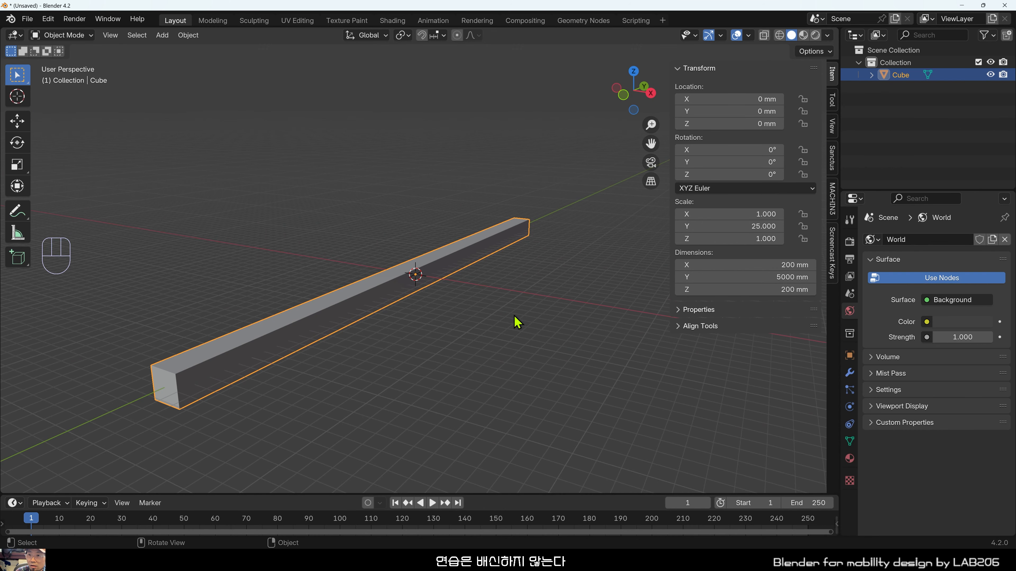
# Set the box's X dimension to 2000 mm to widen it into a slab, and deselect it.
pyautogui.click(730, 261)
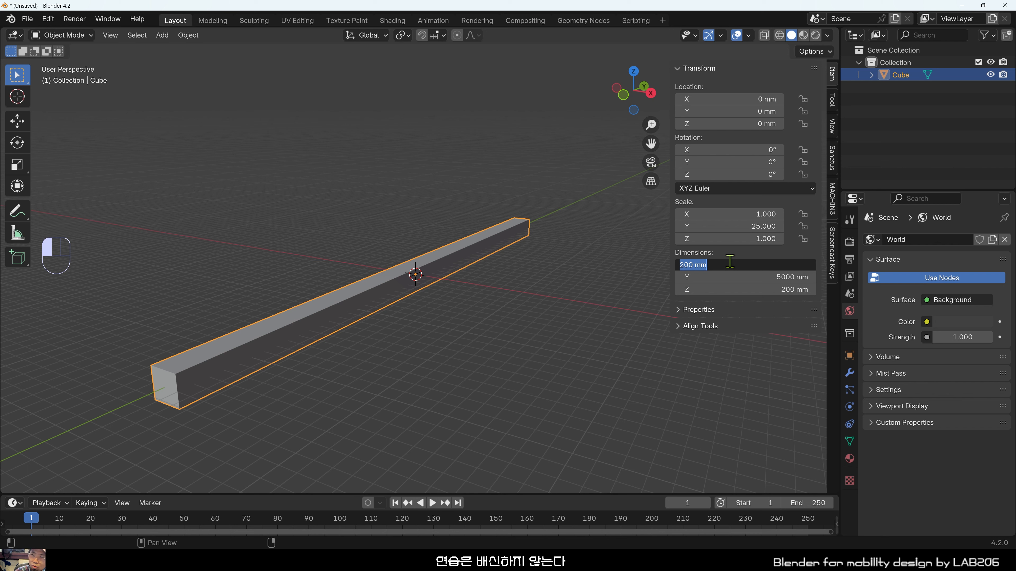
pyautogui.write('2000')
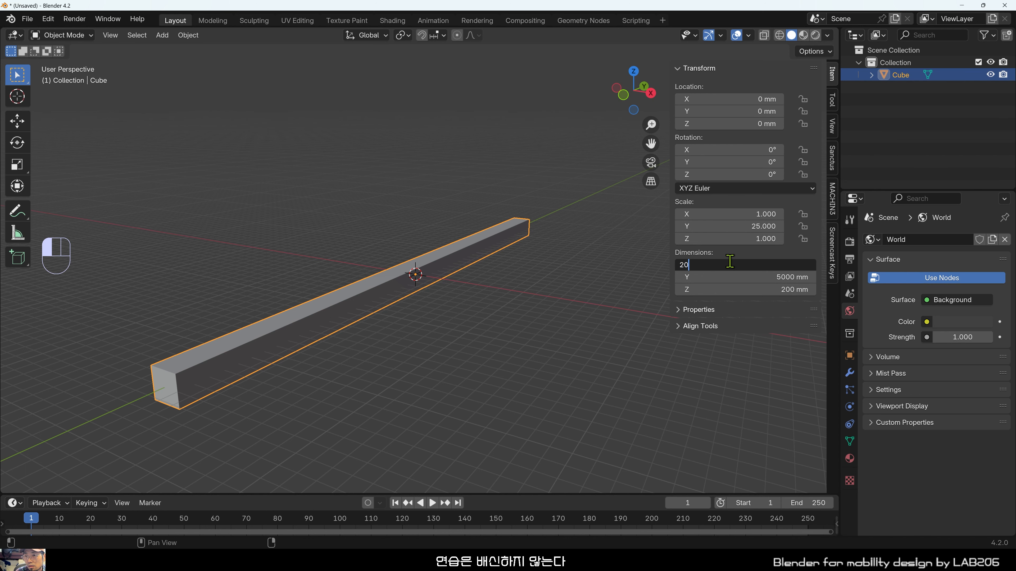
pyautogui.press('Return')
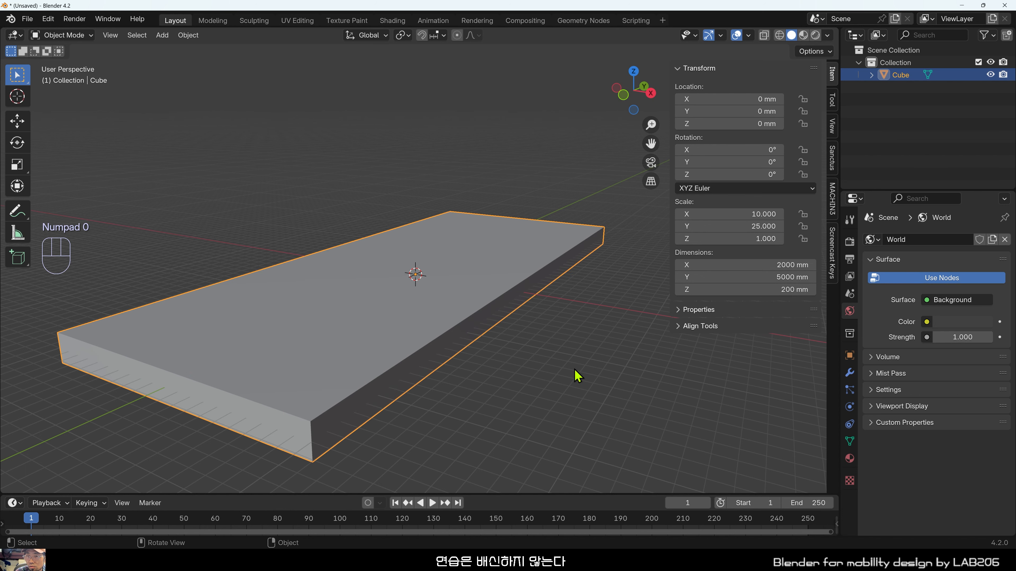
pyautogui.scroll(-2, 572, 347)
pyautogui.click(571, 347)
pyautogui.moveTo(571, 347); pyautogui.dragTo(504, 317, button='middle')
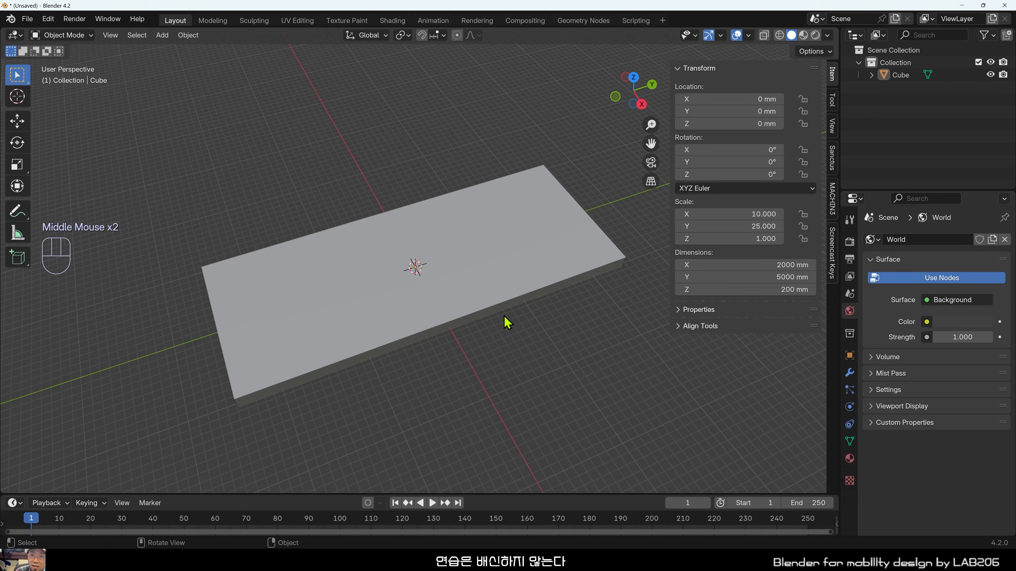
pyautogui.moveTo(258, 284); pyautogui.dragTo(460, 349, button='middle')
pyautogui.click(460, 349)
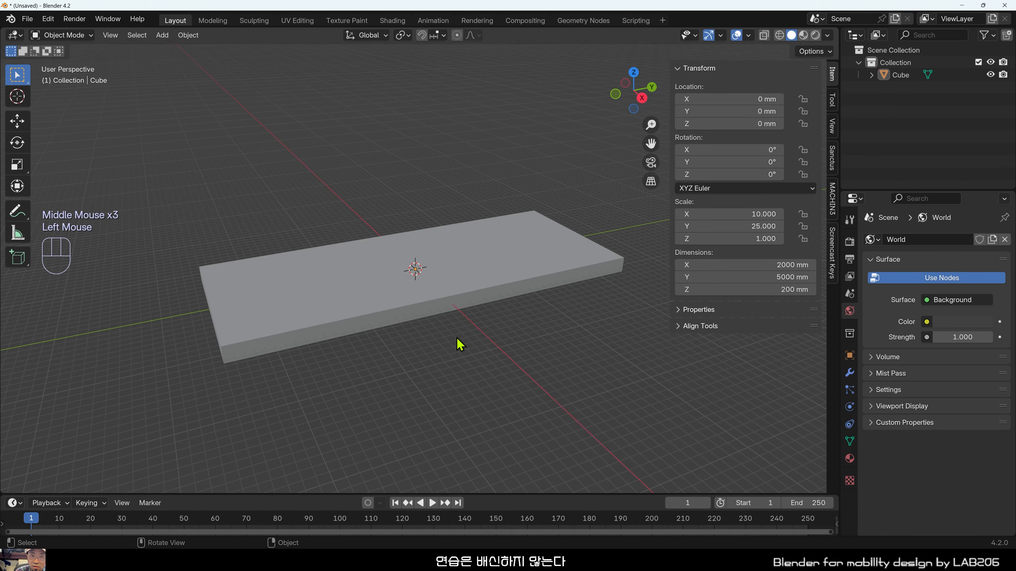
pyautogui.keyDown('shift'); pyautogui.moveTo(408, 314); pyautogui.dragTo(519, 341, button='middle'); pyautogui.keyUp('shift')
pyautogui.scroll(1, 573, 412)
pyautogui.keyDown('shift'); pyautogui.moveTo(572, 412); pyautogui.dragTo(557, 385, button='middle'); pyautogui.keyUp('shift')
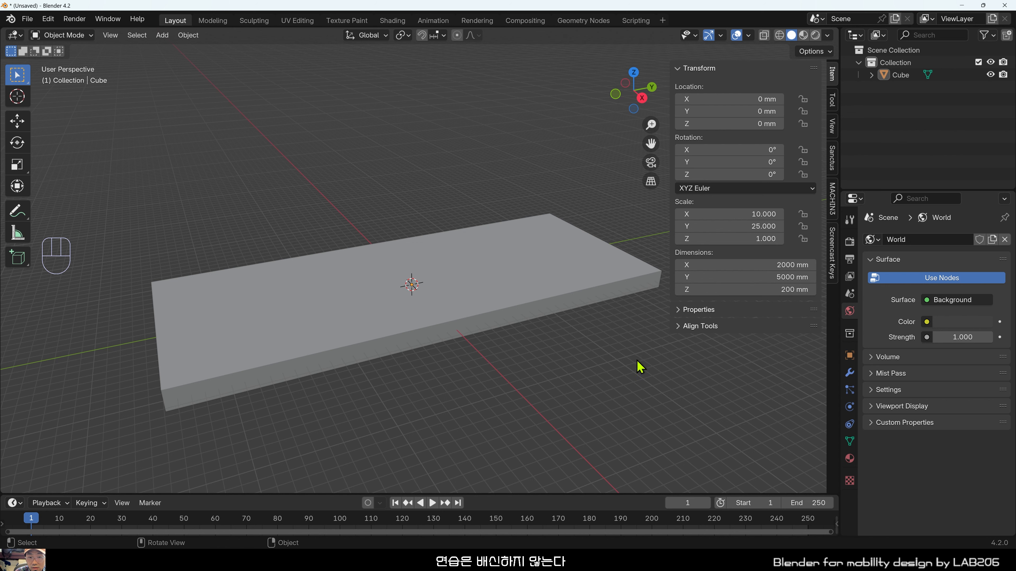
# Switch to File Explorer and open the 1_2024 2nd Lecture folder.
pyautogui.press('super+e')
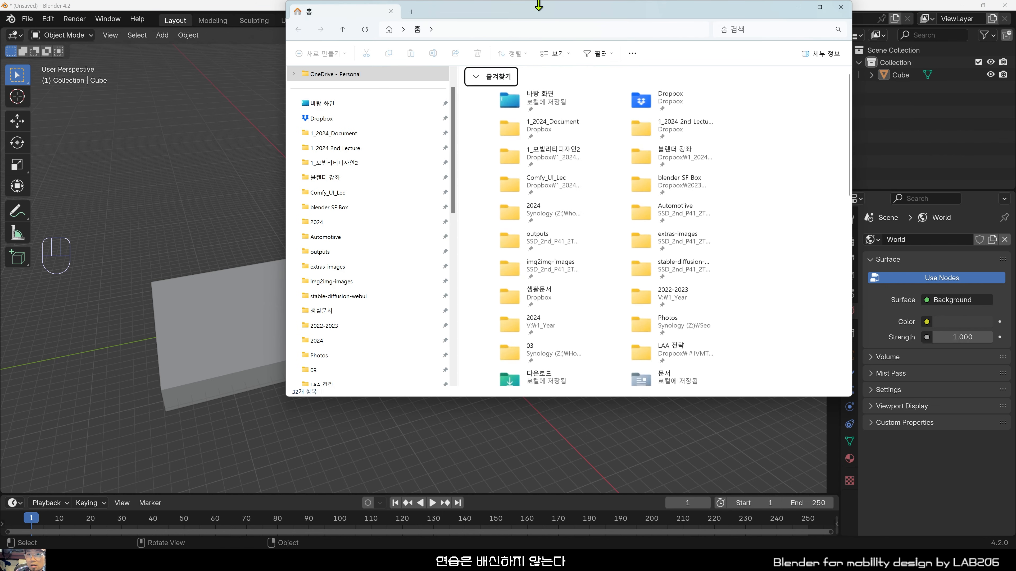
pyautogui.moveTo(539, 6); pyautogui.dragTo(532, 54)
pyautogui.click(362, 196)
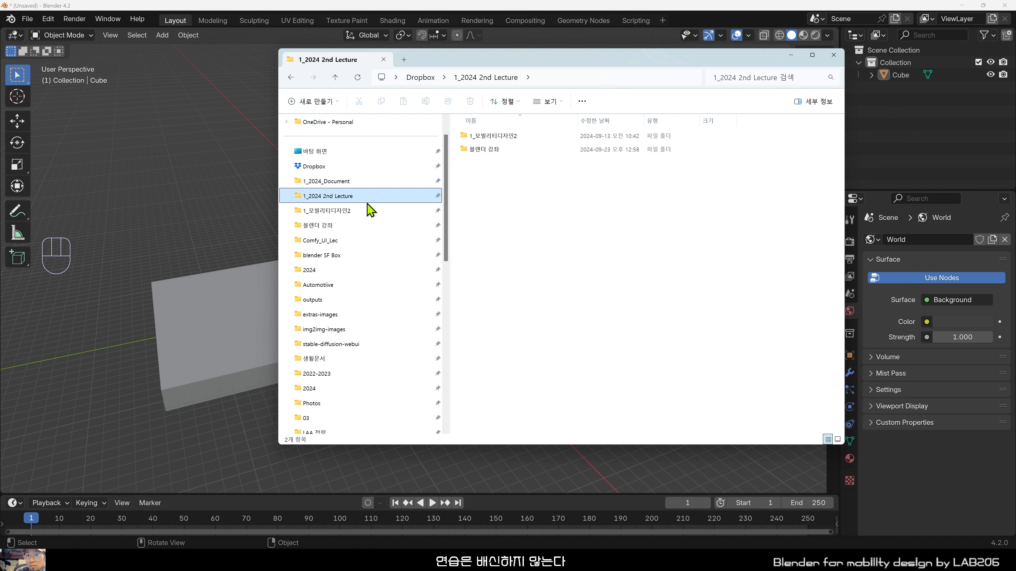
pyautogui.doubleClick(511, 150)
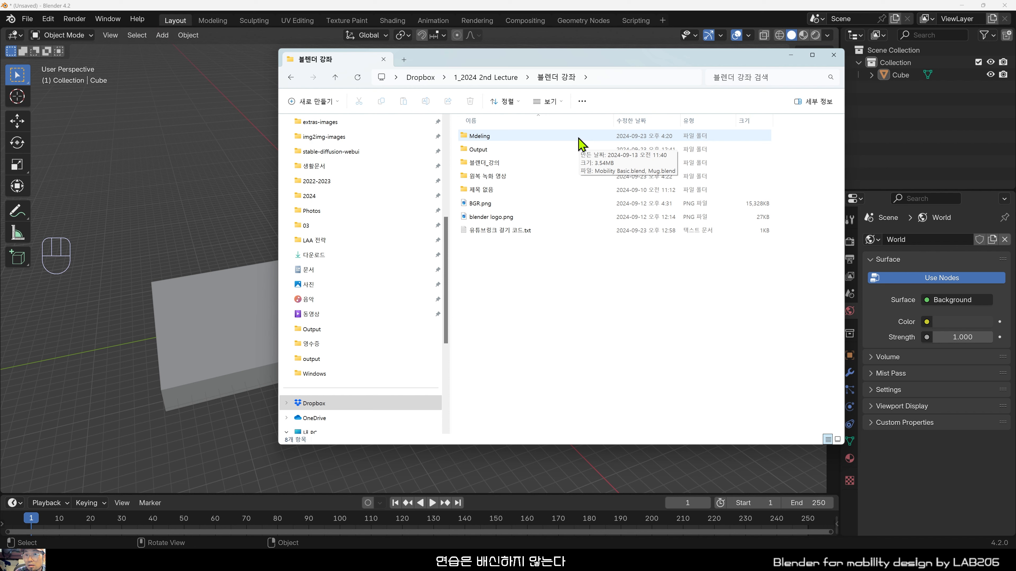
pyautogui.doubleClick(564, 163)
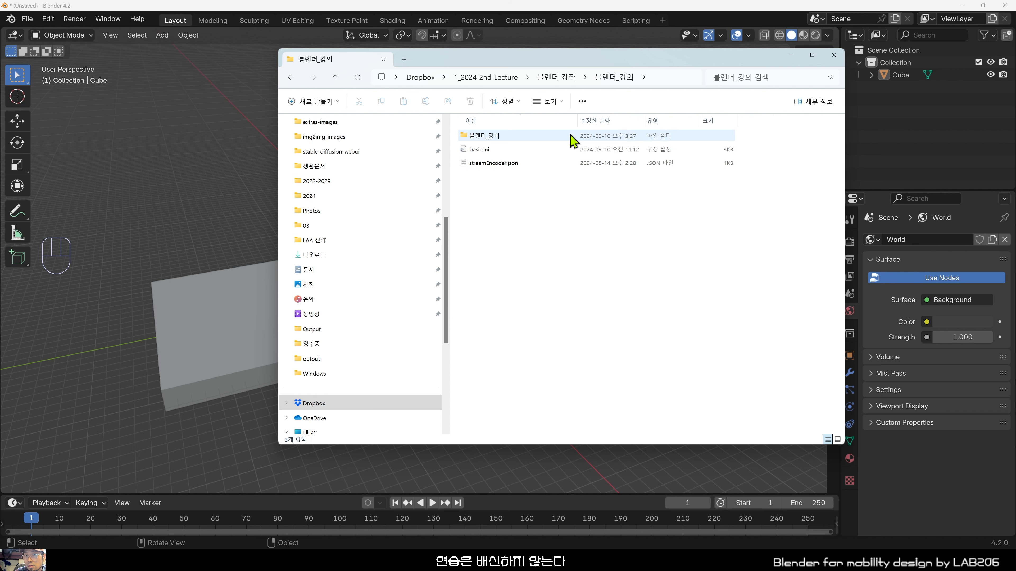
pyautogui.hotkey('alt', 'Left')
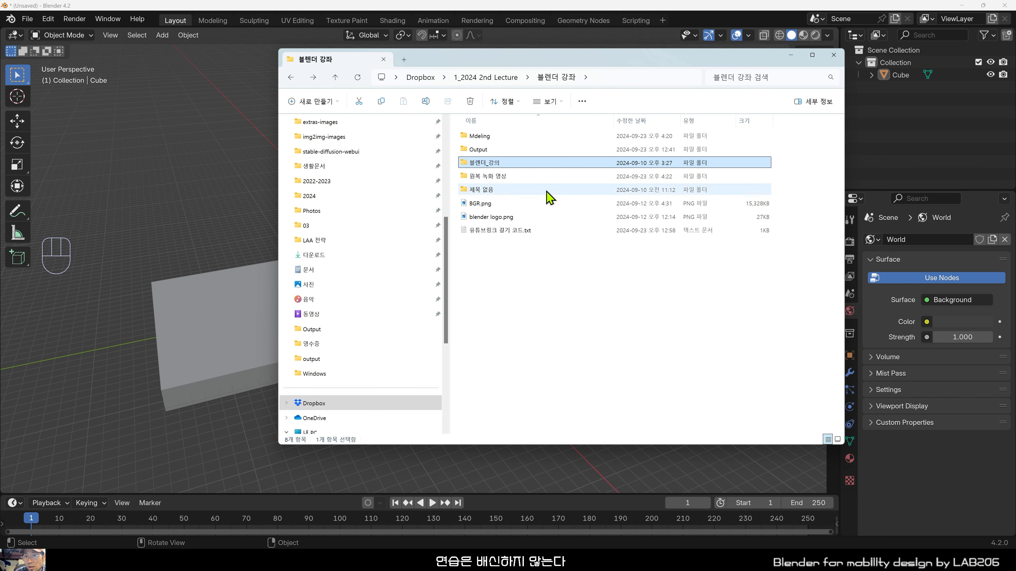
pyautogui.doubleClick(566, 137)
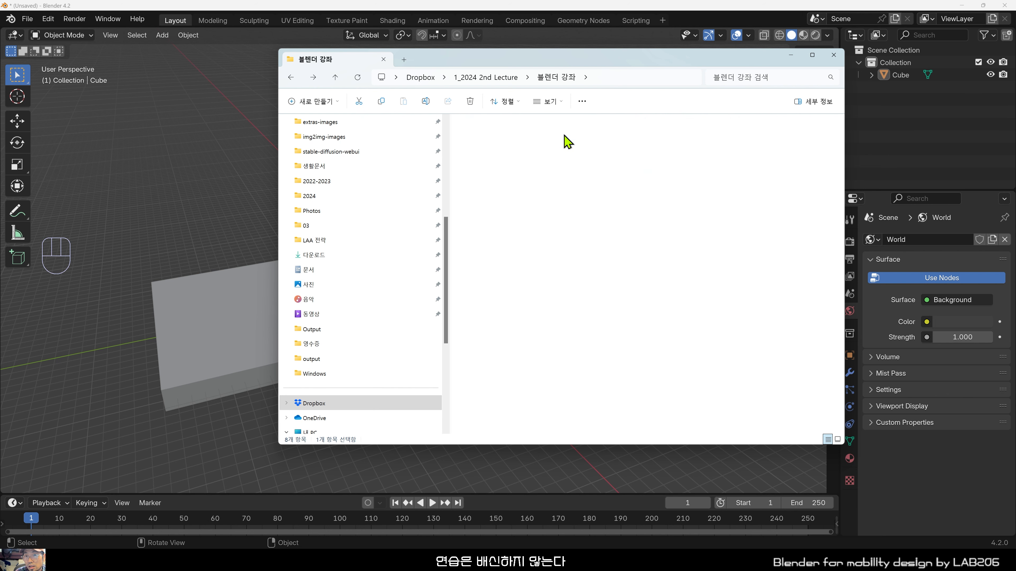
pyautogui.hotkey('alt', 'Left')
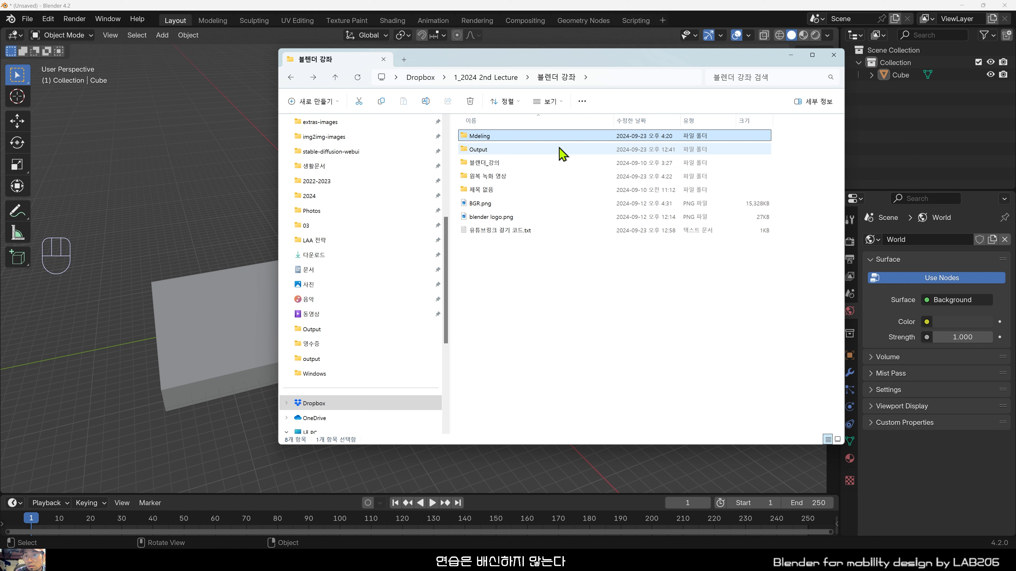
pyautogui.click(554, 191)
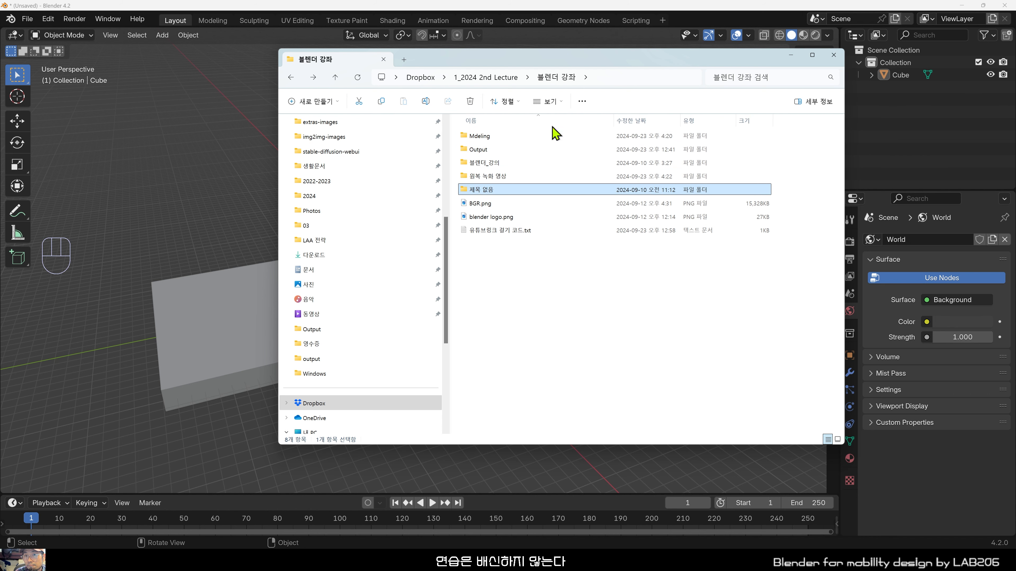
pyautogui.click(508, 81)
# Open DummyMan_standing_high_mid_low.blend from the 학생배포자료 folder inside 1_모빌리티디자인2.
pyautogui.doubleClick(547, 138)
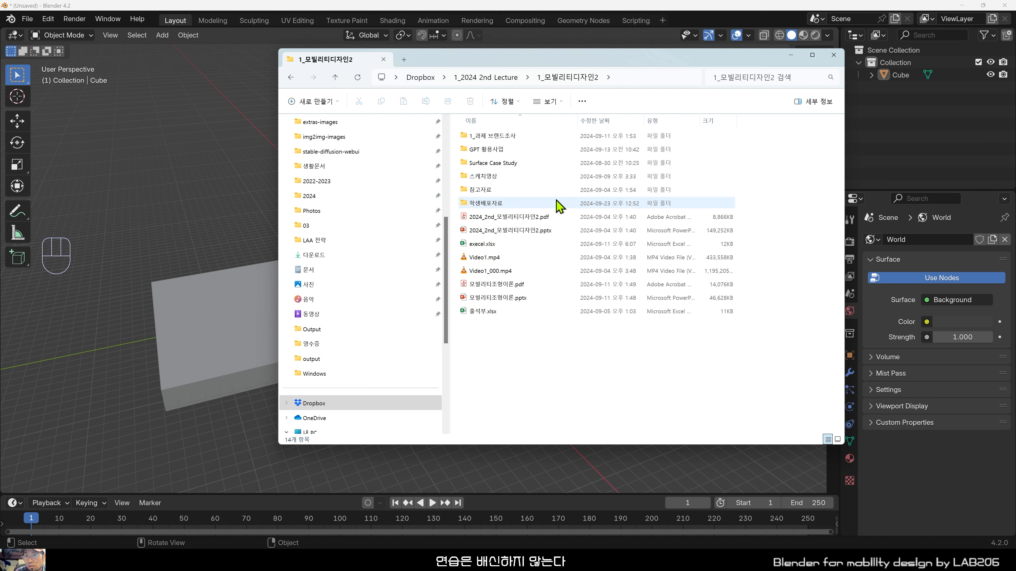
pyautogui.doubleClick(562, 203)
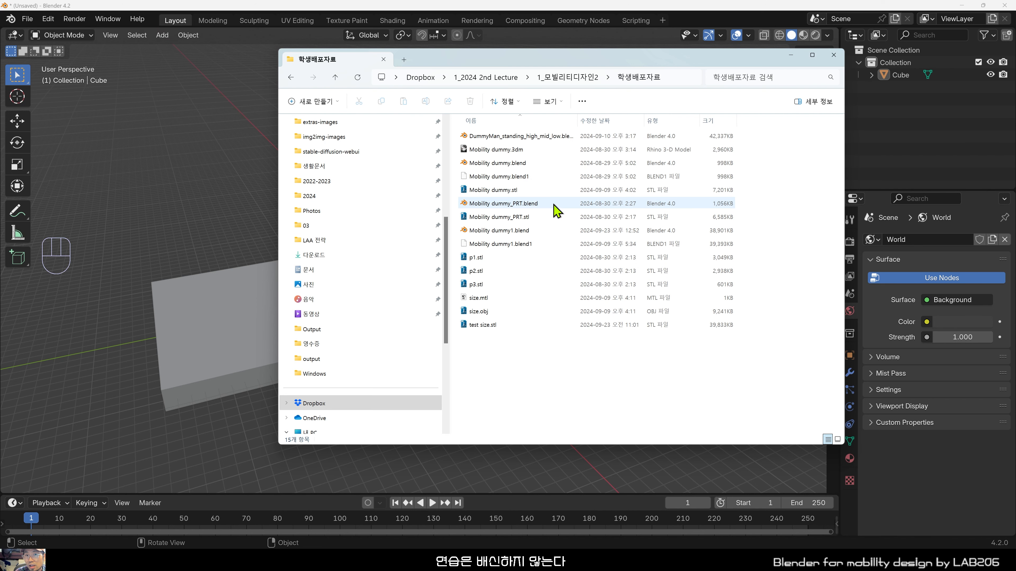
pyautogui.click(576, 136)
pyautogui.moveTo(578, 119); pyautogui.dragTo(670, 120)
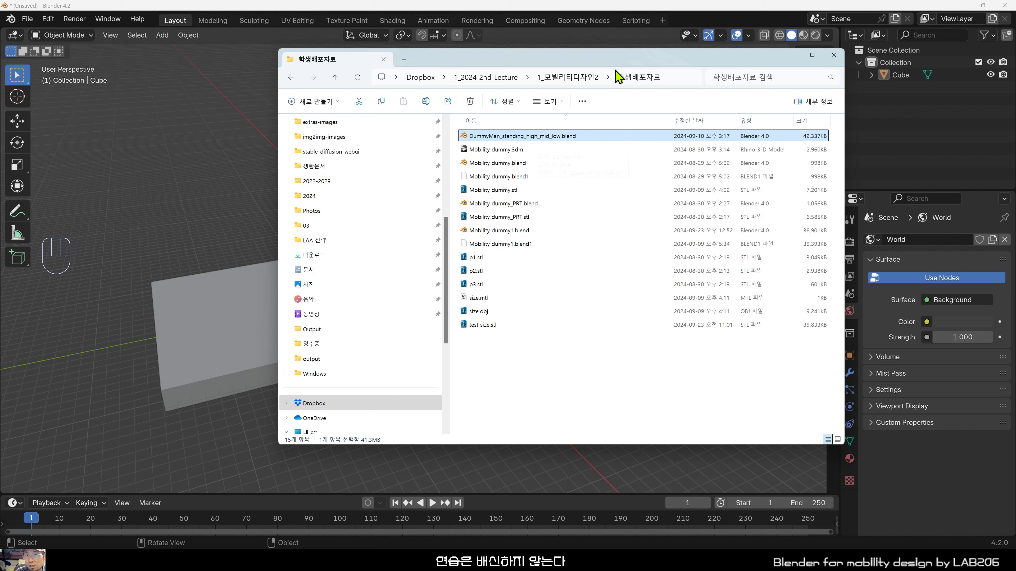
pyautogui.moveTo(619, 61); pyautogui.dragTo(576, 87)
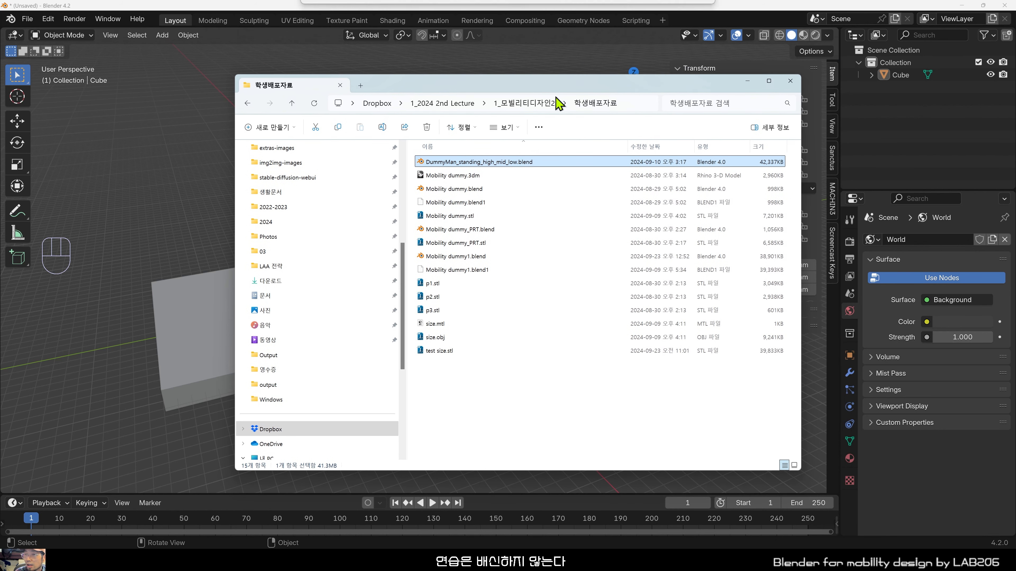
pyautogui.doubleClick(514, 163)
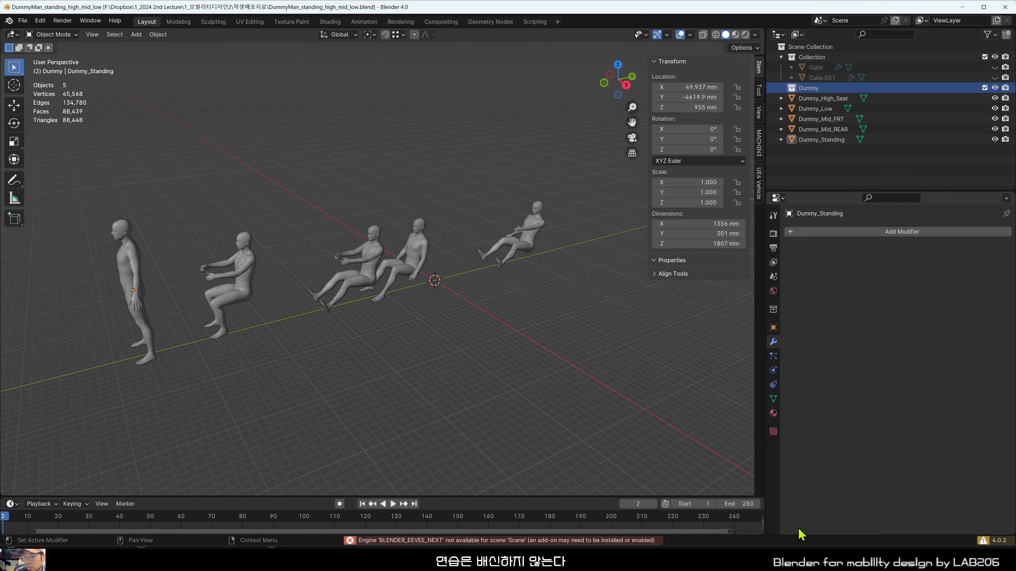
# Select the standing dummy and the upright seated dummy beside it, Dummy_High_Seat, and copy both.
pyautogui.moveTo(469, 400); pyautogui.dragTo(470, 374, button='middle')
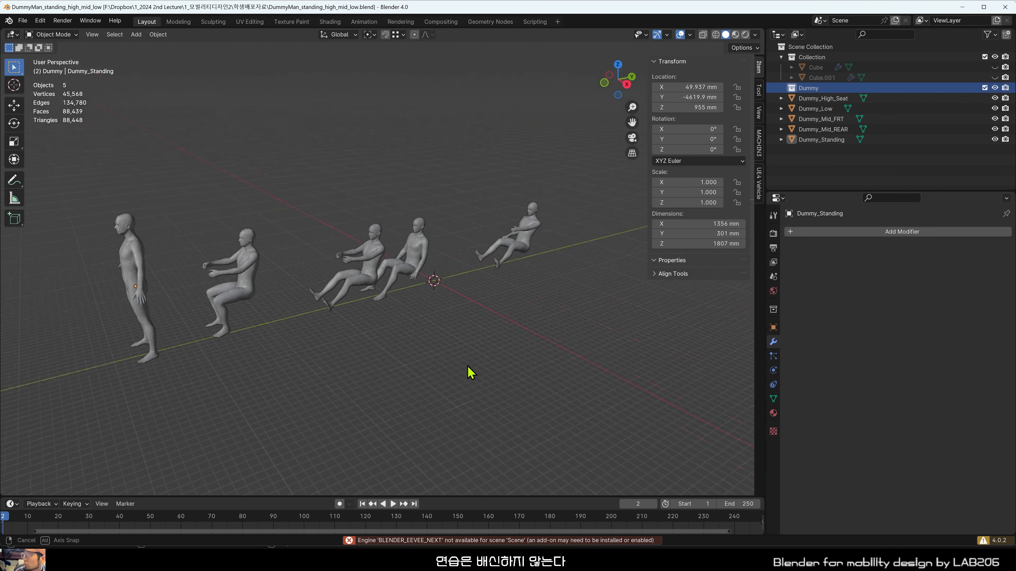
pyautogui.scroll(2, 332, 366)
pyautogui.scroll(1, 329, 359)
pyautogui.keyDown('shift'); pyautogui.moveTo(329, 359); pyautogui.dragTo(422, 371, button='middle'); pyautogui.keyUp('shift')
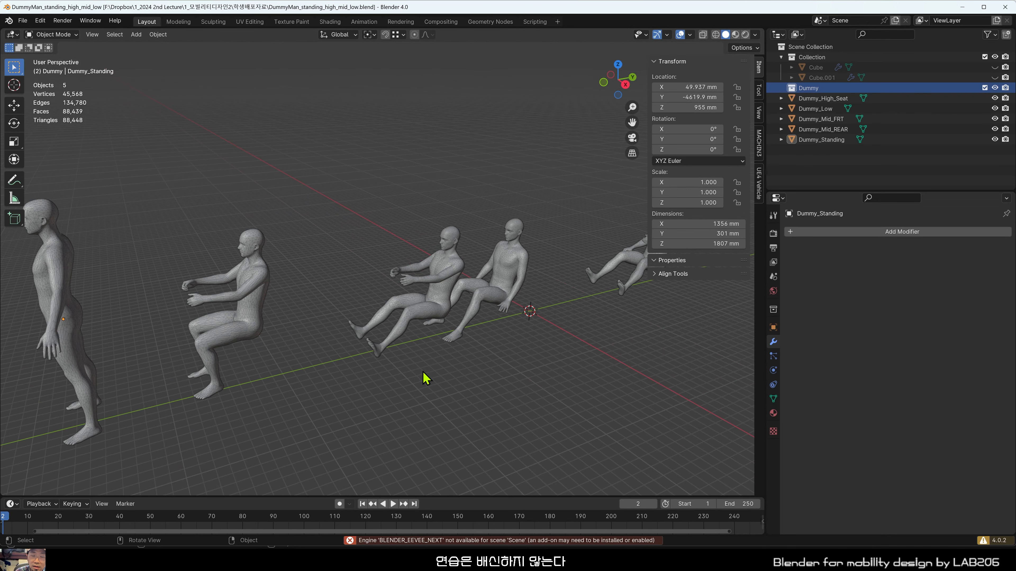
pyautogui.keyDown('shift'); pyautogui.moveTo(280, 365); pyautogui.dragTo(417, 370, button='middle'); pyautogui.keyUp('shift')
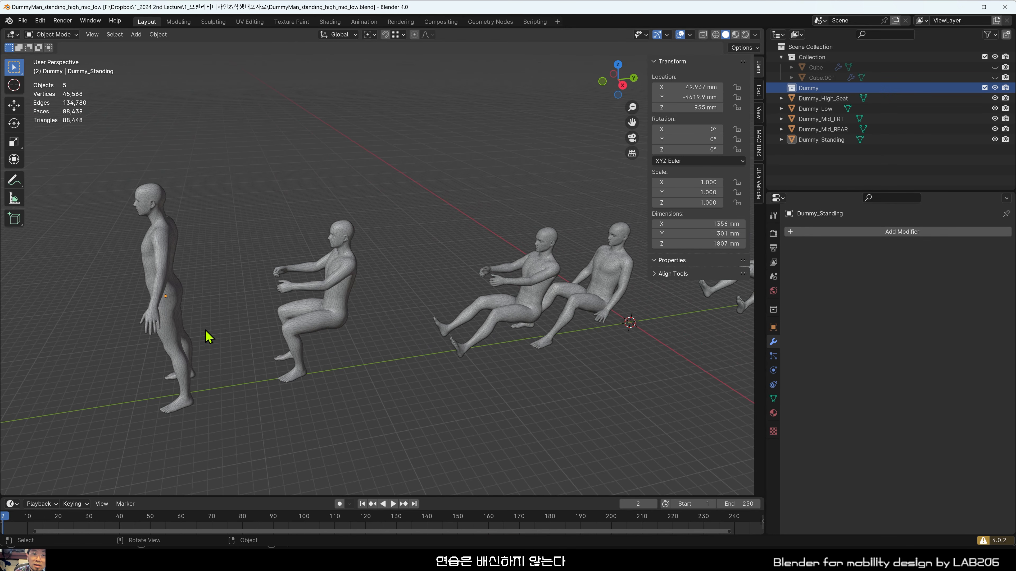
pyautogui.click(180, 320)
pyautogui.moveTo(232, 311); pyautogui.dragTo(352, 306, button='middle')
pyautogui.scroll(3, 356, 311)
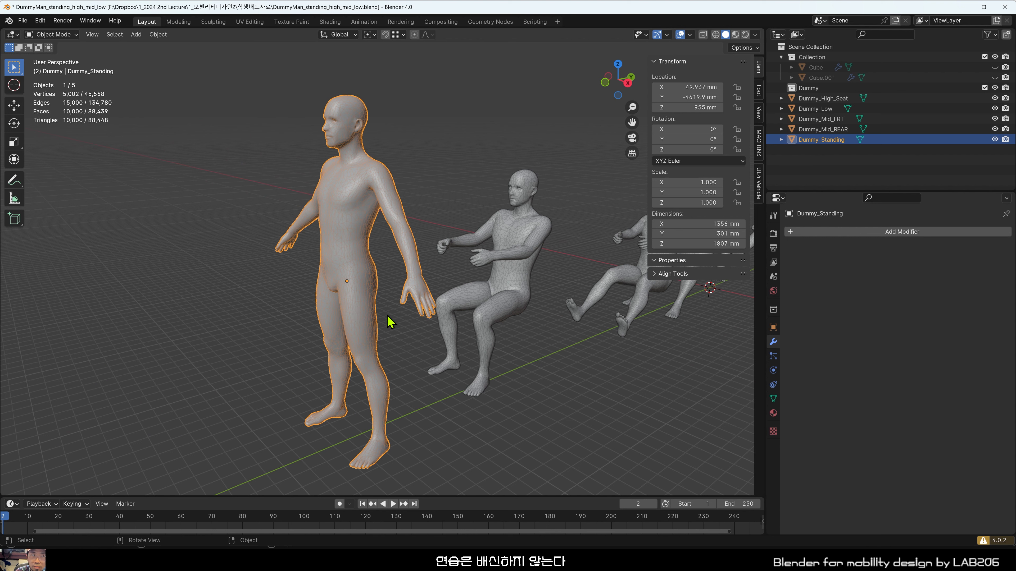
pyautogui.keyDown('shift'); pyautogui.click(513, 284); pyautogui.keyUp('shift')
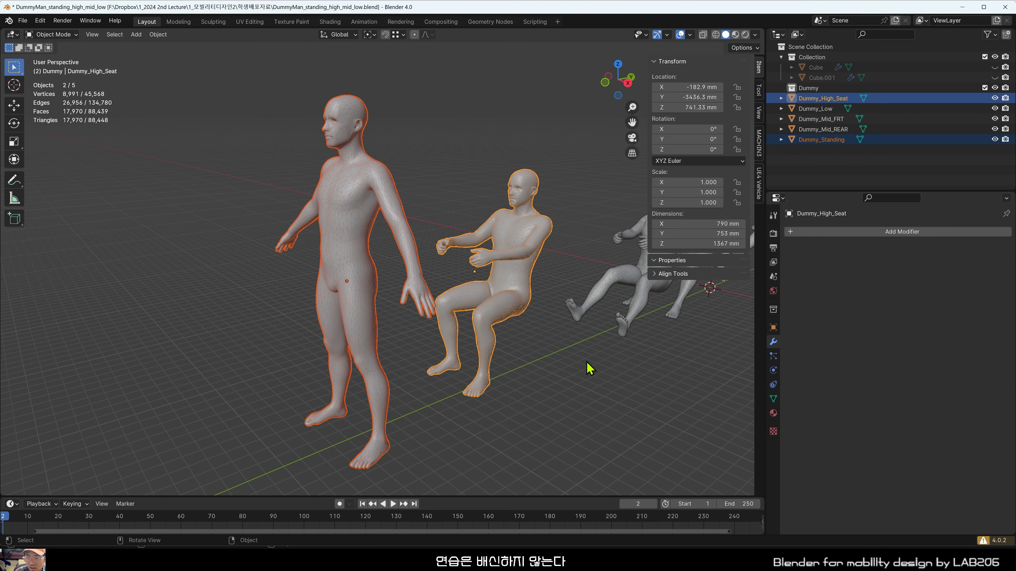
pyautogui.moveTo(591, 359); pyautogui.dragTo(294, 319, button='middle')
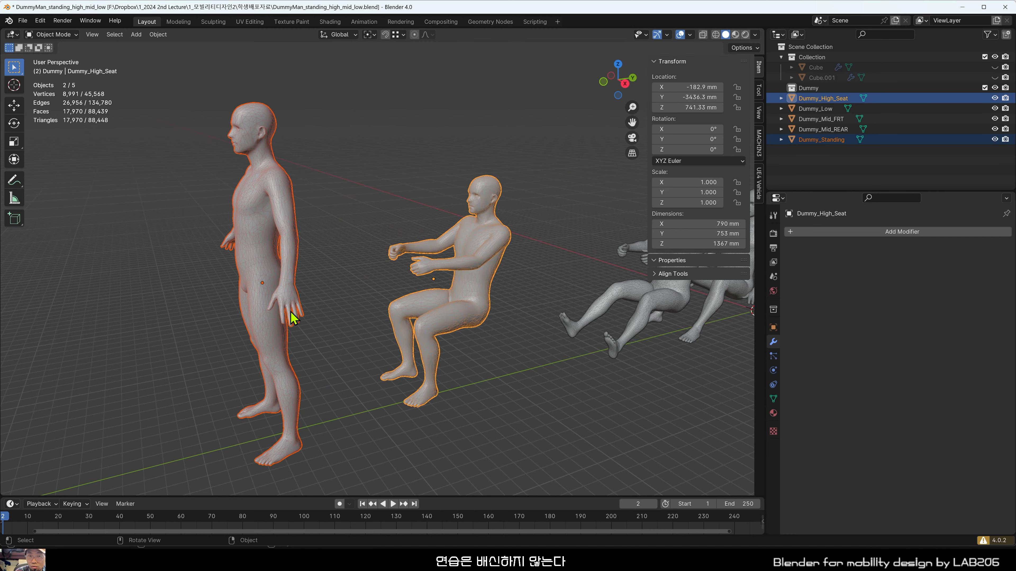
pyautogui.click(270, 269)
pyautogui.keyDown('shift'); pyautogui.click(471, 272); pyautogui.keyUp('shift')
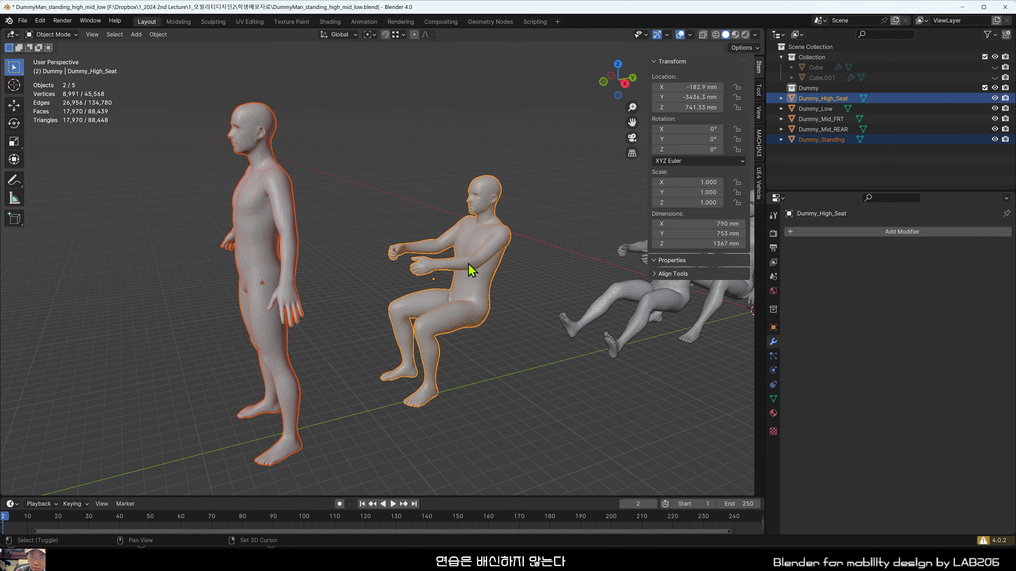
pyautogui.hotkey('ctrl', 'c')
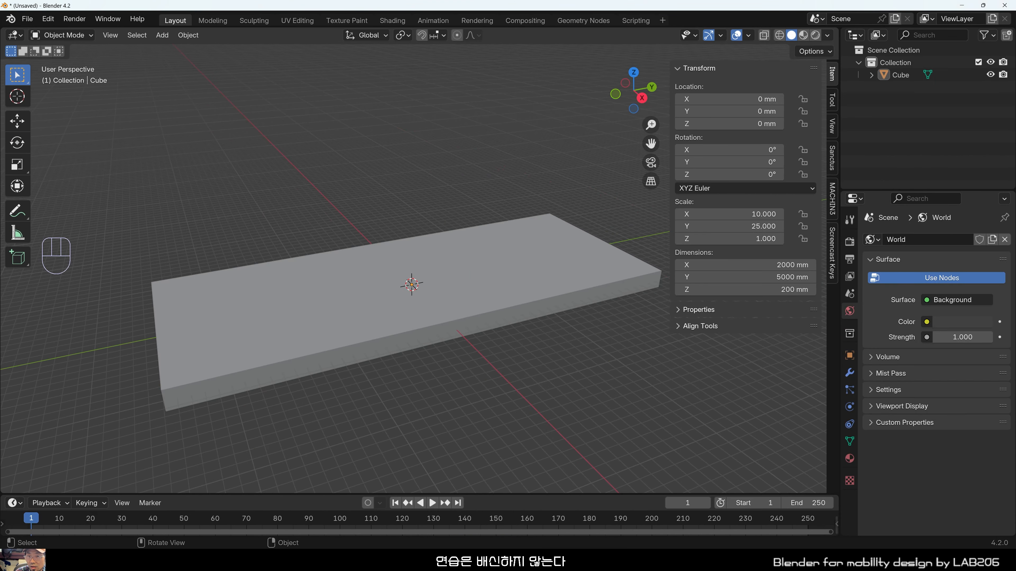
# Switch back to the Blender 4.2 scene with the slab and paste both copied dummies.
pyautogui.click(535, 435)
pyautogui.keyDown('ctrl'); pyautogui.moveTo(467, 400); pyautogui.dragTo(482, 406, button='middle'); pyautogui.keyUp('ctrl')
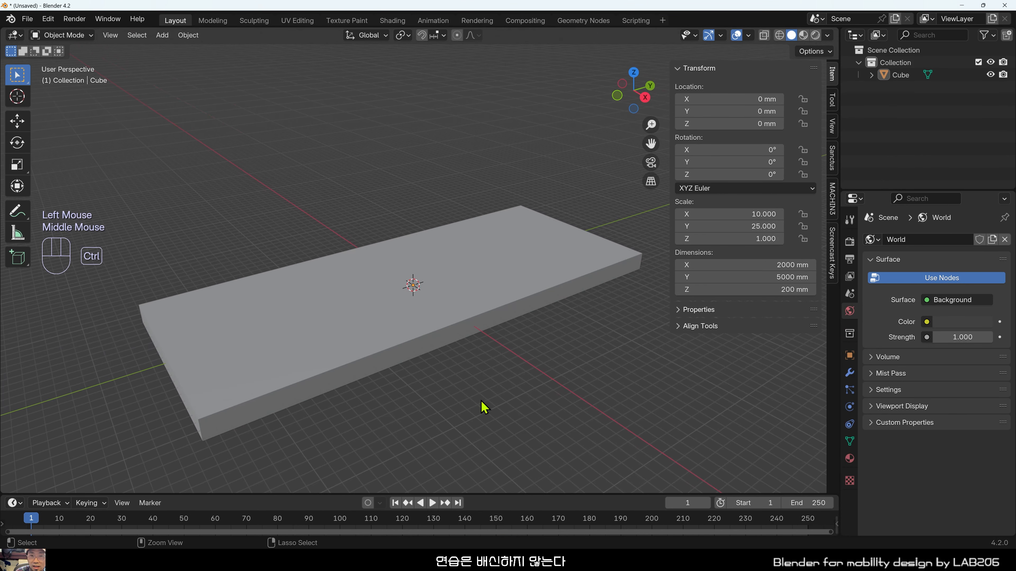
pyautogui.hotkey('ctrl', 'v')
pyautogui.scroll(-3, 500, 355)
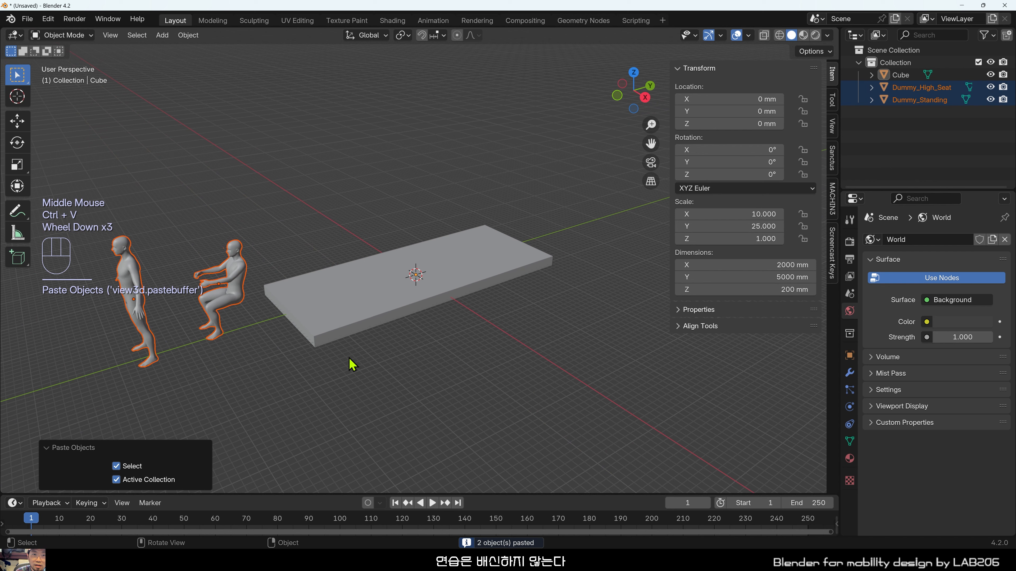
# Inspect the pasted standing and seated dummies by selecting each one in turn.
pyautogui.click(240, 364)
pyautogui.click(230, 300)
pyautogui.click(147, 316)
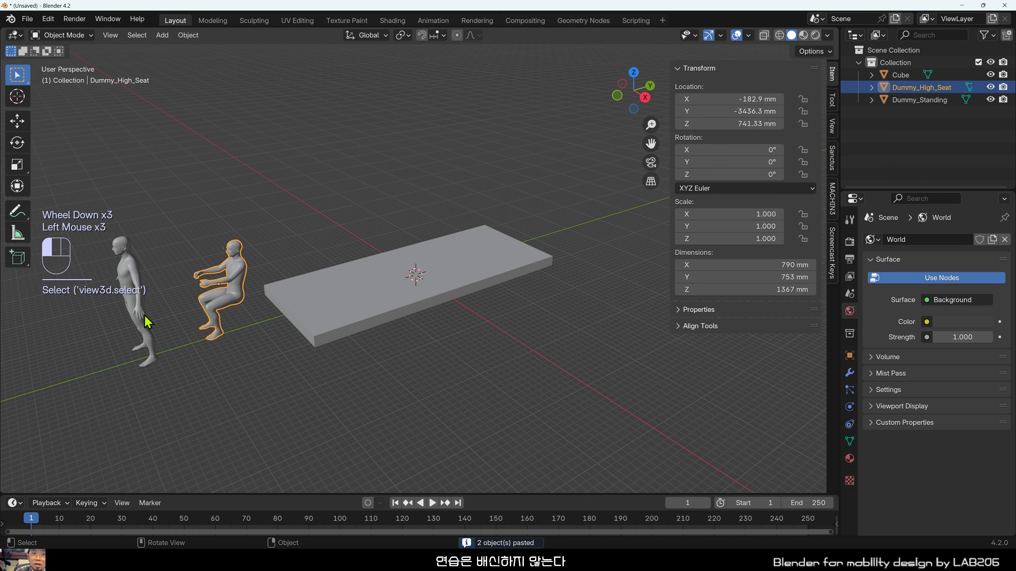
pyautogui.click(214, 294)
pyautogui.click(129, 320)
pyautogui.click(216, 297)
pyautogui.moveTo(246, 309); pyautogui.dragTo(227, 295, button='middle')
pyautogui.click(171, 298)
# Move the standing and seated dummies together about 4033 mm along the Y axis onto the slab.
pyautogui.click(136, 265)
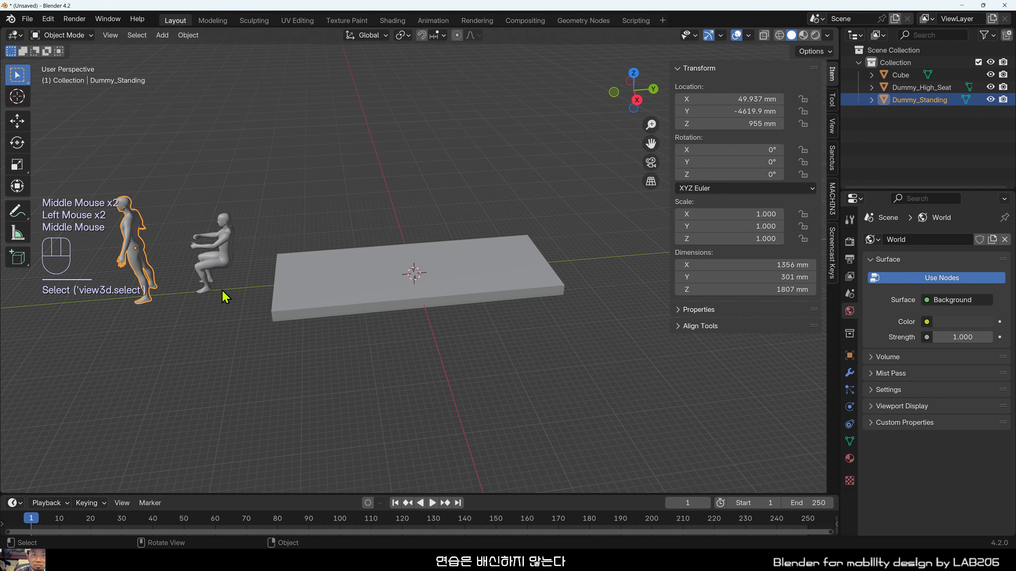
pyautogui.keyDown('shift'); pyautogui.click(216, 261); pyautogui.keyUp('shift')
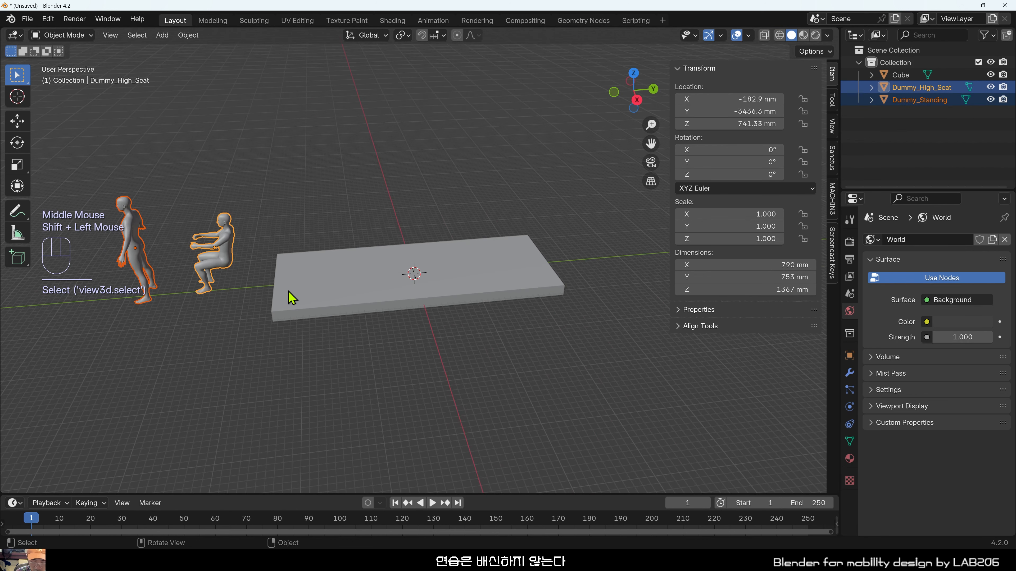
pyautogui.press('g')
pyautogui.press('y')
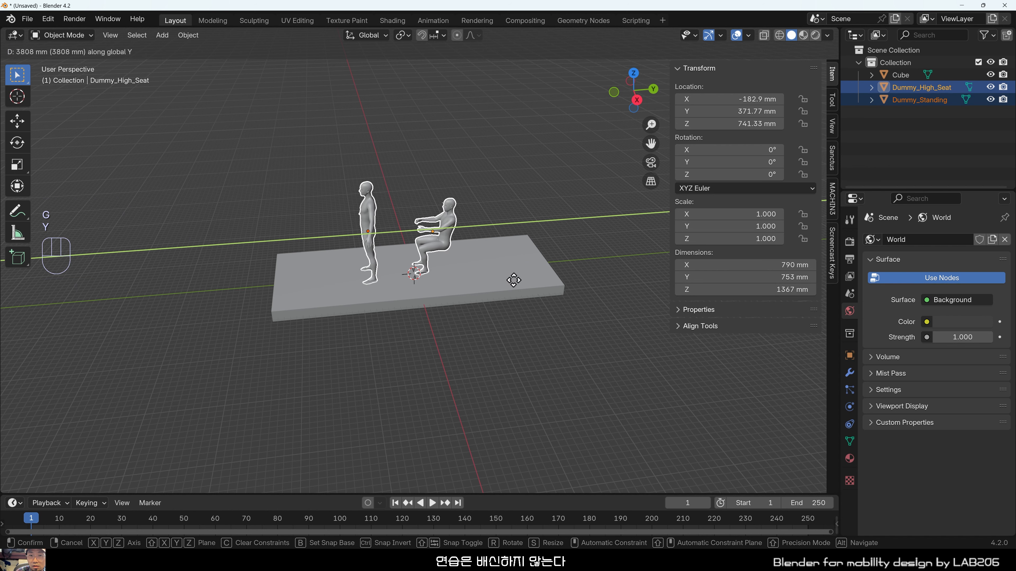
pyautogui.click(529, 283)
pyautogui.moveTo(512, 427); pyautogui.dragTo(519, 352, button='middle')
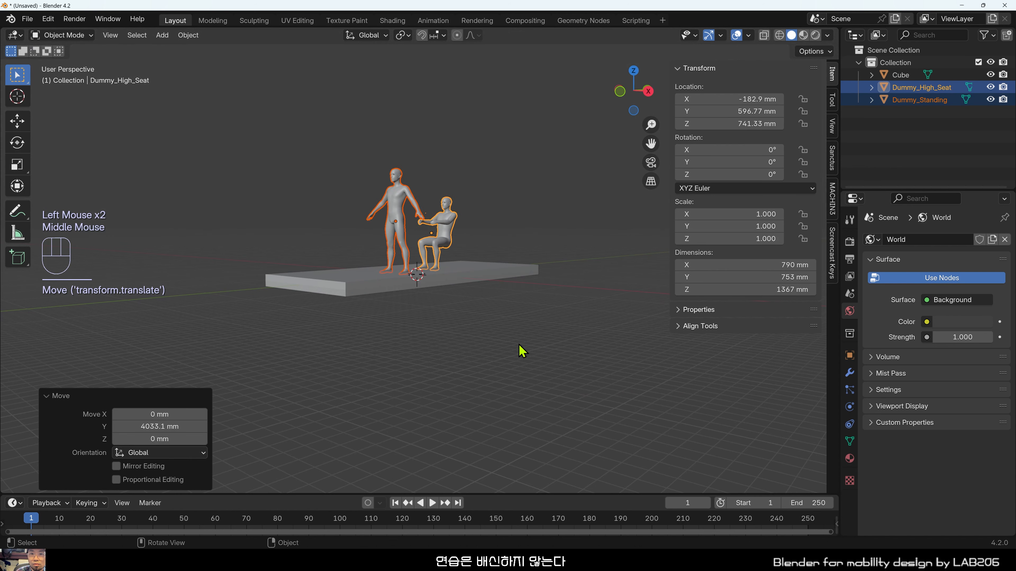
pyautogui.scroll(3, 453, 318)
pyautogui.moveTo(453, 318); pyautogui.dragTo(414, 345, button='middle')
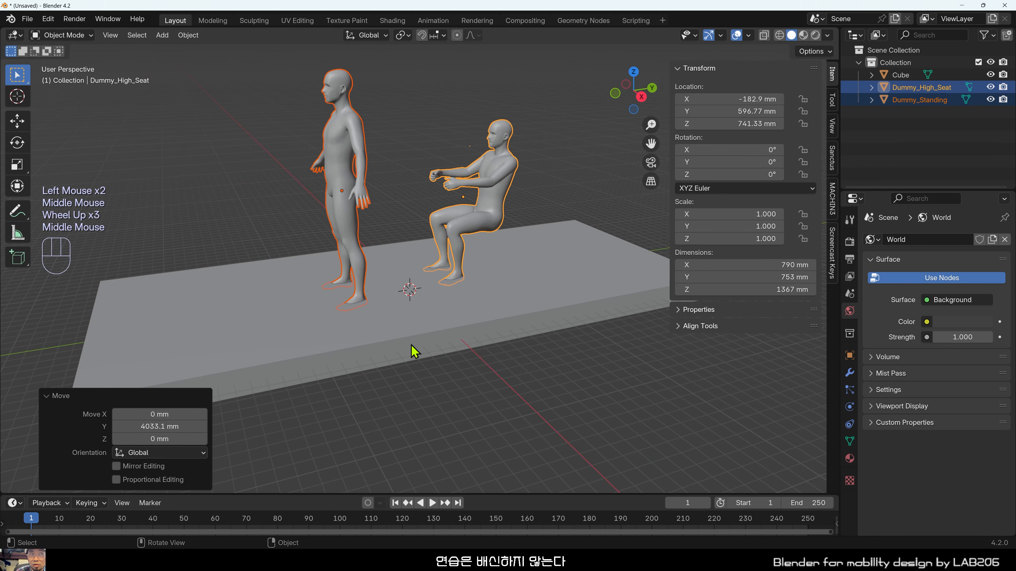
# Move the upright seated dummy alone about 465 mm along the X axis toward one long side of the slab.
pyautogui.click(399, 86)
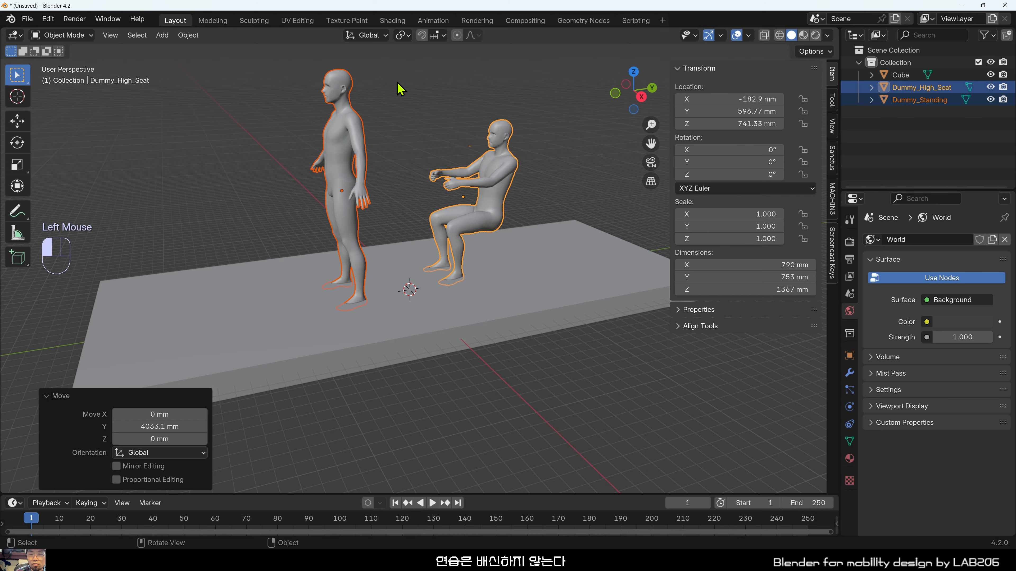
pyautogui.keyDown('shift'); pyautogui.moveTo(409, 191); pyautogui.dragTo(412, 240, button='middle'); pyautogui.keyUp('shift')
pyautogui.moveTo(351, 290); pyautogui.dragTo(439, 189, button='middle')
pyautogui.scroll(-1, 364, 368)
pyautogui.keyDown('shift'); pyautogui.click(439, 189); pyautogui.keyUp('shift')
pyautogui.keyDown('shift'); pyautogui.moveTo(498, 219); pyautogui.dragTo(471, 271, button='middle'); pyautogui.keyUp('shift')
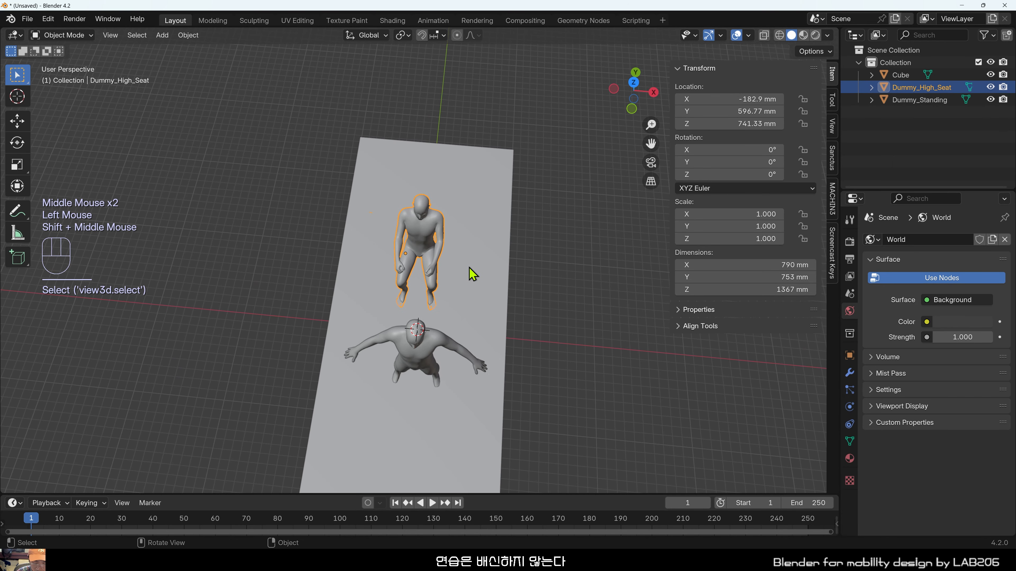
pyautogui.press('g')
pyautogui.press('x')
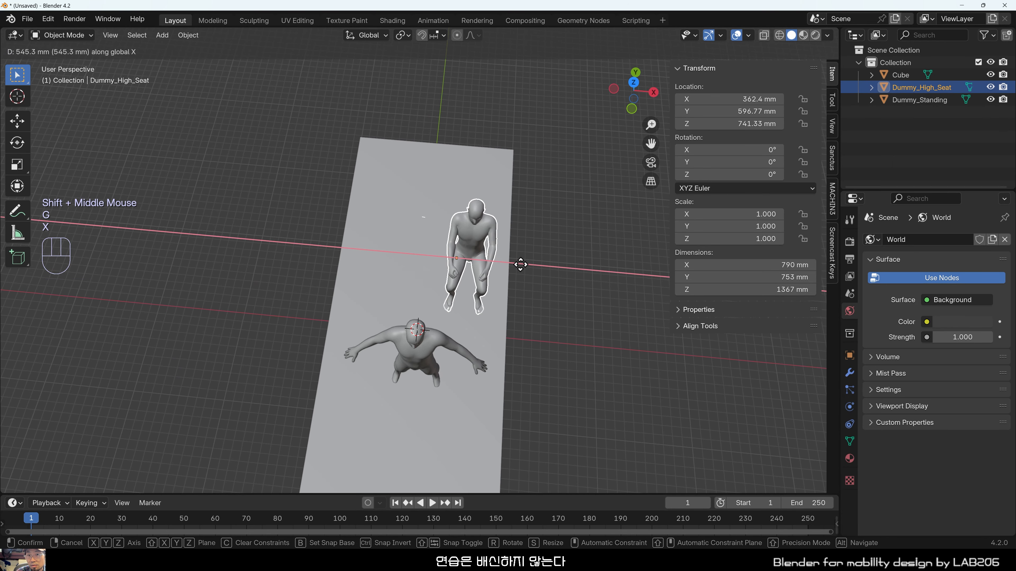
pyautogui.click(515, 267)
pyautogui.click(517, 324)
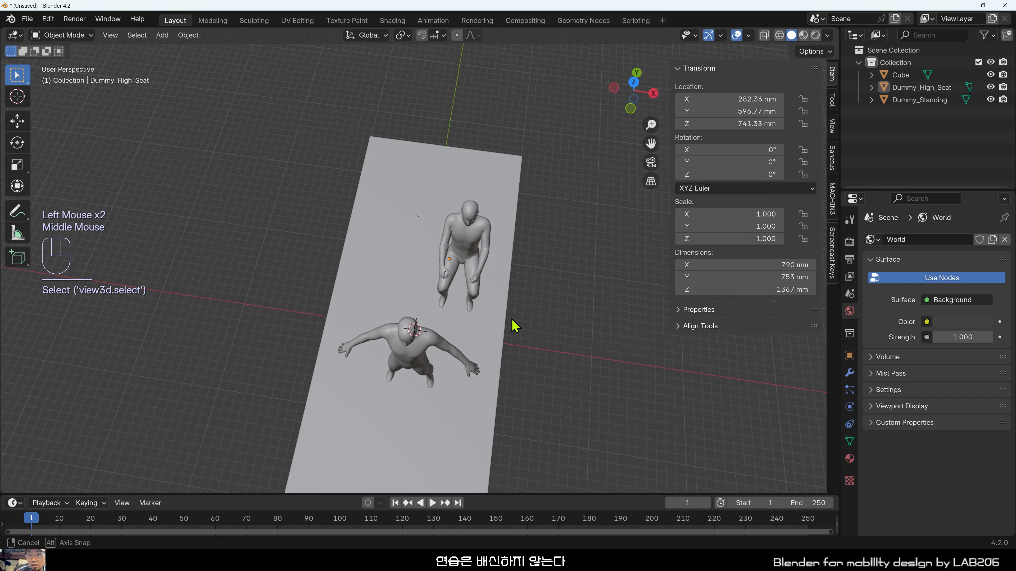
pyautogui.moveTo(517, 324); pyautogui.dragTo(400, 353, button='middle')
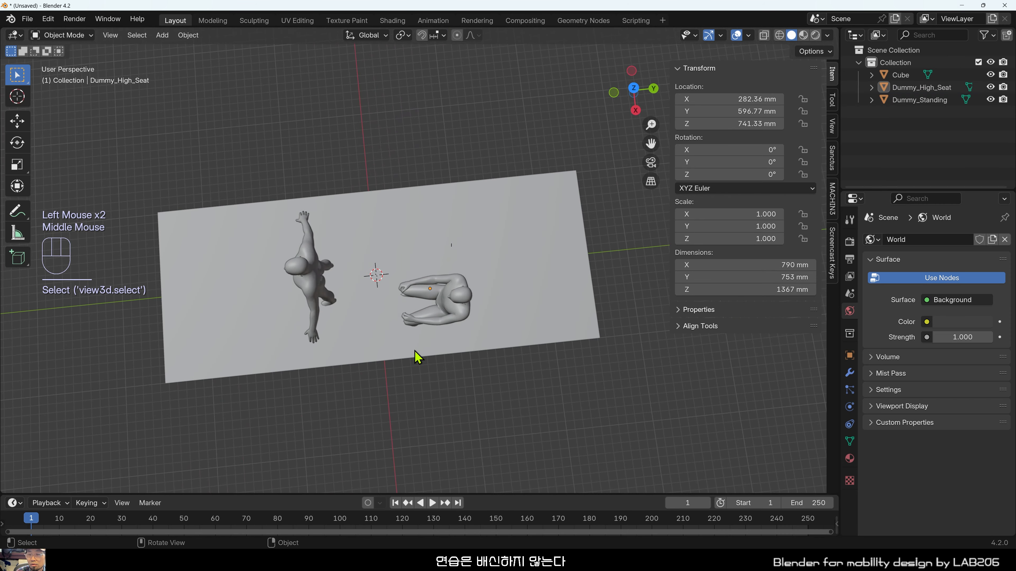
# Duplicate the seated dummy onto the other half of the slab and delete that duplicate.
pyautogui.click(456, 318)
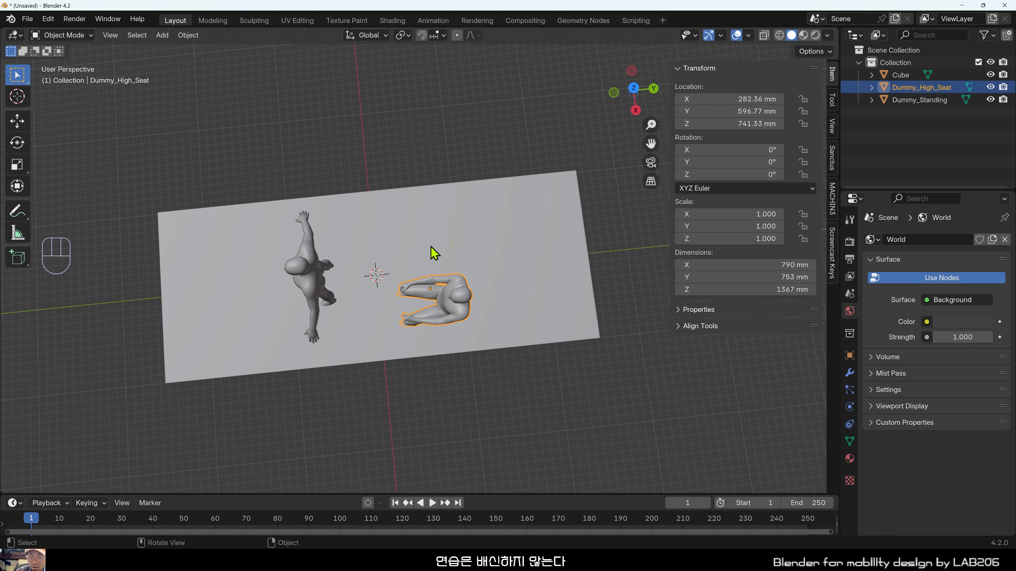
pyautogui.hotkey('shift', 'd')
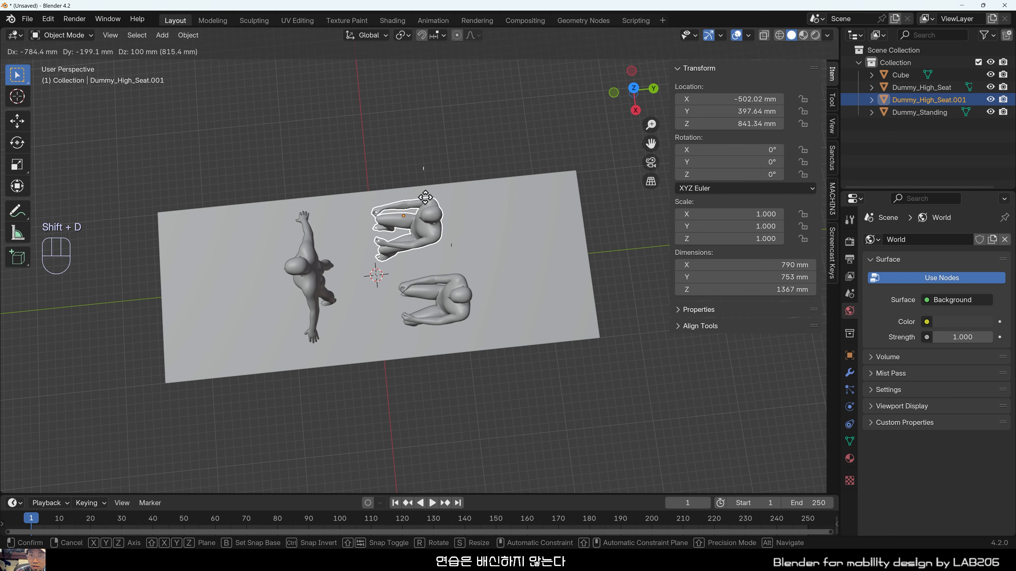
pyautogui.click(447, 197)
pyautogui.press('x')
pyautogui.click(448, 200)
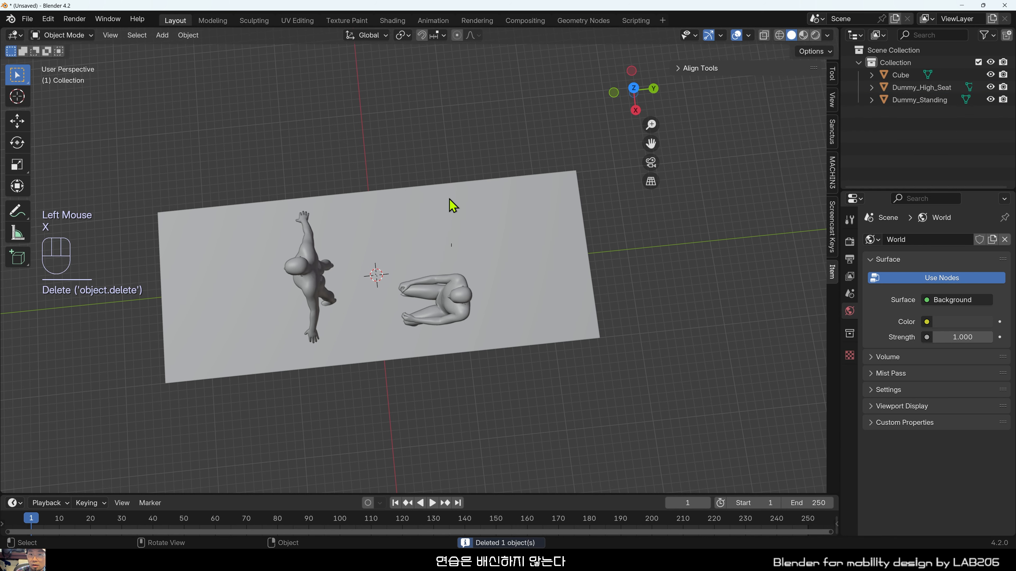
# Add a Mirror modifier to the upright seated dummy.
pyautogui.click(425, 318)
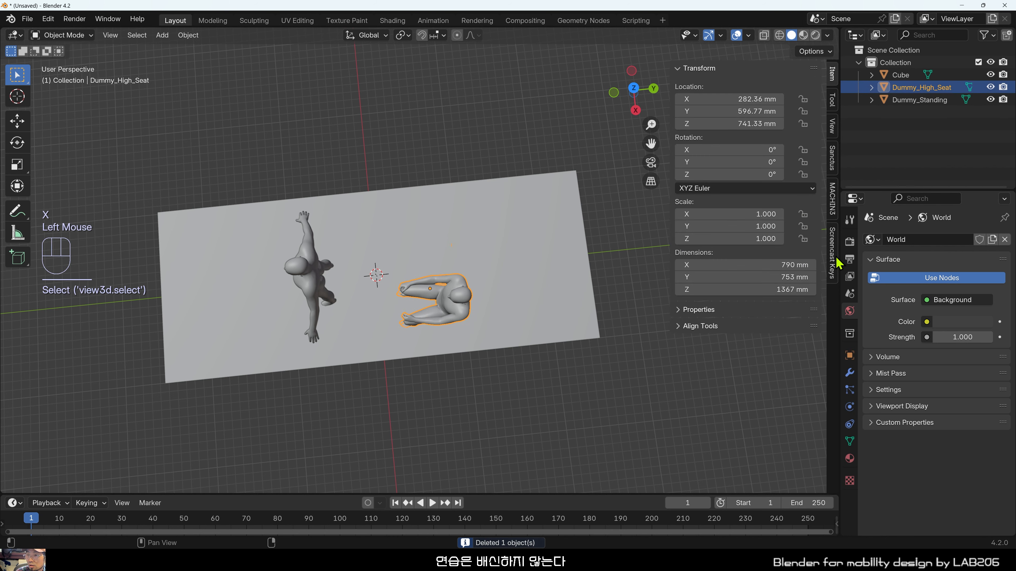
pyautogui.click(850, 373)
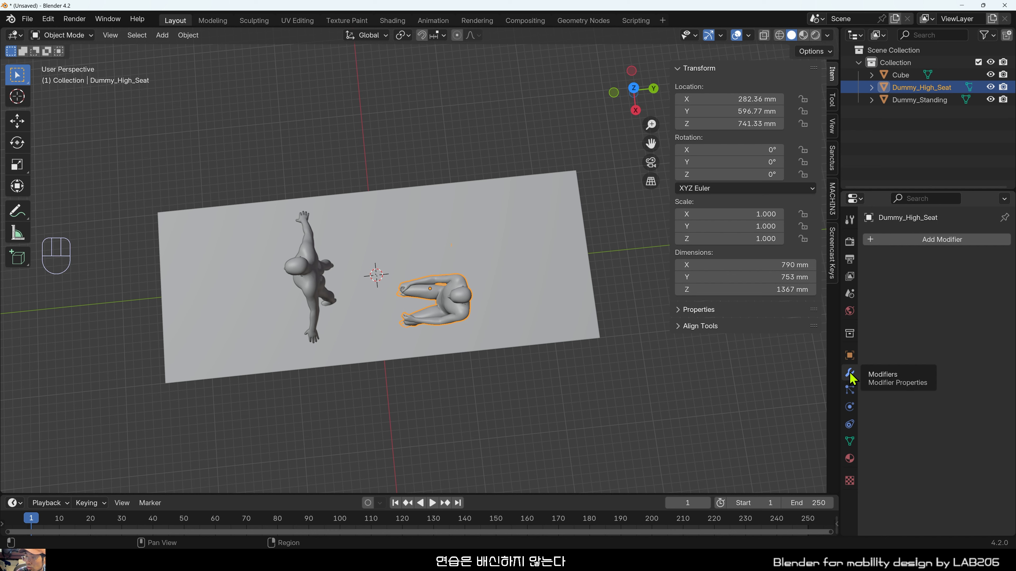
pyautogui.click(850, 376)
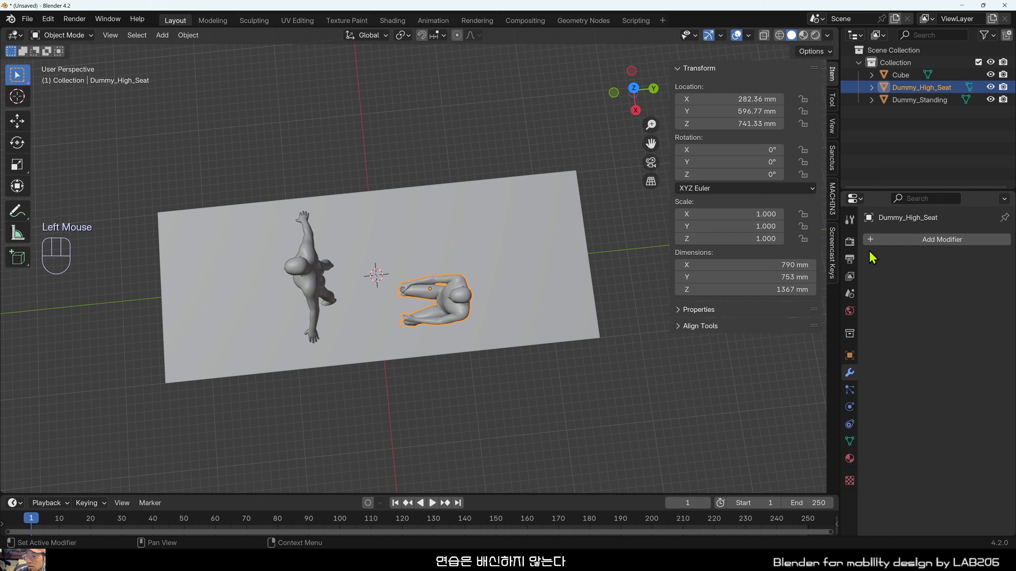
pyautogui.click(934, 241)
pyautogui.moveTo(934, 244)
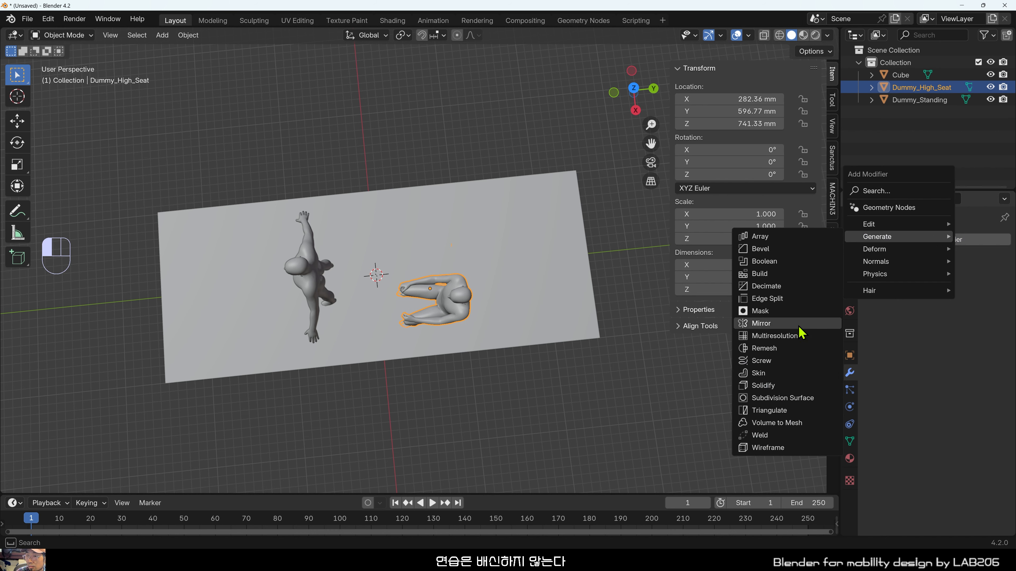
pyautogui.click(760, 324)
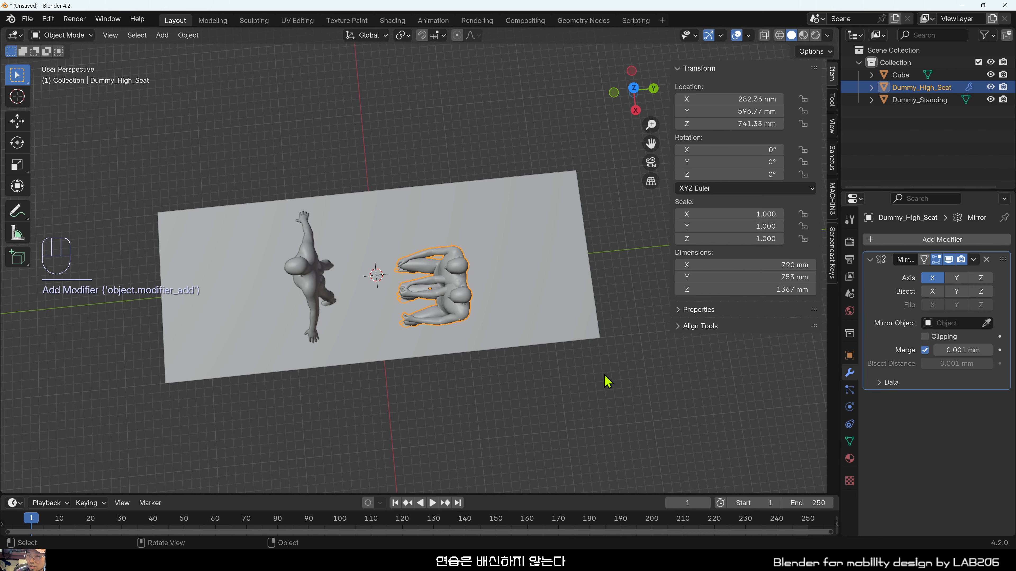
# Examine the seated dummy and its mirrored copy from several angles, checking how the mirror relates to the dummy's origin.
pyautogui.moveTo(528, 366); pyautogui.dragTo(586, 279, button='middle')
pyautogui.click(412, 265)
pyautogui.click(470, 252)
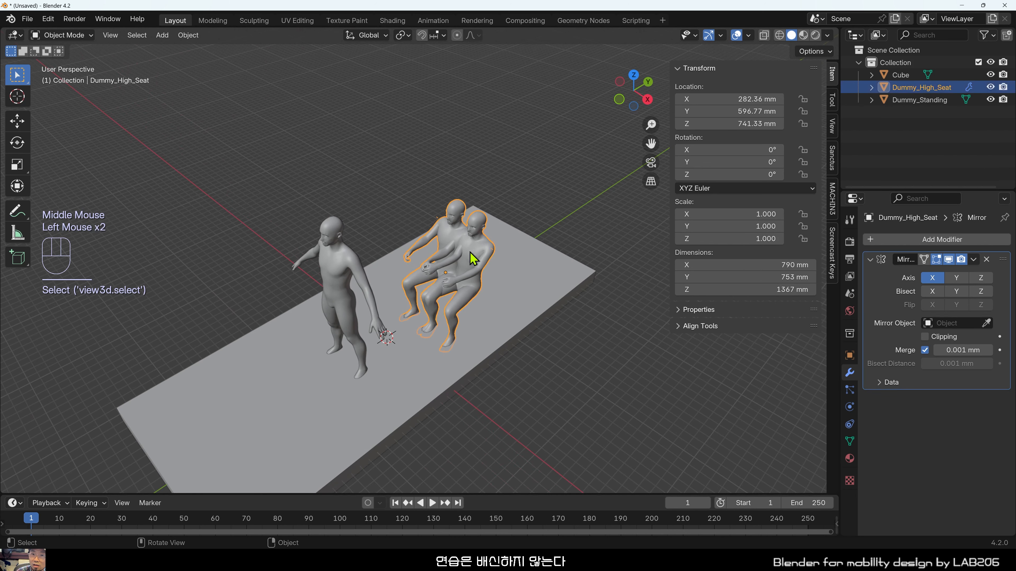
pyautogui.moveTo(470, 252); pyautogui.dragTo(480, 237, button='middle')
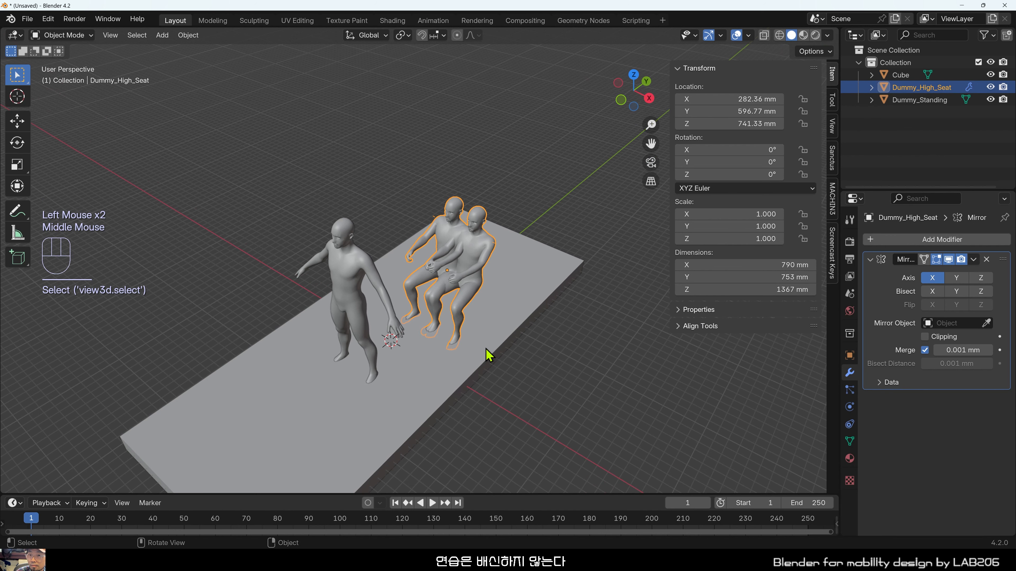
pyautogui.moveTo(484, 353); pyautogui.dragTo(606, 340, button='middle')
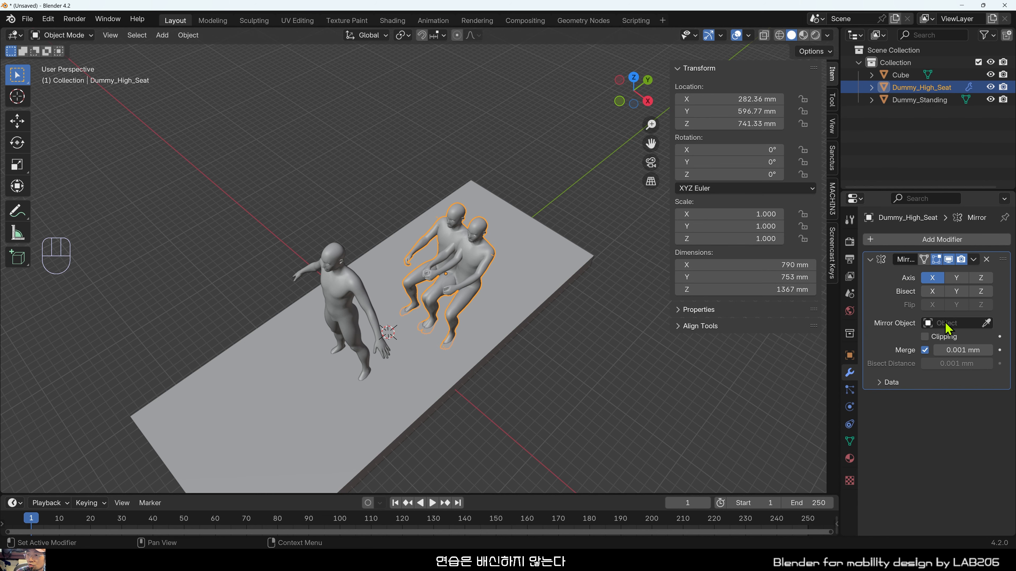
pyautogui.moveTo(465, 367); pyautogui.dragTo(480, 302, button='middle')
pyautogui.scroll(3, 482, 305)
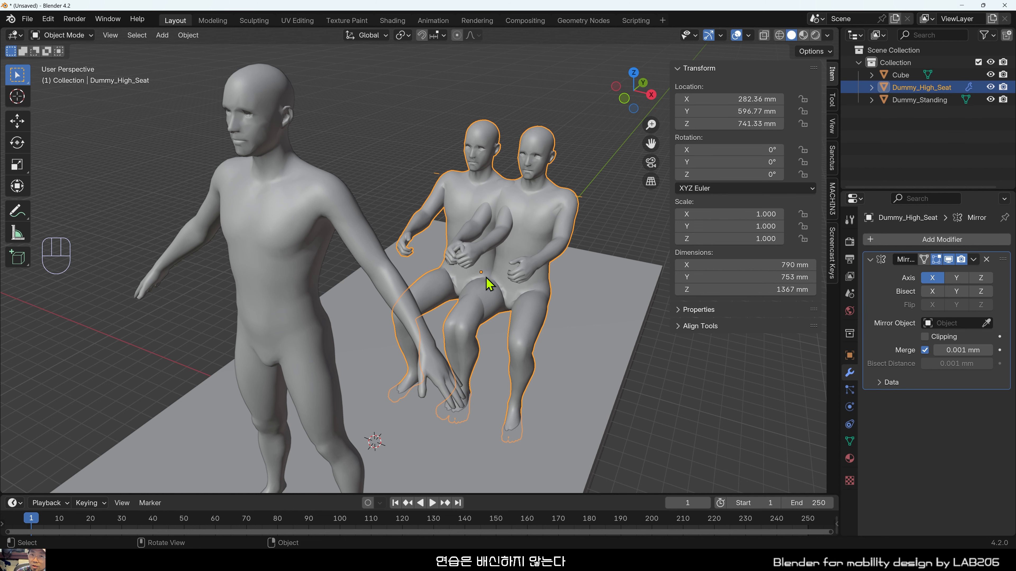
pyautogui.moveTo(500, 286)
pyautogui.mouseDown(button='middle')
pyautogui.moveTo(506, 296)
pyautogui.moveTo(489, 284)
pyautogui.mouseUp(button='middle')
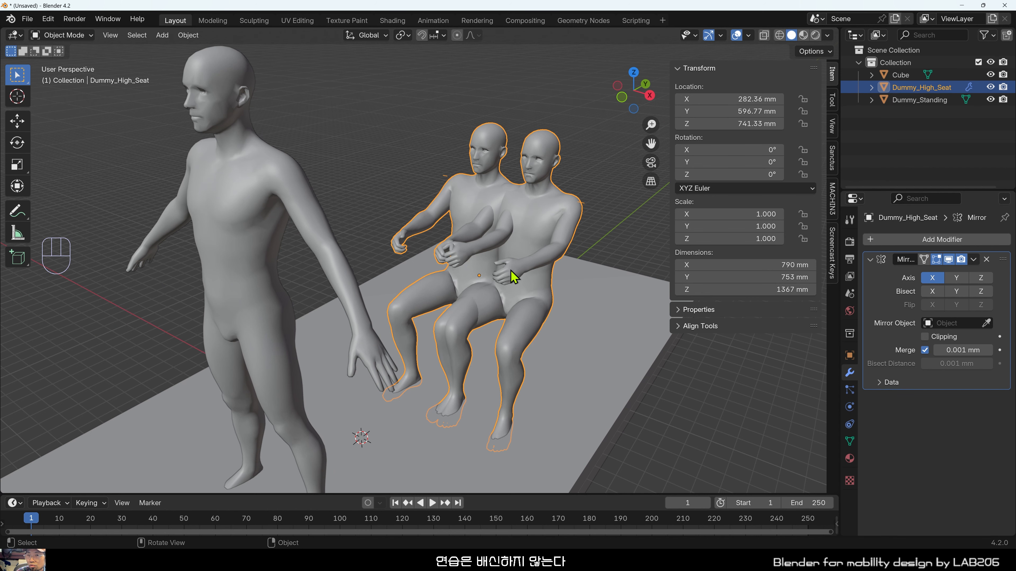
pyautogui.moveTo(512, 276); pyautogui.dragTo(554, 272, button='middle')
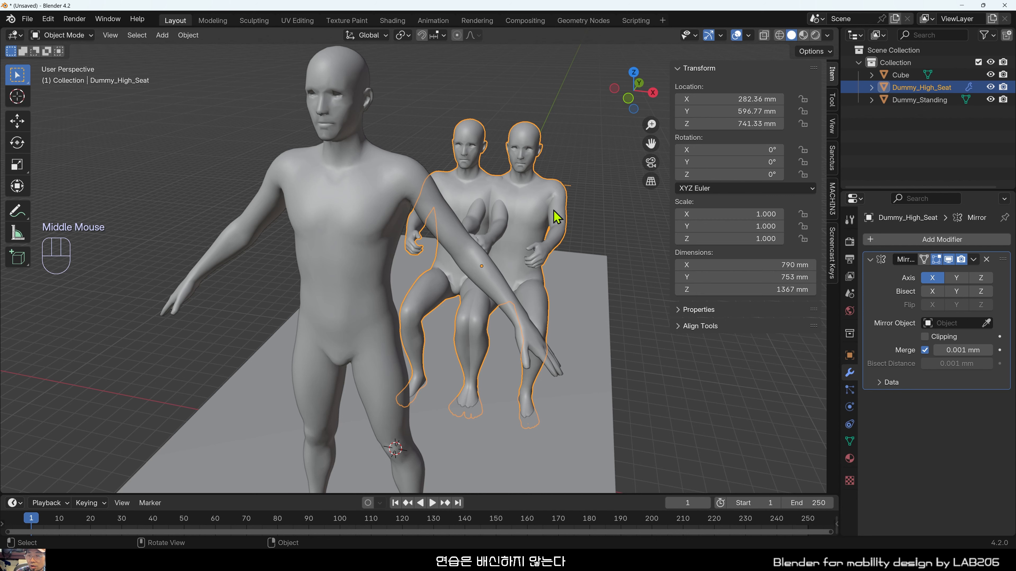
pyautogui.moveTo(478, 210); pyautogui.dragTo(479, 220, button='middle')
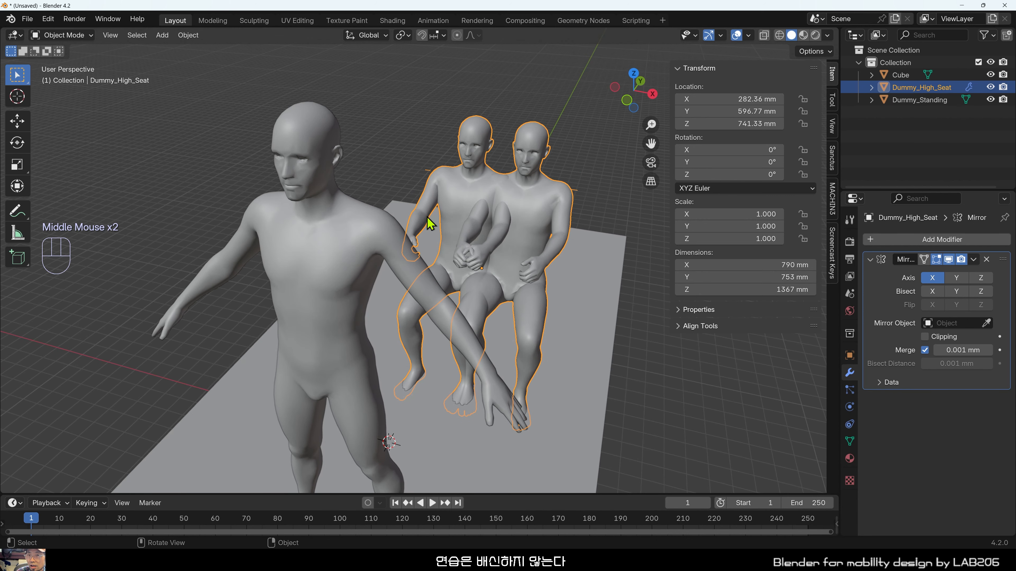
pyautogui.click(611, 171)
pyautogui.moveTo(612, 171); pyautogui.dragTo(537, 234, button='middle')
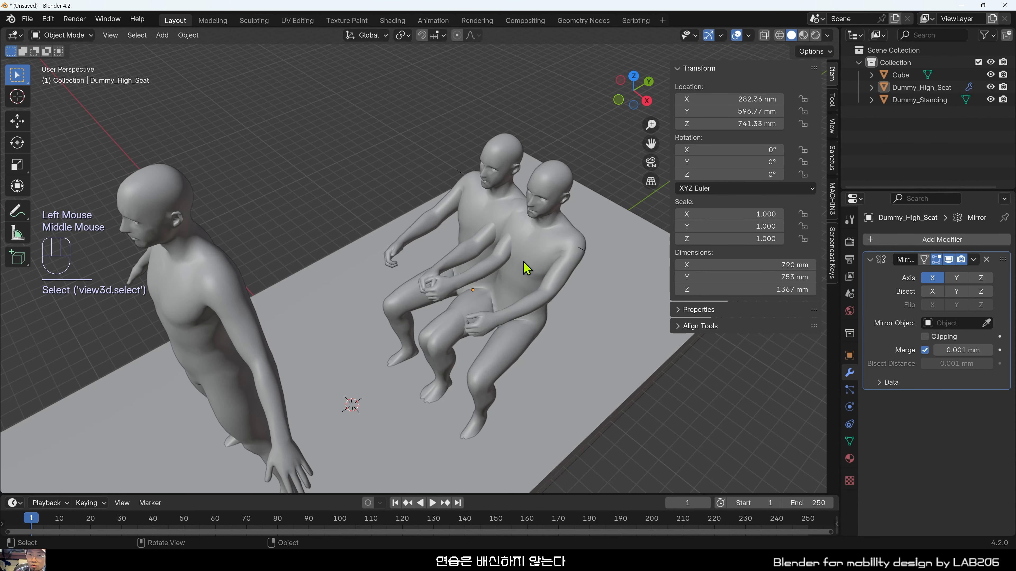
pyautogui.scroll(-1, 480, 296)
# Set the slab, Cube, as the Mirror Object of the seated dummy's Mirror modifier.
pyautogui.click(513, 283)
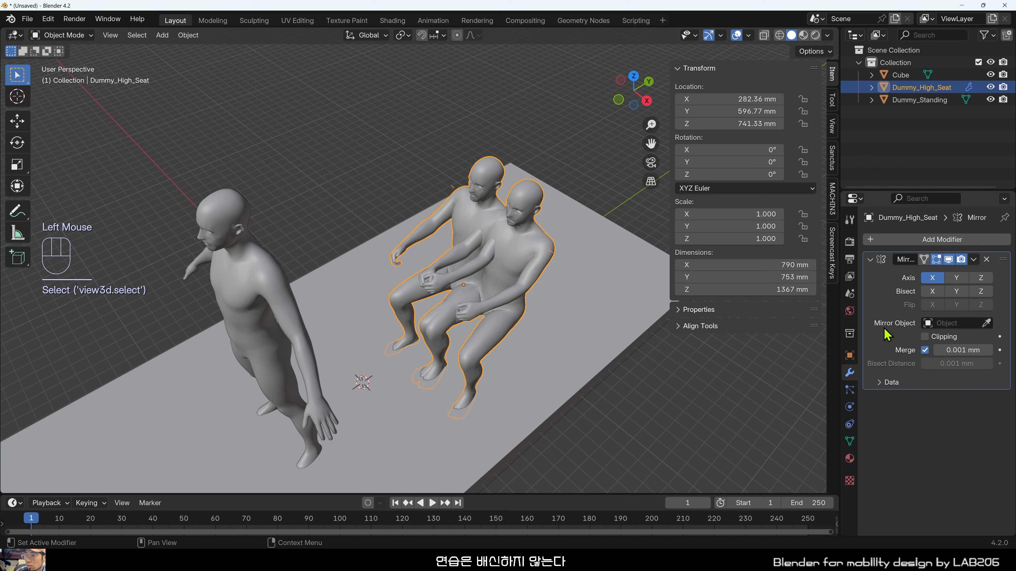
pyautogui.click(986, 323)
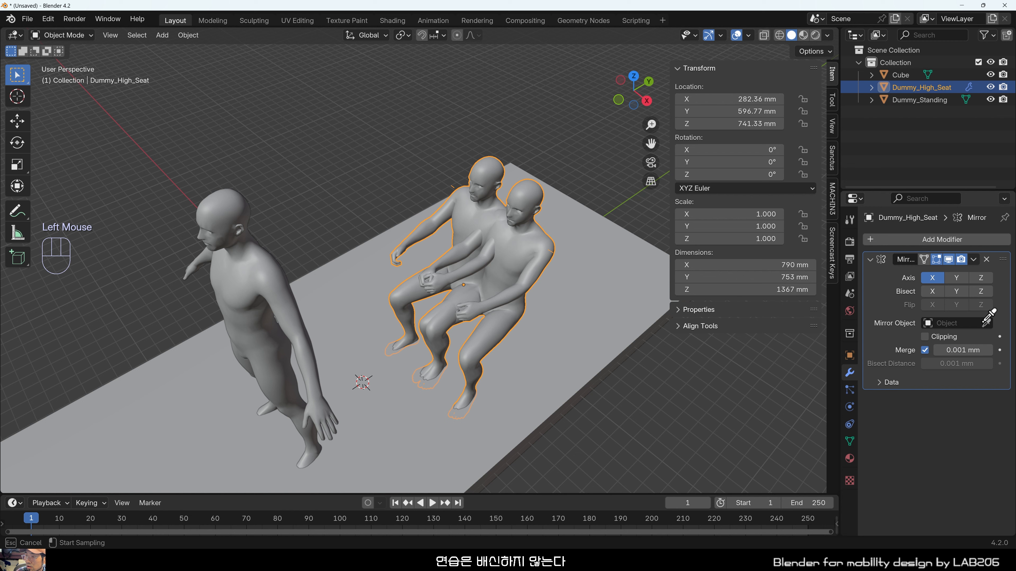
pyautogui.click(586, 338)
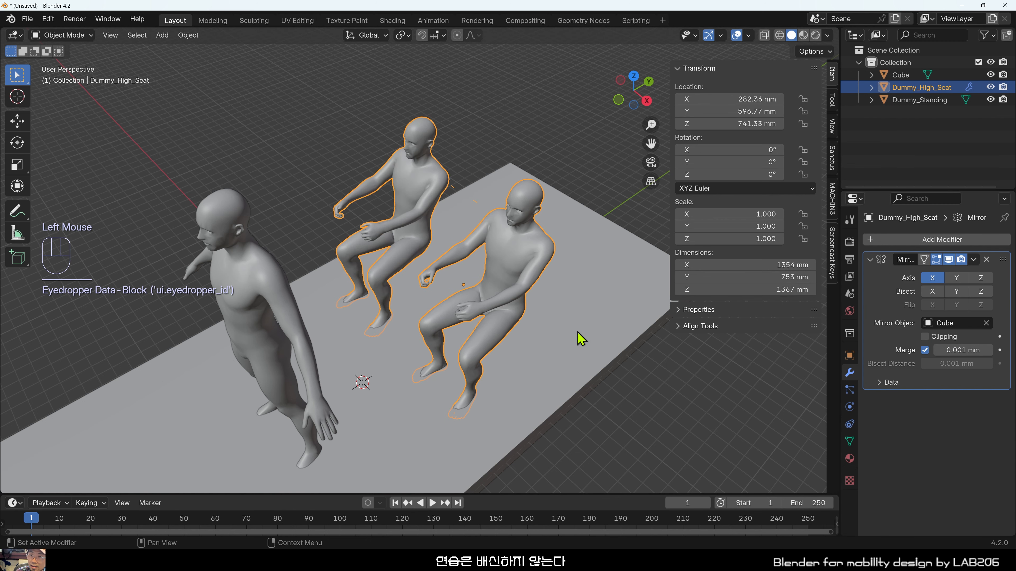
# Inspect the mirrored pair of seated dummies from several angles, along with the slab that serves as their mirror centre.
pyautogui.click(671, 450)
pyautogui.moveTo(608, 438); pyautogui.dragTo(615, 368, button='middle')
pyautogui.scroll(-2, 615, 368)
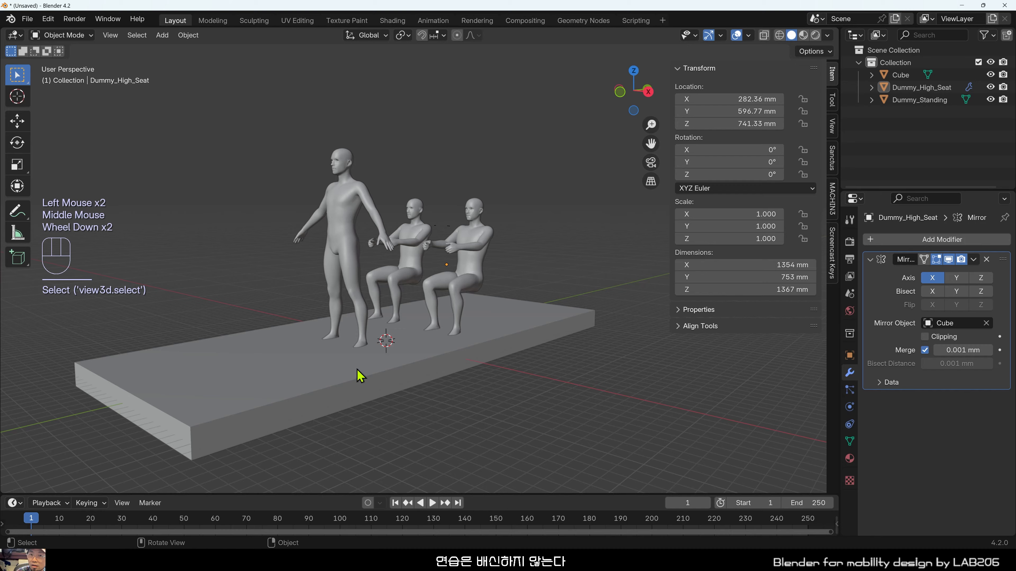
pyautogui.moveTo(358, 375); pyautogui.dragTo(420, 386, button='middle')
pyautogui.scroll(2, 511, 381)
pyautogui.click(501, 404)
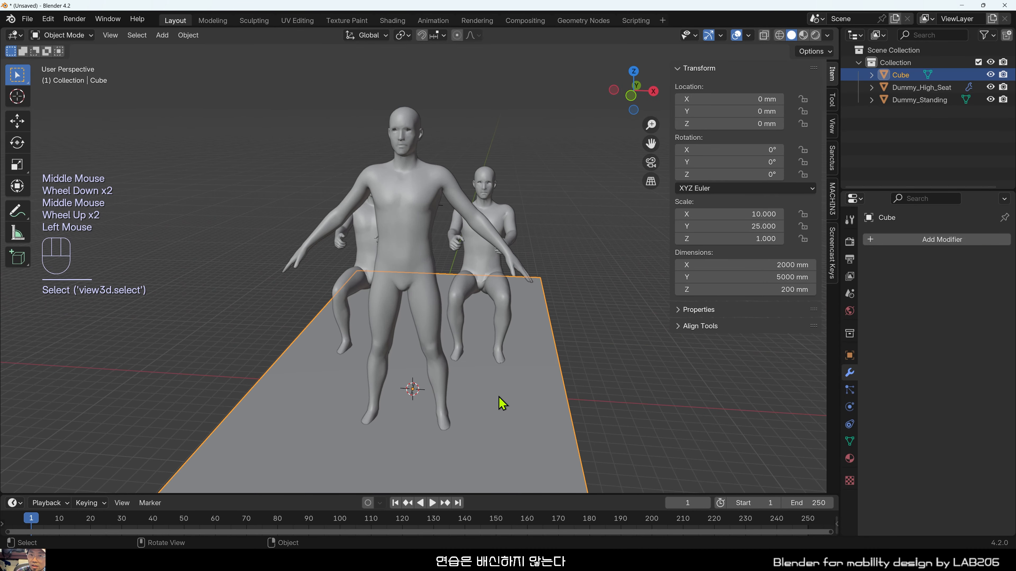
pyautogui.moveTo(410, 404); pyautogui.dragTo(315, 276, button='middle')
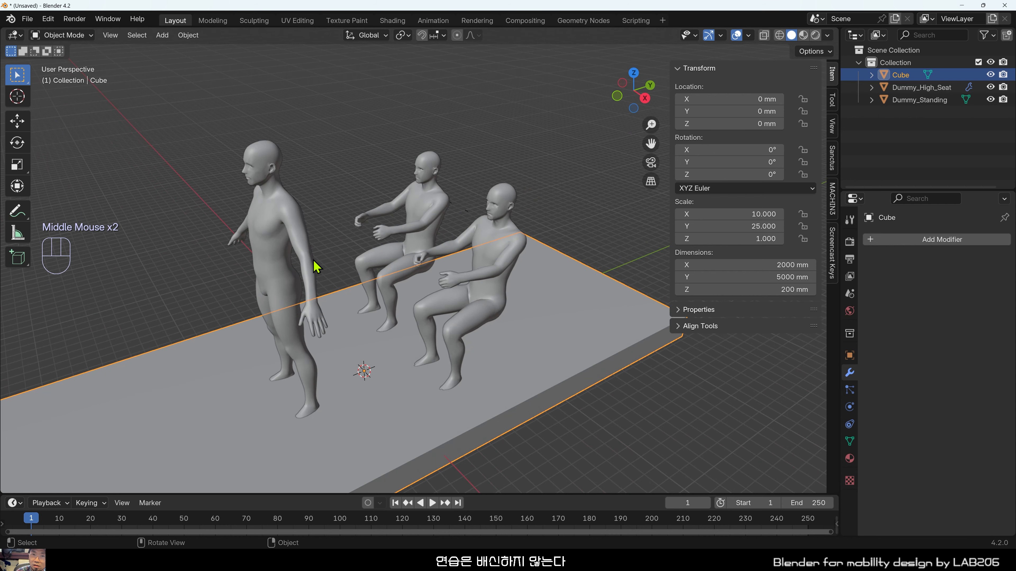
pyautogui.moveTo(465, 196); pyautogui.dragTo(461, 224, button='middle')
pyautogui.click(490, 159)
pyautogui.scroll(-2, 488, 207)
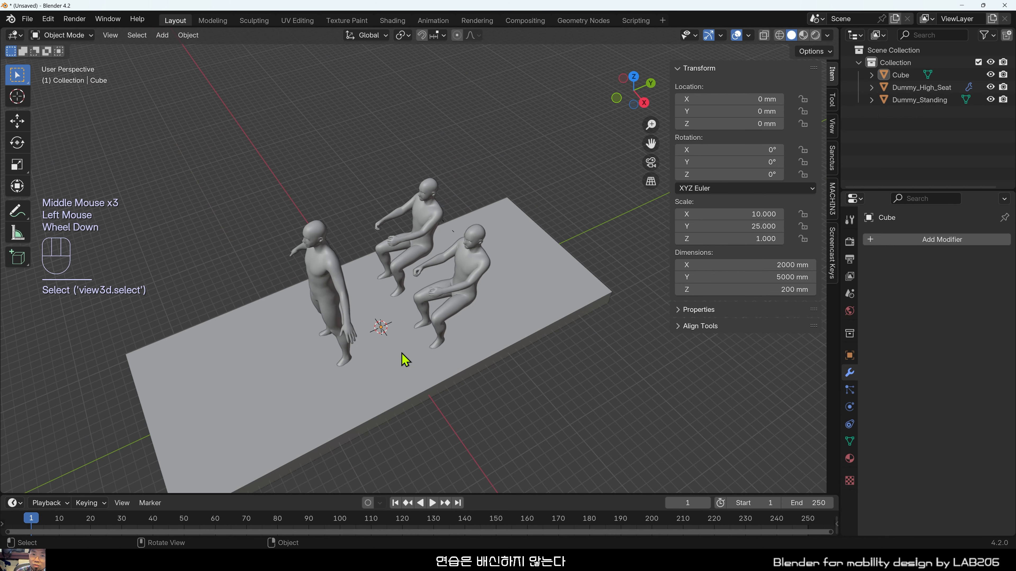
# Delete the slab that the seated dummy's mirror refers to.
pyautogui.scroll(1, 402, 353)
pyautogui.click(407, 362)
pyautogui.moveTo(408, 363); pyautogui.dragTo(475, 229, button='middle')
pyautogui.press('x')
pyautogui.click(418, 373)
pyautogui.scroll(2, 440, 256)
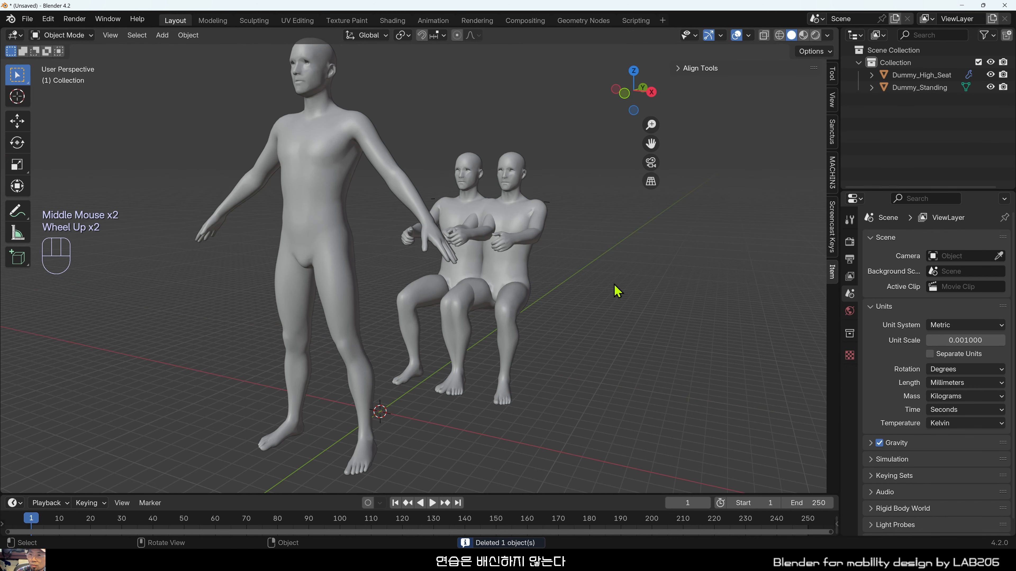
# Try moving the seated dummy's origin to the 3D cursor at the world origin.
pyautogui.click(538, 240)
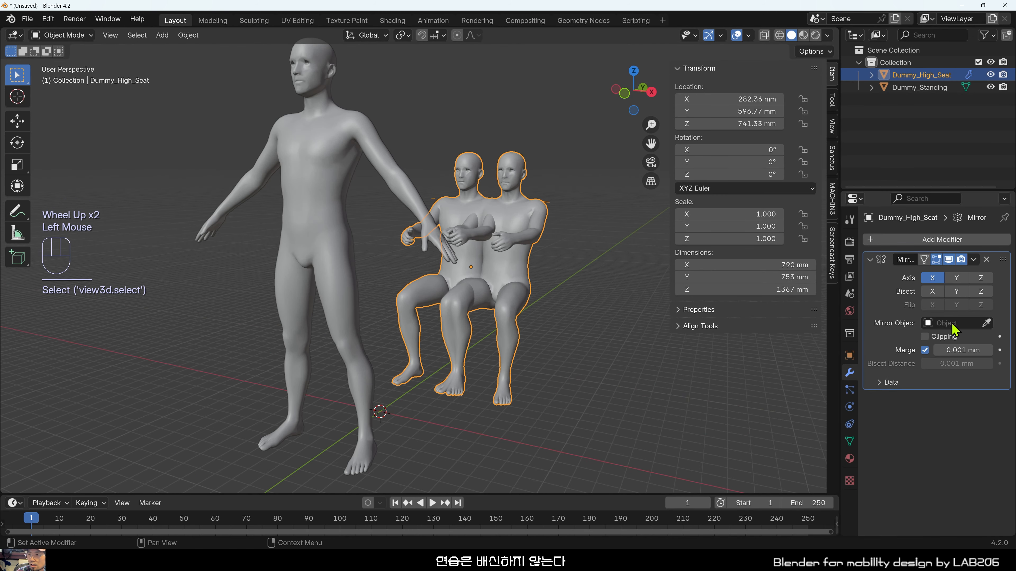
pyautogui.moveTo(560, 374); pyautogui.dragTo(387, 230, button='middle')
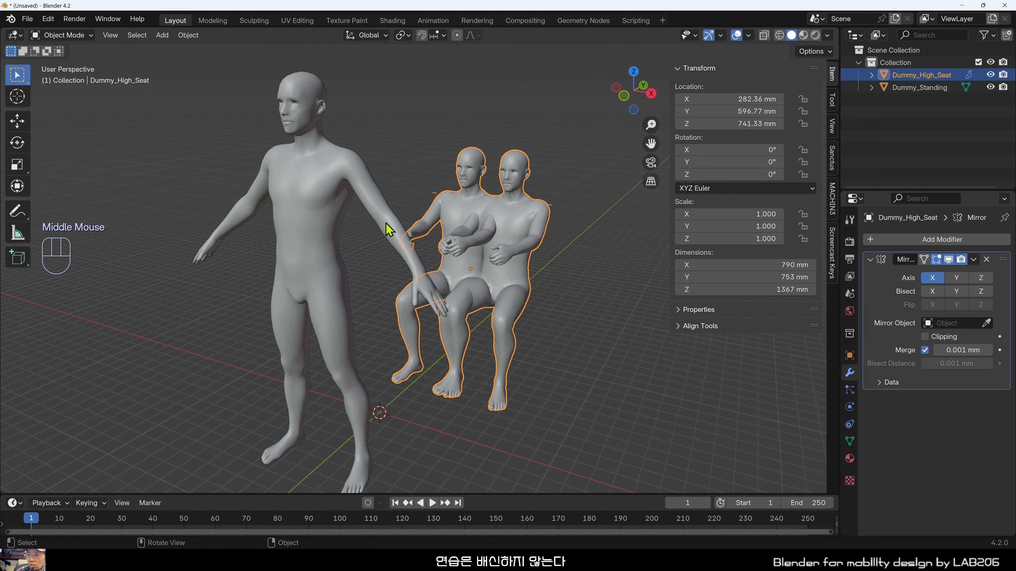
pyautogui.moveTo(490, 249); pyautogui.dragTo(476, 281, button='middle')
pyautogui.click(553, 317)
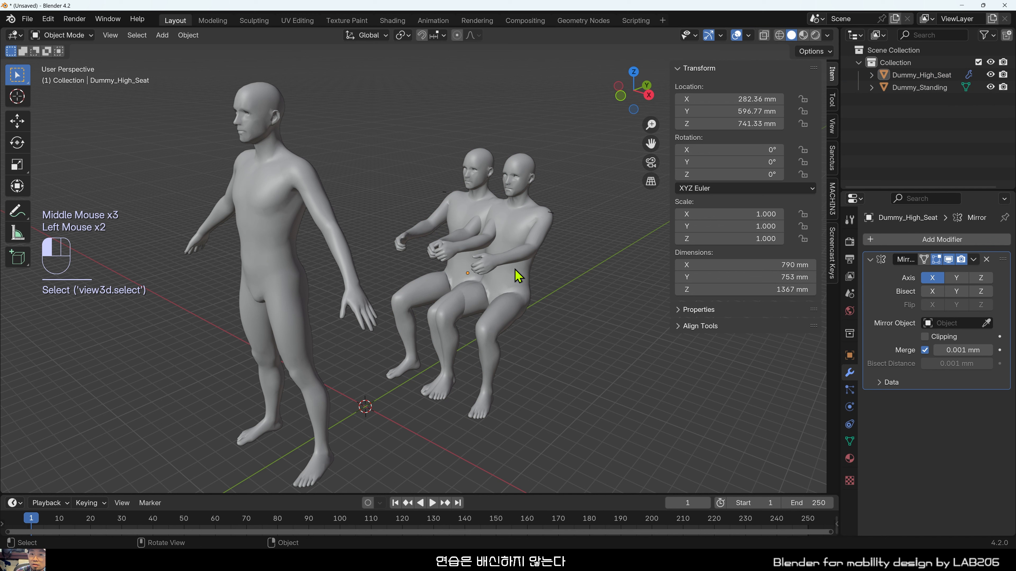
pyautogui.click(516, 271)
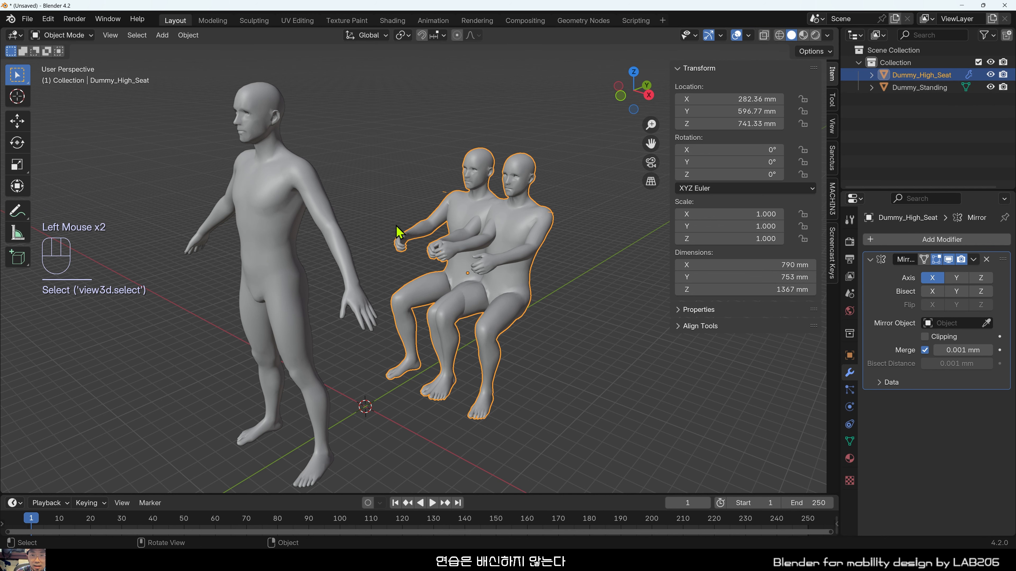
pyautogui.moveTo(400, 232); pyautogui.dragTo(400, 250, button='middle')
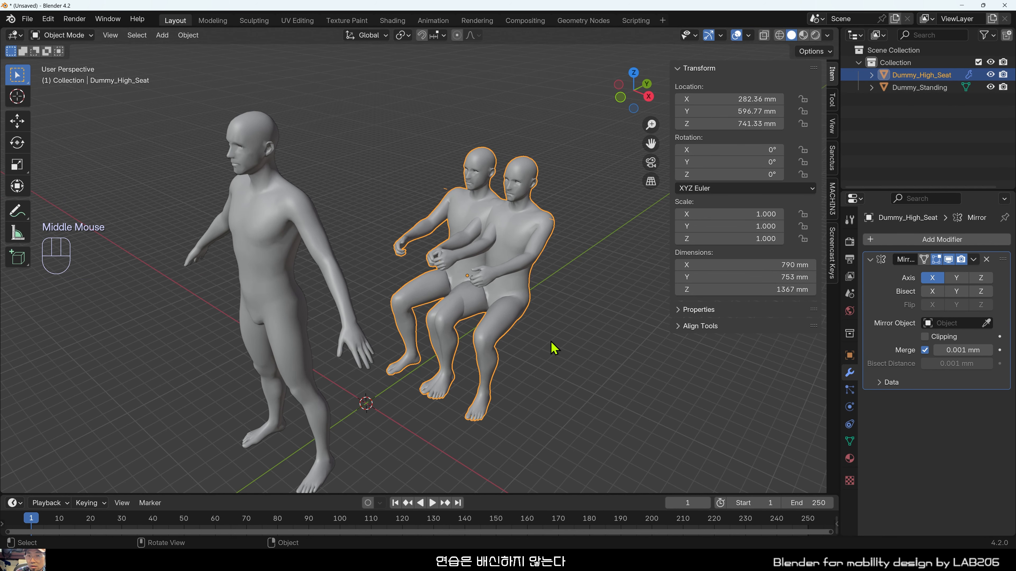
pyautogui.rightClick(496, 259)
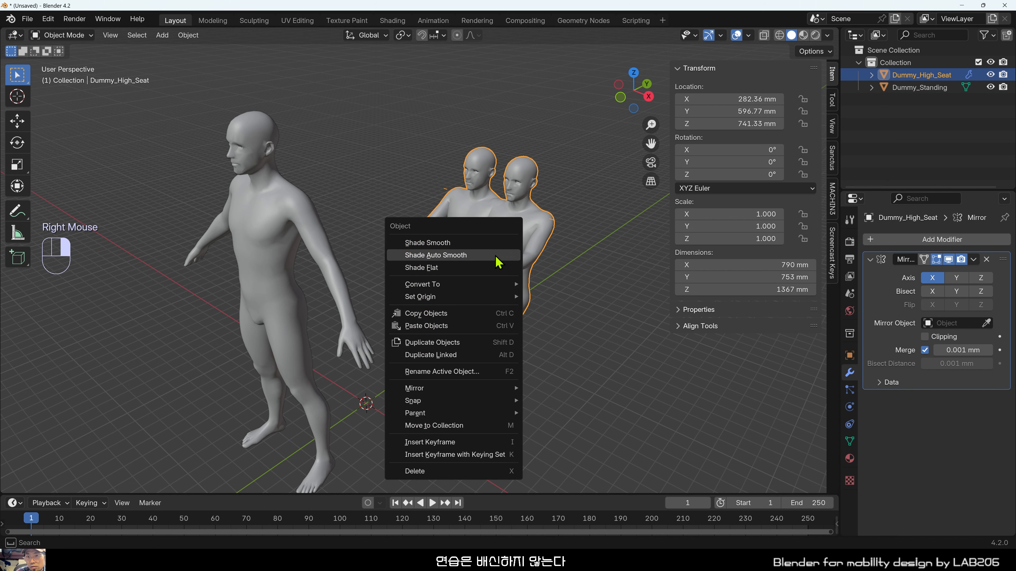
pyautogui.moveTo(494, 299)
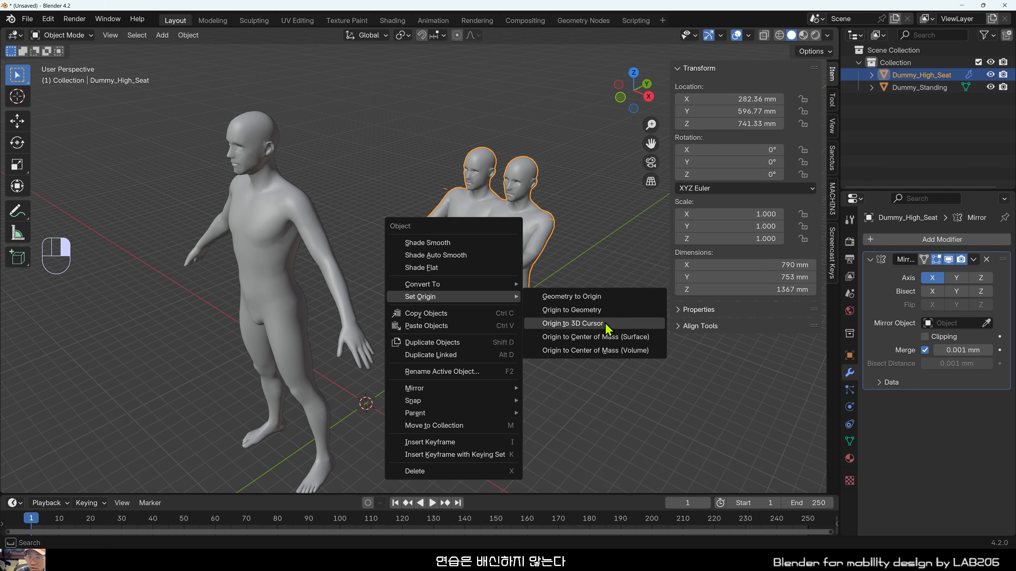
pyautogui.click(607, 329)
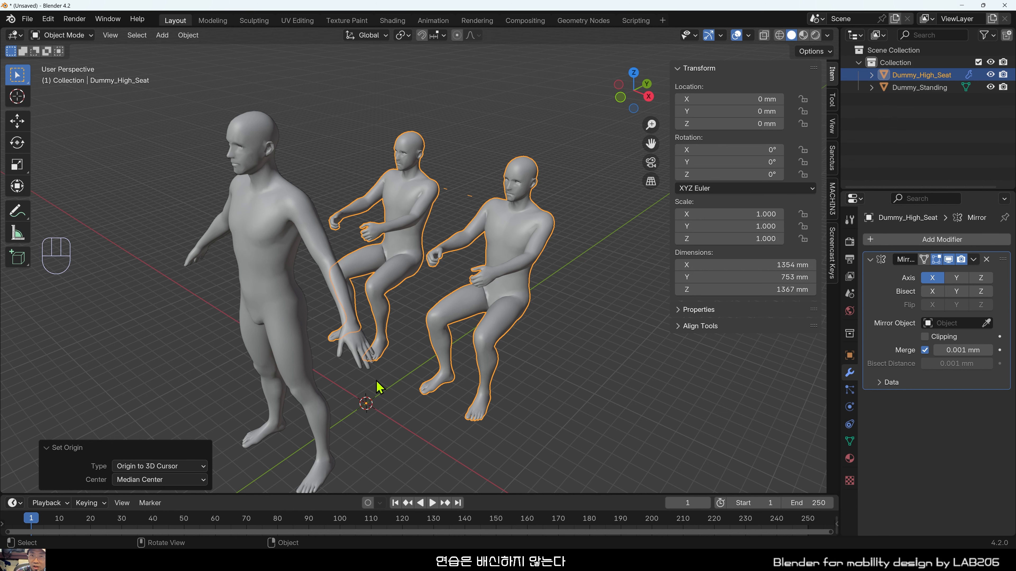
# Examine the seated dummy and its mirrored copy from several angles relative to the relocated origin.
pyautogui.moveTo(378, 387); pyautogui.dragTo(604, 339, button='middle')
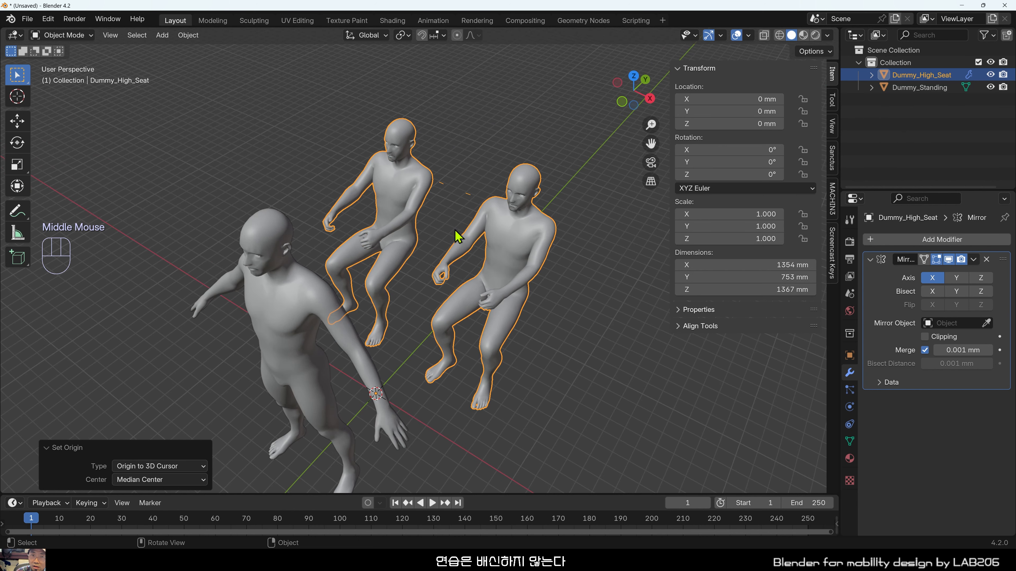
pyautogui.click(517, 379)
pyautogui.moveTo(517, 379); pyautogui.dragTo(449, 367, button='middle')
pyautogui.click(451, 372)
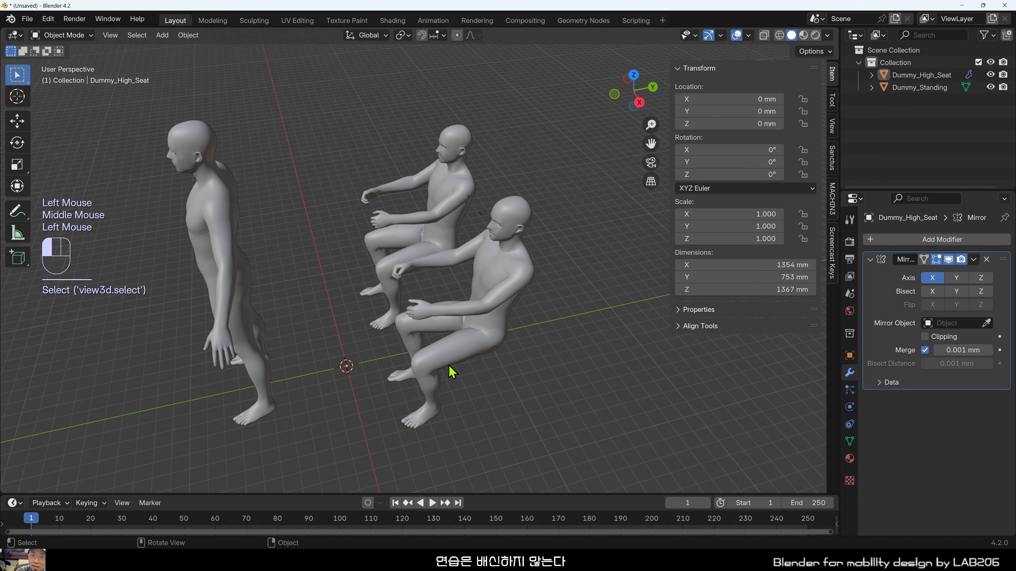
pyautogui.click(374, 402)
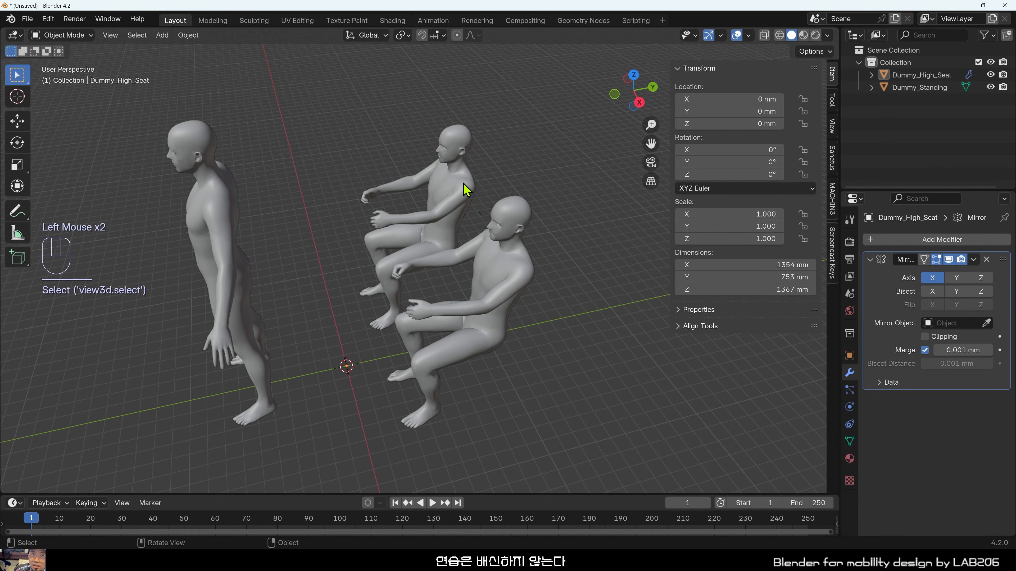
pyautogui.moveTo(469, 257); pyautogui.dragTo(516, 227, button='middle')
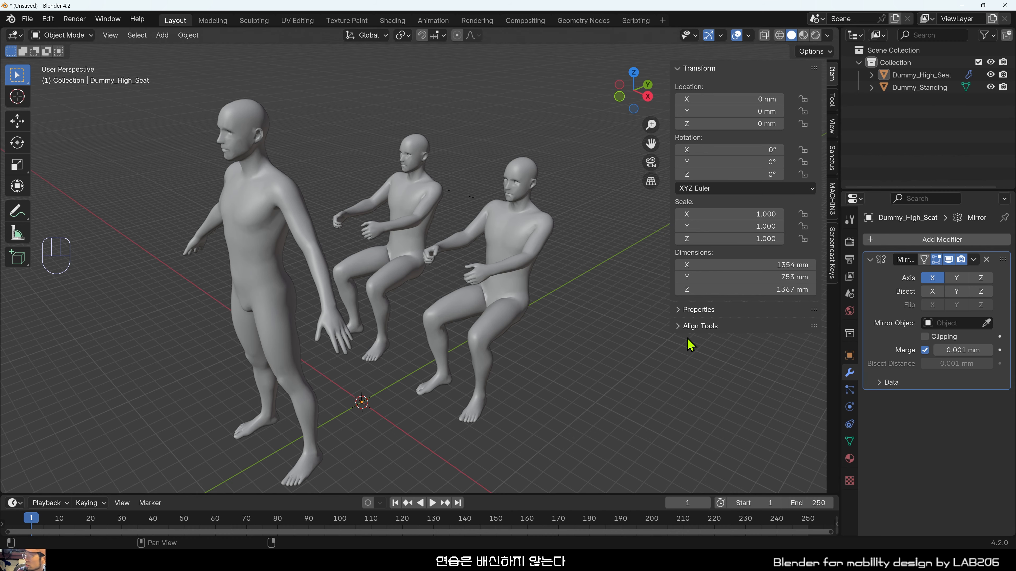
pyautogui.moveTo(463, 308); pyautogui.dragTo(564, 376, button='middle')
pyautogui.click(568, 380)
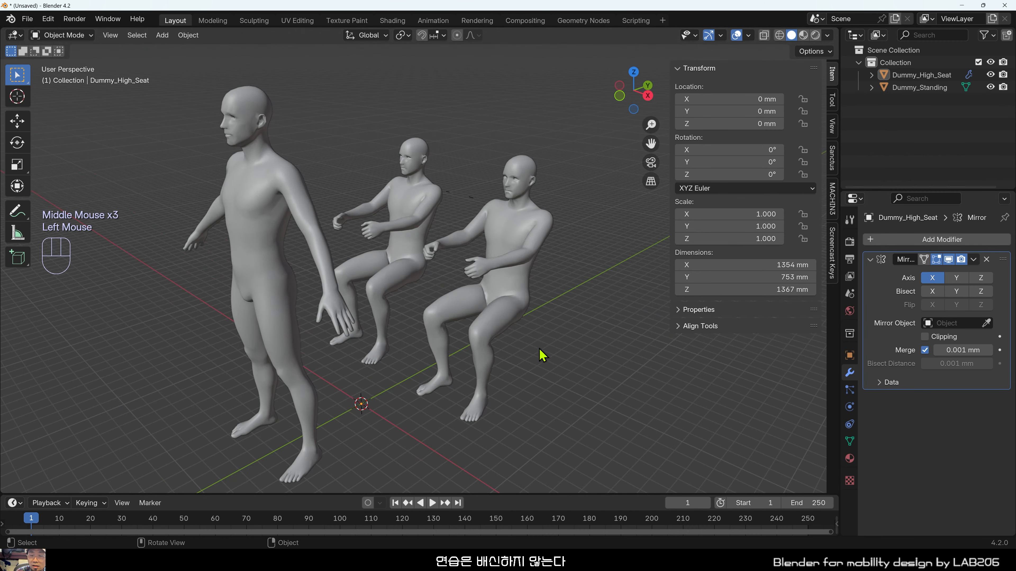
pyautogui.scroll(-1, 516, 352)
pyautogui.scroll(2, 516, 352)
pyautogui.moveTo(513, 352); pyautogui.dragTo(495, 378, button='middle')
# Undo the seated dummy's origin change.
pyautogui.hotkey('ctrl', 'z')
pyautogui.hotkey('ctrl', 'z')
pyautogui.hotkey('ctrl', 'z')
pyautogui.hotkey('ctrl', 'z')
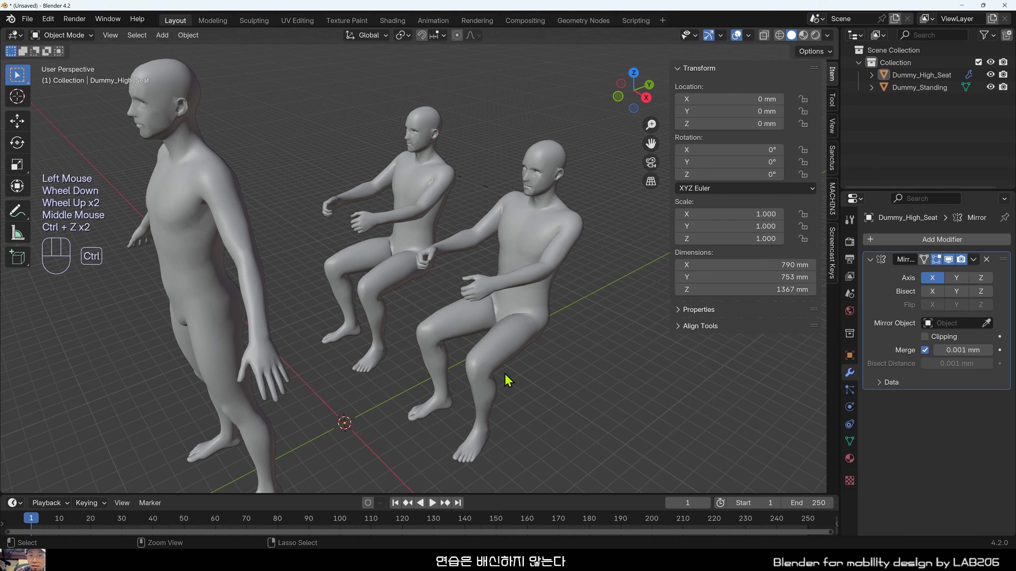
pyautogui.click(633, 386)
pyautogui.scroll(-1, 634, 387)
pyautogui.rightClick(604, 360)
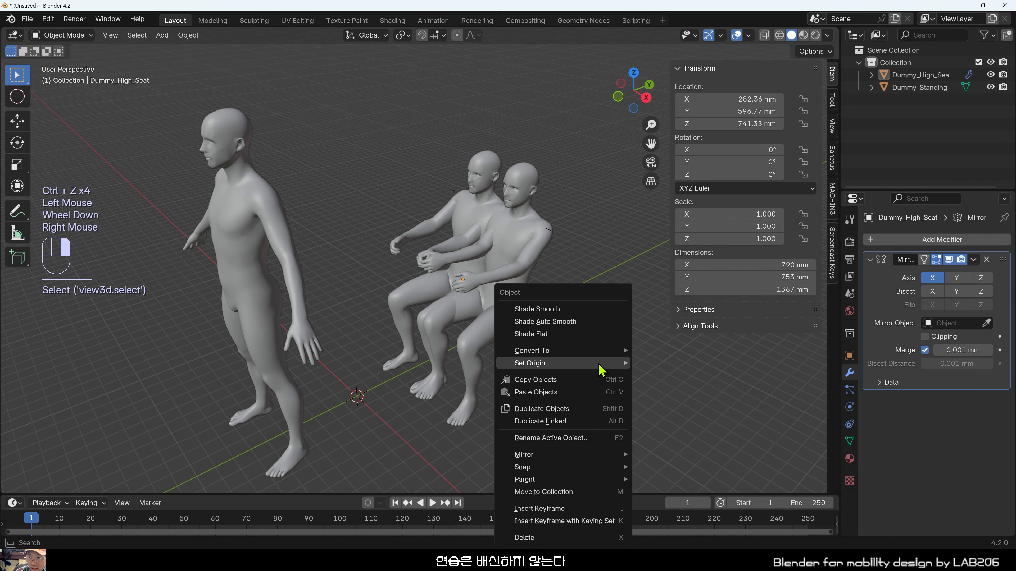
# Place the 3D cursor at several arbitrary spots in the empty area beside the seated dummies.
pyautogui.keyDown('shift'); pyautogui.rightClick(627, 215); pyautogui.keyUp('shift')
pyautogui.keyDown('shift'); pyautogui.rightClick(624, 318); pyautogui.keyUp('shift')
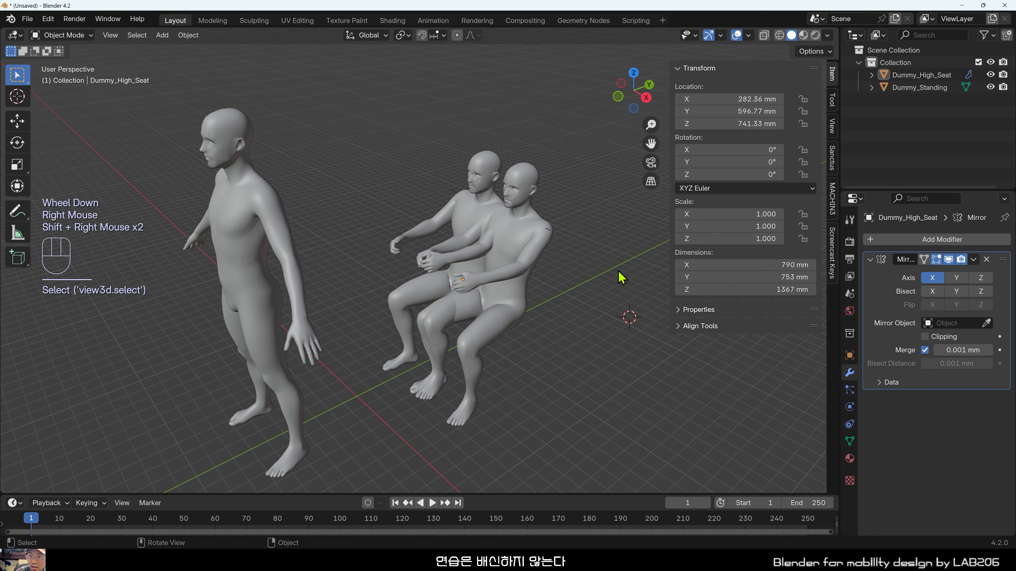
pyautogui.moveTo(624, 318); pyautogui.dragTo(623, 330, button='middle')
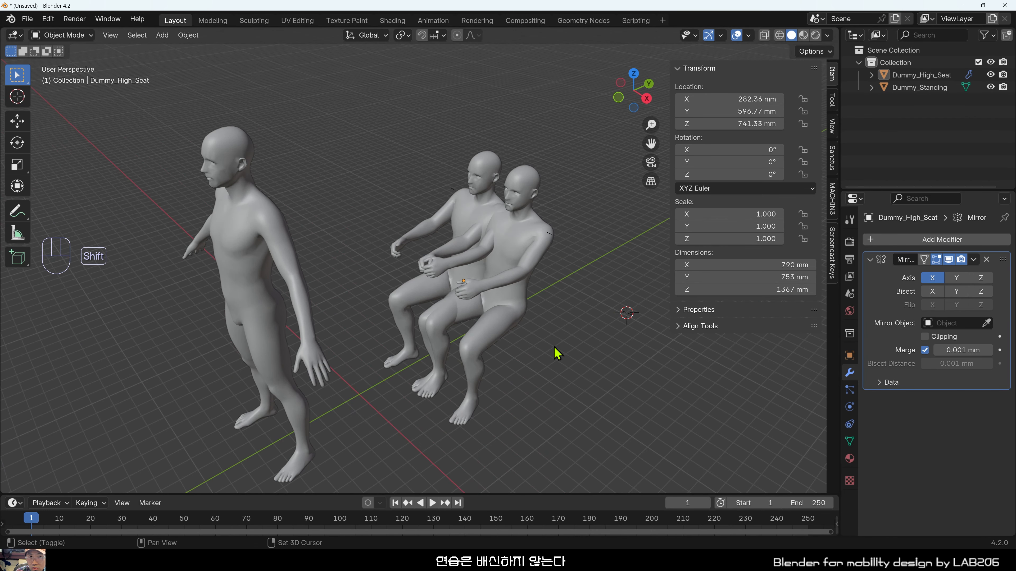
pyautogui.keyDown('shift'); pyautogui.rightClick(605, 378); pyautogui.keyUp('shift')
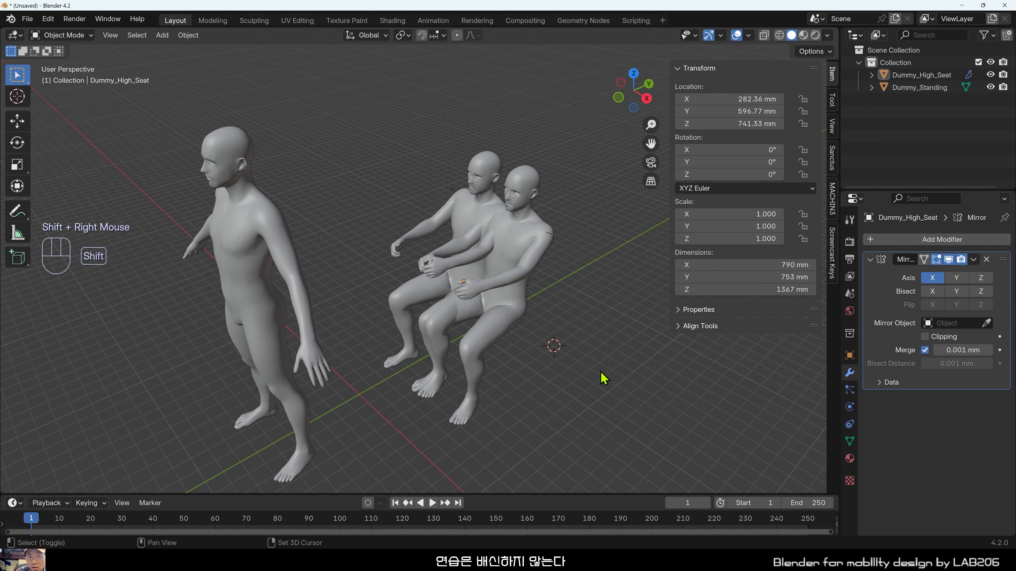
pyautogui.keyDown('shift'); pyautogui.rightClick(602, 340); pyautogui.keyUp('shift')
pyautogui.keyDown('shift'); pyautogui.rightClick(587, 313); pyautogui.keyUp('shift')
pyautogui.keyDown('shift'); pyautogui.rightClick(648, 397); pyautogui.keyUp('shift')
pyautogui.keyDown('shift'); pyautogui.rightClick(546, 326); pyautogui.keyUp('shift')
pyautogui.keyDown('shift'); pyautogui.rightClick(589, 387); pyautogui.keyUp('shift')
pyautogui.keyDown('shift'); pyautogui.rightClick(593, 332); pyautogui.keyUp('shift')
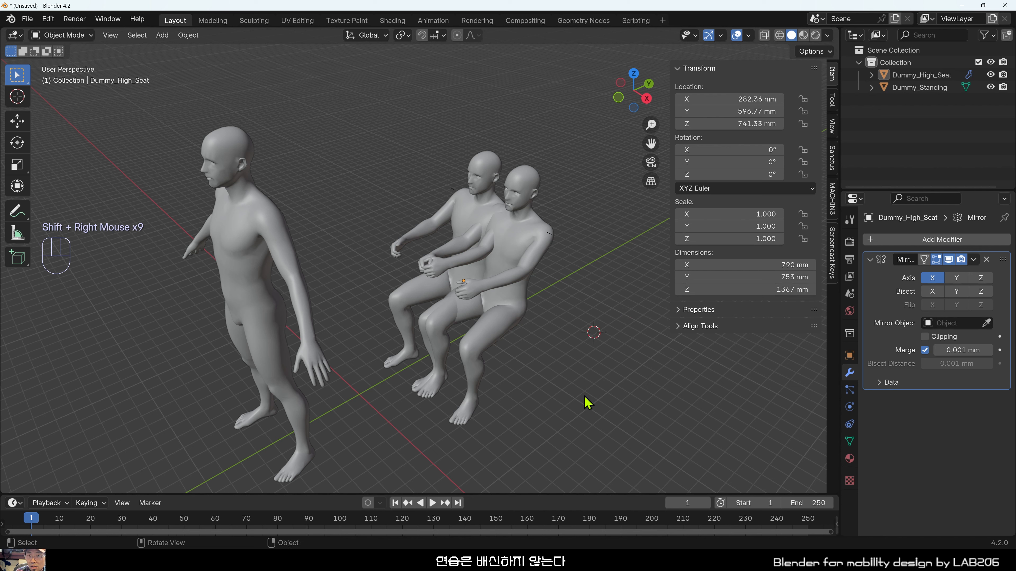
pyautogui.press('shift')
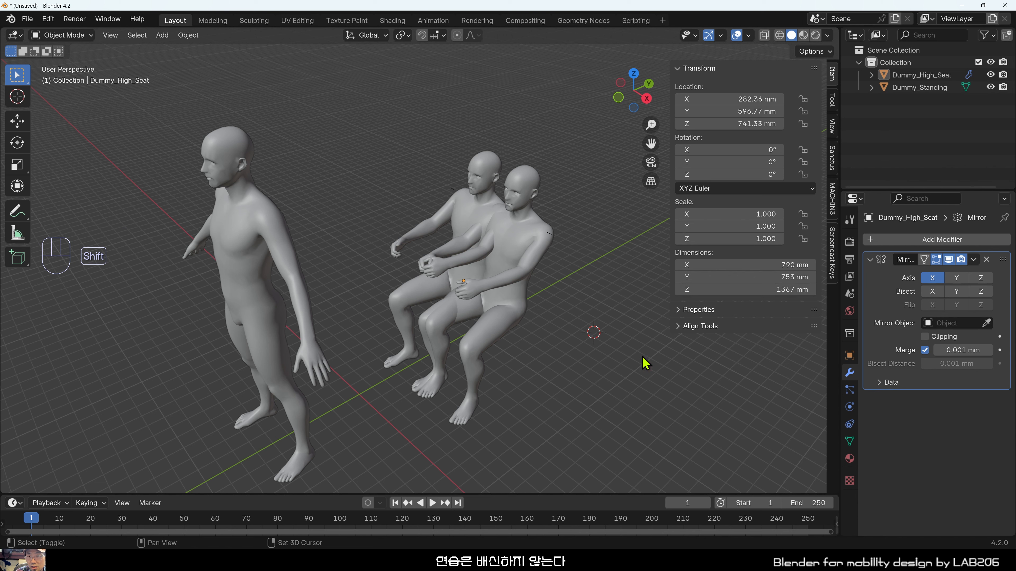
pyautogui.keyDown('shift'); pyautogui.rightClick(587, 365); pyautogui.keyUp('shift')
pyautogui.keyDown('shift'); pyautogui.rightClick(552, 328); pyautogui.keyUp('shift')
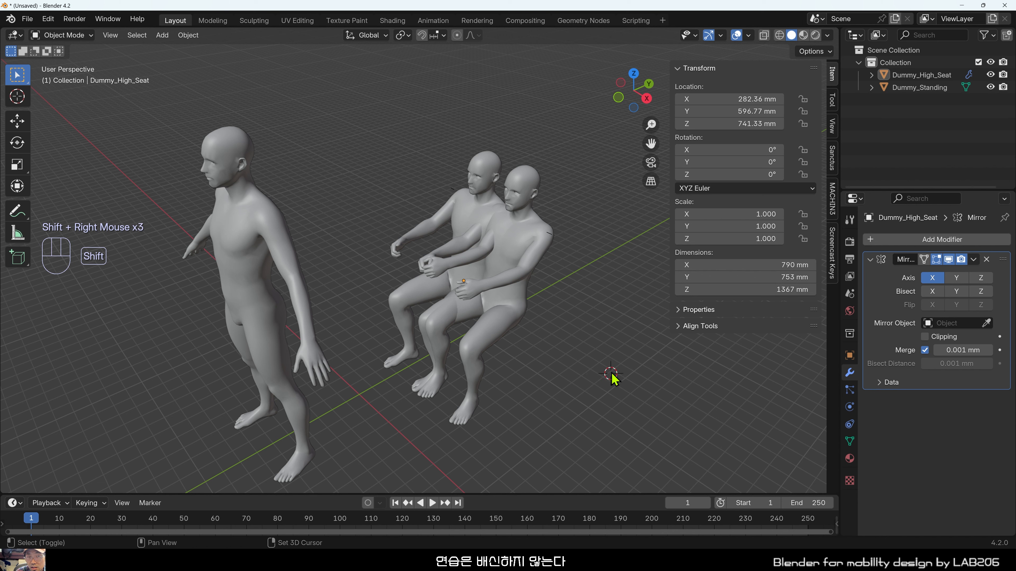
pyautogui.click(570, 351)
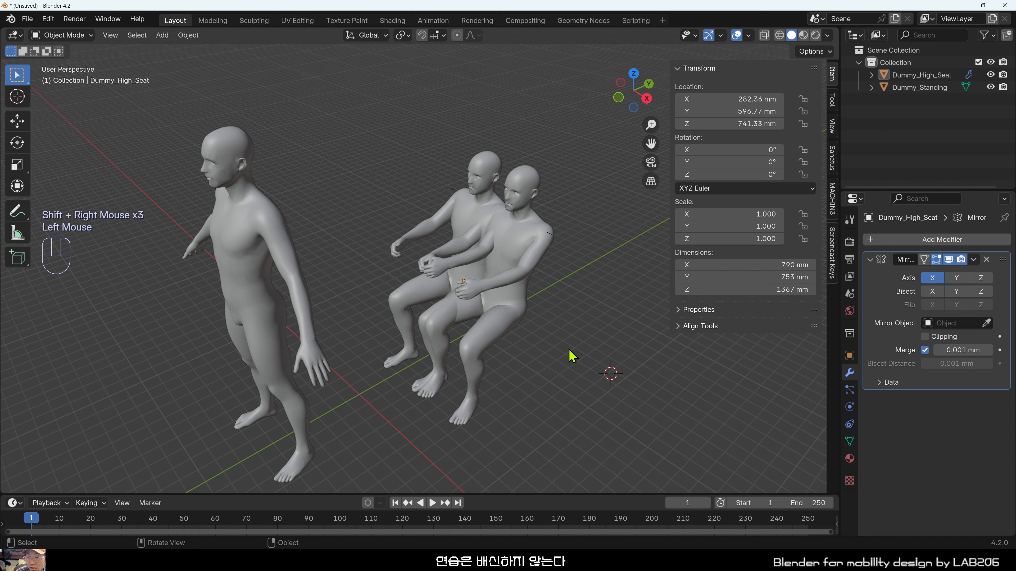
pyautogui.keyDown('shift'); pyautogui.rightClick(667, 389); pyautogui.keyUp('shift')
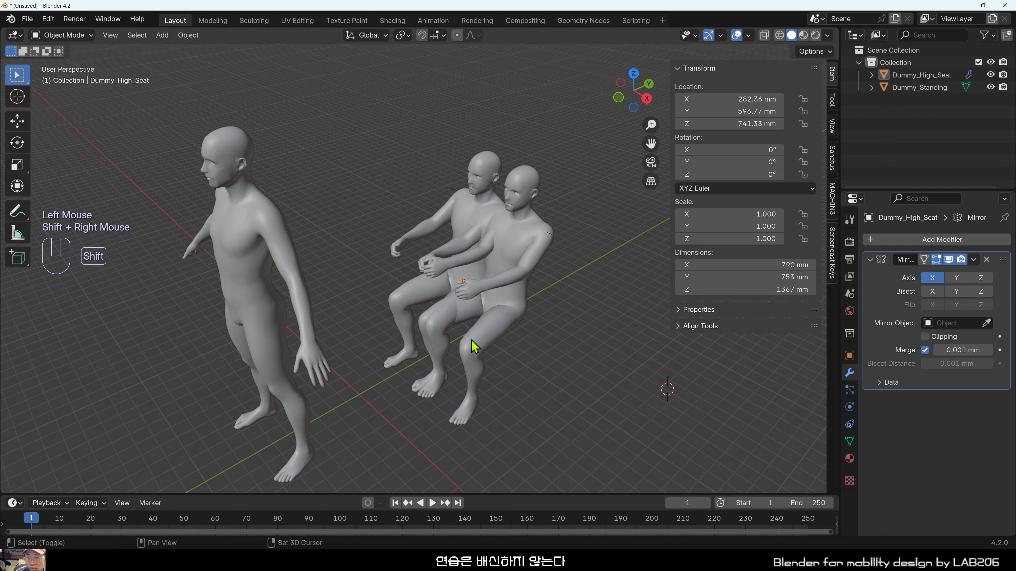
# Snap the 3D cursor to the world origin.
pyautogui.hotkey('shift', 's')
pyautogui.hotkey('shift', 's')
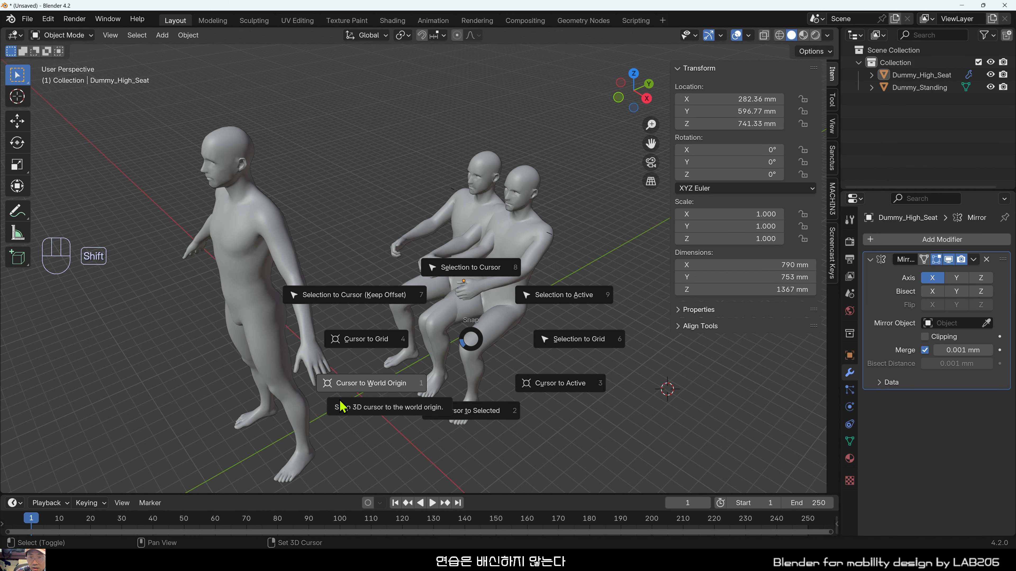
pyautogui.click(342, 407)
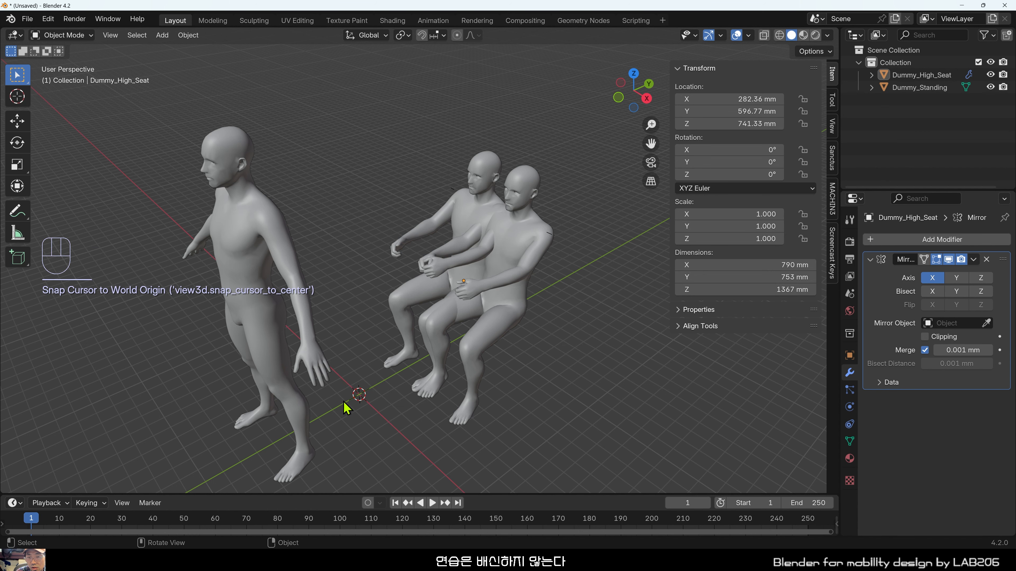
# Set the origin of the seated dummy, Dummy_High_Seat, to the 3D cursor, then deselect it.
pyautogui.scroll(2, 344, 402)
pyautogui.keyDown('shift'); pyautogui.moveTo(344, 402); pyautogui.dragTo(447, 381, button='middle'); pyautogui.keyUp('shift')
pyautogui.click(549, 278)
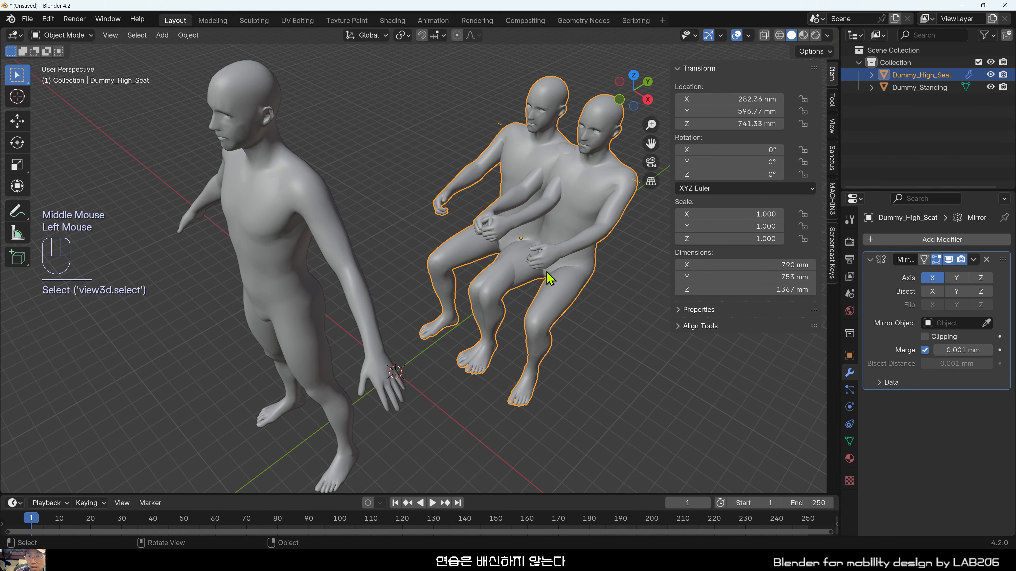
pyautogui.rightClick(559, 202)
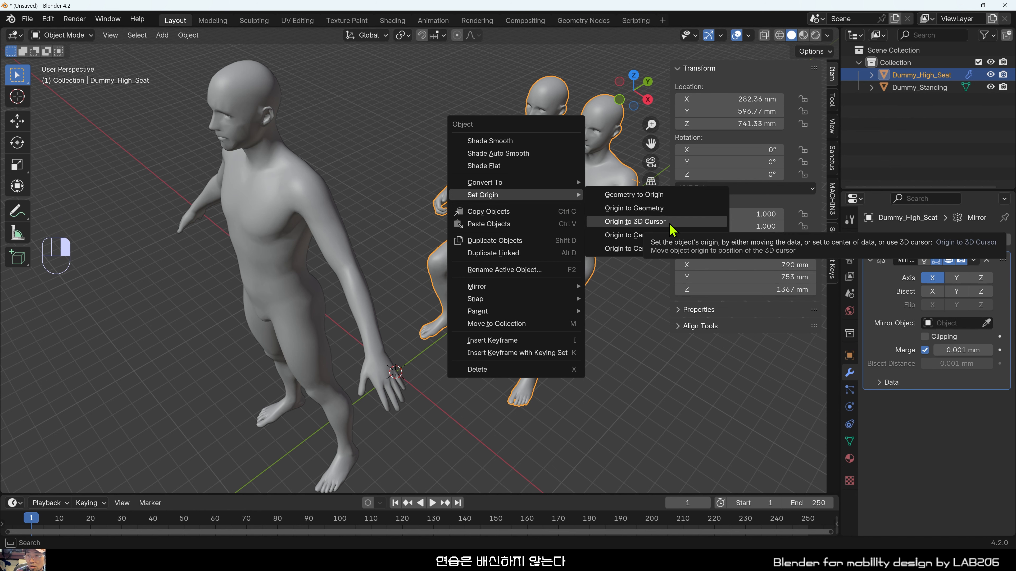
pyautogui.click(656, 222)
pyautogui.click(560, 442)
# Inspect the spacing of the mirrored seated dummies around the world origin from the side, the front and above.
pyautogui.moveTo(472, 410); pyautogui.dragTo(415, 395, button='middle')
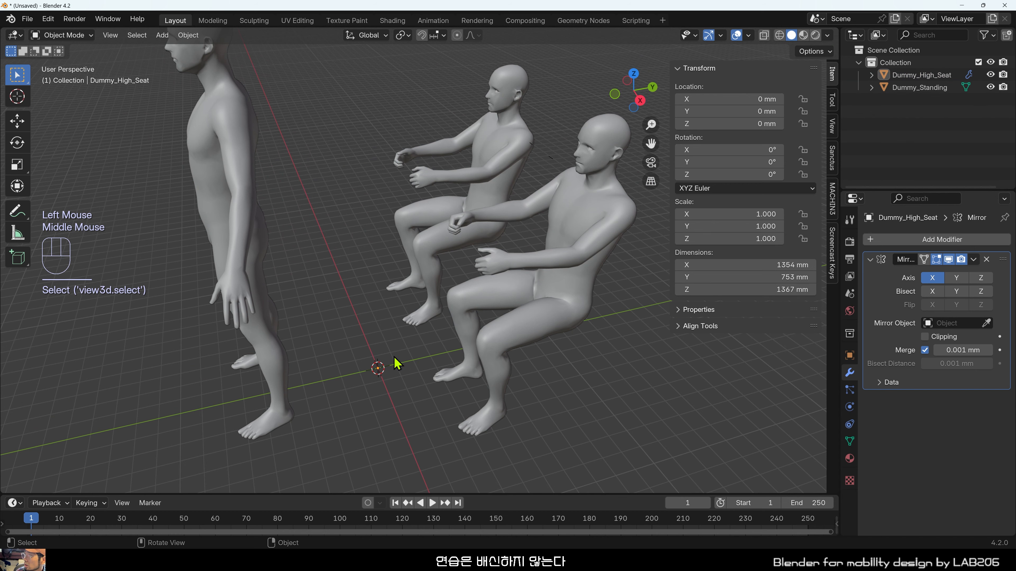
pyautogui.moveTo(384, 361)
pyautogui.mouseDown(button='middle')
pyautogui.moveTo(397, 365)
pyautogui.moveTo(378, 374)
pyautogui.mouseUp(button='middle')
pyautogui.scroll(-2, 364, 370)
pyautogui.moveTo(394, 329); pyautogui.dragTo(403, 264, button='middle')
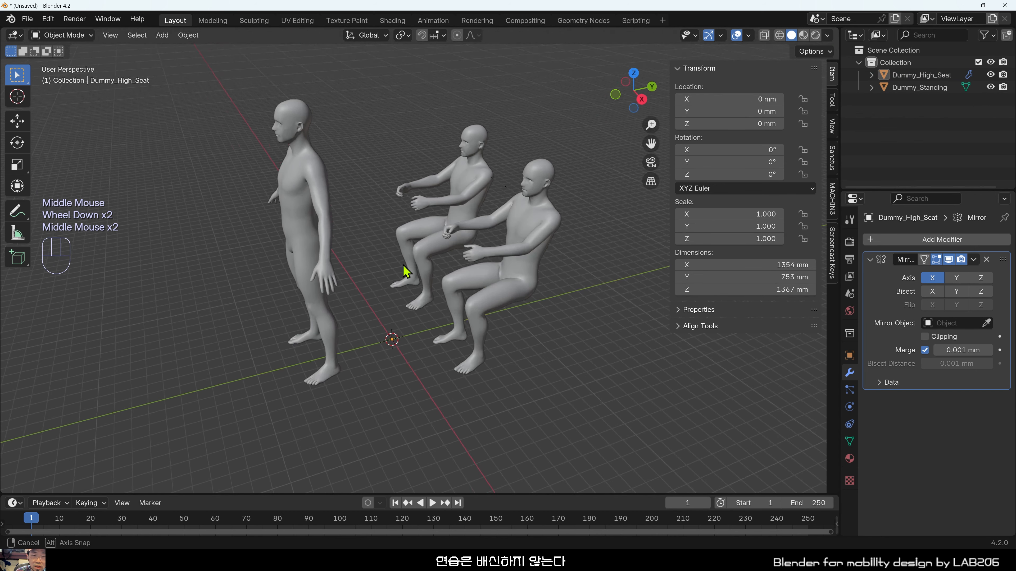
pyautogui.scroll(1, 395, 379)
pyautogui.moveTo(406, 379); pyautogui.dragTo(522, 325, button='middle')
pyautogui.scroll(-2, 510, 279)
pyautogui.scroll(1, 495, 277)
pyautogui.click(552, 330)
pyautogui.scroll(-2, 413, 320)
pyautogui.moveTo(413, 320); pyautogui.dragTo(469, 152, button='middle')
pyautogui.scroll(1, 427, 240)
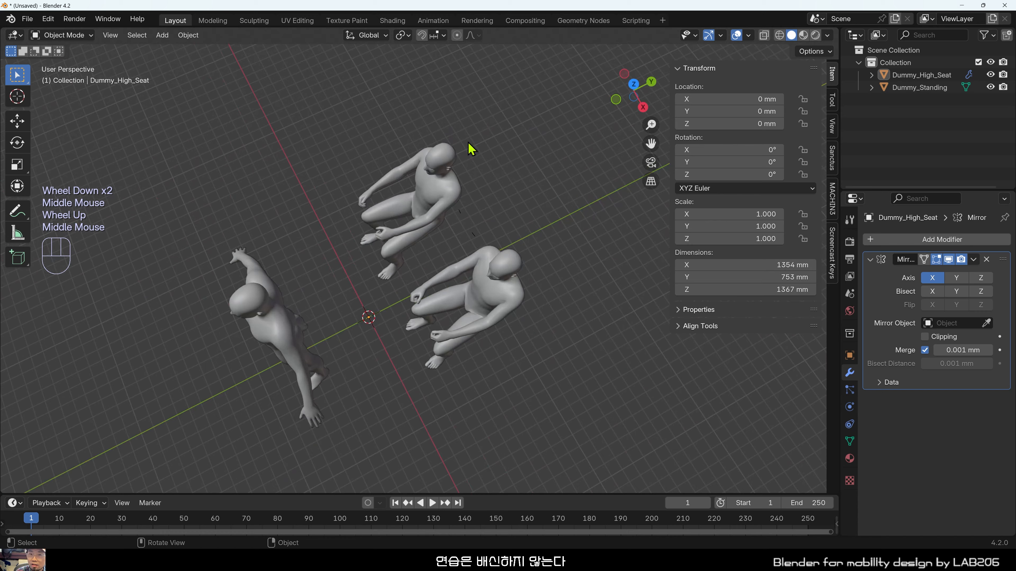
pyautogui.moveTo(411, 239); pyautogui.dragTo(400, 308, button='middle')
pyautogui.scroll(-2, 415, 175)
pyautogui.scroll(1, 442, 345)
pyautogui.click(410, 345)
# Add a cube mesh at the world origin between the dummies.
pyautogui.scroll(1, 414, 358)
pyautogui.hotkey('shift', 'a')
pyautogui.moveTo(372, 308)
pyautogui.click(504, 326)
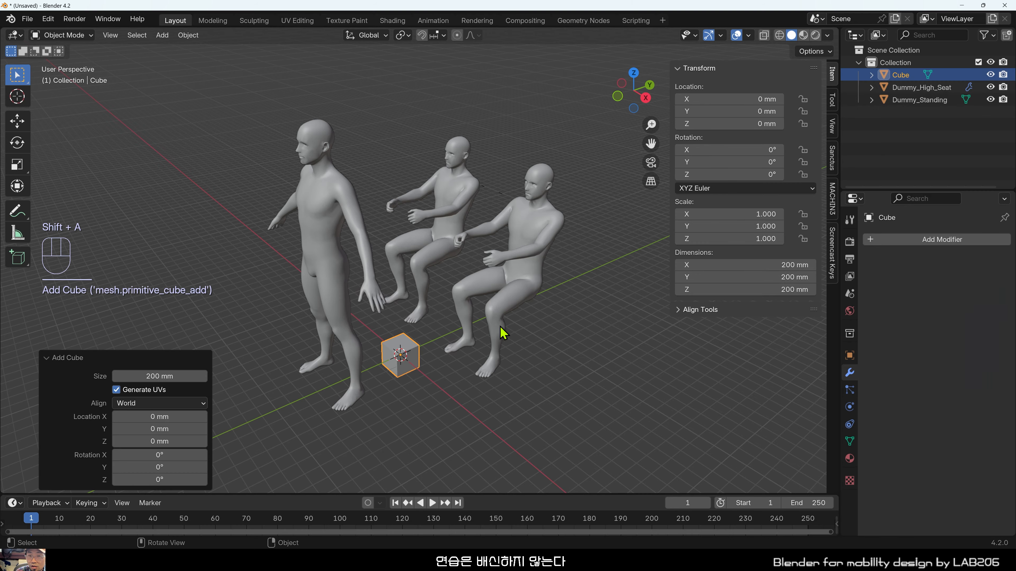
# Set the cube's Y dimension to 4000 mm.
pyautogui.scroll(-3, 502, 331)
pyautogui.moveTo(502, 331); pyautogui.dragTo(458, 288, button='middle')
pyautogui.scroll(1, 458, 288)
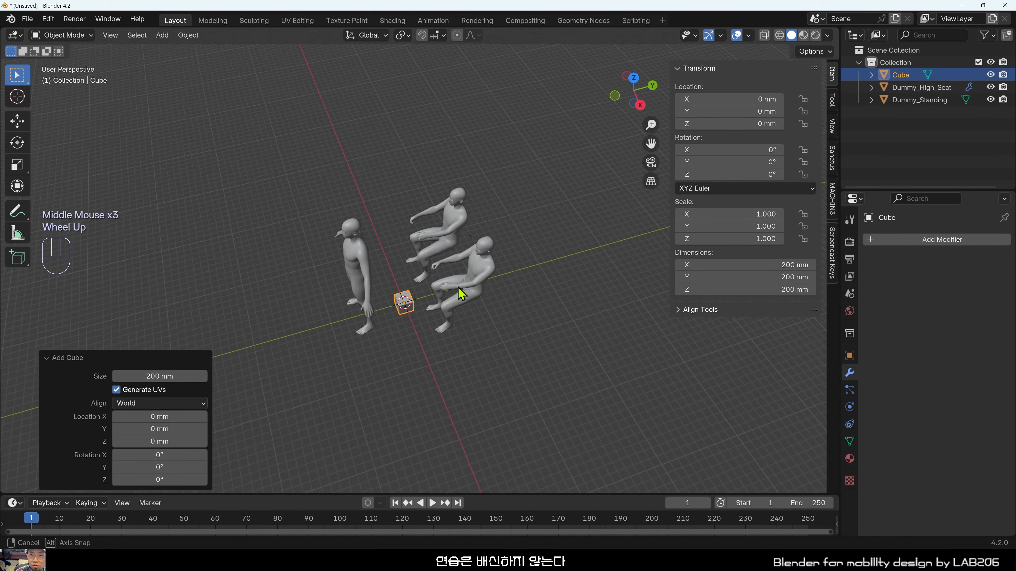
pyautogui.doubleClick(745, 278)
pyautogui.write('4000')
pyautogui.press('Return')
# Scale the cube along X to a width of about 1694 mm, forming a wide slab beneath the dummies.
pyautogui.scroll(1, 440, 332)
pyautogui.moveTo(424, 349); pyautogui.dragTo(452, 340, button='middle')
pyautogui.moveTo(444, 344); pyautogui.dragTo(469, 337, button='middle')
pyautogui.press('s')
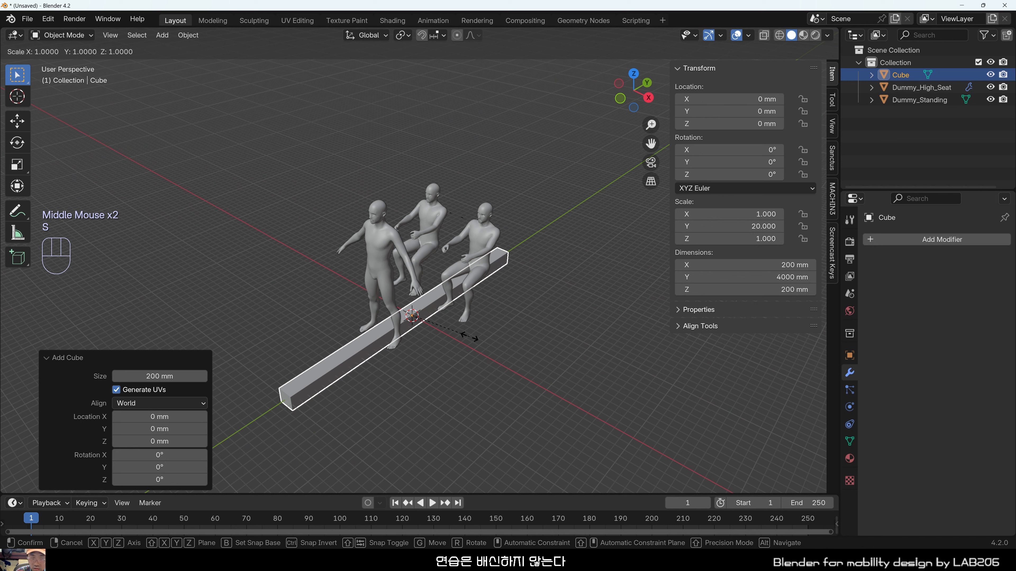
pyautogui.press('x')
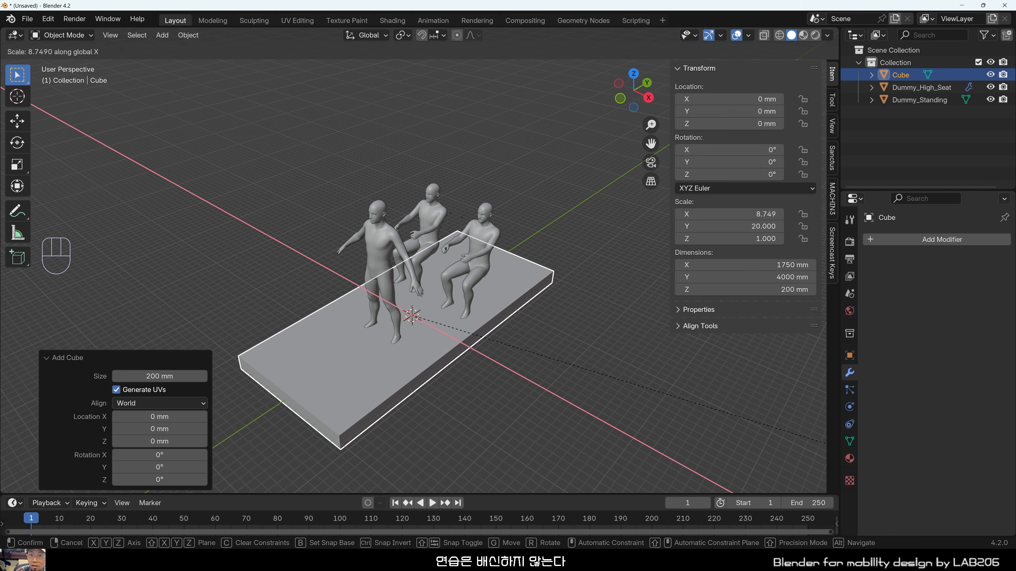
pyautogui.click(12, 436)
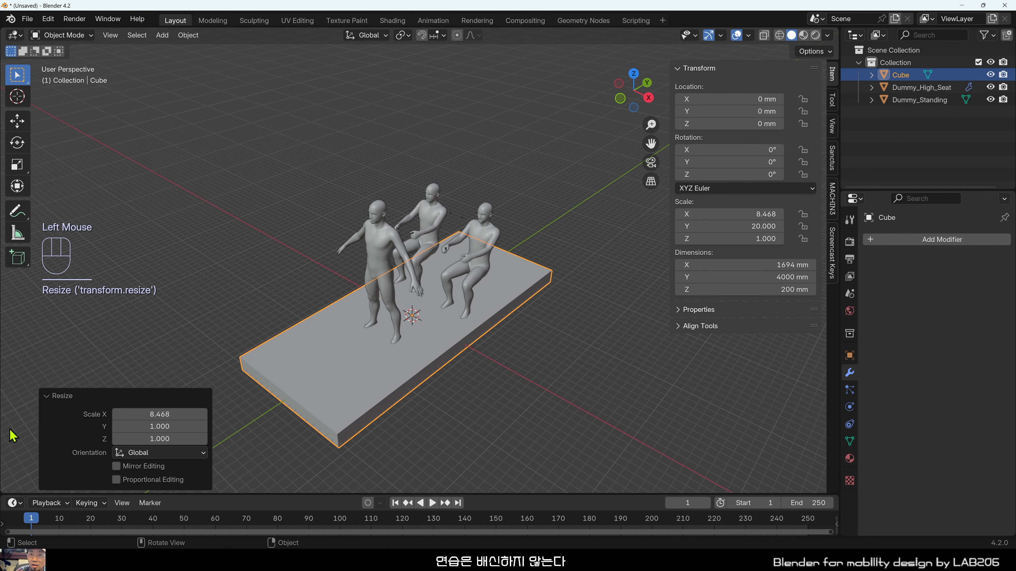
# Examine the slab's size and position relative to the standing and seated dummies from several angles.
pyautogui.moveTo(407, 429); pyautogui.dragTo(267, 351, button='middle')
pyautogui.click(384, 404)
pyautogui.click(299, 287)
pyautogui.scroll(2, 267, 352)
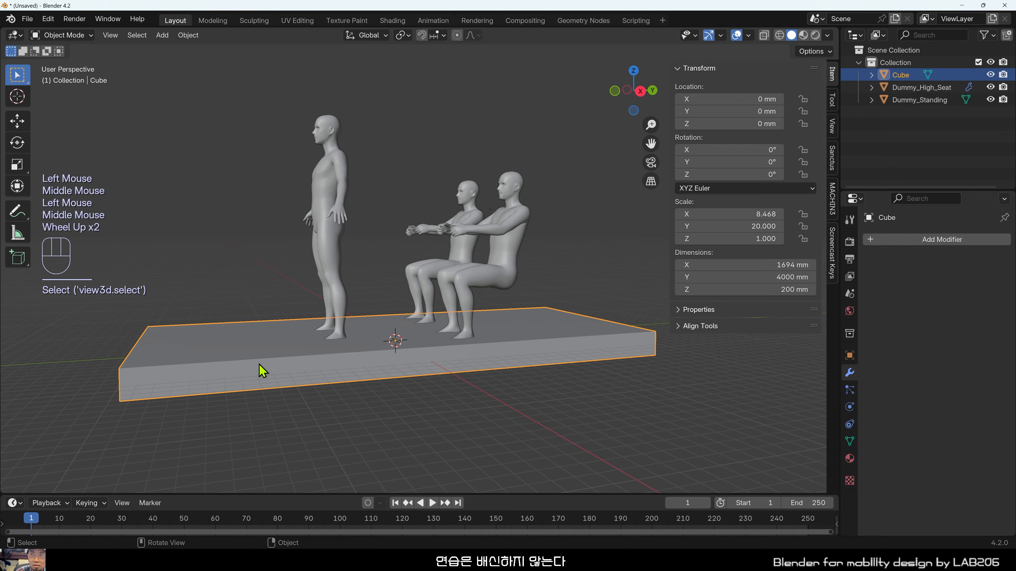
pyautogui.moveTo(333, 386); pyautogui.dragTo(340, 394, button='middle')
pyautogui.keyDown('shift'); pyautogui.moveTo(340, 394); pyautogui.dragTo(347, 401, button='middle'); pyautogui.keyUp('shift')
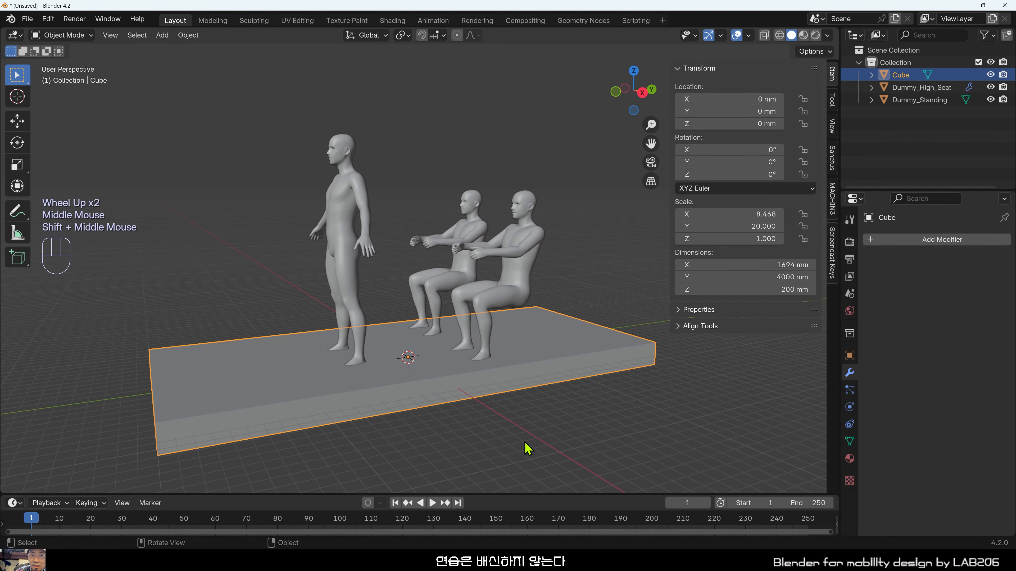
pyautogui.click(528, 448)
pyautogui.click(354, 399)
pyautogui.moveTo(408, 416); pyautogui.dragTo(449, 401, button='middle')
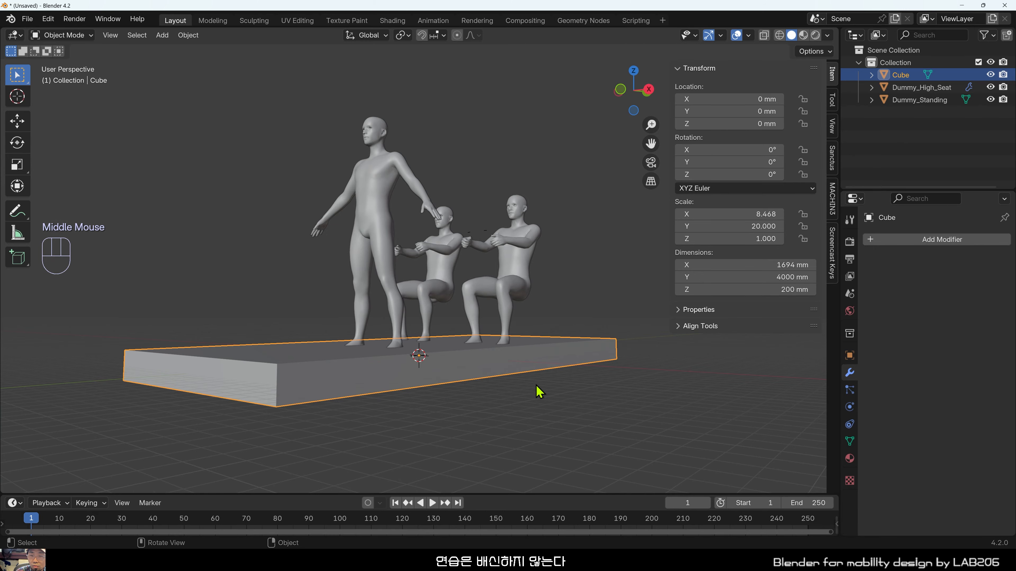
pyautogui.moveTo(536, 386); pyautogui.dragTo(533, 424, button='middle')
pyautogui.click(533, 424)
pyautogui.keyDown('shift'); pyautogui.moveTo(425, 399); pyautogui.dragTo(448, 364, button='middle'); pyautogui.keyUp('shift')
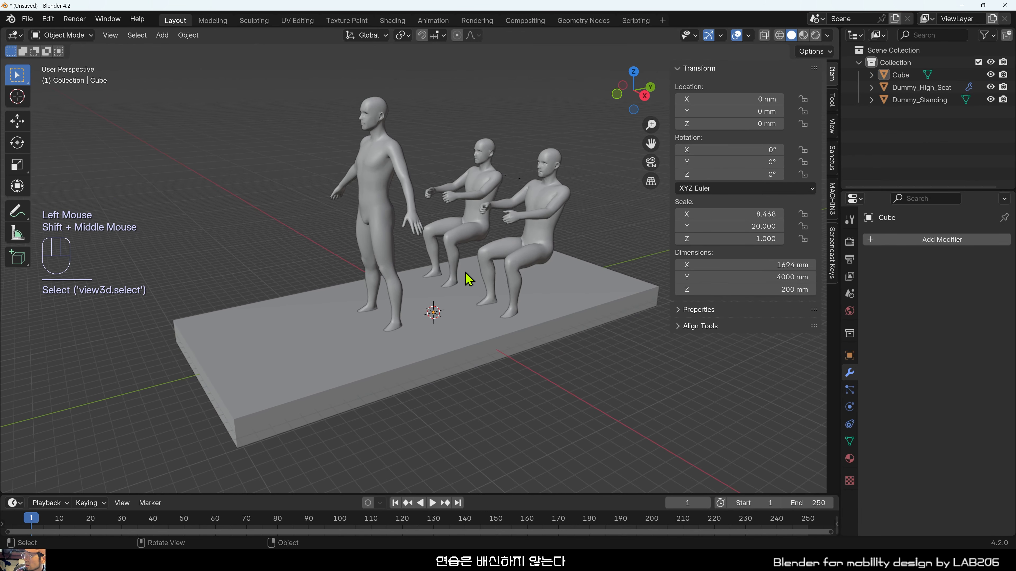
pyautogui.moveTo(465, 277); pyautogui.dragTo(481, 295, button='middle')
pyautogui.keyDown('shift'); pyautogui.moveTo(537, 334); pyautogui.dragTo(522, 272, button='middle'); pyautogui.keyUp('shift')
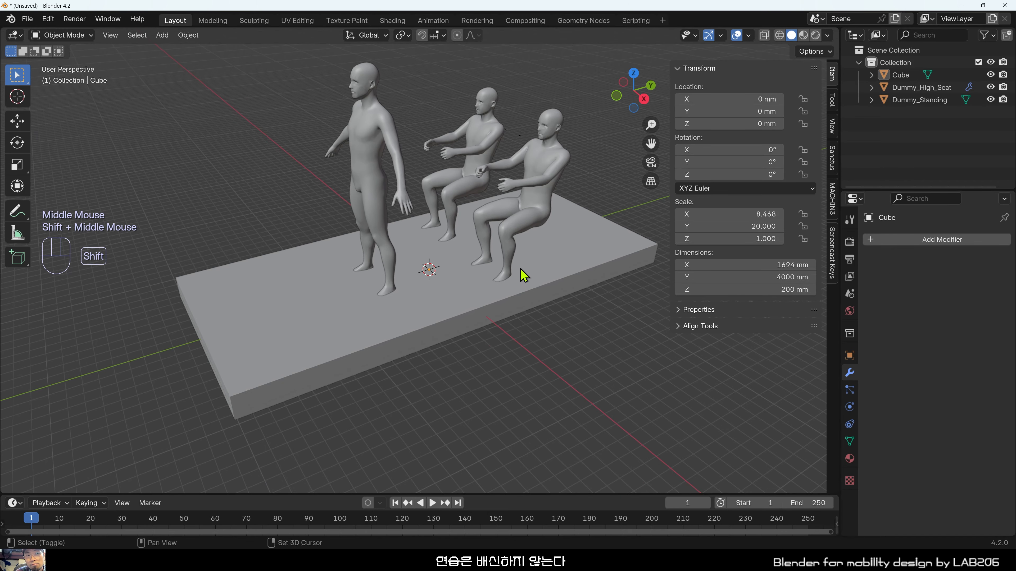
# Enter Edit Mode on the slab and select its top face in face selection mode.
pyautogui.click(535, 290)
pyautogui.moveTo(560, 336)
pyautogui.mouseDown(button='middle')
pyautogui.moveTo(526, 324)
pyautogui.moveTo(514, 355)
pyautogui.moveTo(551, 333)
pyautogui.mouseUp(button='middle')
pyautogui.scroll(-1, 540, 329)
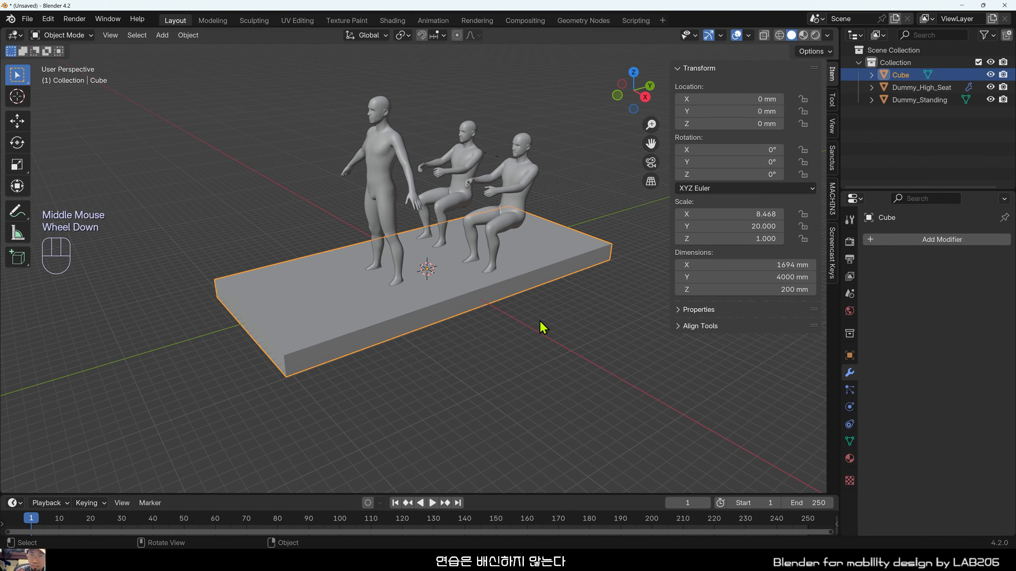
pyautogui.press('Tab')
pyautogui.click(354, 297)
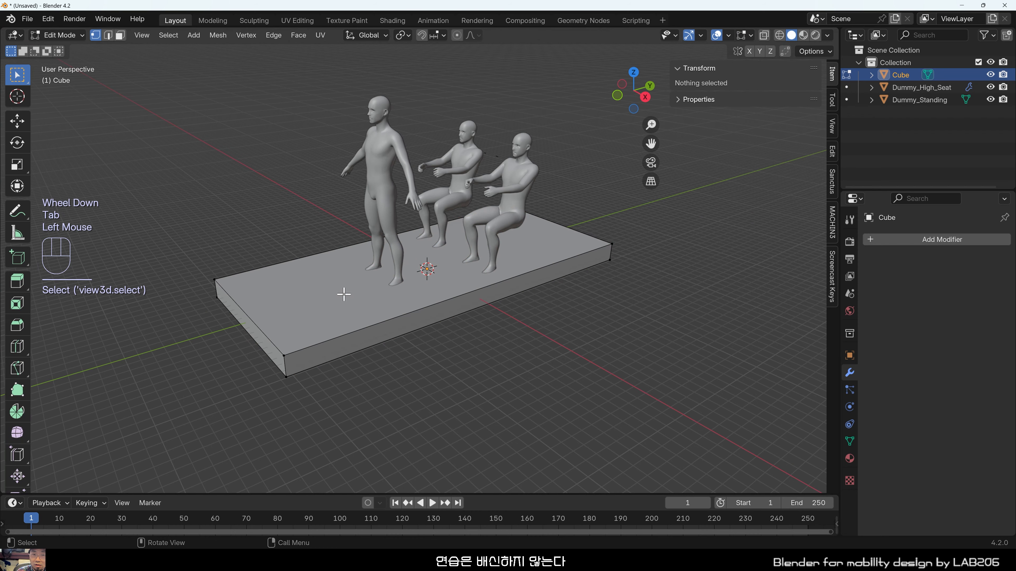
pyautogui.press('3')
pyautogui.click(344, 295)
# Move the slab's top face up along Z to form a box about 2154 mm tall enclosing the dummies.
pyautogui.keyDown('shift'); pyautogui.moveTo(430, 267); pyautogui.dragTo(296, 306, button='middle'); pyautogui.keyUp('shift')
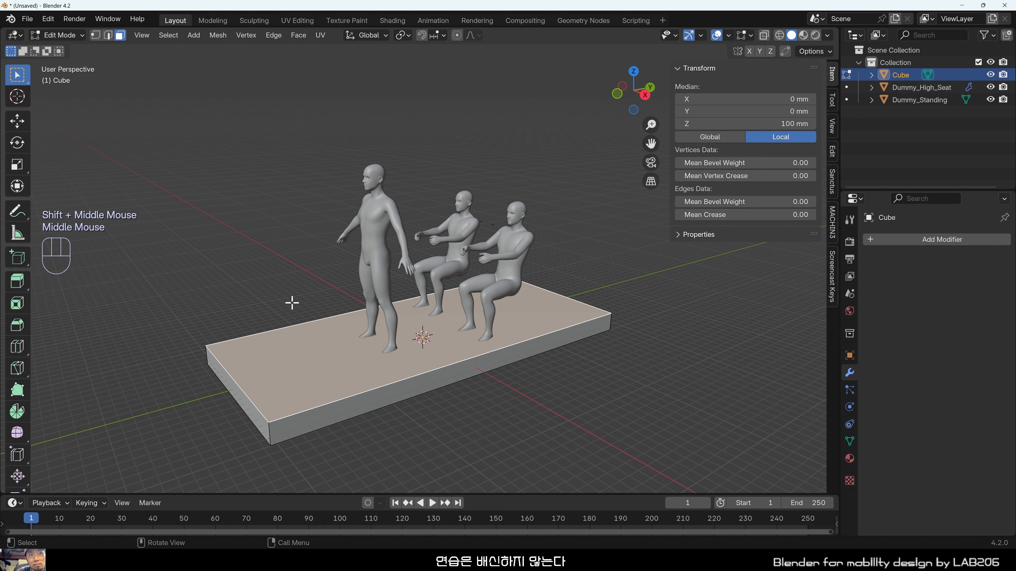
pyautogui.moveTo(317, 269); pyautogui.dragTo(323, 380, button='middle')
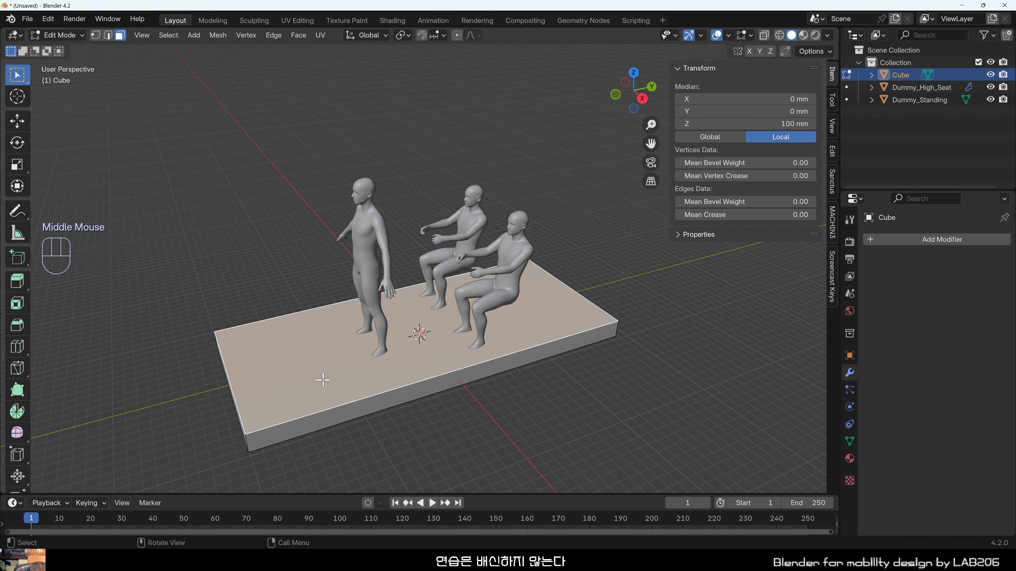
pyautogui.click(249, 245)
pyautogui.click(272, 352)
pyautogui.moveTo(272, 352); pyautogui.dragTo(348, 347, button='middle')
pyautogui.press('g')
pyautogui.press('z')
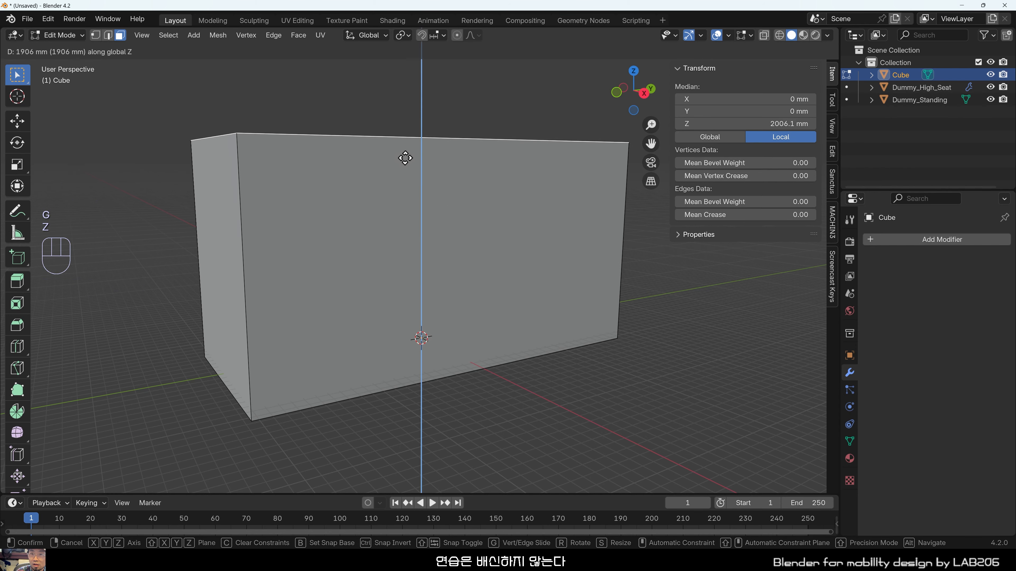
pyautogui.click(404, 157)
# Check the box's proportions, return to Object Mode and deselect the box.
pyautogui.moveTo(406, 155); pyautogui.dragTo(406, 239, button='middle')
pyautogui.moveTo(457, 278); pyautogui.dragTo(499, 320, button='middle')
pyautogui.keyDown('shift'); pyautogui.click(365, 355); pyautogui.keyUp('shift')
pyautogui.keyDown('shift'); pyautogui.moveTo(365, 355); pyautogui.dragTo(369, 326, button='middle'); pyautogui.keyUp('shift')
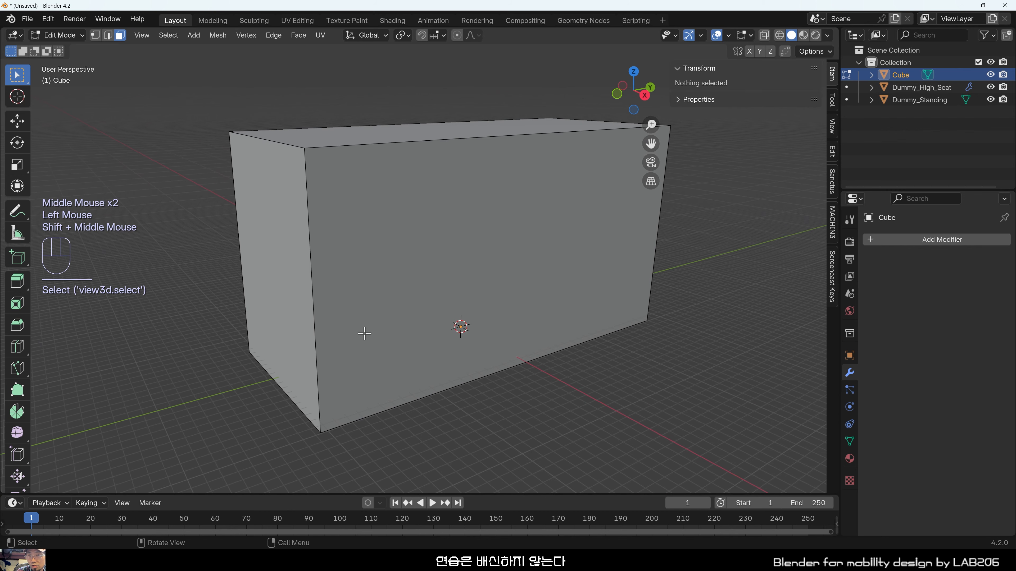
pyautogui.click(478, 242)
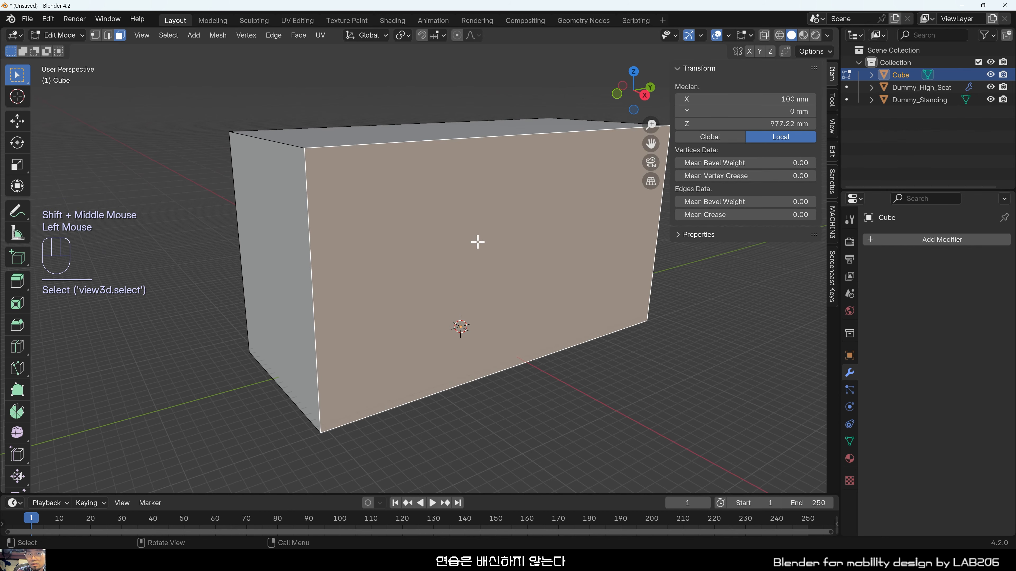
pyautogui.press('Tab')
pyautogui.click(565, 394)
pyautogui.moveTo(565, 393); pyautogui.dragTo(536, 378, button='middle')
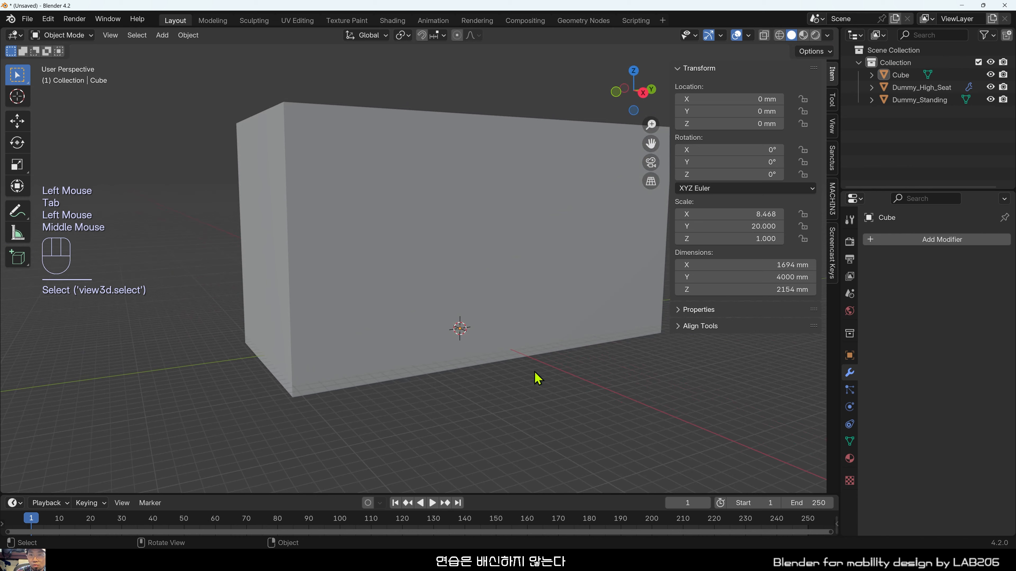
pyautogui.moveTo(417, 316)
pyautogui.mouseDown(button='middle')
pyautogui.moveTo(512, 313)
pyautogui.moveTo(425, 320)
pyautogui.mouseUp(button='middle')
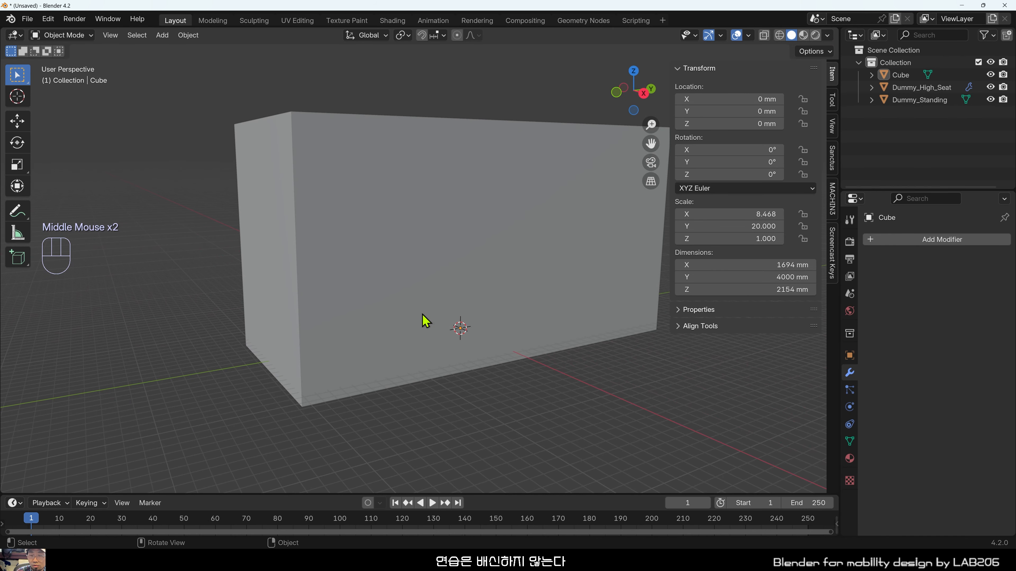
pyautogui.scroll(-2, 295, 363)
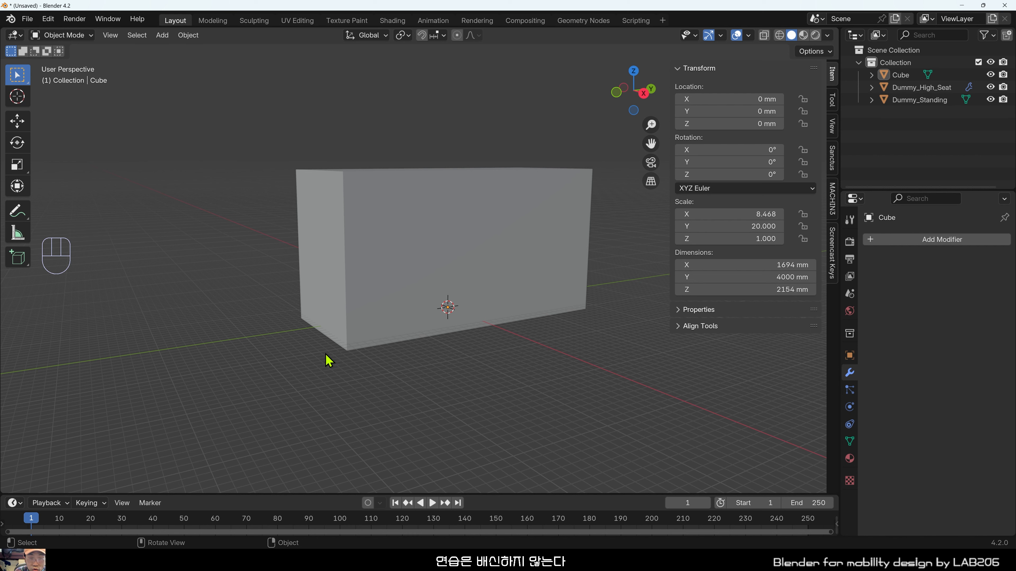
# View the box orthographically from the left side and from the right side.
pyautogui.press('`')
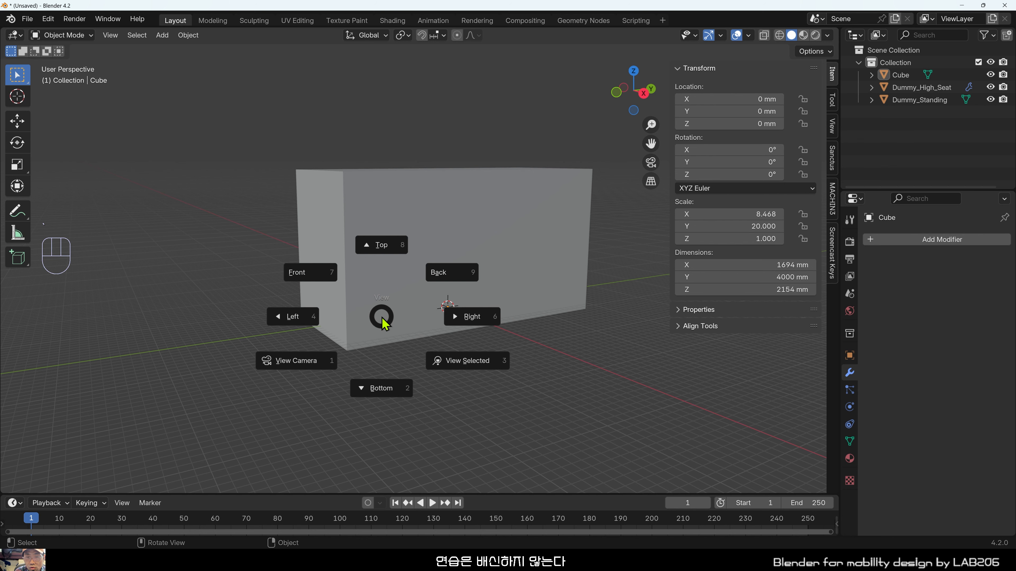
pyautogui.click(266, 328)
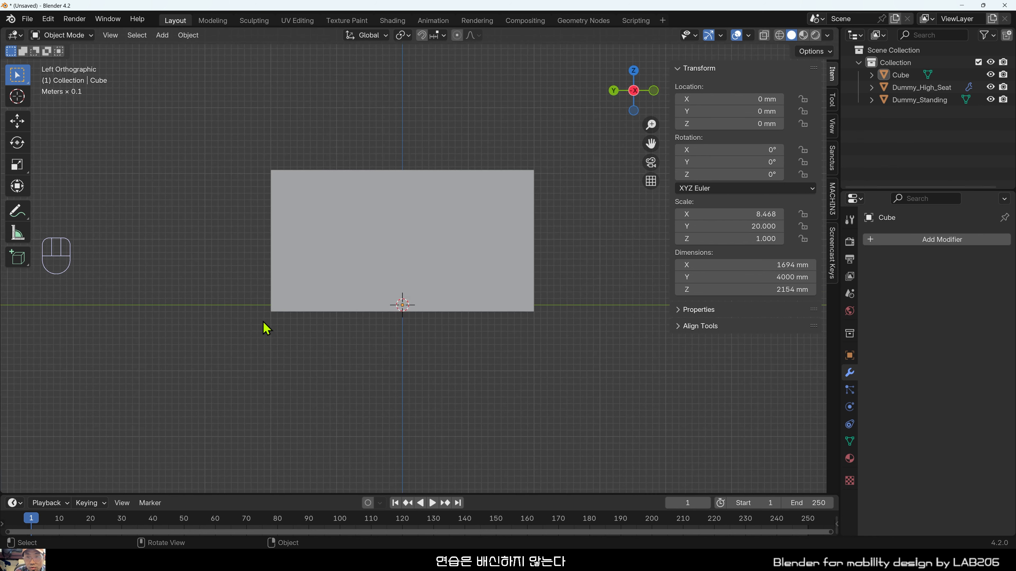
pyautogui.press('`')
pyautogui.click(424, 336)
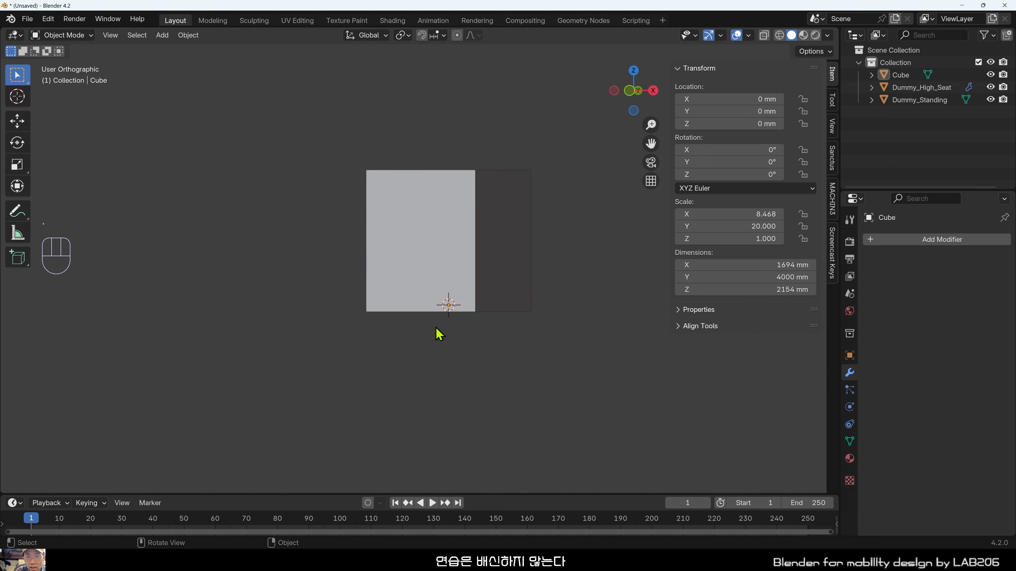
pyautogui.scroll(2, 460, 321)
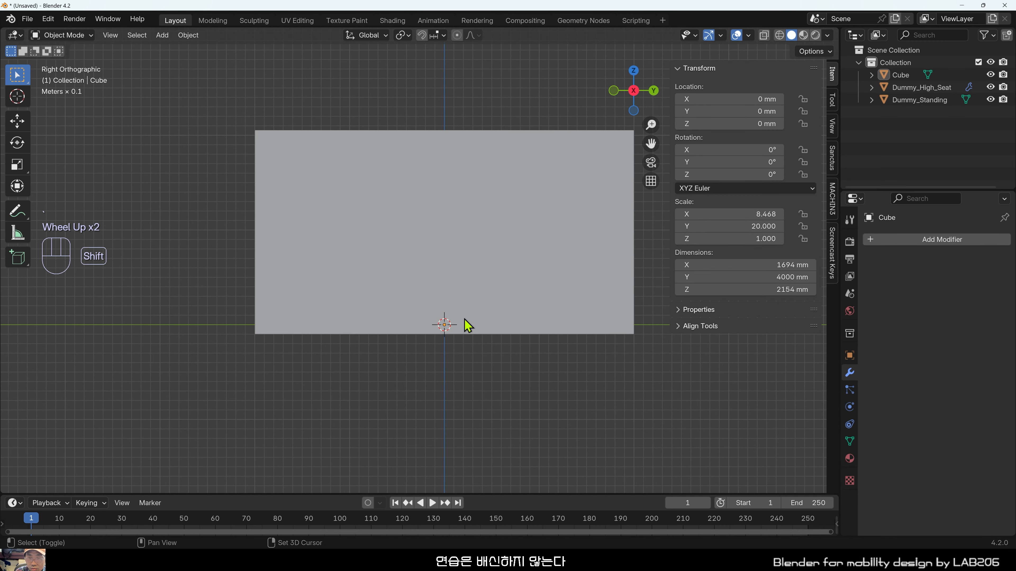
pyautogui.keyDown('shift'); pyautogui.moveTo(464, 324); pyautogui.dragTo(412, 360, button='middle'); pyautogui.keyUp('shift')
# Turn on X-ray display to see the dummies through the box.
pyautogui.press('alt')
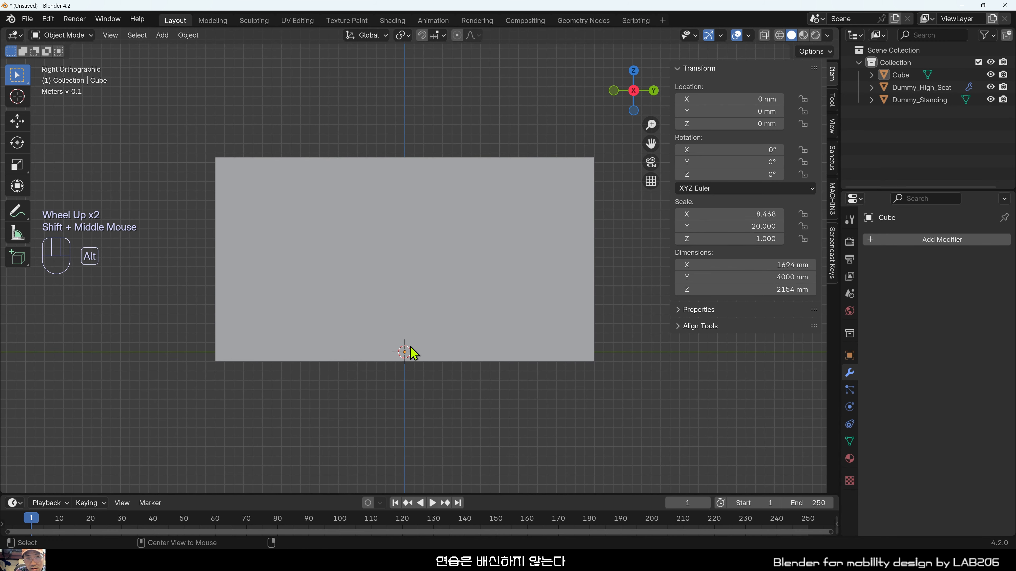
pyautogui.hotkey('alt', 'z')
pyautogui.hotkey('alt', 'x')
pyautogui.hotkey('alt', 'z')
pyautogui.hotkey('alt', 'z')
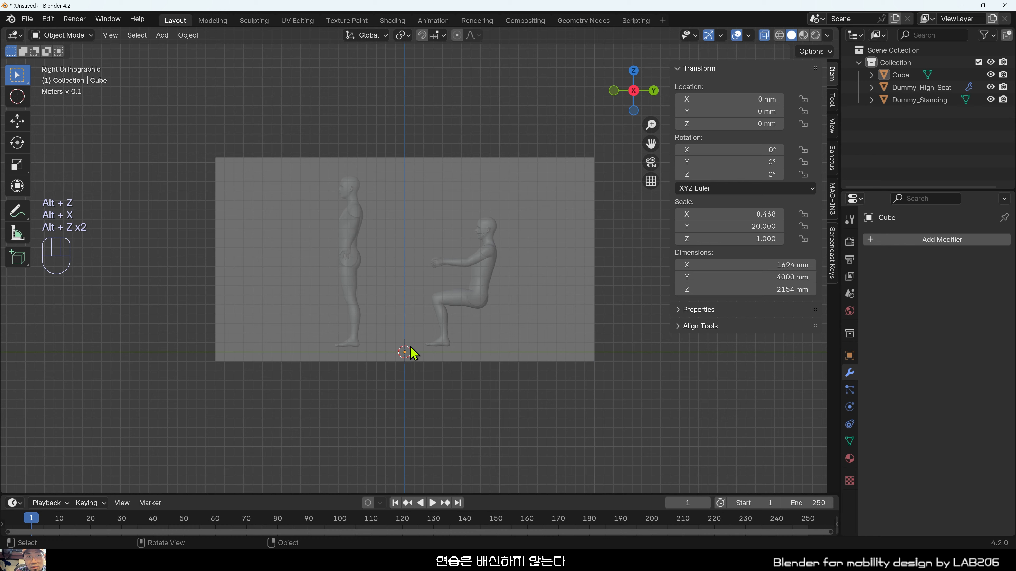
pyautogui.scroll(1, 418, 350)
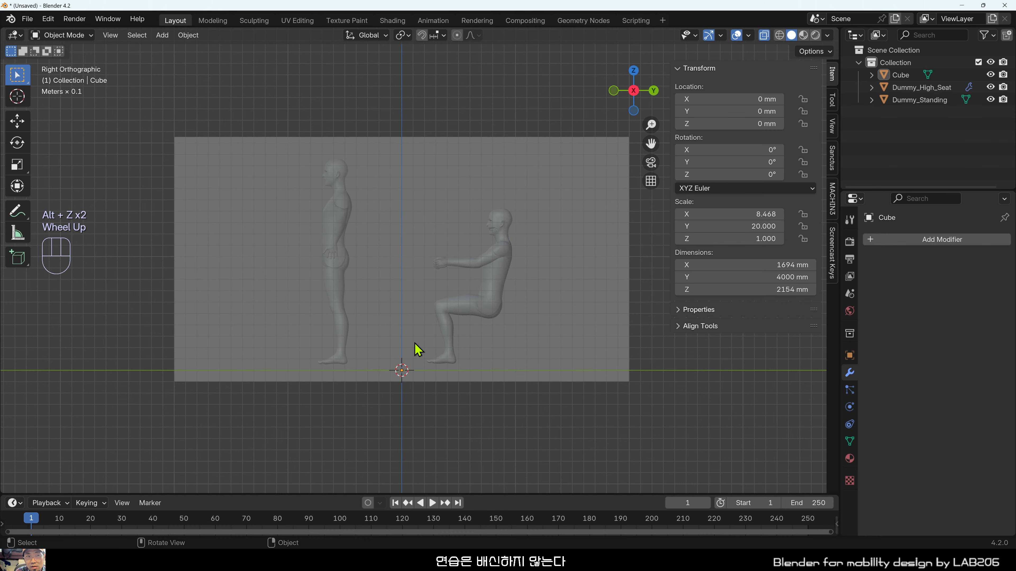
pyautogui.keyDown('shift'); pyautogui.moveTo(495, 345); pyautogui.dragTo(454, 363, button='middle'); pyautogui.keyUp('shift')
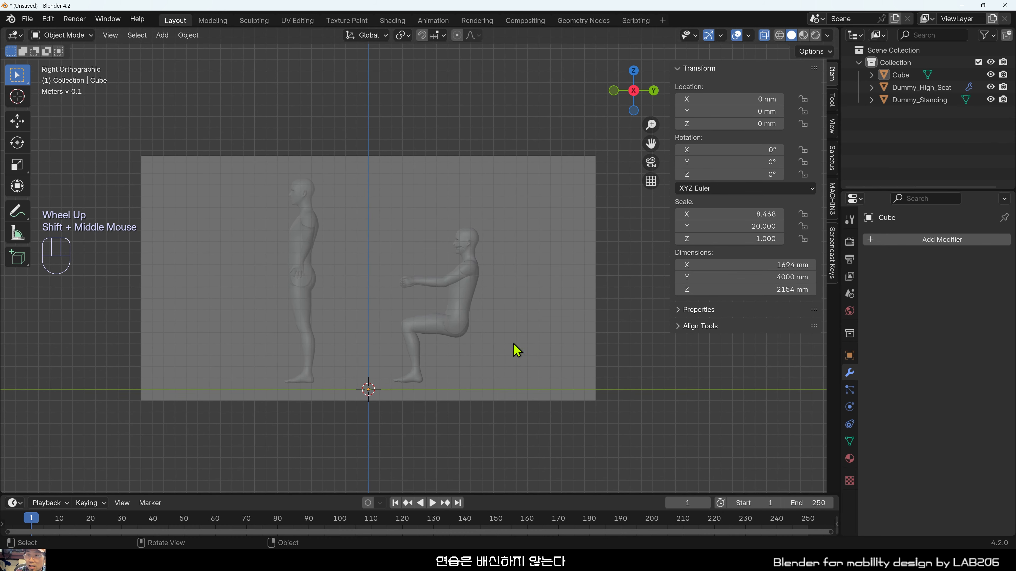
pyautogui.click(764, 35)
pyautogui.click(764, 35)
pyautogui.click(764, 35)
pyautogui.click(764, 35)
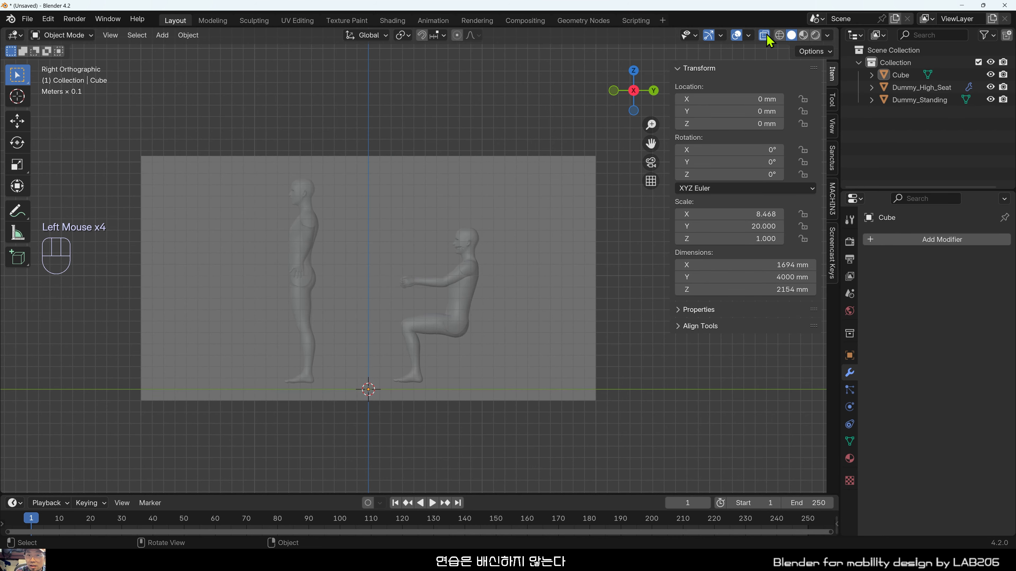
# Add a circle mesh at the world origin.
pyautogui.keyDown('shift'); pyautogui.moveTo(535, 298); pyautogui.dragTo(578, 246, button='middle'); pyautogui.keyUp('shift')
pyautogui.click(318, 372)
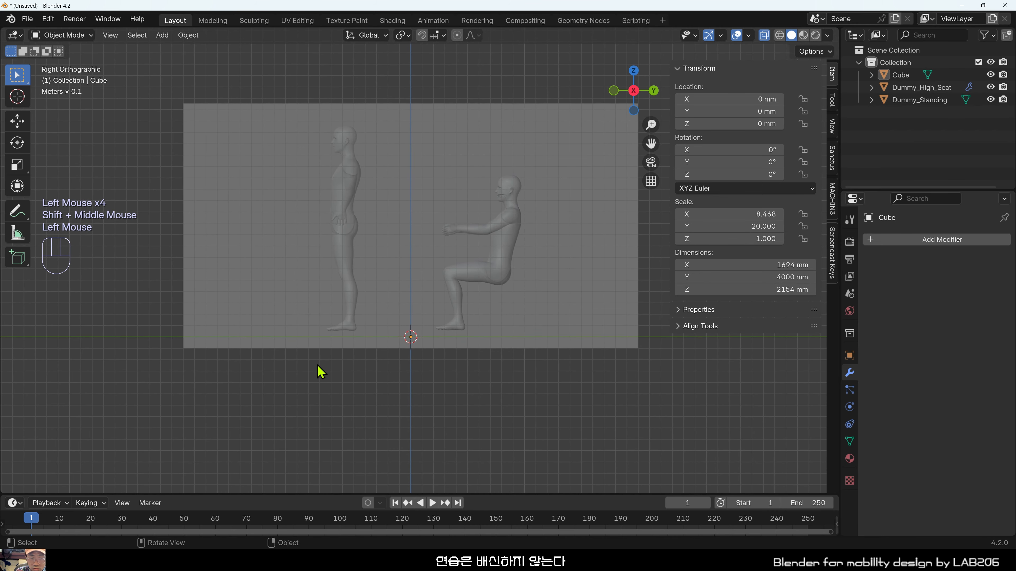
pyautogui.keyDown('shift'); pyautogui.moveTo(320, 372); pyautogui.dragTo(329, 403, button='middle'); pyautogui.keyUp('shift')
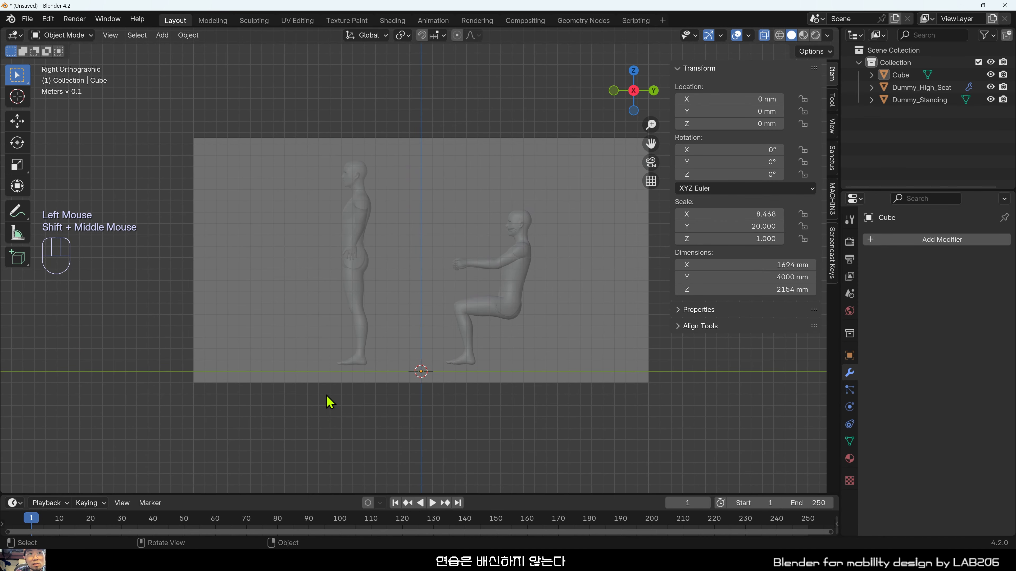
pyautogui.click(317, 412)
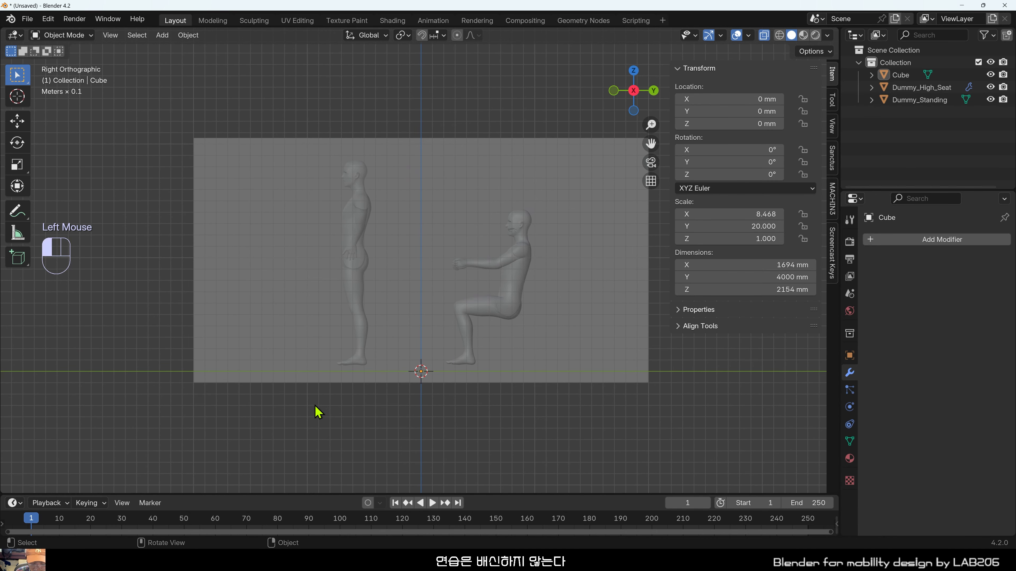
pyautogui.hotkey('shift', 'a')
pyautogui.moveTo(314, 316)
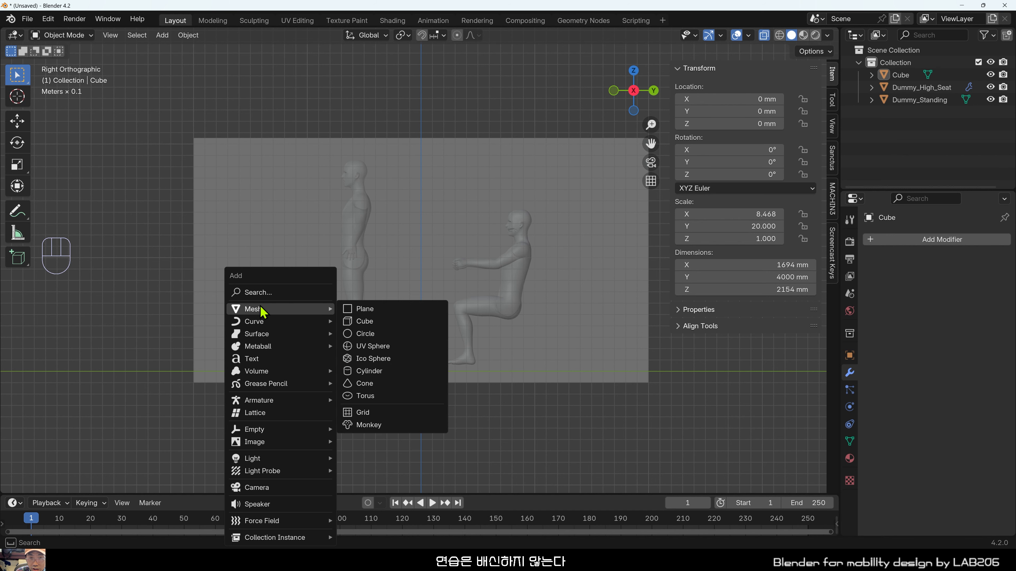
pyautogui.click(394, 334)
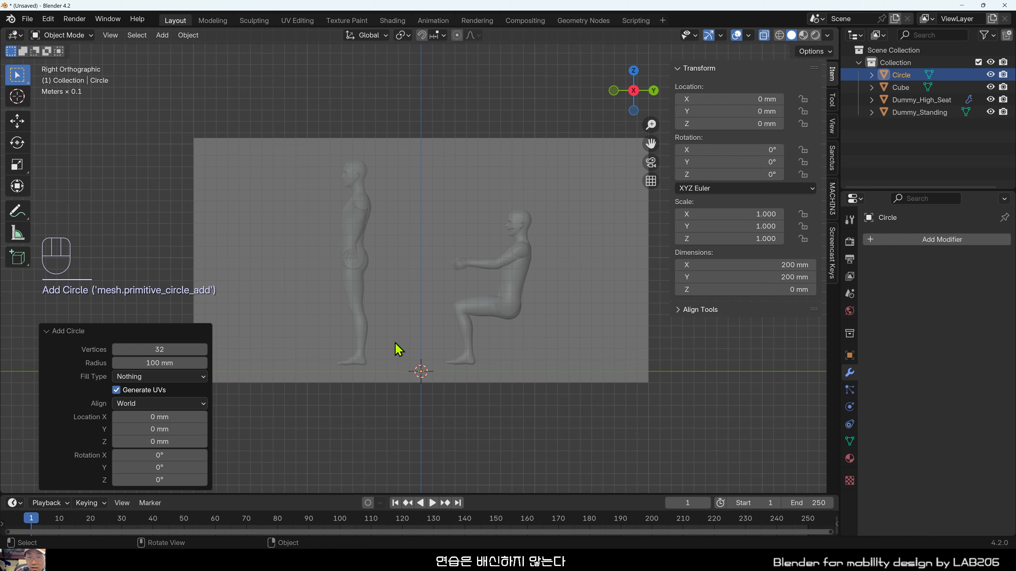
# Set the new circle's vertex count to 16.
pyautogui.scroll(3, 406, 368)
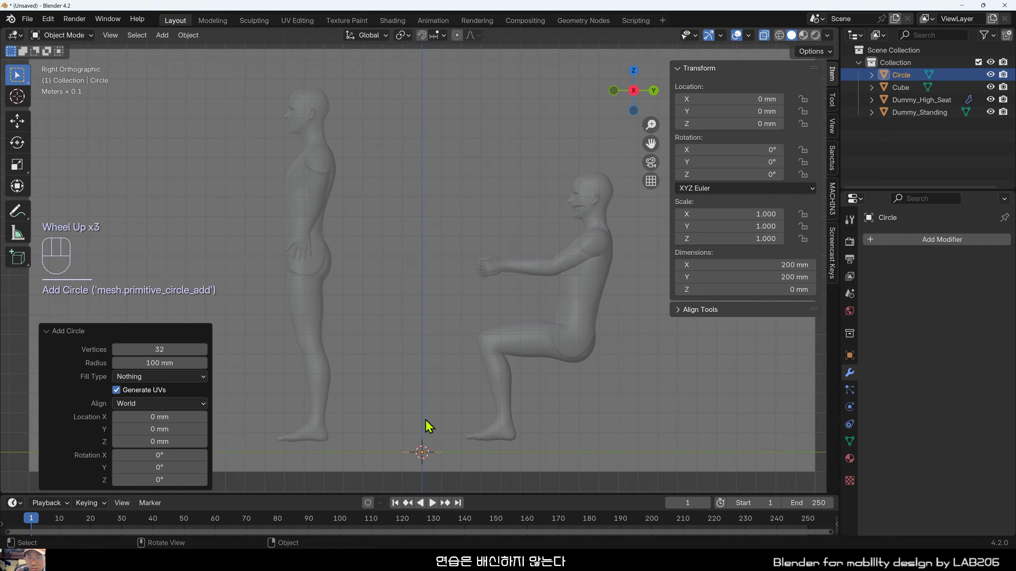
pyautogui.scroll(-2, 422, 361)
pyautogui.moveTo(412, 278); pyautogui.dragTo(445, 295, button='middle')
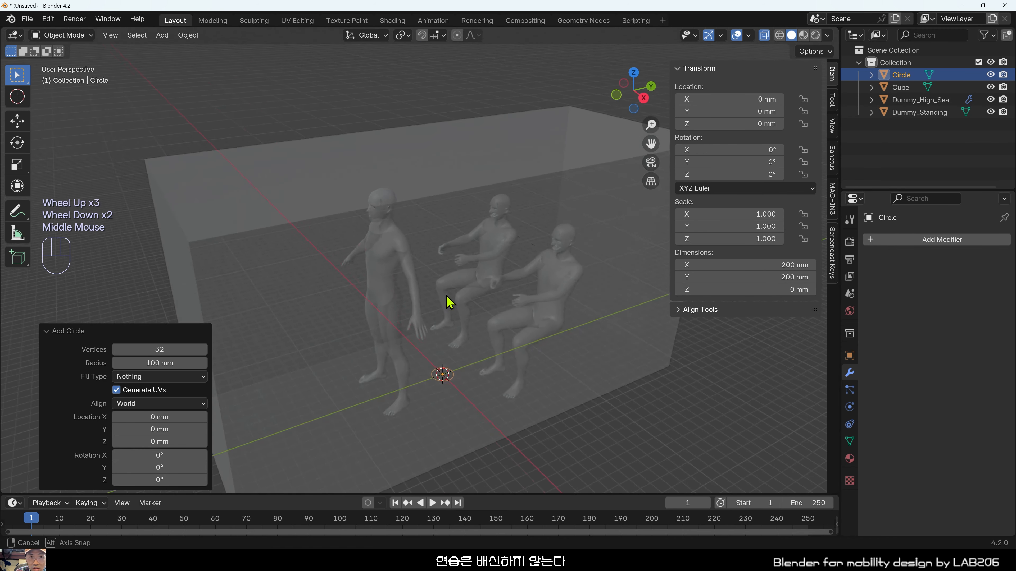
pyautogui.scroll(2, 479, 454)
pyautogui.keyDown('shift'); pyautogui.moveTo(479, 454); pyautogui.dragTo(453, 359, button='middle'); pyautogui.keyUp('shift')
pyautogui.scroll(2, 440, 383)
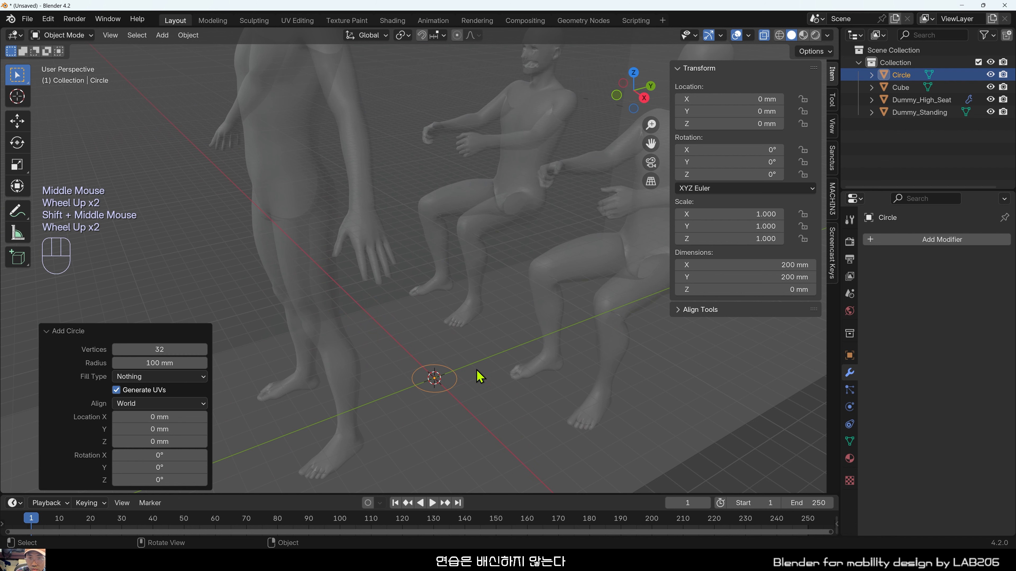
pyautogui.scroll(-1, 429, 385)
pyautogui.scroll(2, 430, 386)
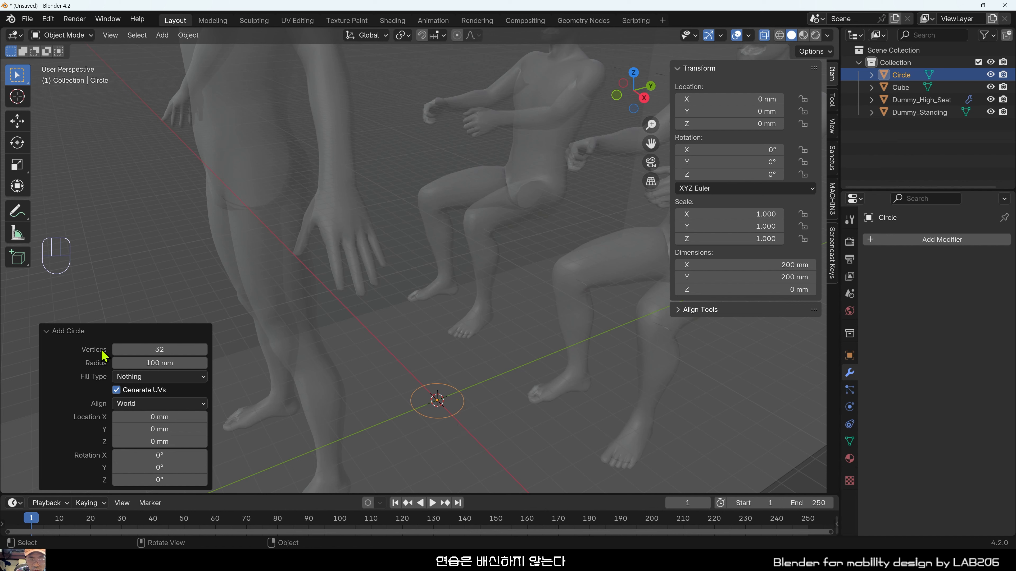
pyautogui.moveTo(127, 350); pyautogui.dragTo(127, 349)
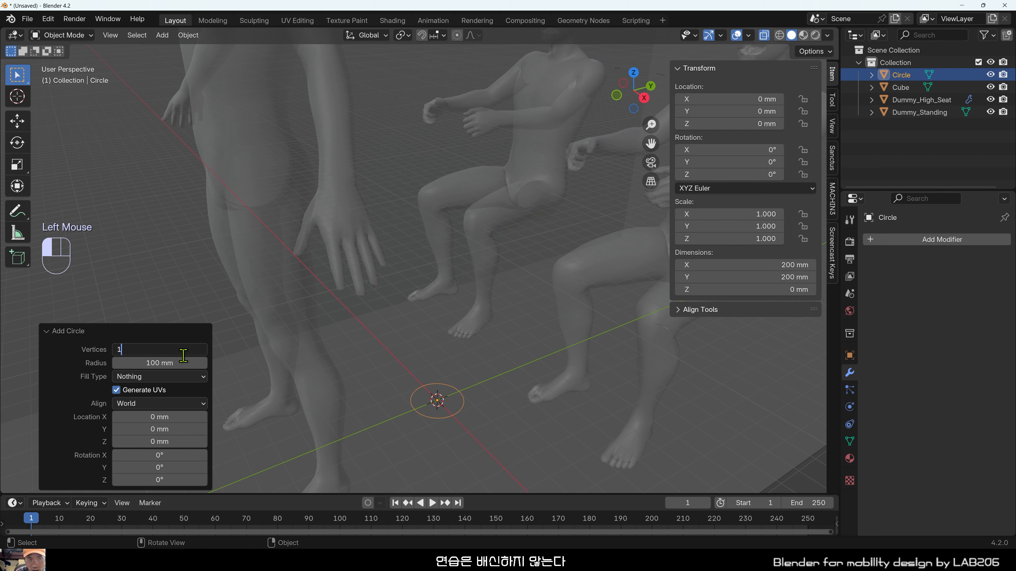
pyautogui.press('Return')
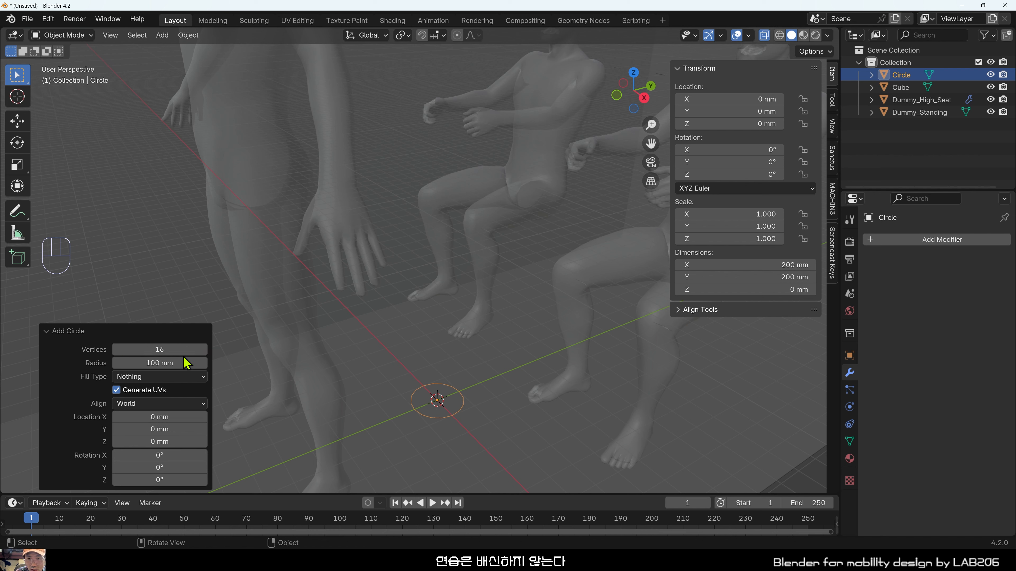
# Set the new circle's radius to 300 mm.
pyautogui.click(180, 363)
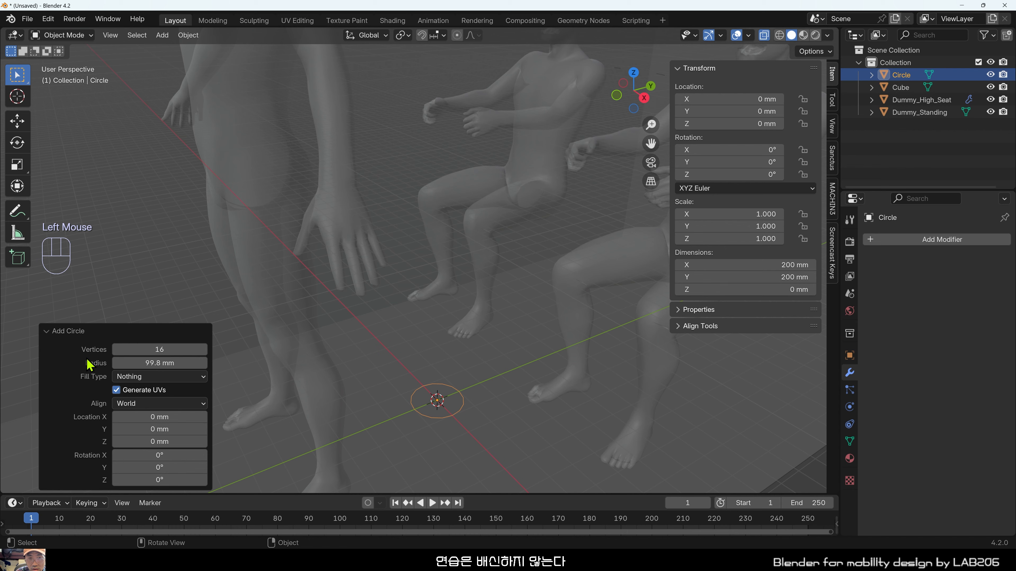
pyautogui.doubleClick(136, 362)
pyautogui.write('300')
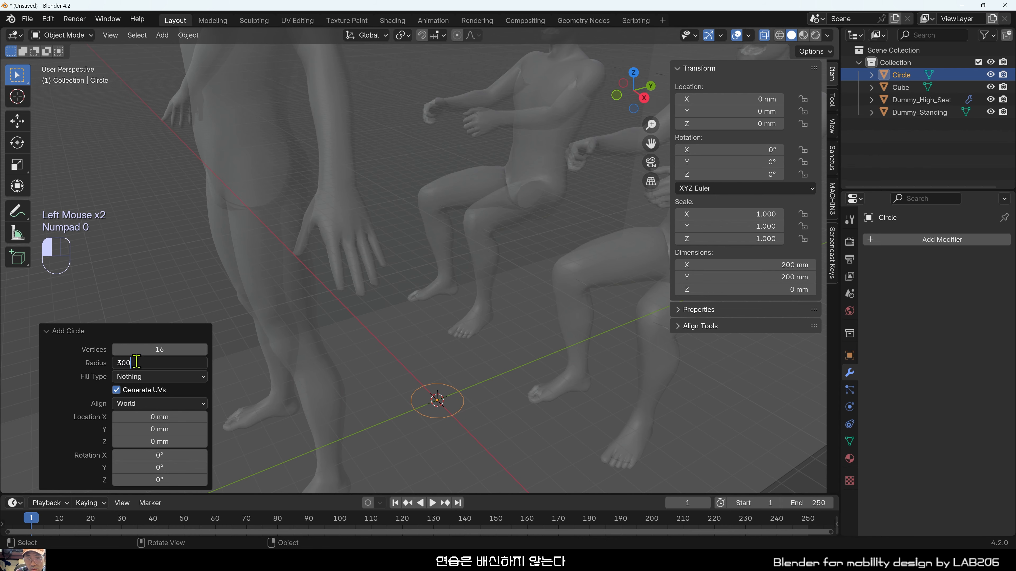
pyautogui.press('Return')
pyautogui.scroll(-3, 478, 344)
pyautogui.moveTo(419, 348); pyautogui.dragTo(481, 307, button='middle')
pyautogui.scroll(1, 489, 334)
pyautogui.scroll(-1, 486, 311)
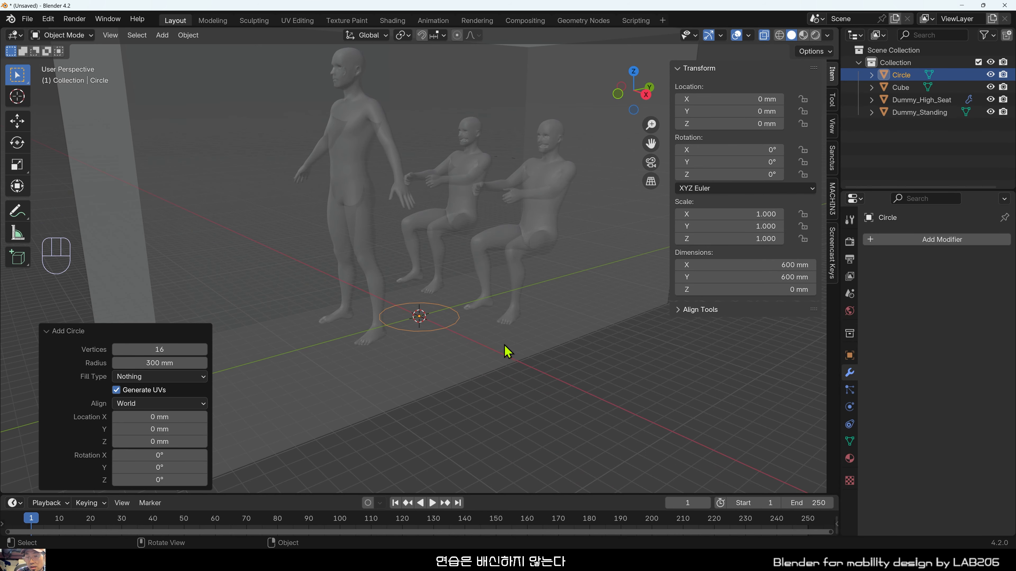
# Rotate the circle 90° about the global Y axis so it stands upright.
pyautogui.press('r')
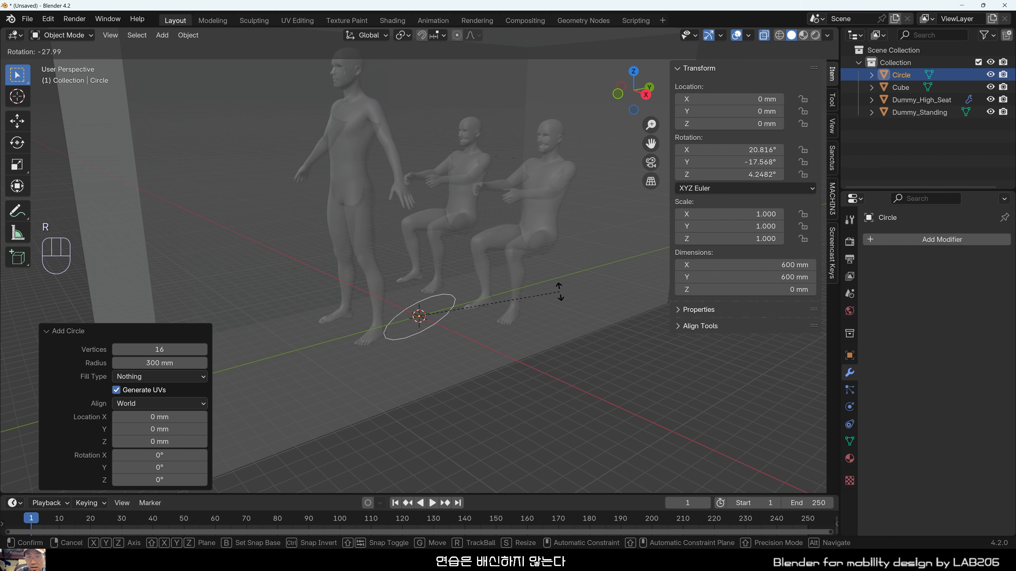
pyautogui.press('y')
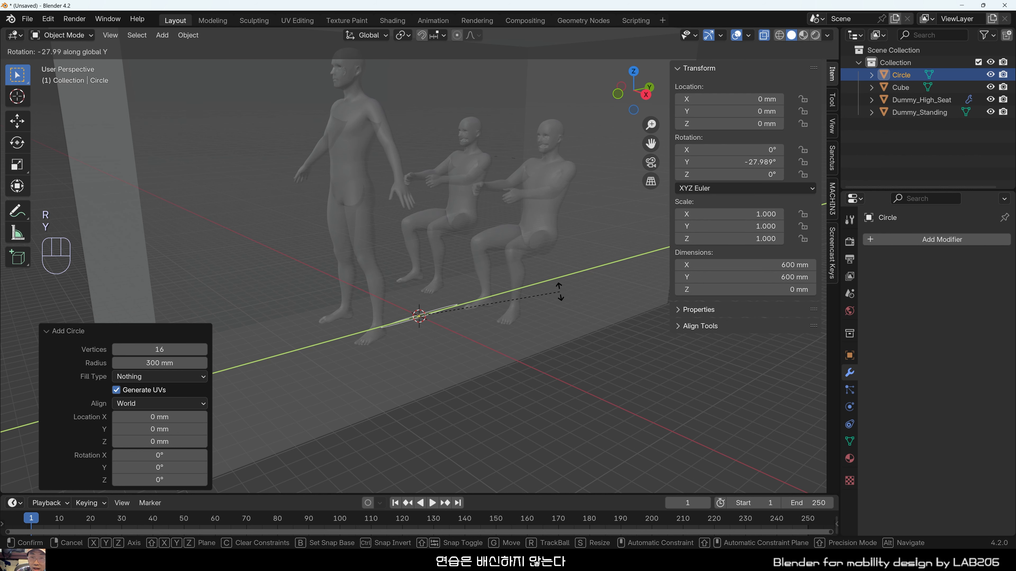
pyautogui.write('90')
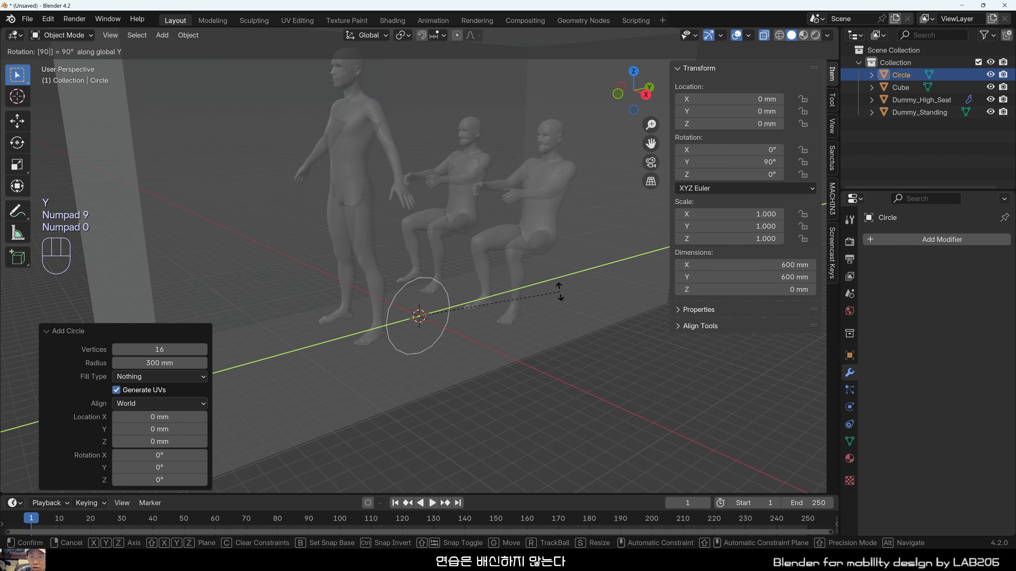
pyautogui.press('KP_Enter')
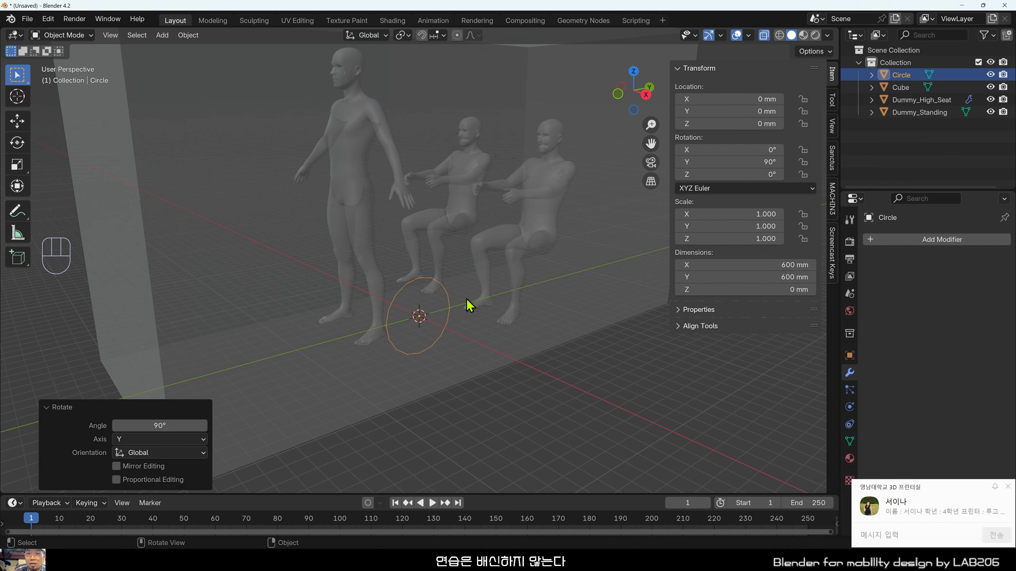
# Switch to the right orthographic view and examine the upright circle's size against the dummies and the box.
pyautogui.press('`')
pyautogui.click(386, 308)
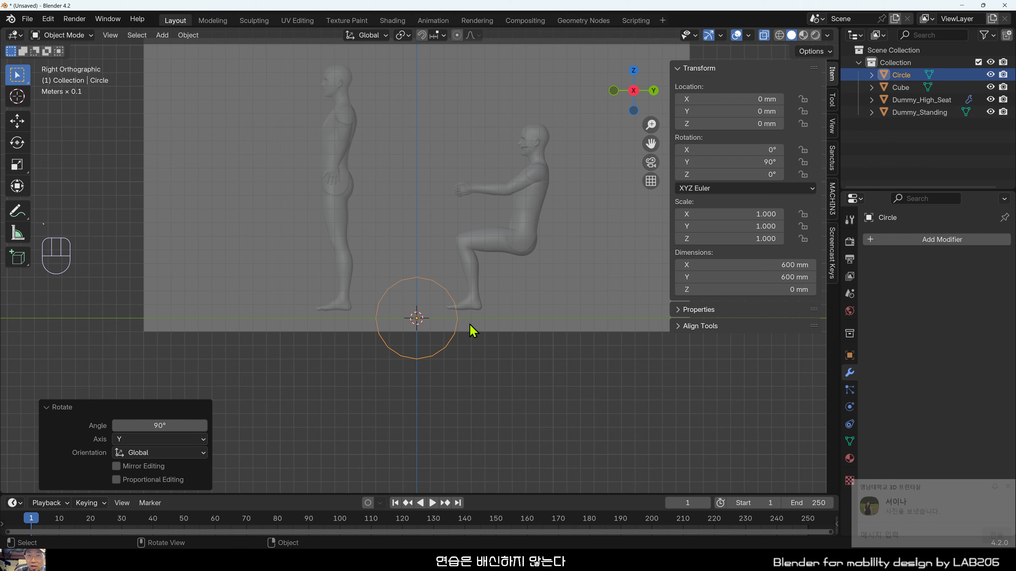
pyautogui.scroll(1, 473, 358)
pyautogui.click(486, 393)
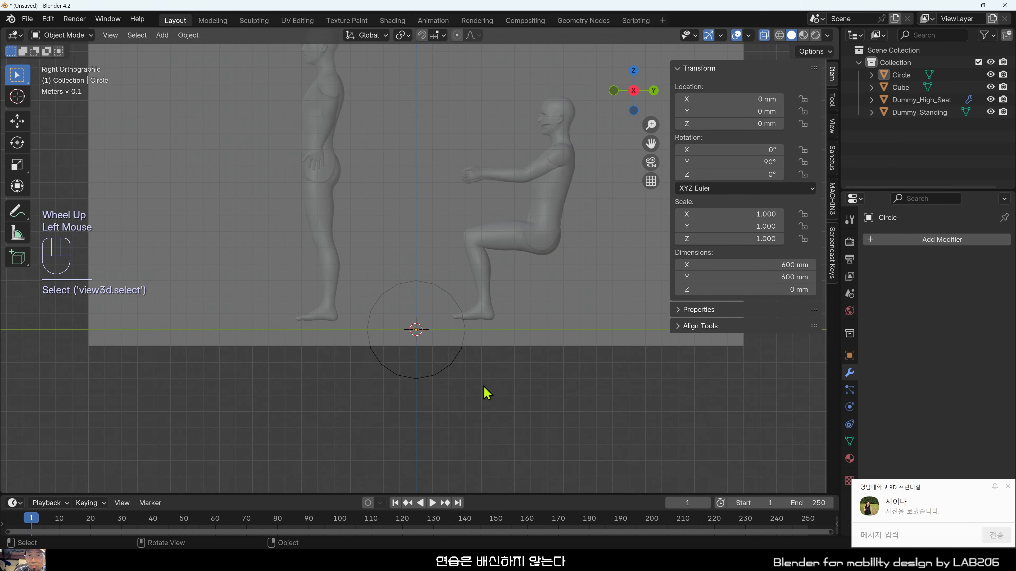
pyautogui.click(451, 367)
pyautogui.scroll(2, 476, 402)
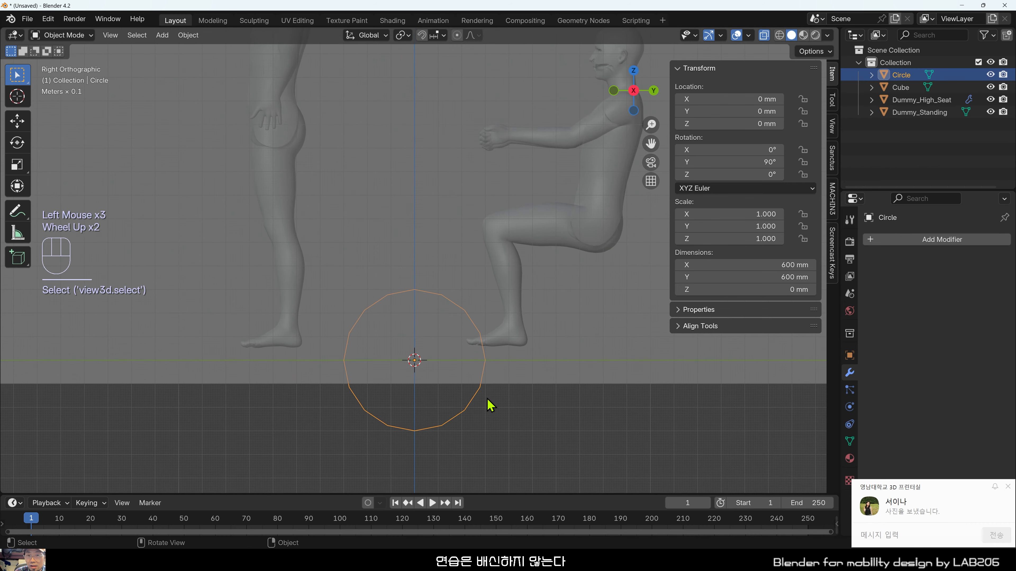
pyautogui.scroll(-3, 504, 384)
pyautogui.scroll(-1, 514, 362)
pyautogui.scroll(3, 515, 362)
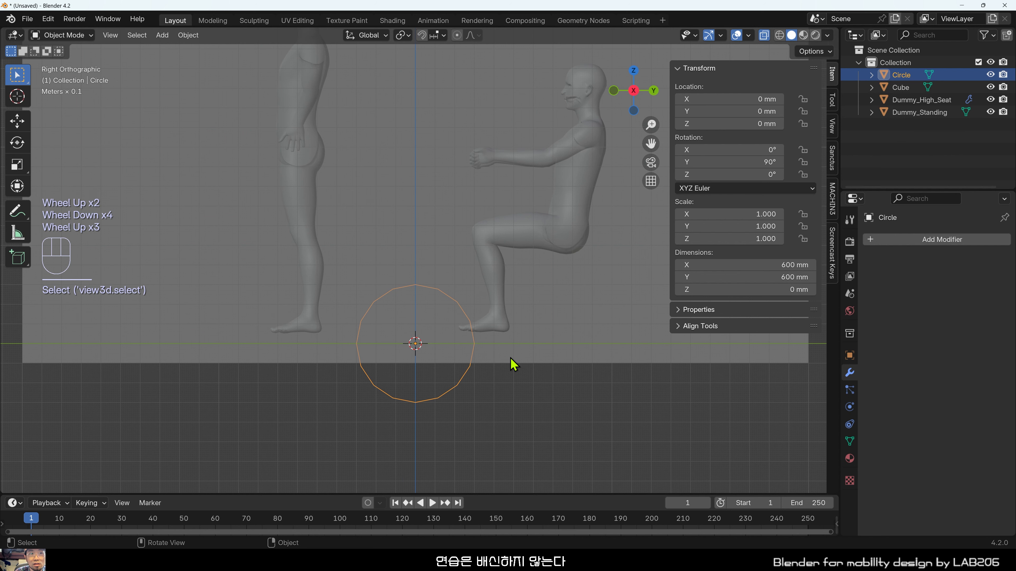
pyautogui.keyDown('shift'); pyautogui.moveTo(359, 320); pyautogui.dragTo(429, 320, button='middle'); pyautogui.keyUp('shift')
pyautogui.click(1006, 486)
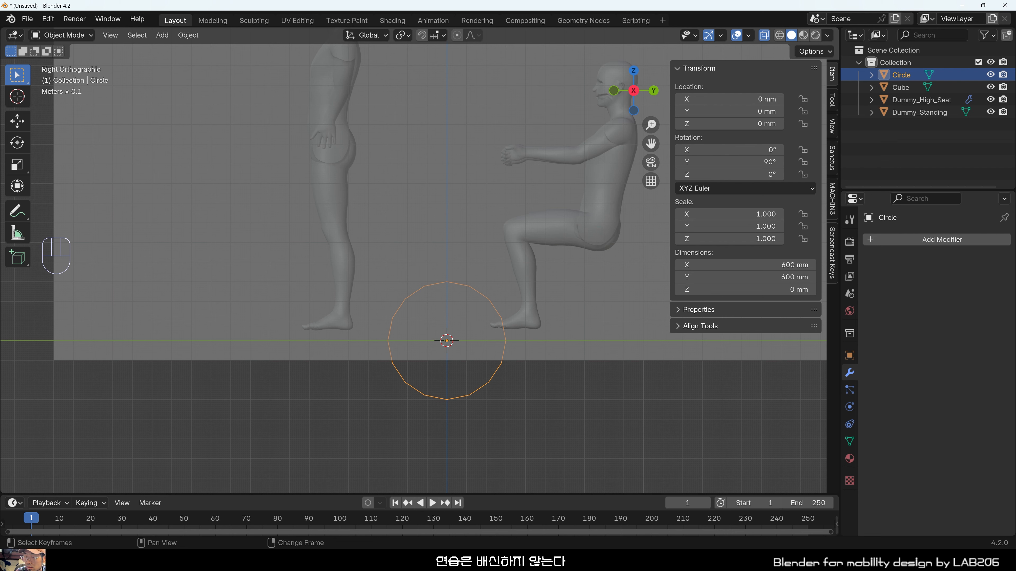
# Move the circle about -1388 mm along the Y axis, in front of the standing dummy.
pyautogui.press('g')
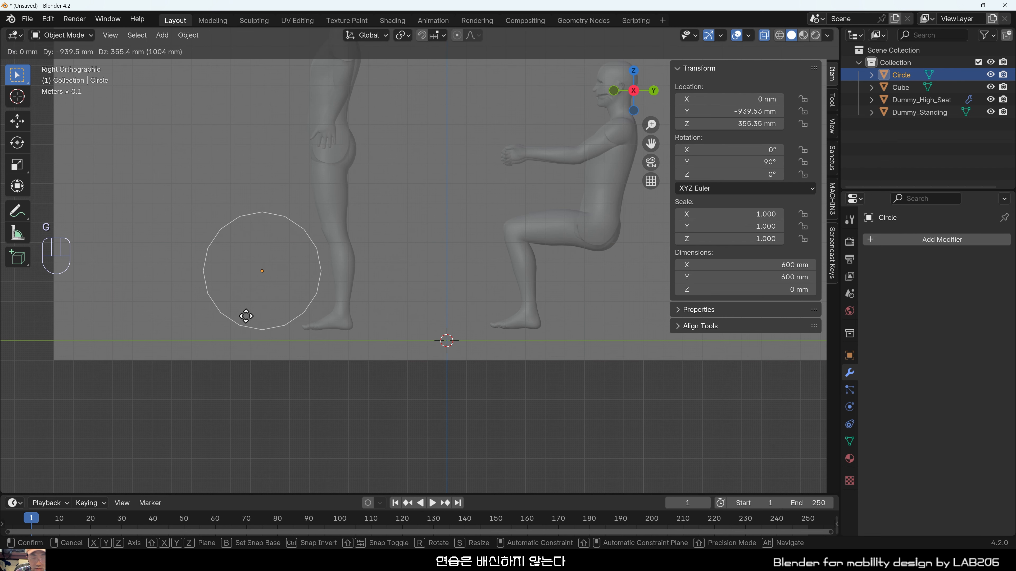
pyautogui.press('y')
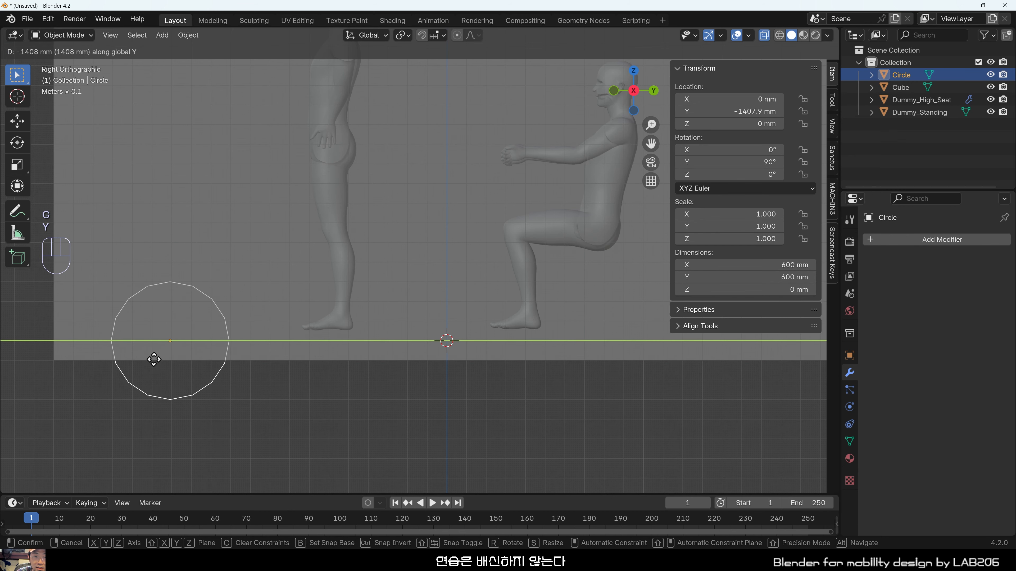
pyautogui.click(160, 369)
pyautogui.scroll(-2, 413, 291)
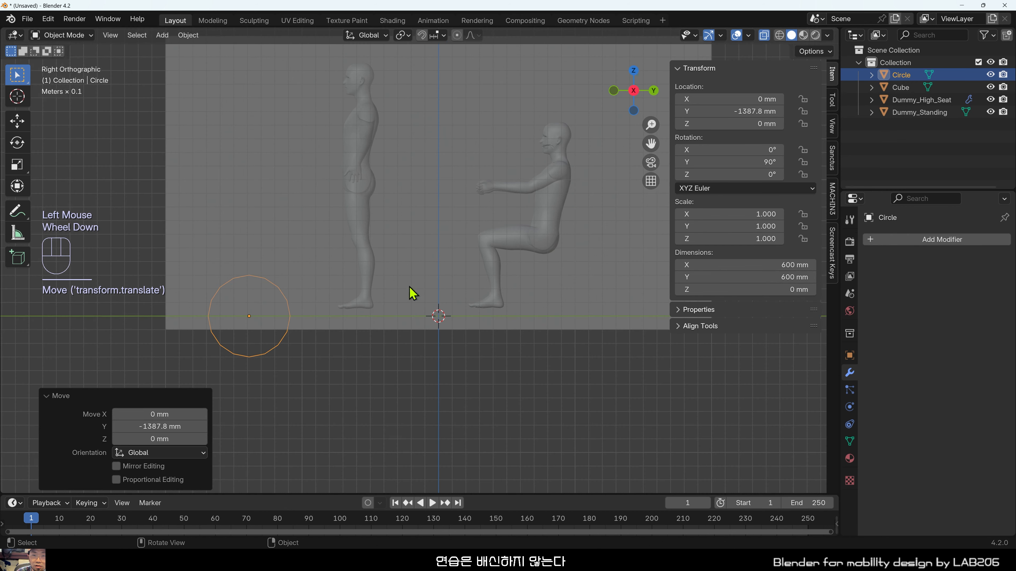
# Scale the circle up uniformly by about 1.15, to a diameter of about 691 mm.
pyautogui.keyDown('shift'); pyautogui.moveTo(261, 336); pyautogui.dragTo(529, 350, button='middle'); pyautogui.keyUp('shift')
pyautogui.scroll(2, 226, 165)
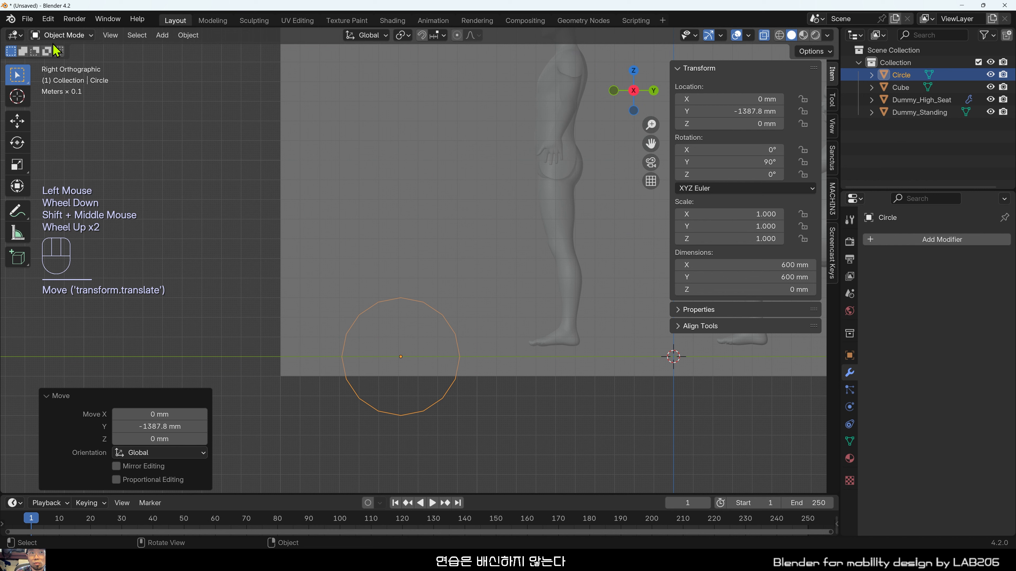
pyautogui.scroll(2, 396, 407)
pyautogui.scroll(-1, 407, 406)
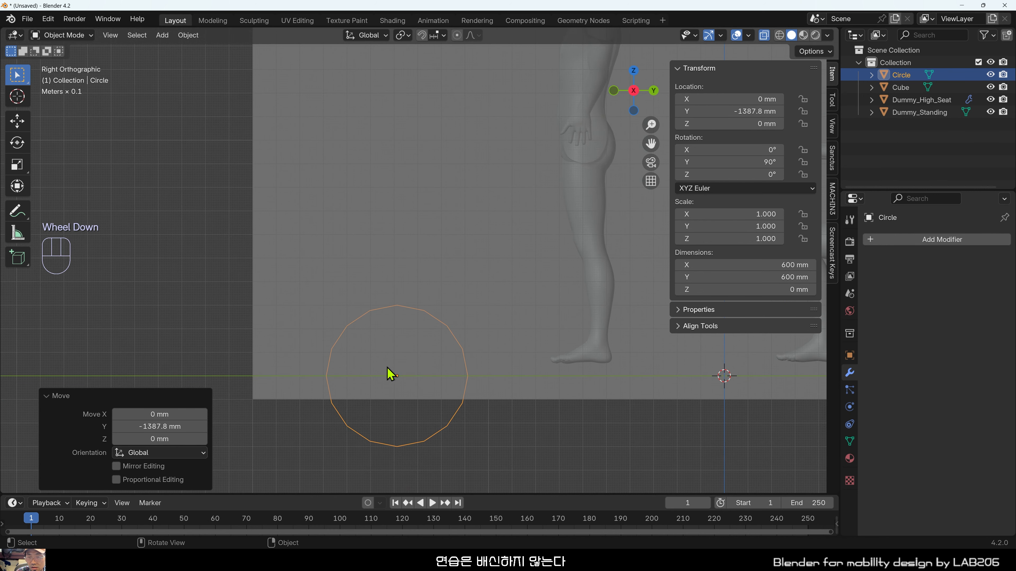
pyautogui.keyDown('shift'); pyautogui.moveTo(549, 368); pyautogui.dragTo(510, 370, button='middle'); pyautogui.keyUp('shift')
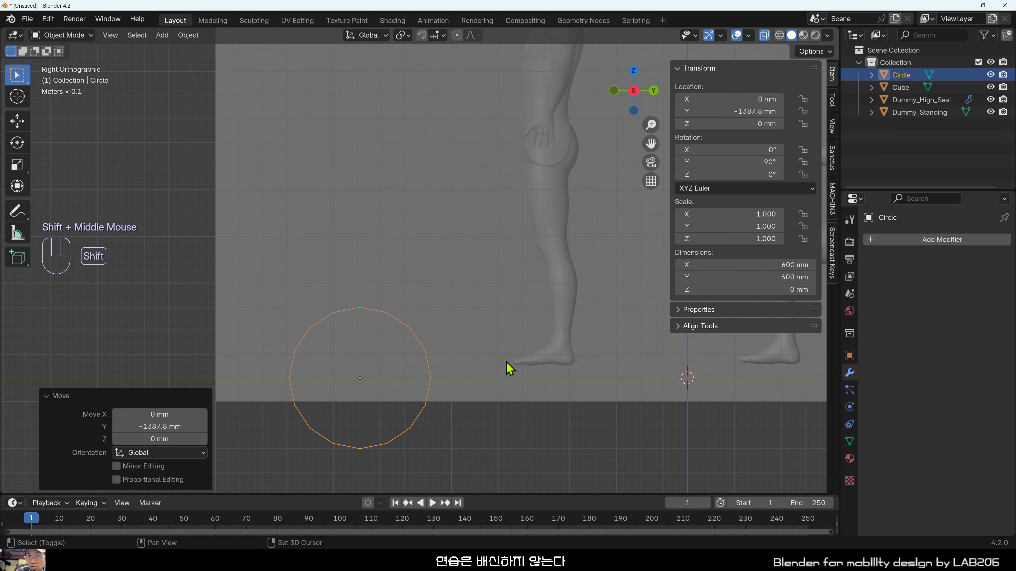
pyautogui.press('s')
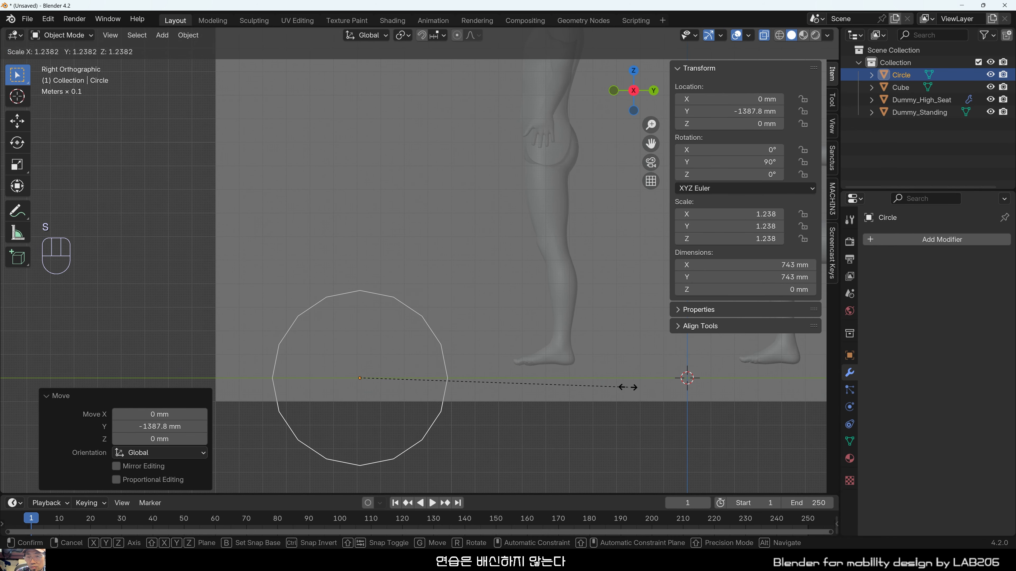
pyautogui.click(607, 387)
pyautogui.scroll(-4, 479, 381)
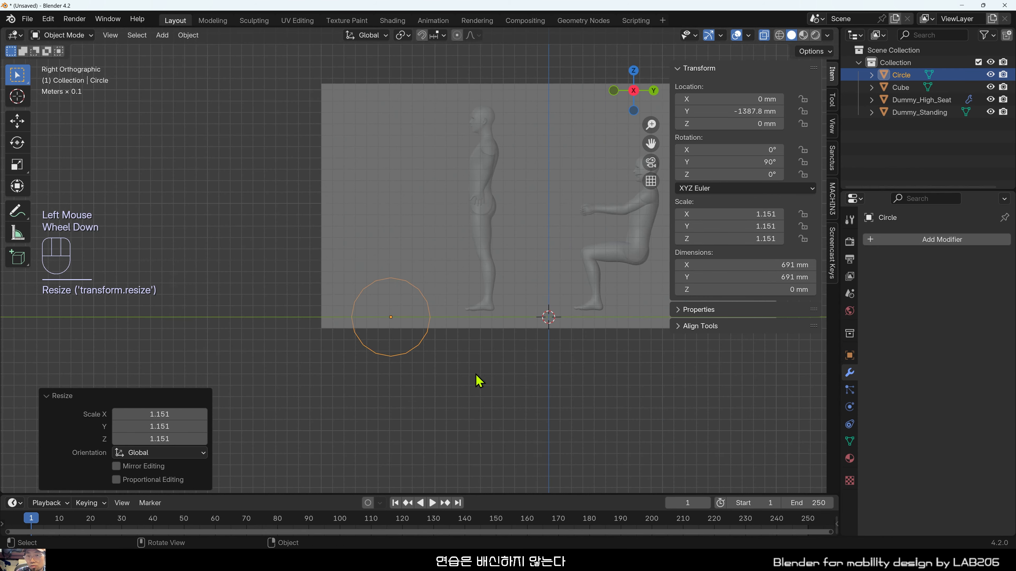
pyautogui.keyDown('shift'); pyautogui.moveTo(480, 381); pyautogui.dragTo(537, 424, button='middle'); pyautogui.keyUp('shift')
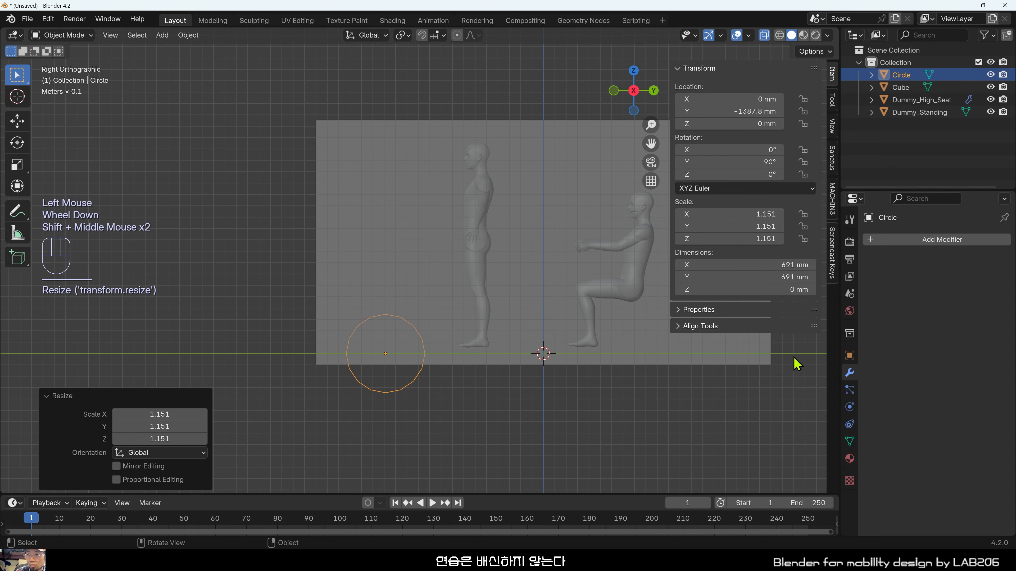
pyautogui.scroll(2, 428, 425)
pyautogui.keyDown('shift'); pyautogui.moveTo(430, 426); pyautogui.dragTo(446, 401, button='middle'); pyautogui.keyUp('shift')
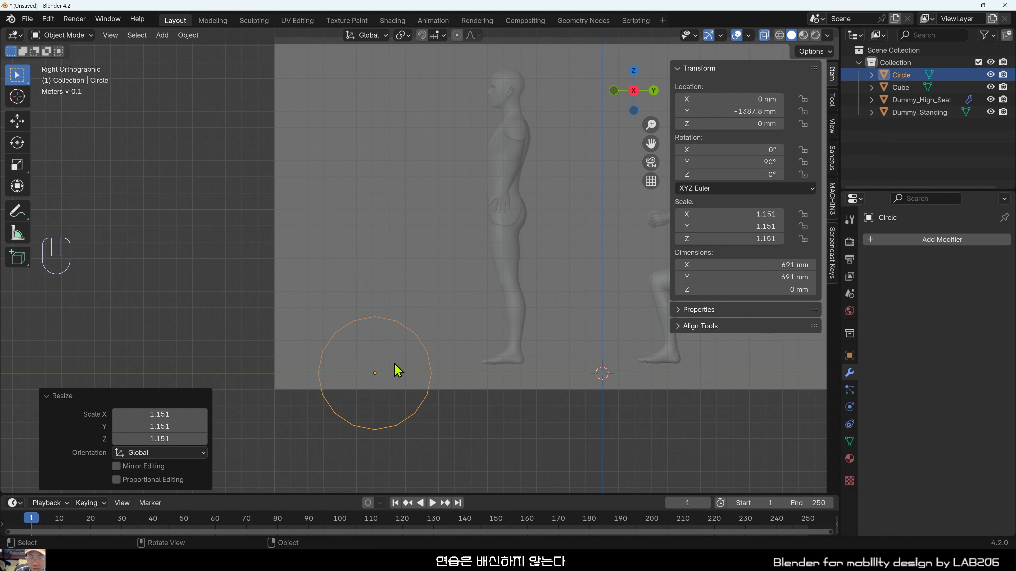
pyautogui.scroll(1, 396, 415)
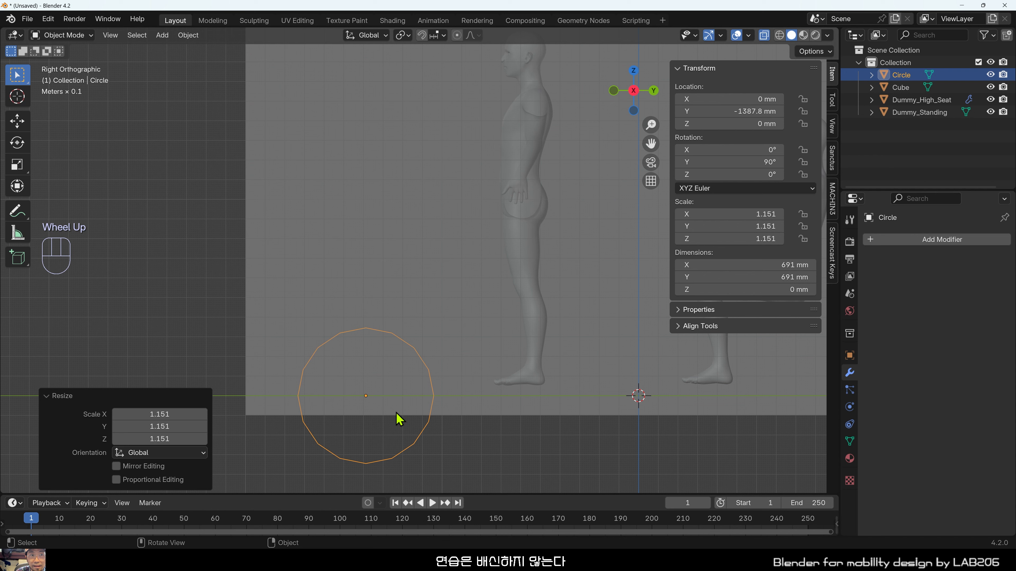
# In Edit Mode, extrude all the circle's edges in place and scale them outward by about 1.14 to form a flat ring.
pyautogui.press('Tab')
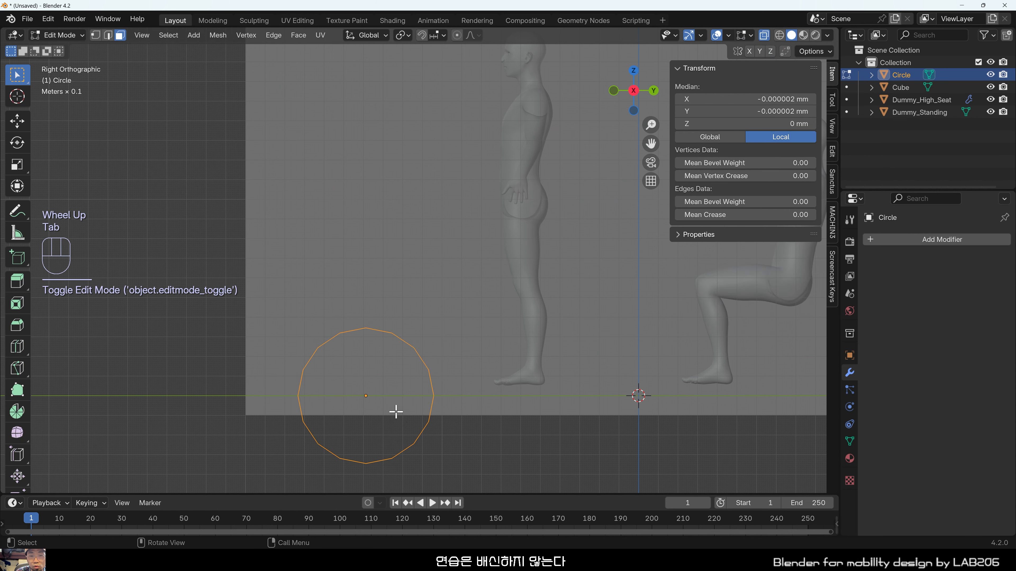
pyautogui.keyDown('shift'); pyautogui.moveTo(438, 364); pyautogui.dragTo(463, 329, button='middle'); pyautogui.keyUp('shift')
pyautogui.scroll(1, 433, 363)
pyautogui.click(469, 396)
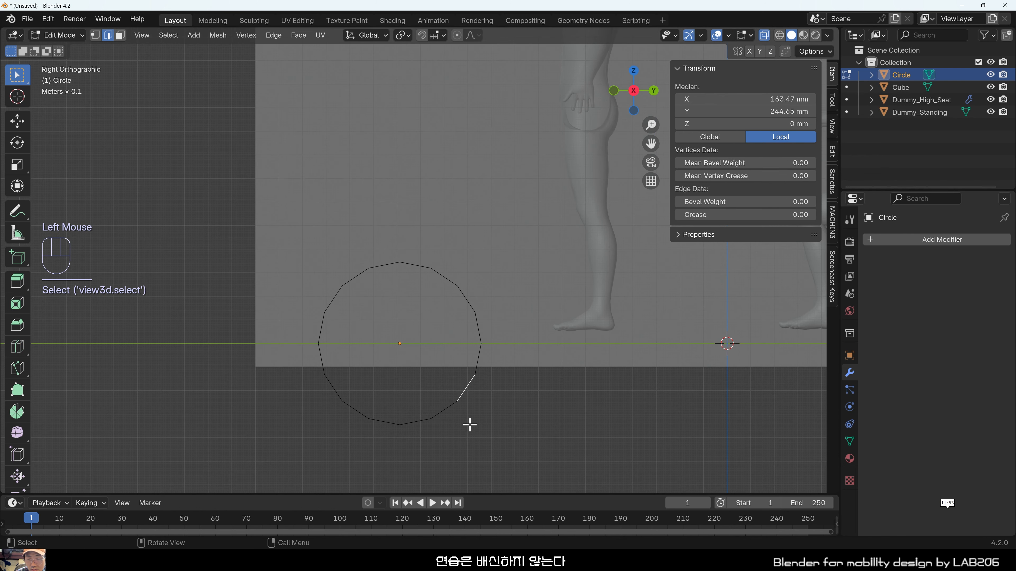
pyautogui.press('a')
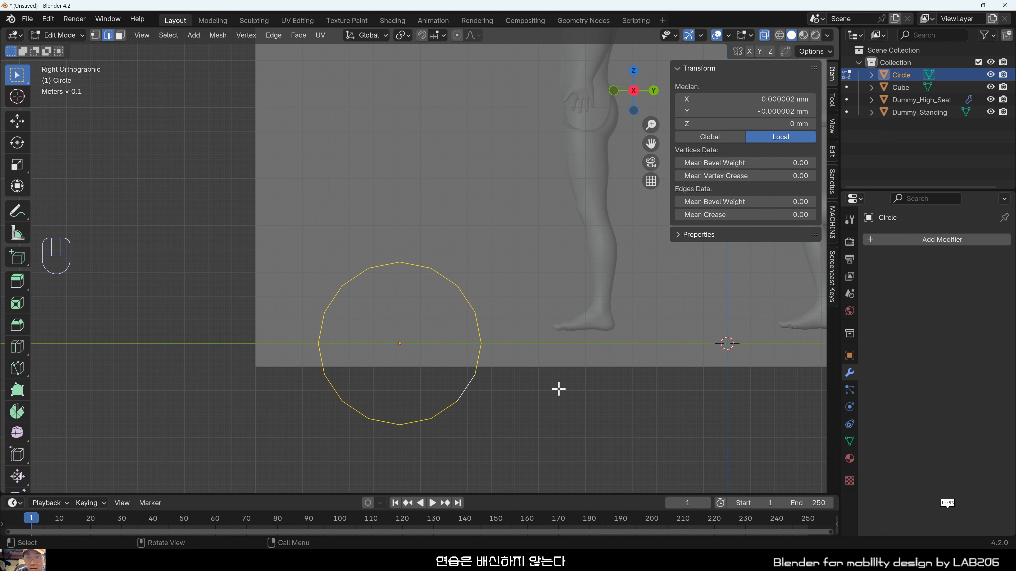
pyautogui.press('e')
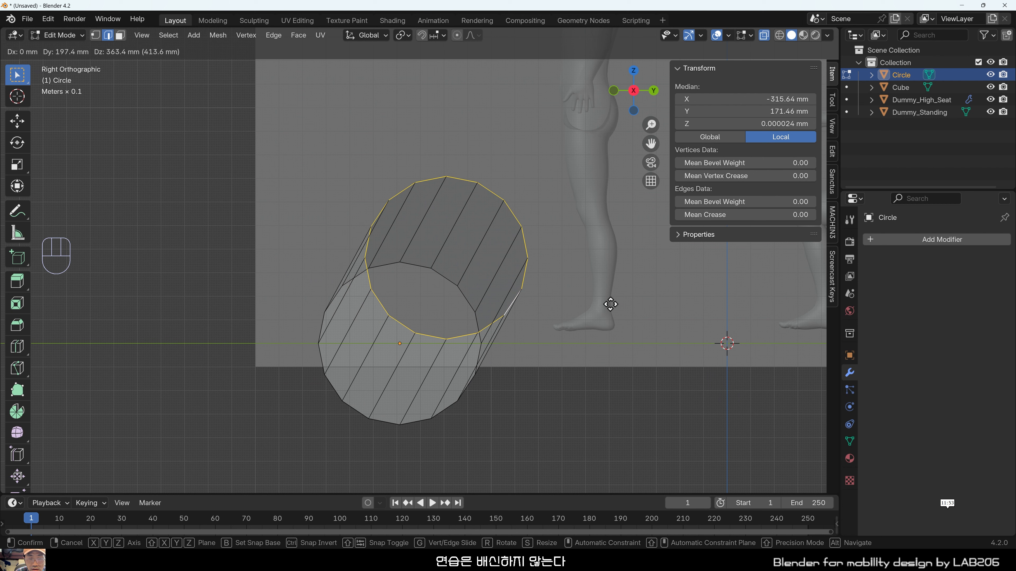
pyautogui.rightClick(576, 362)
pyautogui.press('s')
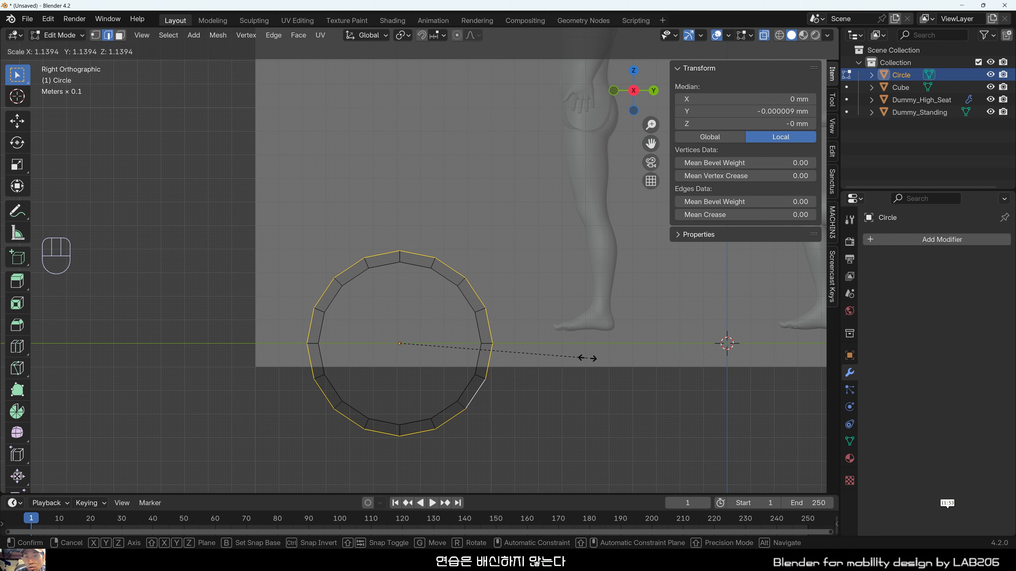
pyautogui.click(587, 357)
pyautogui.click(519, 427)
# Show the ring's vertices in vertex selection mode and change to face selection mode.
pyautogui.scroll(2, 446, 459)
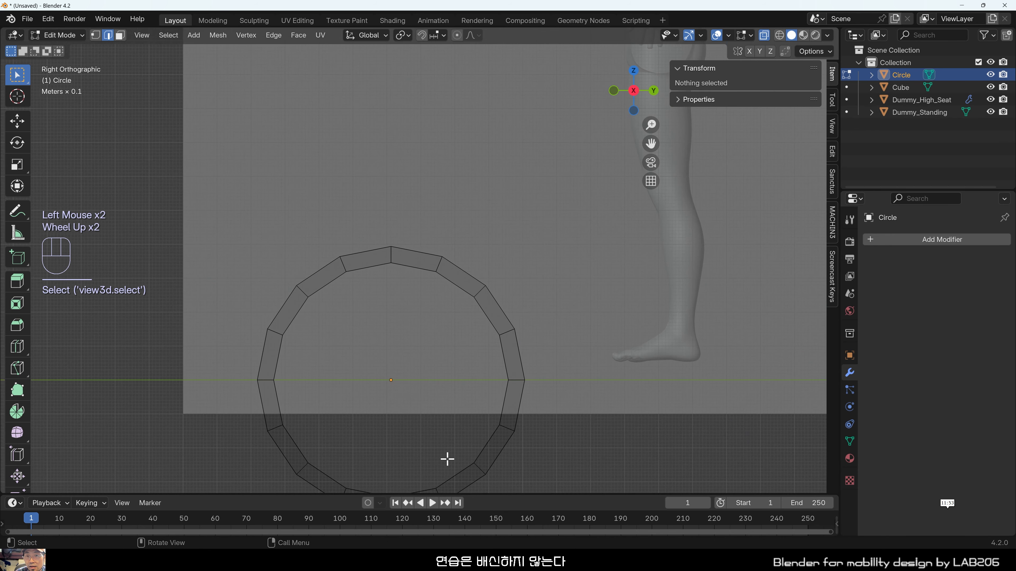
pyautogui.keyDown('shift'); pyautogui.moveTo(463, 458); pyautogui.dragTo(383, 395, button='middle'); pyautogui.keyUp('shift')
pyautogui.keyDown('shift'); pyautogui.moveTo(512, 250); pyautogui.dragTo(474, 290, button='middle'); pyautogui.keyUp('shift')
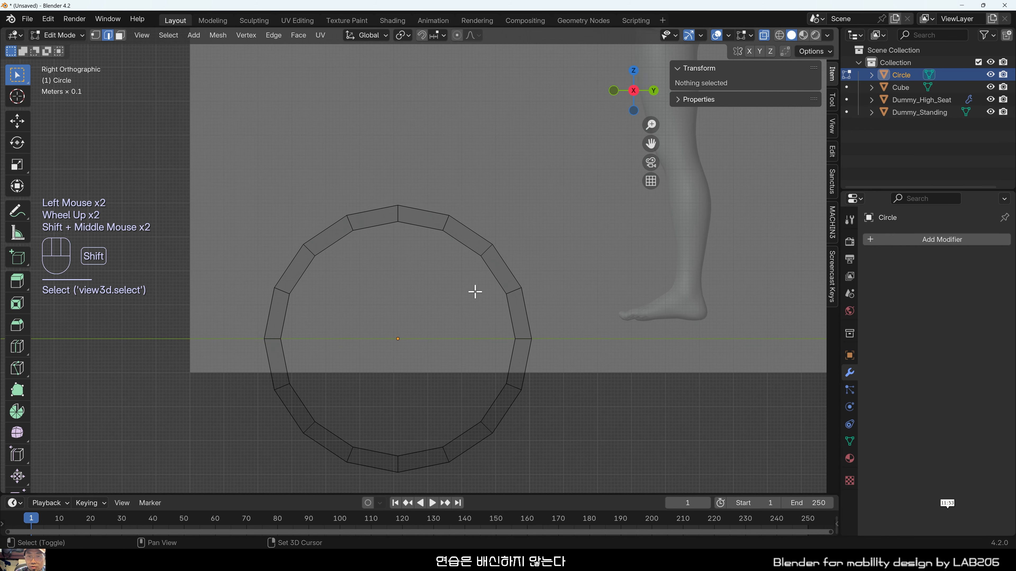
pyautogui.scroll(-3, 472, 293)
pyautogui.scroll(2, 480, 340)
pyautogui.keyDown('shift'); pyautogui.moveTo(485, 372); pyautogui.dragTo(430, 363, button='middle'); pyautogui.keyUp('shift')
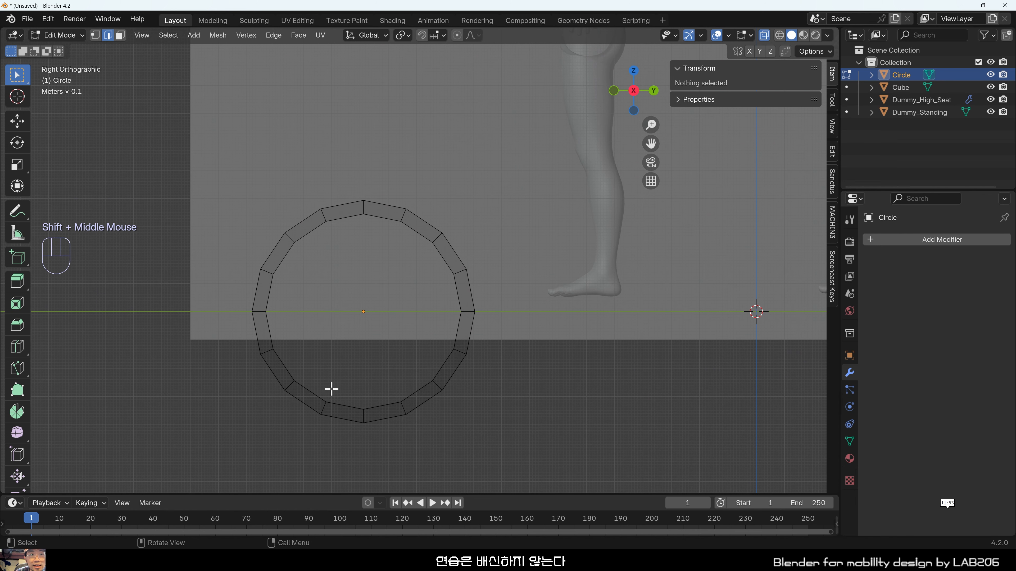
pyautogui.press('1')
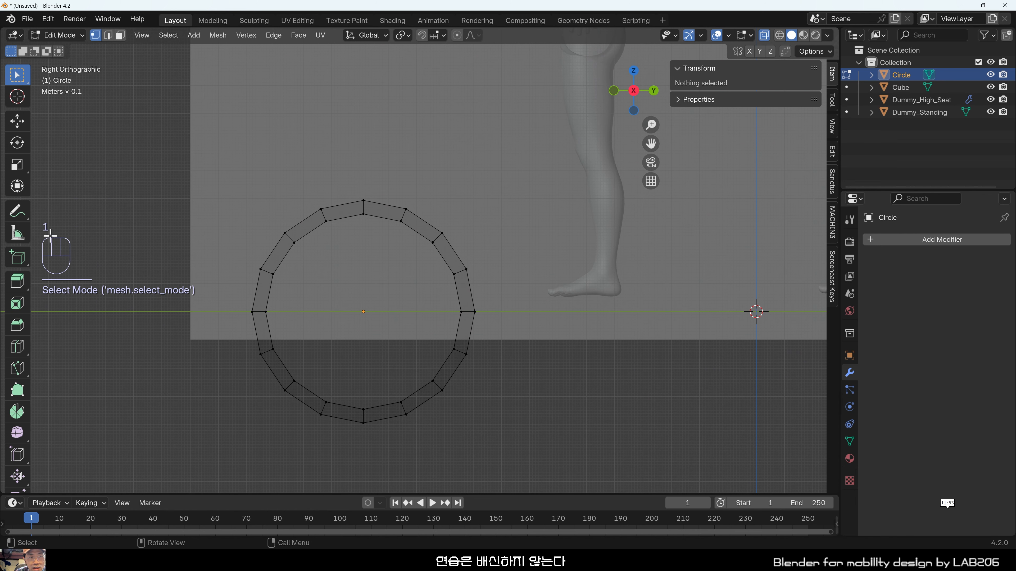
pyautogui.scroll(1, 325, 429)
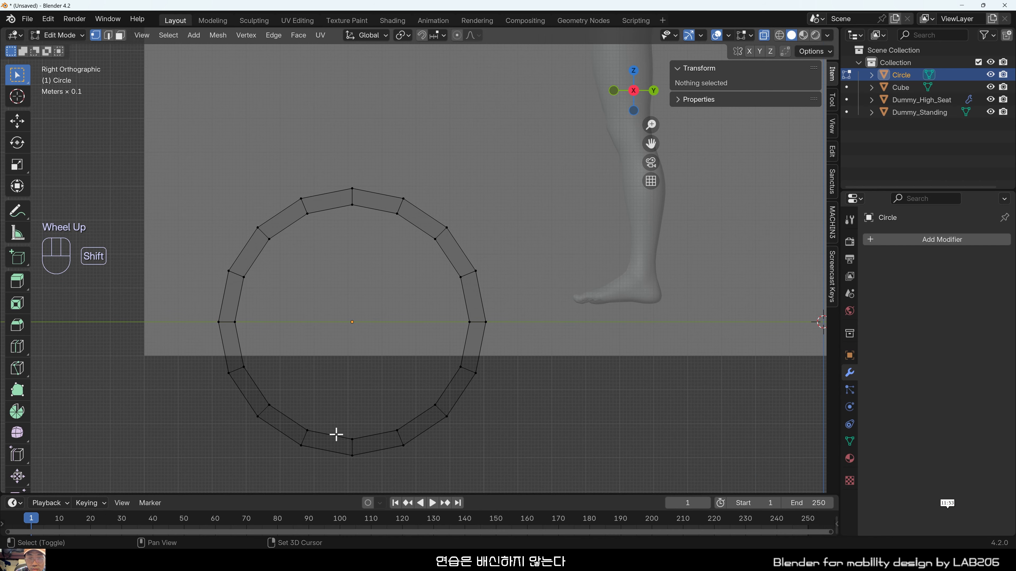
pyautogui.keyDown('shift'); pyautogui.moveTo(336, 433); pyautogui.dragTo(374, 422, button='middle'); pyautogui.keyUp('shift')
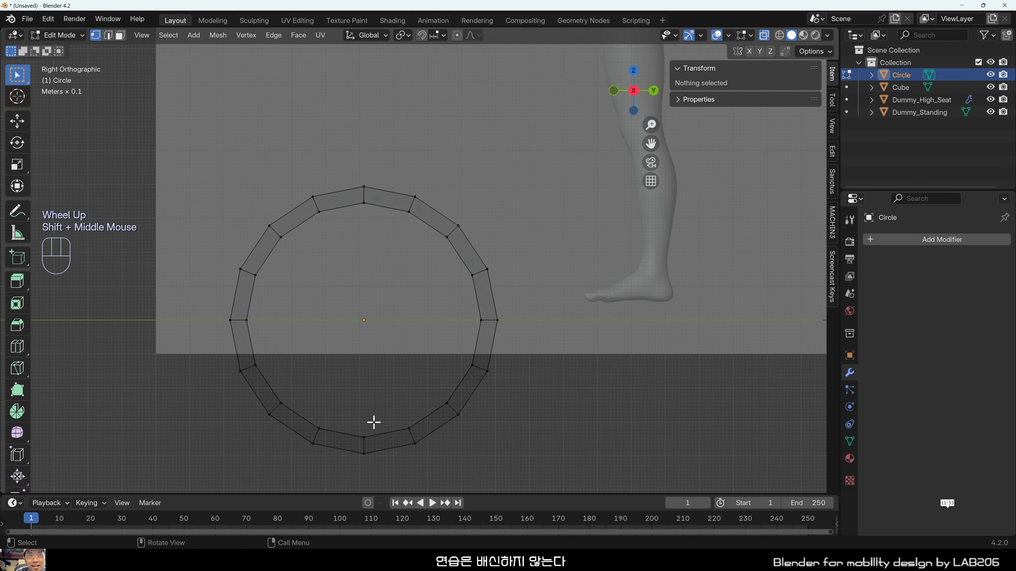
pyautogui.press('3')
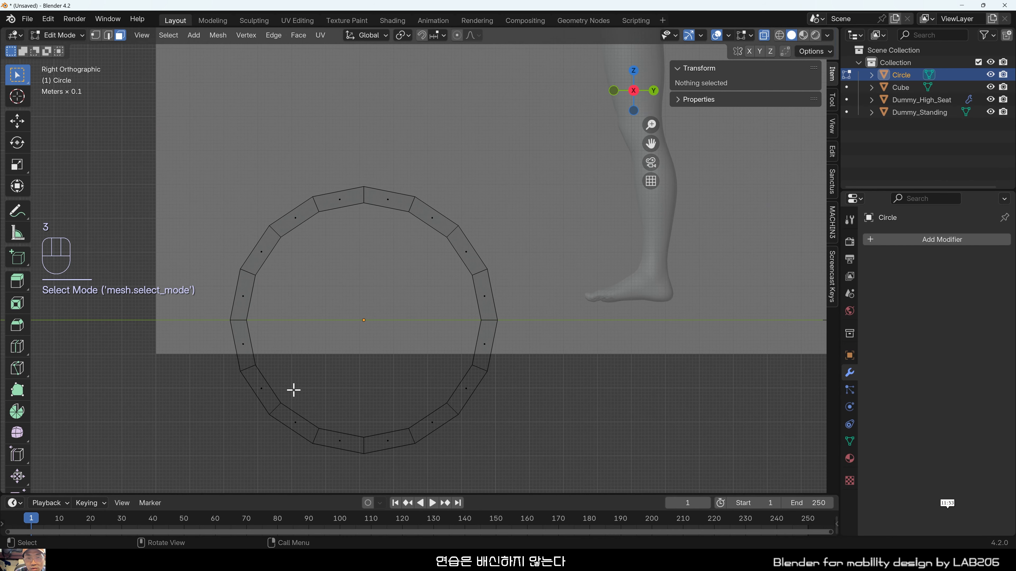
# Select the four lowest faces of the flat ring and delete them to leave it open at the bottom.
pyautogui.moveTo(294, 391); pyautogui.dragTo(447, 489)
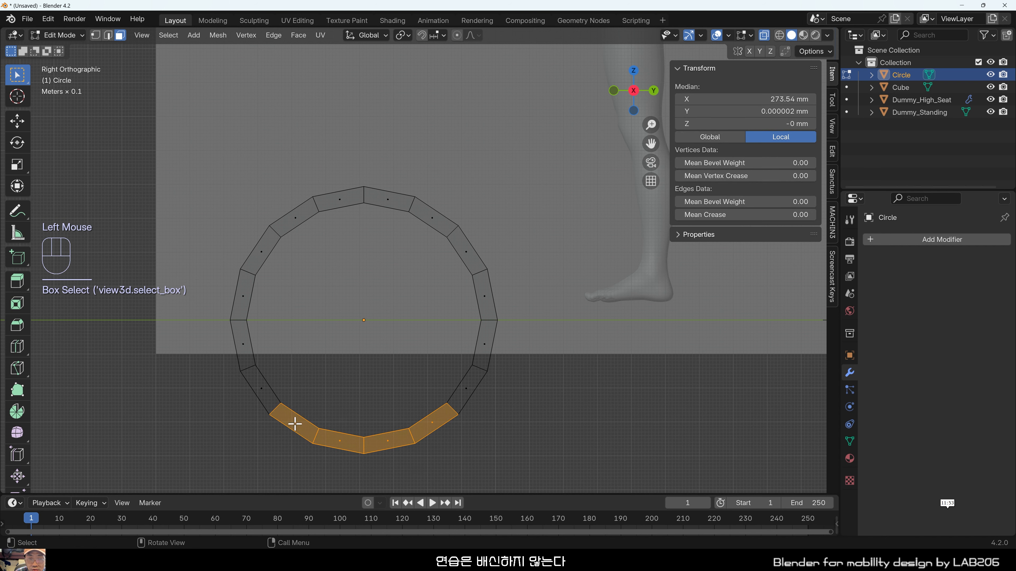
pyautogui.click(295, 423)
pyautogui.keyDown('shift'); pyautogui.click(338, 440); pyautogui.keyUp('shift')
pyautogui.keyDown('shift'); pyautogui.click(388, 441); pyautogui.keyUp('shift')
pyautogui.keyDown('shift'); pyautogui.click(430, 423); pyautogui.keyUp('shift')
pyautogui.click(336, 386)
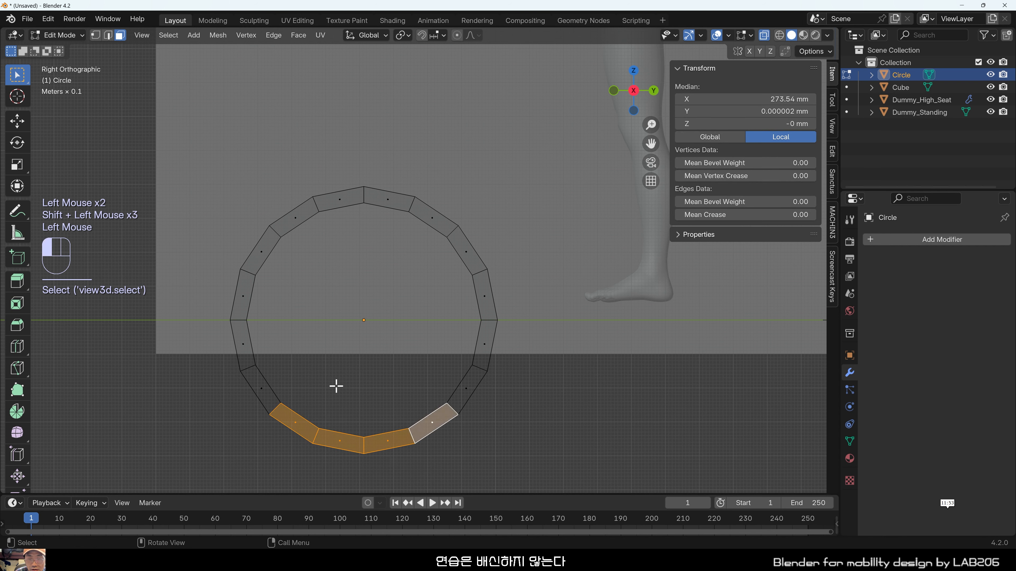
pyautogui.moveTo(291, 387); pyautogui.dragTo(439, 461)
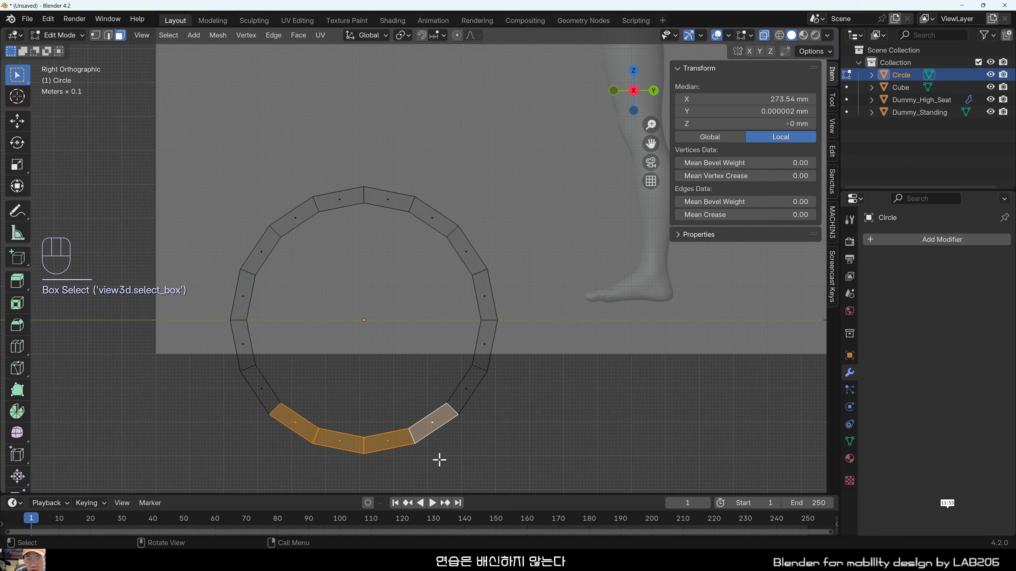
pyautogui.press('x')
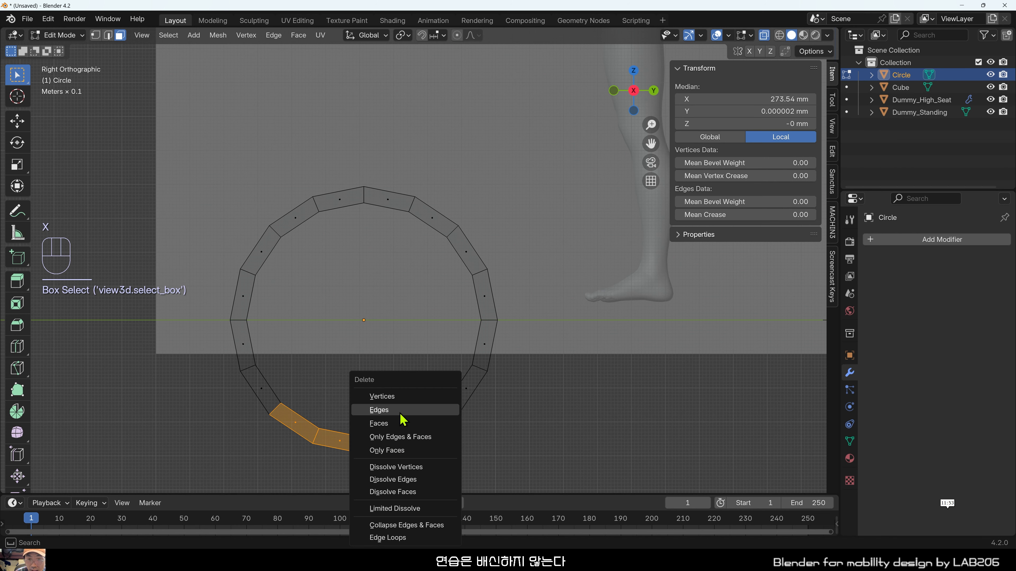
pyautogui.click(402, 424)
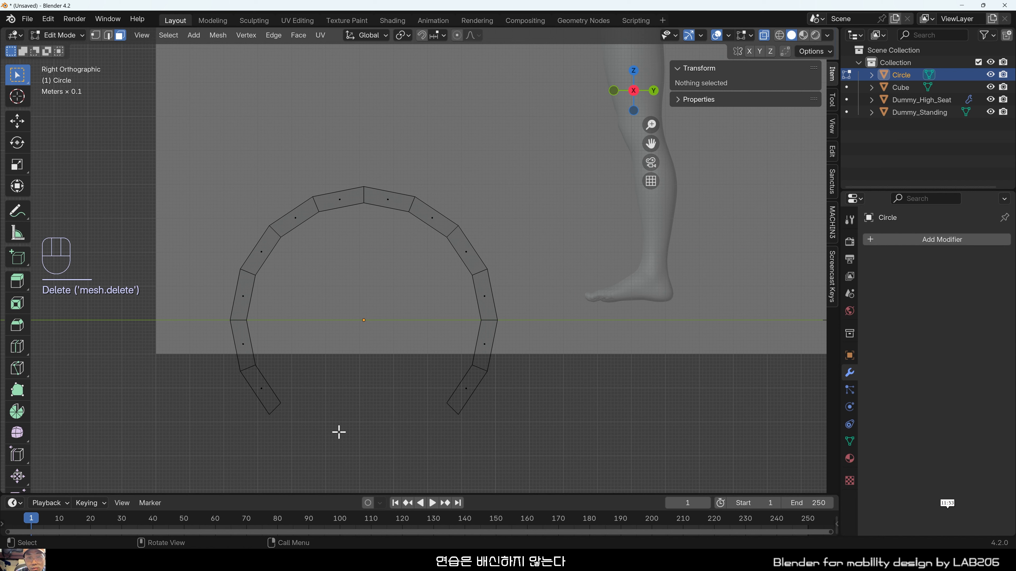
# Change to vertex selection mode and try selecting the outer corner vertices at the ring's two open ends.
pyautogui.press('1')
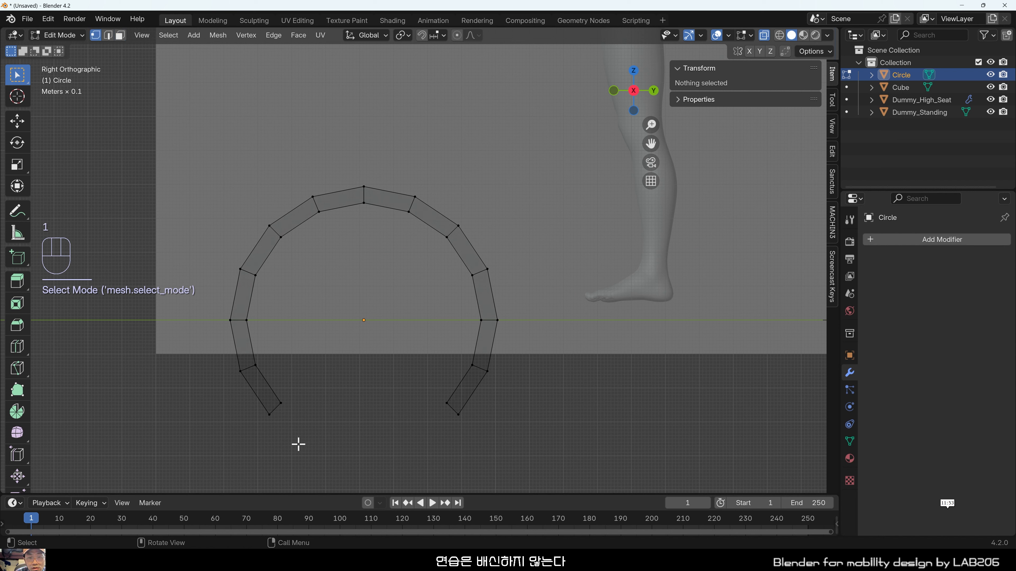
pyautogui.click(269, 414)
pyautogui.keyDown('shift'); pyautogui.click(458, 415); pyautogui.keyUp('shift')
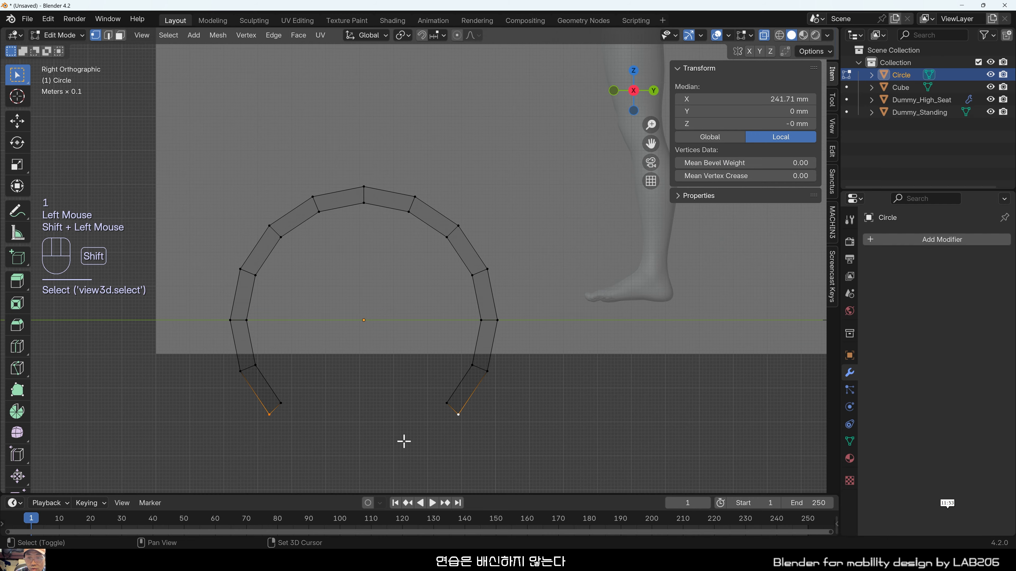
pyautogui.scroll(1, 404, 442)
pyautogui.click(290, 445)
pyautogui.click(242, 446)
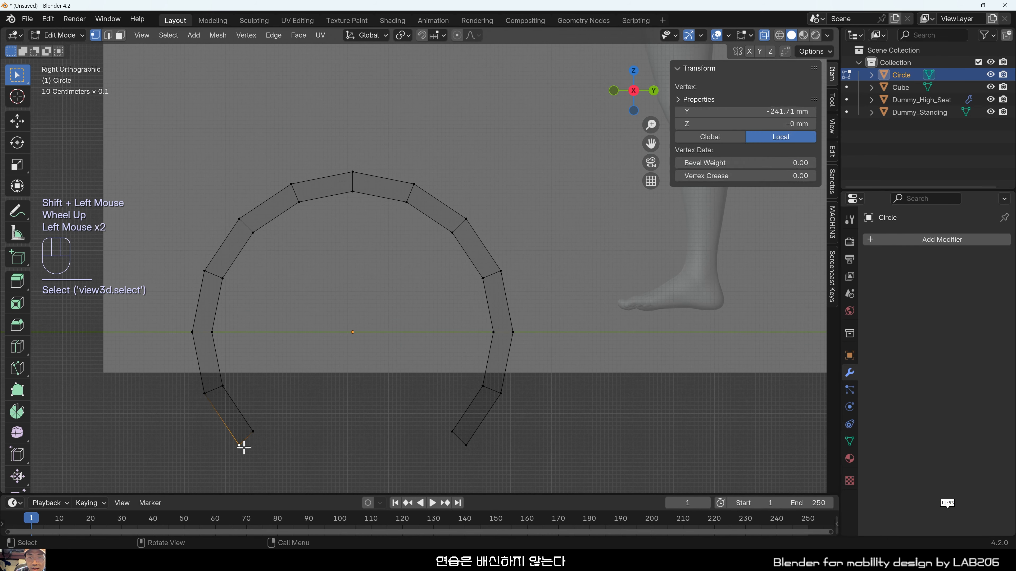
pyautogui.keyDown('shift'); pyautogui.click(465, 444); pyautogui.keyUp('shift')
pyautogui.click(452, 432)
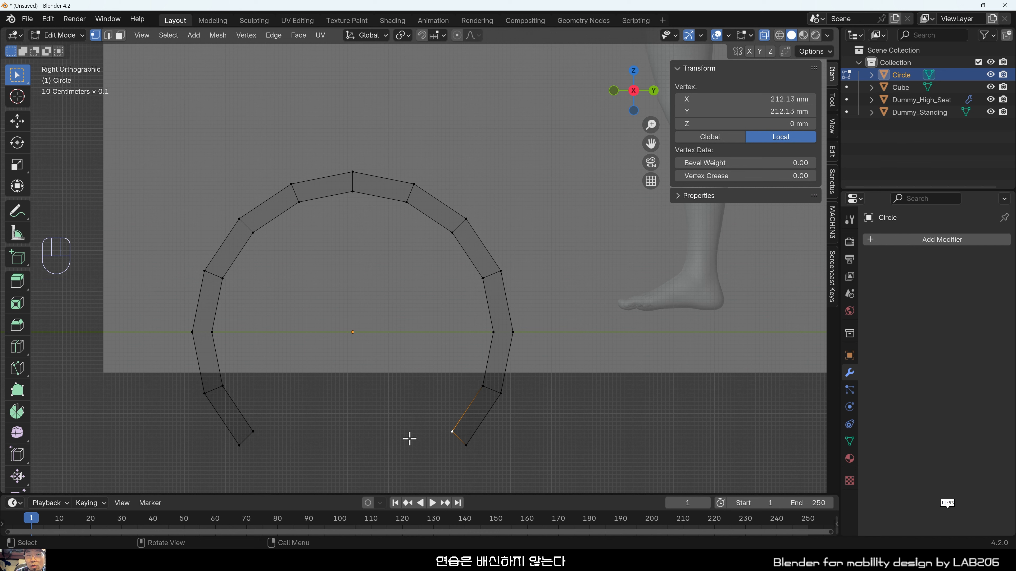
pyautogui.click(396, 416)
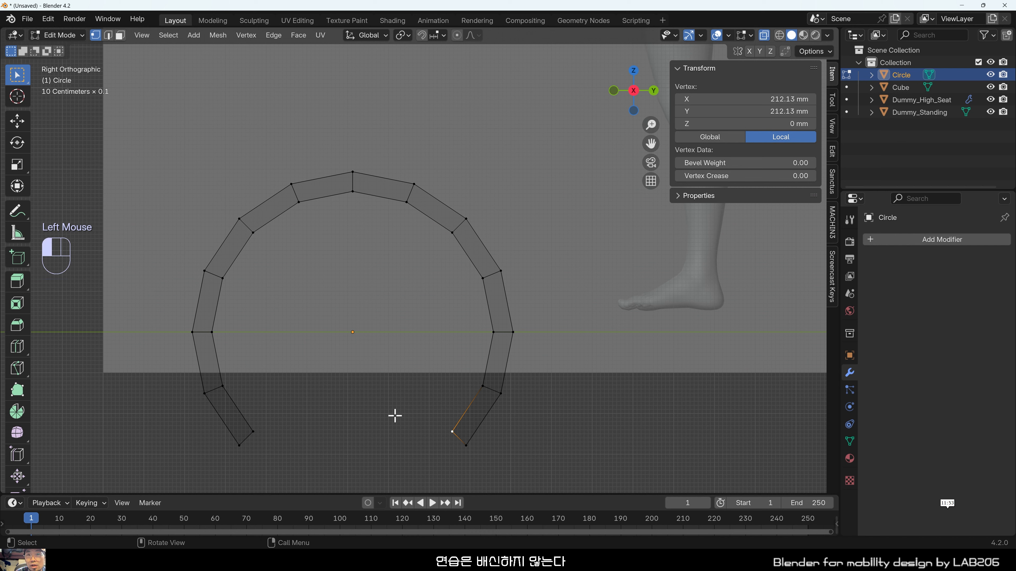
# Set the snap target to Vertex.
pyautogui.click(408, 36)
pyautogui.moveTo(436, 37)
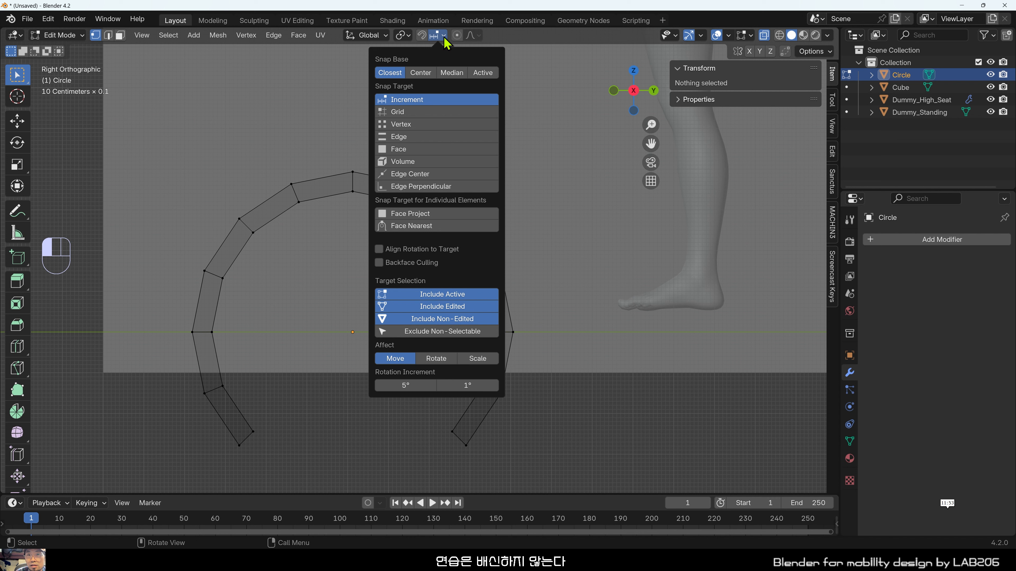
pyautogui.click(425, 35)
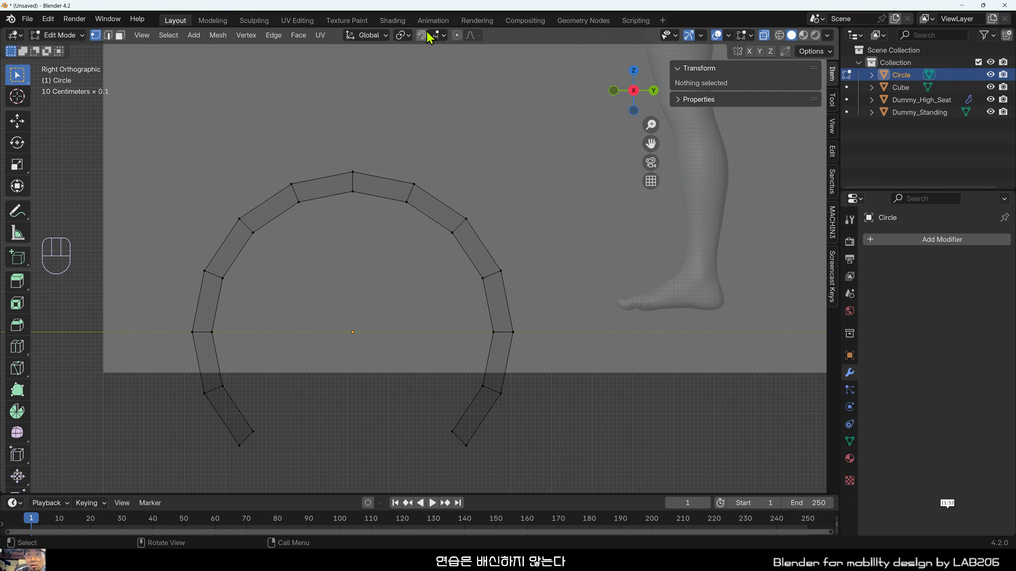
pyautogui.click(444, 36)
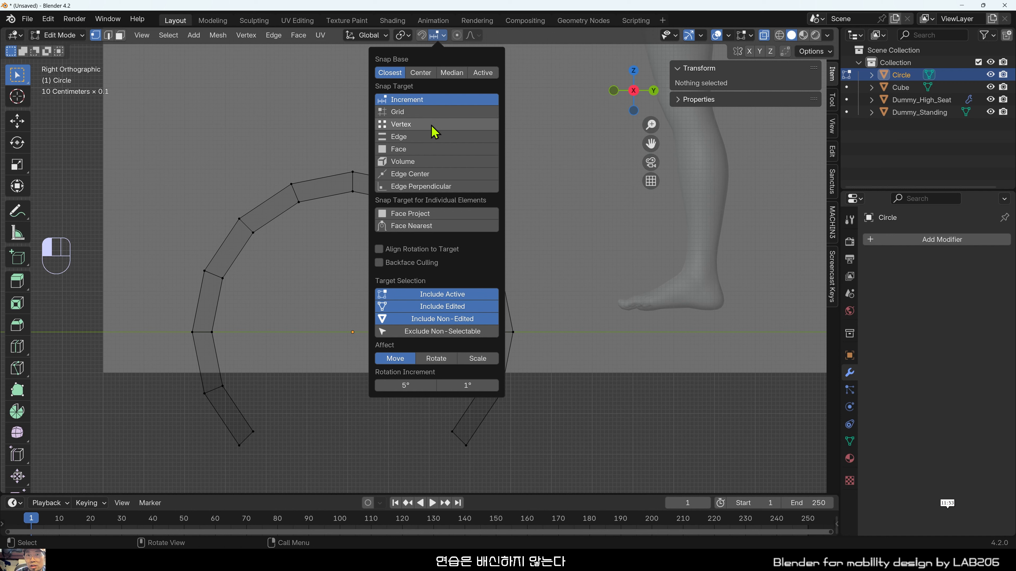
pyautogui.click(402, 125)
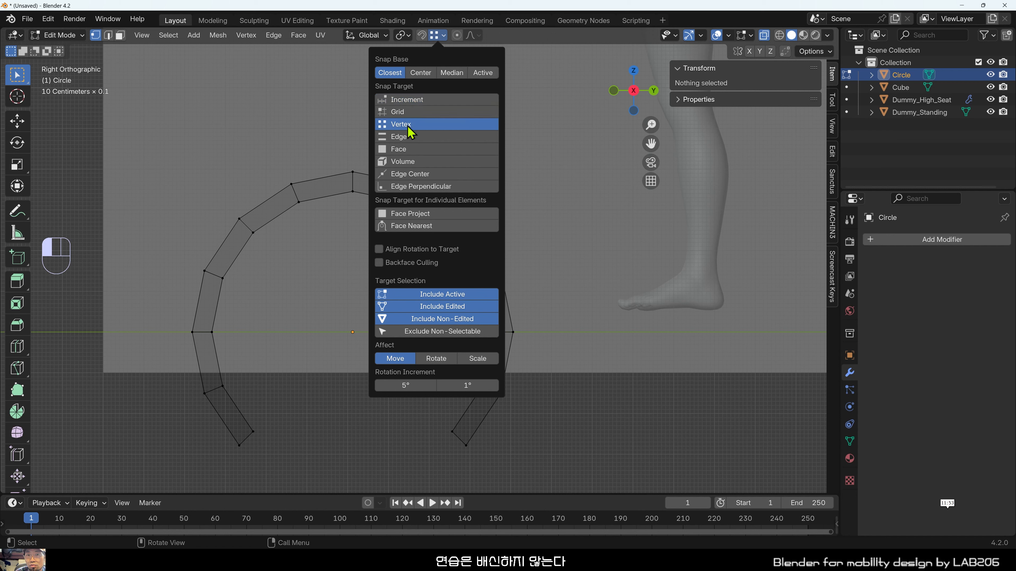
pyautogui.click(360, 433)
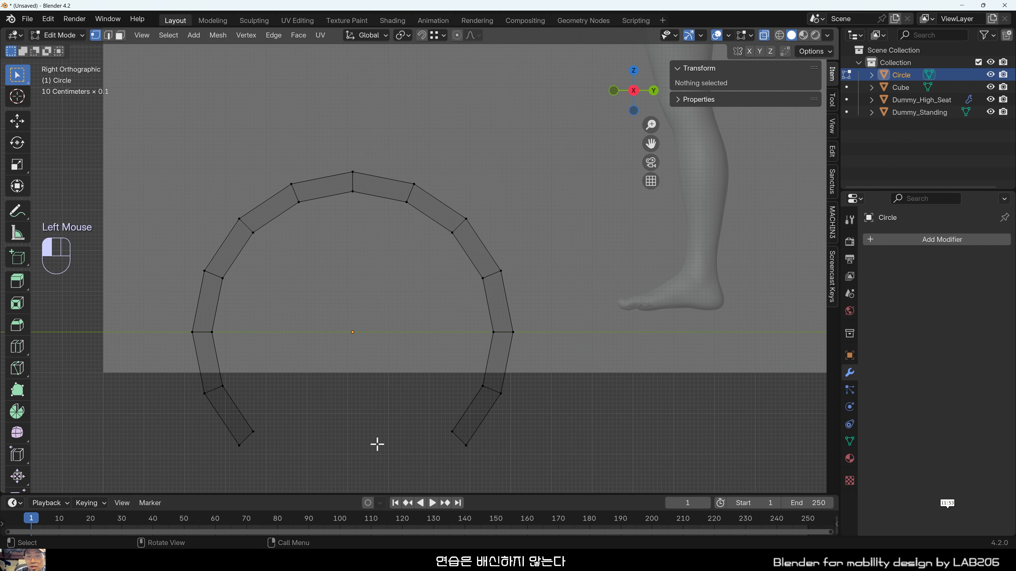
# Select the outer corner vertex at each open end and move both along Z, snapping to the height of the inner end vertices.
pyautogui.moveTo(205, 440); pyautogui.dragTo(260, 469)
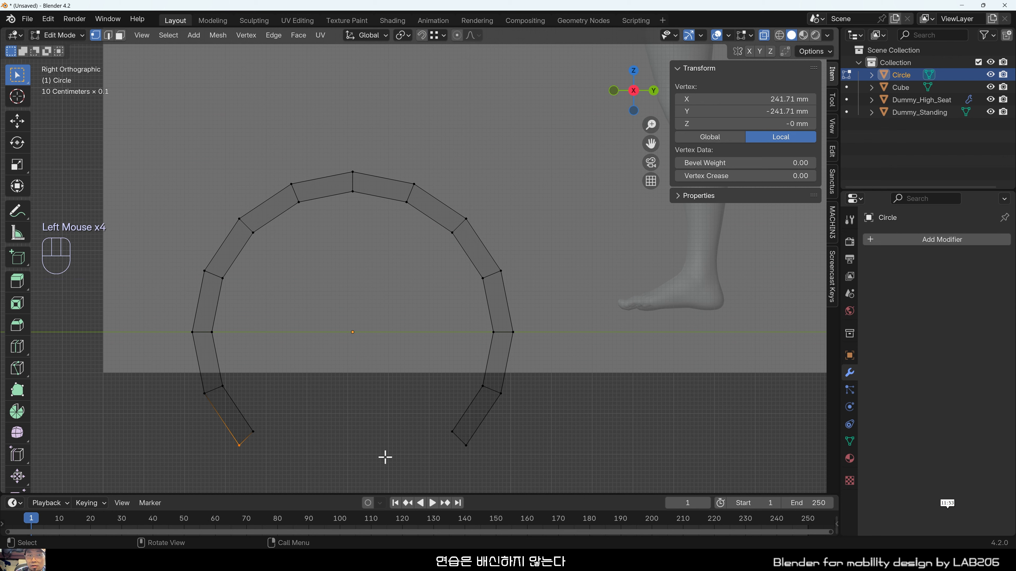
pyautogui.press('shift')
pyautogui.keyDown('shift'); pyautogui.moveTo(439, 442); pyautogui.dragTo(514, 463); pyautogui.keyUp('shift')
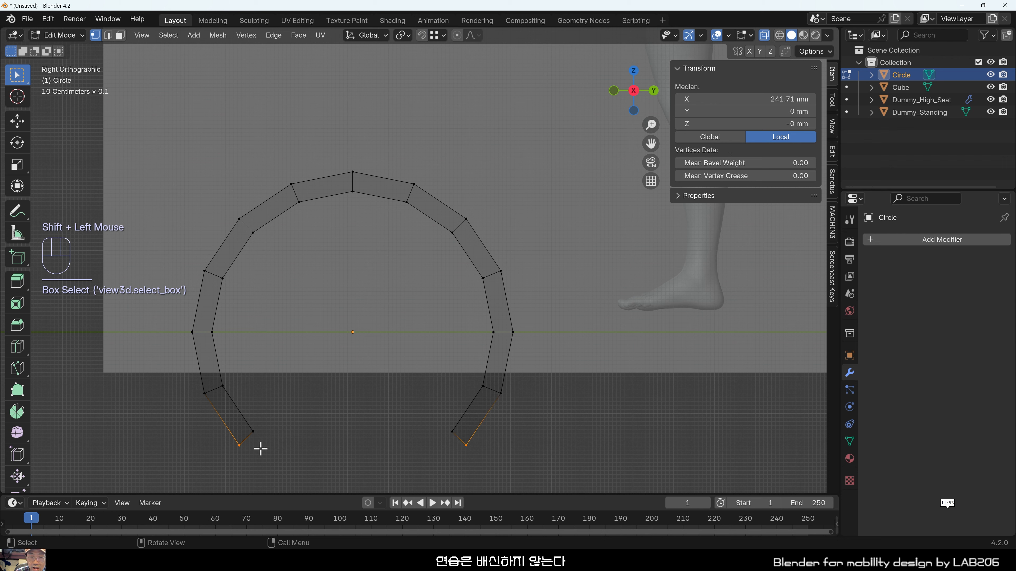
pyautogui.click(243, 447)
pyautogui.click(242, 445)
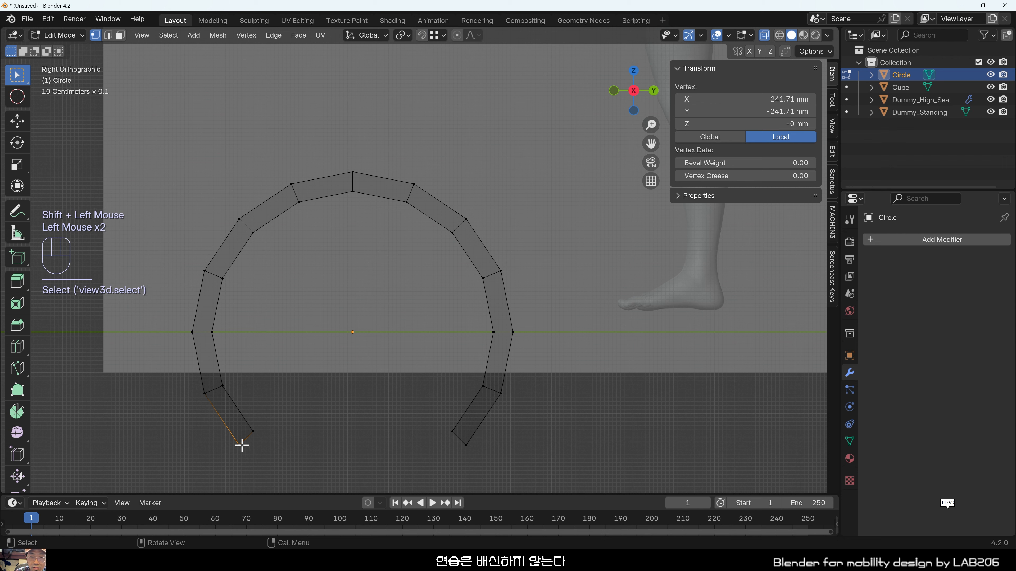
pyautogui.keyDown('shift'); pyautogui.click(468, 444); pyautogui.keyUp('shift')
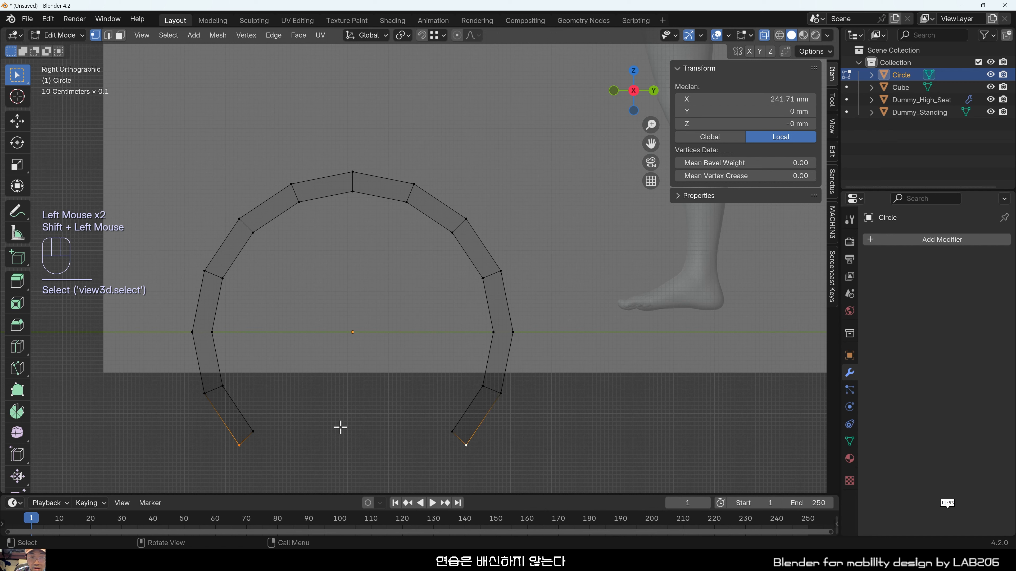
pyautogui.press('g')
pyautogui.press('z')
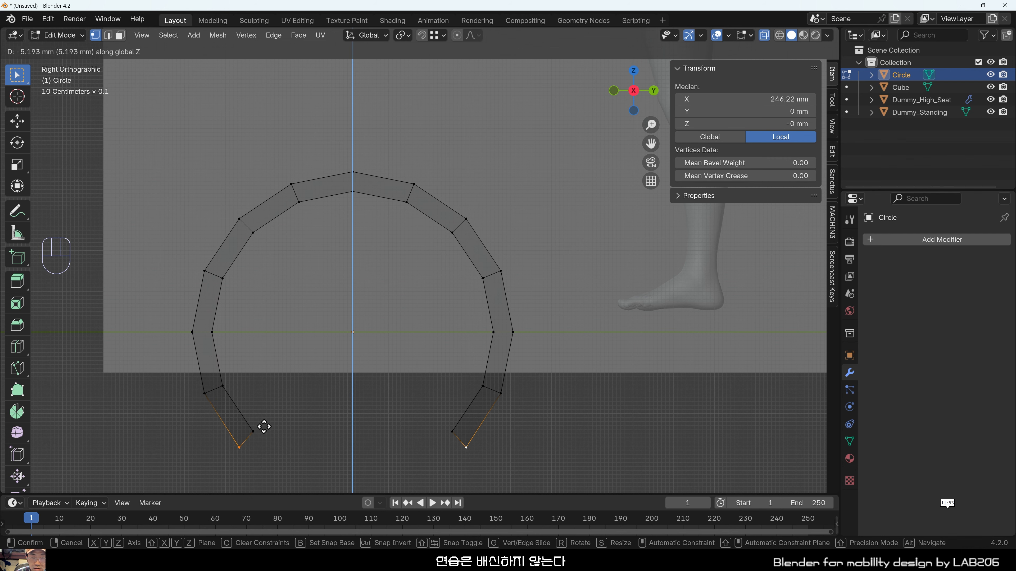
pyautogui.press('ctrl')
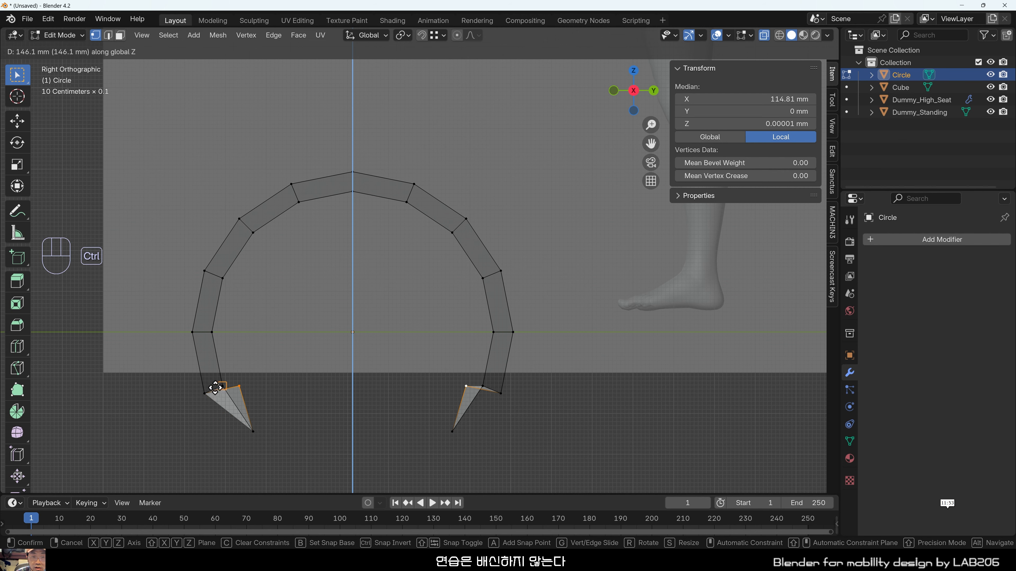
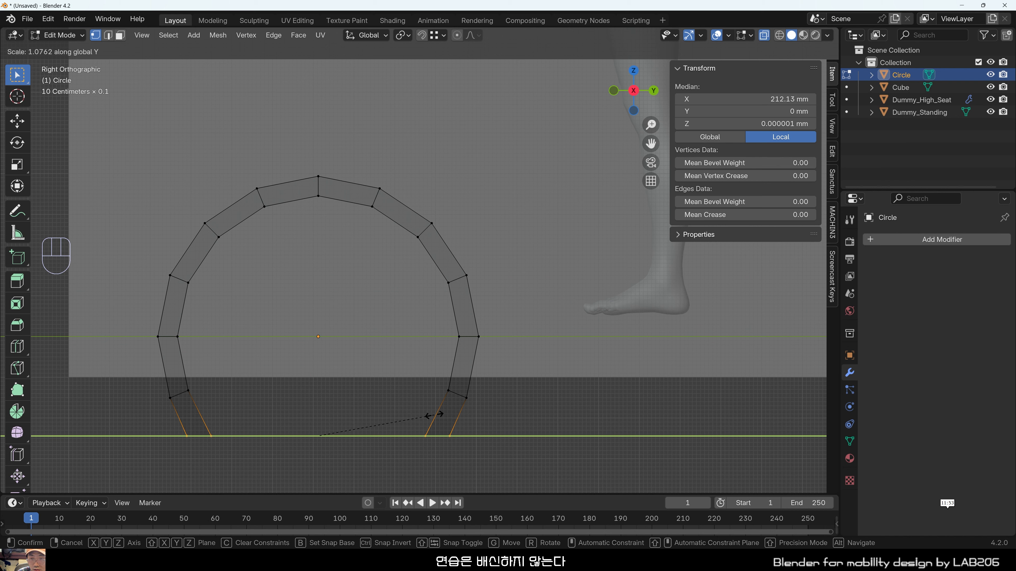
# Scale the four end vertices along Y by about 1.08, and the inner pair alone by about 1.02 more.
pyautogui.click(434, 415)
pyautogui.click(398, 386)
pyautogui.moveTo(402, 424); pyautogui.dragTo(435, 465)
pyautogui.keyDown('shift'); pyautogui.moveTo(193, 421); pyautogui.dragTo(268, 461); pyautogui.keyUp('shift')
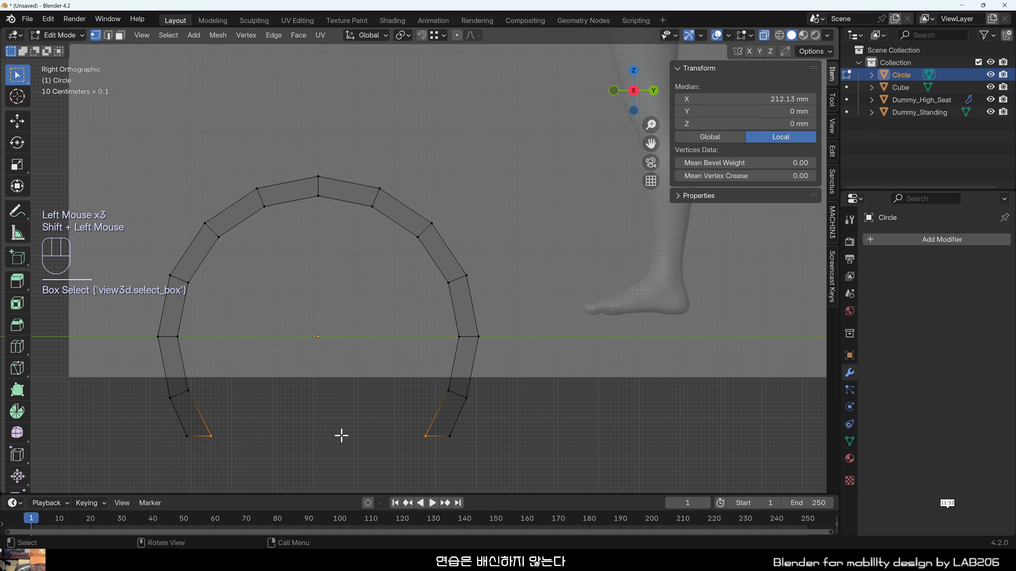
pyautogui.press('s')
pyautogui.press('y')
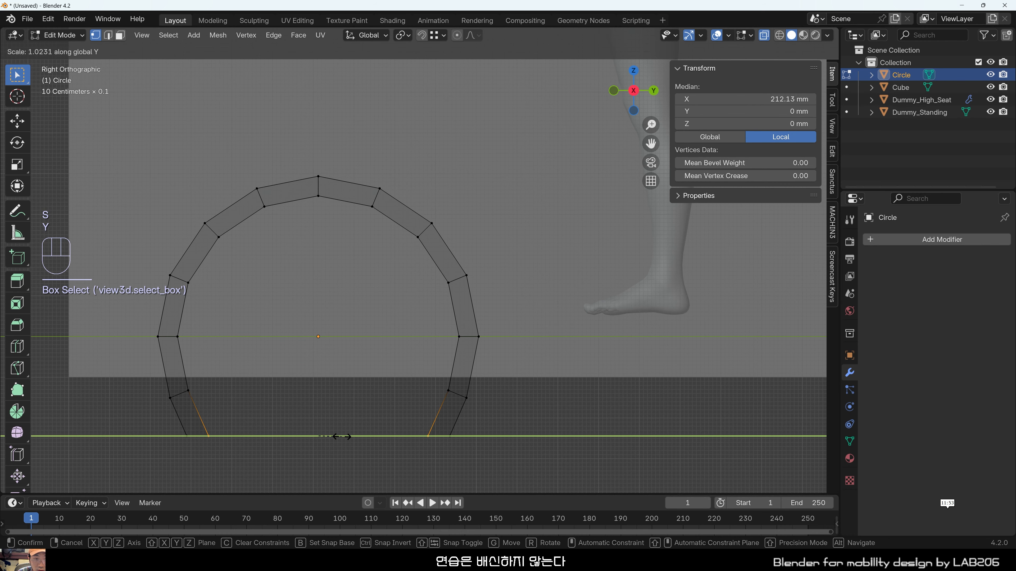
pyautogui.click(342, 437)
pyautogui.click(374, 369)
# Change to edge selection mode for the open ring.
pyautogui.scroll(-2, 374, 374)
pyautogui.scroll(1, 378, 377)
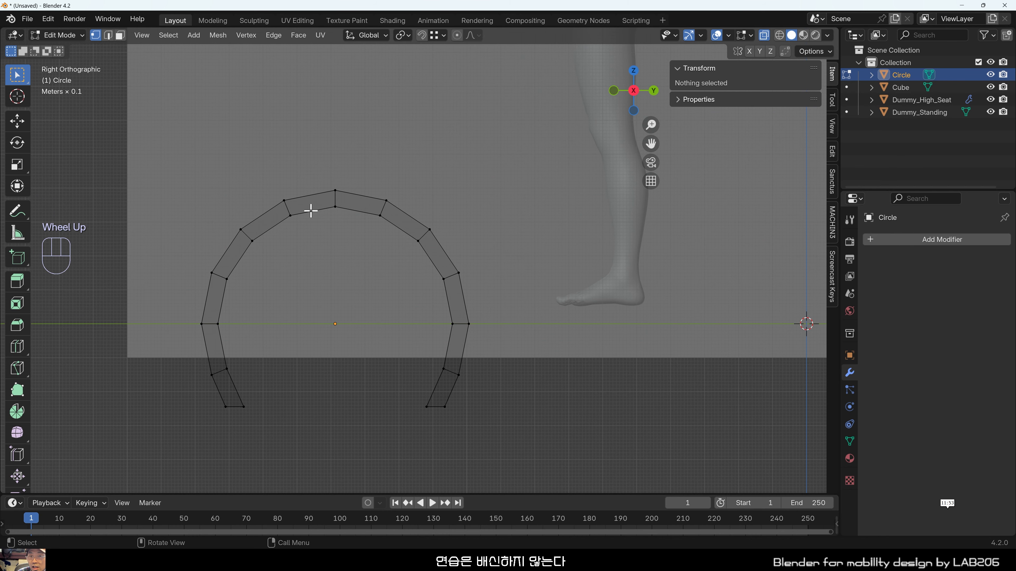
pyautogui.scroll(-4, 437, 302)
pyautogui.scroll(3, 450, 324)
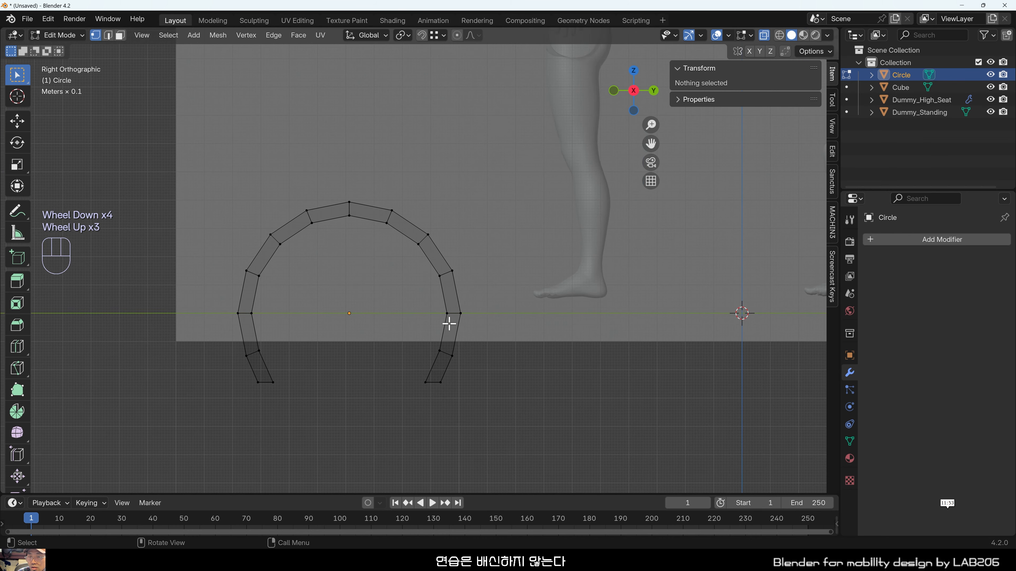
pyautogui.scroll(-2, 450, 324)
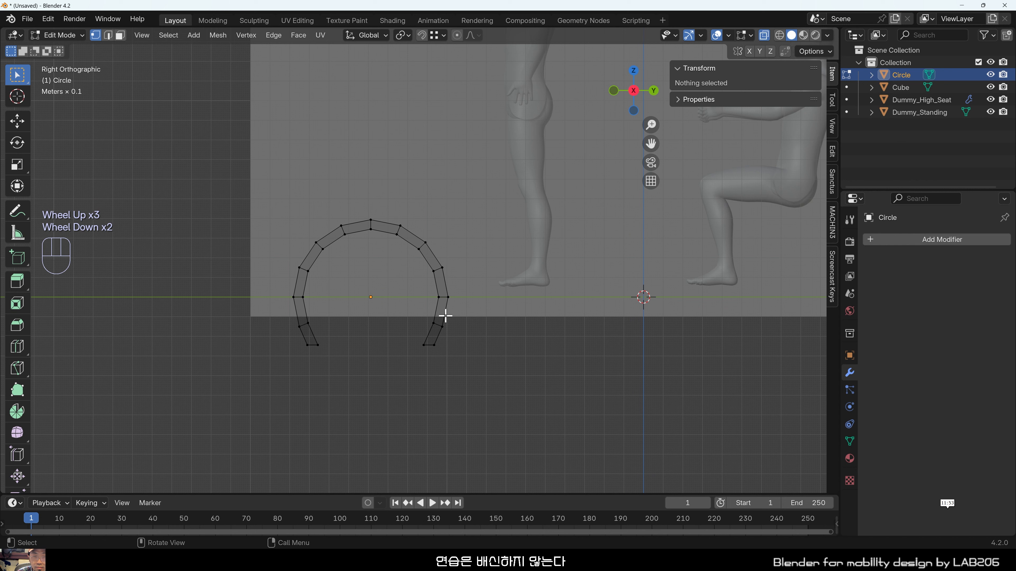
pyautogui.press('2')
pyautogui.scroll(1, 452, 332)
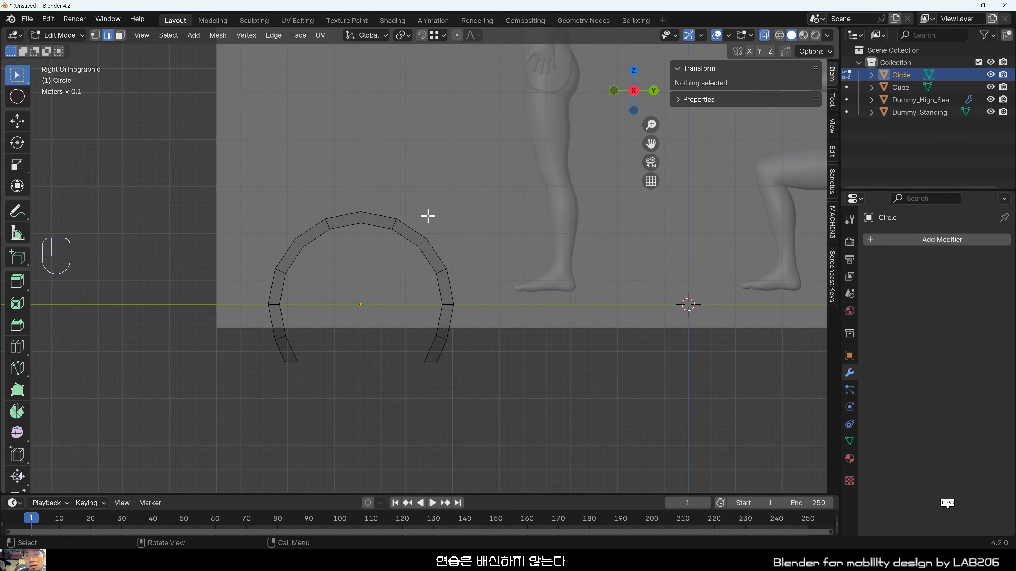
# Try to select the ring's outer edges by picking the shortest path between the lowest outer edge on each side.
pyautogui.keyDown('shift'); pyautogui.moveTo(380, 215); pyautogui.dragTo(409, 291, button='middle'); pyautogui.keyUp('shift')
pyautogui.keyDown('shift'); pyautogui.click(338, 252); pyautogui.keyUp('shift')
pyautogui.click(336, 257)
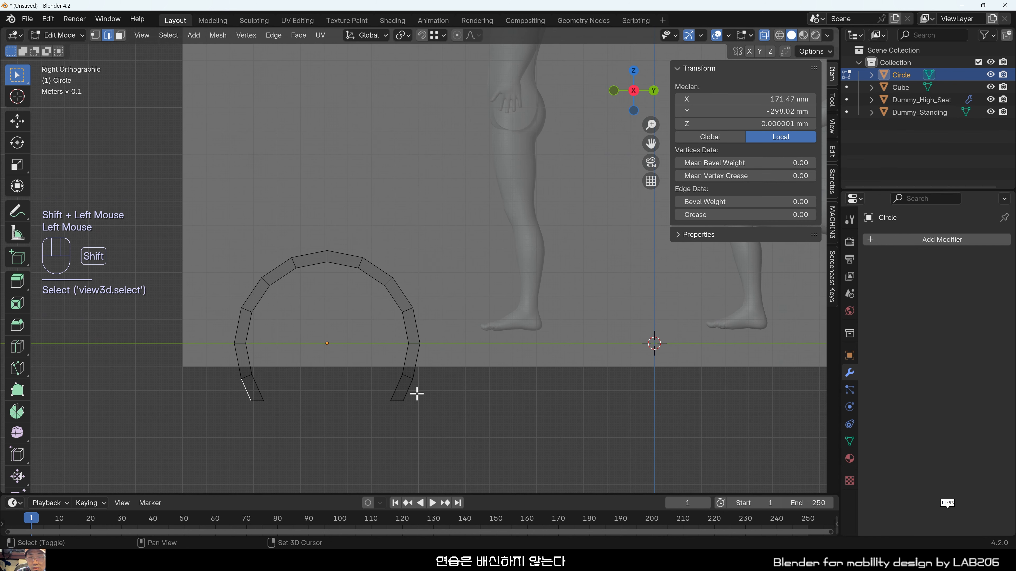
pyautogui.scroll(1, 248, 393)
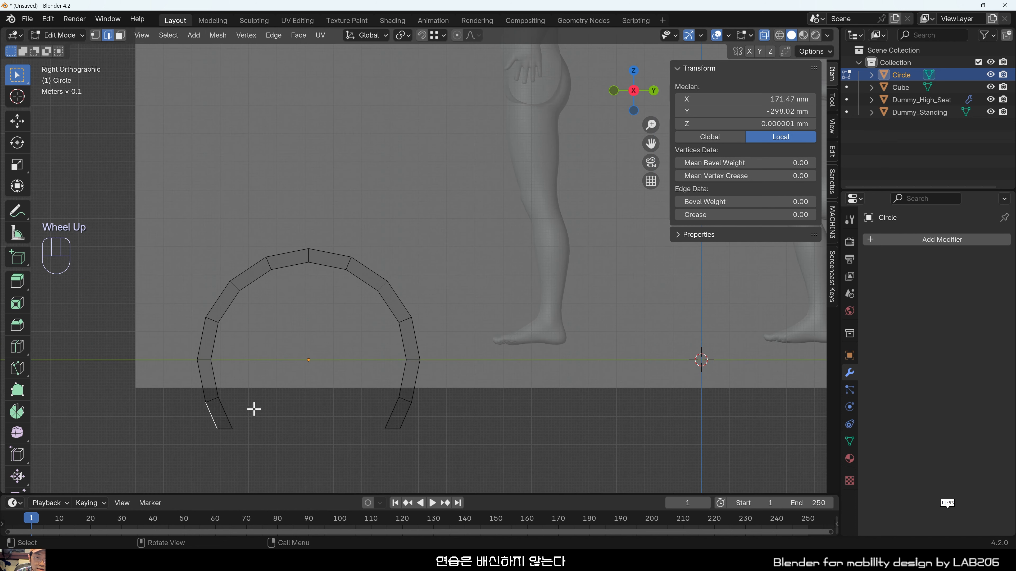
pyautogui.keyDown('ctrl'); pyautogui.click(409, 416); pyautogui.keyUp('ctrl')
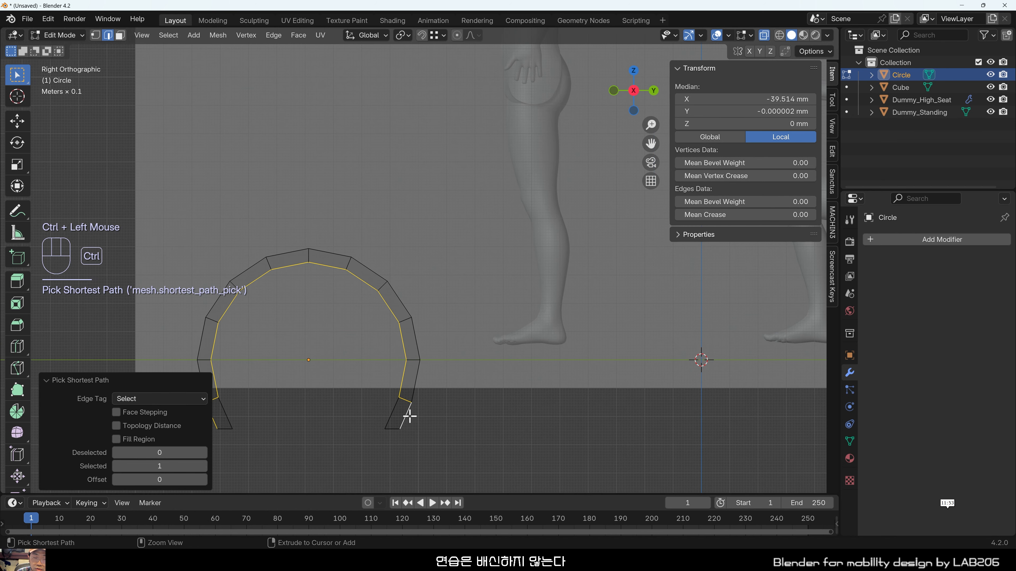
pyautogui.keyDown('shift'); pyautogui.moveTo(453, 406); pyautogui.dragTo(505, 396, button='middle'); pyautogui.keyUp('shift')
pyautogui.click(476, 419)
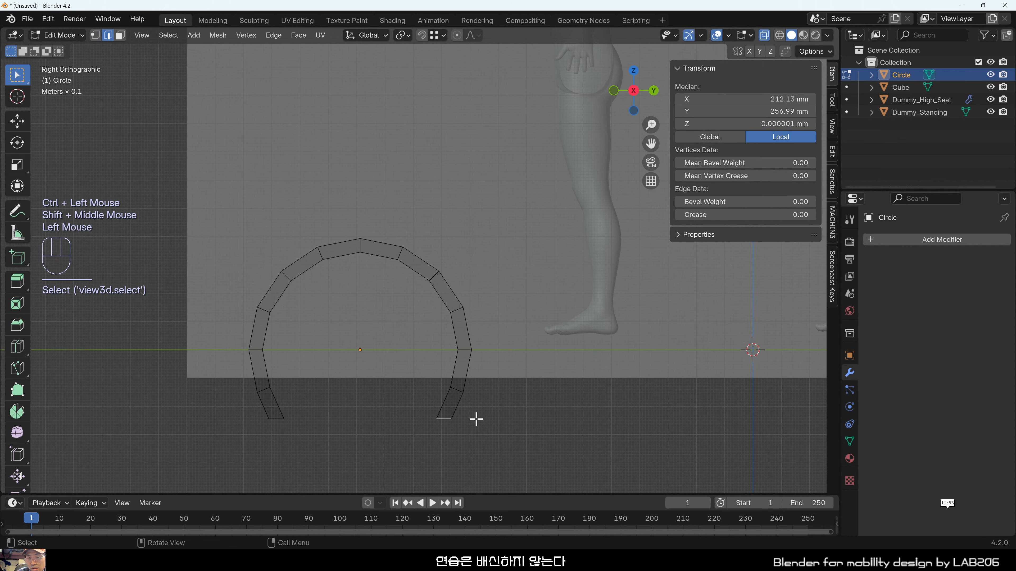
# Select the ring's outer edges from one open end to the other, extrude them and scale the new edges outward into a wider band.
pyautogui.keyDown('alt'); pyautogui.click(257, 404); pyautogui.keyUp('alt')
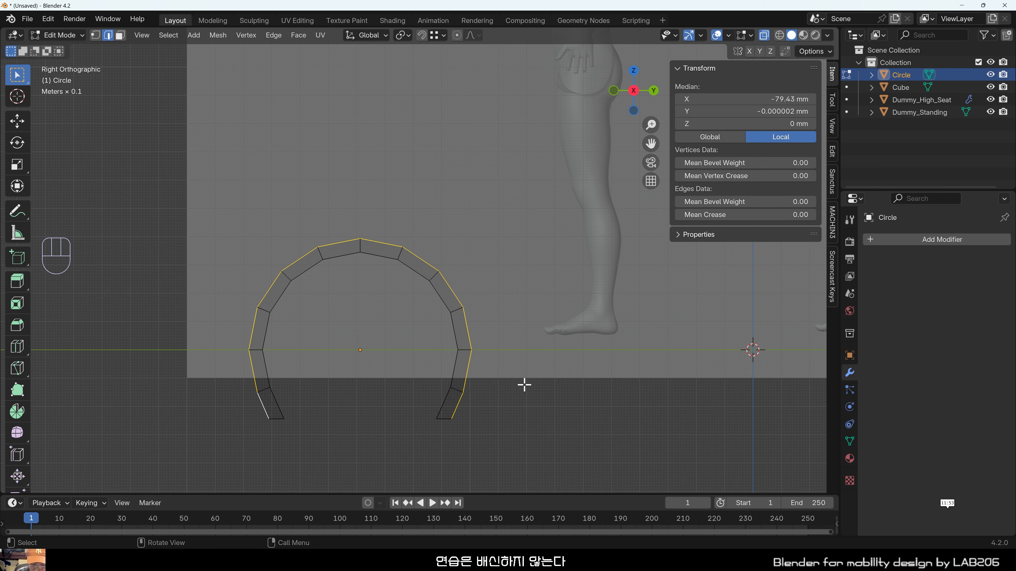
pyautogui.hotkey('alt', 'e')
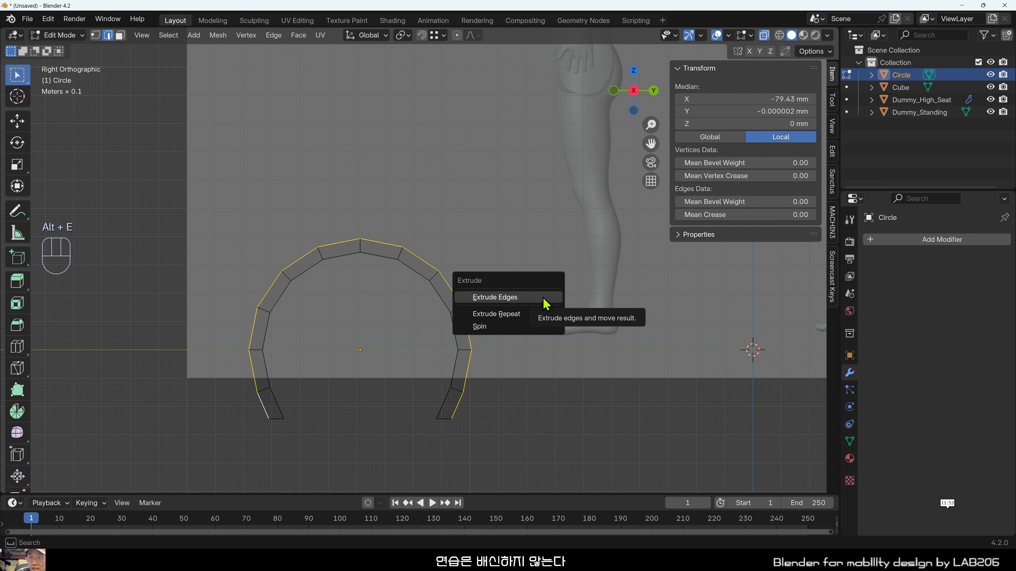
pyautogui.click(546, 304)
pyautogui.press('s')
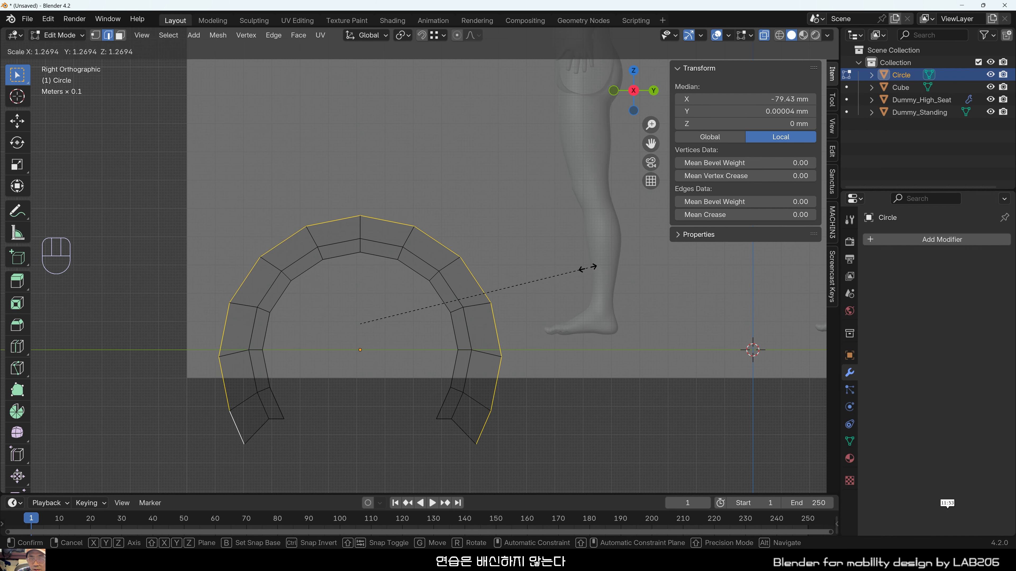
pyautogui.click(634, 296)
pyautogui.click(585, 403)
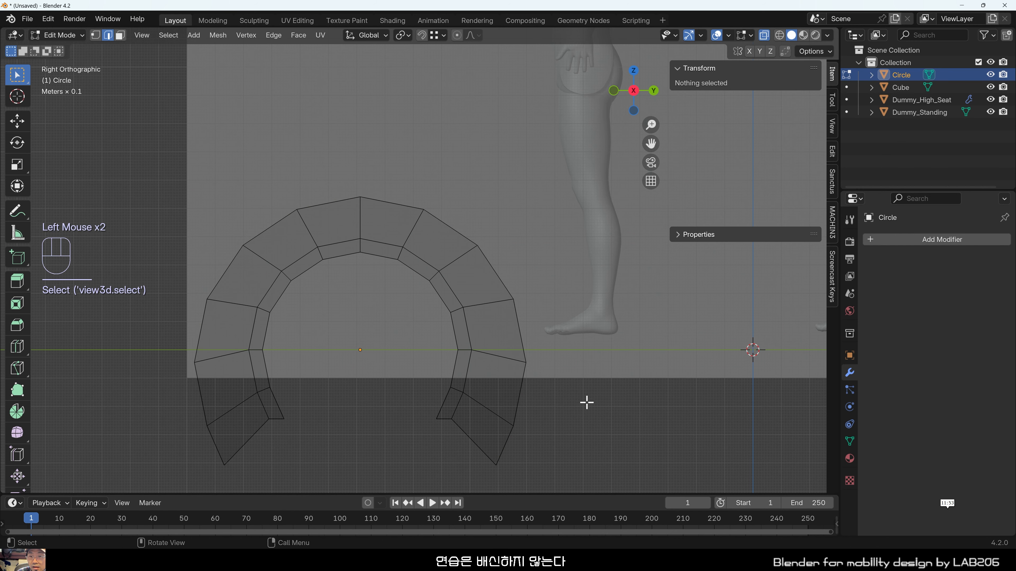
# In vertex selection mode, move the second-lowest outer vertex on each side along Z, snapping to the height of the adjacent middle-ring vertex.
pyautogui.keyDown('shift'); pyautogui.moveTo(497, 423); pyautogui.dragTo(552, 378, button='middle'); pyautogui.keyUp('shift')
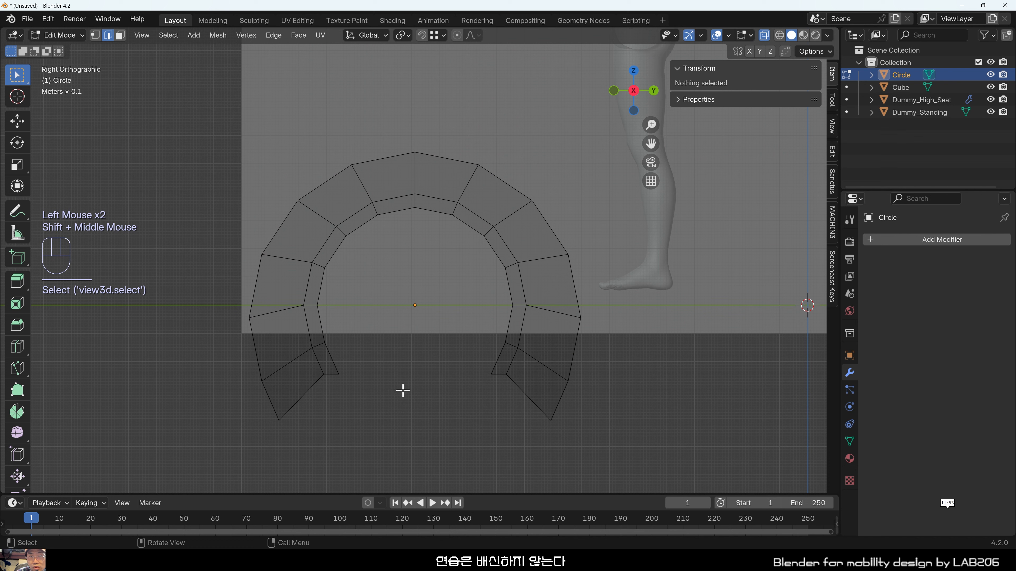
pyautogui.press('1')
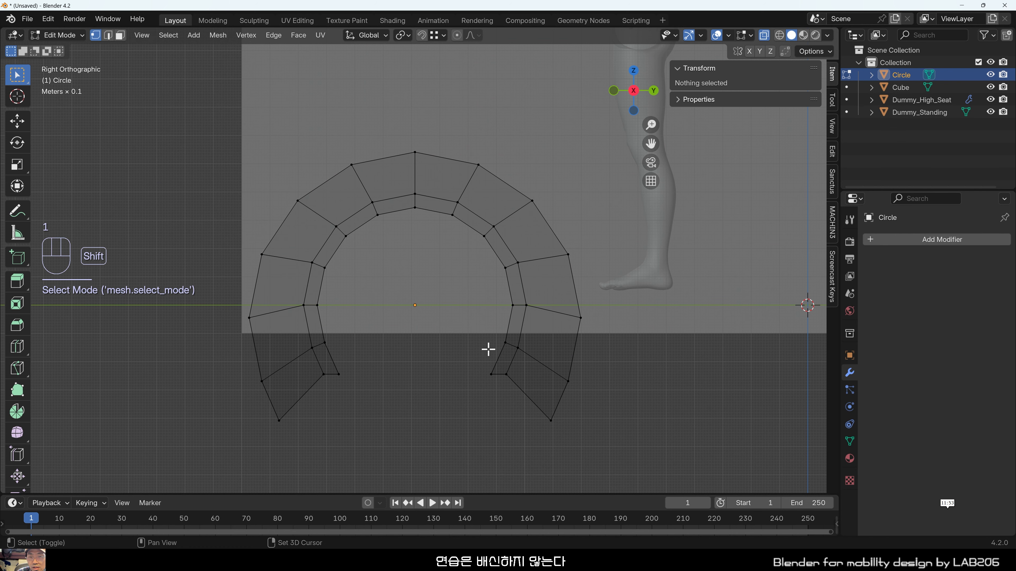
pyautogui.keyDown('shift'); pyautogui.moveTo(488, 347); pyautogui.dragTo(471, 384, button='middle'); pyautogui.keyUp('shift')
pyautogui.click(248, 408)
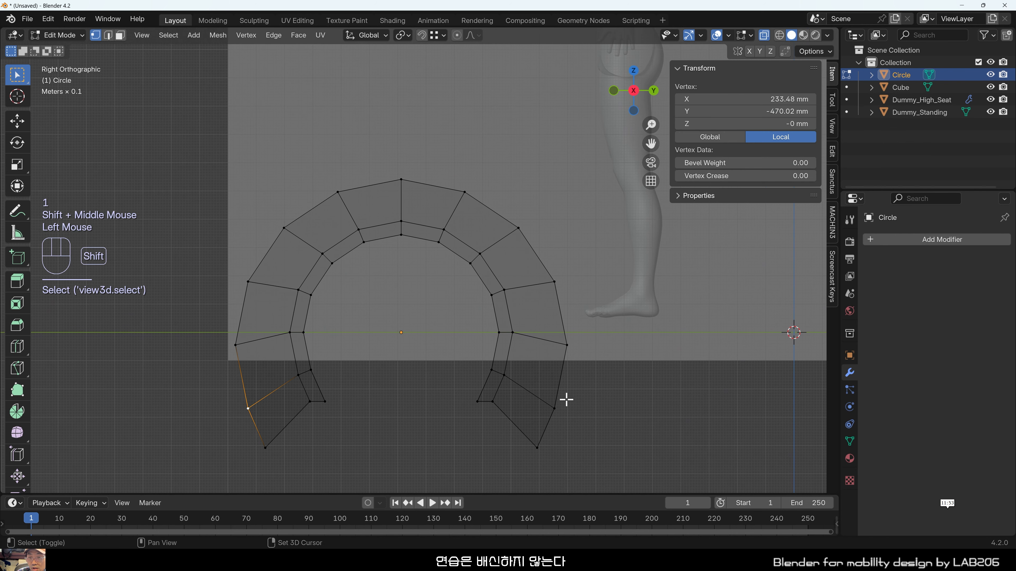
pyautogui.keyDown('shift'); pyautogui.click(554, 409); pyautogui.keyUp('shift')
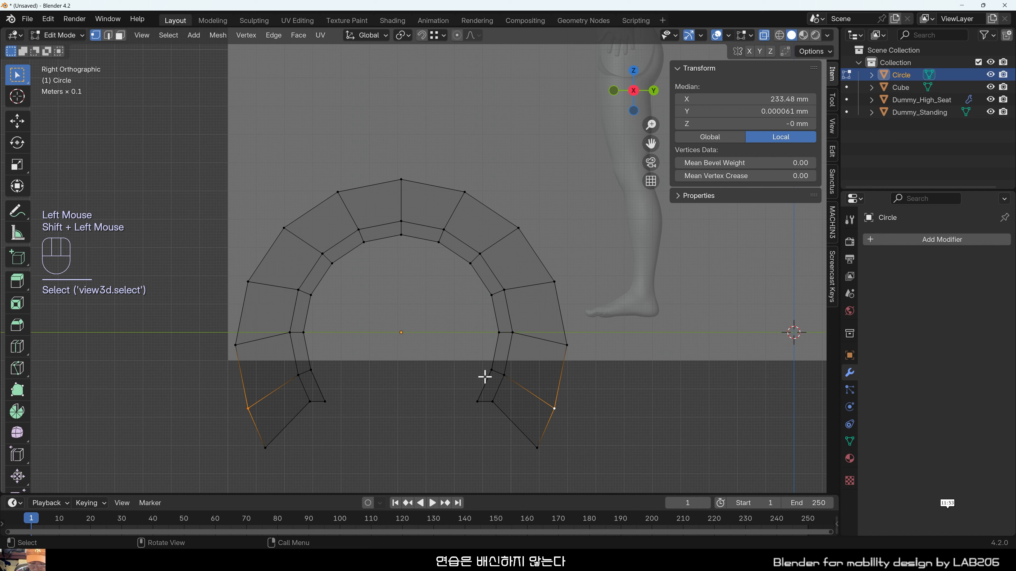
pyautogui.press('g')
pyautogui.press('z')
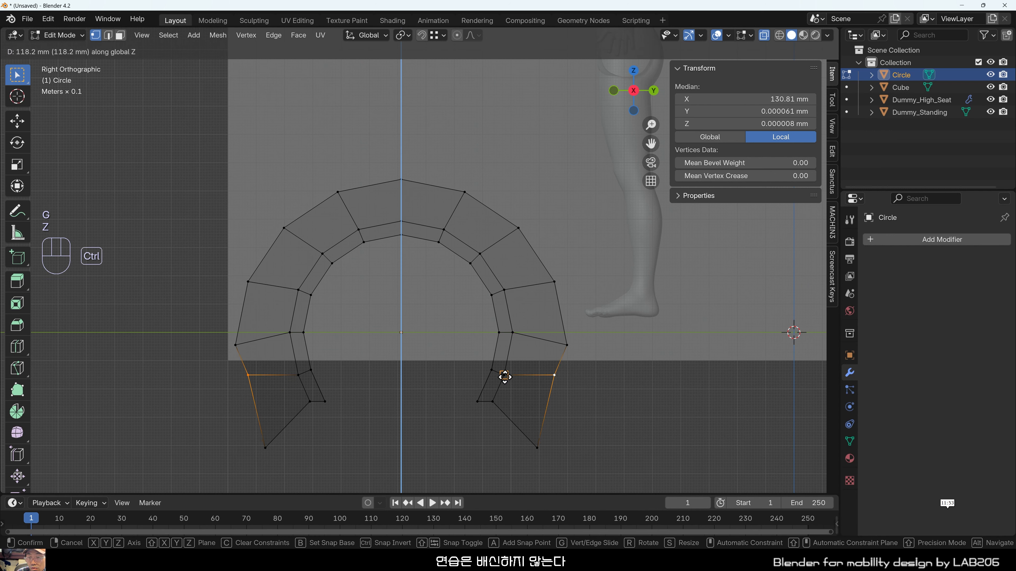
pyautogui.keyDown('ctrl'); pyautogui.click(505, 377); pyautogui.keyUp('ctrl')
pyautogui.click(515, 457)
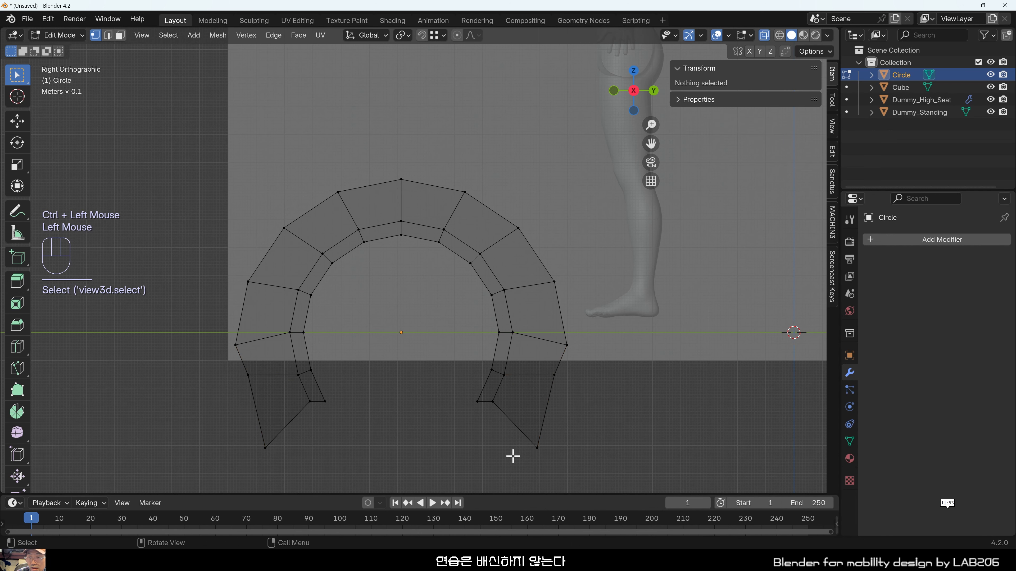
# Move the lowest outer vertex on each side along Z, snapping to the height of the inner end vertices.
pyautogui.moveTo(516, 456); pyautogui.dragTo(560, 438)
pyautogui.keyDown('shift'); pyautogui.click(265, 447); pyautogui.keyUp('shift')
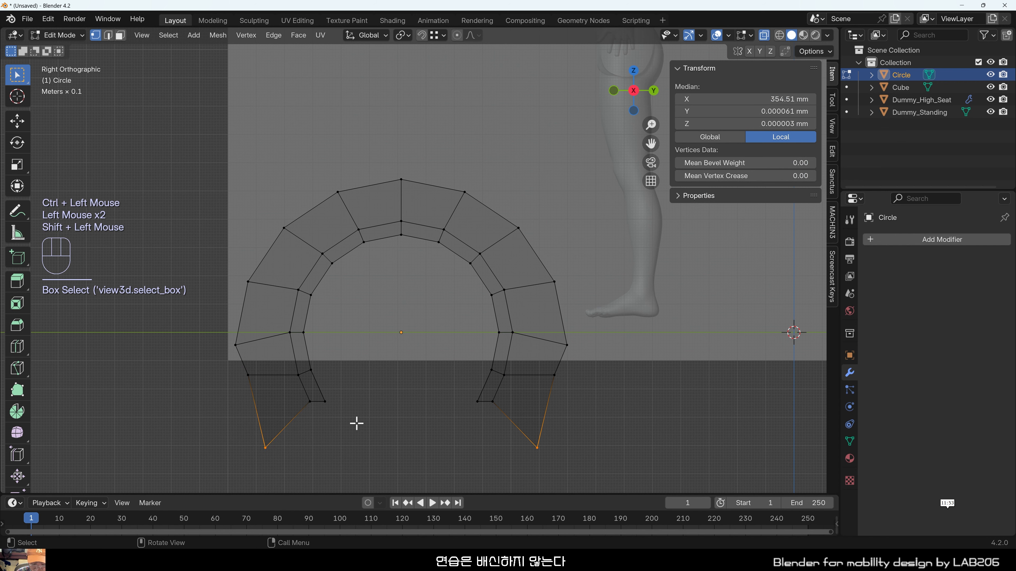
pyautogui.press('g')
pyautogui.press('z')
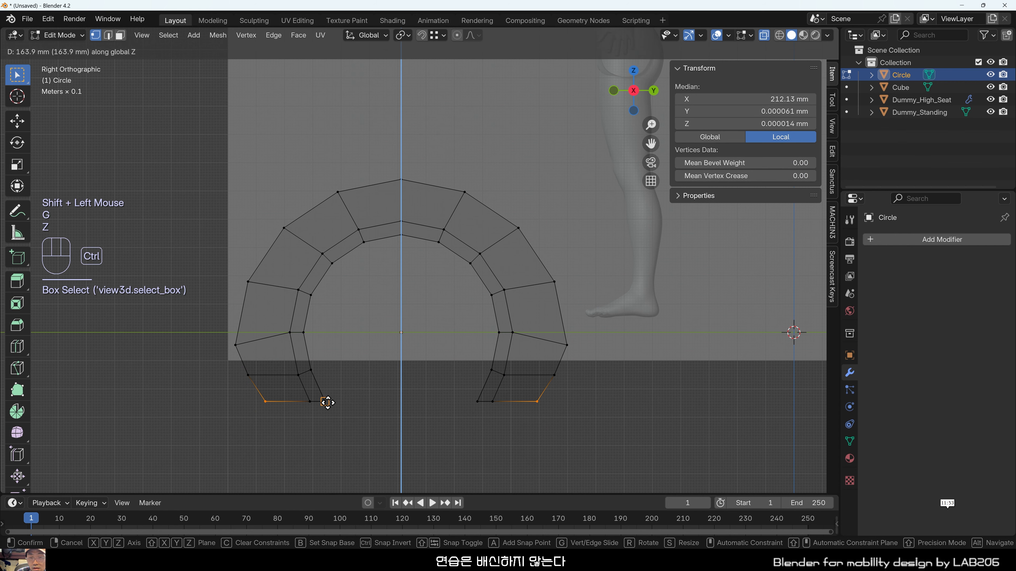
pyautogui.keyDown('ctrl'); pyautogui.click(327, 403); pyautogui.keyUp('ctrl')
pyautogui.click(426, 457)
# Move the widest outer vertex on each side along Z, snapping to the height of the neighbouring middle-ring vertex.
pyautogui.keyDown('shift'); pyautogui.moveTo(439, 378); pyautogui.dragTo(427, 420, button='middle'); pyautogui.keyUp('shift')
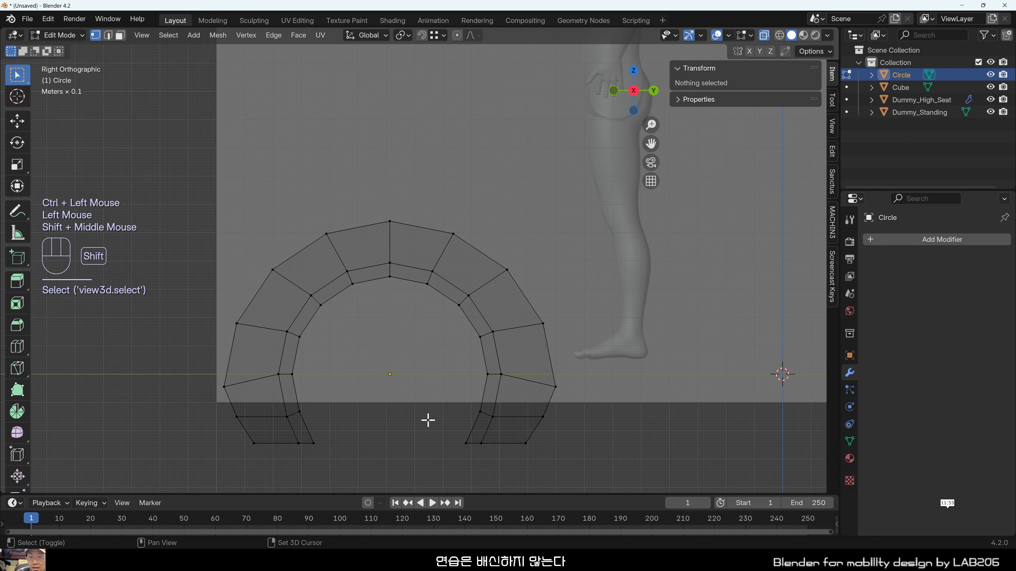
pyautogui.moveTo(536, 377); pyautogui.dragTo(585, 409)
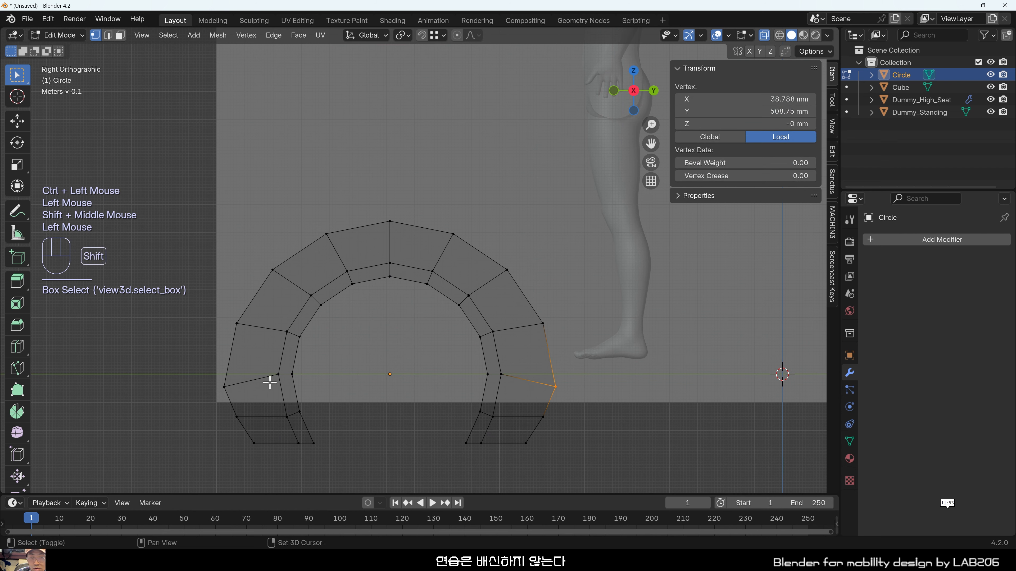
pyautogui.keyDown('shift'); pyautogui.moveTo(220, 404); pyautogui.dragTo(254, 408); pyautogui.keyUp('shift')
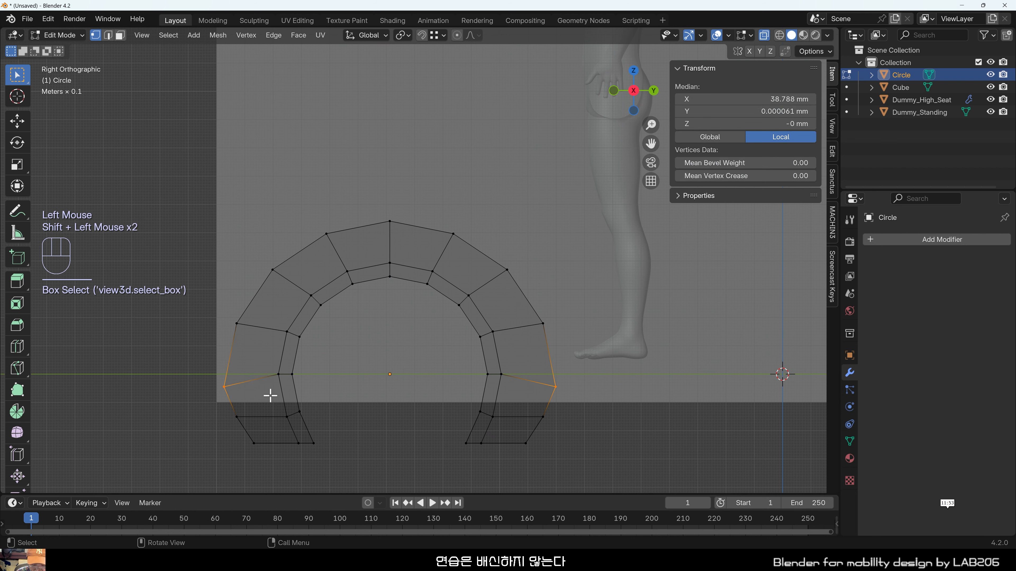
pyautogui.press('g')
pyautogui.press('z')
pyautogui.keyDown('ctrl'); pyautogui.click(276, 378); pyautogui.keyUp('ctrl')
pyautogui.click(619, 432)
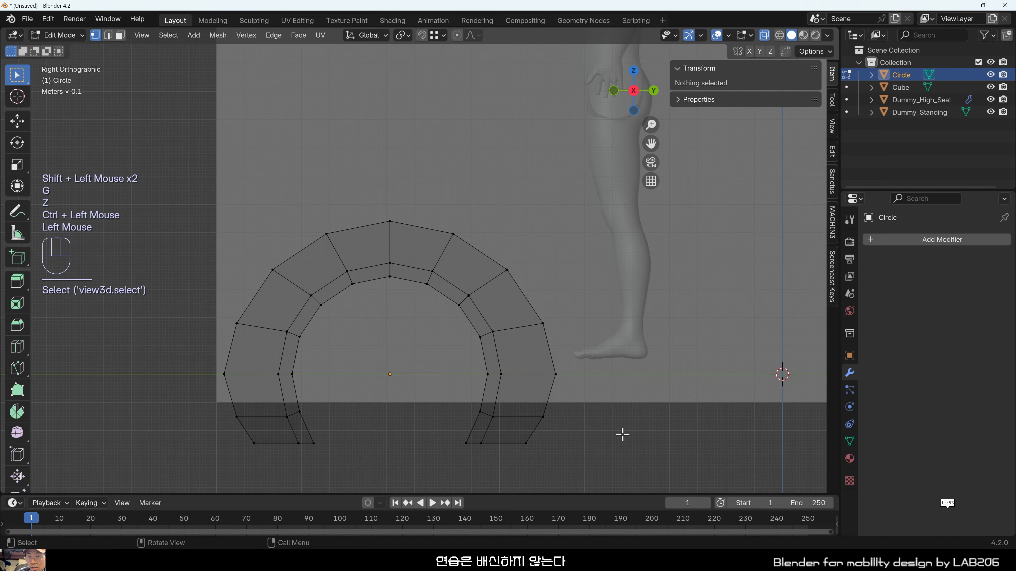
# Move the topmost outer vertex about 44.6 mm down along Z, snapping it level with the outer vertices beside it.
pyautogui.keyDown('shift'); pyautogui.moveTo(407, 250); pyautogui.dragTo(399, 272, button='middle'); pyautogui.keyUp('shift')
pyautogui.scroll(1, 396, 273)
pyautogui.moveTo(339, 208); pyautogui.dragTo(392, 262)
pyautogui.press('g')
pyautogui.press('z')
pyautogui.keyDown('ctrl'); pyautogui.click(454, 256); pyautogui.keyUp('ctrl')
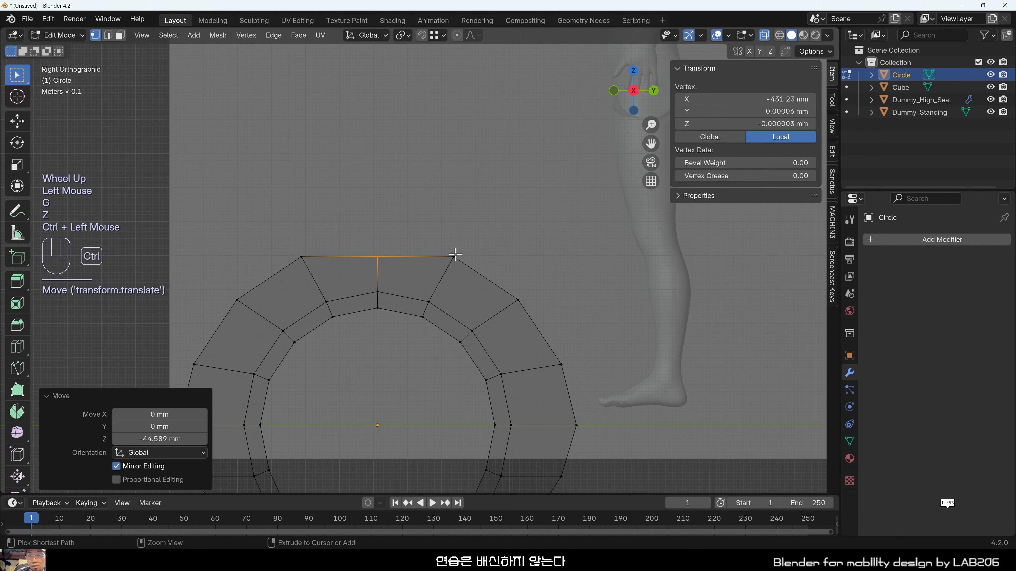
pyautogui.click(420, 270)
# In edge selection mode, select the five outer edges on the +Y side and extrude them about 546 mm along Y.
pyautogui.keyDown('shift'); pyautogui.moveTo(419, 270); pyautogui.dragTo(498, 216, button='middle'); pyautogui.keyUp('shift')
pyautogui.keyDown('shift'); pyautogui.moveTo(656, 264); pyautogui.dragTo(375, 225, button='middle'); pyautogui.keyUp('shift')
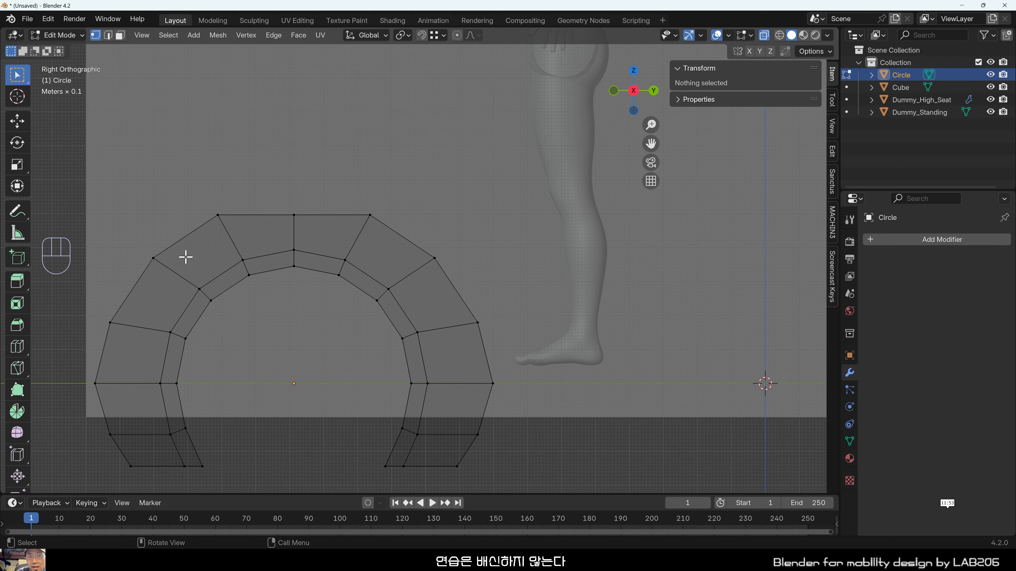
pyautogui.keyDown('shift'); pyautogui.moveTo(495, 329); pyautogui.dragTo(469, 311, button='middle'); pyautogui.keyUp('shift')
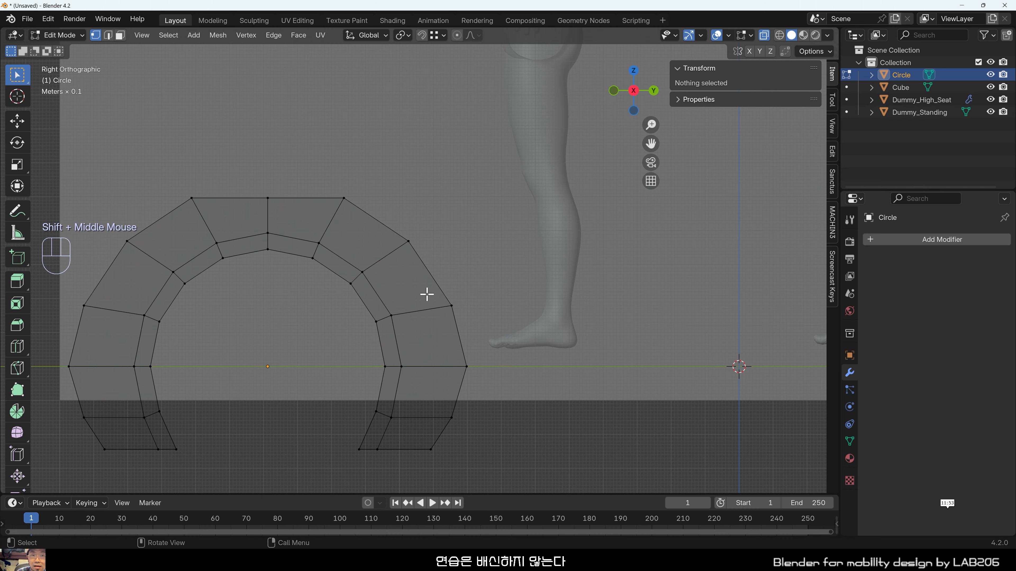
pyautogui.keyDown('shift'); pyautogui.moveTo(412, 261); pyautogui.dragTo(461, 268, button='middle'); pyautogui.keyUp('shift')
pyautogui.press('2')
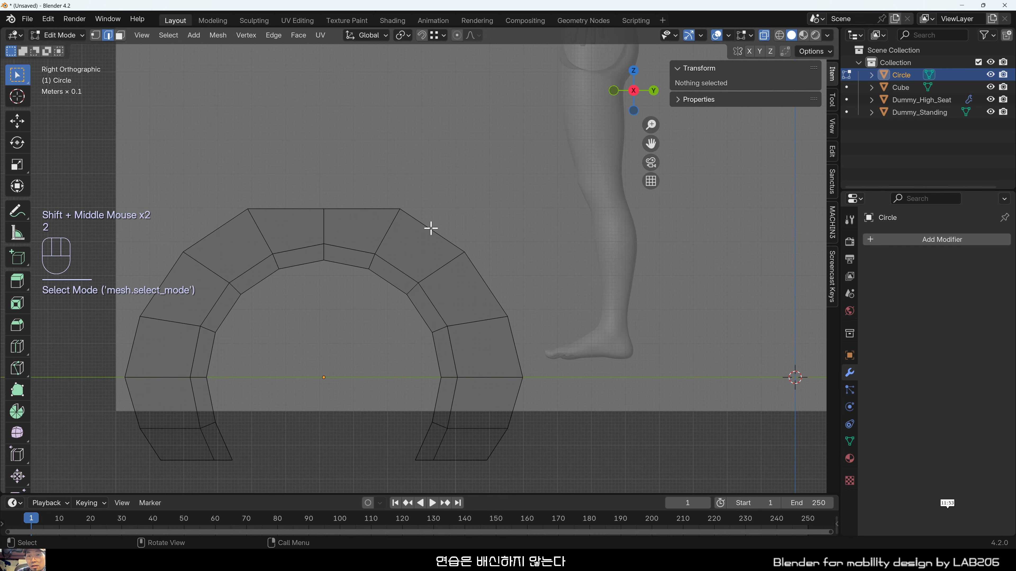
pyautogui.click(431, 229)
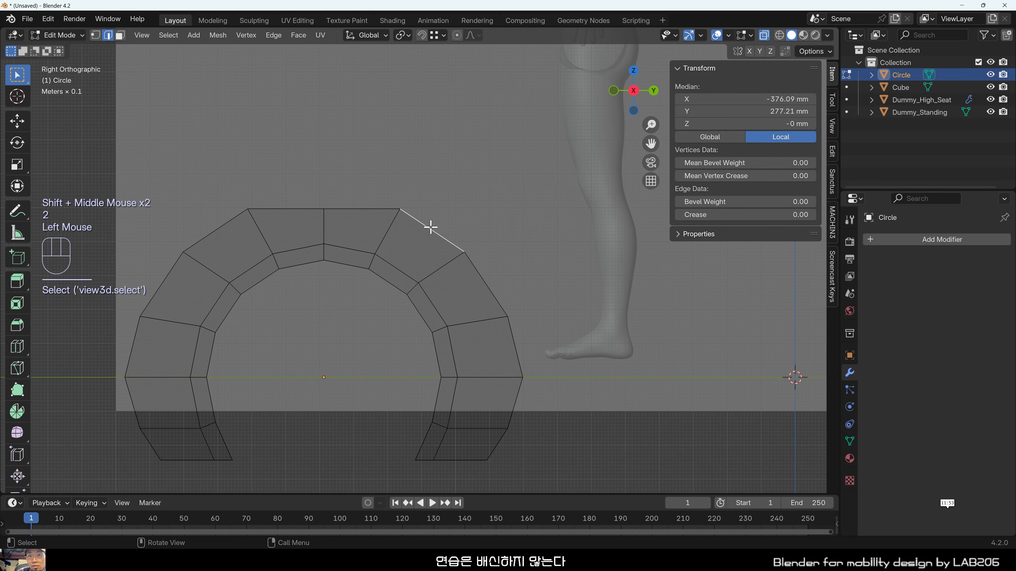
pyautogui.keyDown('shift'); pyautogui.click(500, 291); pyautogui.keyUp('shift')
pyautogui.keyDown('shift'); pyautogui.click(516, 360); pyautogui.keyUp('shift')
pyautogui.keyDown('shift'); pyautogui.click(508, 416); pyautogui.keyUp('shift')
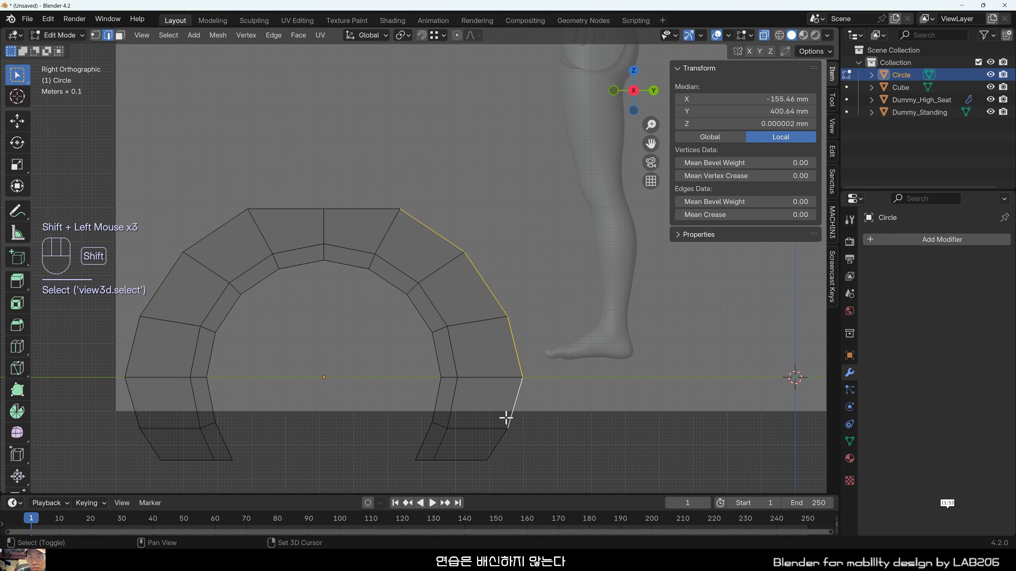
pyautogui.keyDown('shift'); pyautogui.click(501, 441); pyautogui.keyUp('shift')
pyautogui.keyDown('shift'); pyautogui.moveTo(544, 388); pyautogui.dragTo(444, 382, button='middle'); pyautogui.keyUp('shift')
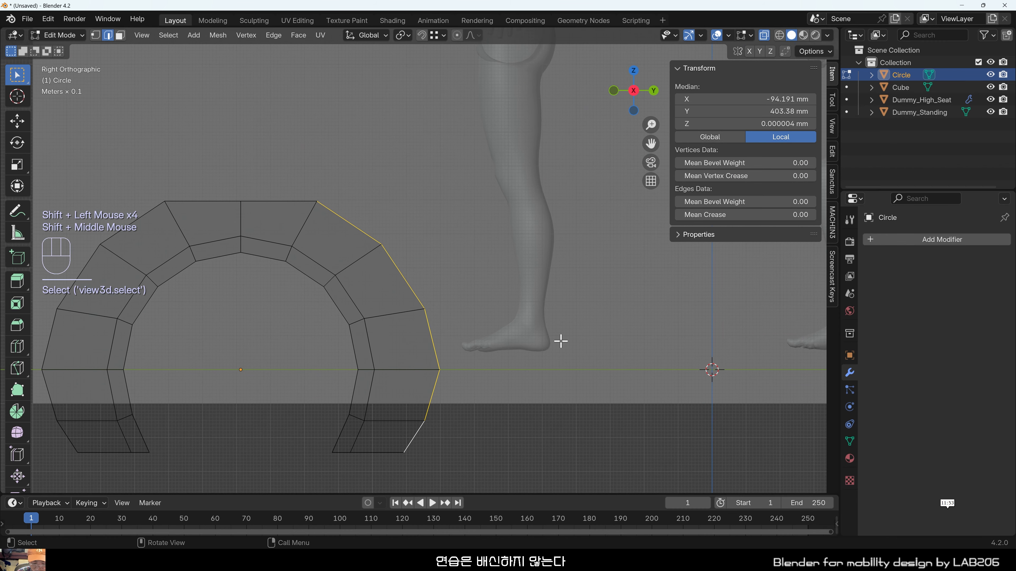
pyautogui.press('e')
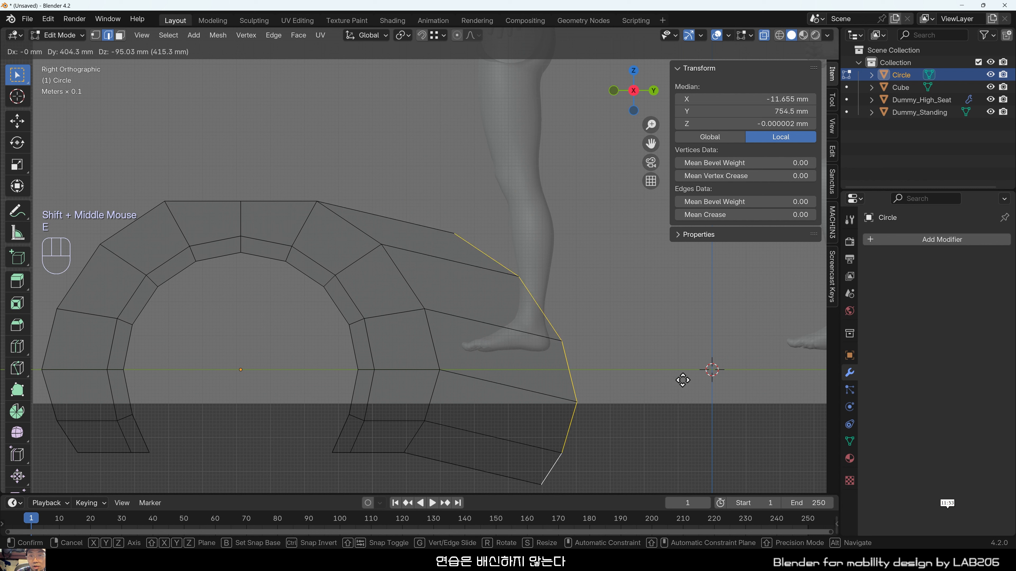
pyautogui.press('y')
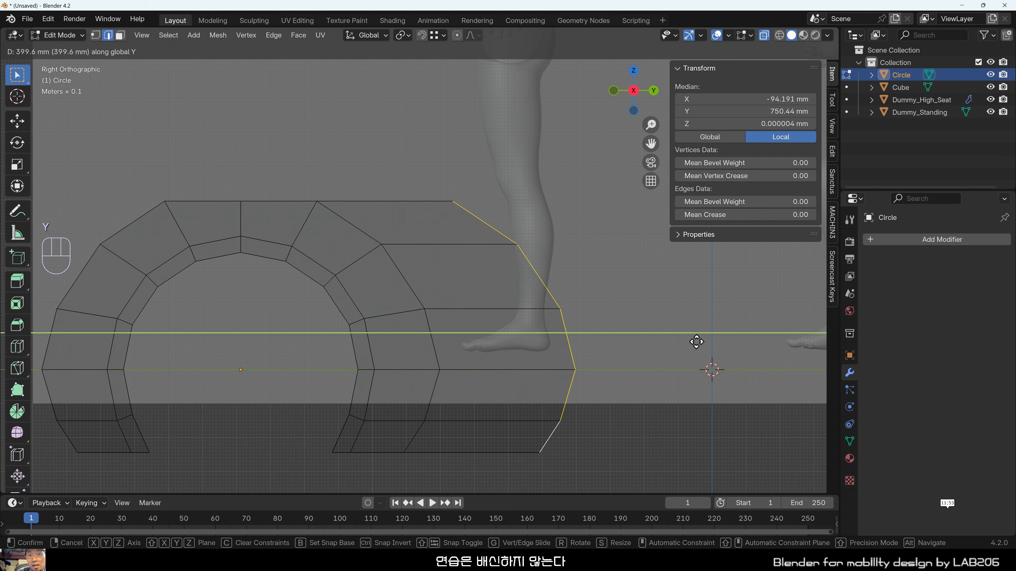
pyautogui.click(744, 342)
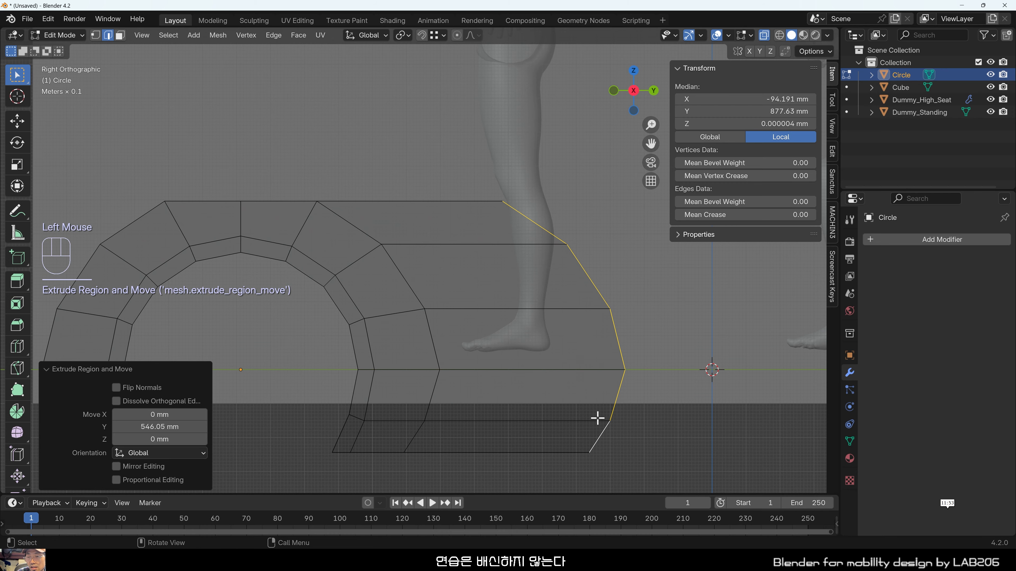
# Switch to vertex selection mode and flatten the extruded end into a straight vertical line by scaling it to 0 along Y.
pyautogui.keyDown('shift'); pyautogui.moveTo(598, 418); pyautogui.dragTo(507, 410, button='middle'); pyautogui.keyUp('shift')
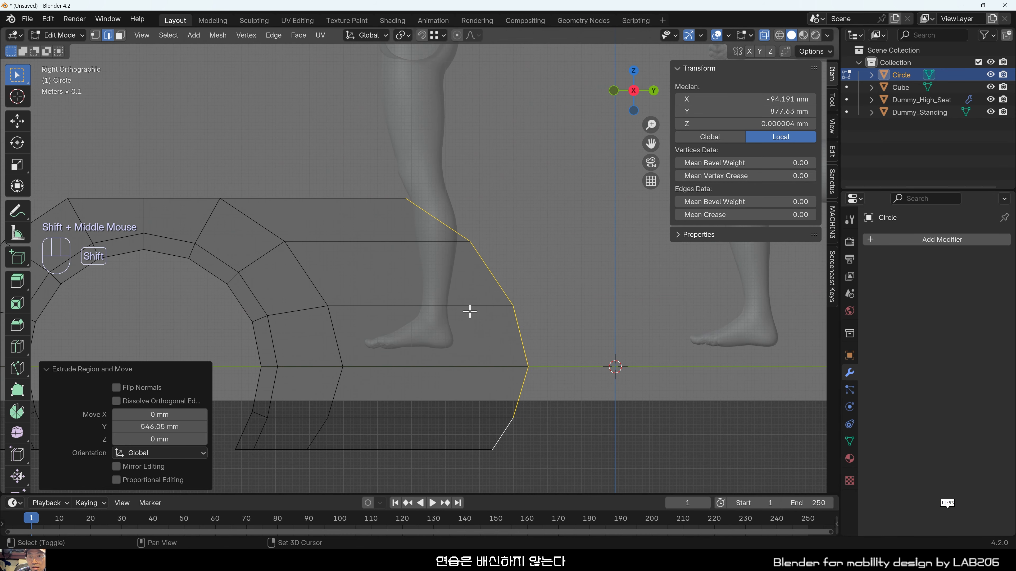
pyautogui.keyDown('shift'); pyautogui.moveTo(469, 312); pyautogui.dragTo(392, 279, button='middle'); pyautogui.keyUp('shift')
pyautogui.keyDown('shift'); pyautogui.moveTo(494, 290); pyautogui.dragTo(438, 293, button='middle'); pyautogui.keyUp('shift')
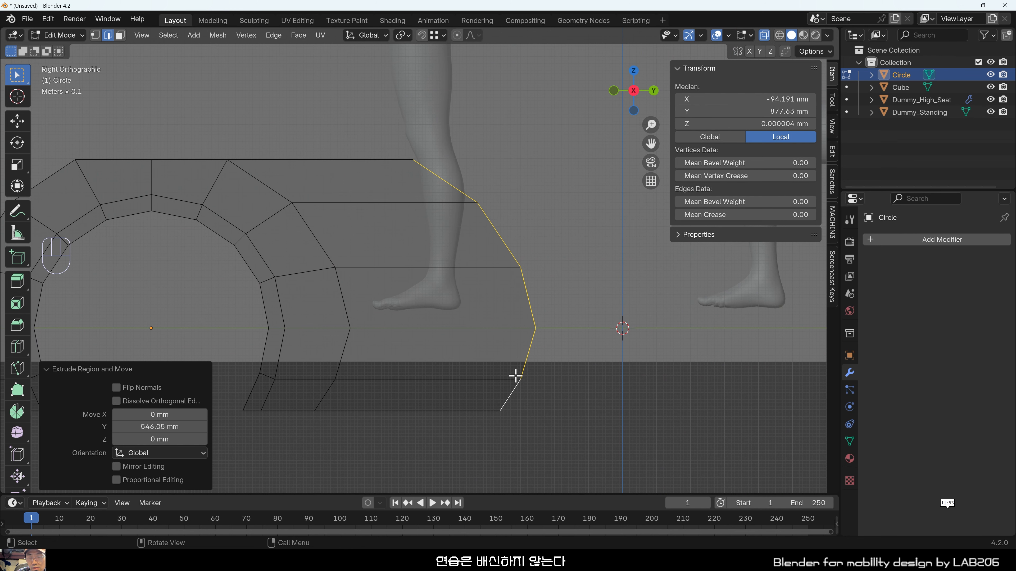
pyautogui.keyDown('shift'); pyautogui.moveTo(524, 333); pyautogui.dragTo(435, 356, button='middle'); pyautogui.keyUp('shift')
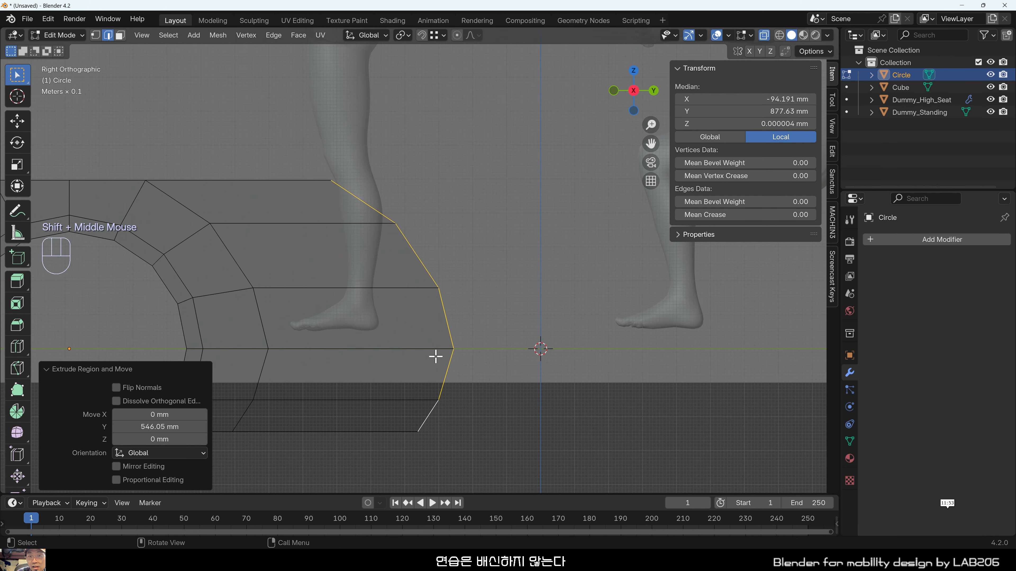
pyautogui.press('1')
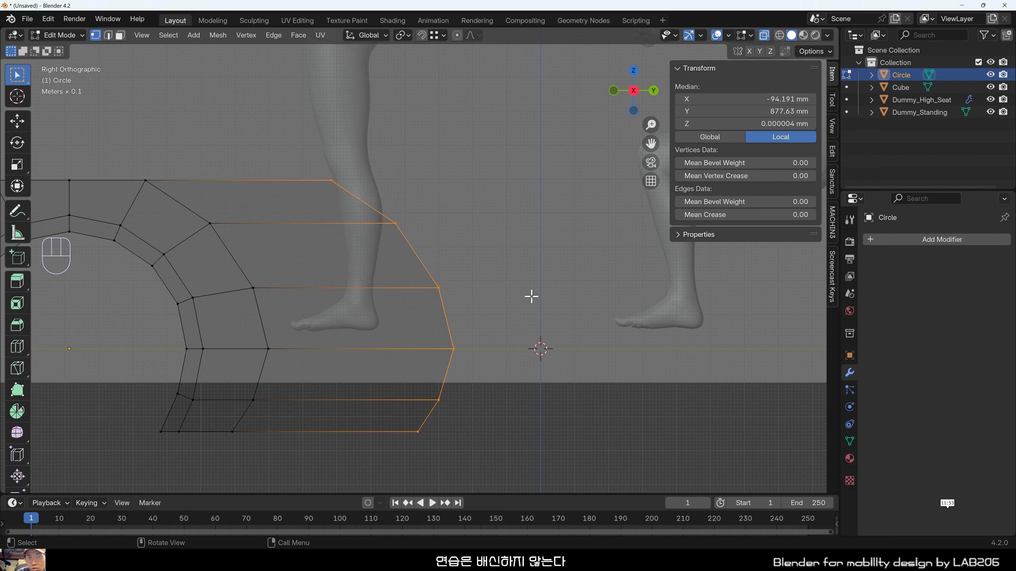
pyautogui.press('s')
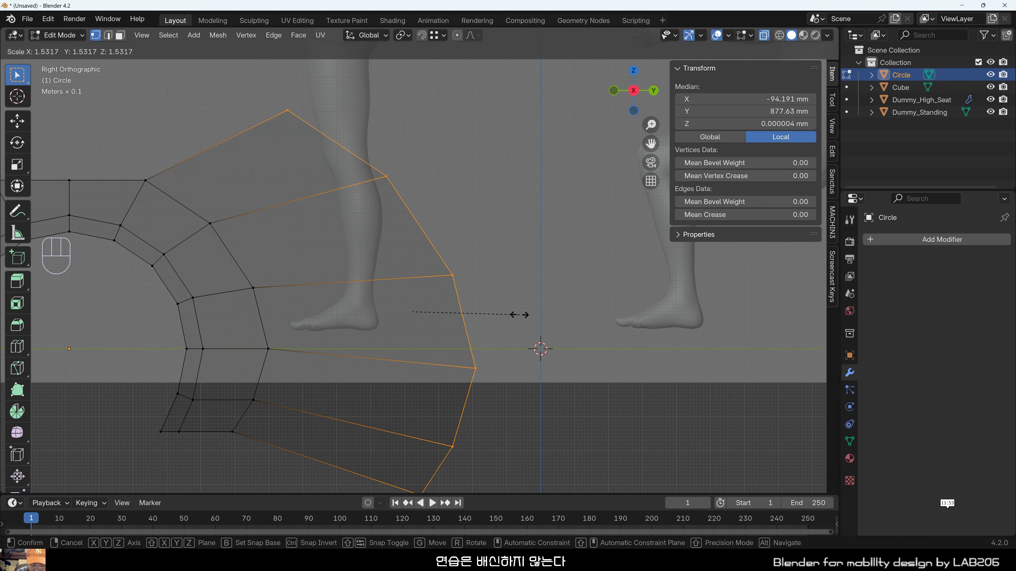
pyautogui.press('y')
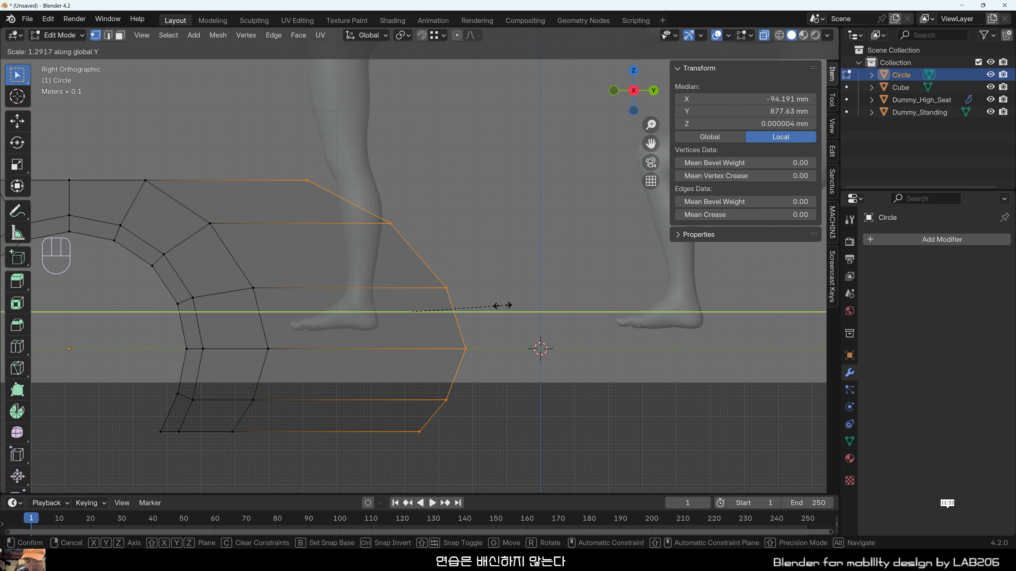
pyautogui.press('KP_0')
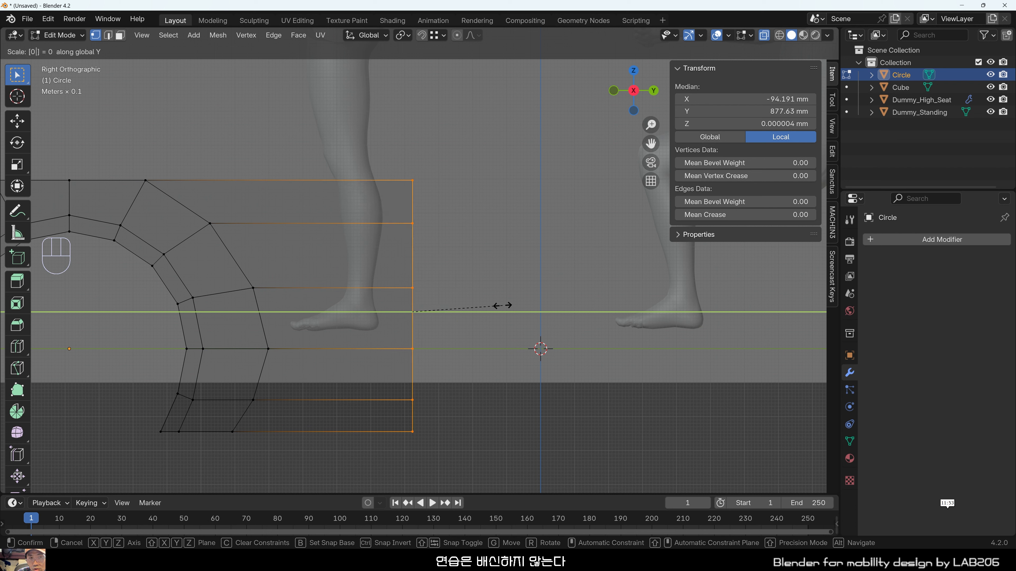
pyautogui.press('KP_Enter')
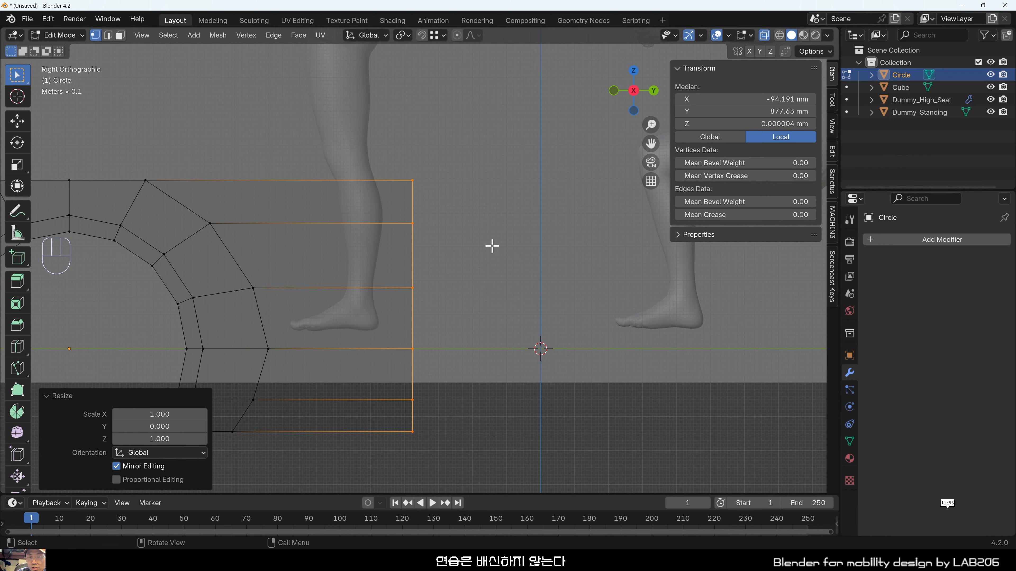
pyautogui.keyDown('shift'); pyautogui.moveTo(452, 282); pyautogui.dragTo(582, 310, button='middle'); pyautogui.keyUp('shift')
pyautogui.click(476, 166)
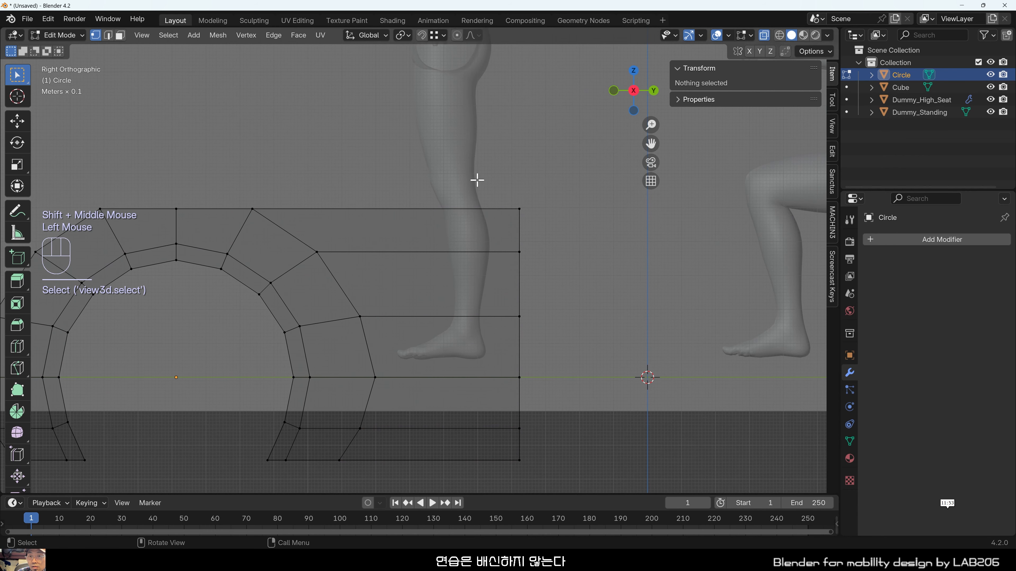
# Select the vertices of the straight end line on the +Y side and set their median global Y to 0.
pyautogui.moveTo(477, 165); pyautogui.dragTo(569, 478)
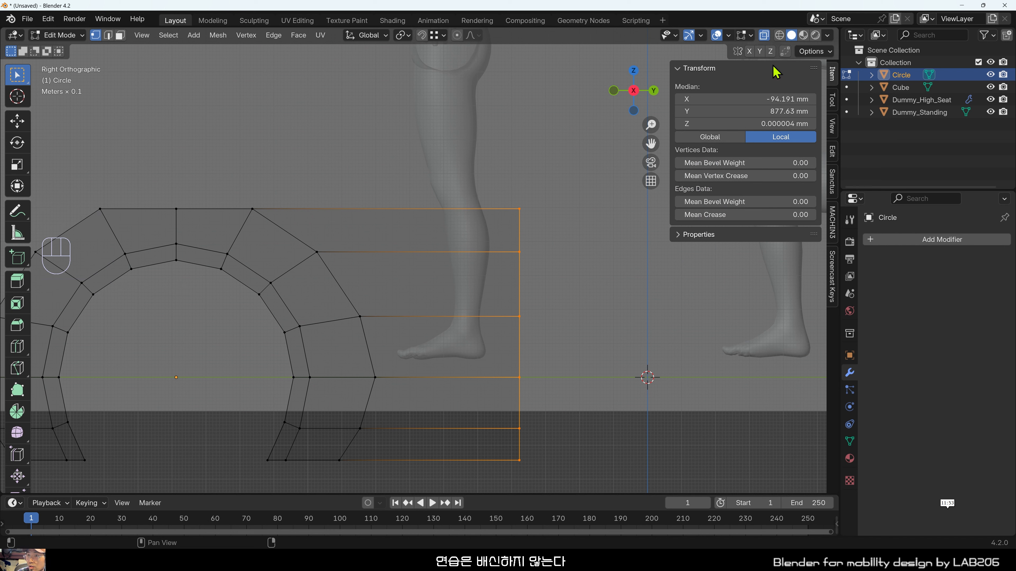
pyautogui.click(832, 76)
pyautogui.click(695, 139)
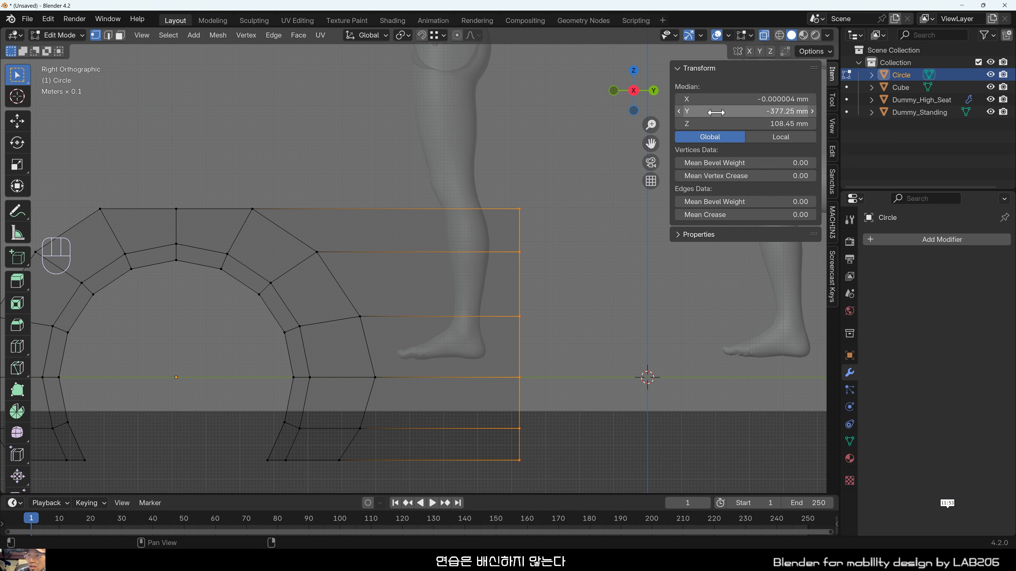
pyautogui.click(729, 113)
pyautogui.write('0')
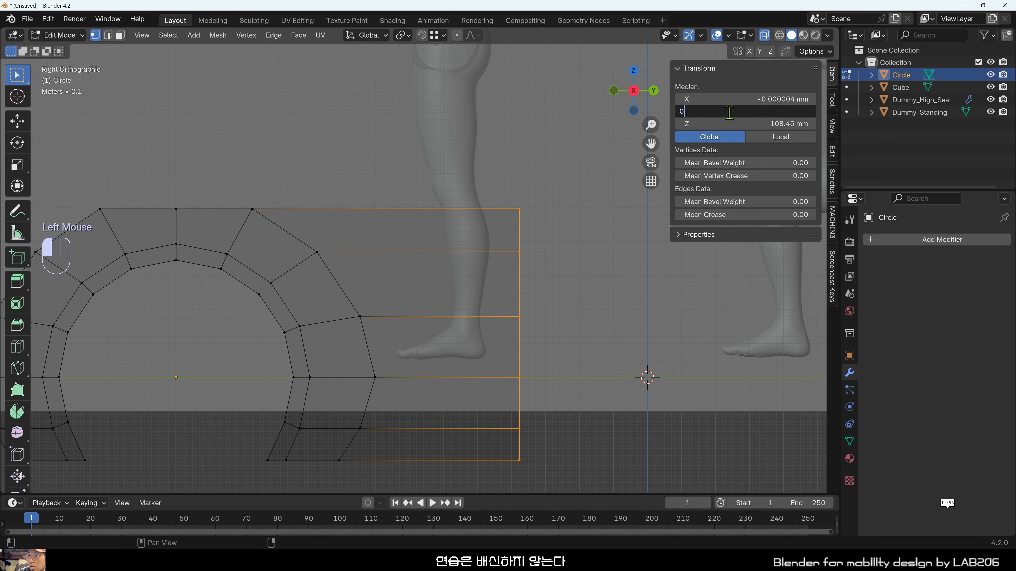
pyautogui.press('Return')
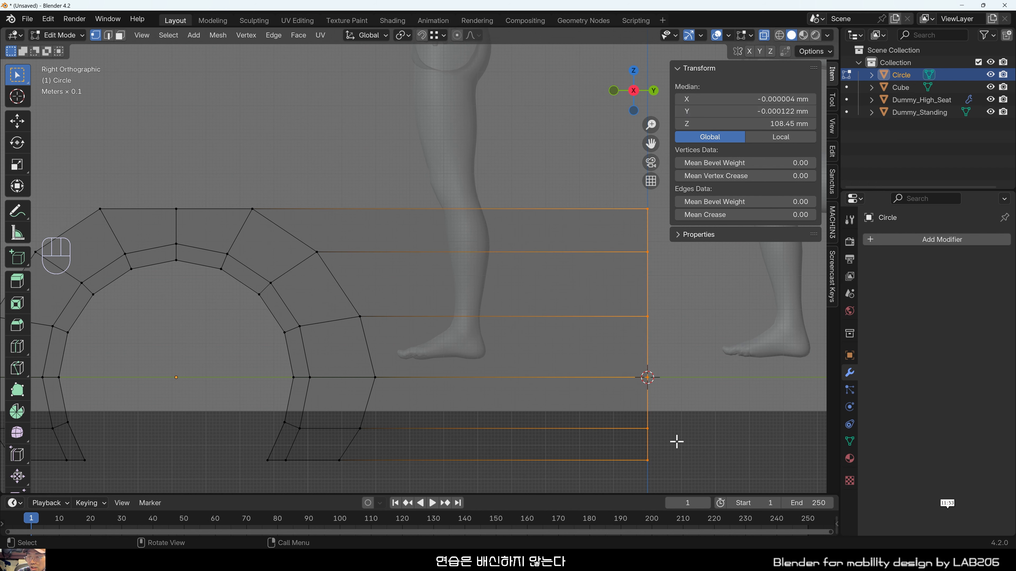
pyautogui.click(675, 358)
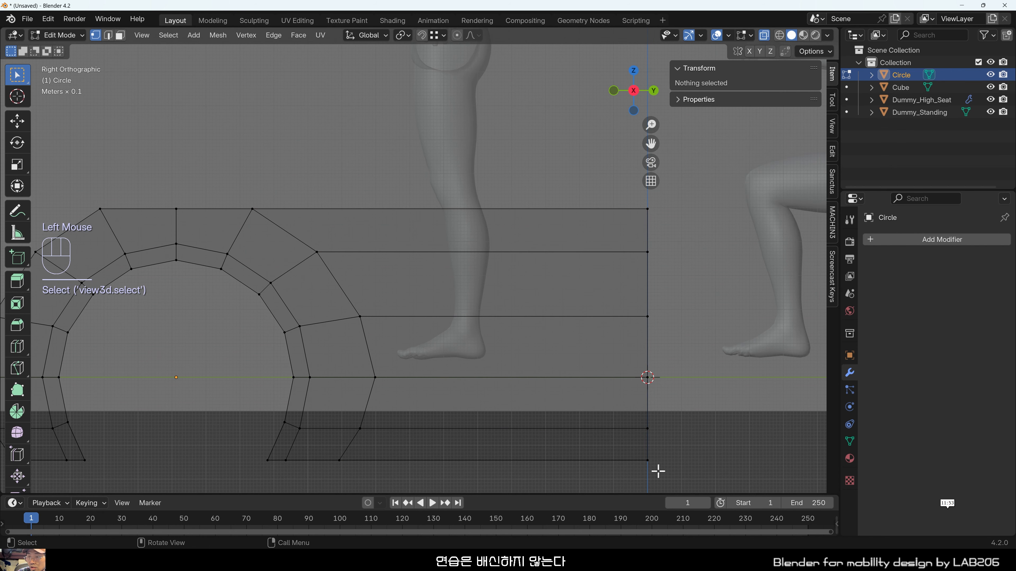
pyautogui.moveTo(599, 168); pyautogui.dragTo(721, 413)
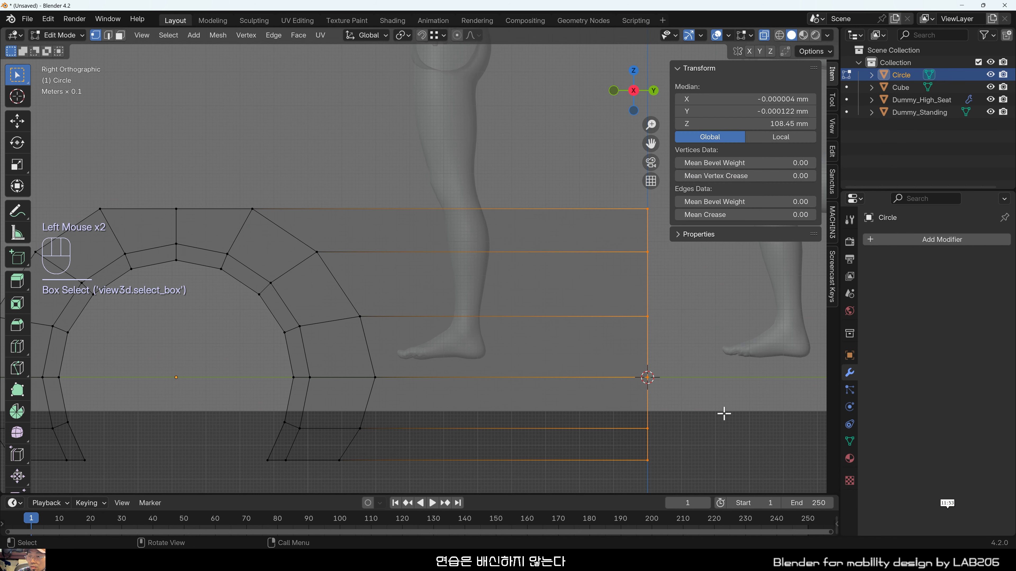
pyautogui.click(721, 413)
# In edge selection mode, select the five outer edges on the arch's -Y side and extrude them about 234 mm along -Y.
pyautogui.scroll(-3, 523, 300)
pyautogui.scroll(1, 204, 290)
pyautogui.keyDown('shift'); pyautogui.moveTo(204, 290); pyautogui.dragTo(390, 307, button='middle'); pyautogui.keyUp('shift')
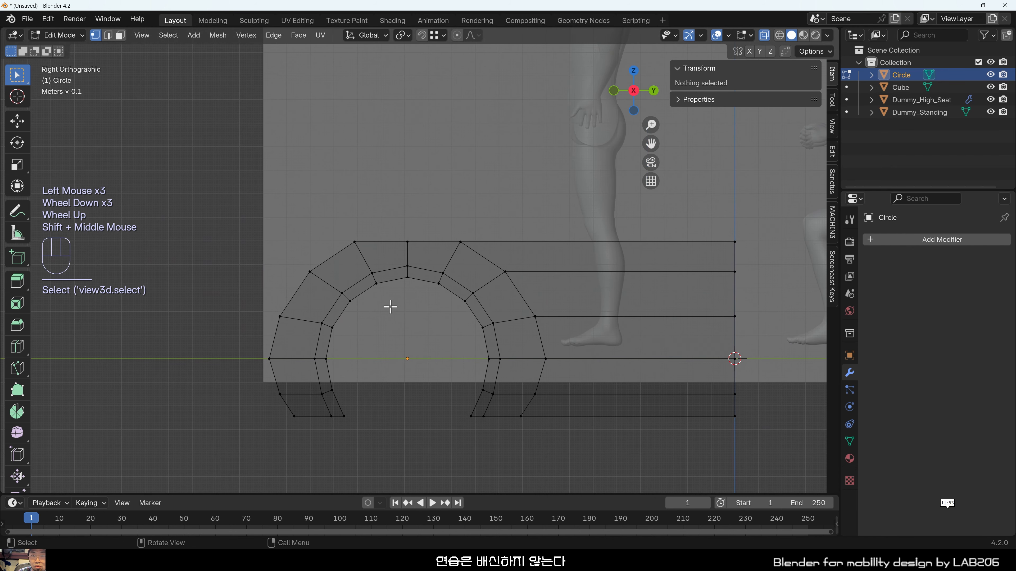
pyautogui.click(330, 264)
pyautogui.press('2')
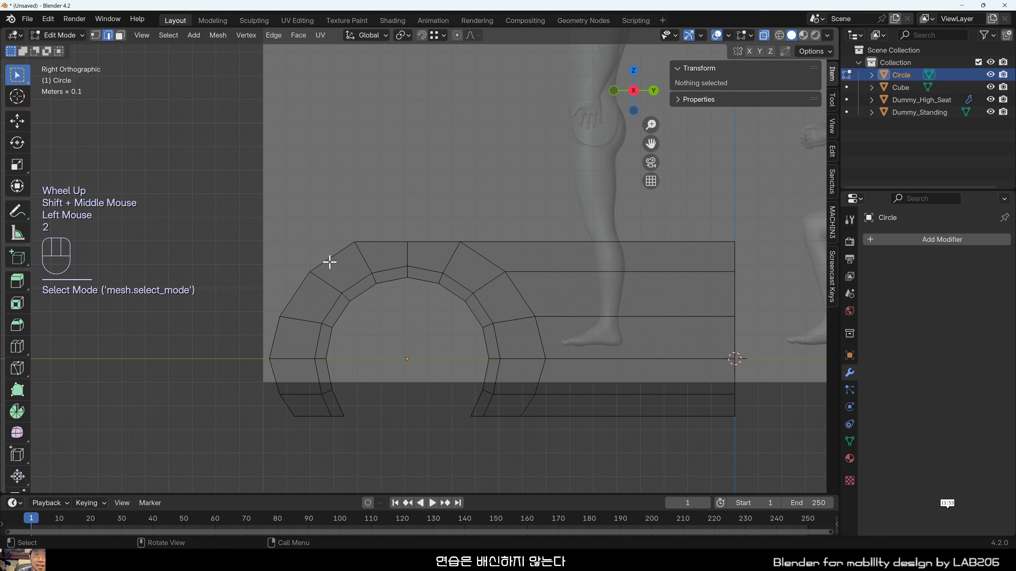
pyautogui.click(329, 262)
pyautogui.keyDown('shift'); pyautogui.click(295, 296); pyautogui.keyUp('shift')
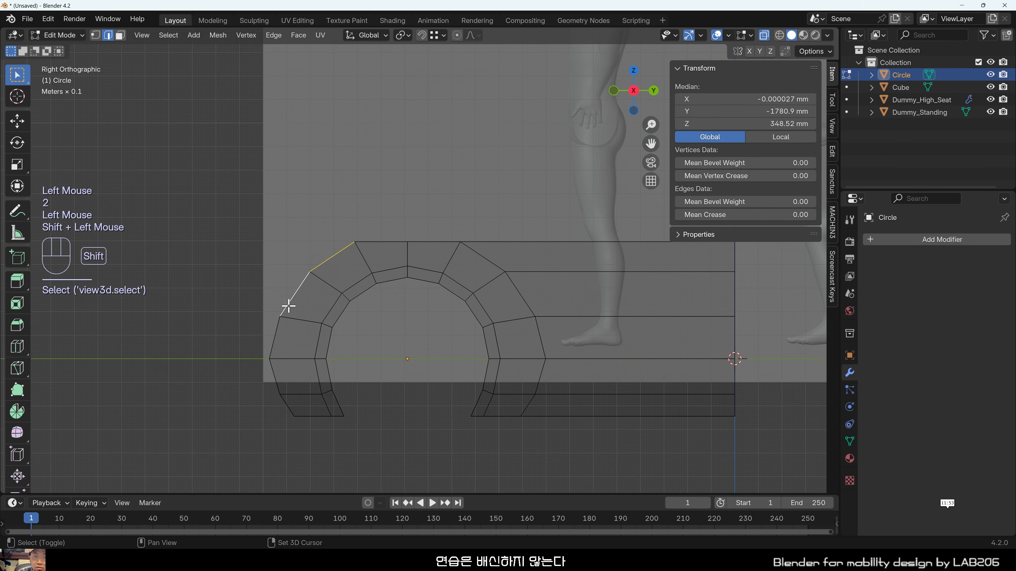
pyautogui.keyDown('shift'); pyautogui.click(276, 349); pyautogui.keyUp('shift')
pyautogui.keyDown('shift'); pyautogui.click(275, 377); pyautogui.keyUp('shift')
pyautogui.keyDown('shift'); pyautogui.click(288, 405); pyautogui.keyUp('shift')
pyautogui.keyDown('shift'); pyautogui.moveTo(376, 370); pyautogui.dragTo(473, 374, button='middle'); pyautogui.keyUp('shift')
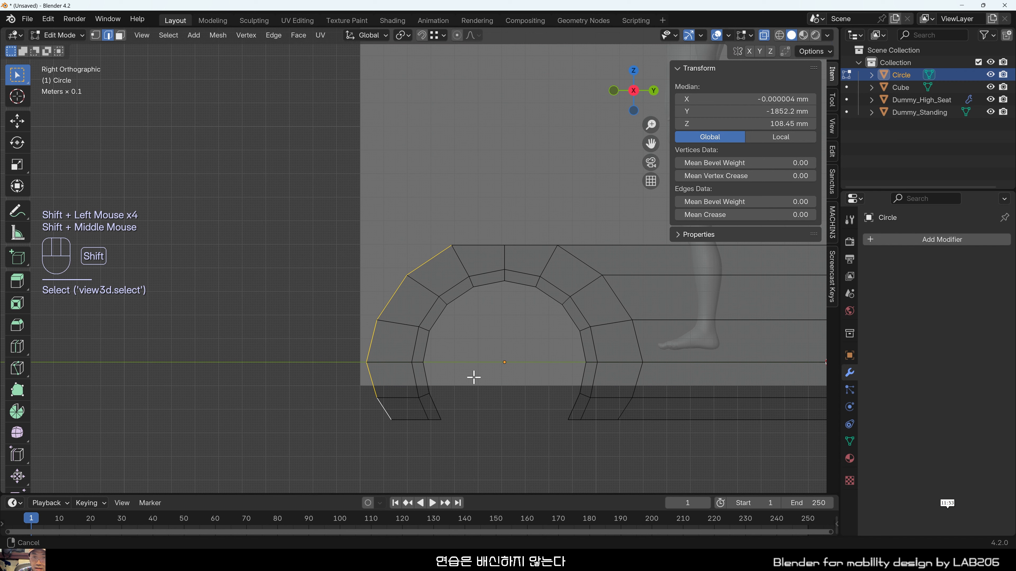
pyautogui.press('e')
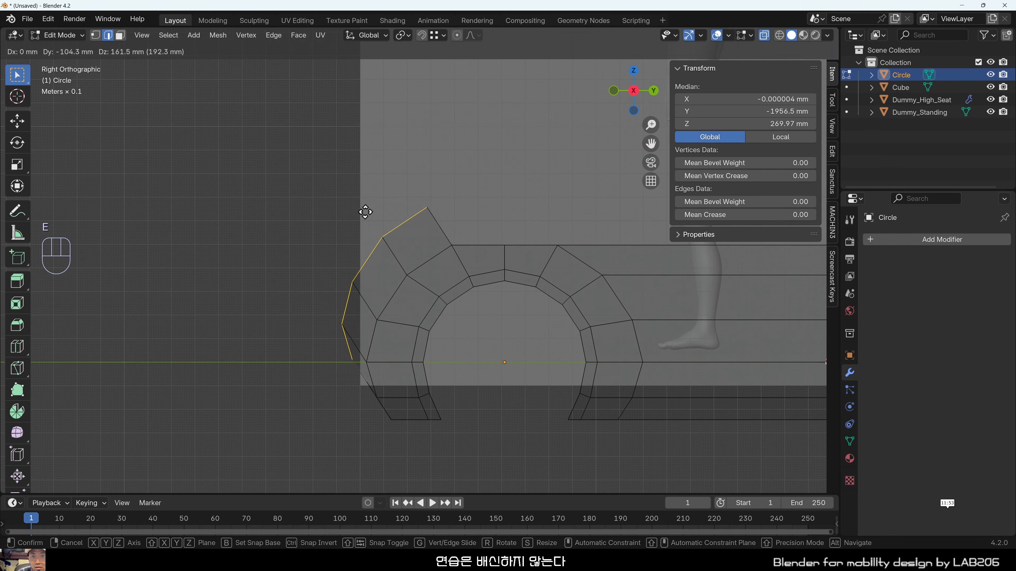
pyautogui.press('y')
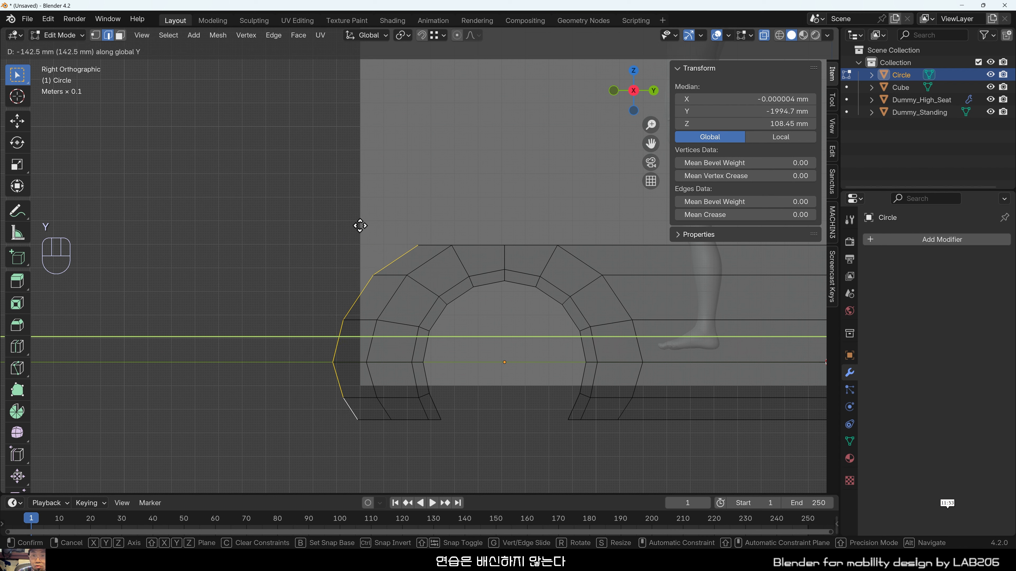
pyautogui.click(338, 226)
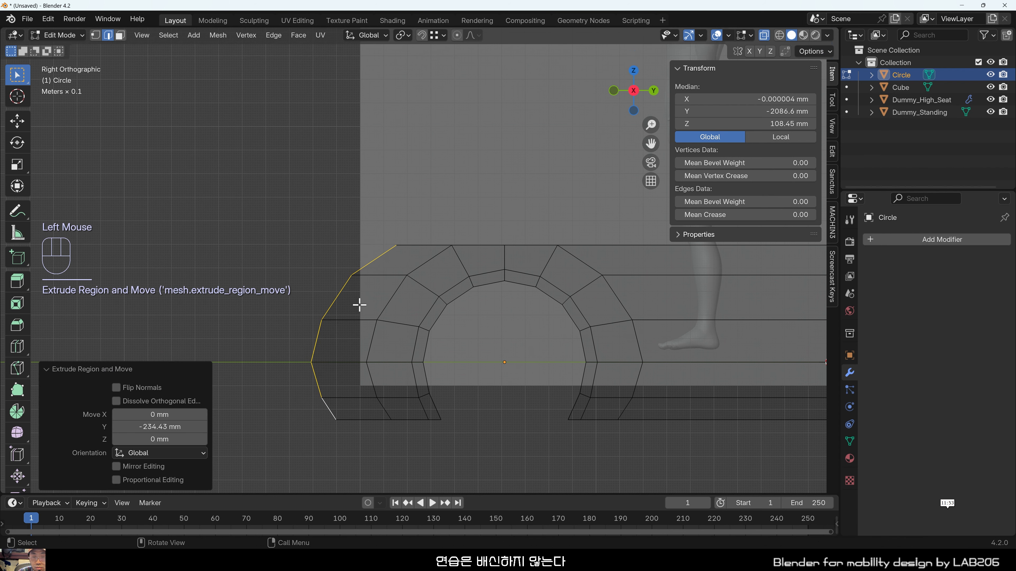
# Flatten the newly extruded -Y end into a straight vertical line by scaling it to 0 along Y.
pyautogui.press('s')
pyautogui.press('y')
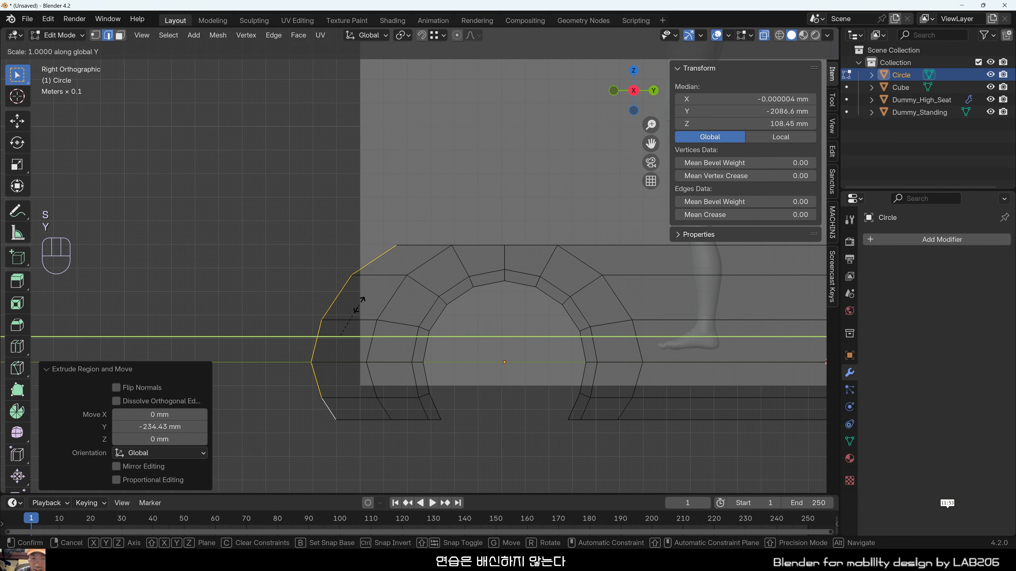
pyautogui.press('KP_0')
pyautogui.click(282, 310)
pyautogui.scroll(2, 329, 354)
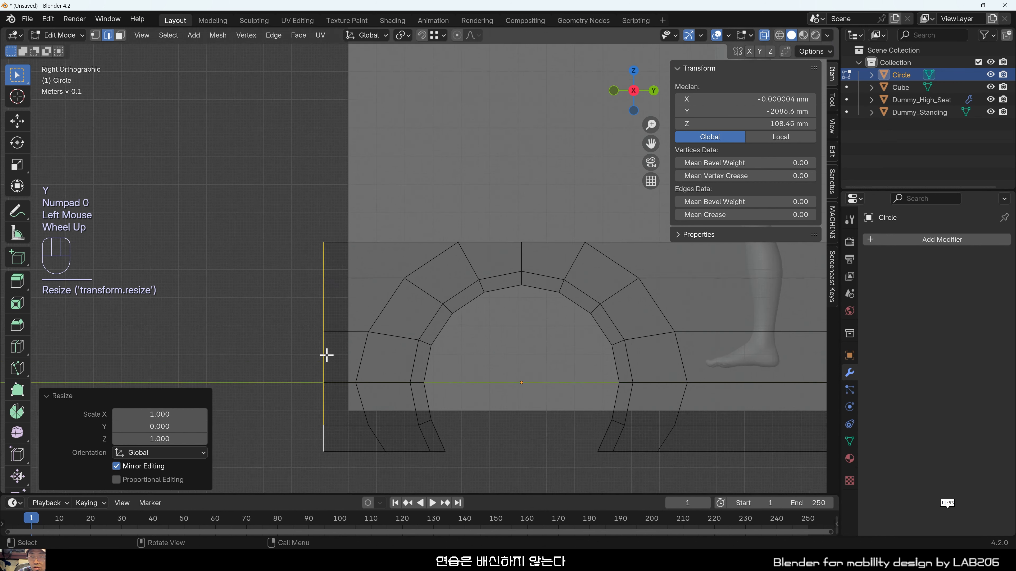
pyautogui.keyDown('shift'); pyautogui.moveTo(331, 356); pyautogui.dragTo(319, 297, button='middle'); pyautogui.keyUp('shift')
pyautogui.click(256, 316)
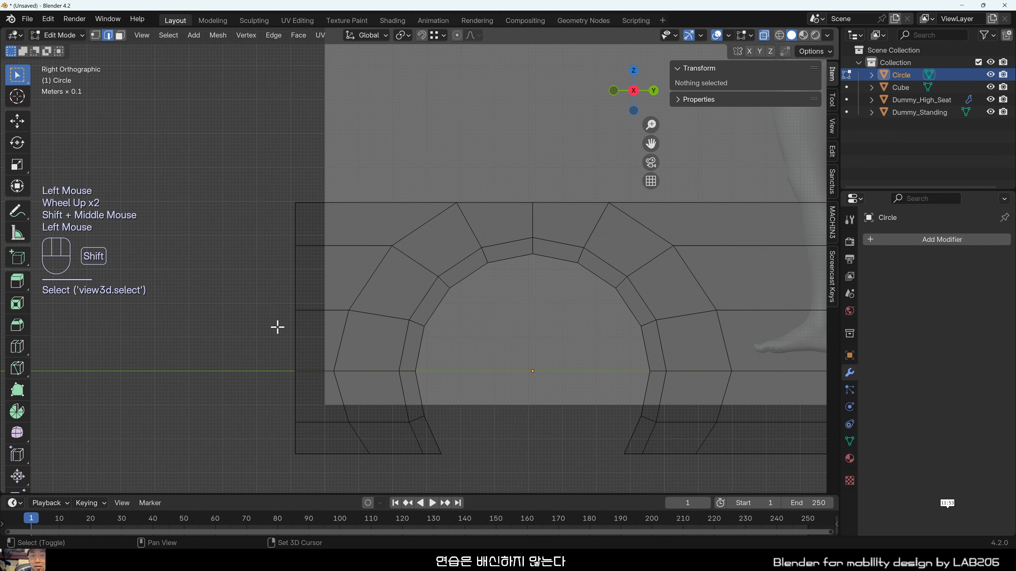
# Move the two edges adjoining the wheel-centre height on the -Y end about 48 mm outward along -Y.
pyautogui.keyDown('shift'); pyautogui.moveTo(294, 350); pyautogui.dragTo(309, 345, button='middle'); pyautogui.keyUp('shift')
pyautogui.click(309, 387)
pyautogui.keyDown('shift'); pyautogui.click(350, 359); pyautogui.keyUp('shift')
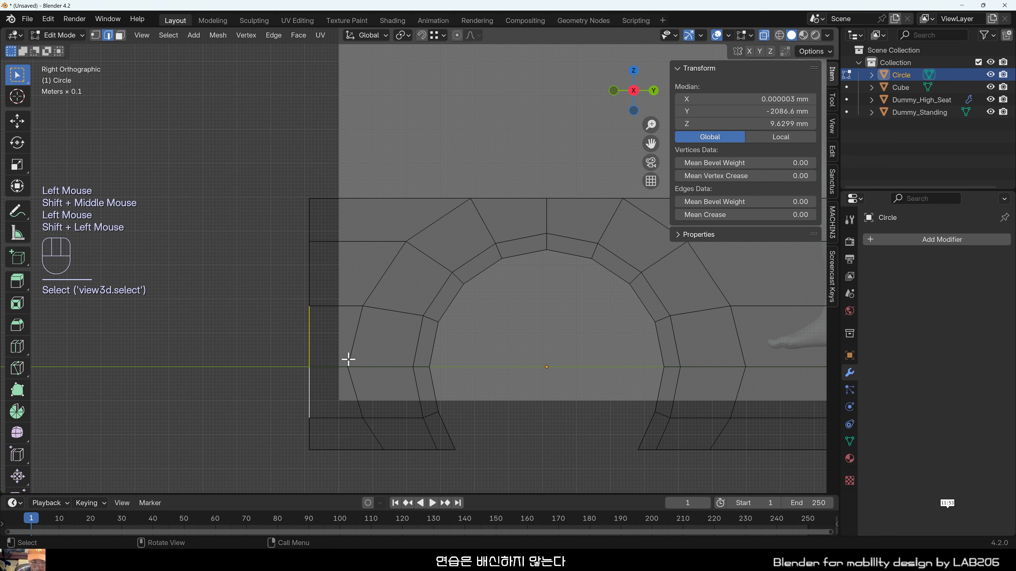
pyautogui.press('g')
pyautogui.press('y')
pyautogui.click(331, 355)
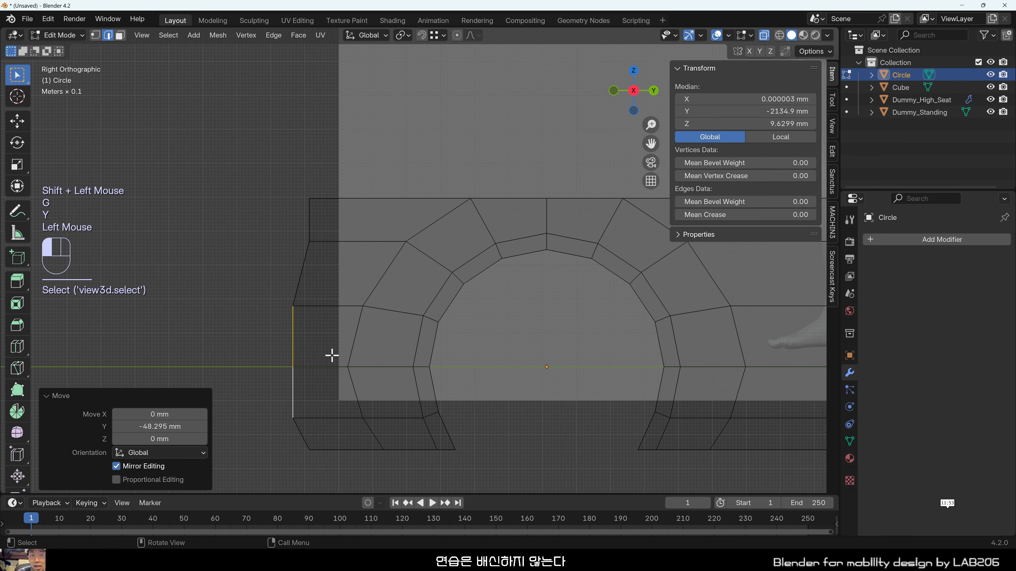
# In vertex selection mode, move the top corner vertex of the -Y end about 58 mm inward along +Y.
pyautogui.press('1')
pyautogui.click(307, 197)
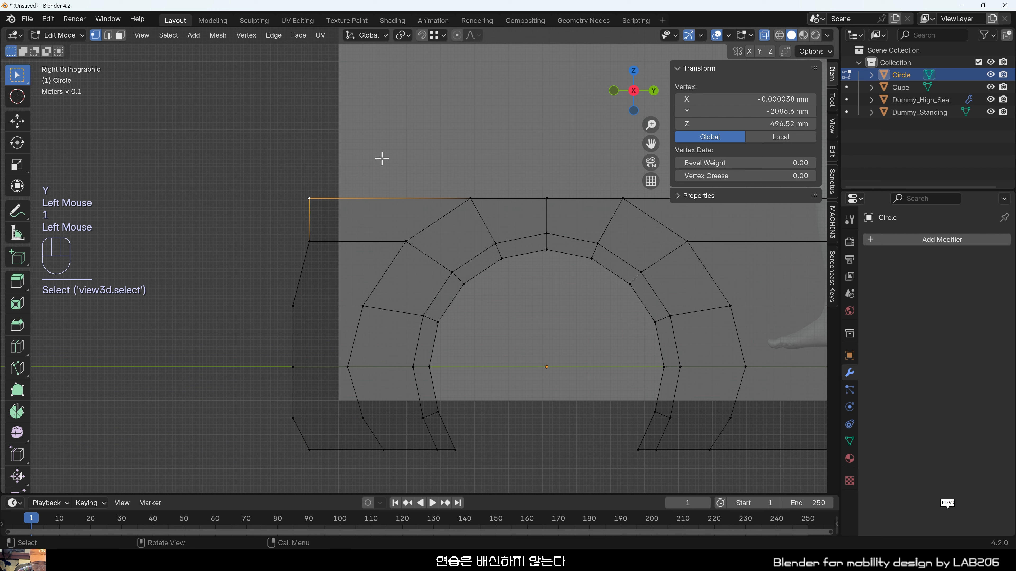
pyautogui.press('g')
pyautogui.press('y')
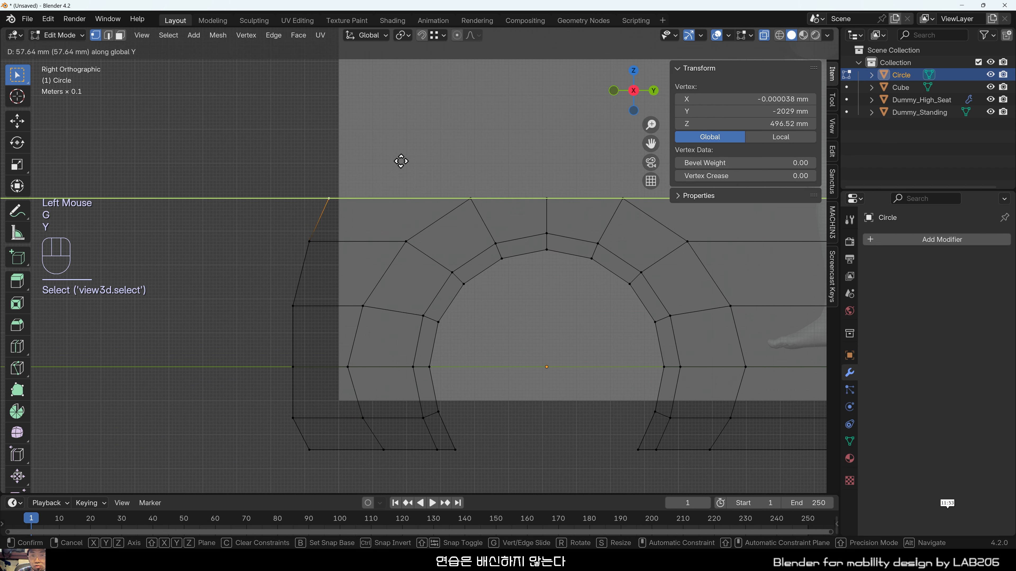
pyautogui.click(417, 102)
# Move the two lowest vertices of the -Y end about 30 mm inward along +Y, then clear the selection.
pyautogui.click(281, 447)
pyautogui.moveTo(265, 404); pyautogui.dragTo(323, 463)
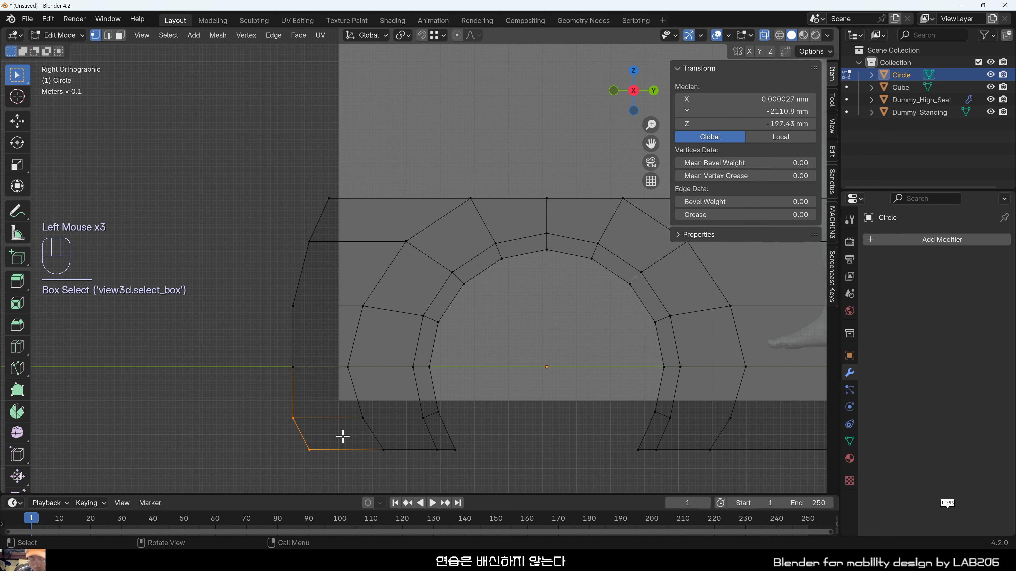
pyautogui.press('g')
pyautogui.press('y')
pyautogui.click(354, 441)
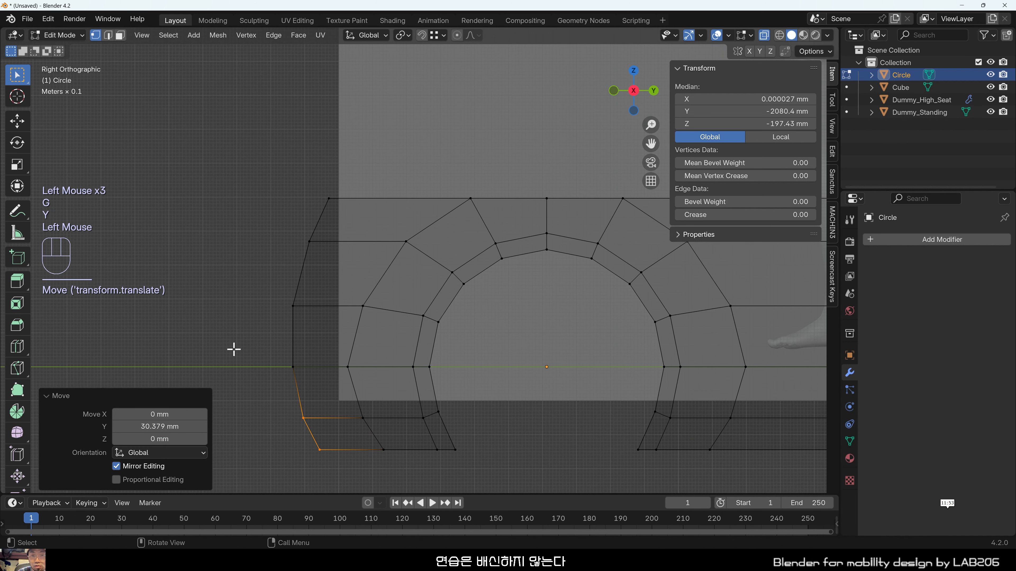
pyautogui.click(234, 347)
# Examine the flat wheel-arch panel from the side and in perspective, checking its placement relative to the box and dummies.
pyautogui.scroll(-2, 227, 306)
pyautogui.keyDown('shift'); pyautogui.moveTo(227, 306); pyautogui.dragTo(359, 335, button='middle'); pyautogui.keyUp('shift')
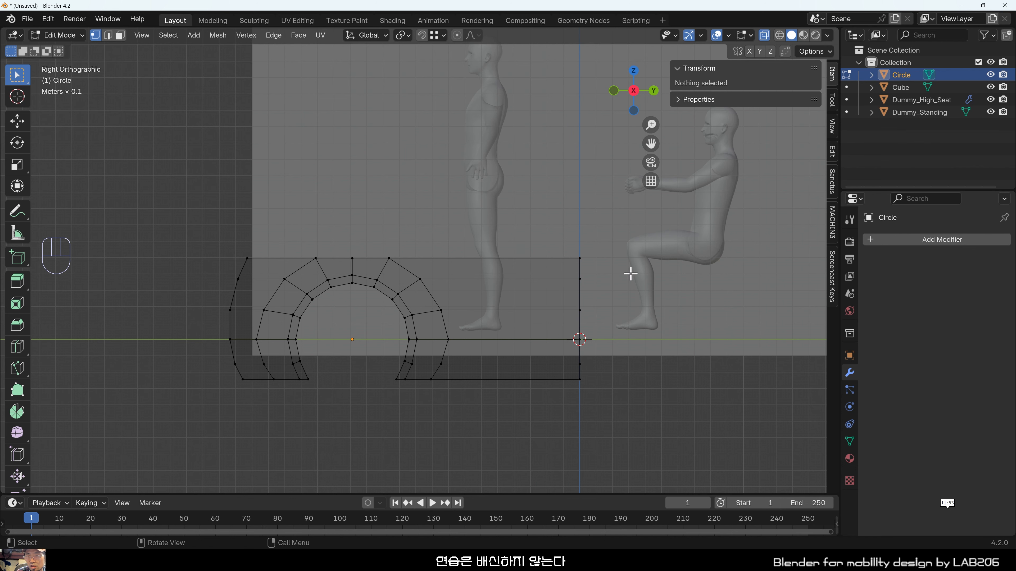
pyautogui.scroll(1, 467, 391)
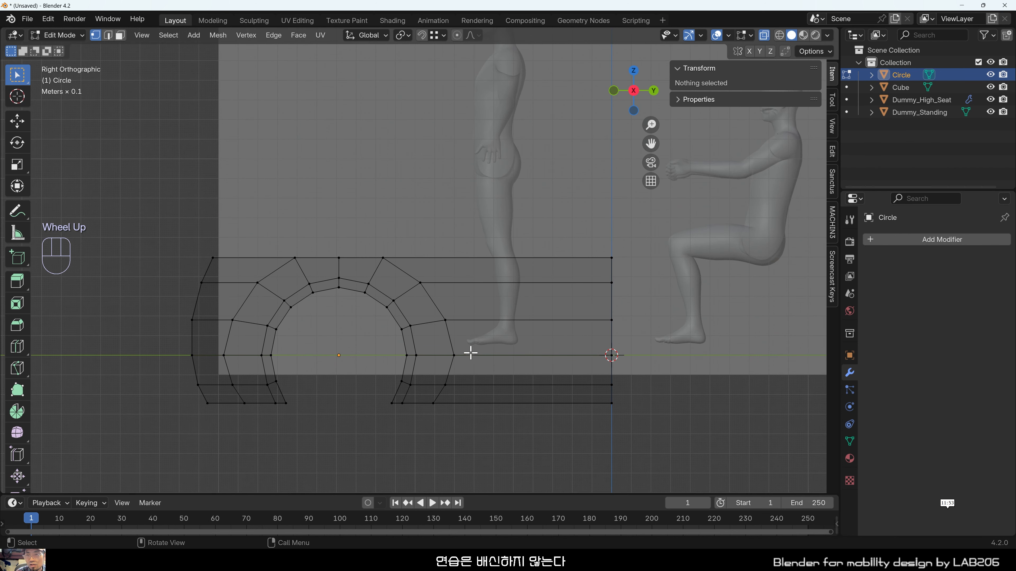
pyautogui.scroll(1, 416, 396)
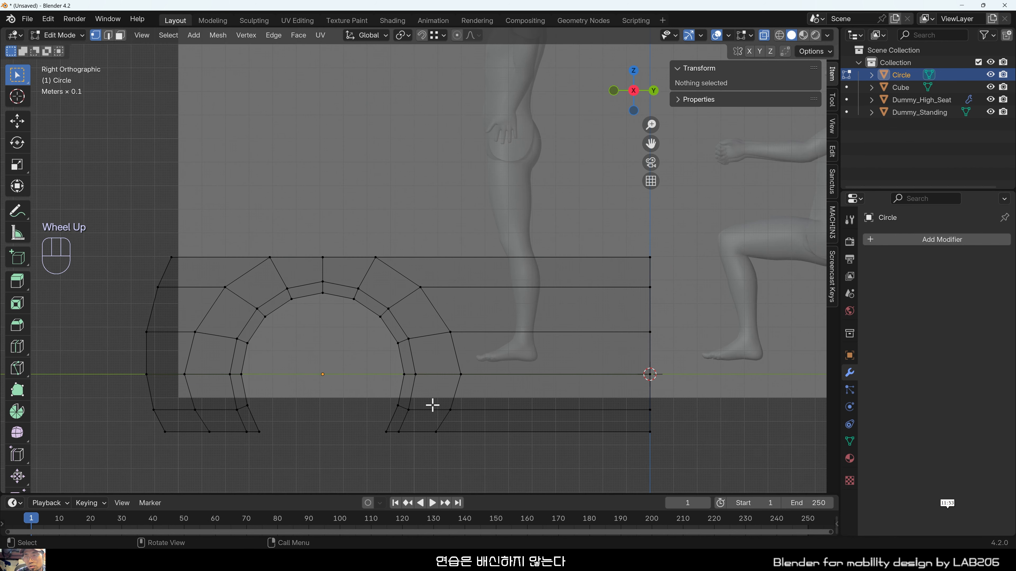
pyautogui.scroll(-1, 432, 405)
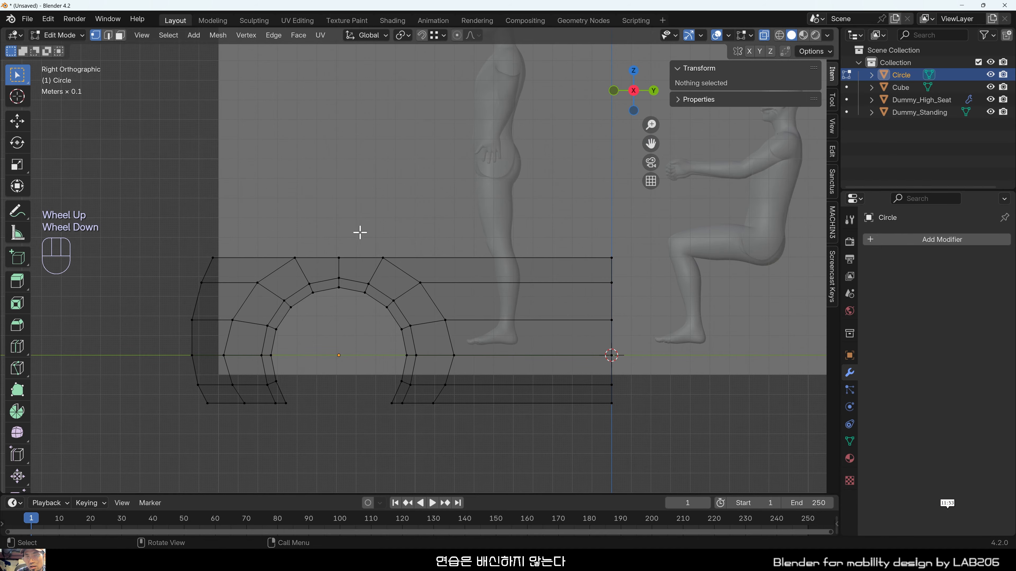
pyautogui.moveTo(360, 232); pyautogui.dragTo(423, 320, button='middle')
pyautogui.scroll(-1, 420, 352)
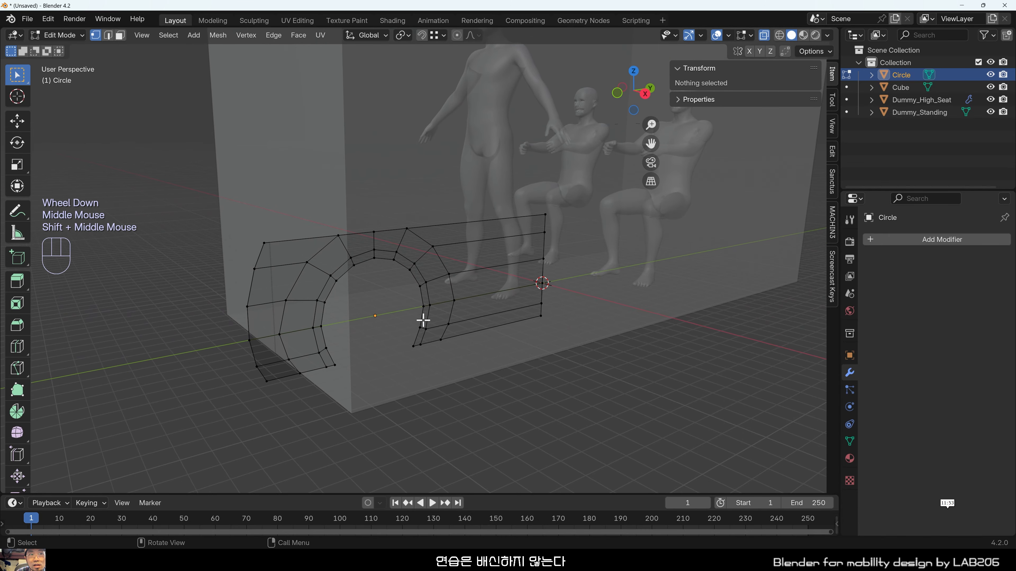
pyautogui.moveTo(478, 287); pyautogui.dragTo(413, 343, button='middle')
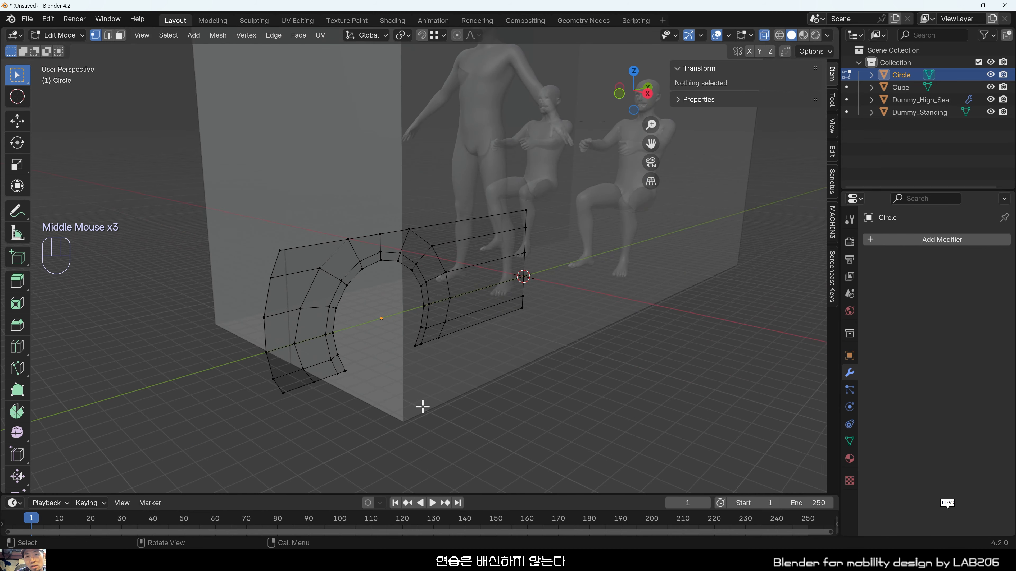
pyautogui.moveTo(422, 408)
pyautogui.mouseDown(button='middle')
pyautogui.moveTo(483, 379)
pyautogui.moveTo(439, 401)
pyautogui.mouseUp(button='middle')
pyautogui.scroll(1, 439, 402)
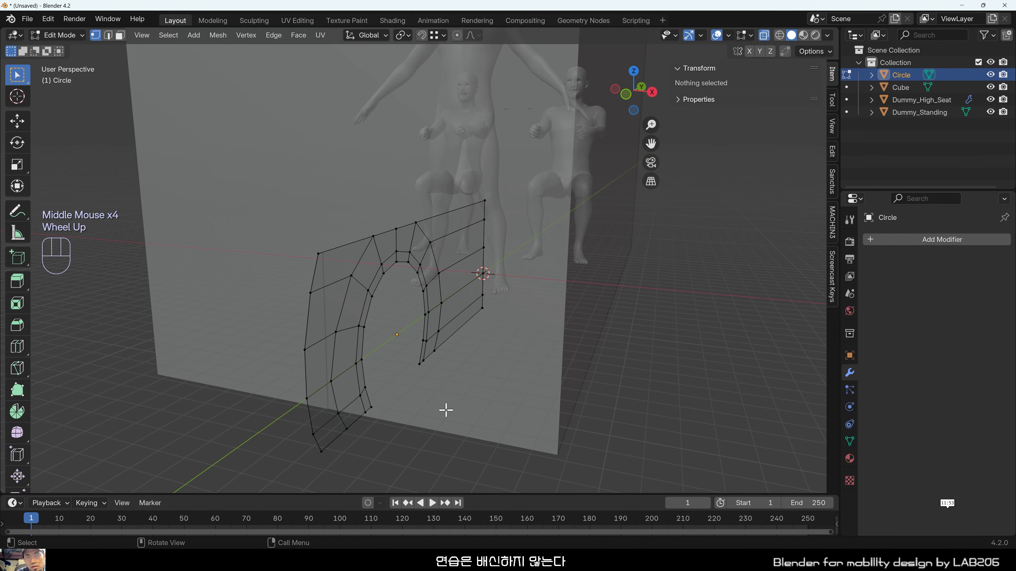
pyautogui.moveTo(533, 355)
pyautogui.mouseDown(button='middle')
pyautogui.moveTo(519, 359)
pyautogui.moveTo(541, 357)
pyautogui.mouseUp(button='middle')
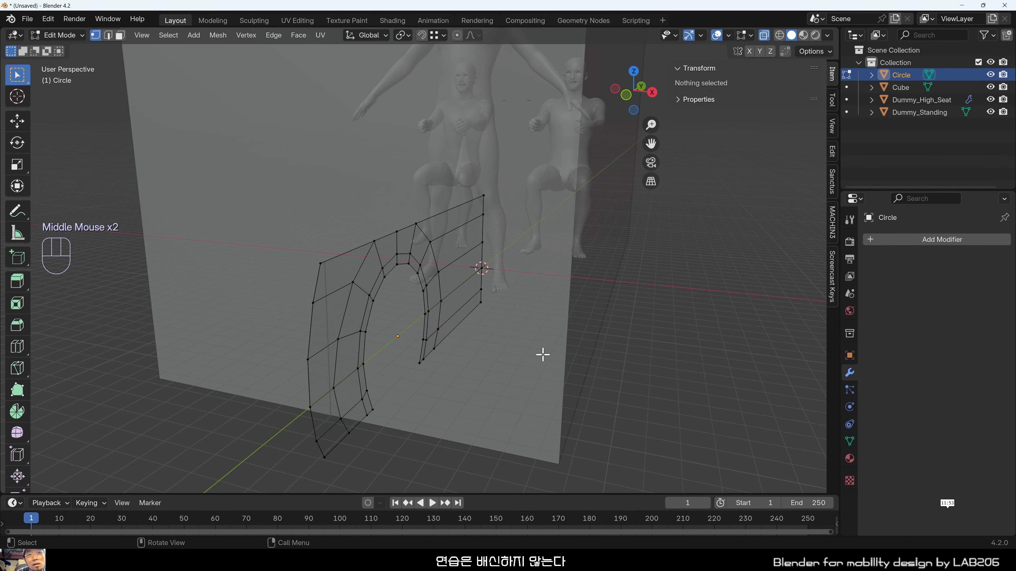
pyautogui.scroll(1, 393, 354)
pyautogui.moveTo(404, 361); pyautogui.dragTo(343, 416, button='middle')
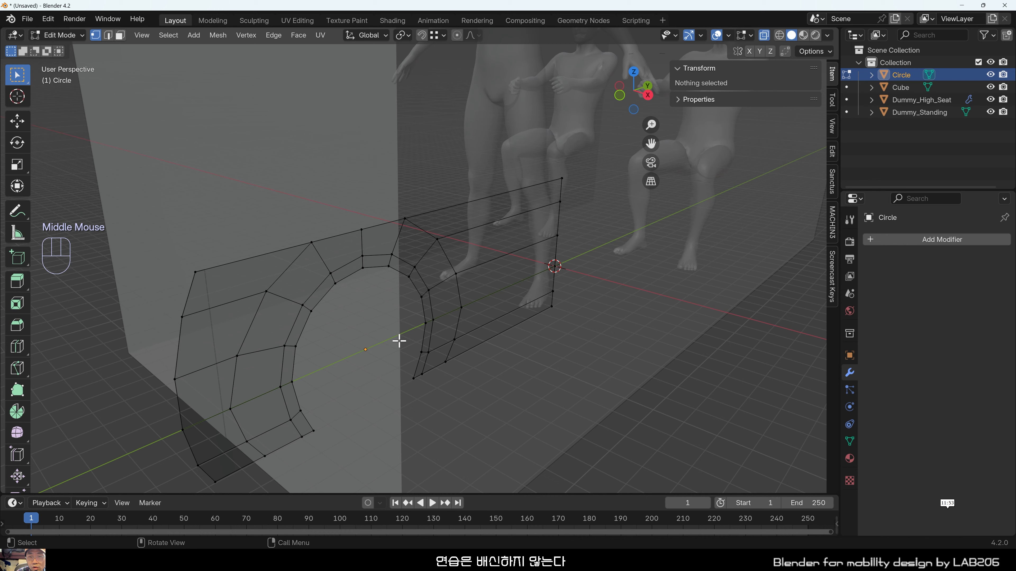
pyautogui.scroll(-1, 396, 371)
pyautogui.moveTo(397, 370); pyautogui.dragTo(445, 354, button='middle')
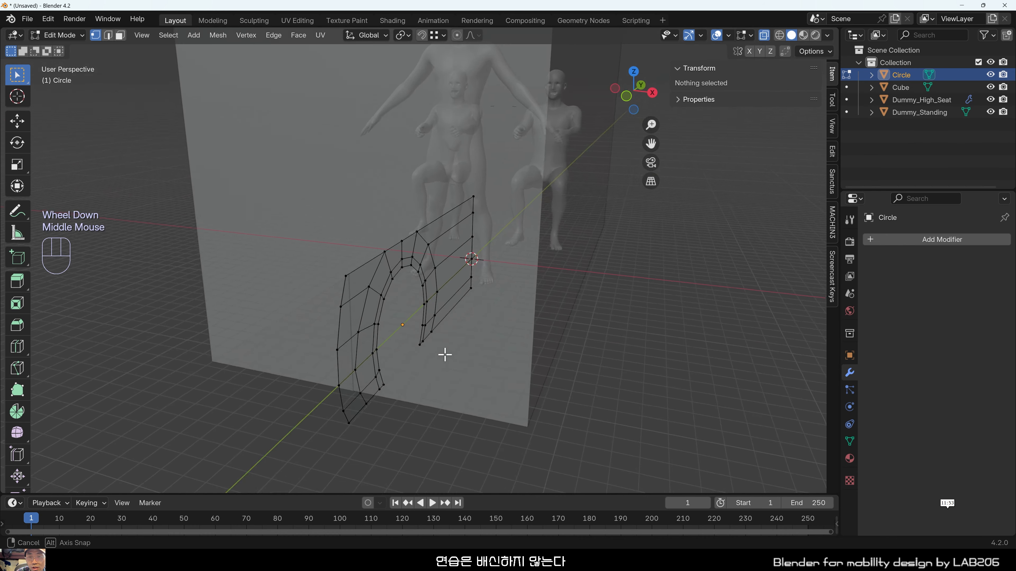
pyautogui.scroll(1, 445, 354)
pyautogui.moveTo(477, 250); pyautogui.dragTo(442, 369, button='middle')
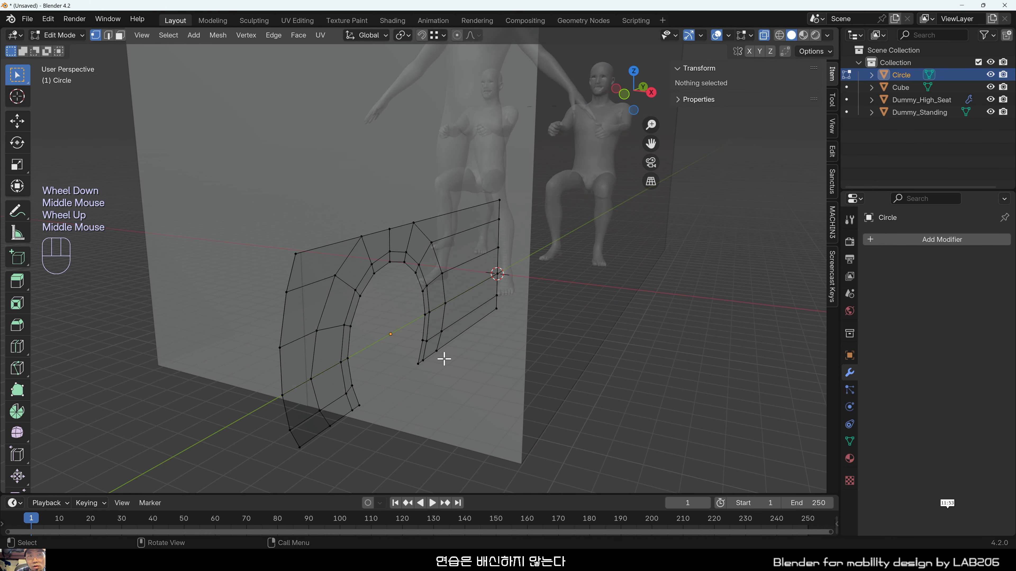
# Leave mesh editing and move the wheel-arch panel about 737 mm along +X toward the side of the box.
pyautogui.press('Tab')
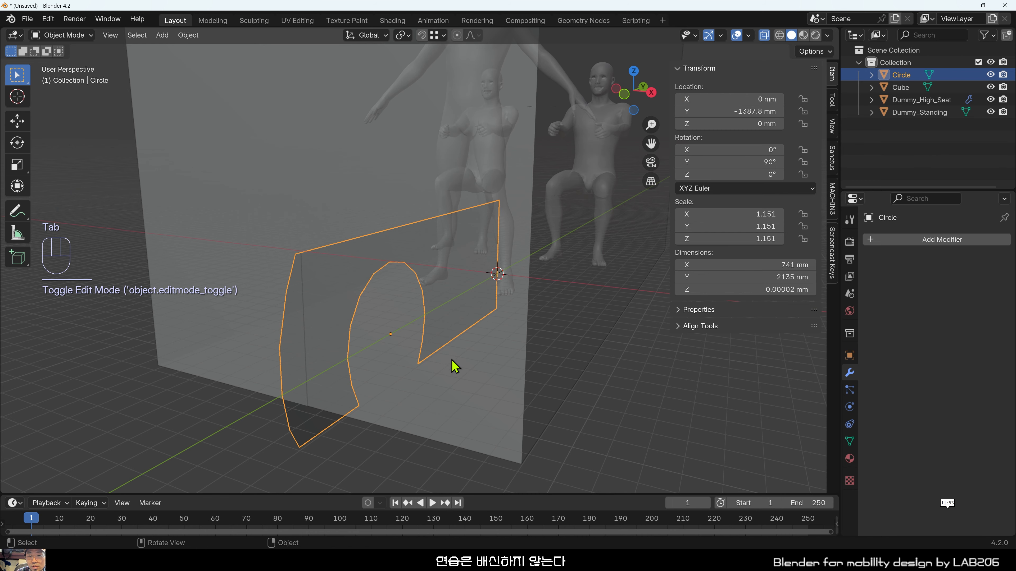
pyautogui.moveTo(453, 366); pyautogui.dragTo(461, 374, button='middle')
pyautogui.click(436, 334)
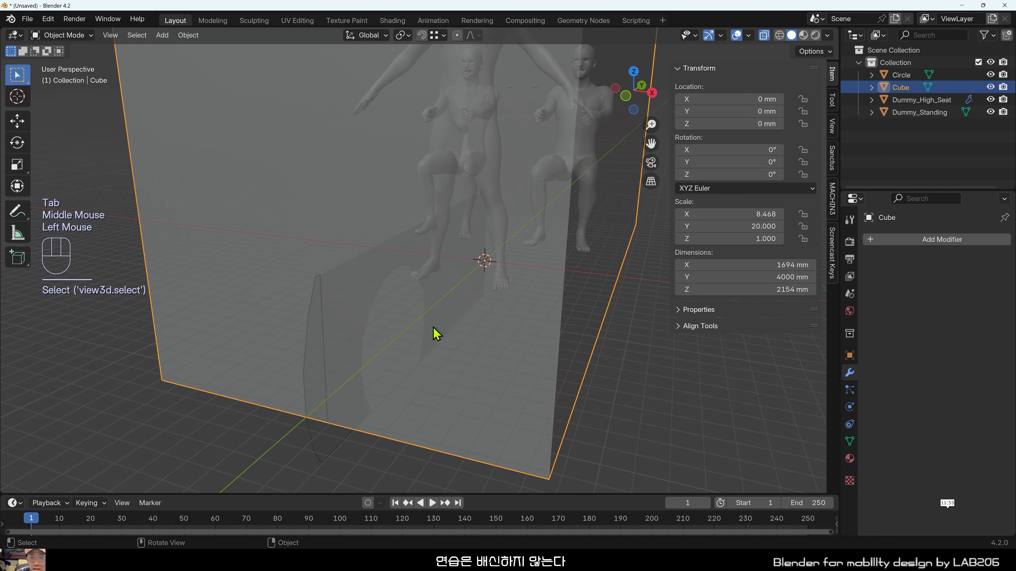
pyautogui.click(346, 357)
pyautogui.moveTo(460, 404); pyautogui.dragTo(583, 276, button='middle')
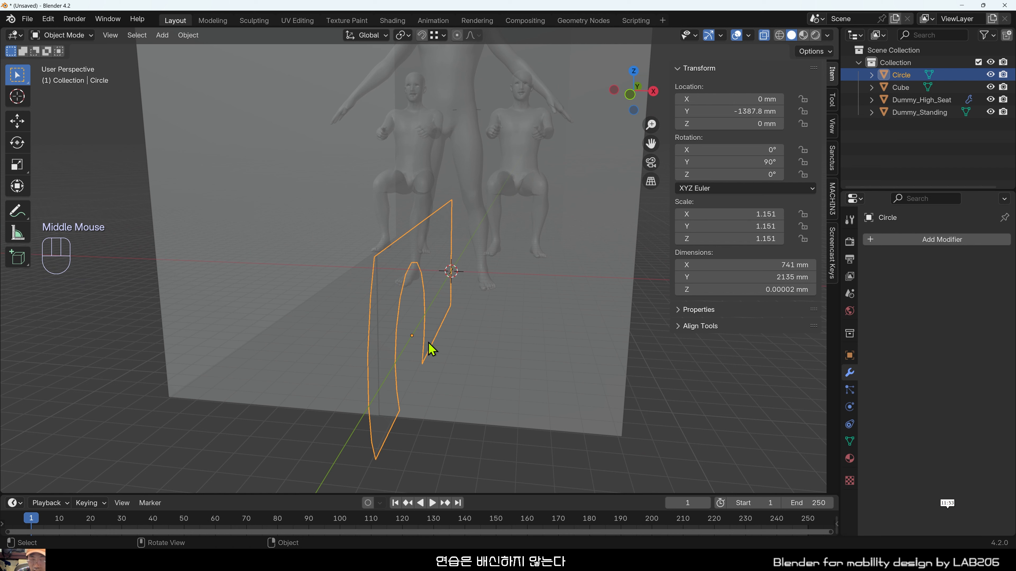
pyautogui.press('g')
pyautogui.press('x')
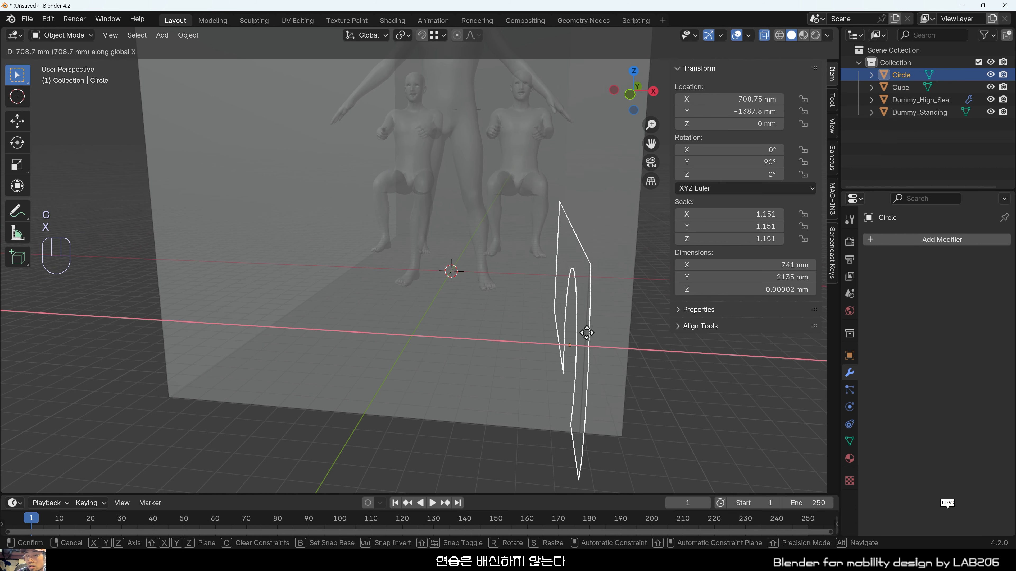
pyautogui.click(586, 333)
# Shift the wheel-arch panel about 27 mm further outward along +X.
pyautogui.scroll(-2, 592, 332)
pyautogui.moveTo(592, 332); pyautogui.dragTo(524, 347, button='middle')
pyautogui.scroll(1, 531, 352)
pyautogui.press('g')
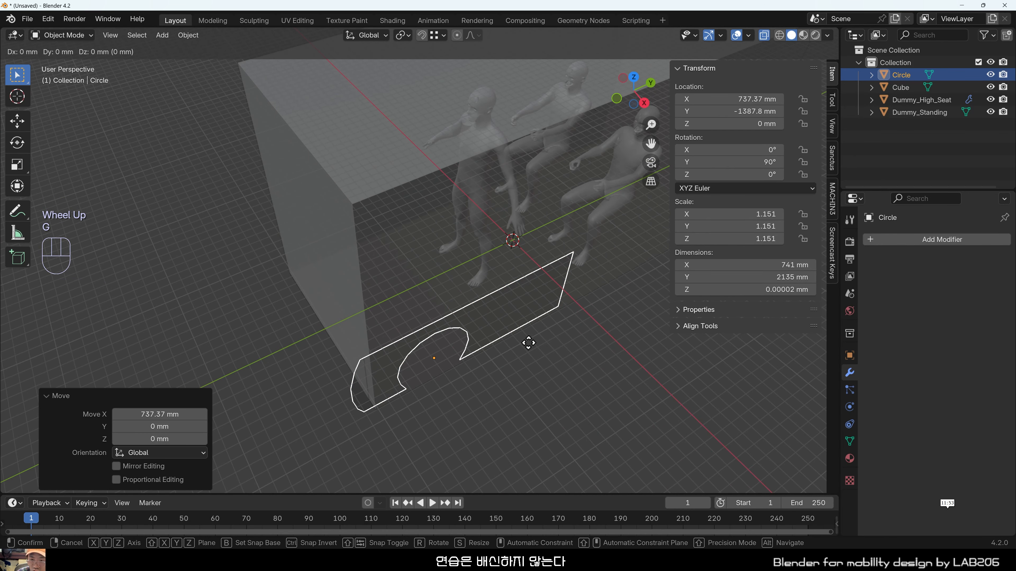
pyautogui.press('x')
pyautogui.click(532, 349)
pyautogui.click(531, 349)
# Examine the wheel-arch panel's placement against the box side and the dummies from several angles.
pyautogui.moveTo(531, 349); pyautogui.dragTo(478, 343, button='middle')
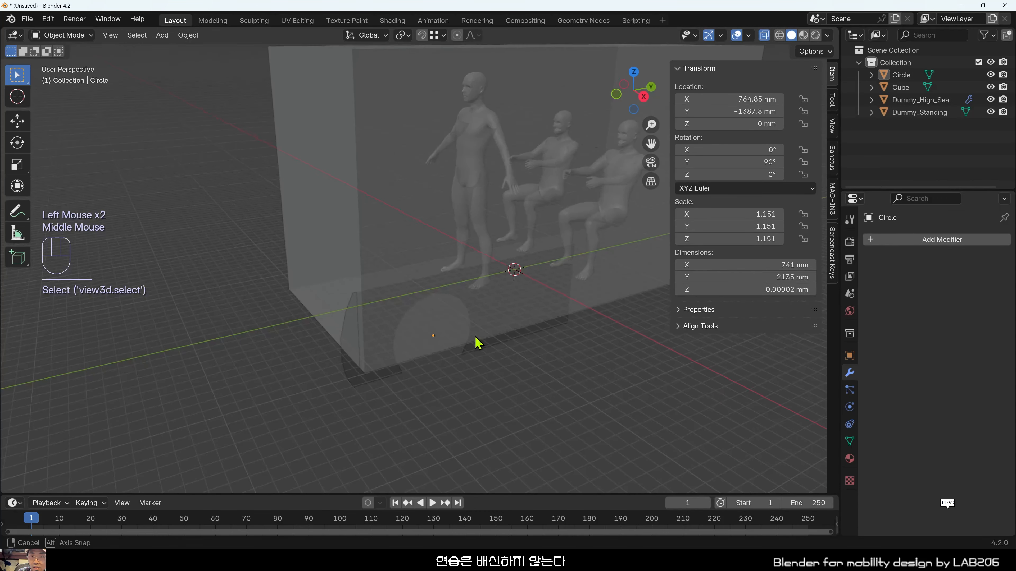
pyautogui.keyDown('shift'); pyautogui.moveTo(521, 415); pyautogui.dragTo(229, 431, button='middle'); pyautogui.keyUp('shift')
pyautogui.scroll(2, 234, 427)
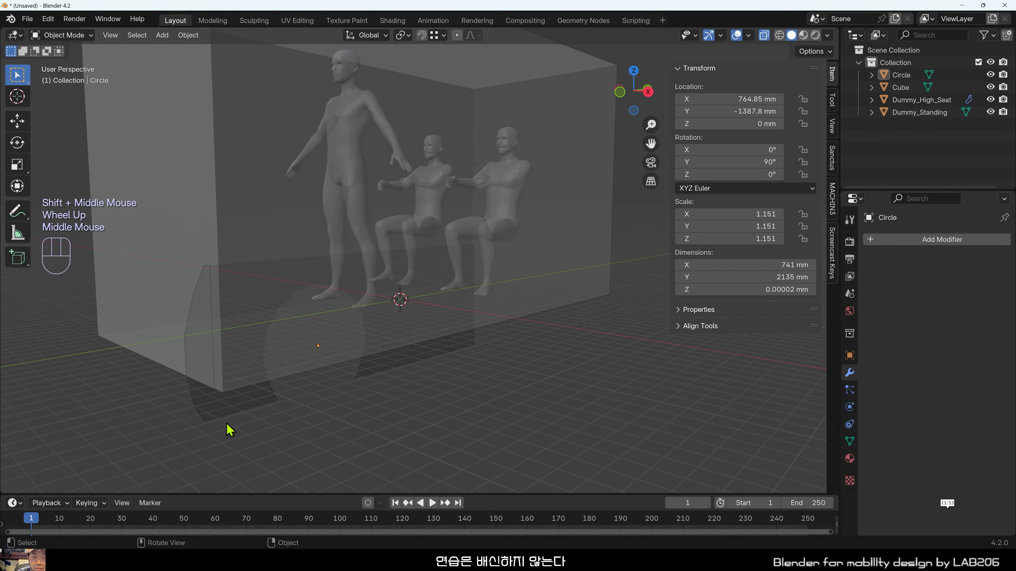
pyautogui.click(229, 428)
pyautogui.scroll(2, 334, 416)
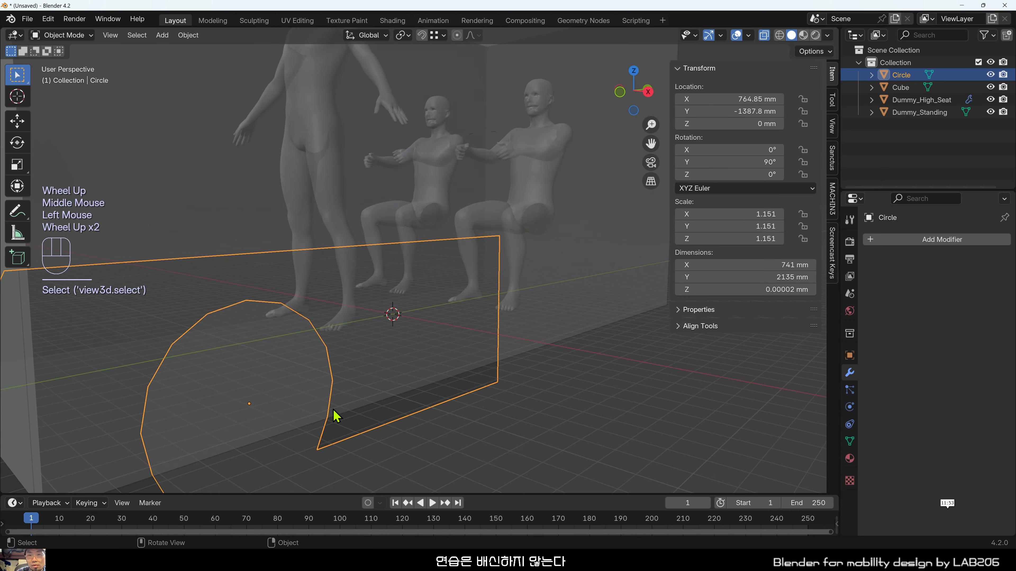
pyautogui.keyDown('shift'); pyautogui.moveTo(333, 416); pyautogui.dragTo(433, 354, button='middle'); pyautogui.keyUp('shift')
pyautogui.scroll(-1, 433, 354)
pyautogui.keyDown('shift'); pyautogui.moveTo(303, 149); pyautogui.dragTo(302, 213, button='middle'); pyautogui.keyUp('shift')
pyautogui.scroll(-1, 374, 209)
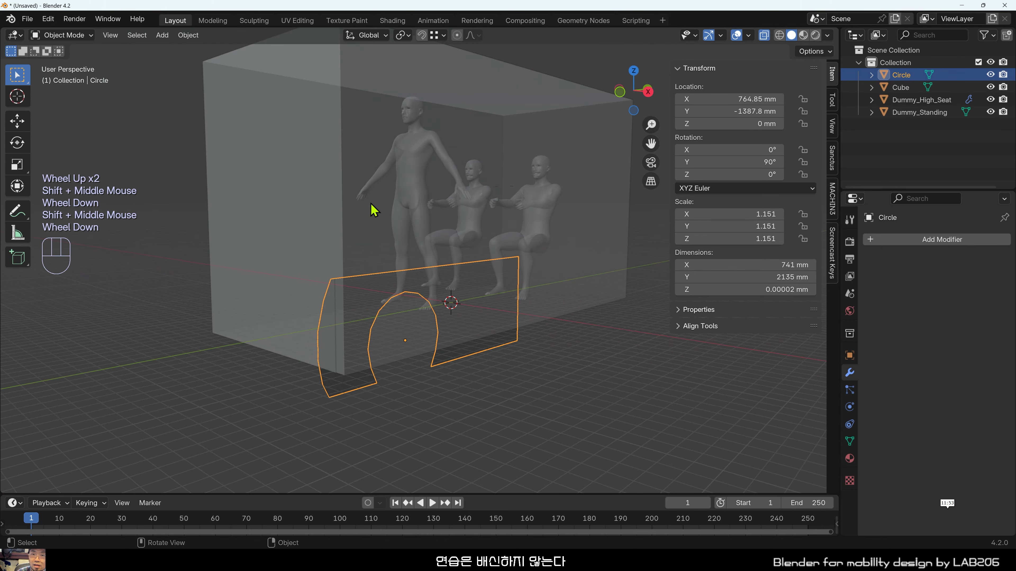
pyautogui.moveTo(374, 209); pyautogui.dragTo(424, 256, button='middle')
# Hide the vehicle-sized box, turn off X-ray display and select the wheel-arch panel.
pyautogui.click(350, 259)
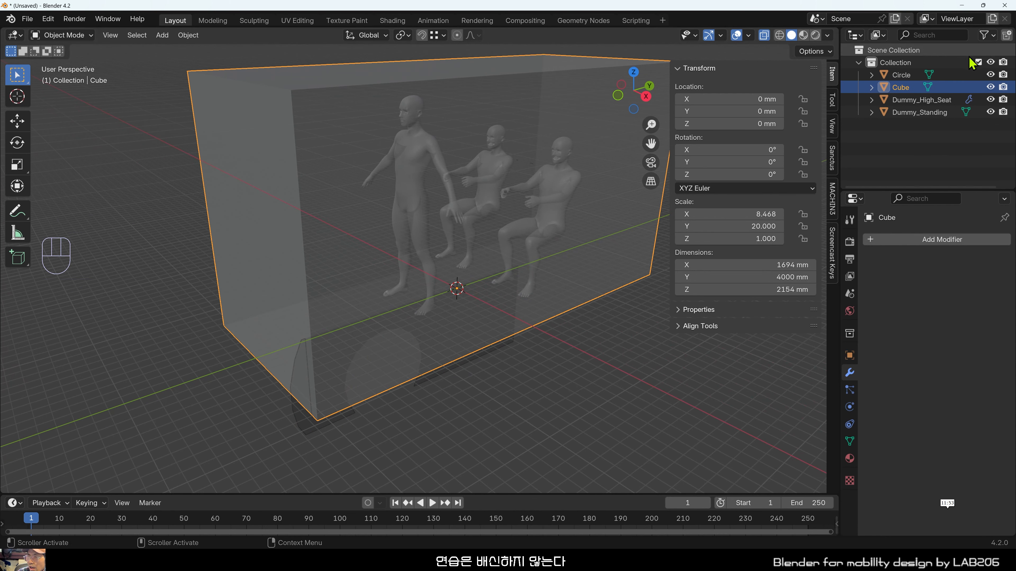
pyautogui.click(988, 88)
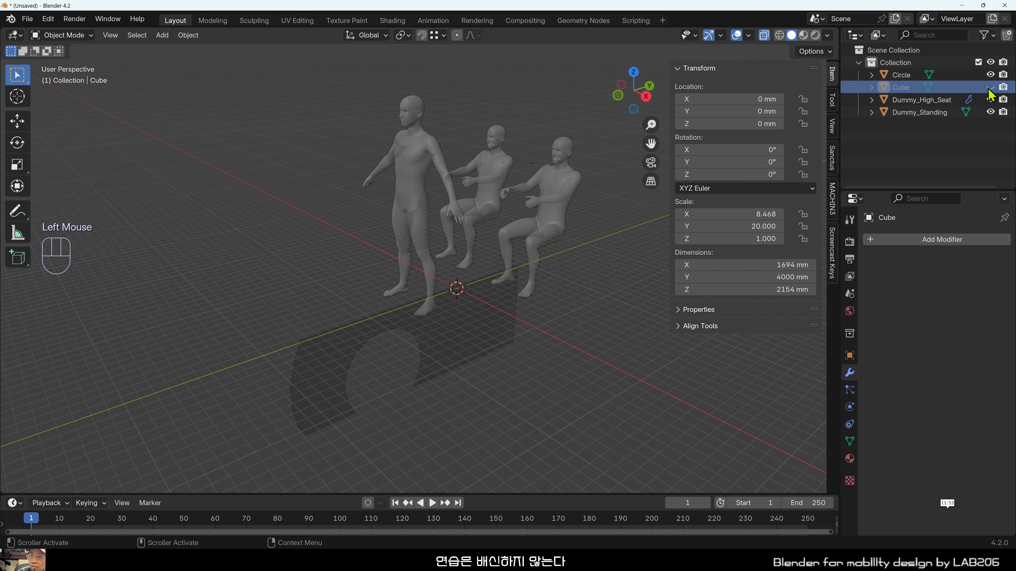
pyautogui.moveTo(440, 369); pyautogui.dragTo(455, 378, button='middle')
pyautogui.scroll(2, 455, 379)
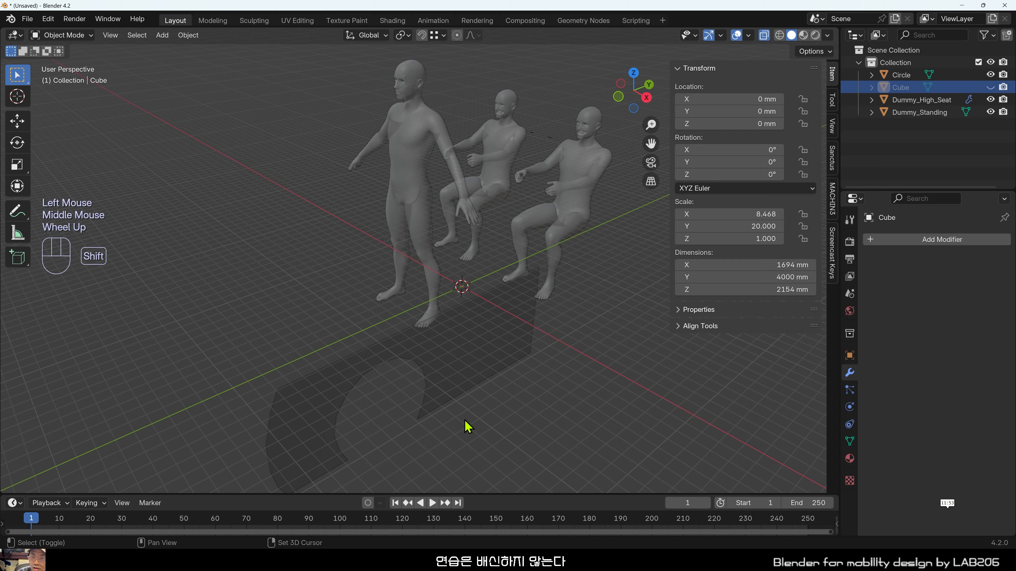
pyautogui.keyDown('shift'); pyautogui.moveTo(464, 422); pyautogui.dragTo(454, 378, button='middle'); pyautogui.keyUp('shift')
pyautogui.click(464, 342)
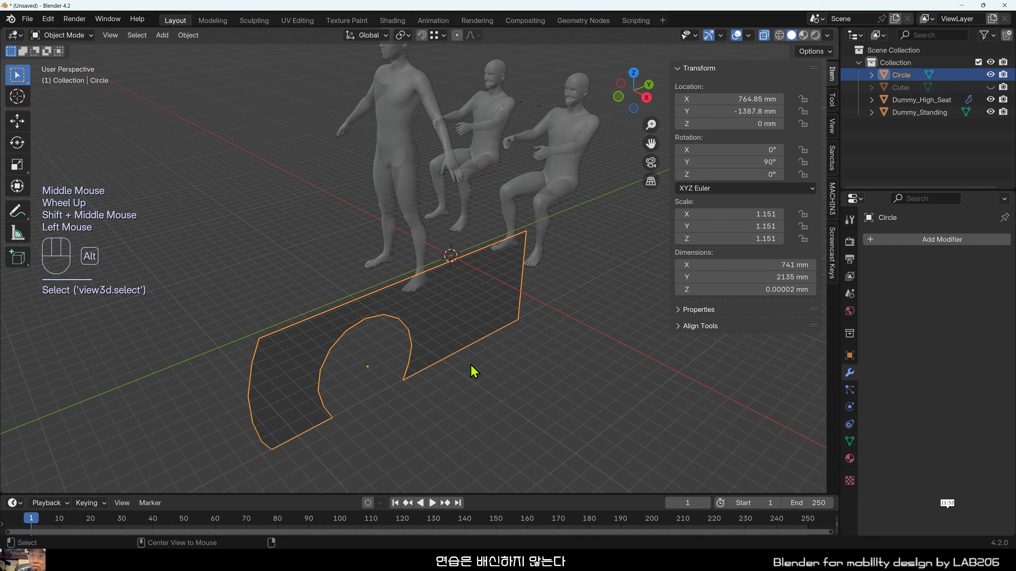
pyautogui.hotkey('alt', 'z')
pyautogui.click(498, 414)
pyautogui.scroll(1, 415, 411)
pyautogui.keyDown('shift'); pyautogui.moveTo(415, 411); pyautogui.dragTo(472, 336, button='middle'); pyautogui.keyUp('shift')
pyautogui.click(472, 336)
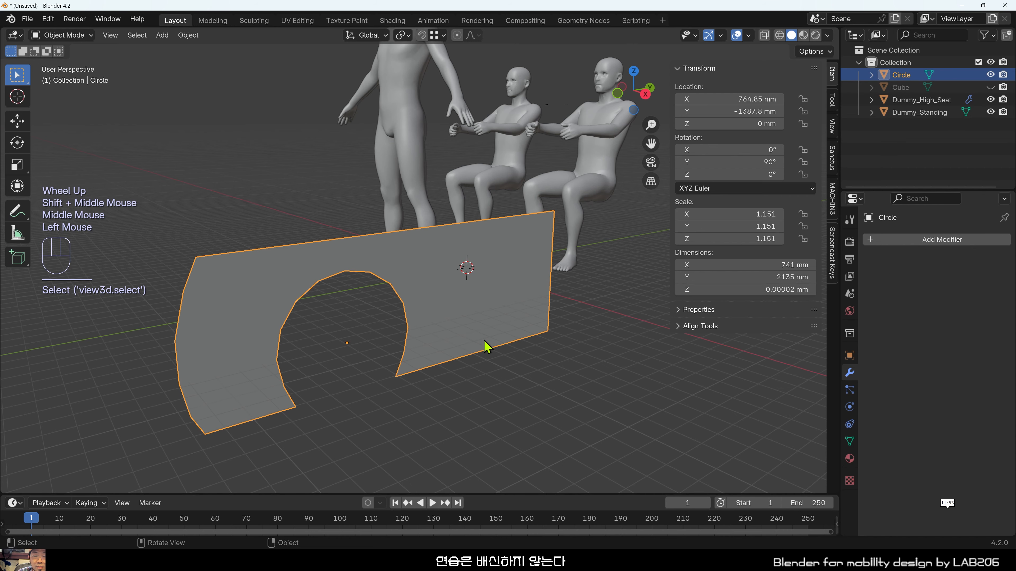
# In face selection mode, select the narrow loop of faces running around the wheel opening of the panel.
pyautogui.press('Tab')
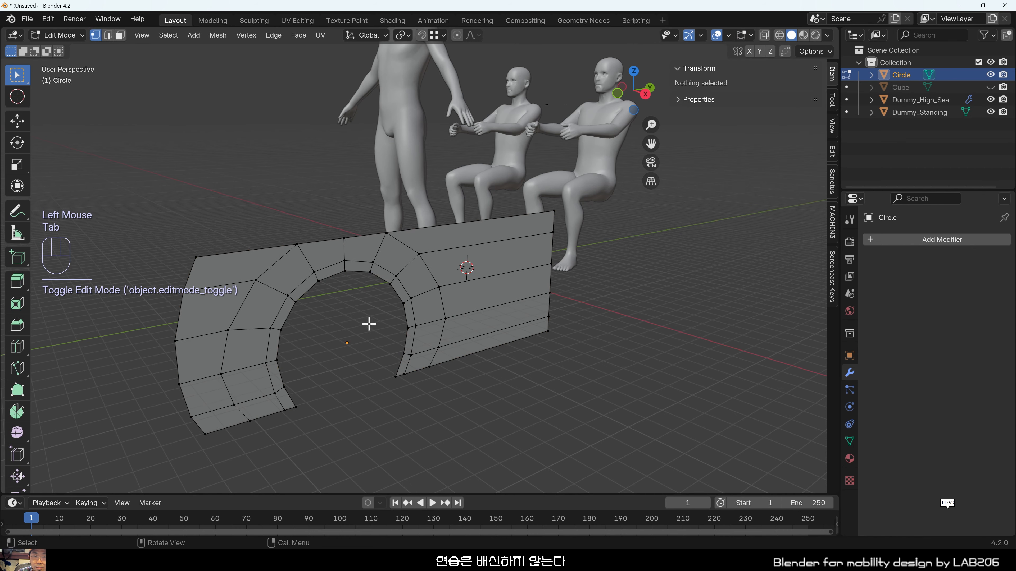
pyautogui.scroll(1, 367, 324)
pyautogui.keyDown('shift'); pyautogui.moveTo(367, 325); pyautogui.dragTo(392, 356, button='middle'); pyautogui.keyUp('shift')
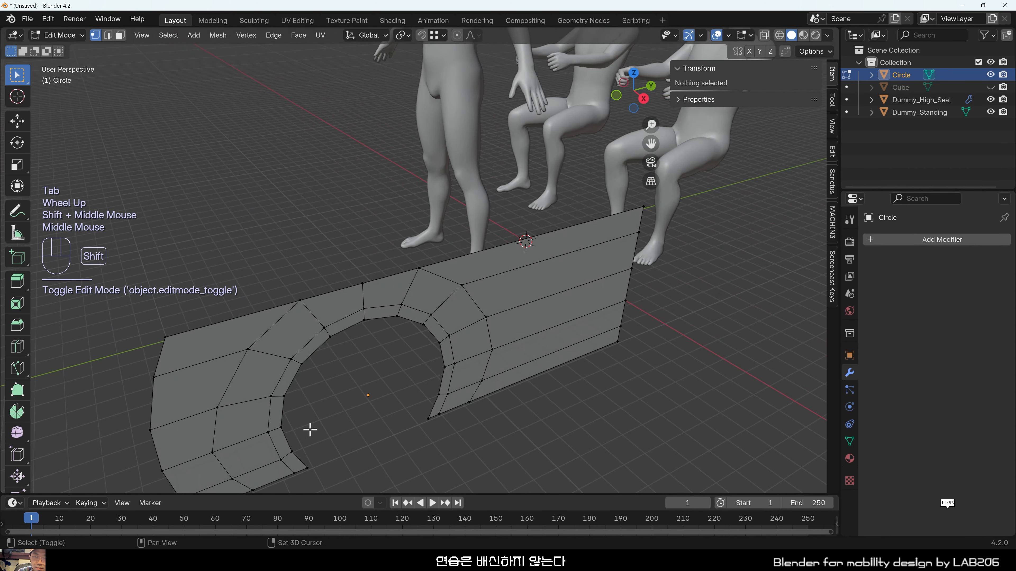
pyautogui.keyDown('shift'); pyautogui.moveTo(306, 428); pyautogui.dragTo(335, 417, button='middle'); pyautogui.keyUp('shift')
pyautogui.press('3')
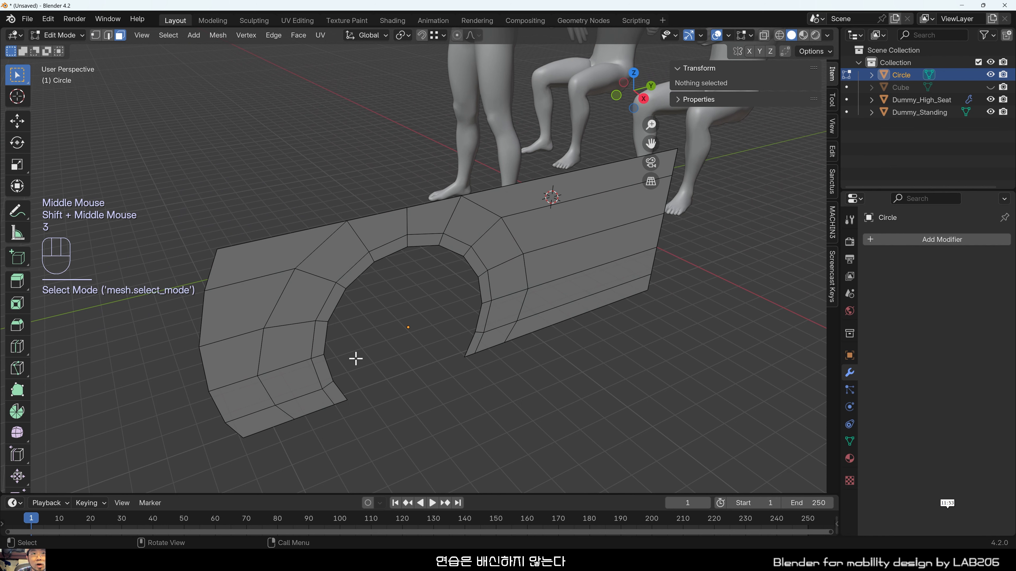
pyautogui.scroll(1, 325, 406)
pyautogui.scroll(2, 316, 455)
pyautogui.keyDown('shift'); pyautogui.moveTo(316, 455); pyautogui.dragTo(335, 296, button='middle'); pyautogui.keyUp('shift')
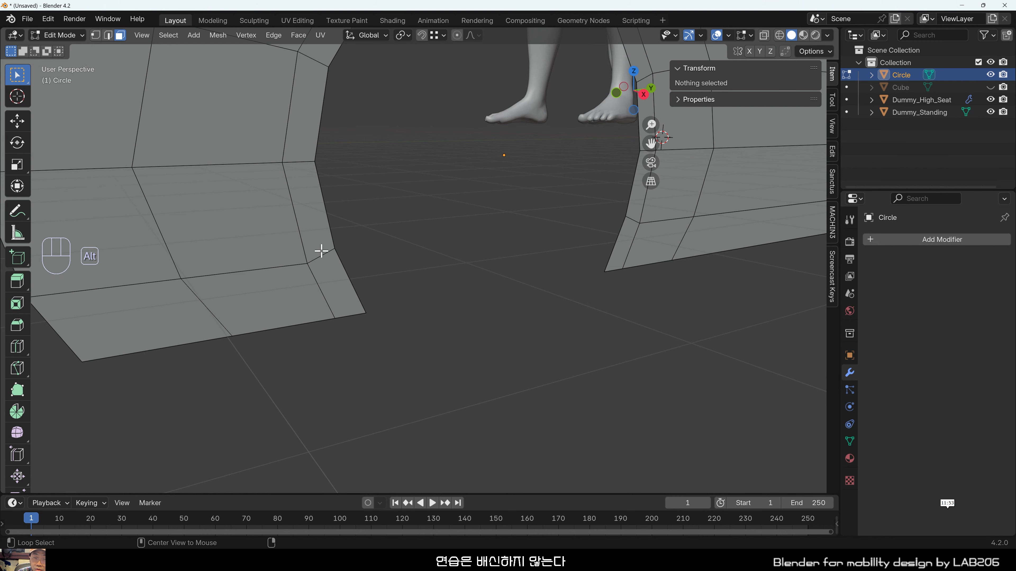
pyautogui.keyDown('alt'); pyautogui.click(325, 261); pyautogui.keyUp('alt')
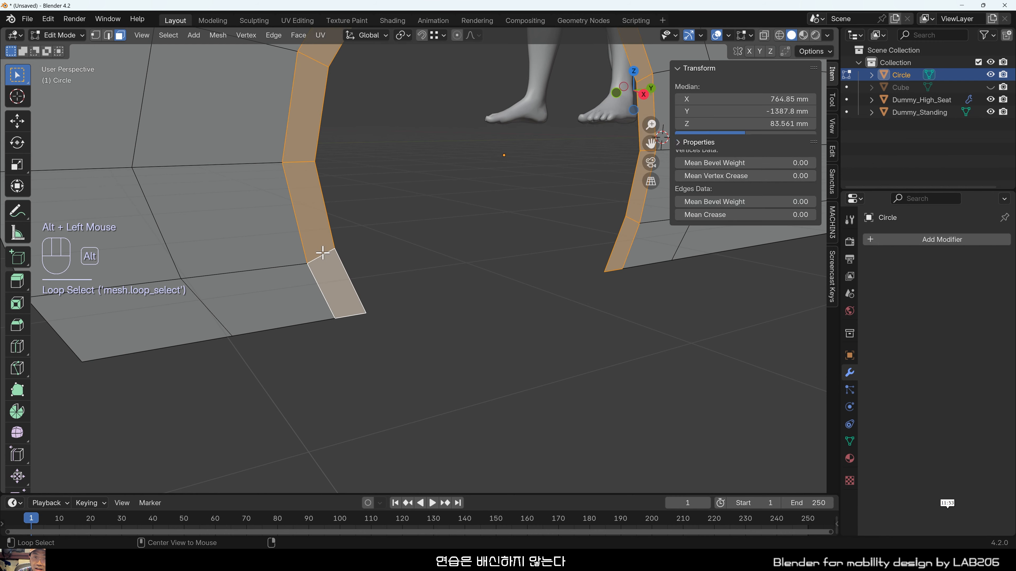
# Move the wheel arch's inner rim face loop outward along X by about 57 mm and clear the selection.
pyautogui.keyDown('shift'); pyautogui.moveTo(325, 261); pyautogui.dragTo(408, 236, button='middle'); pyautogui.keyUp('shift')
pyautogui.scroll(-1, 313, 241)
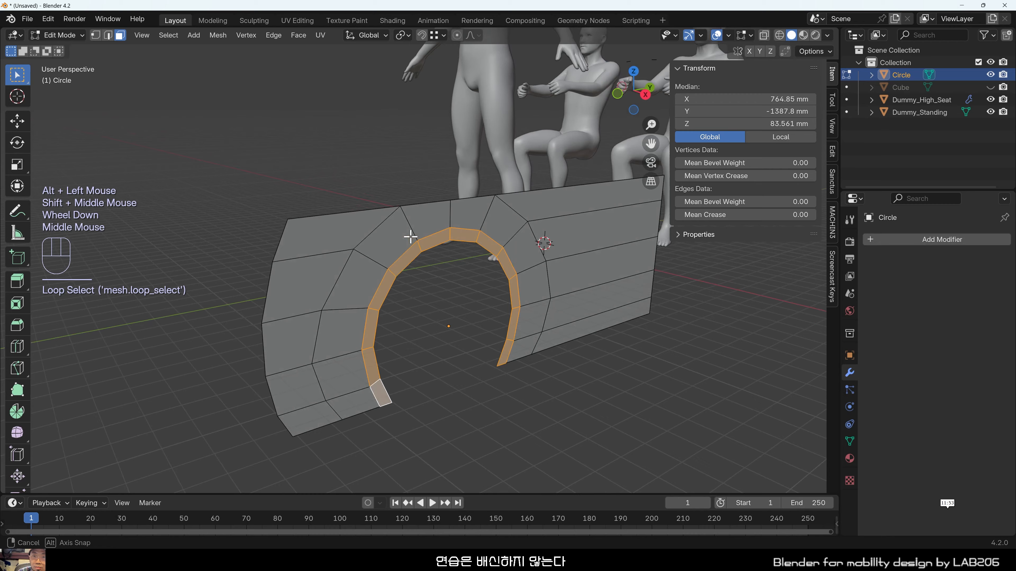
pyautogui.scroll(1, 558, 363)
pyautogui.keyDown('shift'); pyautogui.moveTo(558, 363); pyautogui.dragTo(519, 328, button='middle'); pyautogui.keyUp('shift')
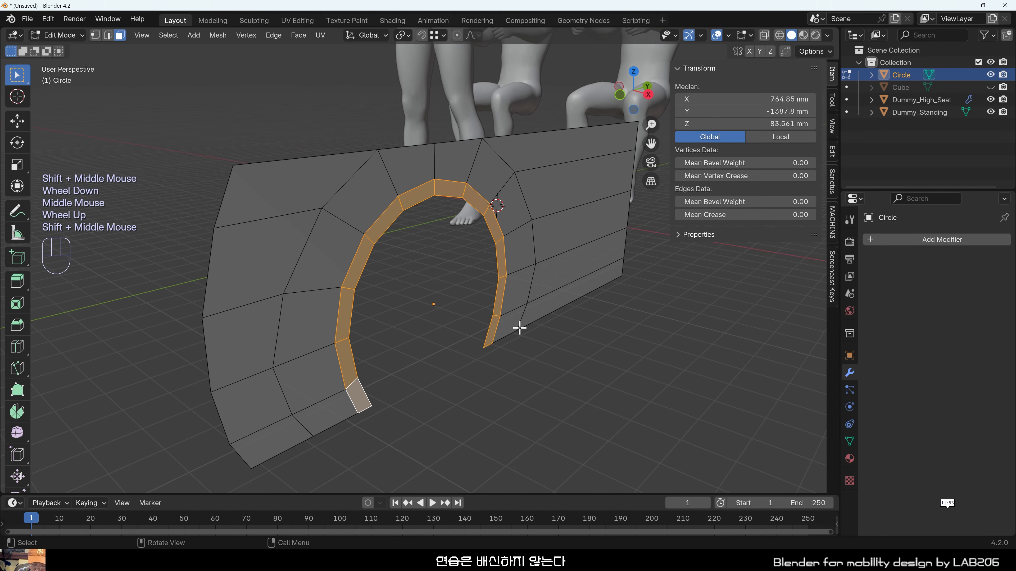
pyautogui.press('g')
pyautogui.press('x')
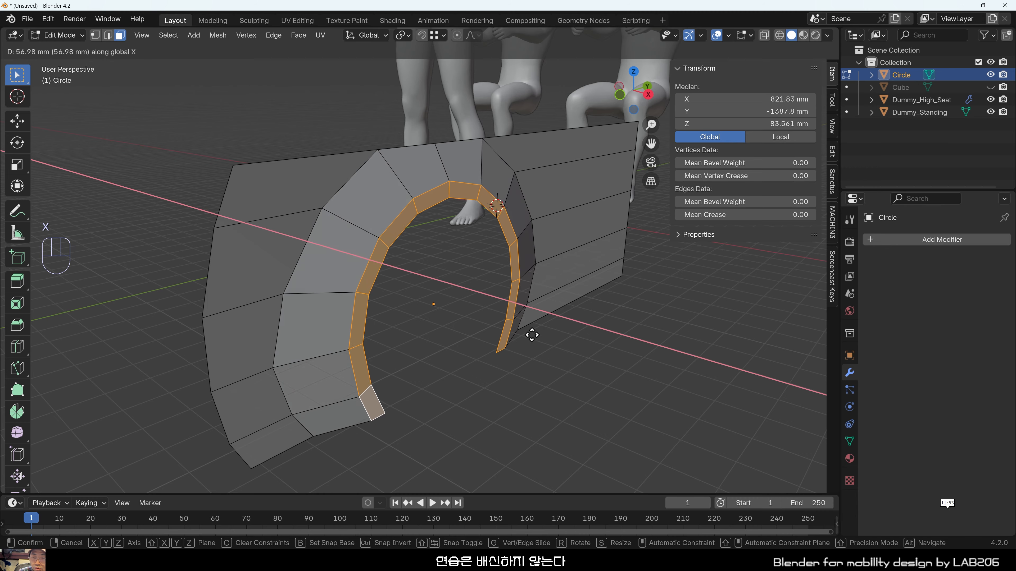
pyautogui.click(533, 340)
pyautogui.click(556, 374)
# Examine the flared wheel arch and side panel from the front, side and above, comparing them with the human dummies.
pyautogui.moveTo(556, 374); pyautogui.dragTo(483, 391, button='middle')
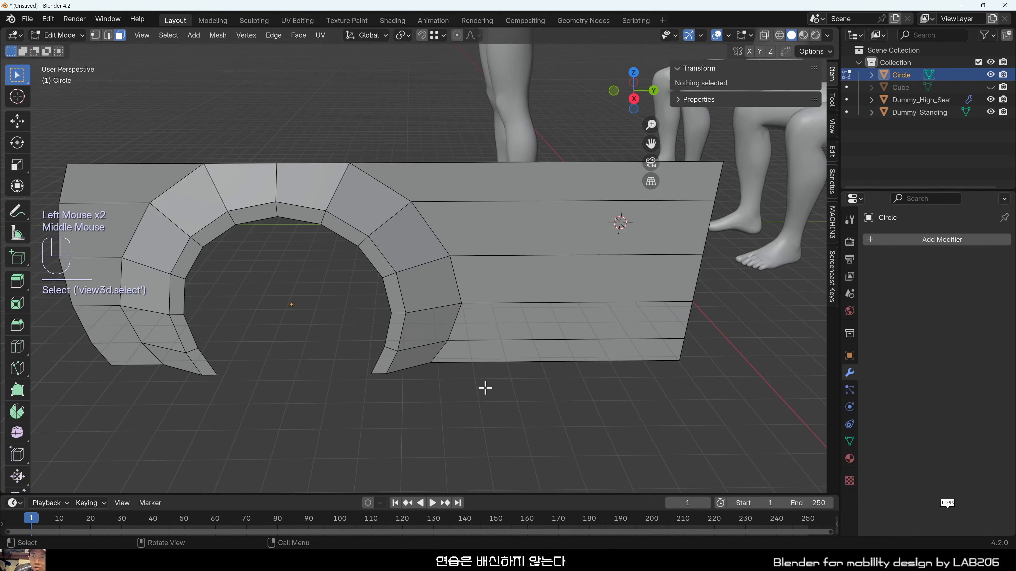
pyautogui.scroll(1, 478, 386)
pyautogui.scroll(-2, 479, 376)
pyautogui.moveTo(422, 410); pyautogui.dragTo(424, 367, button='middle')
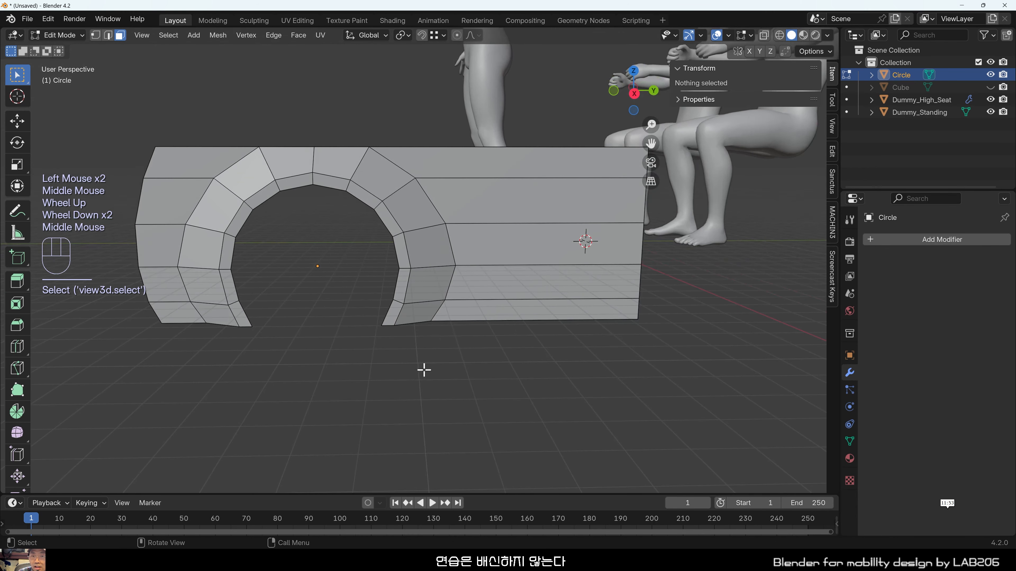
pyautogui.scroll(1, 358, 157)
pyautogui.moveTo(430, 175); pyautogui.dragTo(438, 306, button='middle')
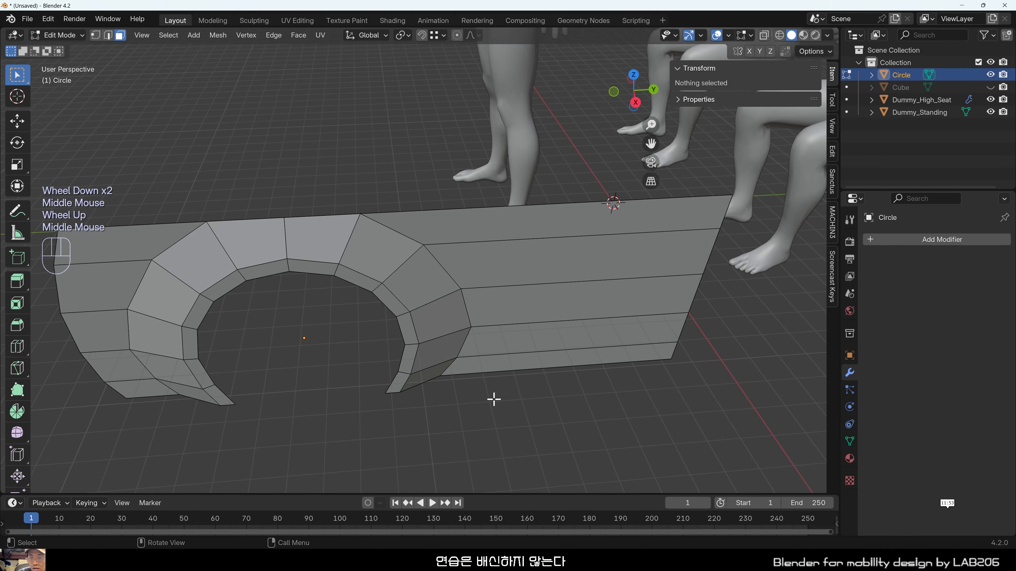
pyautogui.scroll(1, 489, 403)
pyautogui.keyDown('shift'); pyautogui.moveTo(485, 407); pyautogui.dragTo(354, 387, button='middle'); pyautogui.keyUp('shift')
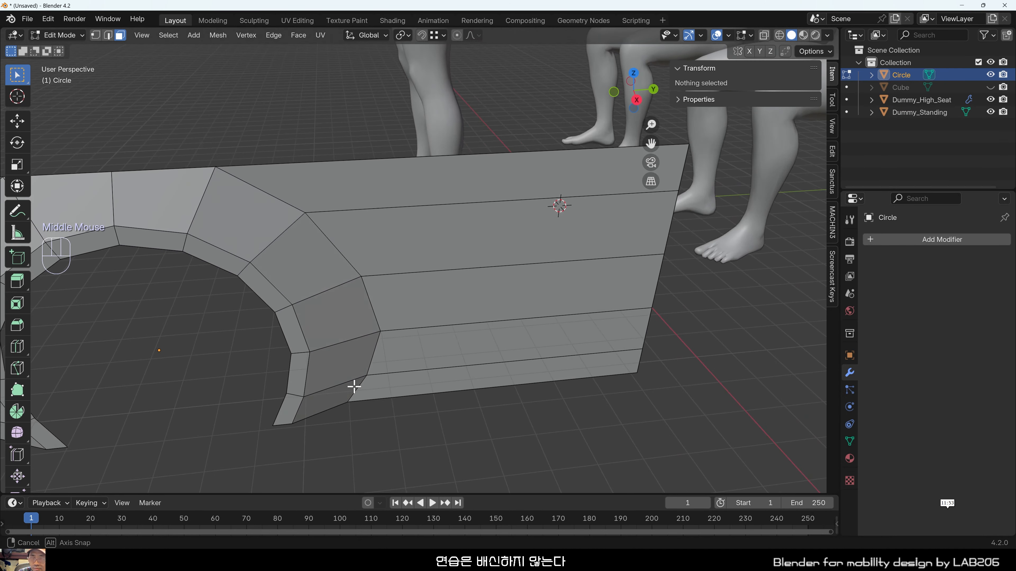
pyautogui.scroll(-1, 313, 281)
pyautogui.scroll(-2, 272, 265)
pyautogui.scroll(1, 272, 265)
pyautogui.moveTo(272, 266); pyautogui.dragTo(298, 365, button='middle')
pyautogui.scroll(-2, 492, 297)
pyautogui.keyDown('shift'); pyautogui.moveTo(298, 365); pyautogui.dragTo(384, 318, button='middle'); pyautogui.keyUp('shift')
pyautogui.scroll(1, 354, 329)
pyautogui.moveTo(759, 212); pyautogui.dragTo(477, 268, button='middle')
pyautogui.scroll(-2, 494, 256)
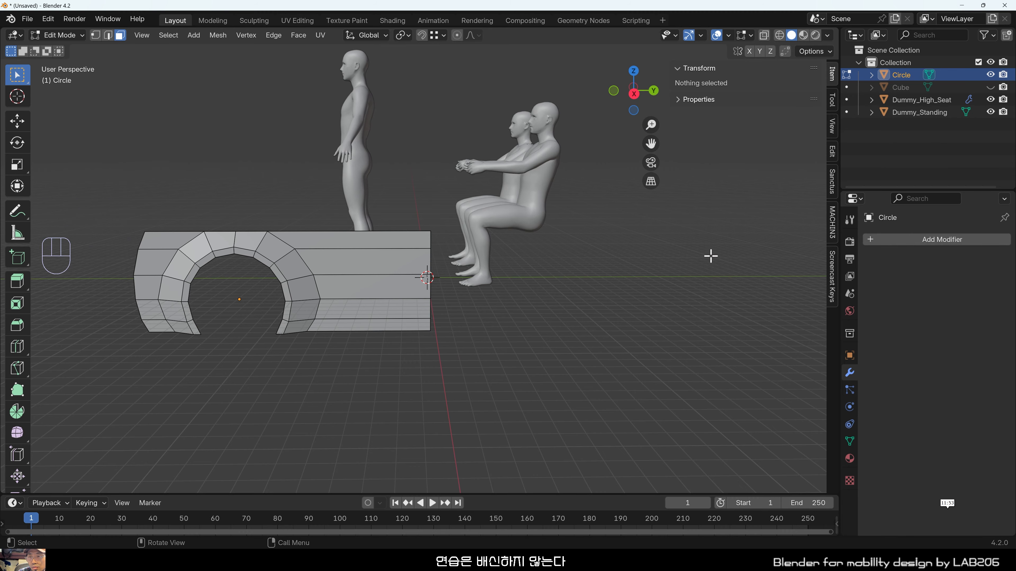
pyautogui.moveTo(288, 319); pyautogui.dragTo(326, 360, button='middle')
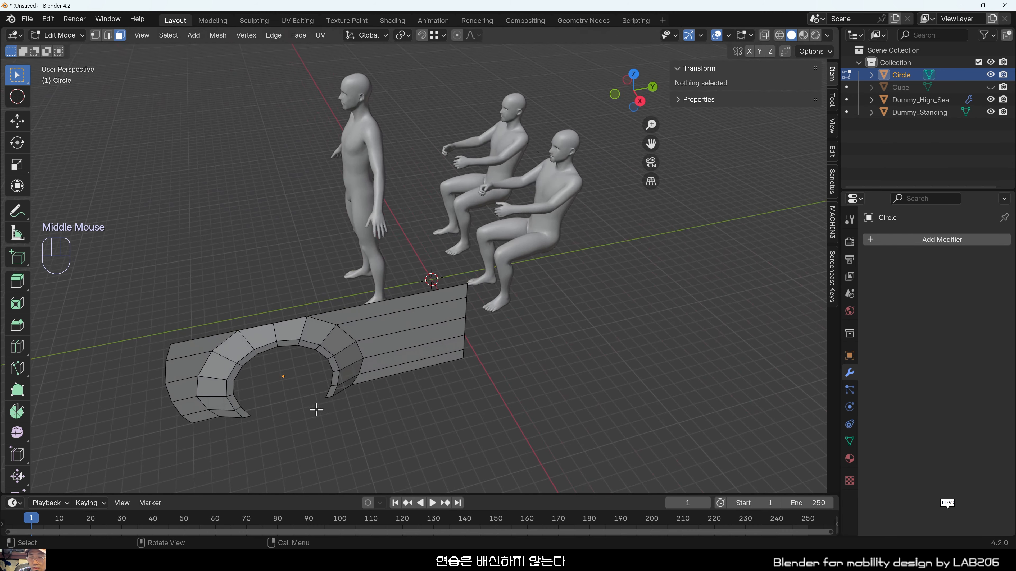
pyautogui.scroll(1, 318, 408)
pyautogui.keyDown('shift'); pyautogui.moveTo(350, 419); pyautogui.dragTo(385, 368, button='middle'); pyautogui.keyUp('shift')
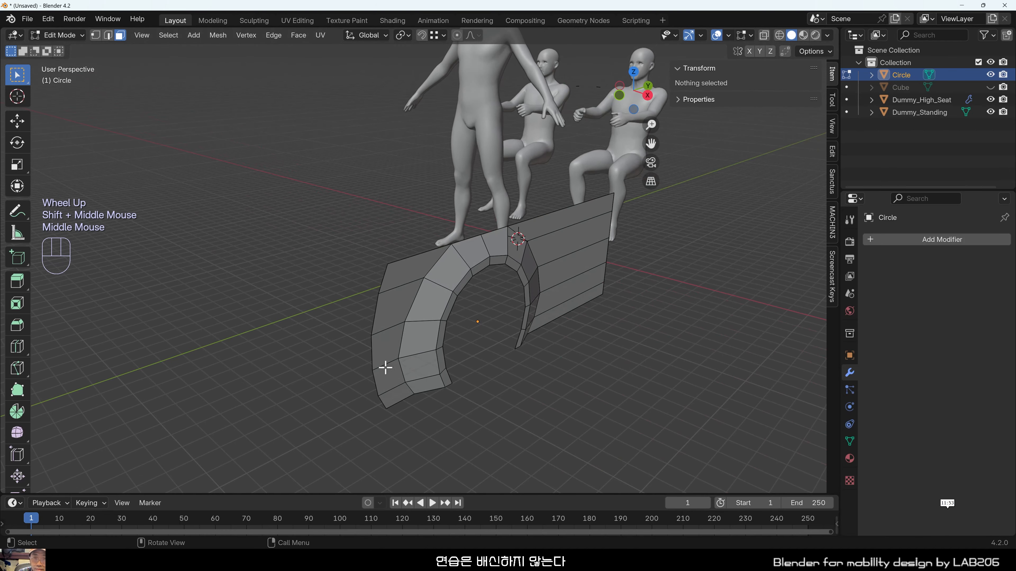
pyautogui.moveTo(408, 290); pyautogui.dragTo(615, 353, button='middle')
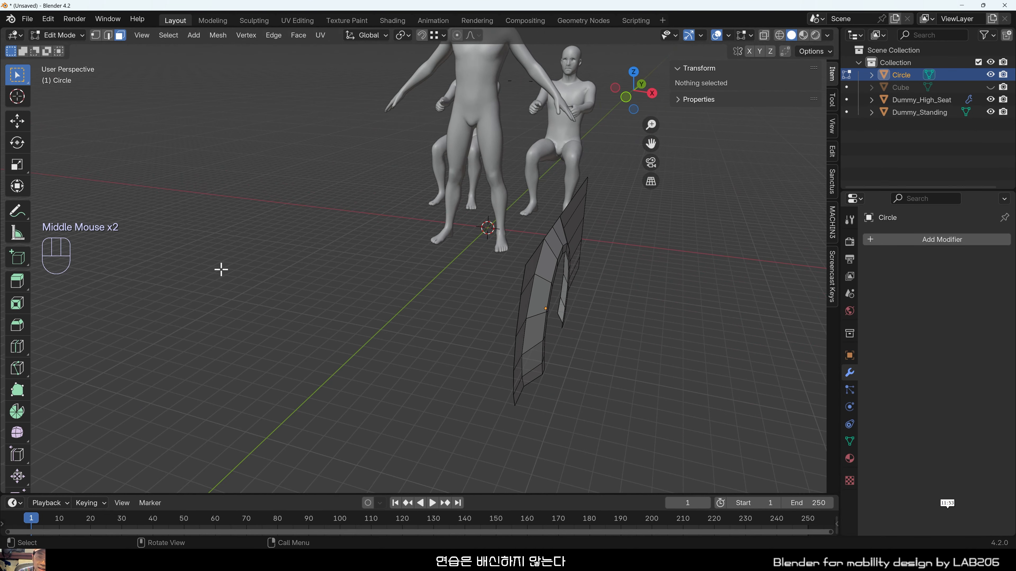
pyautogui.moveTo(221, 270); pyautogui.dragTo(464, 263, button='middle')
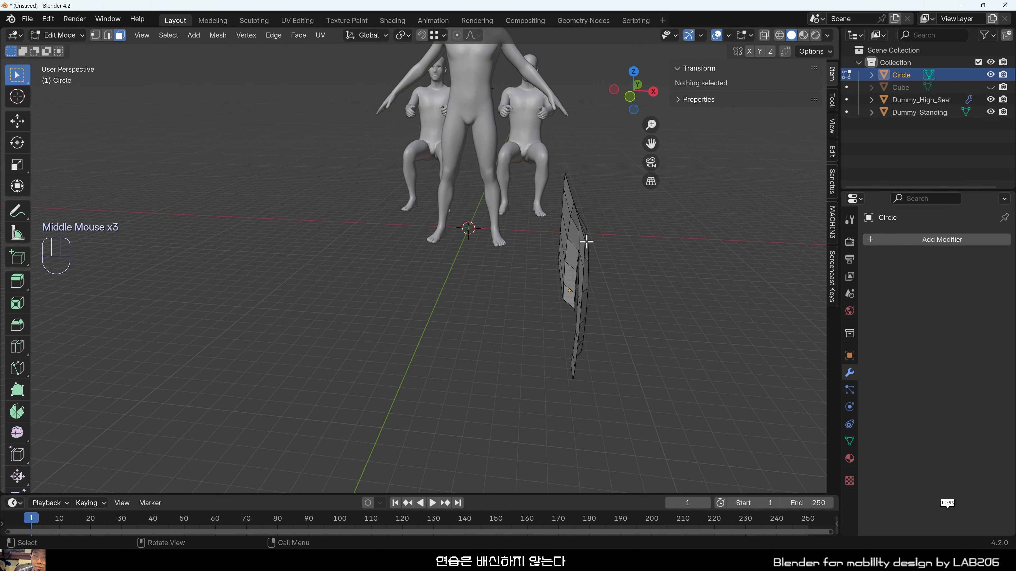
pyautogui.moveTo(542, 234); pyautogui.dragTo(347, 226, button='middle')
pyautogui.keyDown('shift'); pyautogui.moveTo(646, 279); pyautogui.dragTo(557, 286, button='middle'); pyautogui.keyUp('shift')
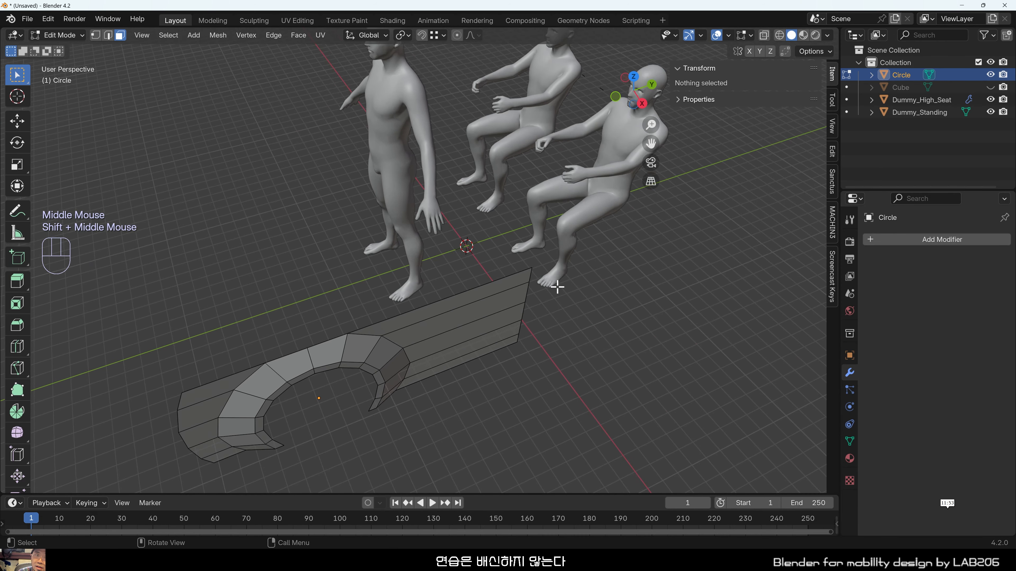
pyautogui.moveTo(677, 307); pyautogui.dragTo(675, 258, button='middle')
pyautogui.moveTo(532, 245); pyautogui.dragTo(499, 285, button='middle')
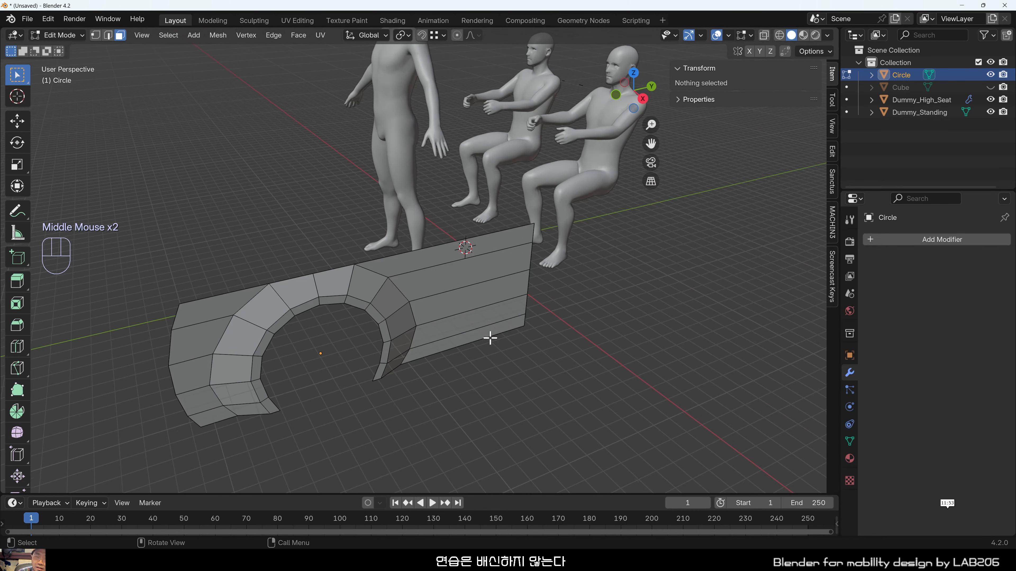
pyautogui.moveTo(490, 338); pyautogui.dragTo(547, 307, button='middle')
# Extrude the side panel's front boundary edge loop in top view by about -120 mm in X and -102 mm in Y.
pyautogui.press('2')
pyautogui.click(277, 346)
pyautogui.moveTo(292, 400); pyautogui.dragTo(287, 247, button='middle')
pyautogui.scroll(1, 291, 381)
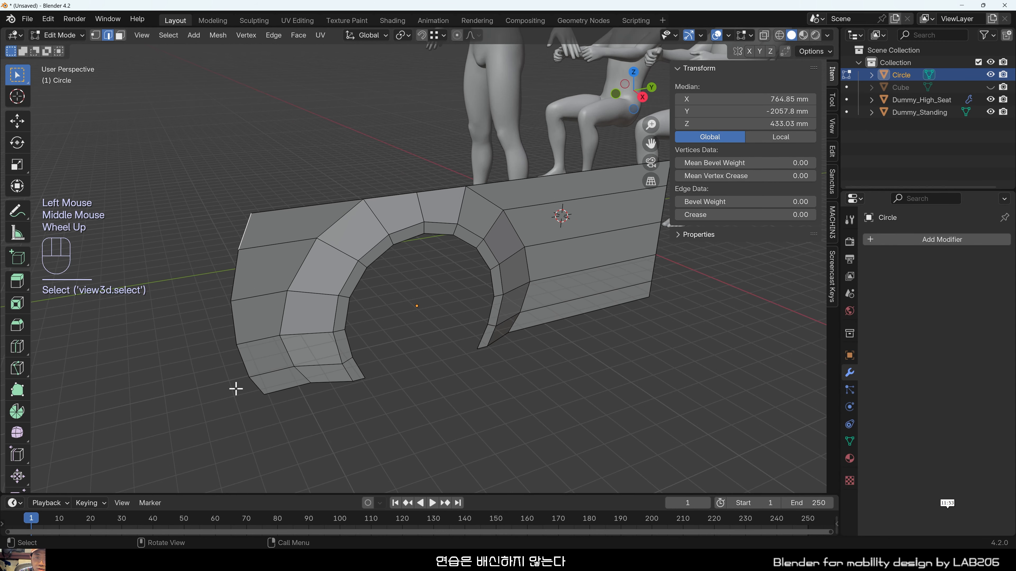
pyautogui.keyDown('ctrl'); pyautogui.click(260, 391); pyautogui.keyUp('ctrl')
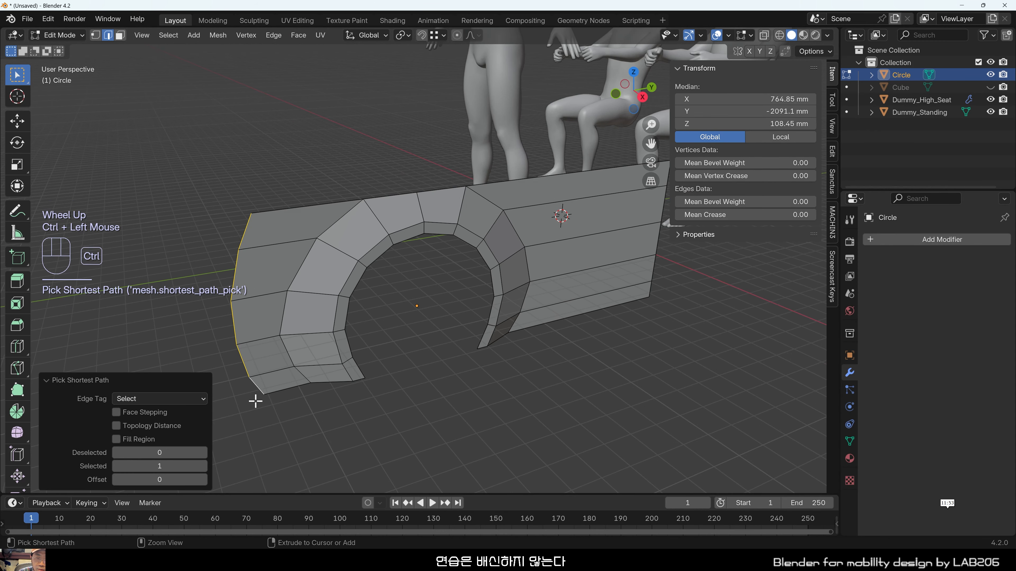
pyautogui.click(253, 420)
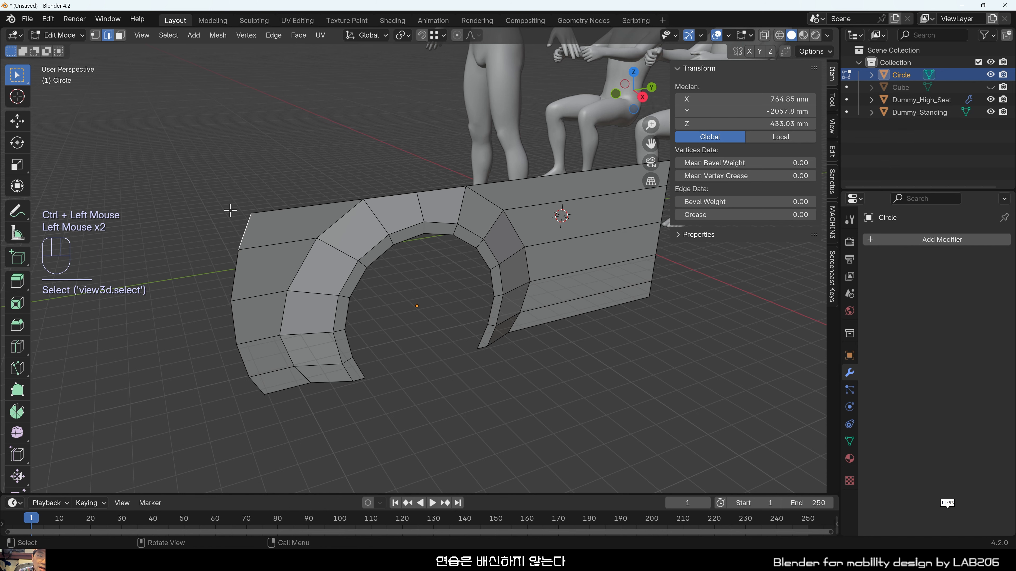
pyautogui.click(234, 170)
pyautogui.keyDown('alt'); pyautogui.click(245, 229); pyautogui.keyUp('alt')
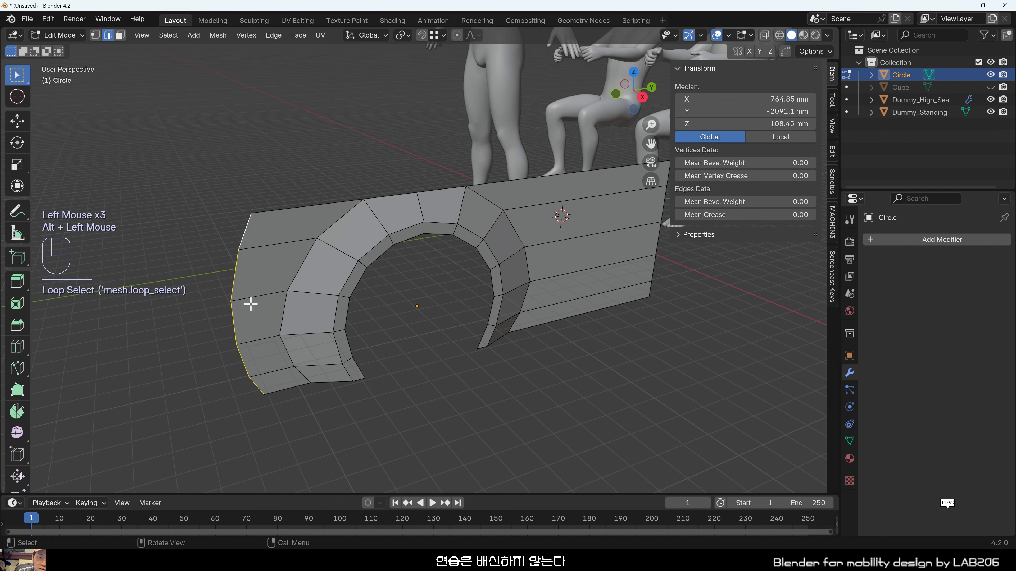
pyautogui.moveTo(272, 409); pyautogui.dragTo(448, 313, button='middle')
pyautogui.moveTo(471, 402)
pyautogui.mouseDown(button='middle')
pyautogui.moveTo(456, 402)
pyautogui.moveTo(475, 404)
pyautogui.mouseUp(button='middle')
pyautogui.moveTo(429, 429); pyautogui.dragTo(470, 259, button='middle')
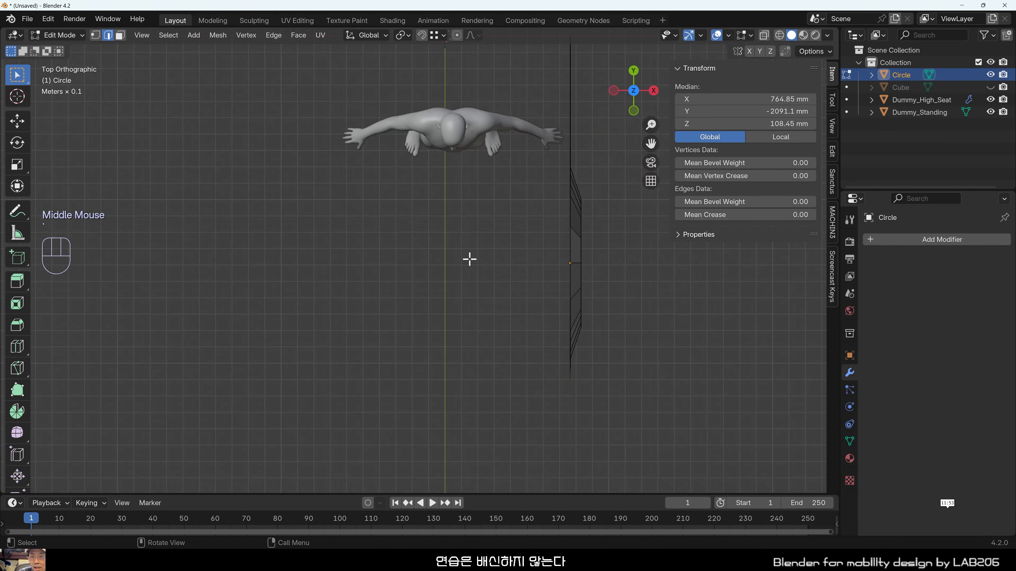
pyautogui.scroll(3, 576, 408)
pyautogui.keyDown('shift'); pyautogui.moveTo(576, 409); pyautogui.dragTo(486, 387, button='middle'); pyautogui.keyUp('shift')
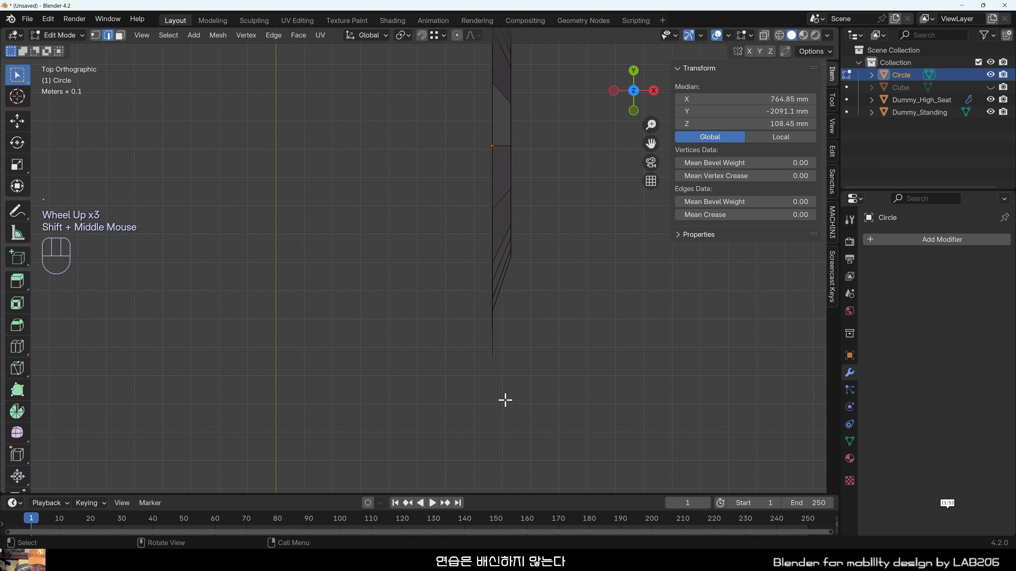
pyautogui.press('e')
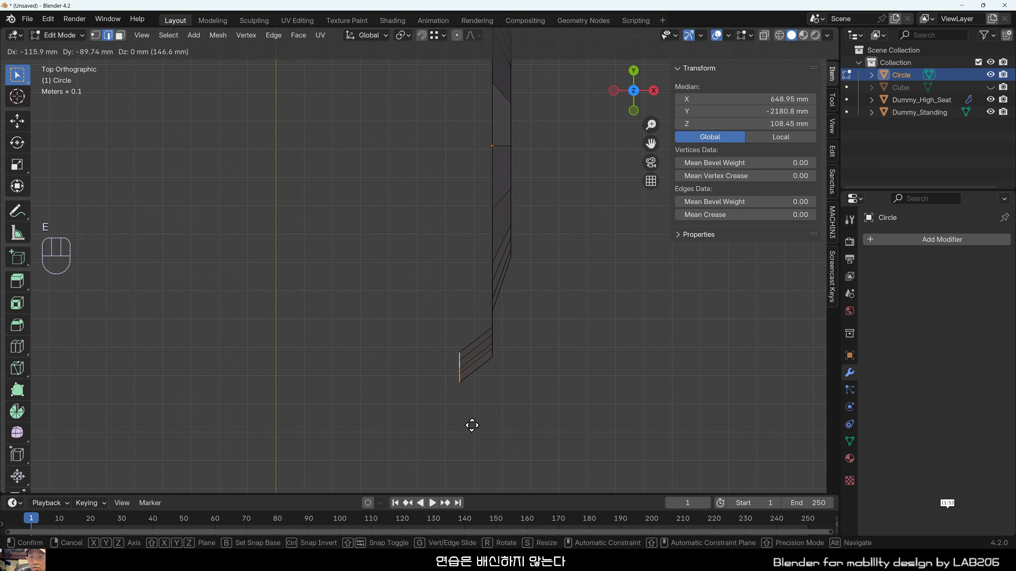
pyautogui.click(460, 428)
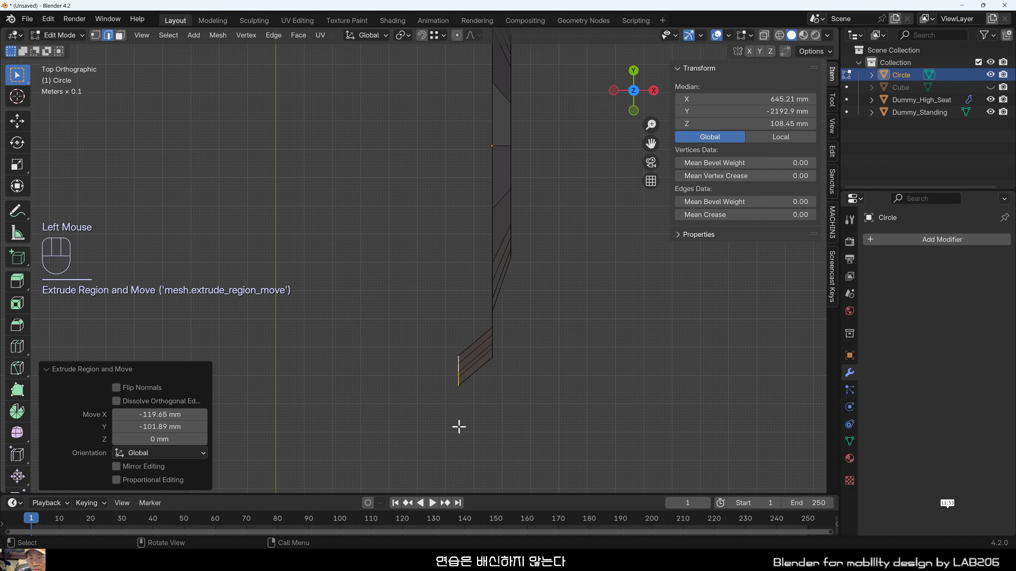
# Extrude the same edge loop again towards the centre line, about -612 mm in X and -7 mm in Y.
pyautogui.press('e')
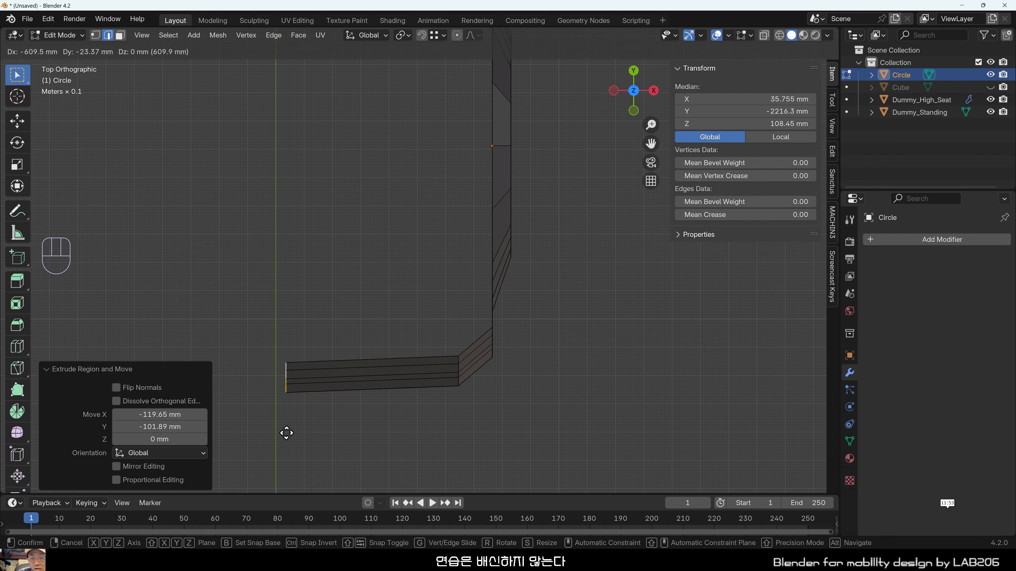
pyautogui.click(285, 429)
pyautogui.scroll(2, 279, 427)
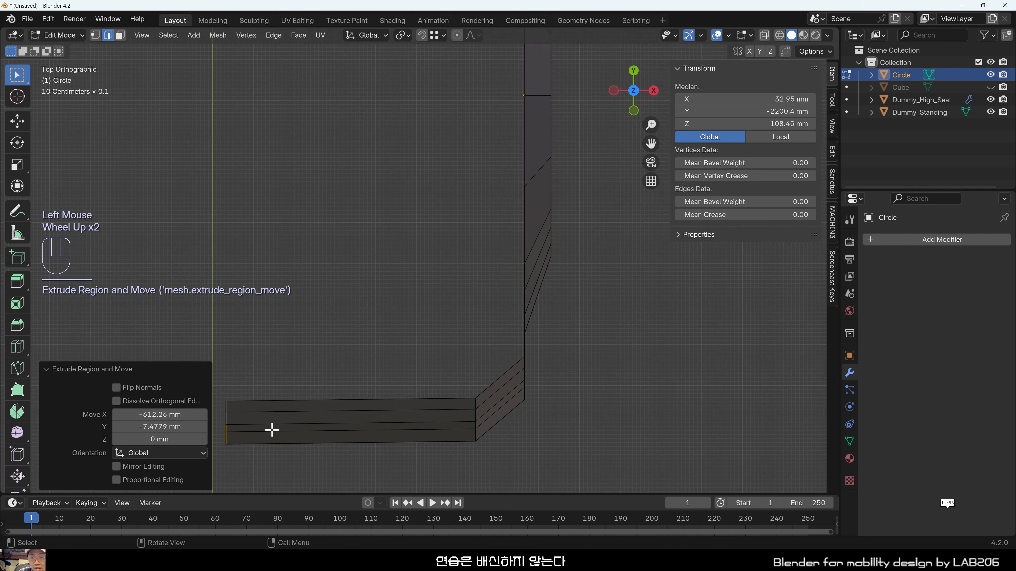
pyautogui.keyDown('shift'); pyautogui.moveTo(325, 410); pyautogui.dragTo(450, 335, button='middle'); pyautogui.keyUp('shift')
pyautogui.scroll(1, 400, 416)
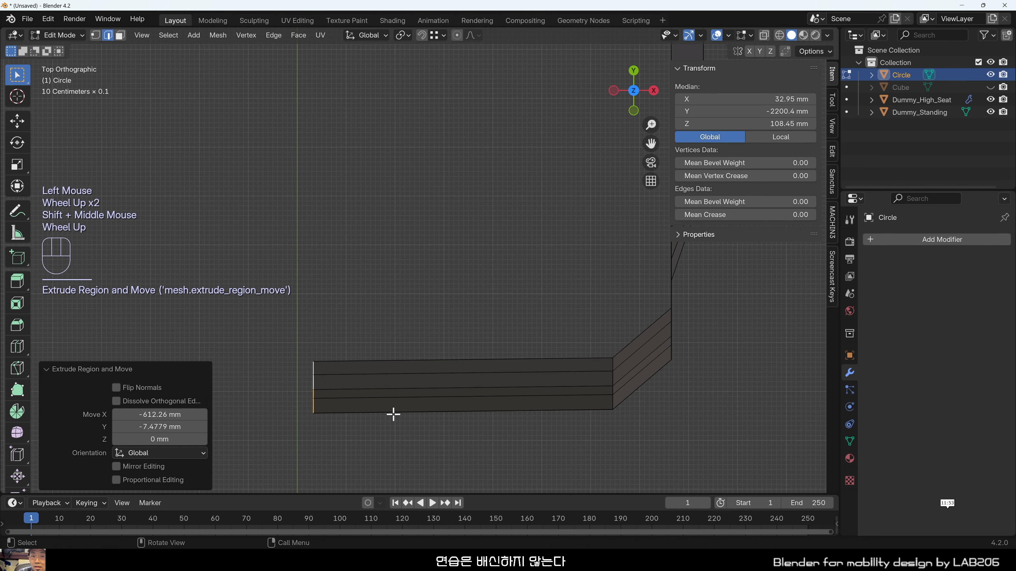
pyautogui.keyDown('shift'); pyautogui.moveTo(392, 413); pyautogui.dragTo(426, 377, button='middle'); pyautogui.keyUp('shift')
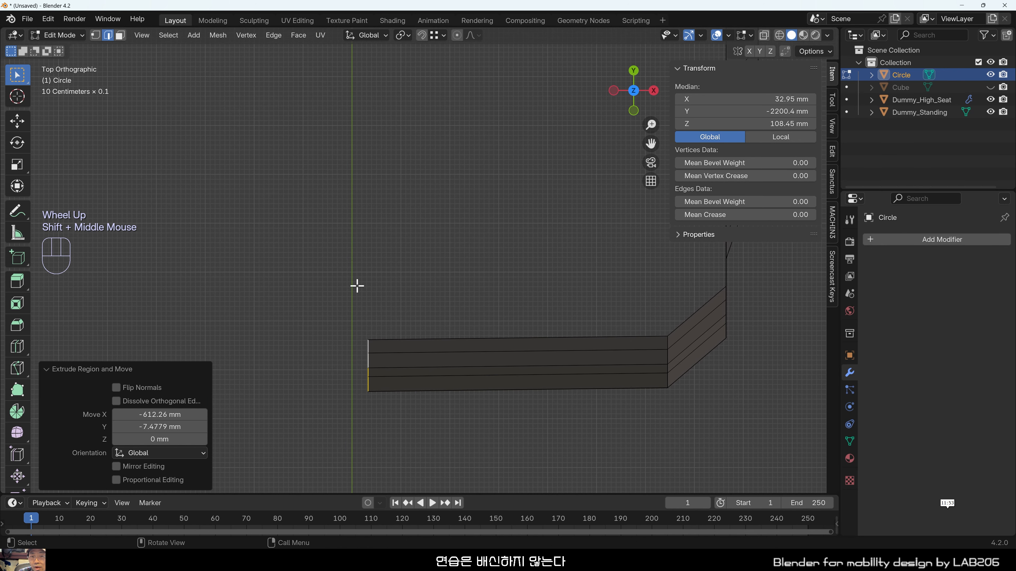
# Reselect the complete edge loop at the front panel's centre-line end and flatten it by scaling to 0 along X.
pyautogui.click(343, 437)
pyautogui.moveTo(337, 305); pyautogui.dragTo(369, 425)
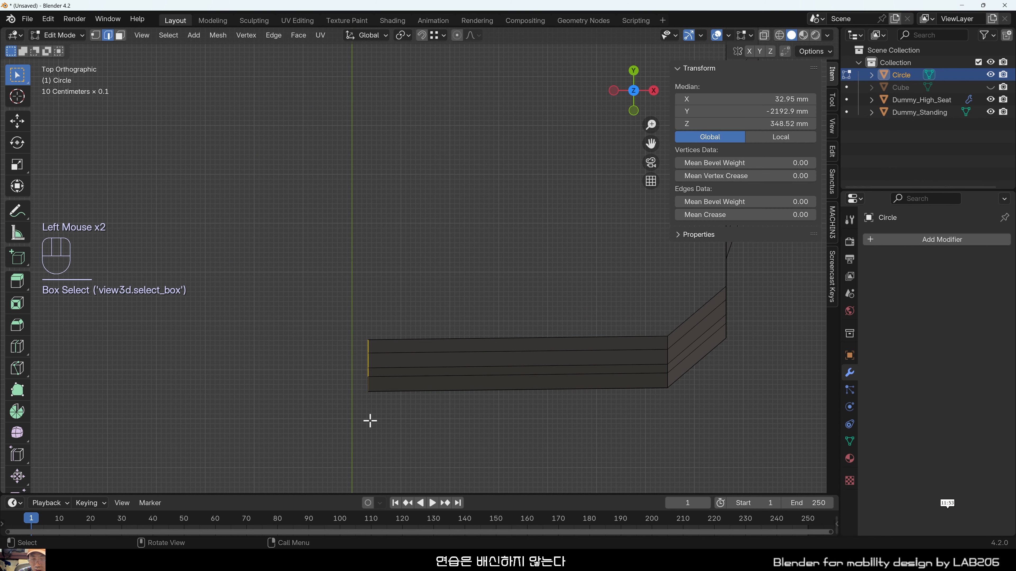
pyautogui.moveTo(370, 420); pyautogui.dragTo(377, 363, button='middle')
pyautogui.scroll(-2, 453, 336)
pyautogui.scroll(1, 453, 336)
pyautogui.moveTo(453, 336)
pyautogui.mouseDown(button='middle')
pyautogui.moveTo(467, 206)
pyautogui.moveTo(475, 386)
pyautogui.moveTo(458, 345)
pyautogui.mouseUp(button='middle')
pyautogui.keyDown('shift'); pyautogui.scroll(-1, 475, 387); pyautogui.keyUp('shift')
pyautogui.scroll(-1, 475, 386)
pyautogui.keyDown('alt'); pyautogui.click(426, 229); pyautogui.keyUp('alt')
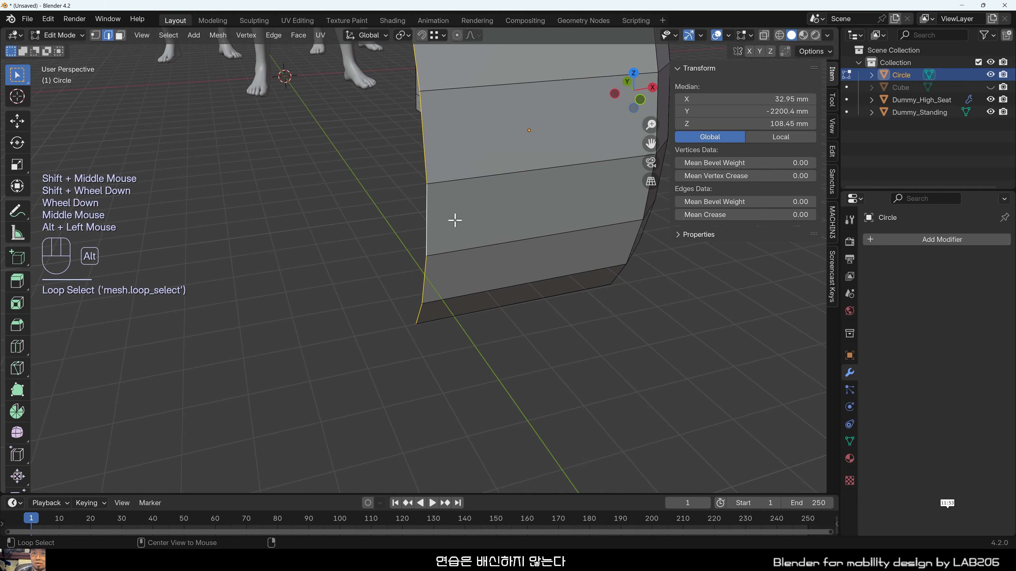
pyautogui.moveTo(454, 219); pyautogui.dragTo(463, 288, button='middle')
pyautogui.press('`')
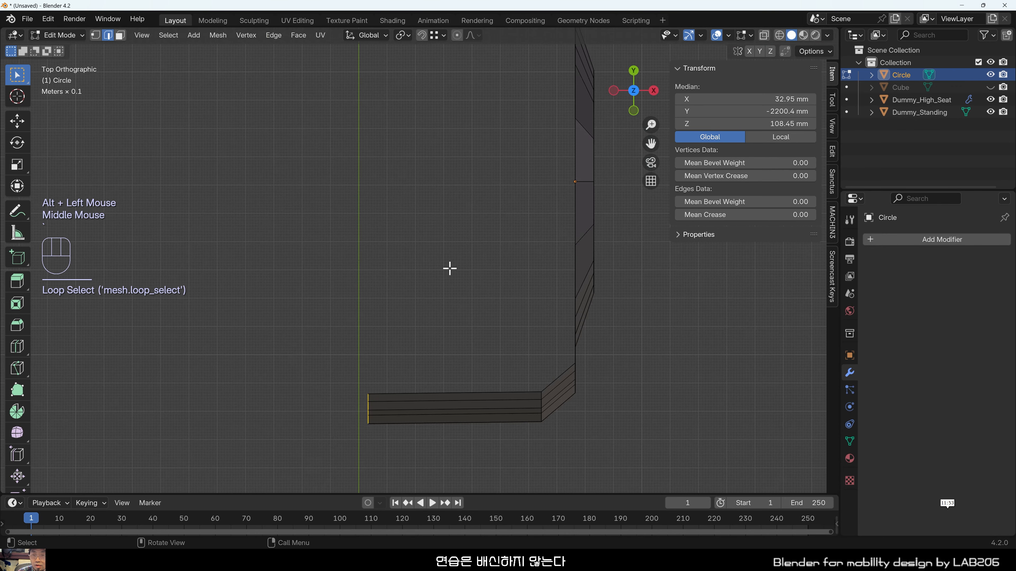
pyautogui.press('s')
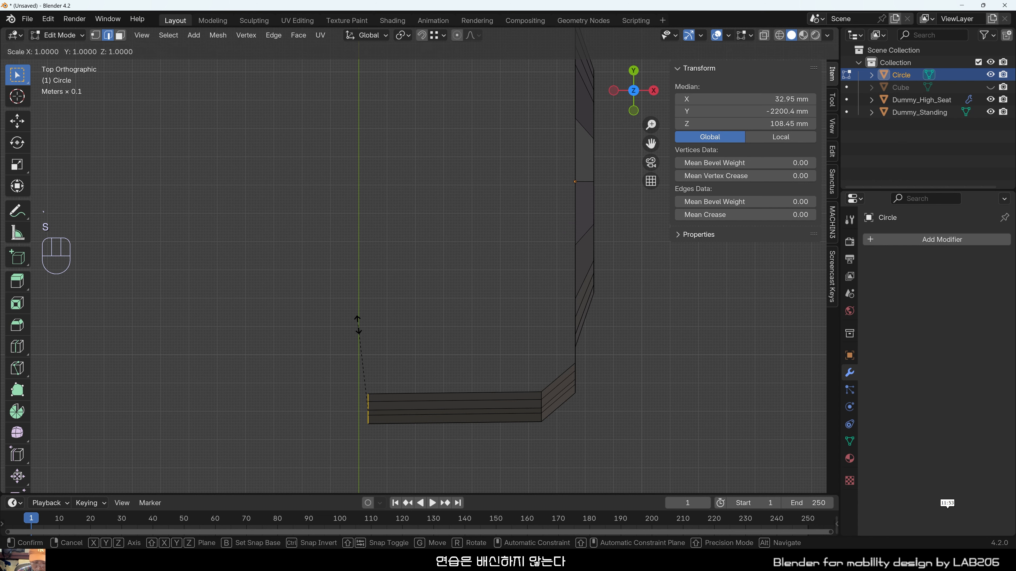
pyautogui.press('x')
pyautogui.press('KP_0')
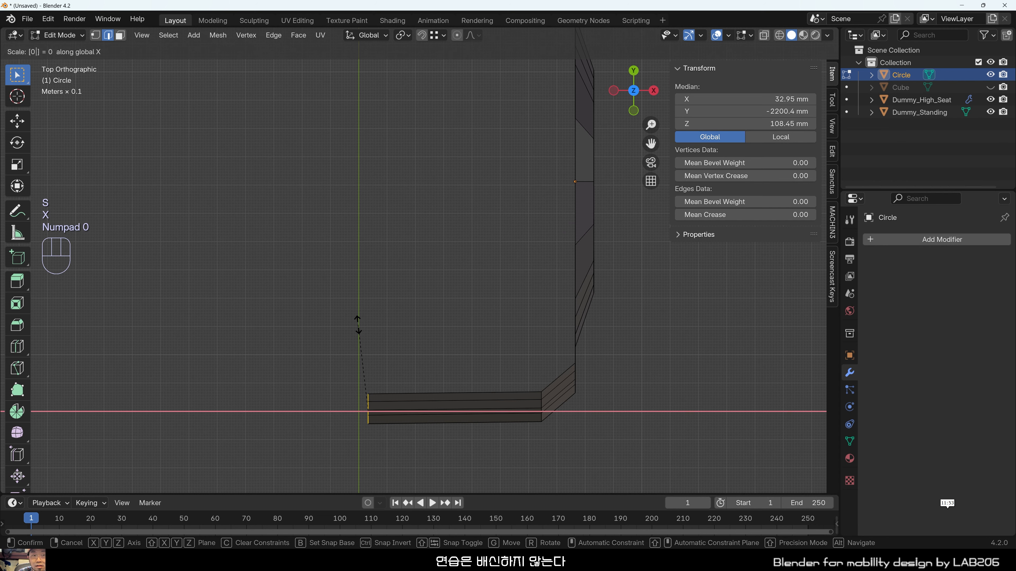
pyautogui.press('KP_Enter')
# Move the flattened edge loop at the front panel's inner end onto the centre line by setting its median X to 0 mm.
pyautogui.scroll(2, 359, 349)
pyautogui.keyDown('shift'); pyautogui.moveTo(374, 408); pyautogui.dragTo(388, 279, button='middle'); pyautogui.keyUp('shift')
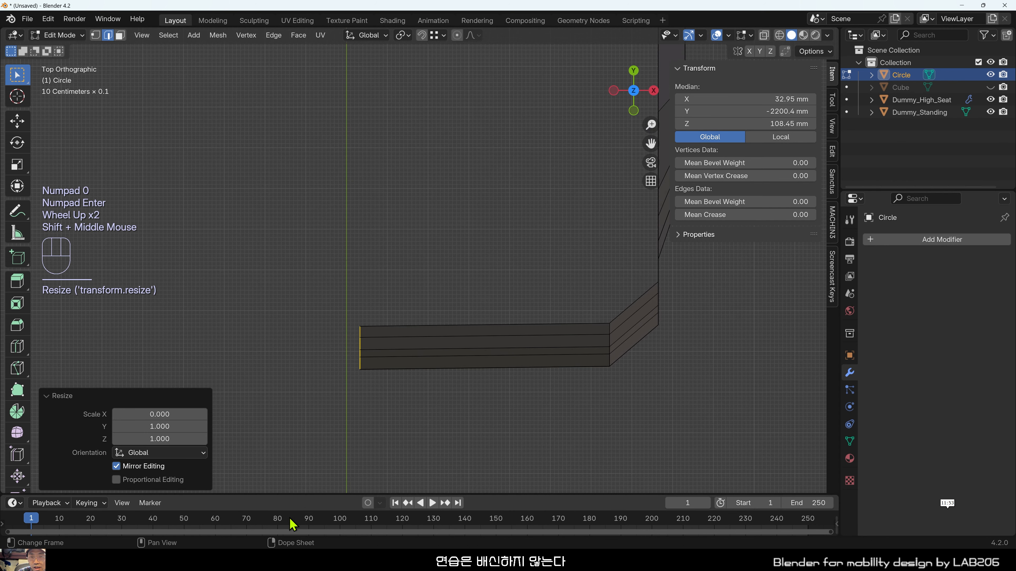
pyautogui.scroll(1, 290, 524)
pyautogui.scroll(4, 360, 426)
pyautogui.keyDown('shift'); pyautogui.moveTo(364, 416); pyautogui.dragTo(371, 404, button='middle'); pyautogui.keyUp('shift')
pyautogui.scroll(2, 363, 413)
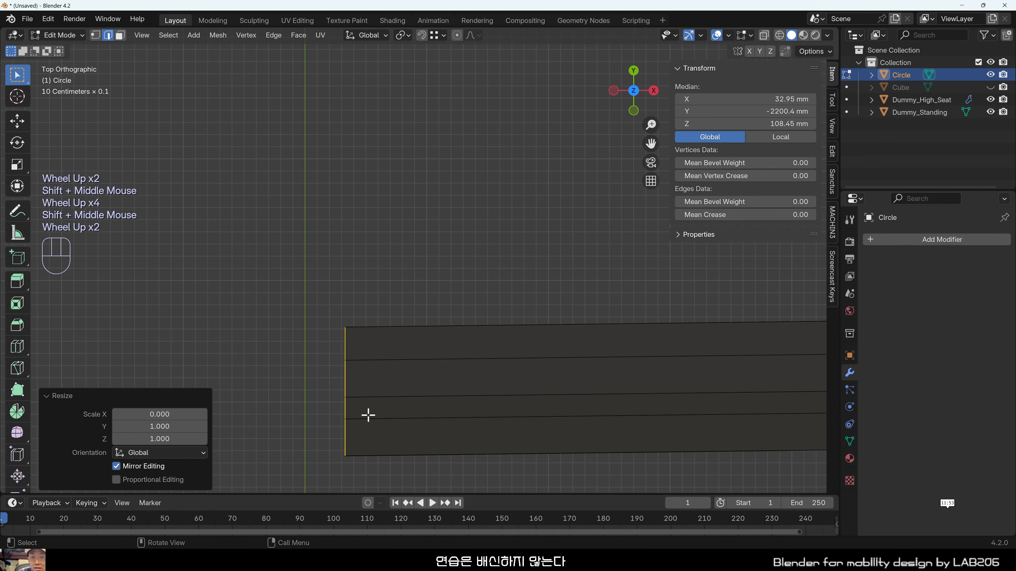
pyautogui.scroll(-3, 408, 393)
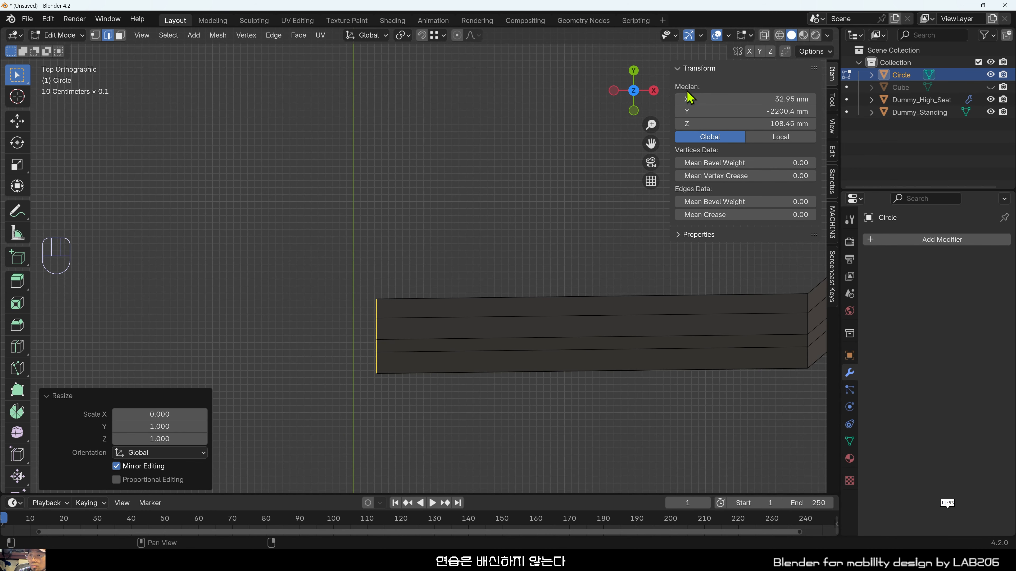
pyautogui.click(725, 99)
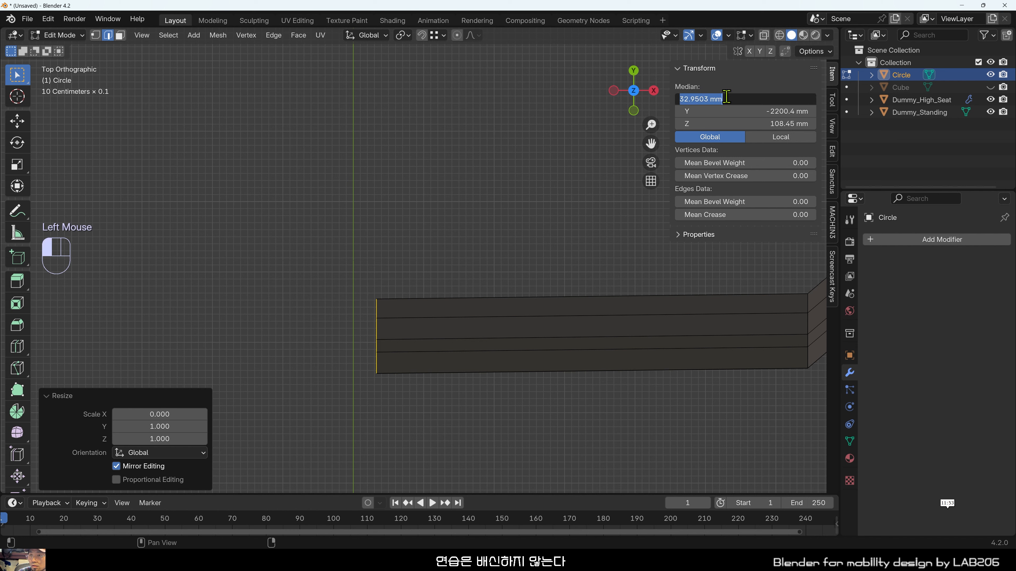
pyautogui.write('0')
pyautogui.press('Return')
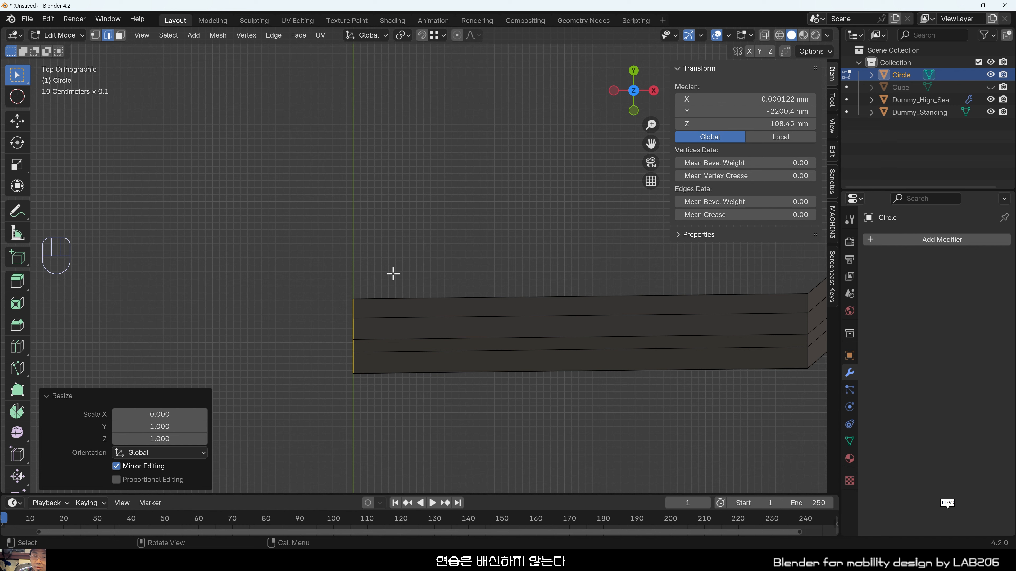
# Select the vertices at the front panel's centre-line end in vertex mode and set their median X to 0 mm.
pyautogui.press('1')
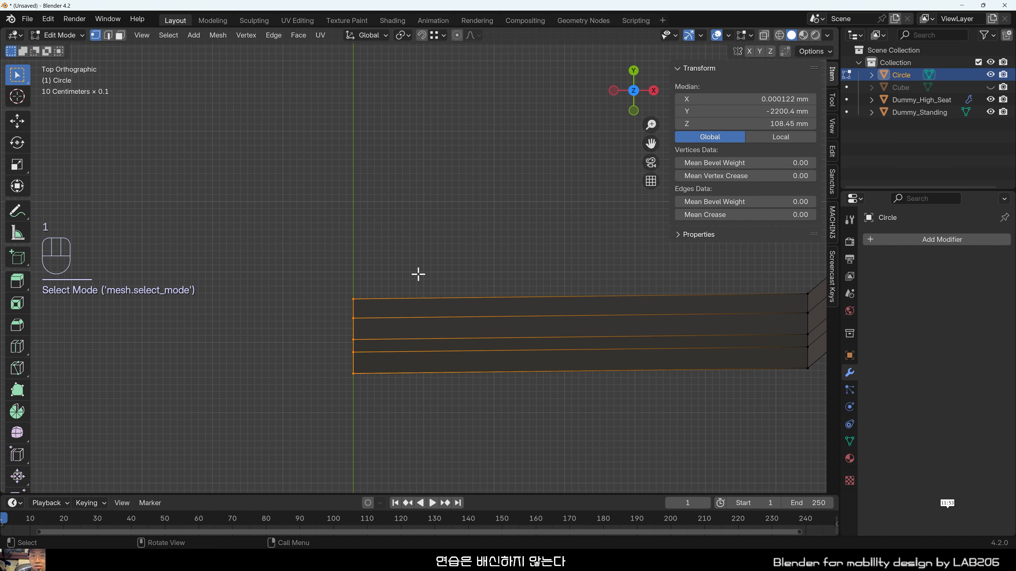
pyautogui.click(336, 266)
pyautogui.moveTo(335, 265); pyautogui.dragTo(395, 461)
pyautogui.click(773, 98)
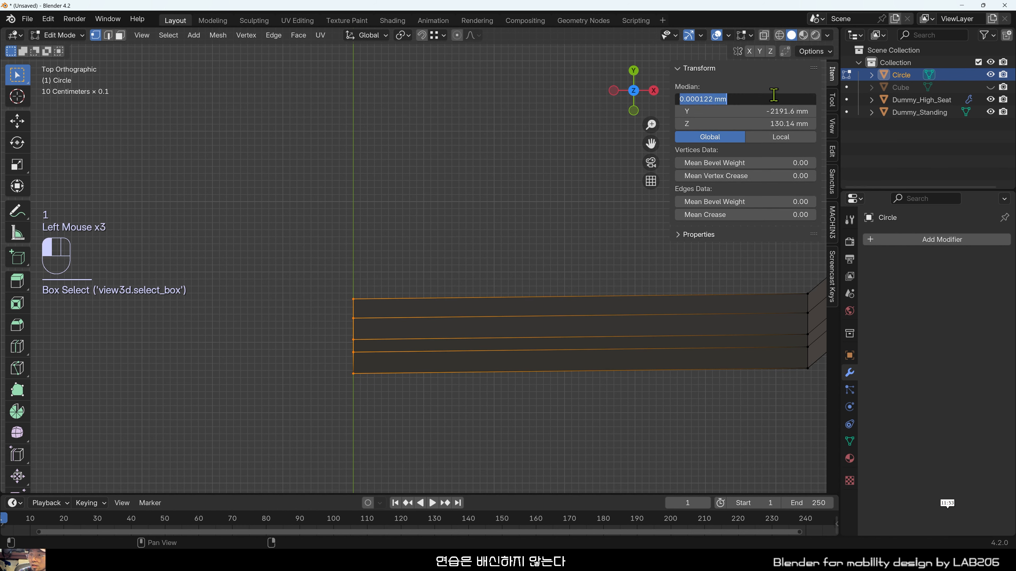
pyautogui.write('0')
pyautogui.press('Return')
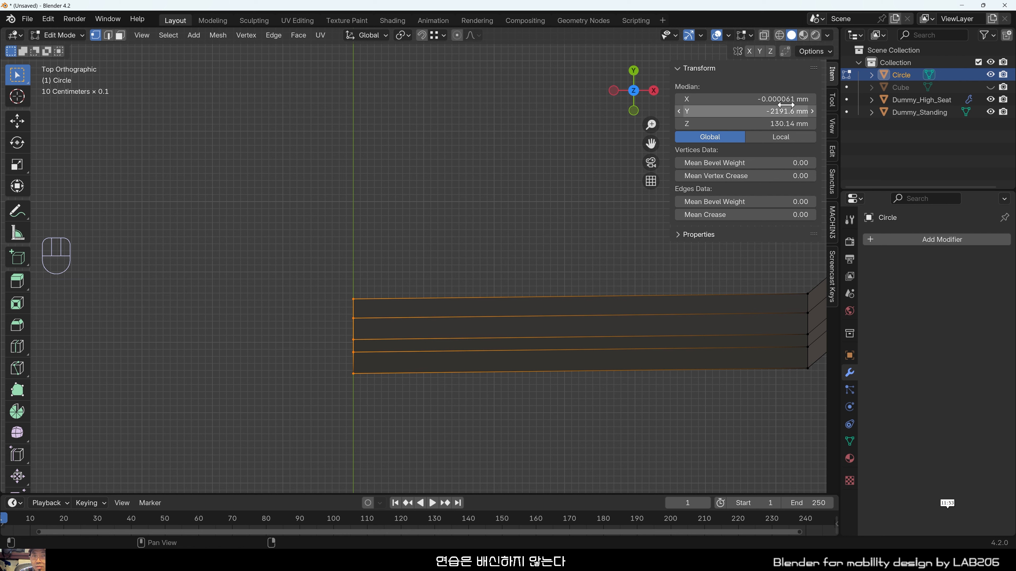
# Deselect the mesh and examine the extended front panel, wheel arch and side panel from several angles beside the dummies.
pyautogui.click(378, 399)
pyautogui.scroll(2, 374, 415)
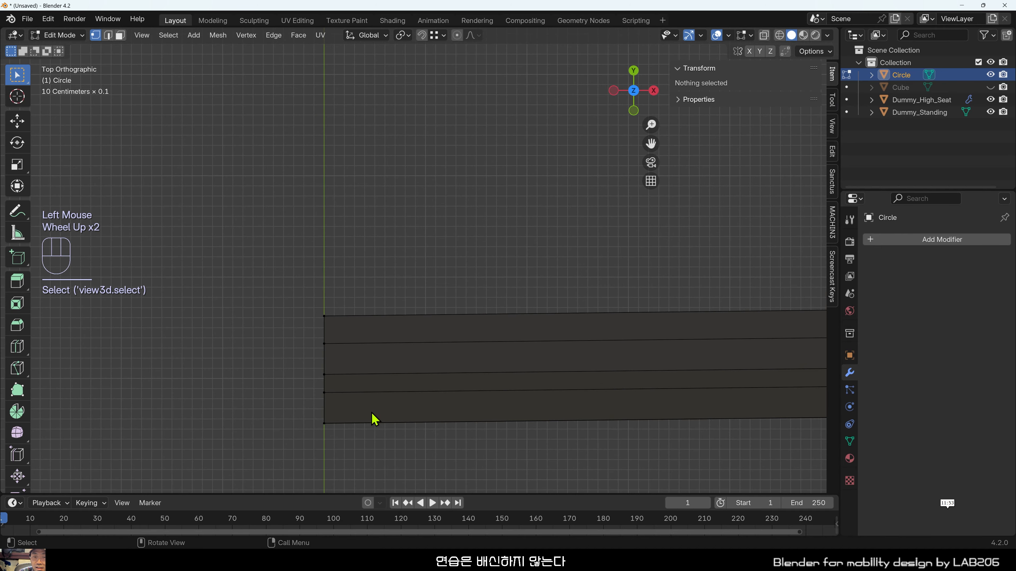
pyautogui.moveTo(374, 415); pyautogui.dragTo(274, 404, button='middle')
pyautogui.scroll(-3, 431, 320)
pyautogui.scroll(-2, 432, 340)
pyautogui.moveTo(433, 363); pyautogui.dragTo(363, 352, button='middle')
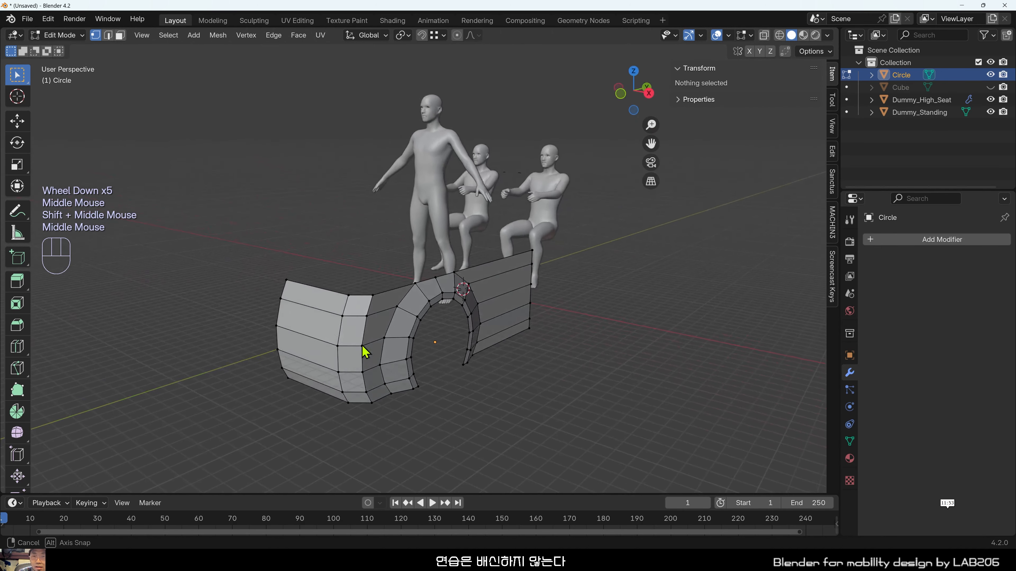
pyautogui.scroll(1, 349, 420)
pyautogui.press('Tab')
pyautogui.press('Tab')
pyautogui.moveTo(351, 427); pyautogui.dragTo(452, 410, button='middle')
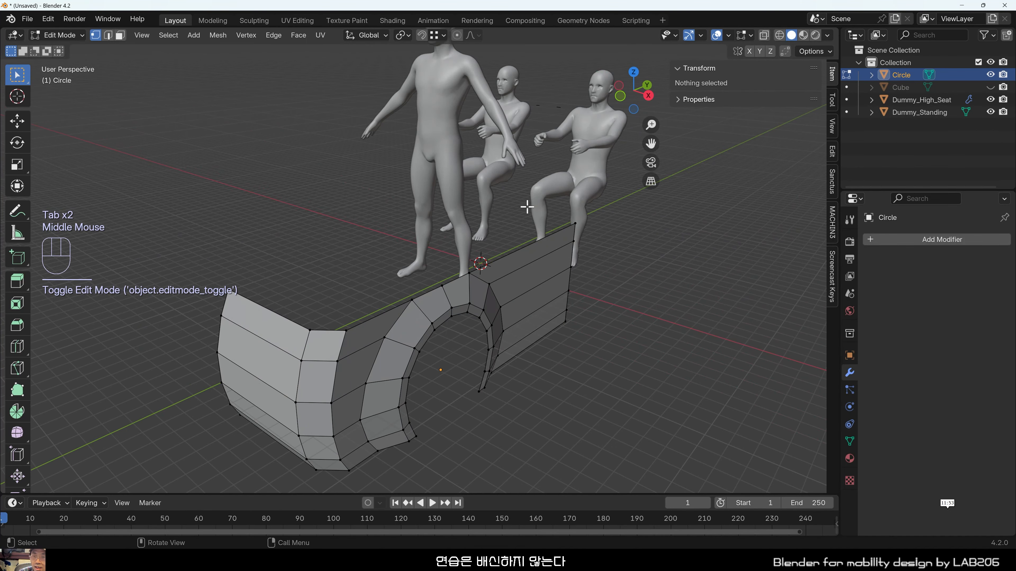
pyautogui.moveTo(680, 300); pyautogui.dragTo(504, 349, button='middle')
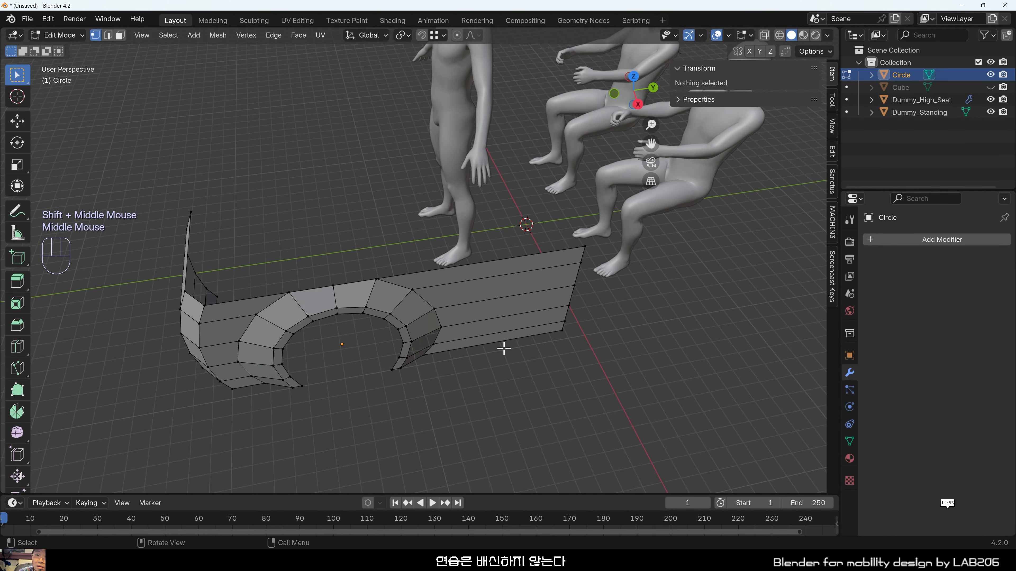
pyautogui.keyDown('shift'); pyautogui.moveTo(511, 283); pyautogui.dragTo(392, 379, button='middle'); pyautogui.keyUp('shift')
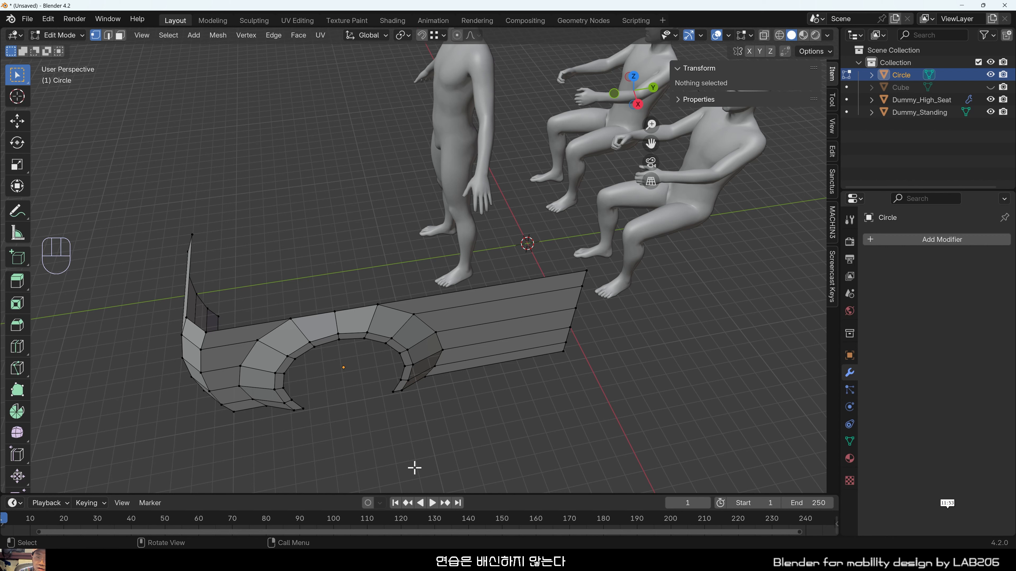
# Return to Object Mode and add a Mirror modifier to the body-side mesh.
pyautogui.press('Tab')
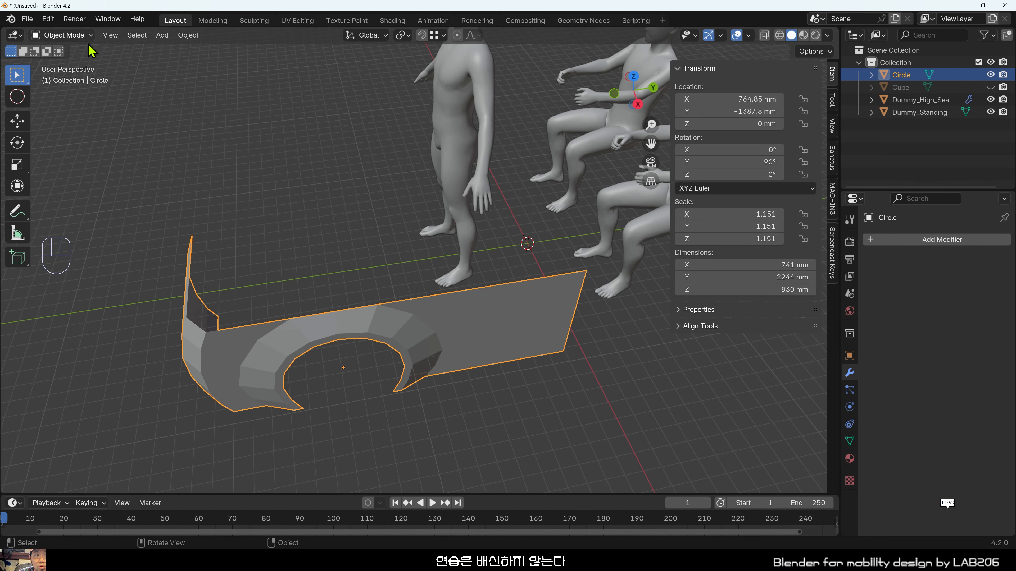
pyautogui.press('Tab')
pyautogui.press('Tab')
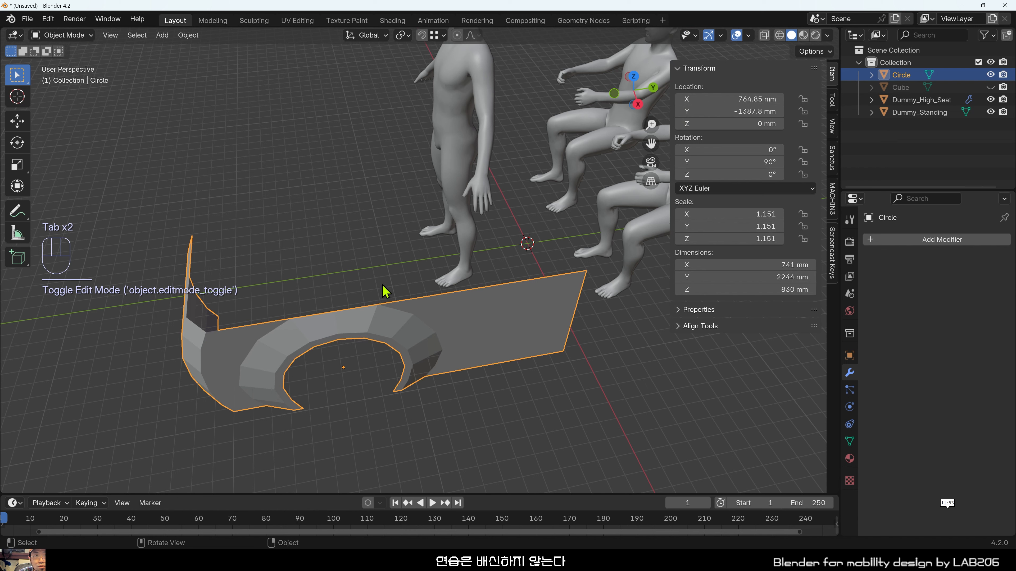
pyautogui.click(916, 244)
pyautogui.moveTo(916, 243)
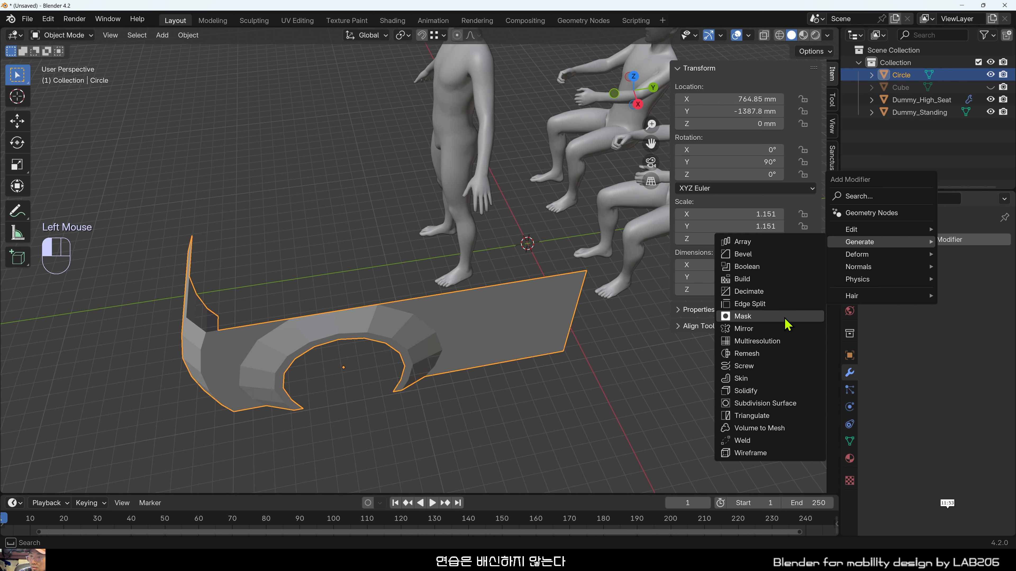
pyautogui.click(764, 334)
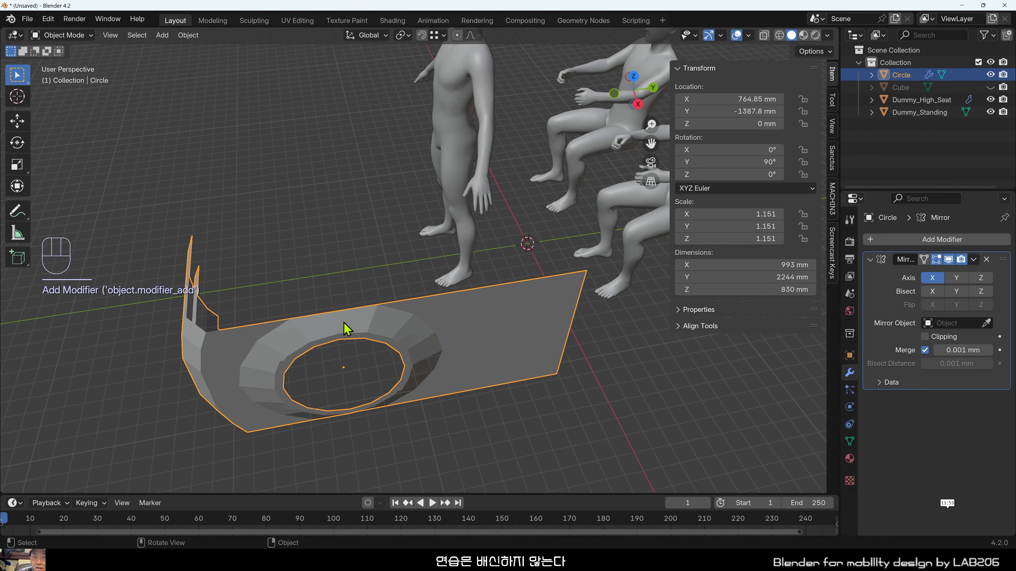
# Enable the Y axis in addition to X in the body's Mirror modifier and inspect the mirrored shape.
pyautogui.moveTo(346, 328); pyautogui.dragTo(306, 267, button='middle')
pyautogui.scroll(-1, 316, 274)
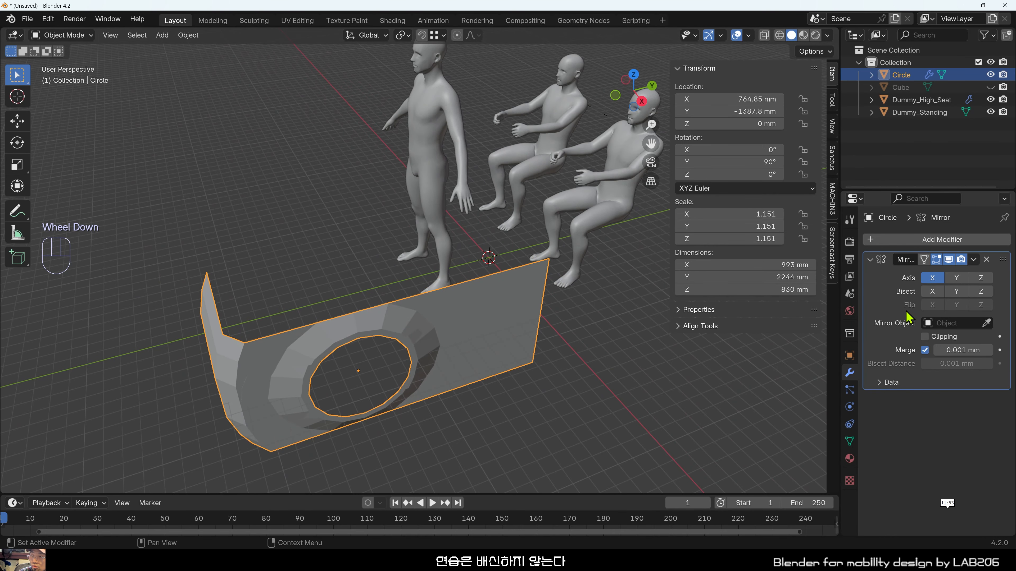
pyautogui.moveTo(548, 309)
pyautogui.mouseDown(button='middle')
pyautogui.moveTo(546, 322)
pyautogui.moveTo(547, 306)
pyautogui.mouseUp(button='middle')
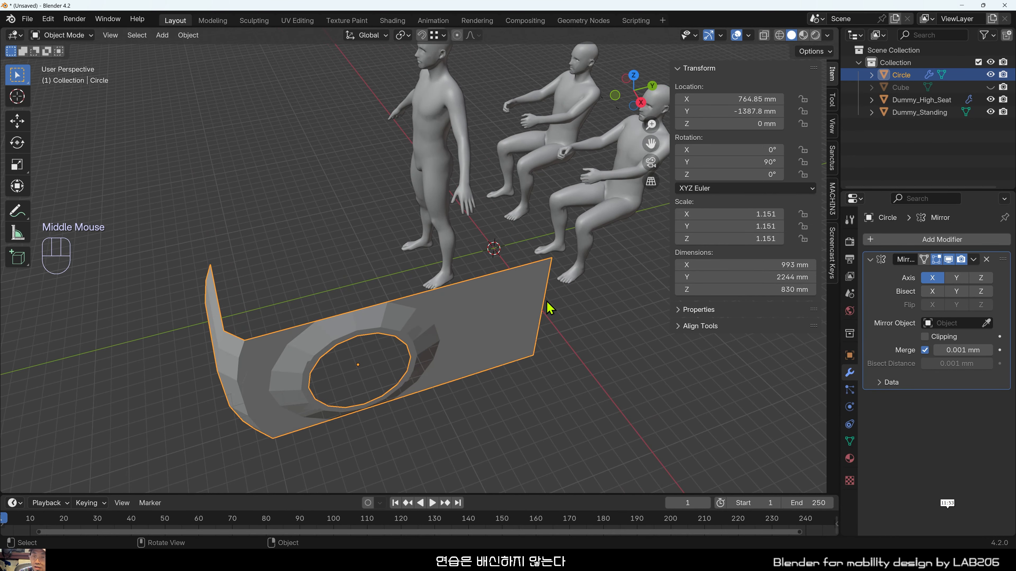
pyautogui.click(956, 279)
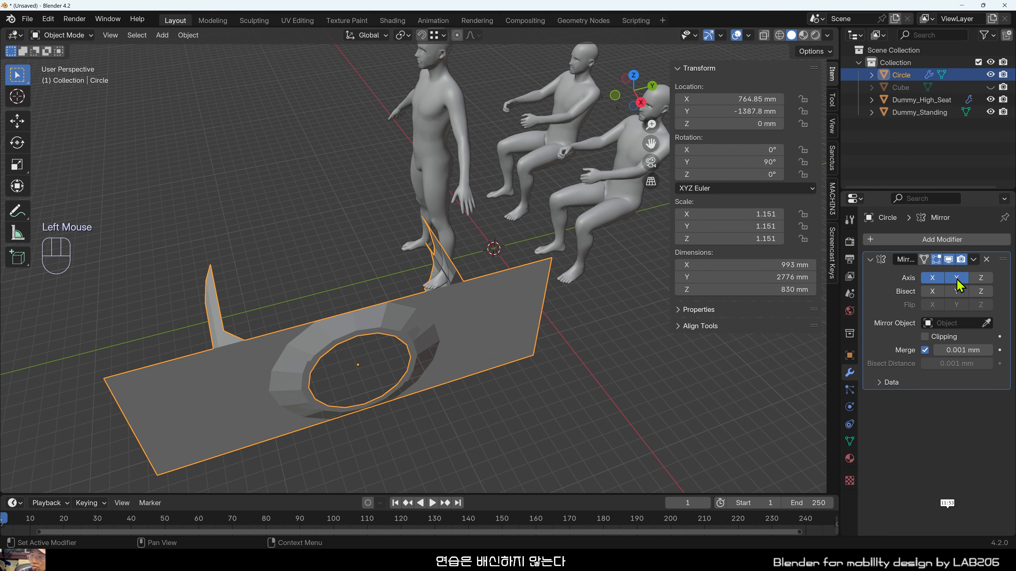
pyautogui.moveTo(500, 276); pyautogui.dragTo(374, 330, button='middle')
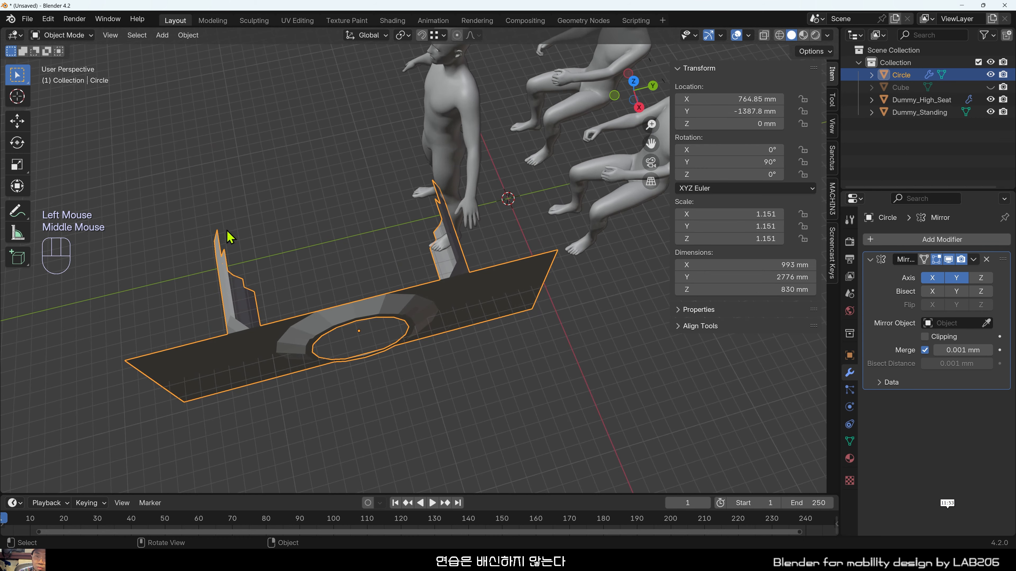
pyautogui.moveTo(493, 300); pyautogui.dragTo(488, 278, button='middle')
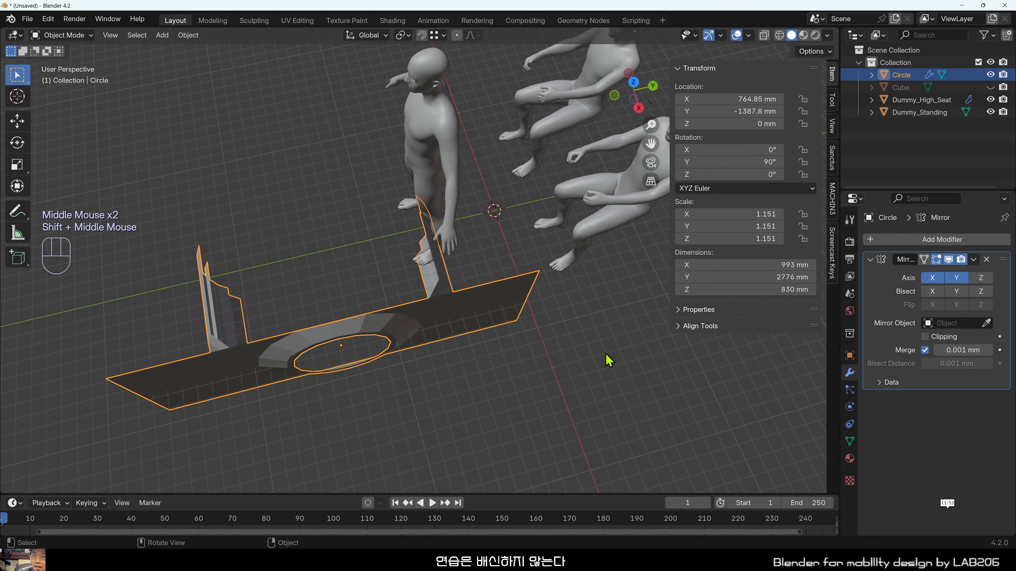
# Deselect the body and add a Plain Axes empty at the 3D cursor on the world origin.
pyautogui.click(390, 378)
pyautogui.moveTo(390, 378); pyautogui.dragTo(408, 341, button='middle')
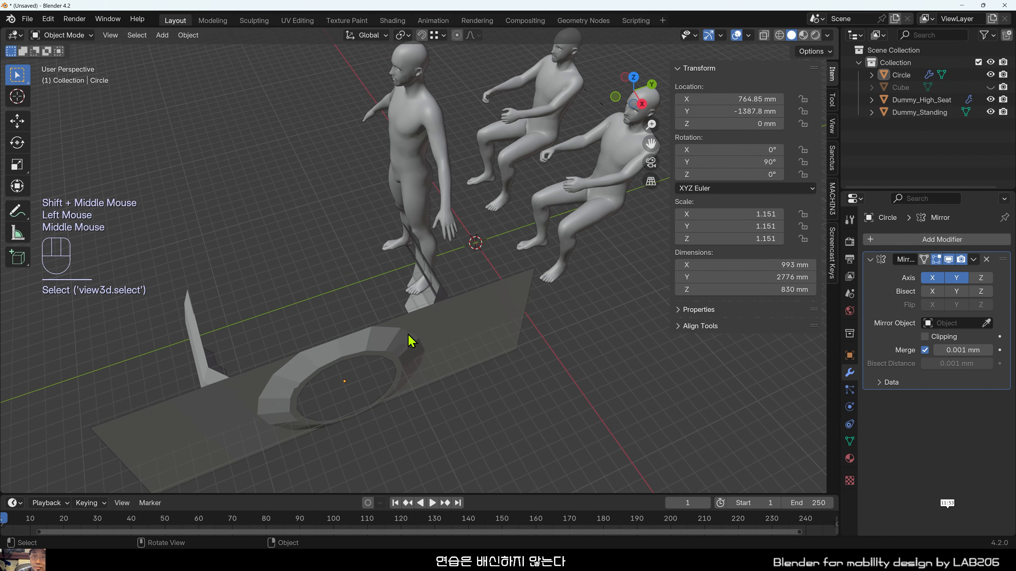
pyautogui.scroll(2, 482, 267)
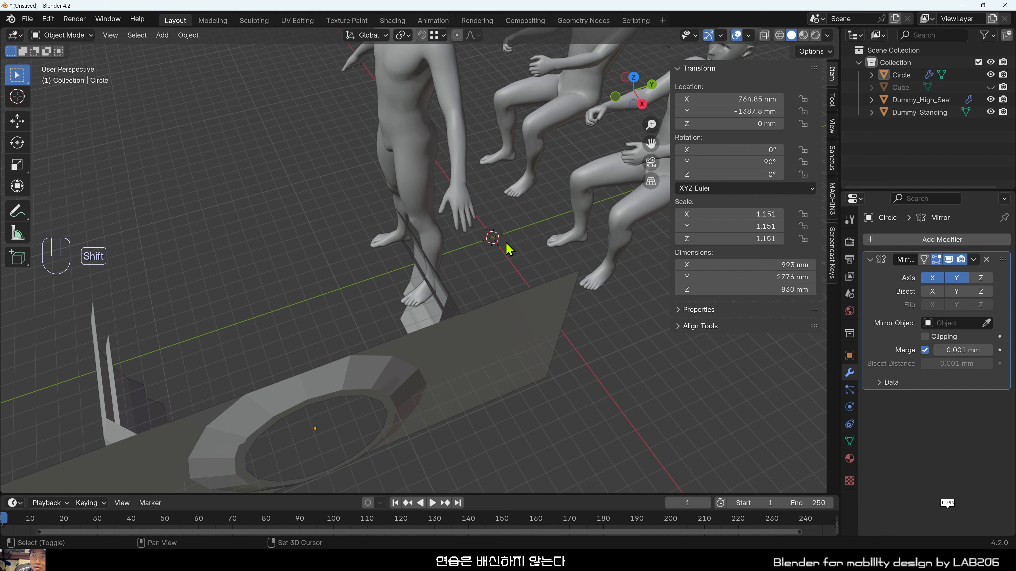
pyautogui.keyDown('shift'); pyautogui.moveTo(508, 249); pyautogui.dragTo(438, 283, button='middle'); pyautogui.keyUp('shift')
pyautogui.click(506, 284)
pyautogui.click(508, 252)
pyautogui.click(447, 292)
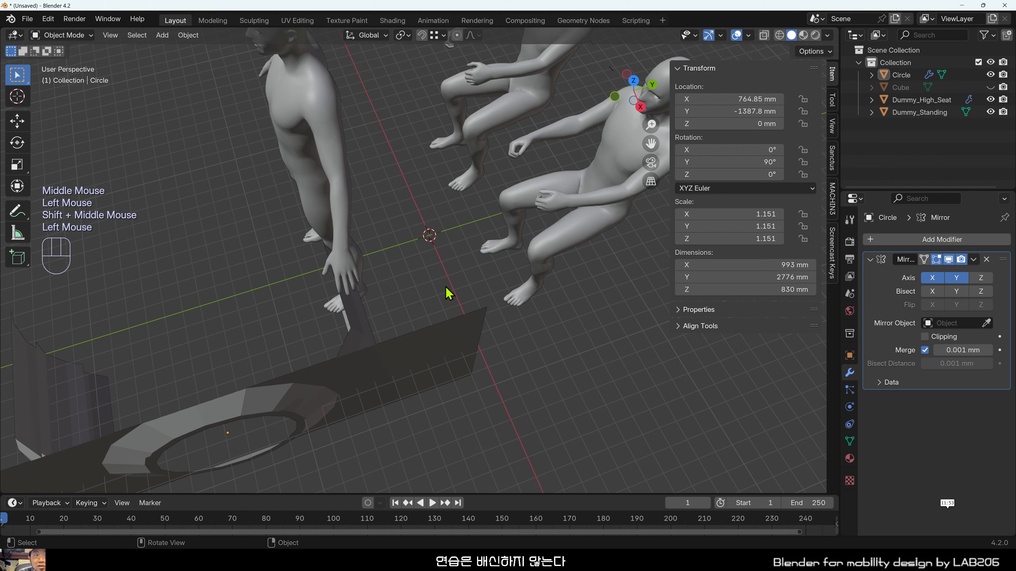
pyautogui.hotkey('shift', 'a')
pyautogui.moveTo(448, 284)
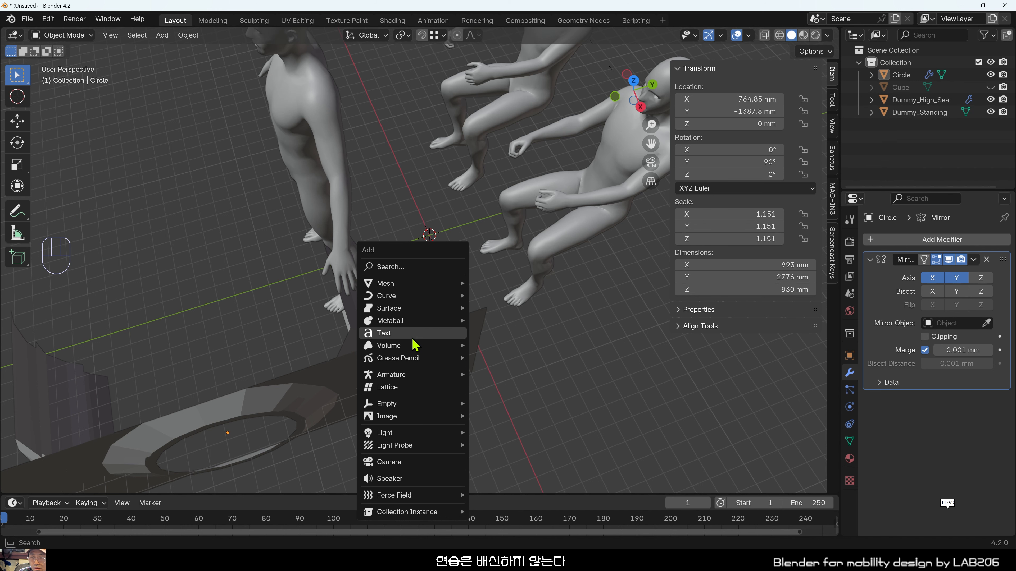
pyautogui.moveTo(427, 408)
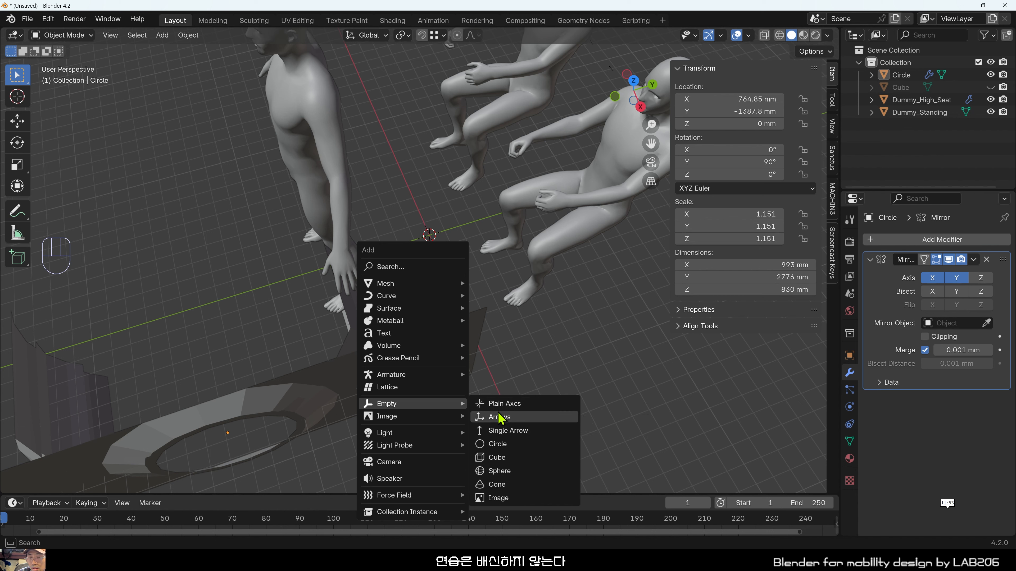
pyautogui.click(521, 412)
# Locate the tiny new empty at the world origin and select it.
pyautogui.moveTo(456, 332); pyautogui.dragTo(494, 333, button='middle')
pyautogui.scroll(3, 496, 336)
pyautogui.click(514, 362)
pyautogui.scroll(6, 516, 366)
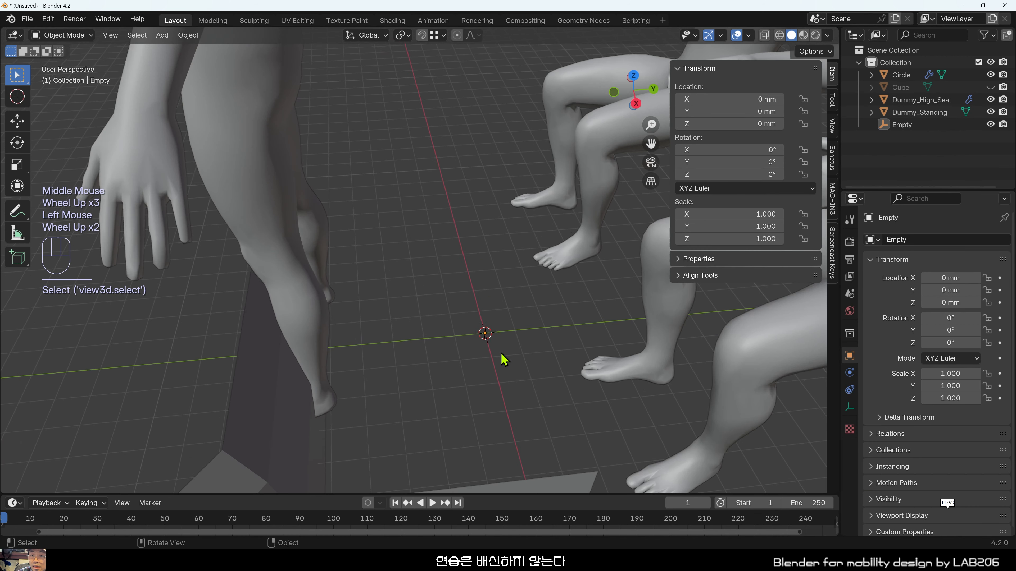
pyautogui.moveTo(559, 388)
pyautogui.keyDown('shift'); pyautogui.mouseDown(button='middle')
pyautogui.moveTo(580, 400)
pyautogui.moveTo(541, 388)
pyautogui.mouseUp(button='middle'); pyautogui.keyUp('shift')
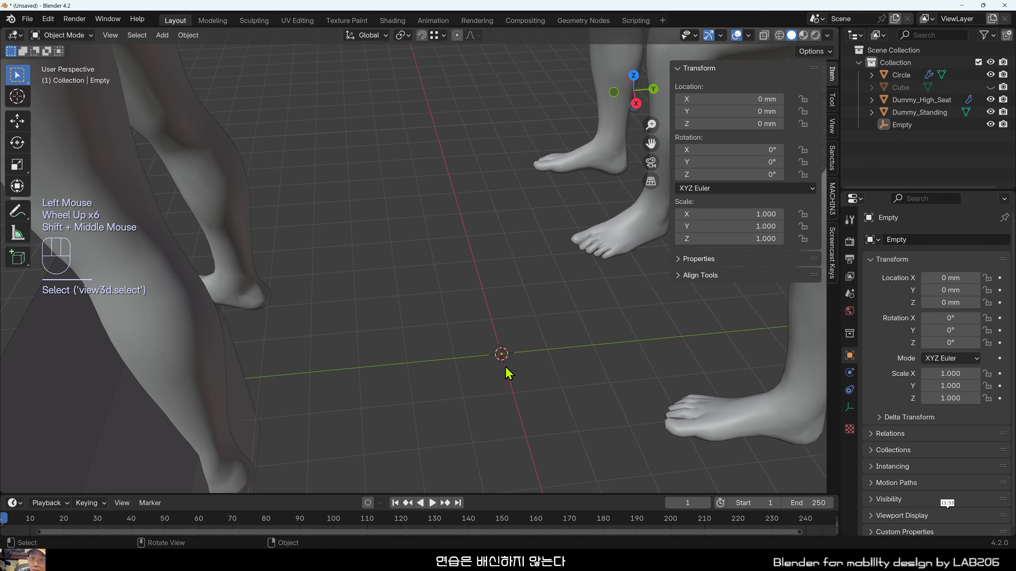
pyautogui.click(503, 356)
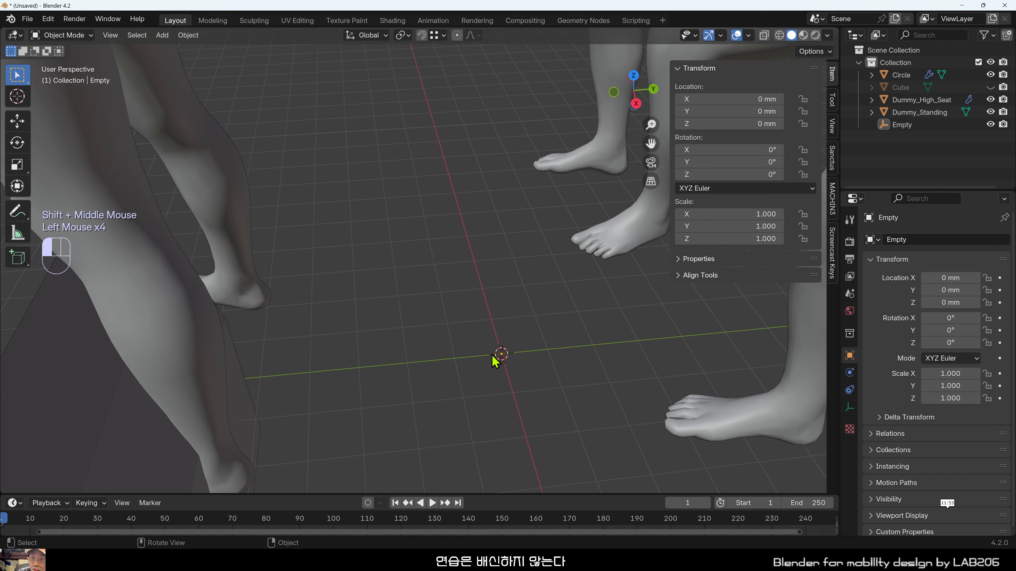
pyautogui.click(902, 125)
# Scale the empty uniformly by about -245.3 about the world origin.
pyautogui.scroll(1, 564, 352)
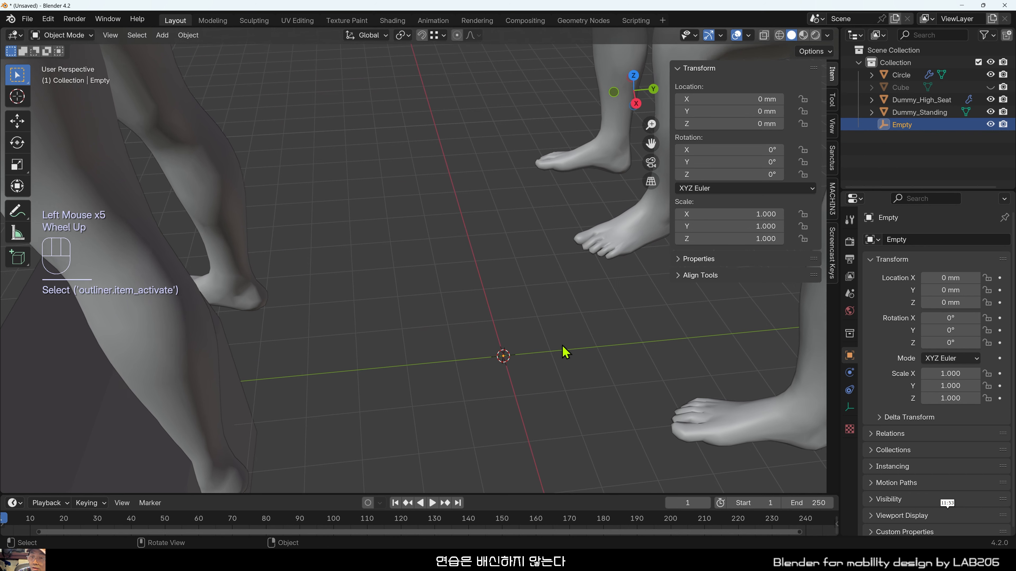
pyautogui.scroll(9, 564, 352)
pyautogui.scroll(-6, 587, 392)
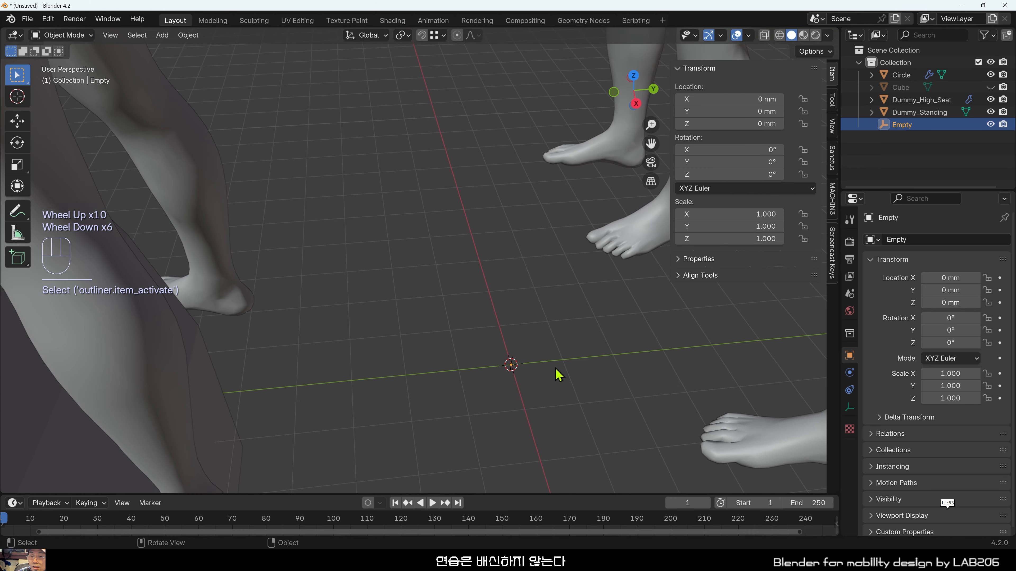
pyautogui.scroll(-7, 546, 338)
pyautogui.scroll(2, 538, 346)
pyautogui.moveTo(476, 352); pyautogui.dragTo(460, 312, button='middle')
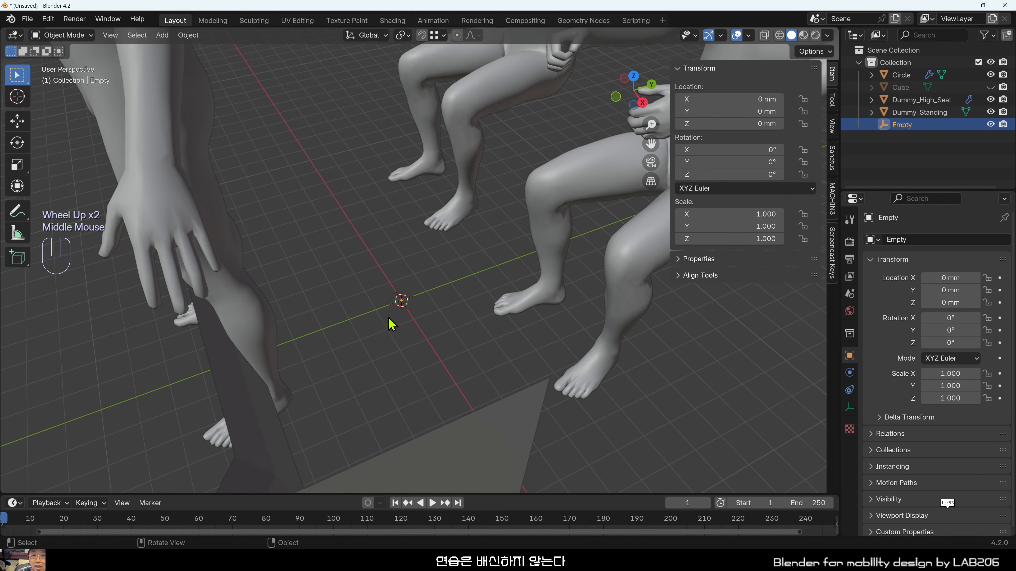
pyautogui.press('s')
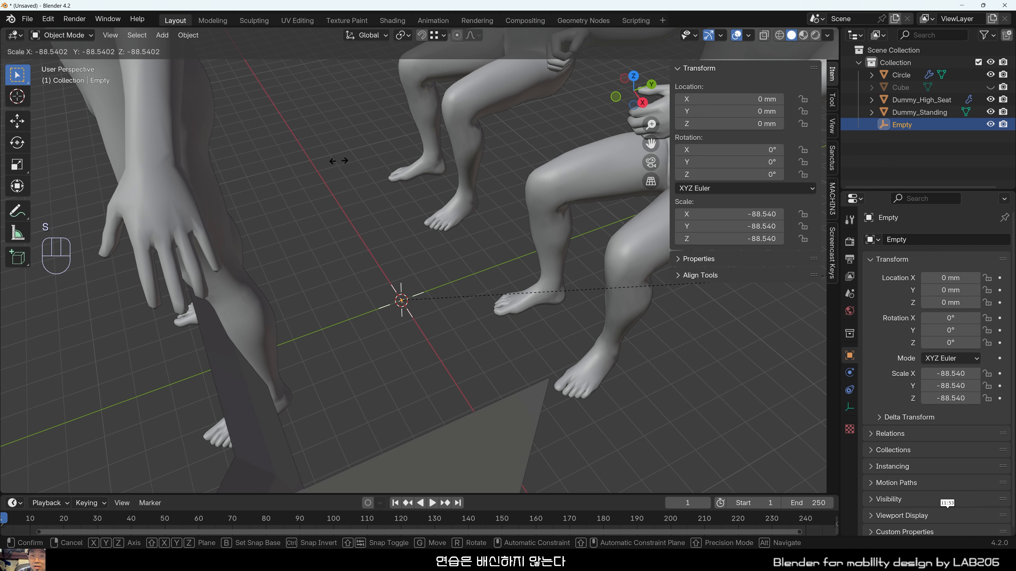
pyautogui.click(438, 90)
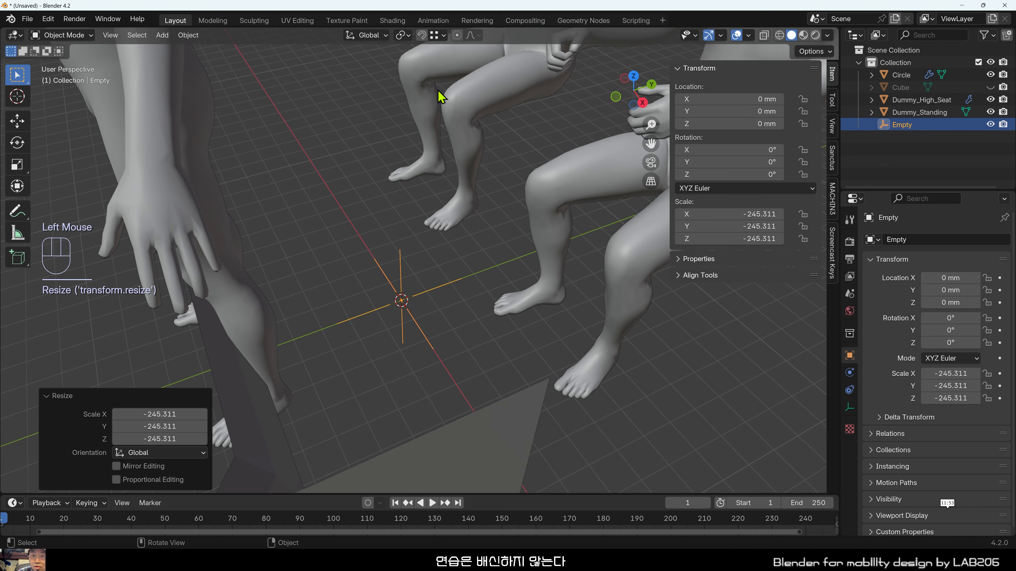
# Select the vehicle body and set the Empty as the mirror object of its Mirror modifier.
pyautogui.click(320, 242)
pyautogui.click(365, 323)
pyautogui.scroll(-3, 378, 345)
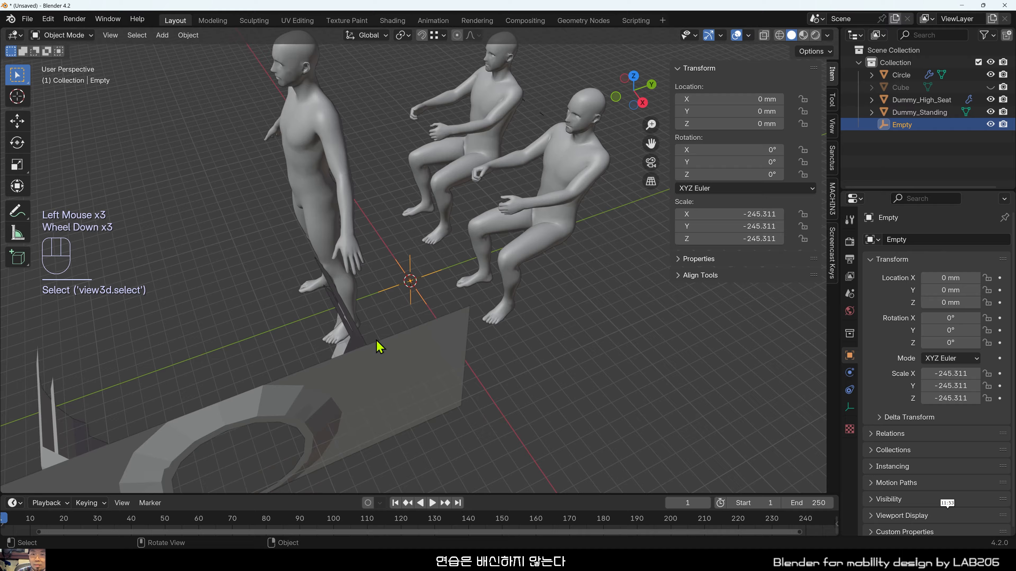
pyautogui.moveTo(379, 345); pyautogui.dragTo(399, 263, button='middle')
pyautogui.click(428, 333)
pyautogui.click(428, 333)
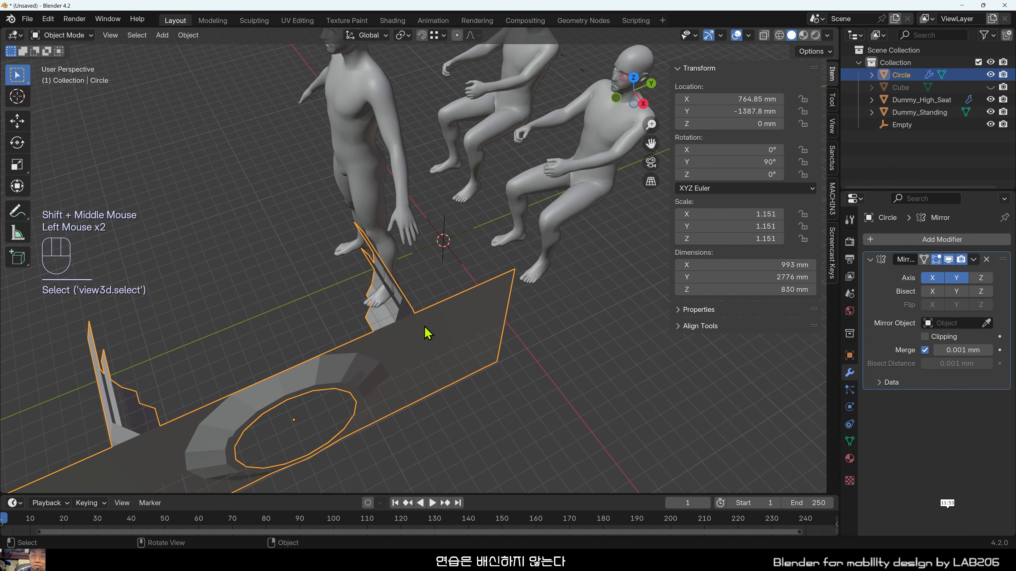
pyautogui.keyDown('shift'); pyautogui.moveTo(426, 335); pyautogui.dragTo(434, 339, button='middle'); pyautogui.keyUp('shift')
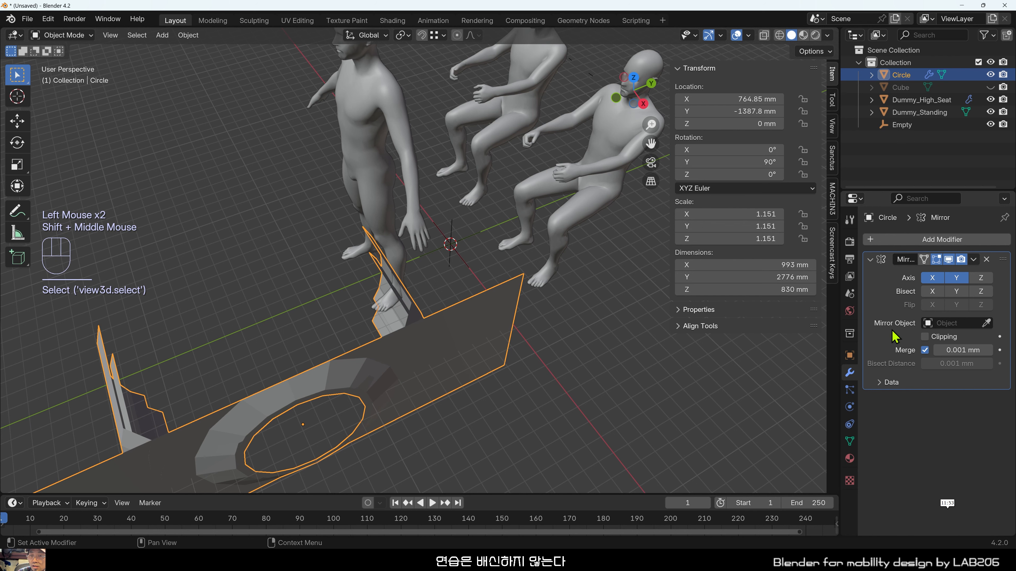
pyautogui.moveTo(538, 280); pyautogui.dragTo(512, 297, button='middle')
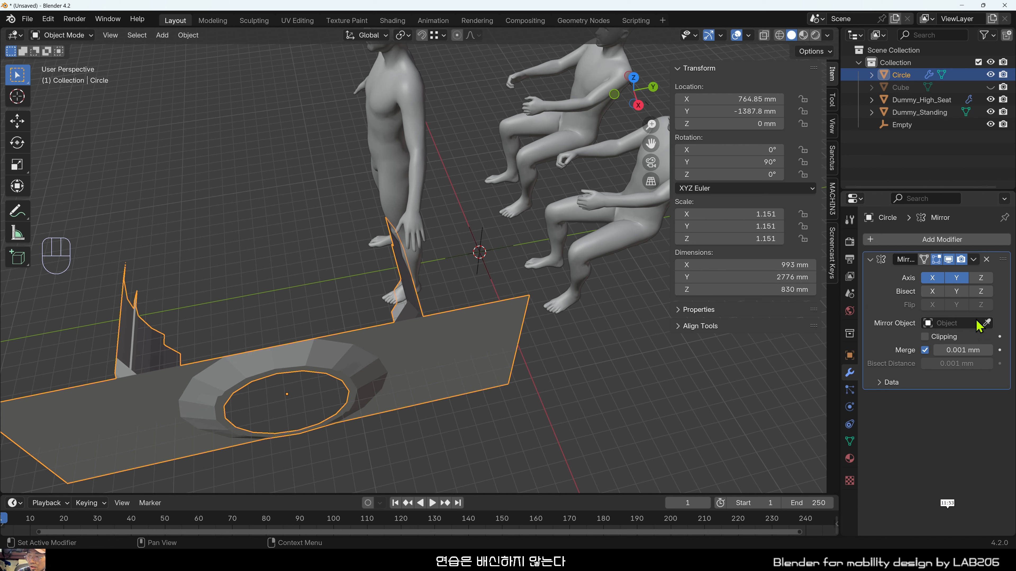
pyautogui.click(960, 324)
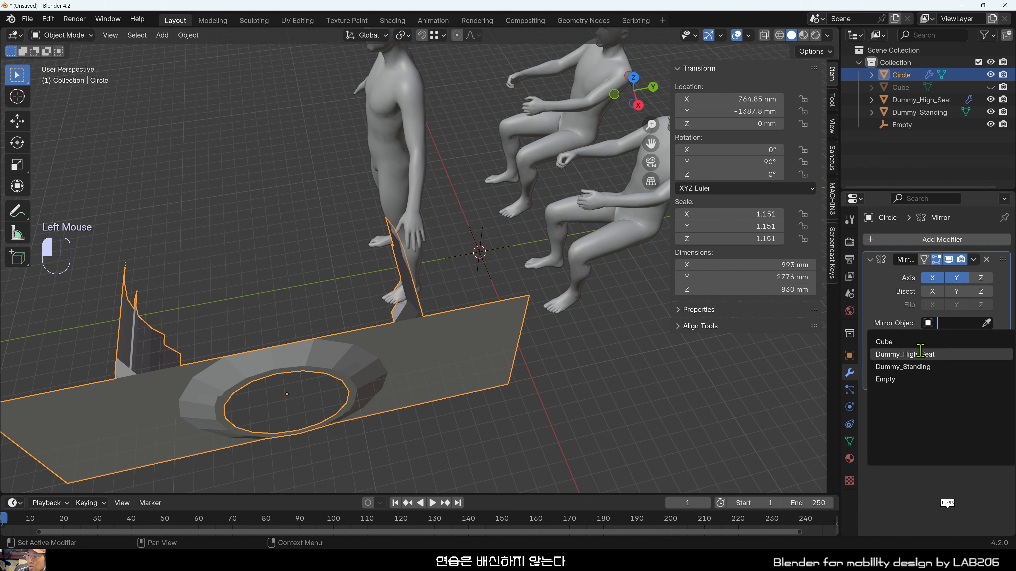
pyautogui.click(899, 380)
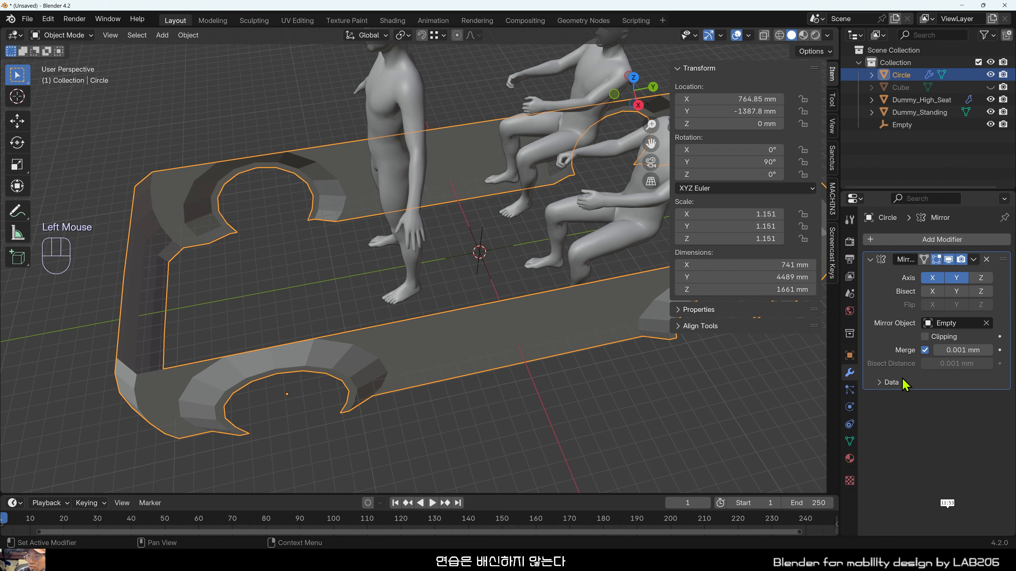
# Clear the body's mirror object, pick the empty at the world origin in the viewport as its replacement, and deselect the body.
pyautogui.click(986, 324)
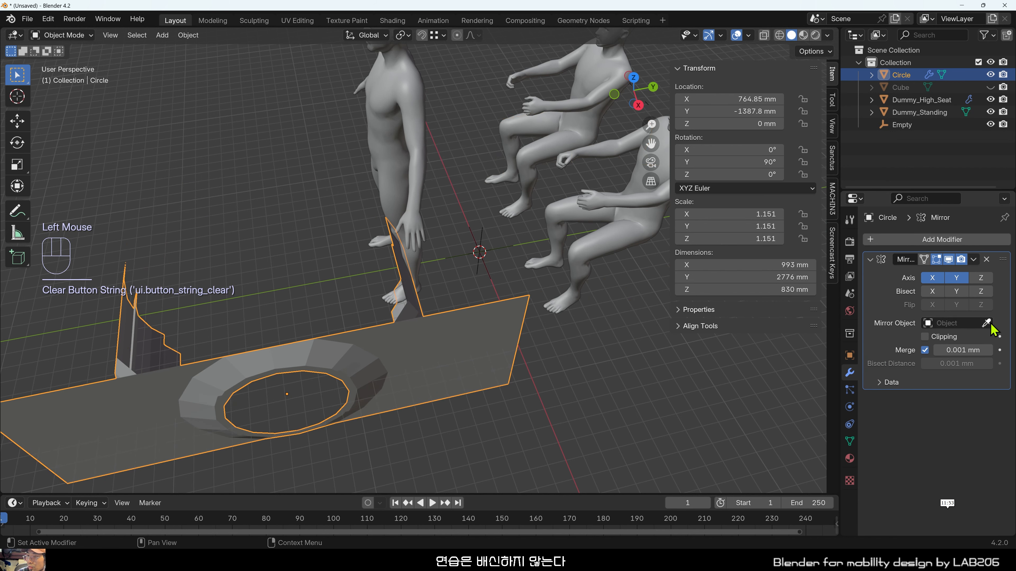
pyautogui.click(990, 324)
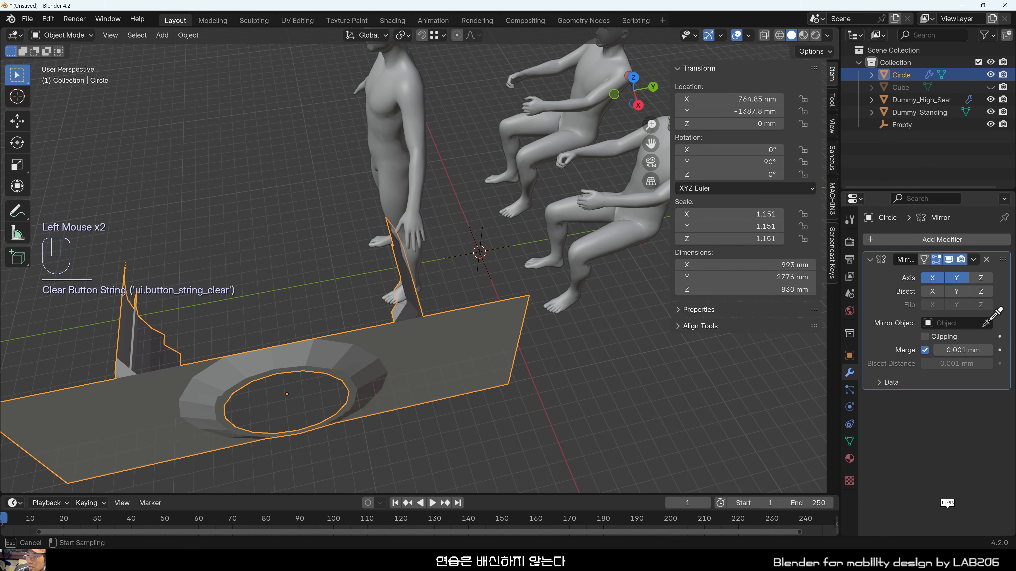
pyautogui.click(486, 232)
pyautogui.click(579, 459)
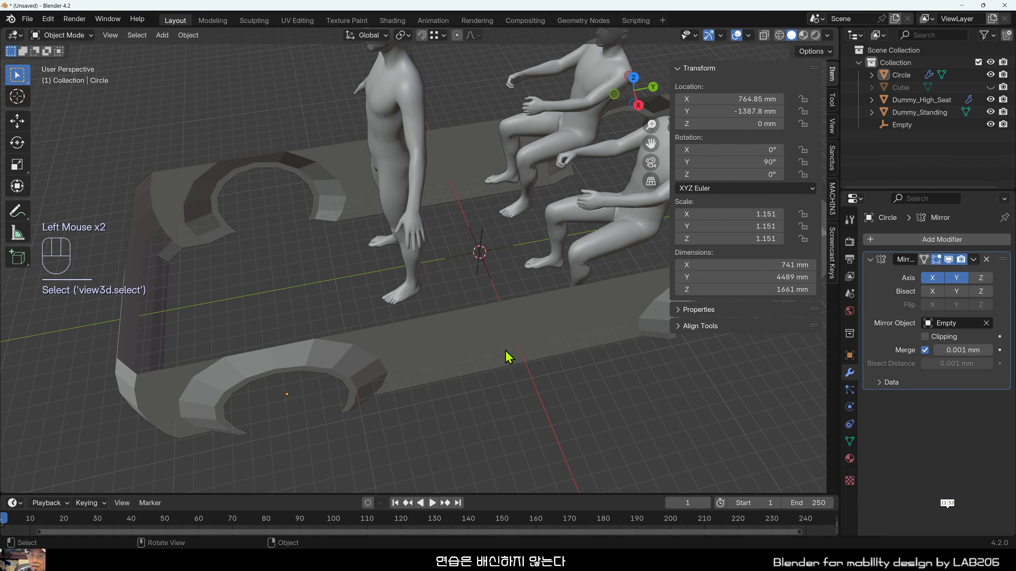
# Reselect the body and compare its Mirror modifier with the X and Y axes switched off and on, ending with both enabled.
pyautogui.click(479, 239)
pyautogui.moveTo(483, 237); pyautogui.dragTo(518, 276, button='middle')
pyautogui.click(480, 374)
pyautogui.moveTo(480, 374); pyautogui.dragTo(560, 360, button='middle')
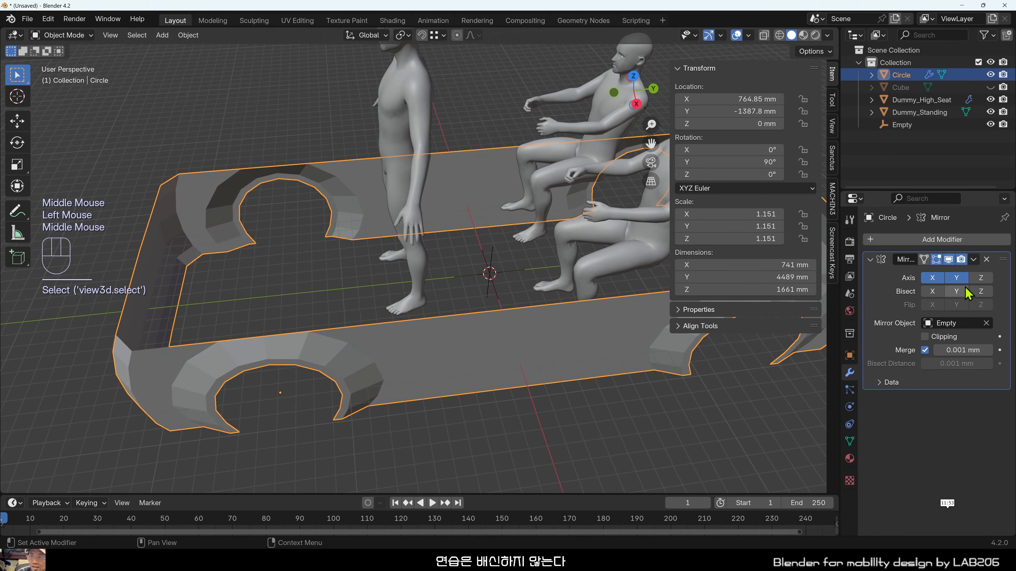
pyautogui.click(937, 281)
pyautogui.click(956, 280)
pyautogui.click(932, 280)
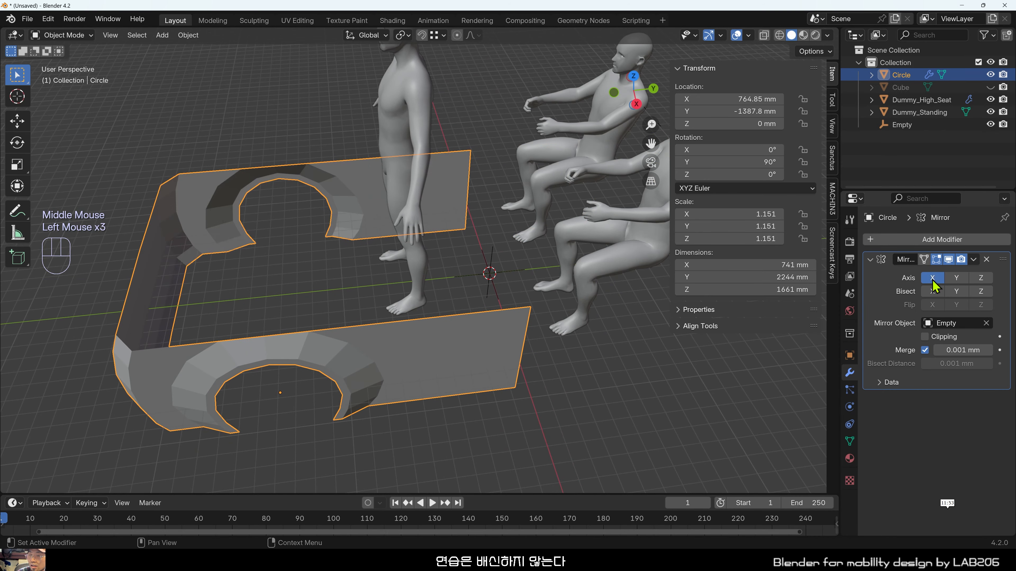
pyautogui.click(950, 280)
pyautogui.click(933, 278)
pyautogui.click(932, 278)
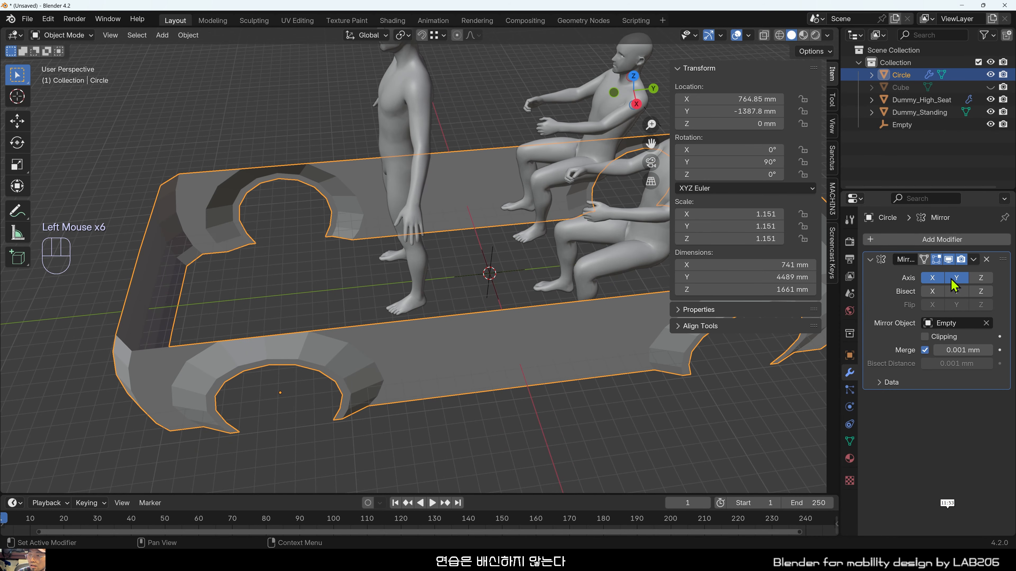
# Deselect the body and examine the fully mirrored shell from several angles, including its wheel arches and ends.
pyautogui.click(488, 424)
pyautogui.moveTo(488, 424); pyautogui.dragTo(411, 335, button='middle')
pyautogui.scroll(-2, 458, 345)
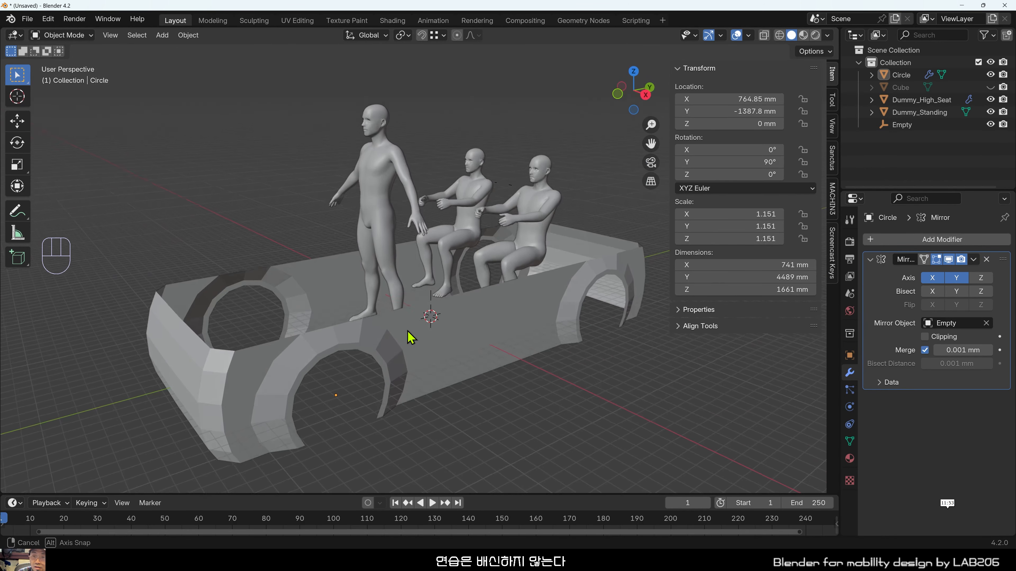
pyautogui.scroll(2, 410, 336)
pyautogui.keyDown('shift'); pyautogui.moveTo(425, 420); pyautogui.dragTo(503, 345, button='middle'); pyautogui.keyUp('shift')
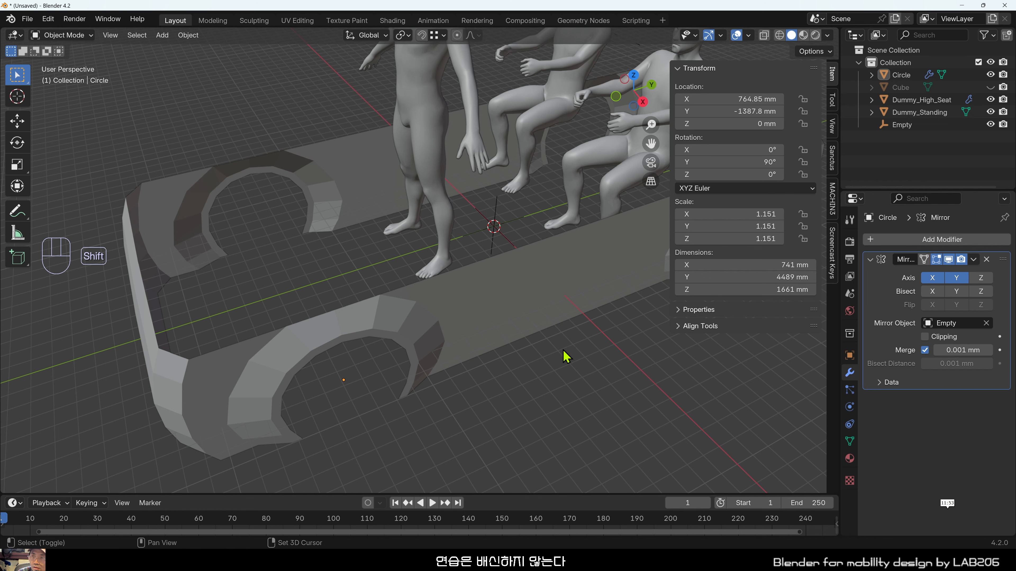
pyautogui.keyDown('shift'); pyautogui.moveTo(563, 353); pyautogui.dragTo(486, 363, button='middle'); pyautogui.keyUp('shift')
pyautogui.click(490, 369)
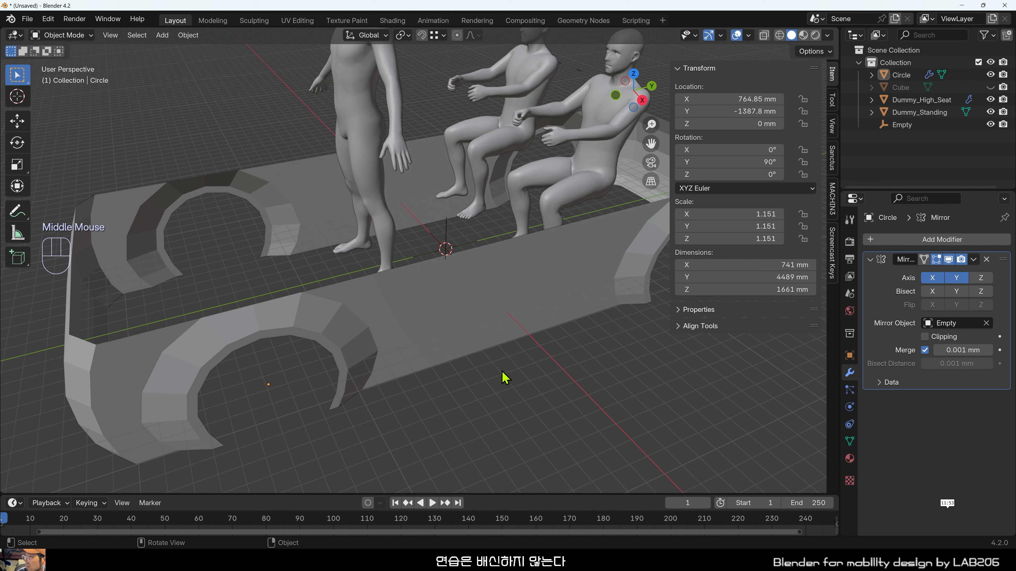
pyautogui.click(546, 392)
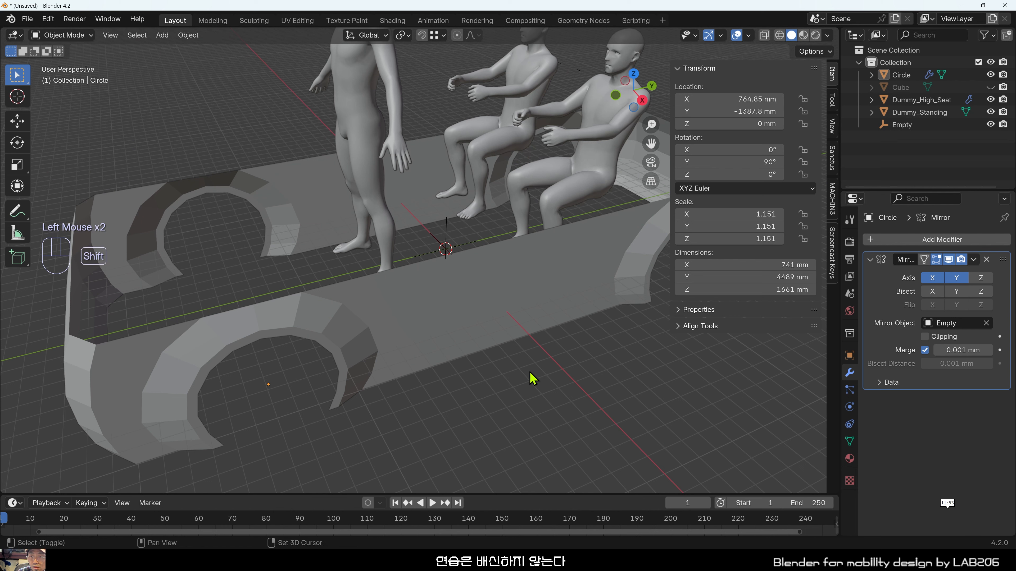
# Add a mesh cylinder with 32 vertices, 100 mm radius and 200 mm depth at the world origin.
pyautogui.hotkey('shift', 'a')
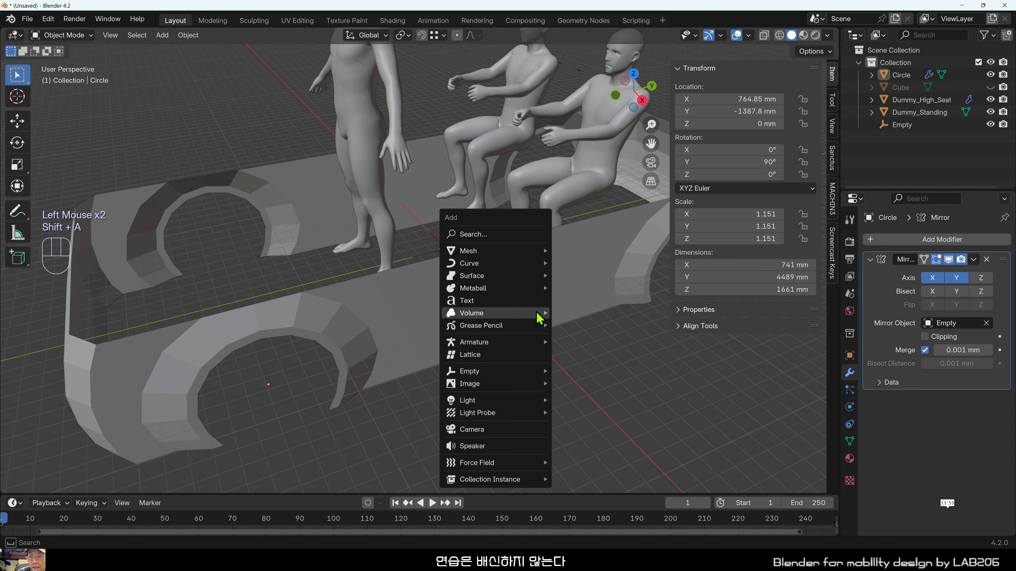
pyautogui.moveTo(531, 259)
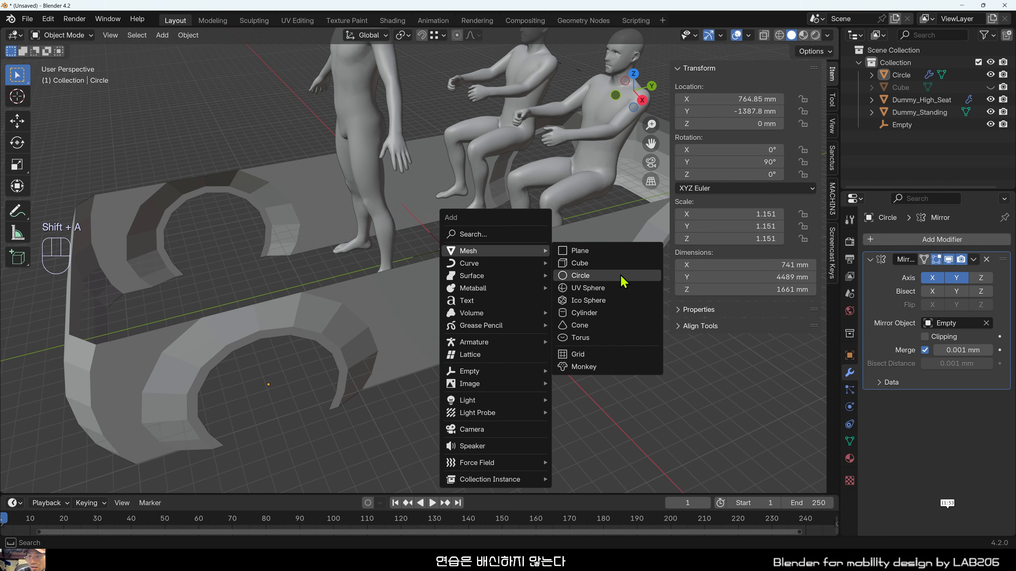
pyautogui.click(605, 318)
pyautogui.moveTo(530, 317); pyautogui.dragTo(432, 350, button='middle')
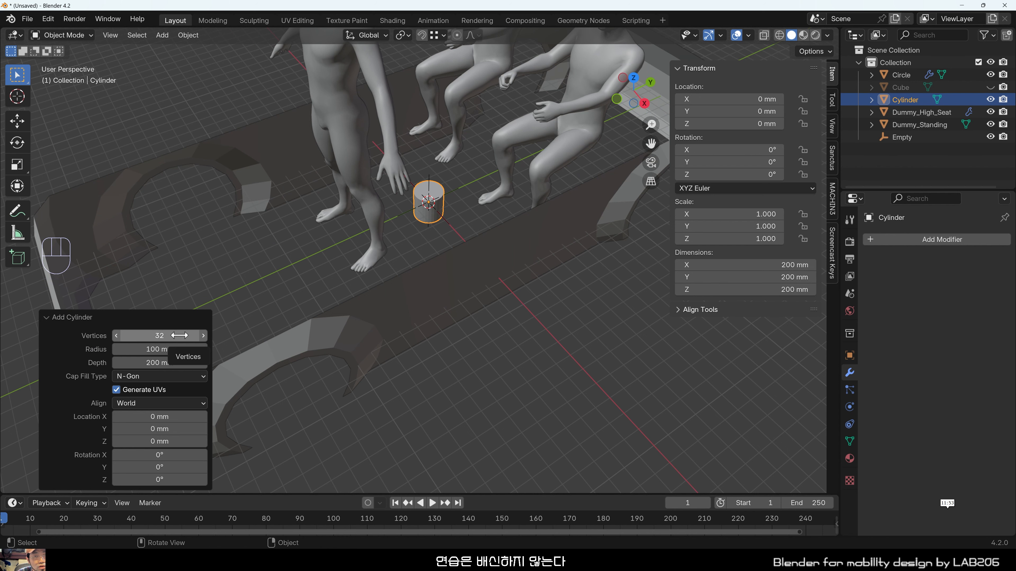
pyautogui.moveTo(366, 318); pyautogui.dragTo(465, 330, button='middle')
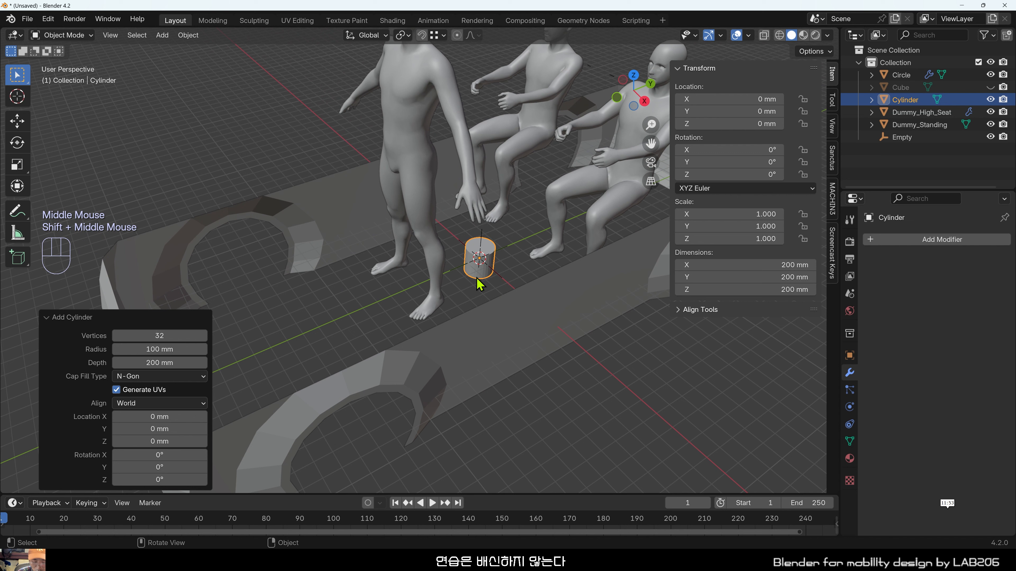
pyautogui.scroll(1, 479, 276)
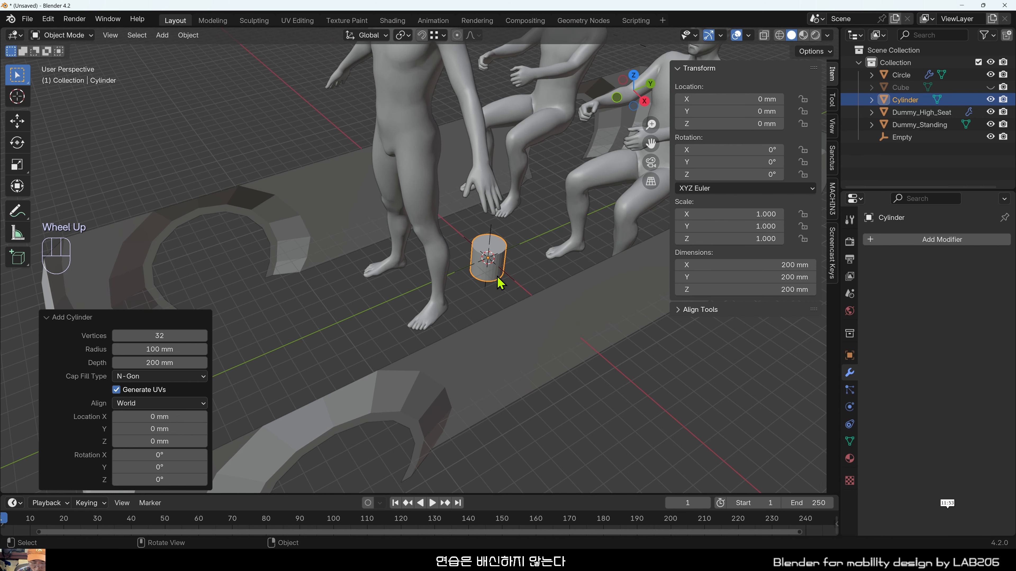
# Rotate the cylinder 90° about the global Y axis.
pyautogui.press('r')
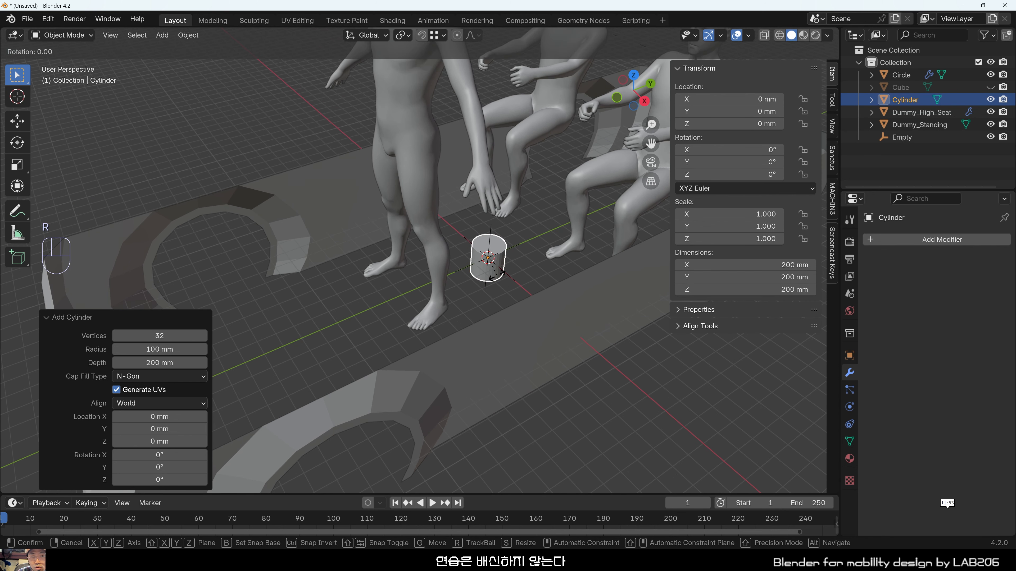
pyautogui.write('y')
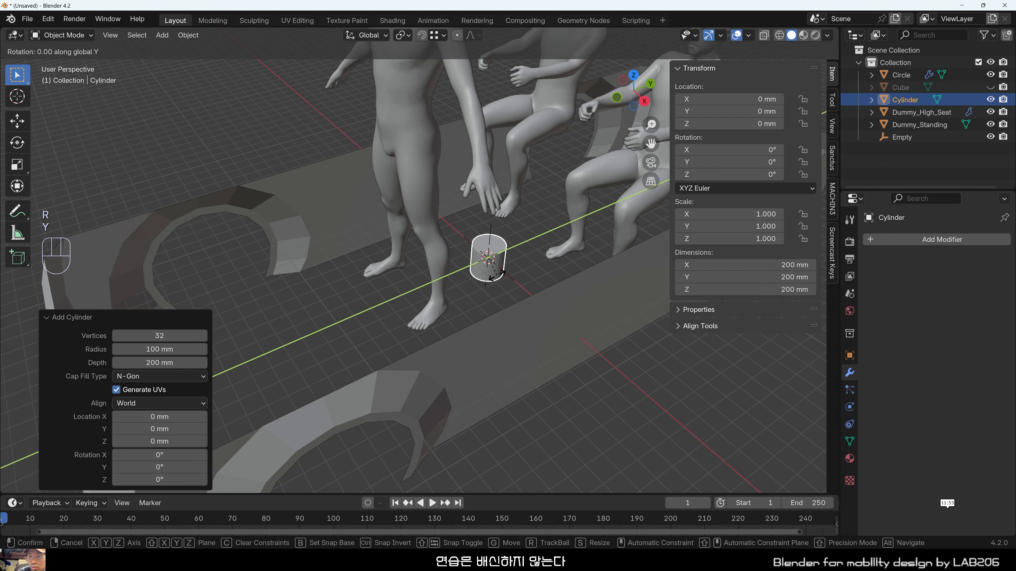
pyautogui.write('90')
pyautogui.press('KP_Enter')
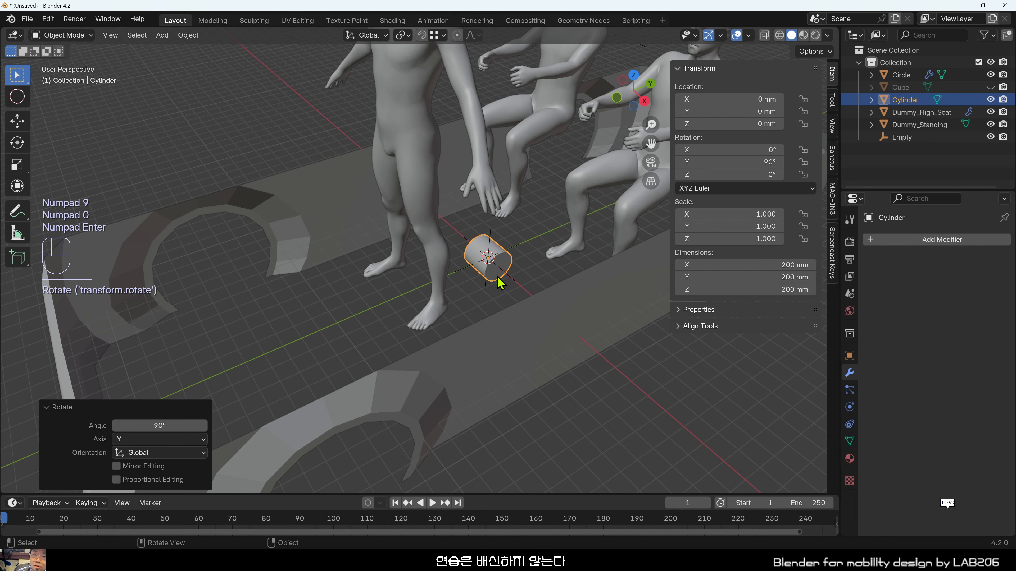
pyautogui.scroll(-3, 506, 285)
pyautogui.moveTo(495, 314); pyautogui.dragTo(474, 324, button='middle')
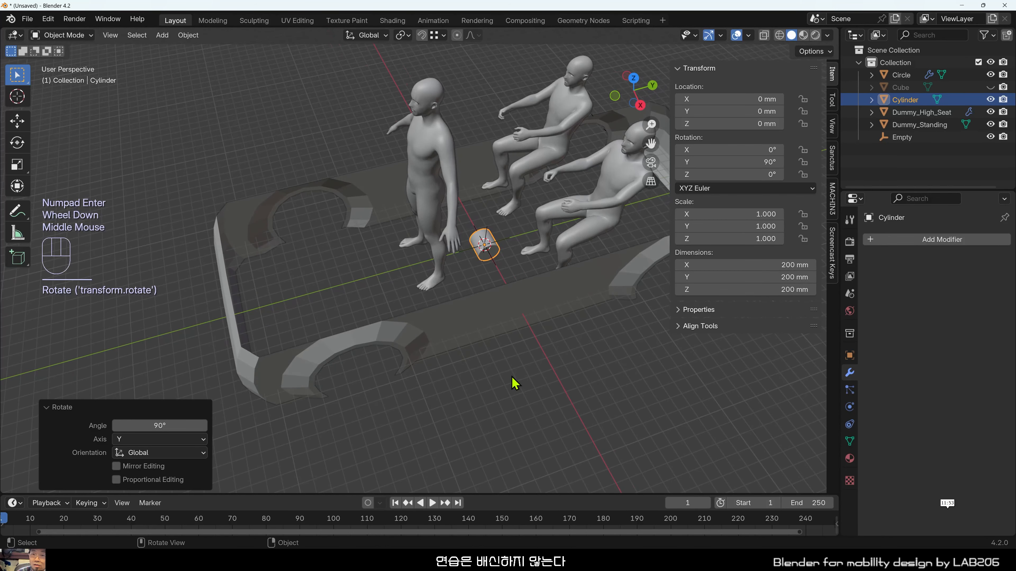
pyautogui.scroll(1, 519, 385)
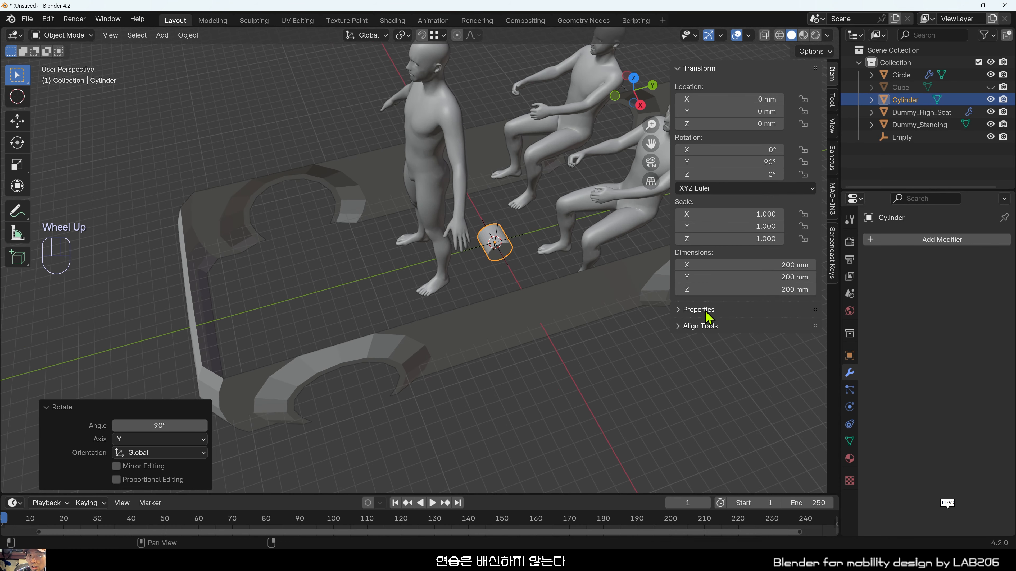
pyautogui.click(440, 309)
pyautogui.click(447, 352)
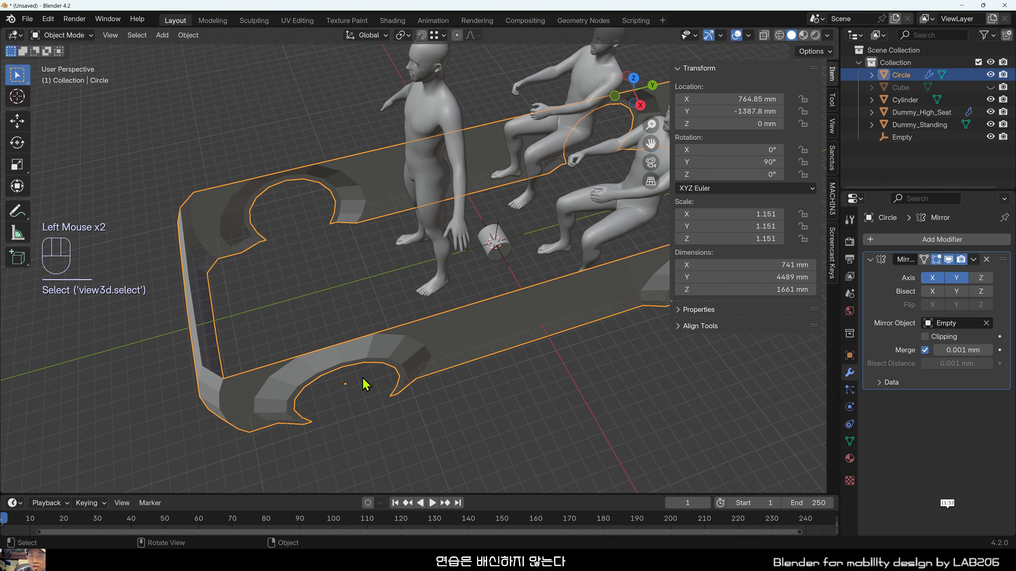
pyautogui.click(490, 256)
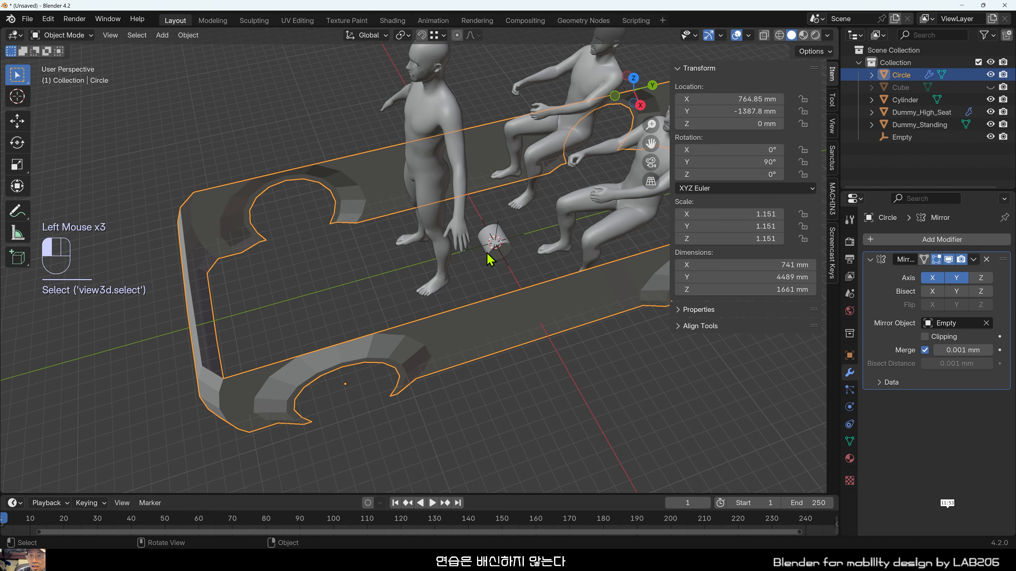
pyautogui.click(324, 374)
pyautogui.click(526, 406)
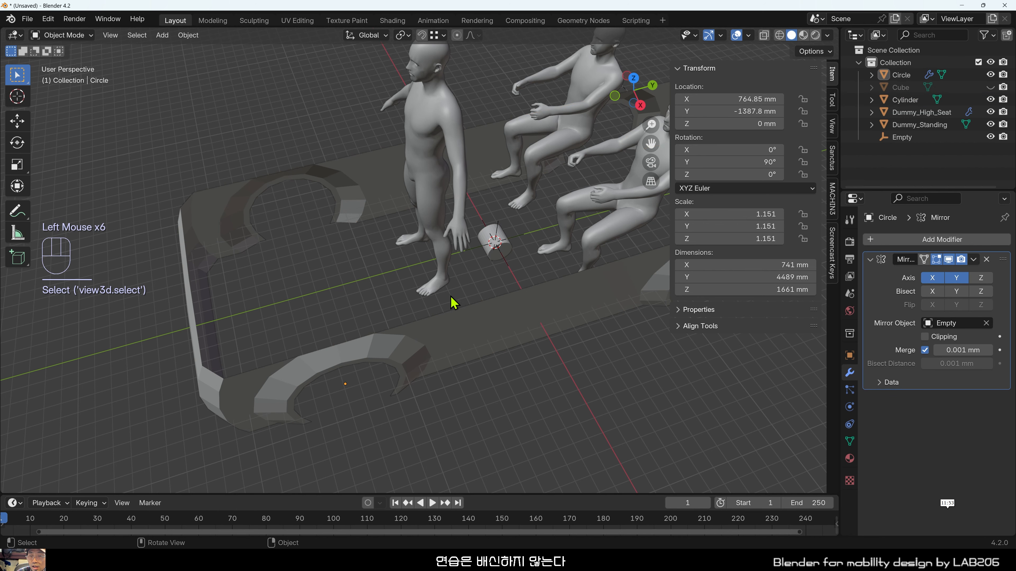
# Select the cylinder and scale it uniformly by about 2.961, giving it a diameter of about 592 mm.
pyautogui.moveTo(452, 303); pyautogui.dragTo(525, 299, button='middle')
pyautogui.click(516, 266)
pyautogui.press('s')
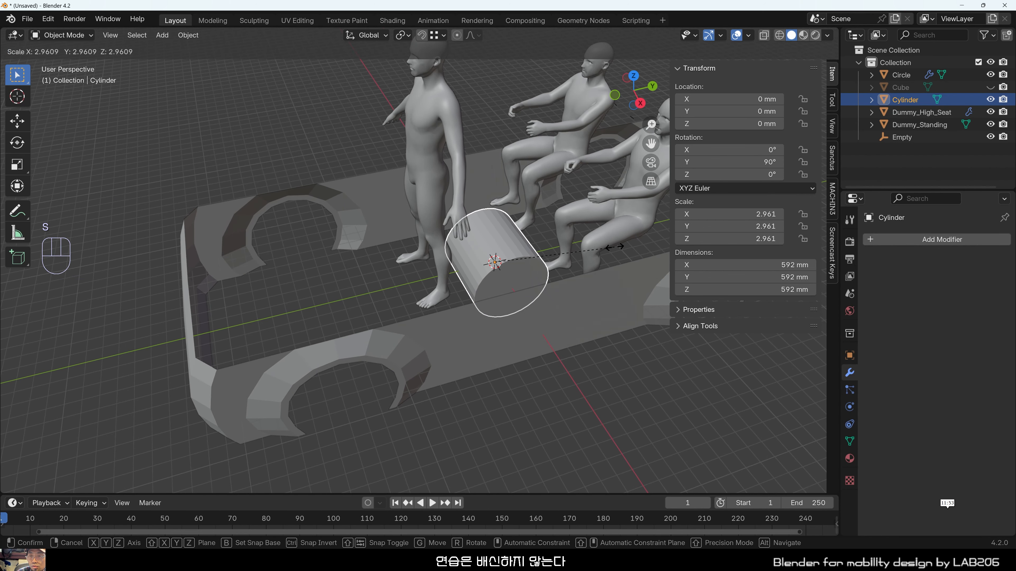
pyautogui.click(615, 261)
pyautogui.moveTo(529, 371); pyautogui.dragTo(560, 370, button='middle')
# Scale the cylinder along the global X axis by about 0.385 to a width of about 228 mm, then deselect it.
pyautogui.press('s')
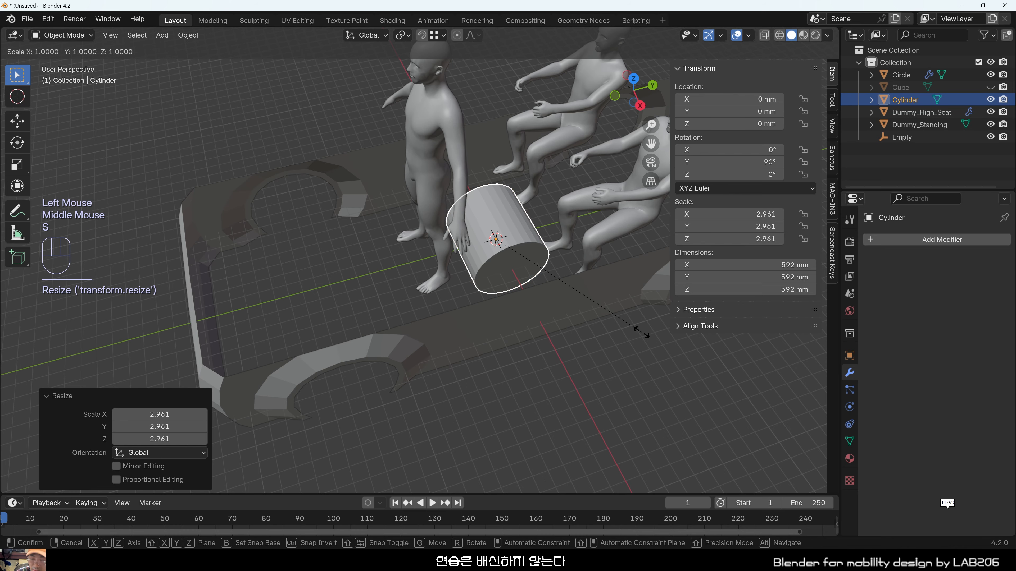
pyautogui.press('x')
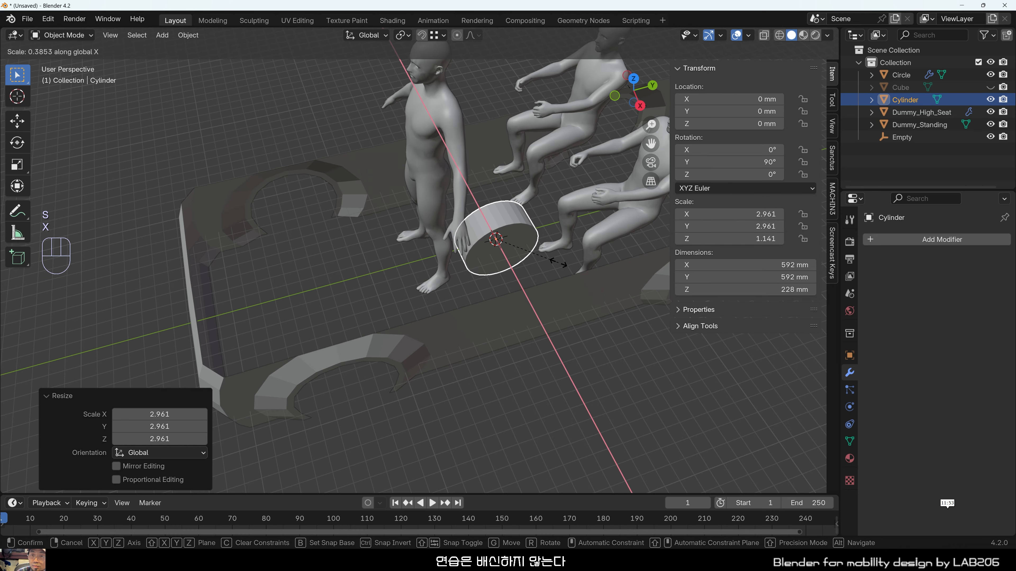
pyautogui.click(558, 266)
pyautogui.click(609, 466)
pyautogui.moveTo(538, 376); pyautogui.dragTo(517, 380, button='middle')
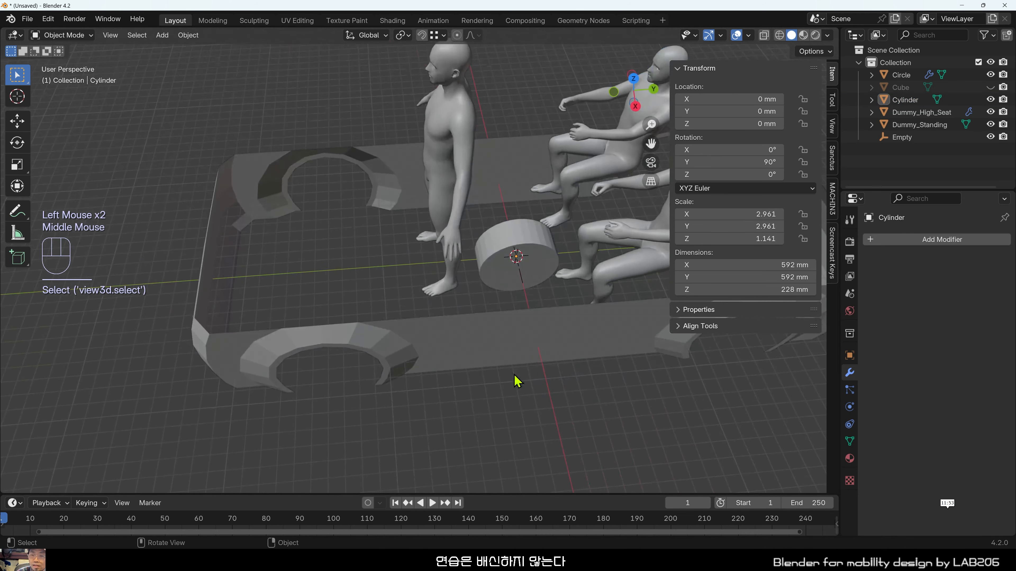
# Try aligning the cylinder's Y location to the vehicle body's origin with Align Tools.
pyautogui.click(533, 275)
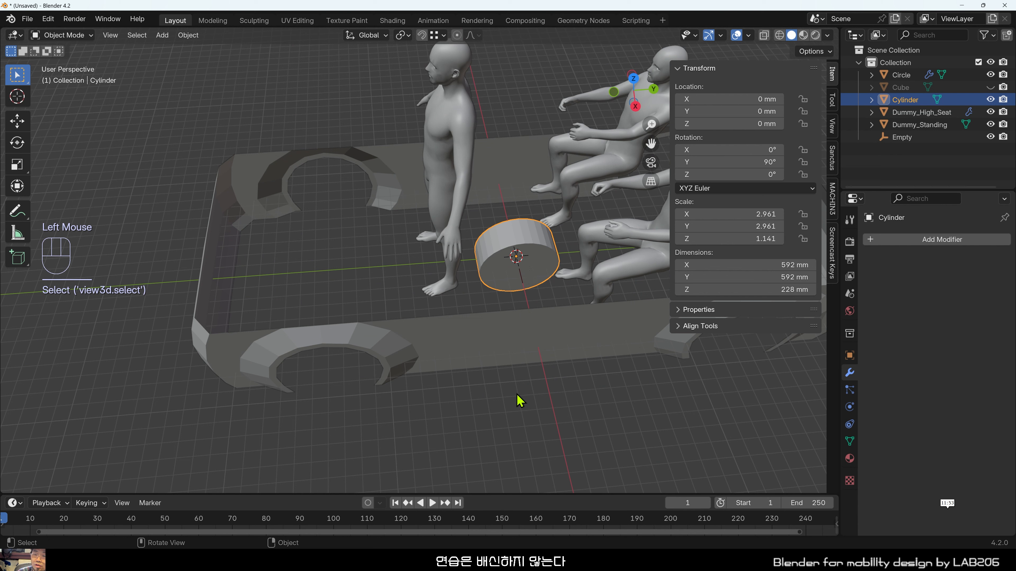
pyautogui.press('shift')
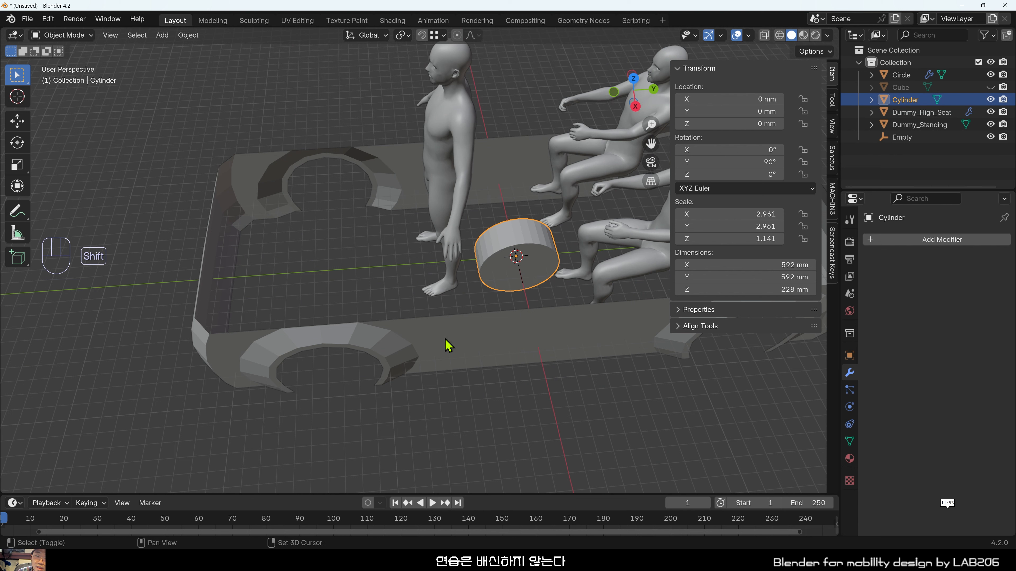
pyautogui.keyDown('shift'); pyautogui.click(448, 345); pyautogui.keyUp('shift')
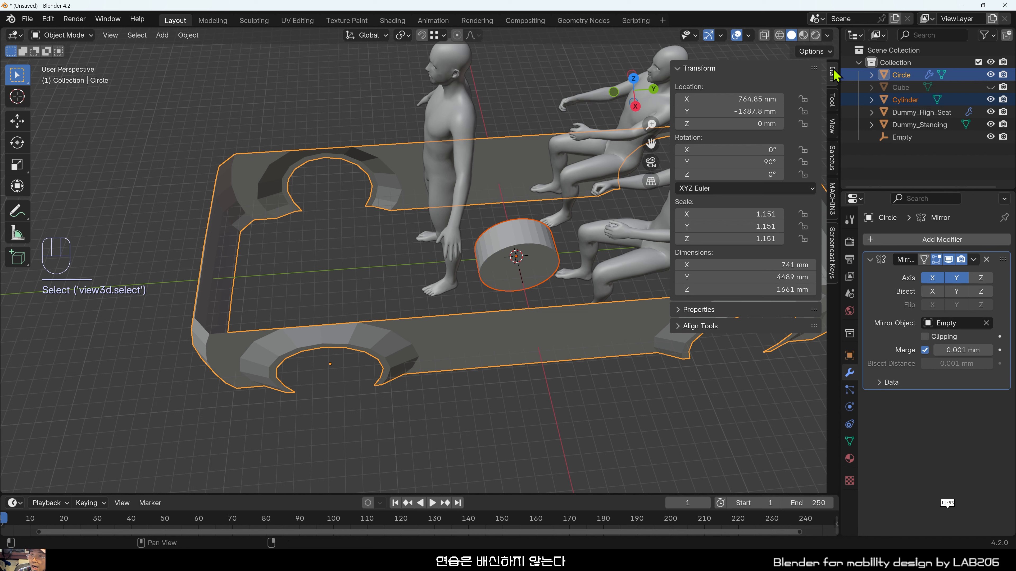
pyautogui.click(682, 331)
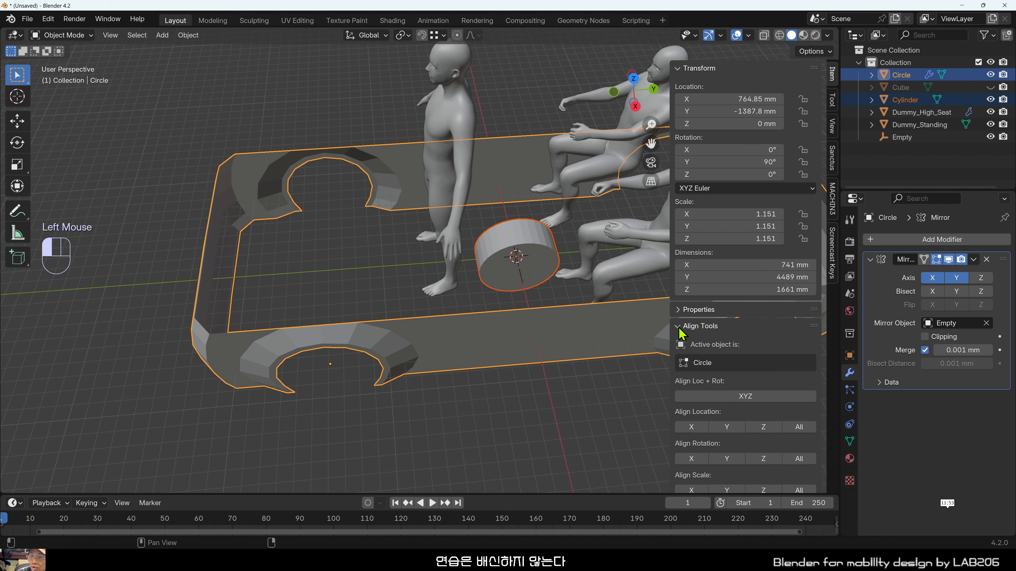
pyautogui.scroll(-4, 714, 342)
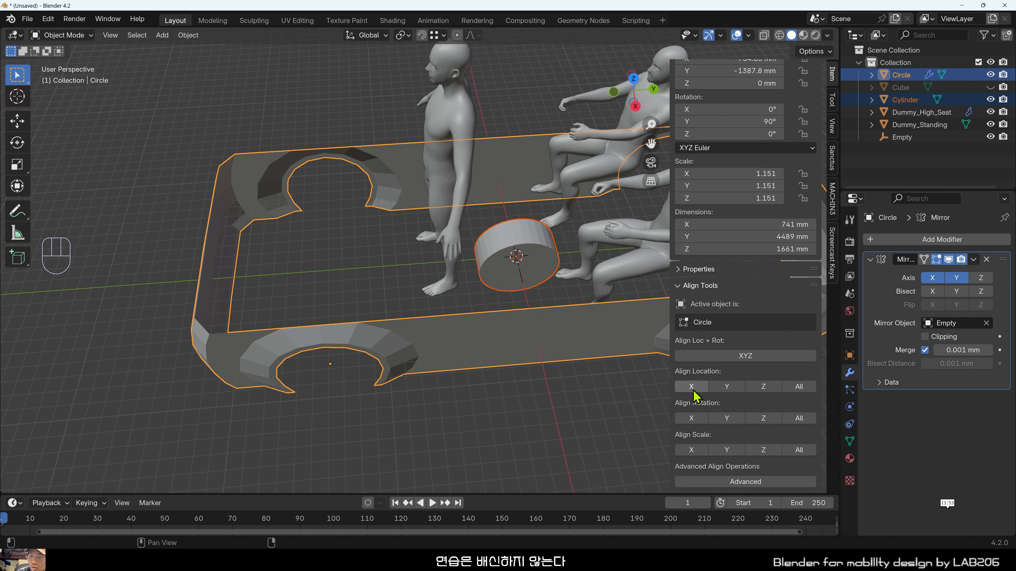
pyautogui.click(738, 388)
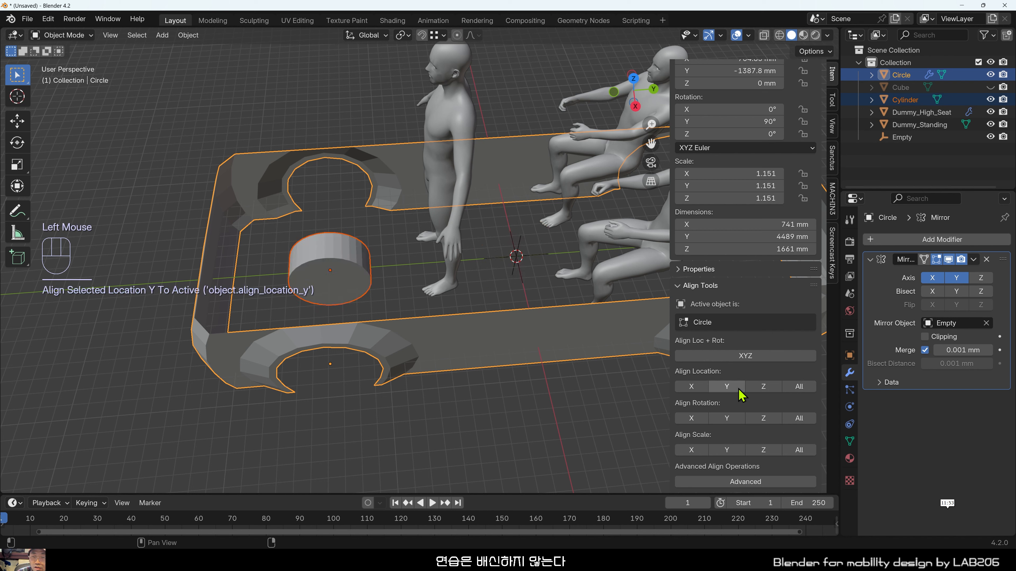
pyautogui.hotkey('ctrl', 'z')
# Clear the selection of both objects and select only the wheel cylinder.
pyautogui.click(593, 405)
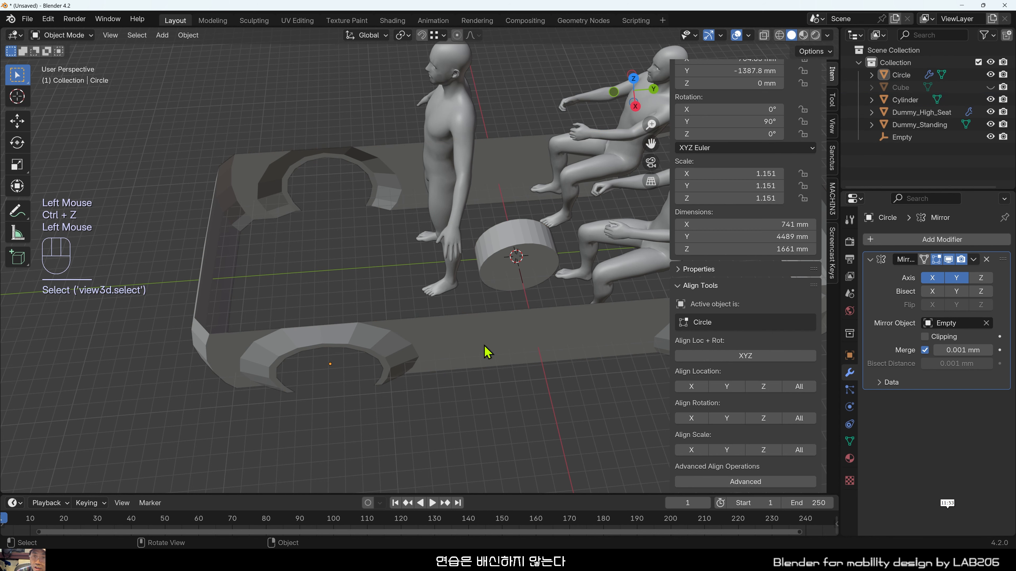
pyautogui.click(502, 328)
pyautogui.click(533, 278)
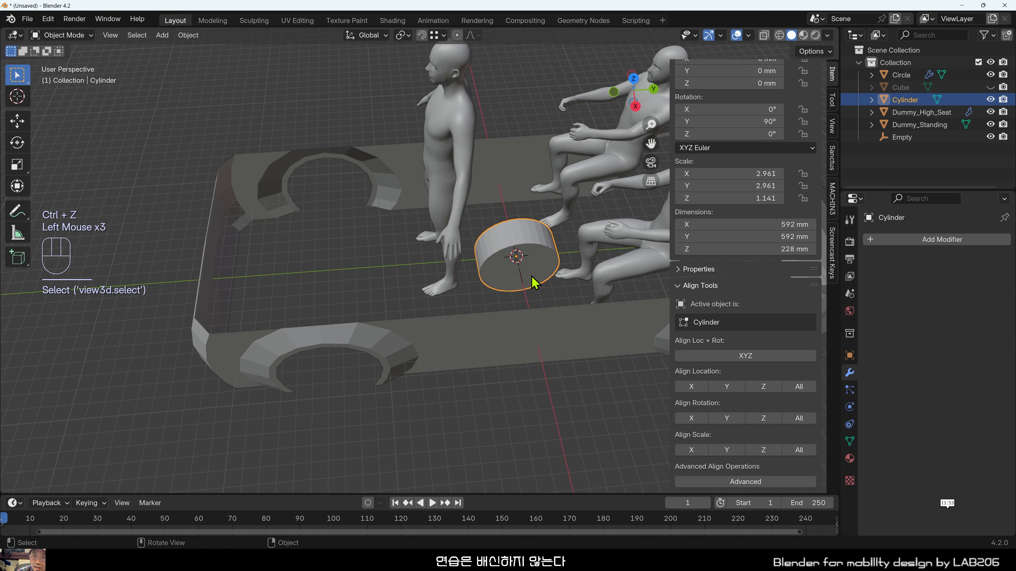
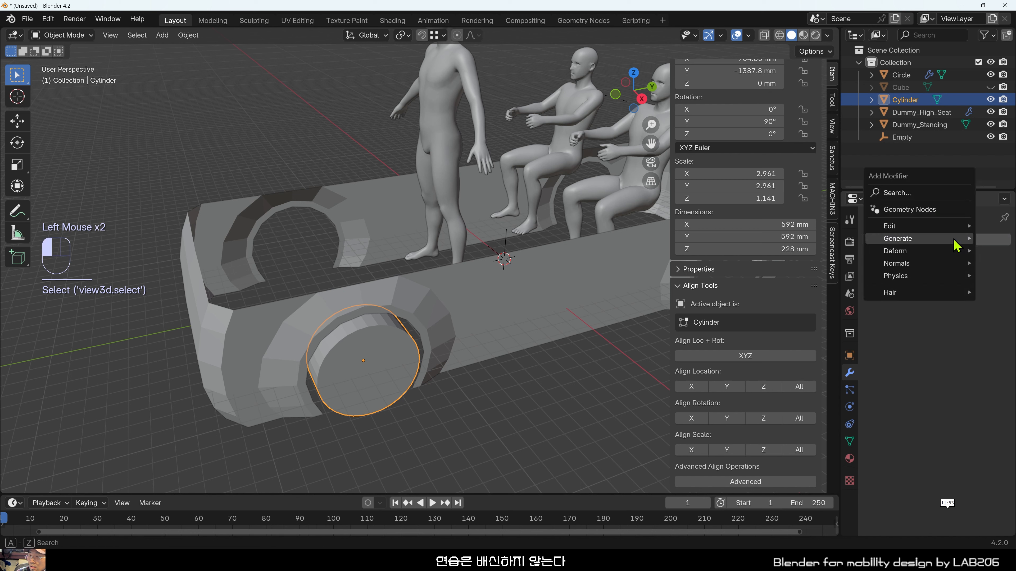
# Add a Mirror modifier to the wheel cylinder on the X and Y axes, using Empty as the mirror object.
pyautogui.moveTo(956, 244)
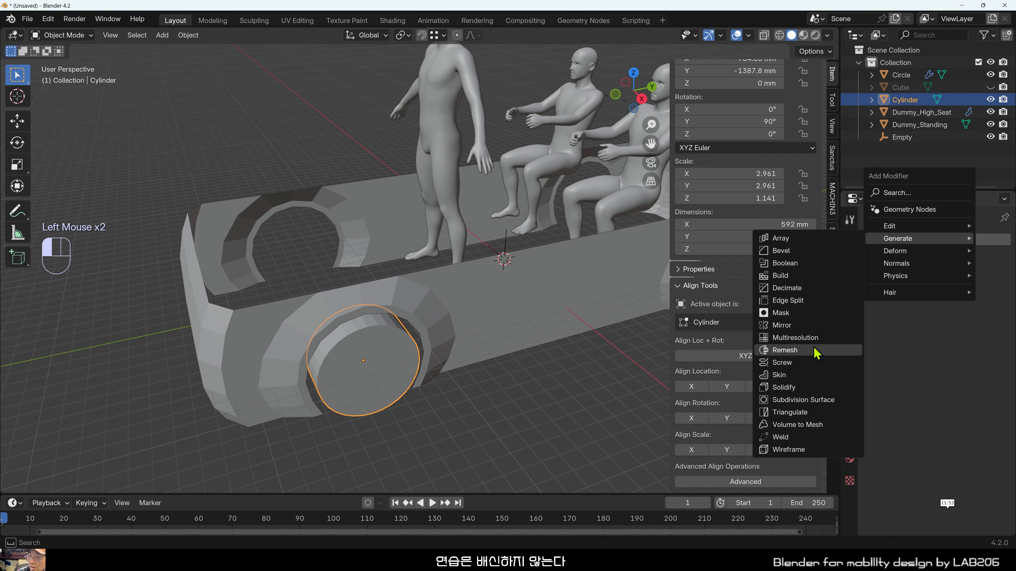
pyautogui.click(804, 326)
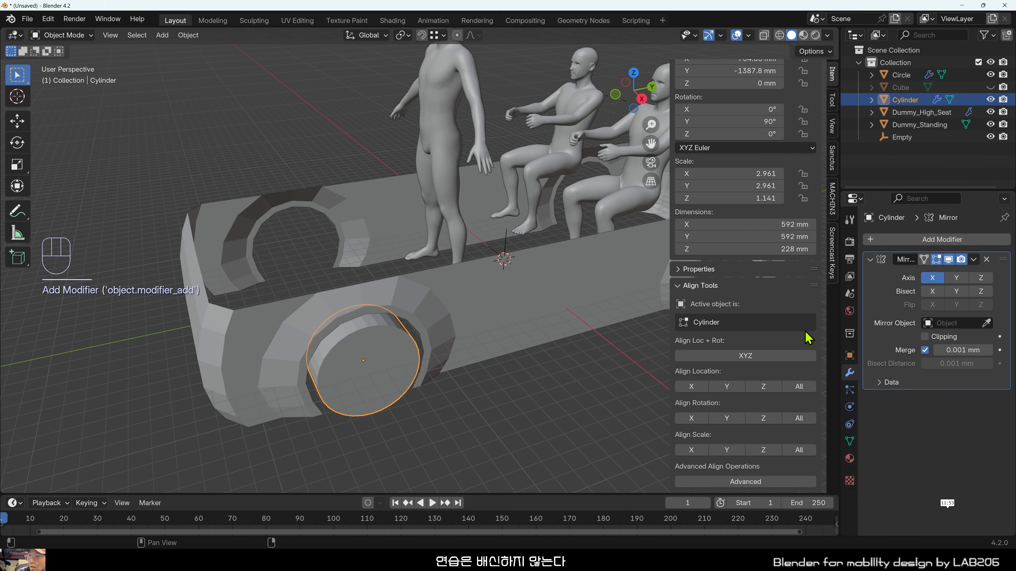
pyautogui.click(947, 280)
pyautogui.click(960, 324)
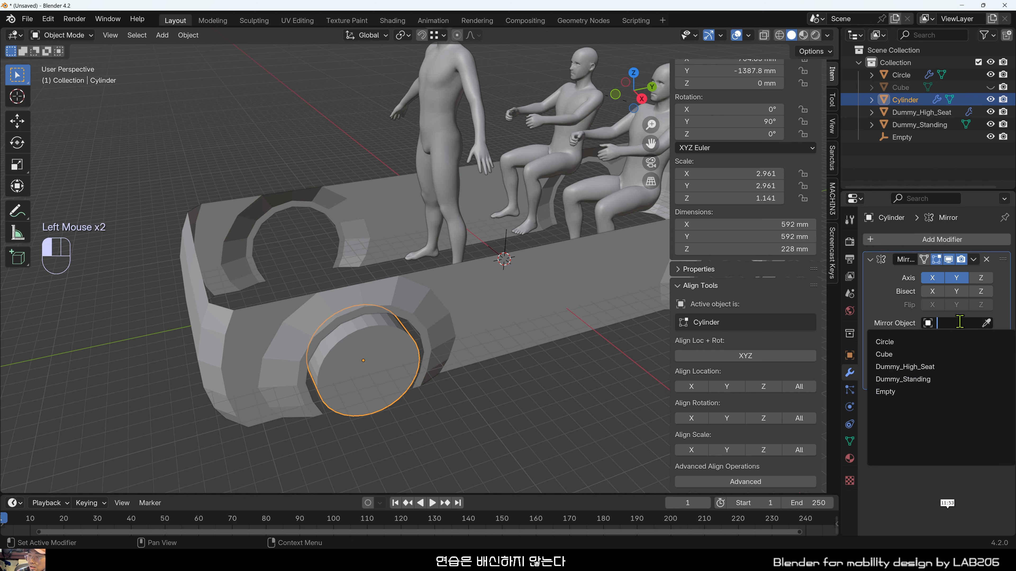
pyautogui.click(893, 391)
pyautogui.click(540, 367)
# Try moving the empty off the world origin to test how the mirrored wheels and body react.
pyautogui.keyDown('shift'); pyautogui.moveTo(540, 368); pyautogui.dragTo(442, 285, button='middle'); pyautogui.keyUp('shift')
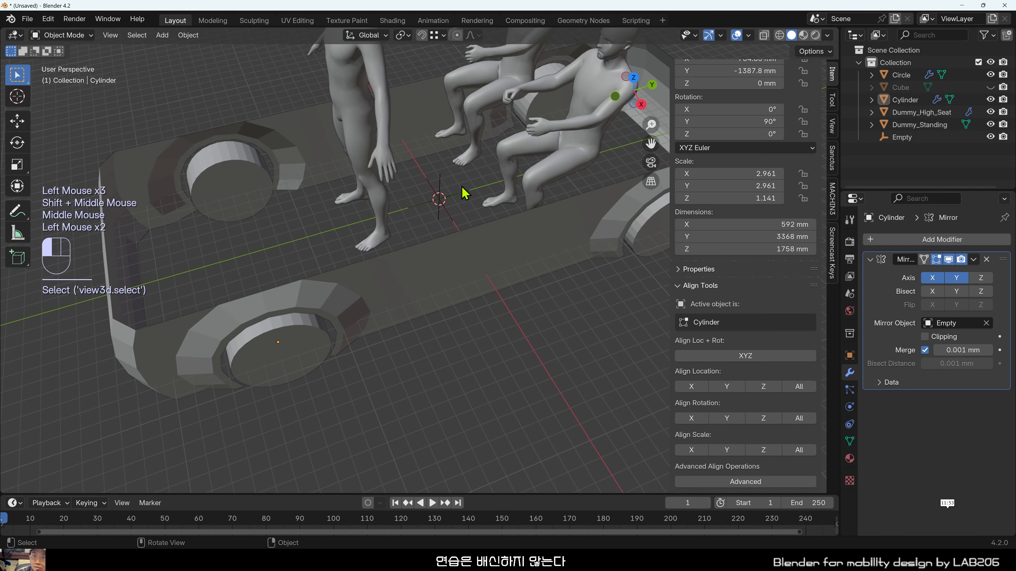
pyautogui.click(464, 197)
pyautogui.scroll(-1, 462, 201)
pyautogui.press('g')
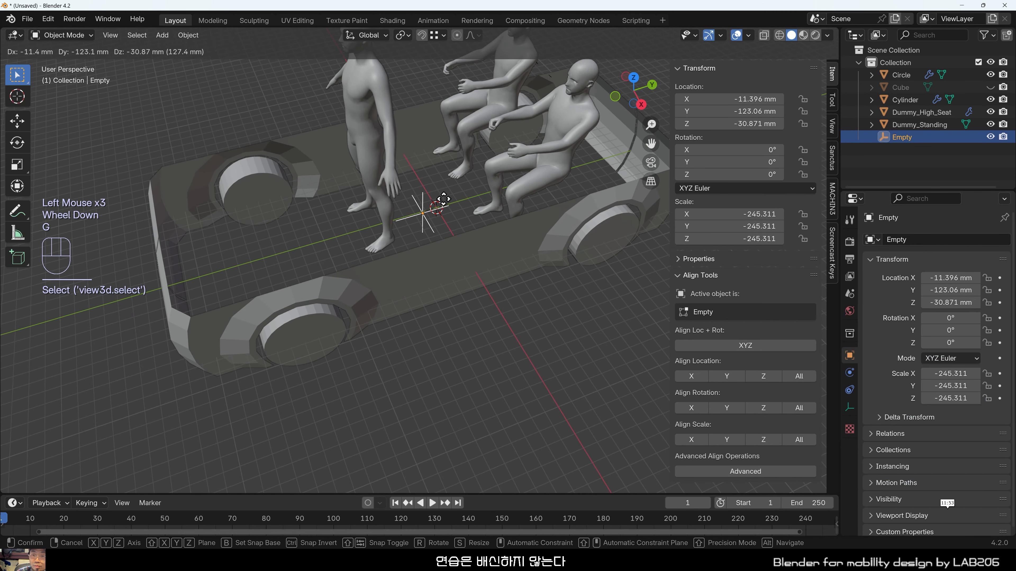
pyautogui.press('Escape')
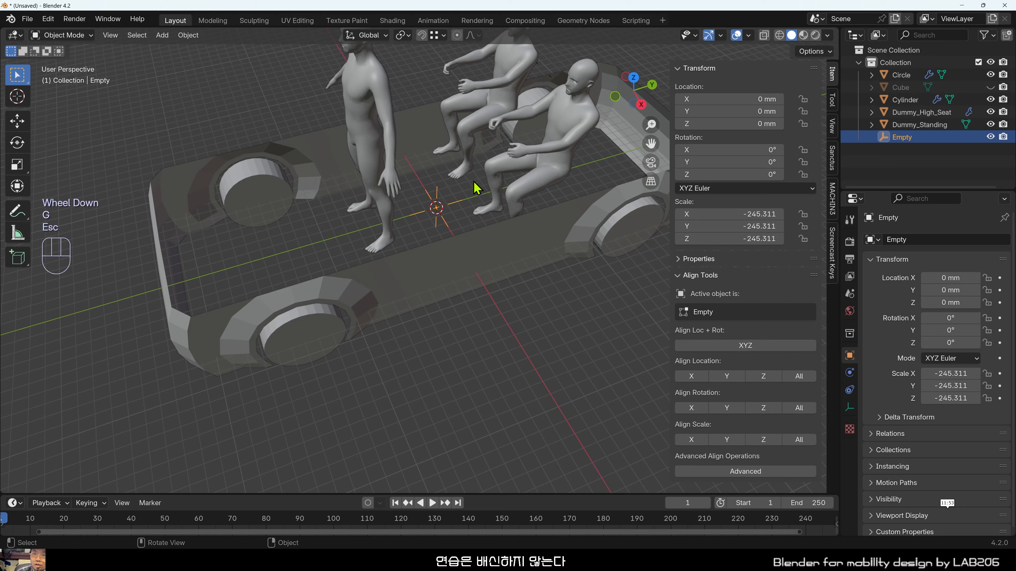
# Examine how the mirrored cylinder wheels sit inside the body's wheel arches from several angles.
pyautogui.click(465, 390)
pyautogui.moveTo(465, 391); pyautogui.dragTo(389, 417, button='middle')
pyautogui.scroll(2, 260, 385)
pyautogui.click(366, 366)
pyautogui.scroll(2, 422, 406)
pyautogui.scroll(-2, 407, 343)
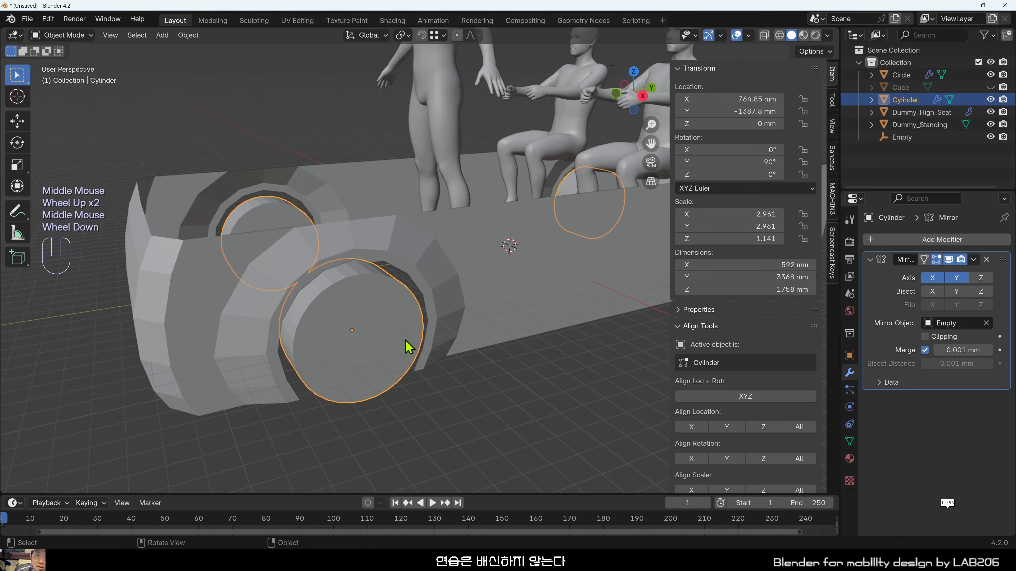
pyautogui.keyDown('shift'); pyautogui.moveTo(456, 242); pyautogui.dragTo(369, 322, button='middle'); pyautogui.keyUp('shift')
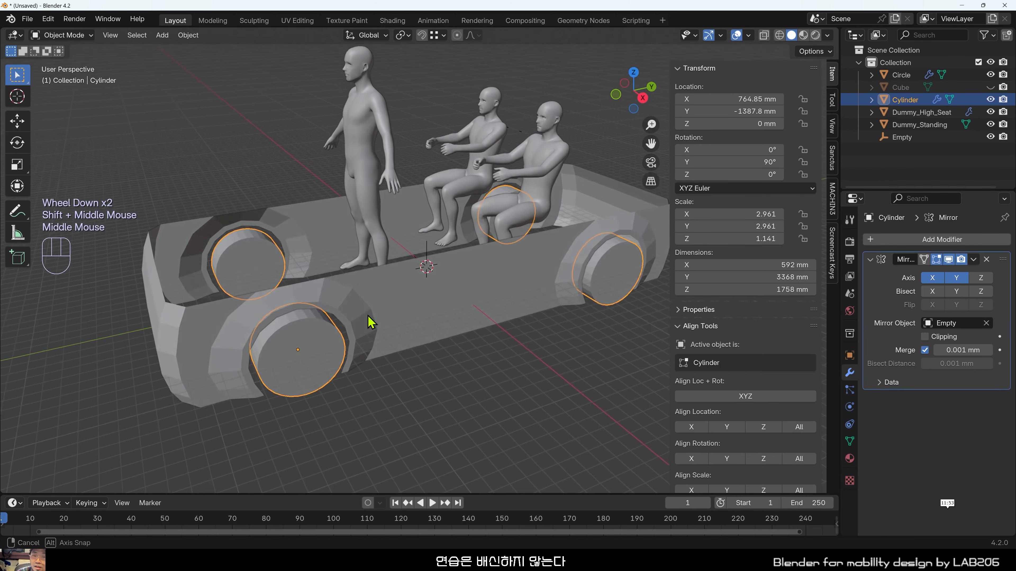
pyautogui.scroll(2, 236, 385)
pyautogui.click(453, 458)
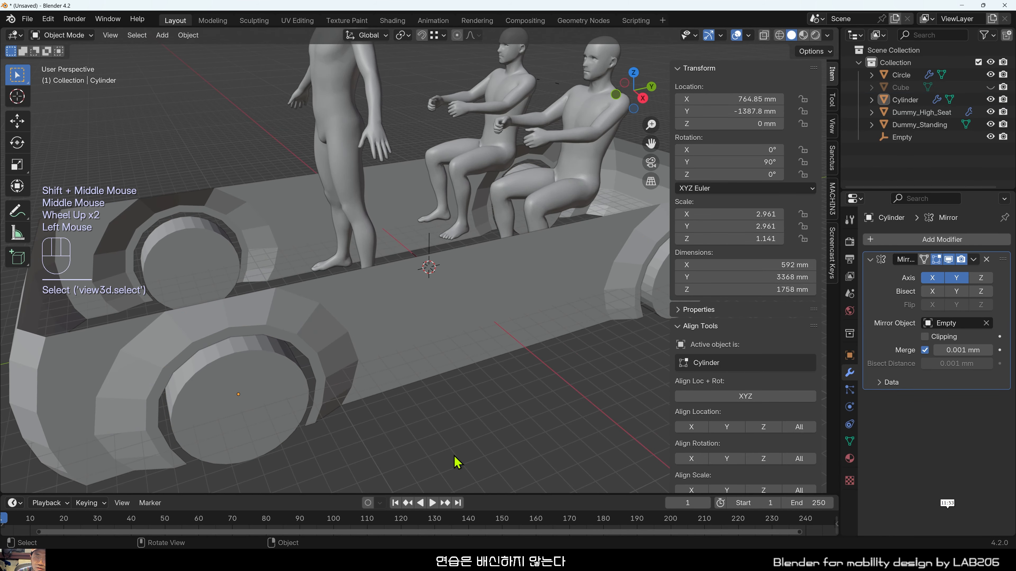
pyautogui.moveTo(436, 436); pyautogui.dragTo(397, 352, button='middle')
pyautogui.scroll(-3, 336, 406)
pyautogui.scroll(1, 331, 300)
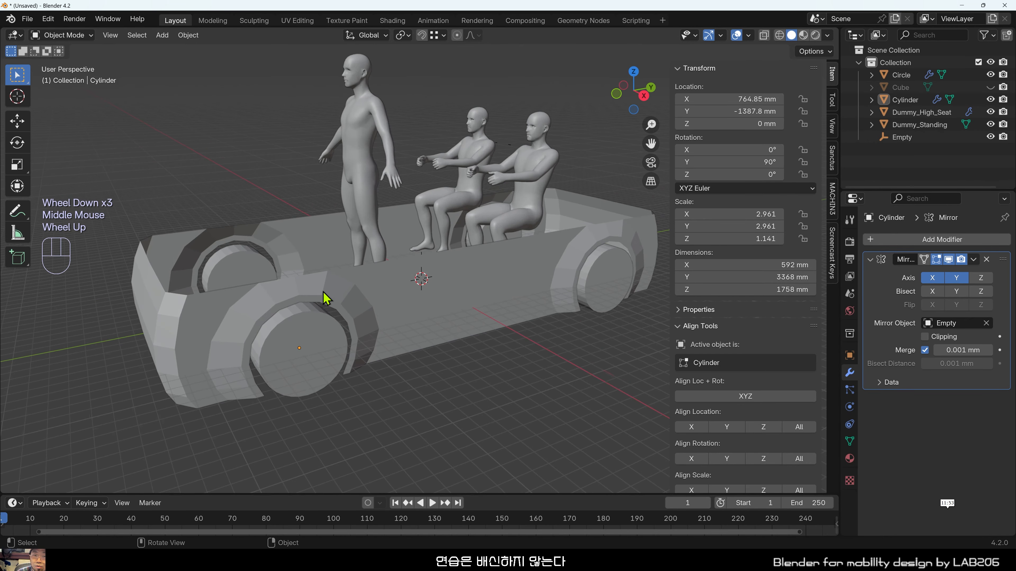
pyautogui.keyDown('shift'); pyautogui.moveTo(332, 299); pyautogui.dragTo(533, 334, button='middle'); pyautogui.keyUp('shift')
# Inspect the vehicle body's quarter mesh and its mirrored sides in Edit Mode, then return to Object Mode.
pyautogui.click(504, 334)
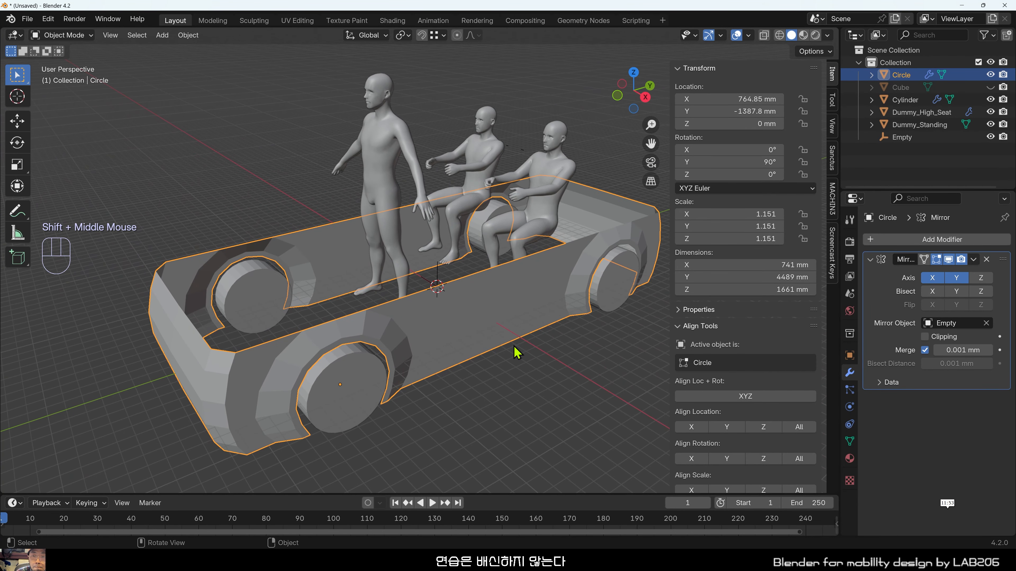
pyautogui.click(524, 411)
pyautogui.click(457, 341)
pyautogui.moveTo(455, 341); pyautogui.dragTo(423, 331, button='middle')
pyautogui.scroll(2, 402, 355)
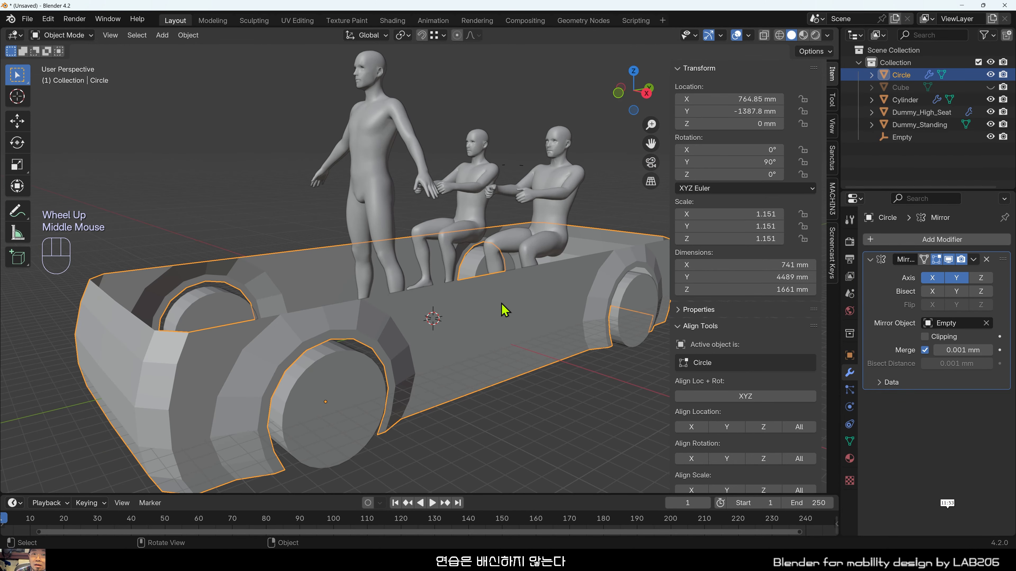
pyautogui.press('Tab')
pyautogui.moveTo(505, 310); pyautogui.dragTo(474, 292, button='middle')
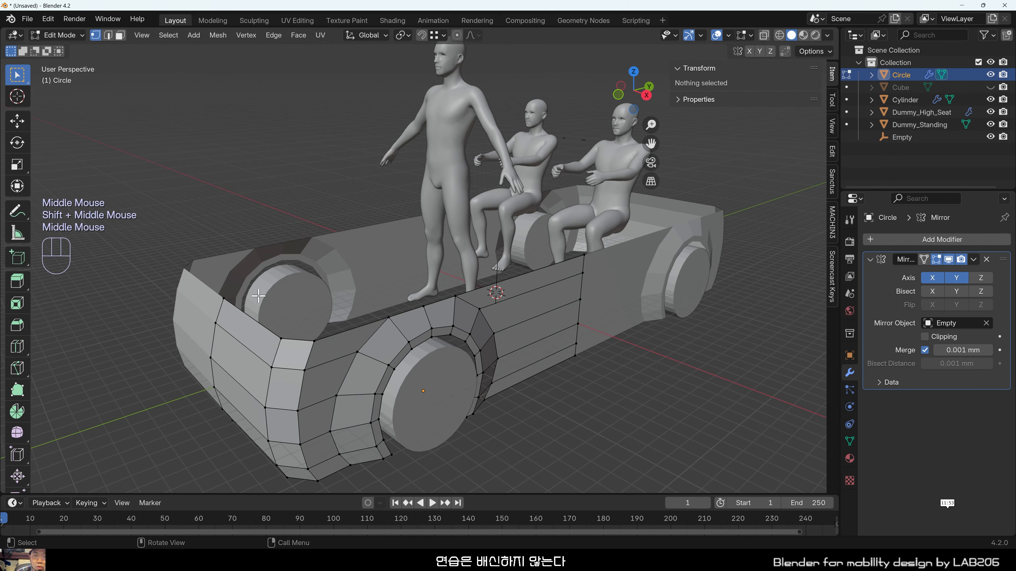
pyautogui.moveTo(545, 322); pyautogui.dragTo(513, 381, button='middle')
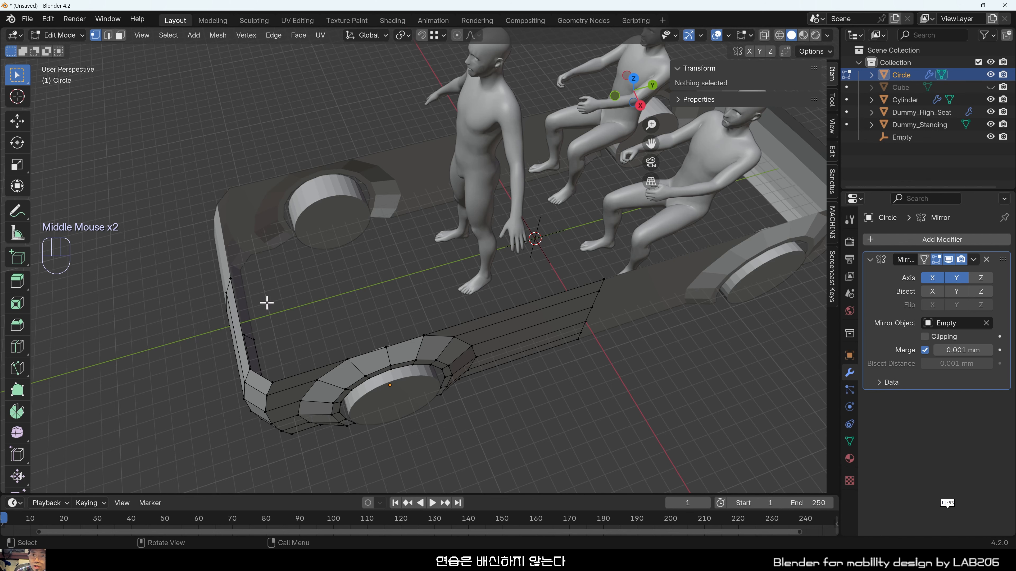
pyautogui.moveTo(267, 303); pyautogui.dragTo(393, 256, button='middle')
pyautogui.press('Tab')
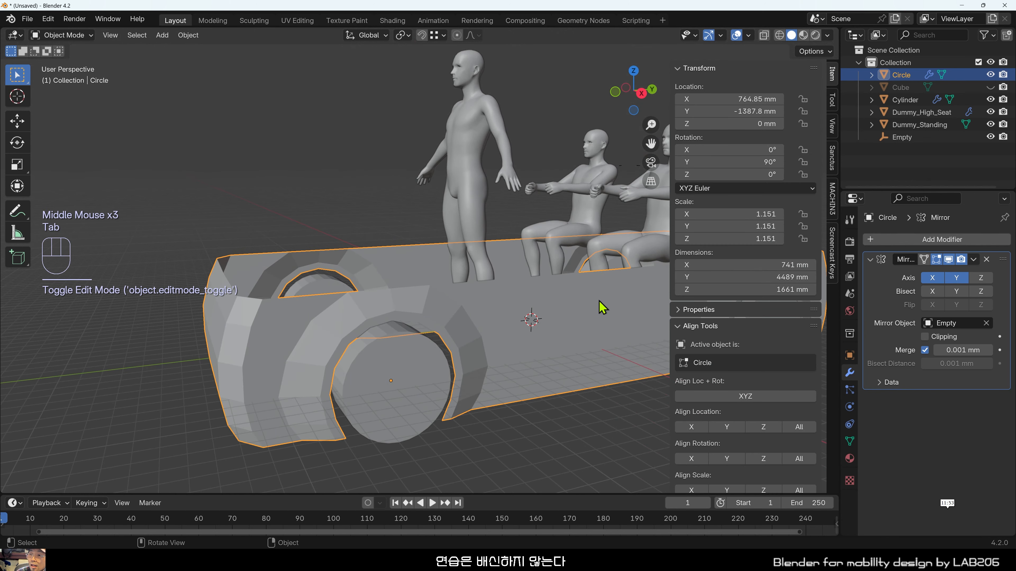
pyautogui.keyDown('shift'); pyautogui.moveTo(602, 308); pyautogui.dragTo(516, 300, button='middle'); pyautogui.keyUp('shift')
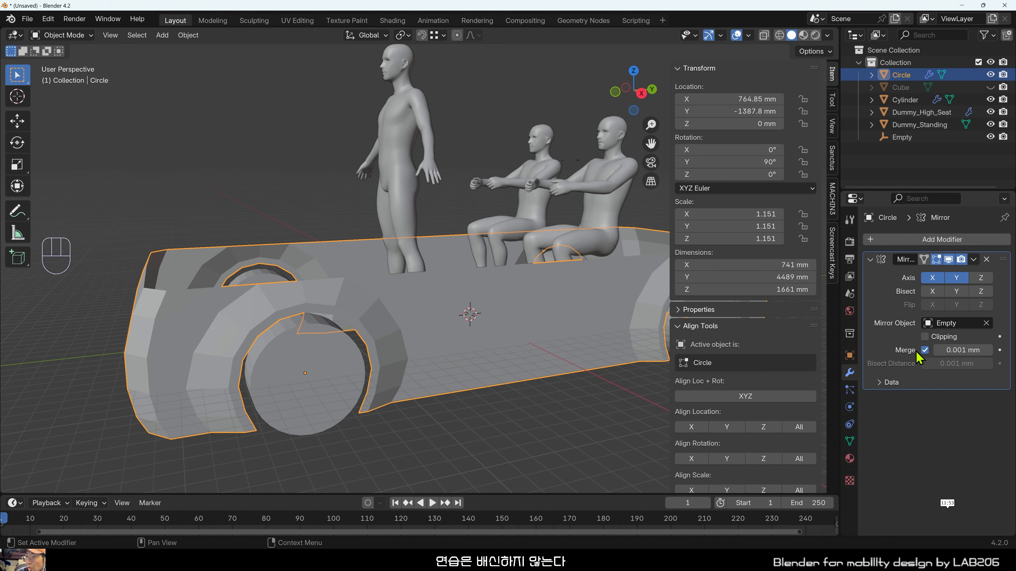
# Set the merge distance of the body's Mirror modifier to 1 mm.
pyautogui.click(971, 351)
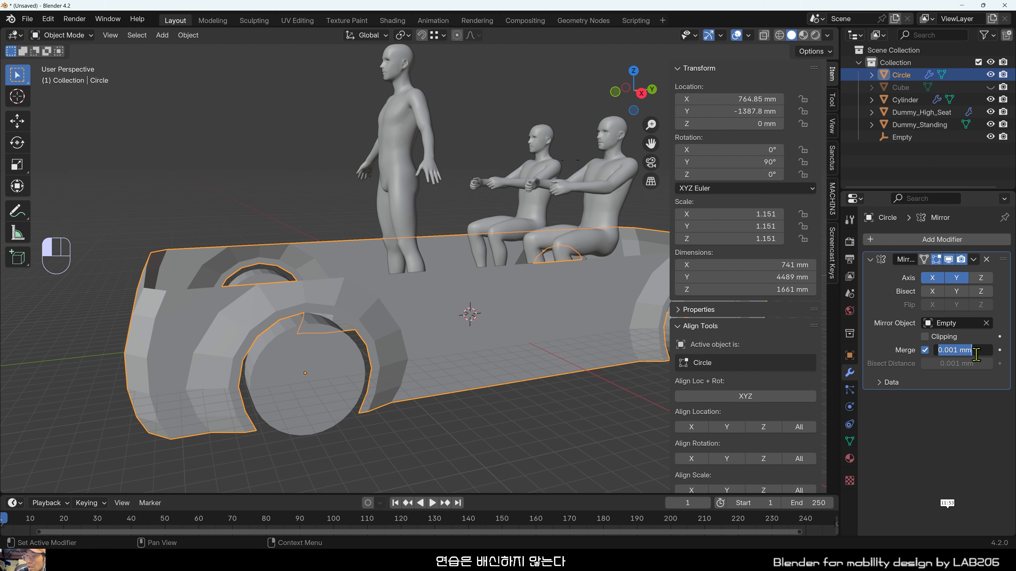
pyautogui.moveTo(976, 354); pyautogui.dragTo(900, 344)
pyautogui.write('1')
pyautogui.press('Return')
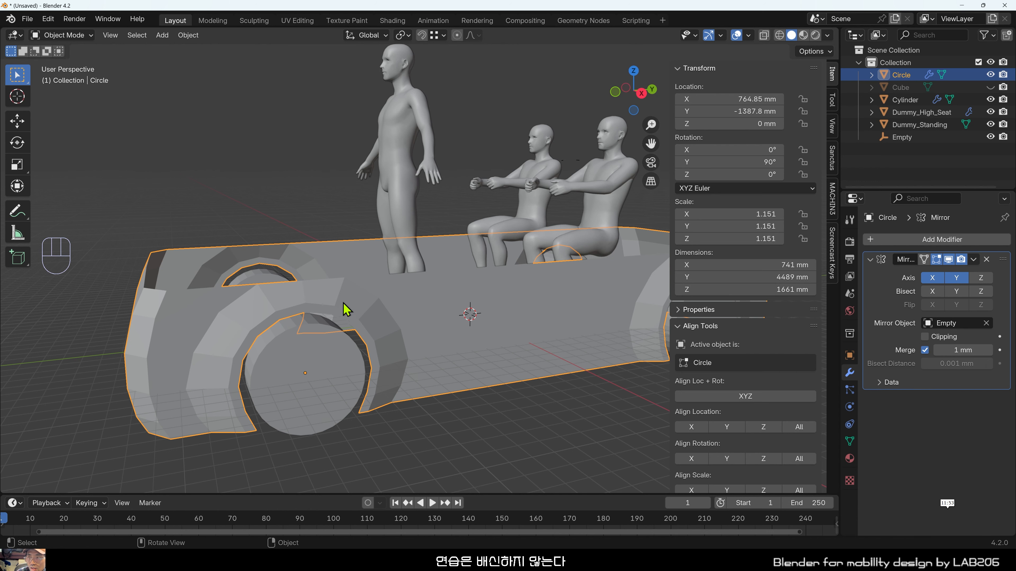
# Check the body's vertices along the mirror seam at the middle of its side in Edit Mode.
pyautogui.moveTo(345, 309); pyautogui.dragTo(552, 348, button='middle')
pyautogui.press('Tab')
pyautogui.click(513, 262)
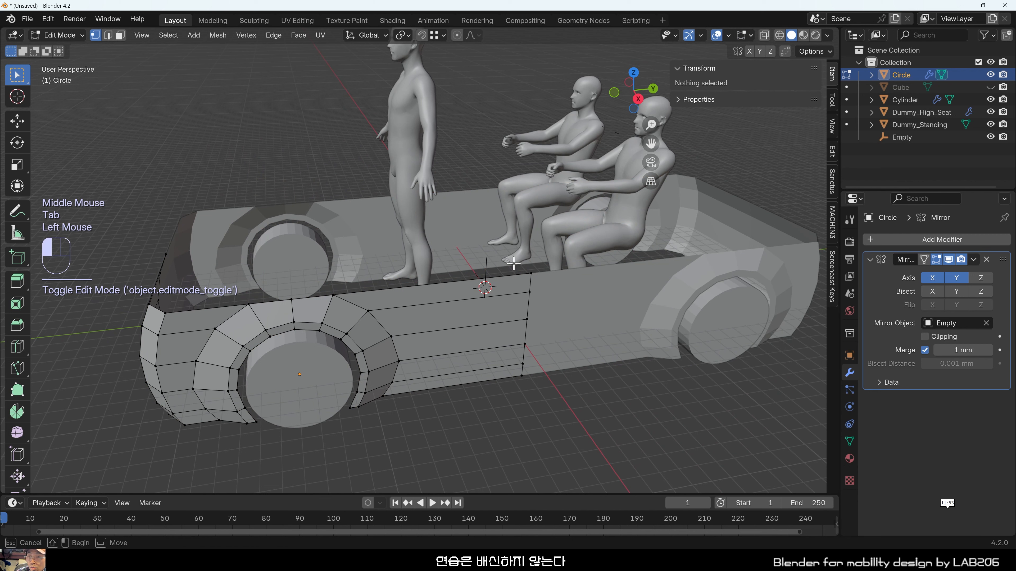
pyautogui.moveTo(513, 262); pyautogui.dragTo(545, 401)
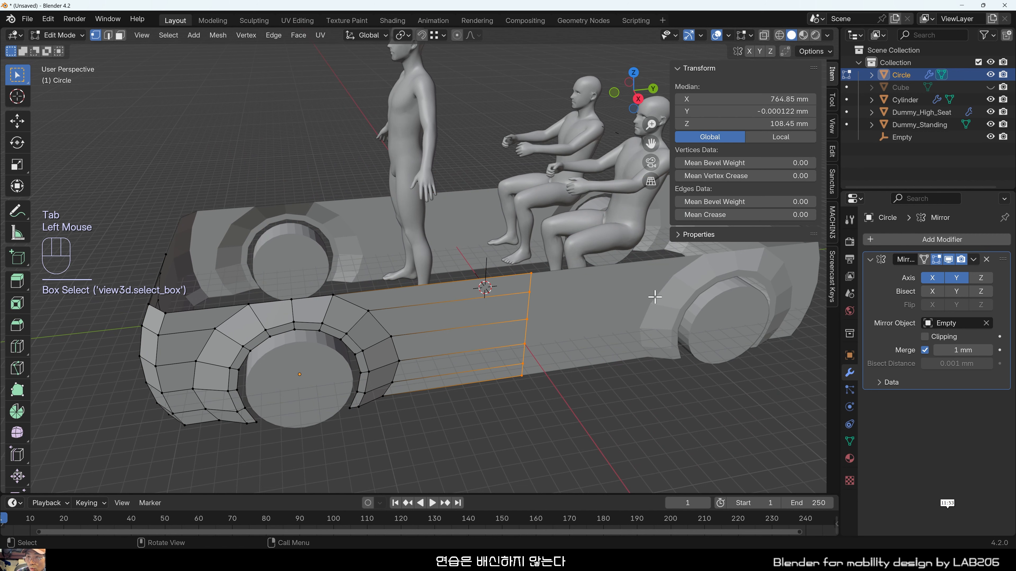
pyautogui.click(657, 306)
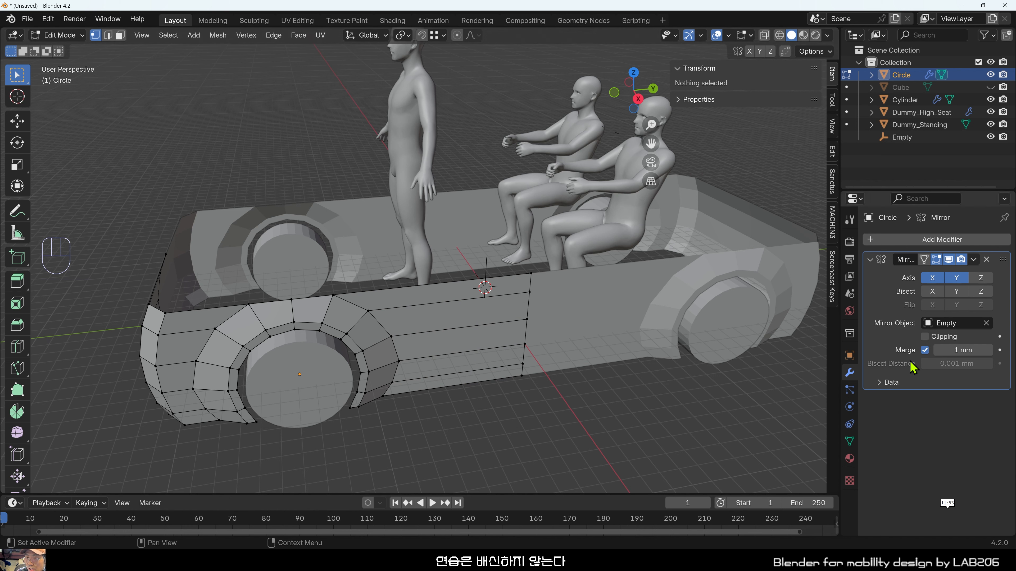
pyautogui.moveTo(521, 263); pyautogui.dragTo(551, 401)
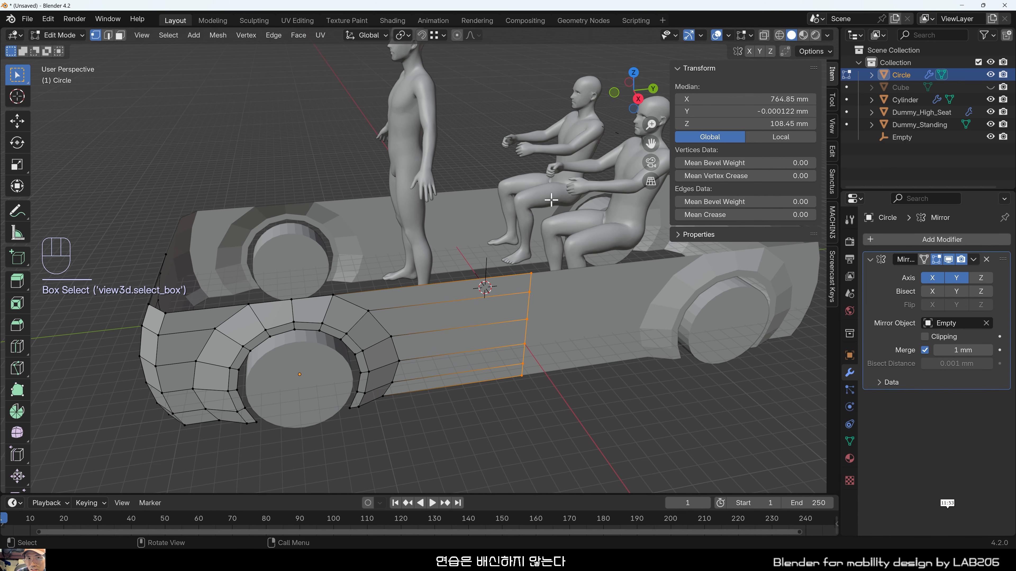
pyautogui.moveTo(544, 374); pyautogui.dragTo(516, 354, button='middle')
pyautogui.click(536, 368)
pyautogui.press('Tab')
pyautogui.press('Tab')
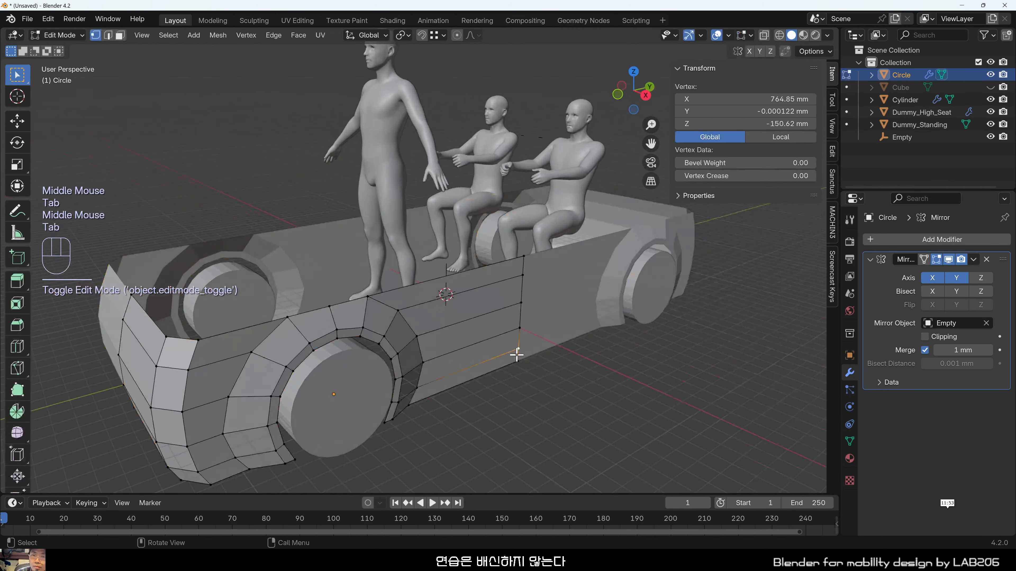
pyautogui.keyDown('shift'); pyautogui.moveTo(471, 320); pyautogui.dragTo(483, 335, button='middle'); pyautogui.keyUp('shift')
# Switch to edge selection and loop-select the open upper border of the body's quarter mesh.
pyautogui.press('2')
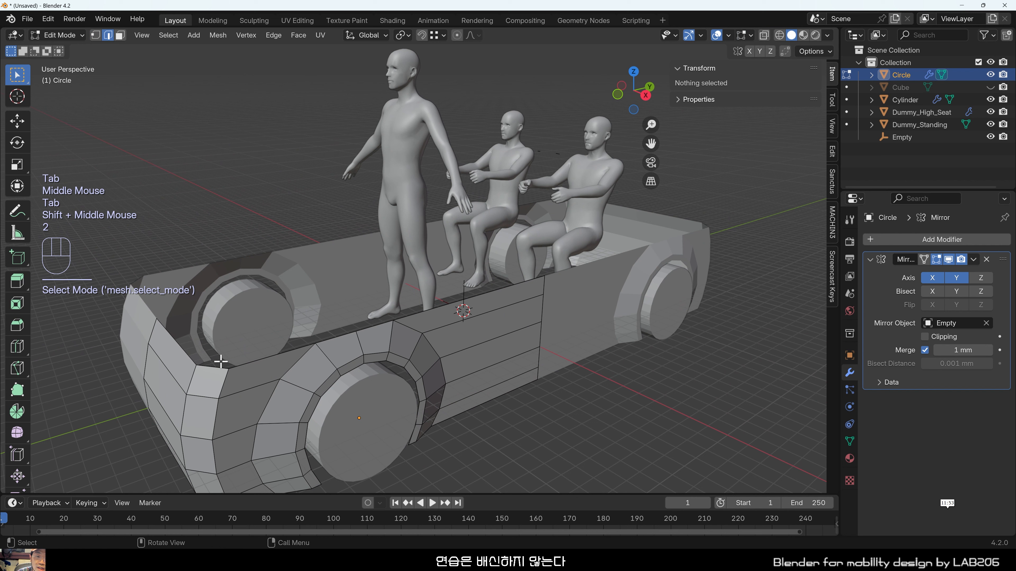
pyautogui.click(175, 348)
pyautogui.keyDown('shift'); pyautogui.click(212, 366); pyautogui.keyUp('shift')
pyautogui.keyDown('shift'); pyautogui.click(252, 363); pyautogui.keyUp('shift')
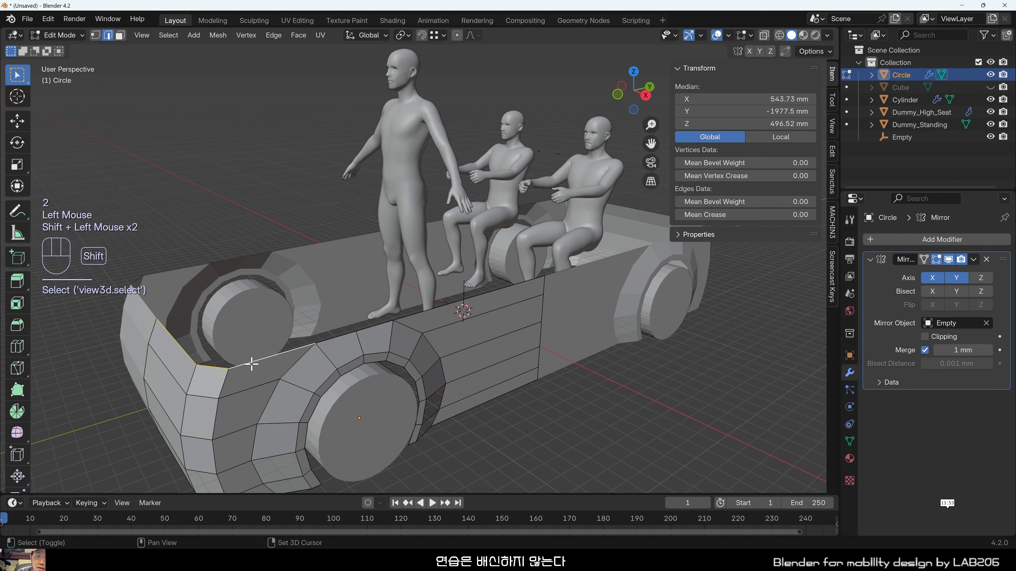
pyautogui.click(170, 349)
pyautogui.keyDown('alt'); pyautogui.click(183, 337); pyautogui.keyUp('alt')
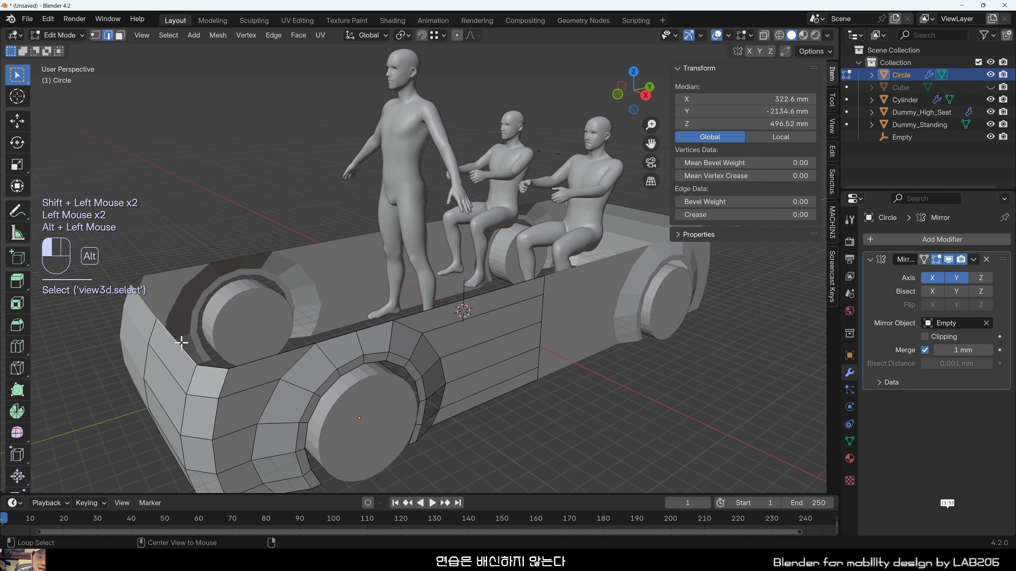
pyautogui.moveTo(460, 242); pyautogui.dragTo(561, 240, button='middle')
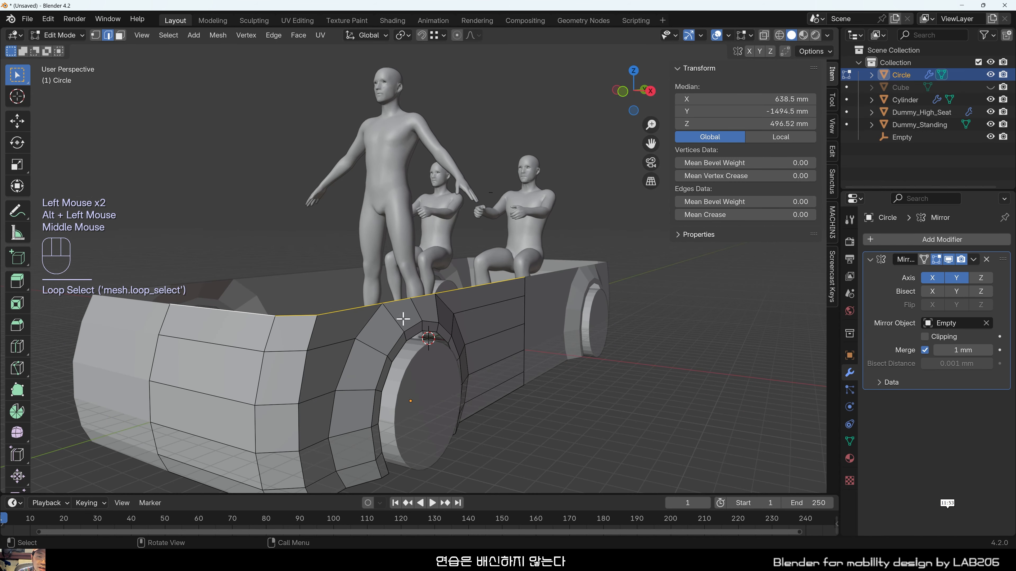
pyautogui.moveTo(295, 302); pyautogui.dragTo(341, 308, button='middle')
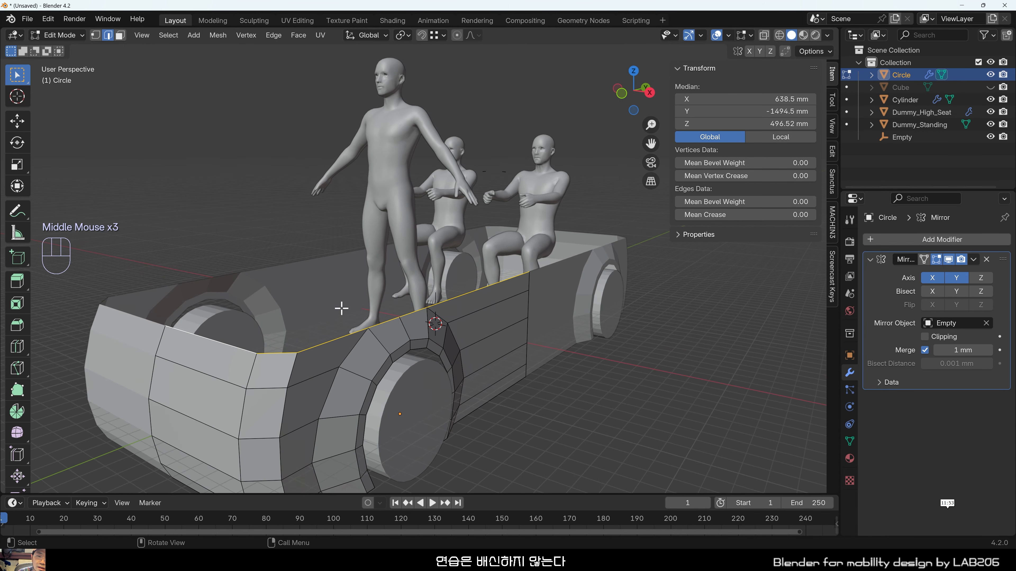
# Reselect the body's upper edges as a continuous path from the front center around the corner to the side's middle seam.
pyautogui.click(333, 340)
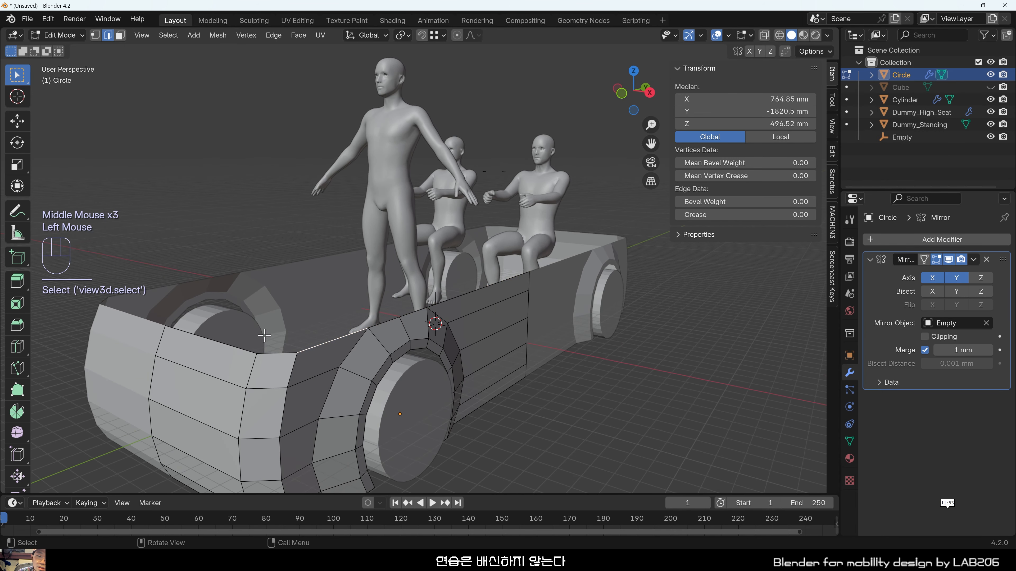
pyautogui.click(228, 341)
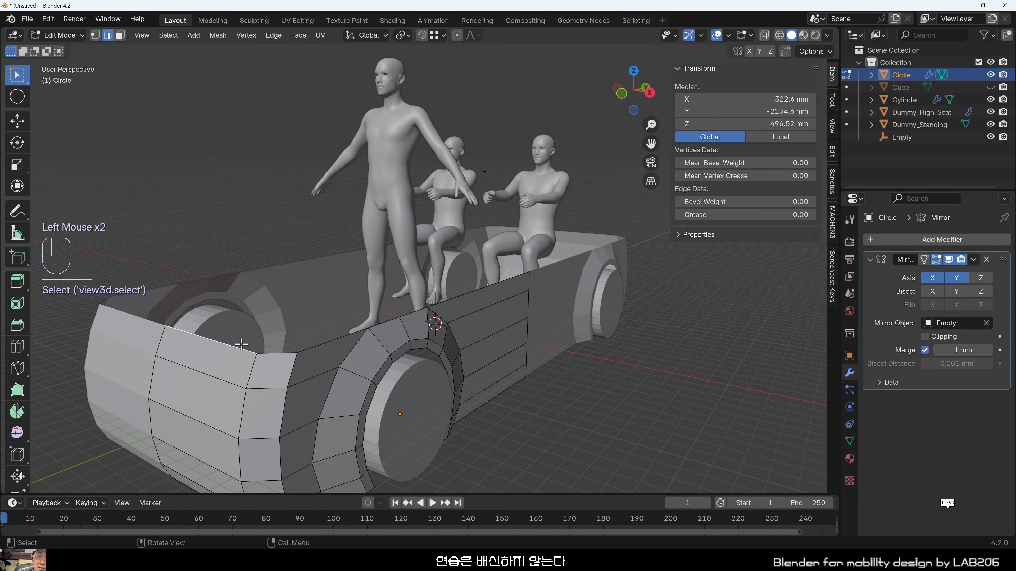
pyautogui.keyDown('ctrl'); pyautogui.click(332, 341); pyautogui.keyUp('ctrl')
pyautogui.moveTo(332, 341); pyautogui.dragTo(356, 335, button='middle')
pyautogui.keyDown('shift'); pyautogui.click(390, 326); pyautogui.keyUp('shift')
pyautogui.keyDown('shift'); pyautogui.click(393, 324); pyautogui.keyUp('shift')
pyautogui.keyDown('ctrl'); pyautogui.click(513, 282); pyautogui.keyUp('ctrl')
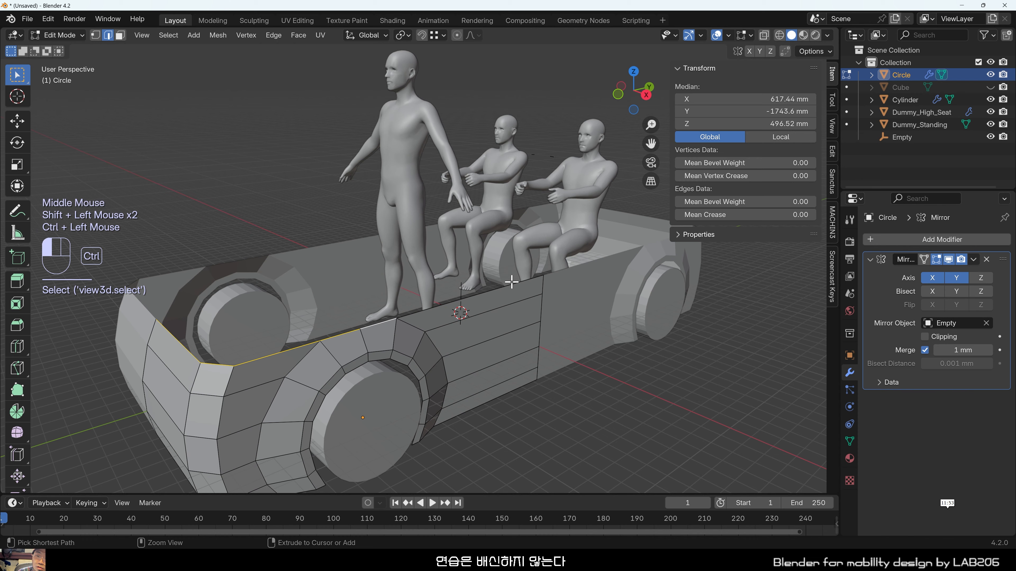
pyautogui.moveTo(513, 282); pyautogui.dragTo(560, 341, button='middle')
pyautogui.keyDown('shift'); pyautogui.moveTo(491, 368); pyautogui.dragTo(527, 319, button='middle'); pyautogui.keyUp('shift')
pyautogui.keyDown('shift'); pyautogui.moveTo(527, 318); pyautogui.dragTo(521, 378, button='middle'); pyautogui.keyUp('shift')
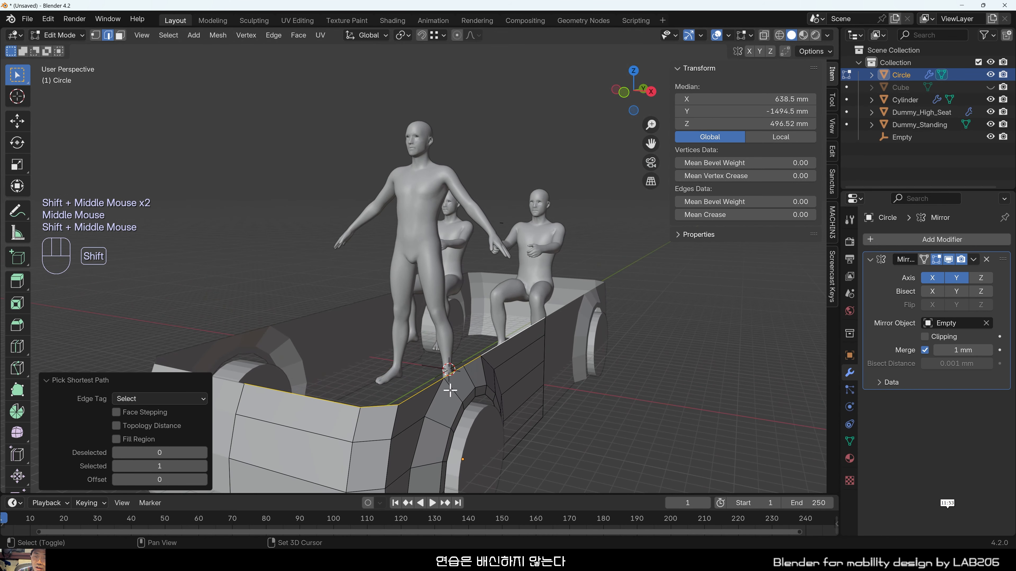
pyautogui.keyDown('shift'); pyautogui.moveTo(449, 370); pyautogui.dragTo(450, 344, button='middle'); pyautogui.keyUp('shift')
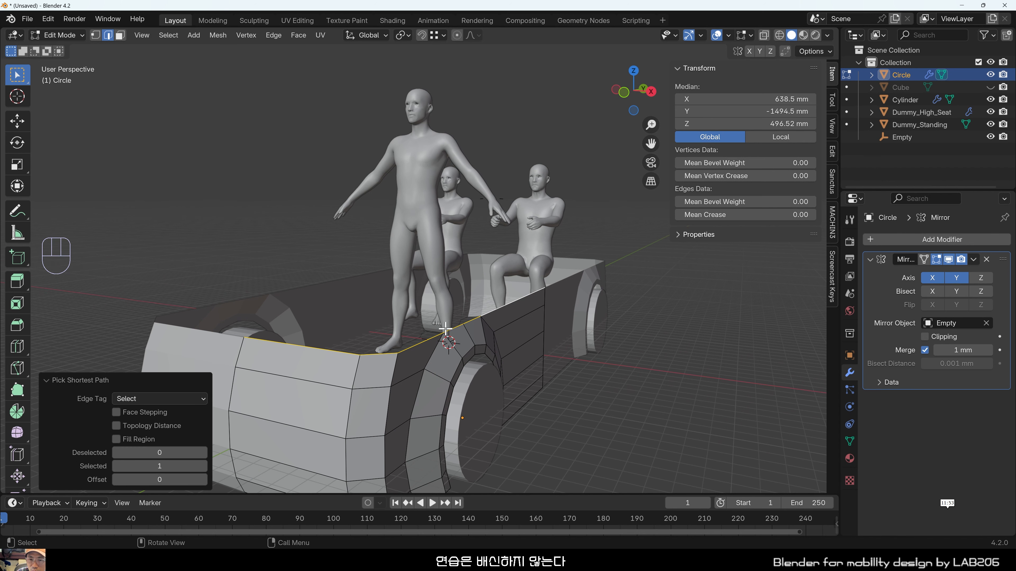
pyautogui.scroll(2, 445, 330)
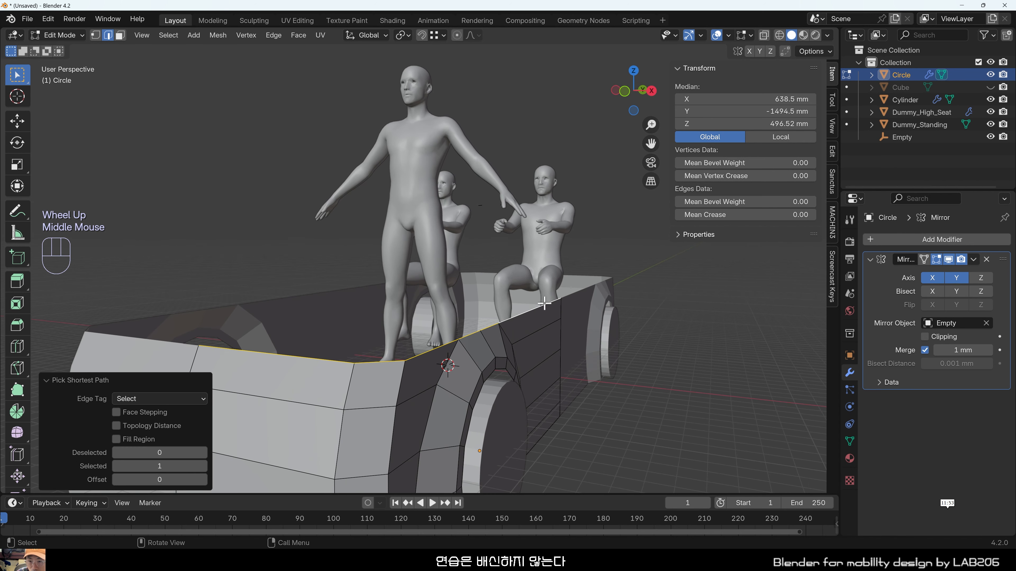
# Extrude the selected upper edges about 237 mm straight up along the Z axis.
pyautogui.press('e')
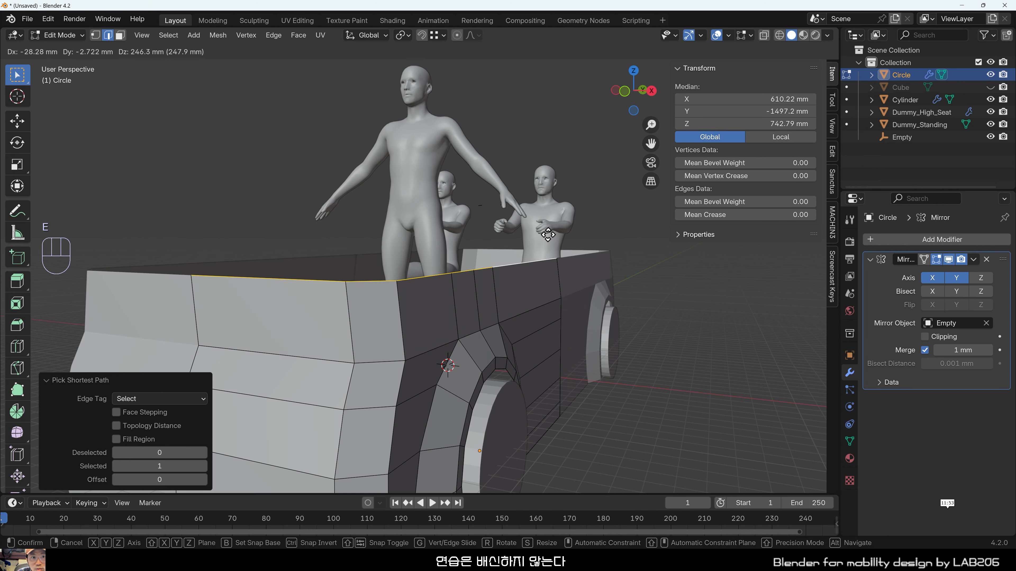
pyautogui.press('z')
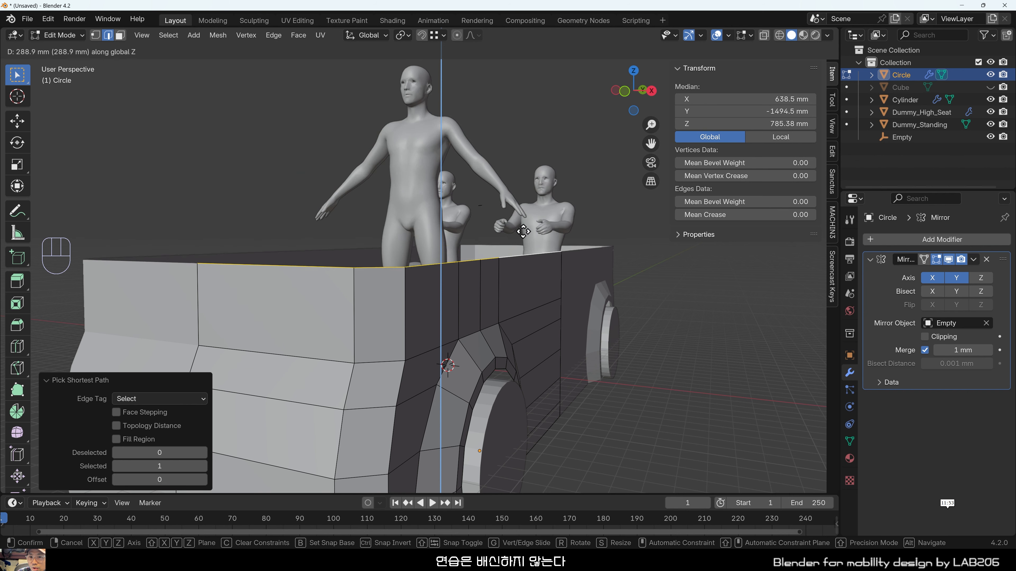
pyautogui.click(523, 238)
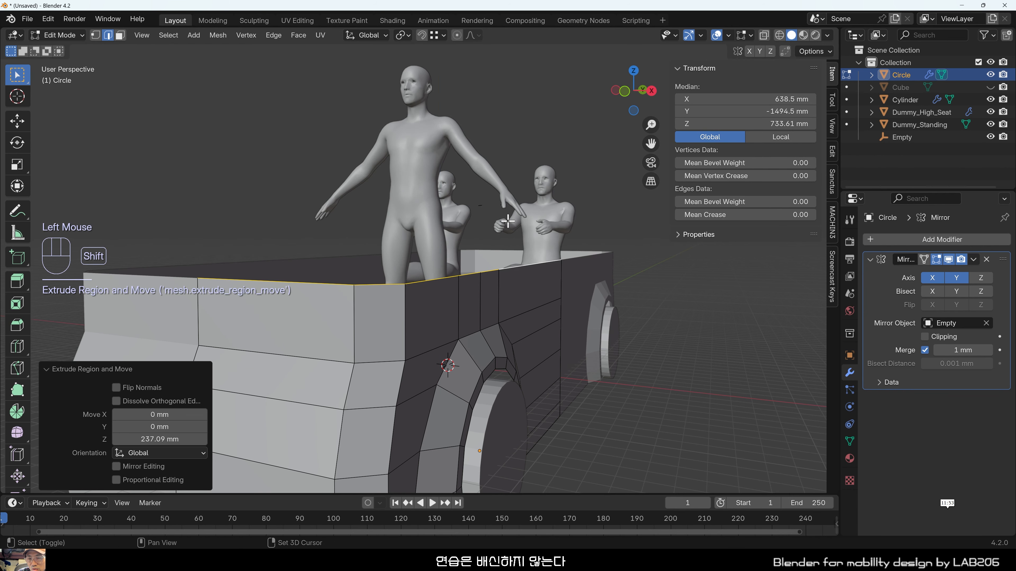
pyautogui.keyDown('shift'); pyautogui.moveTo(522, 237); pyautogui.dragTo(504, 257, button='middle'); pyautogui.keyUp('shift')
pyautogui.moveTo(504, 256); pyautogui.dragTo(475, 285, button='middle')
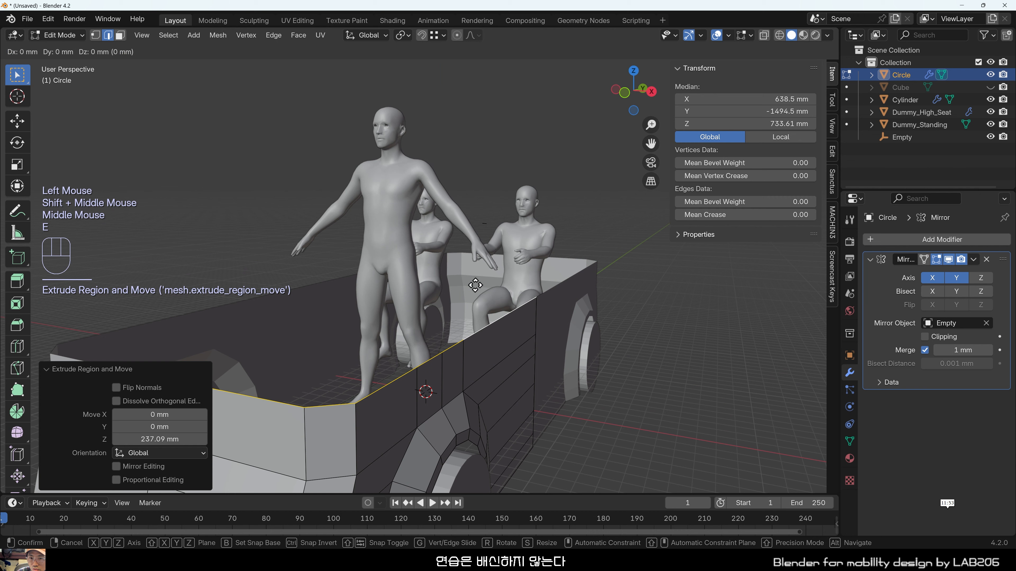
# Start a second, unconstrained extrusion of the raised upper rim and cancel it.
pyautogui.press('e')
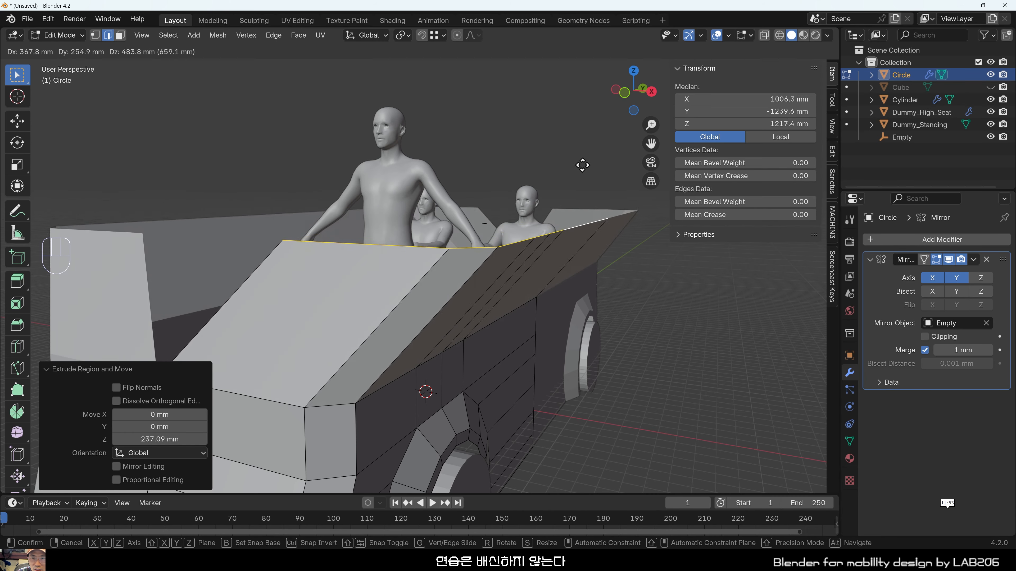
pyautogui.press('Escape')
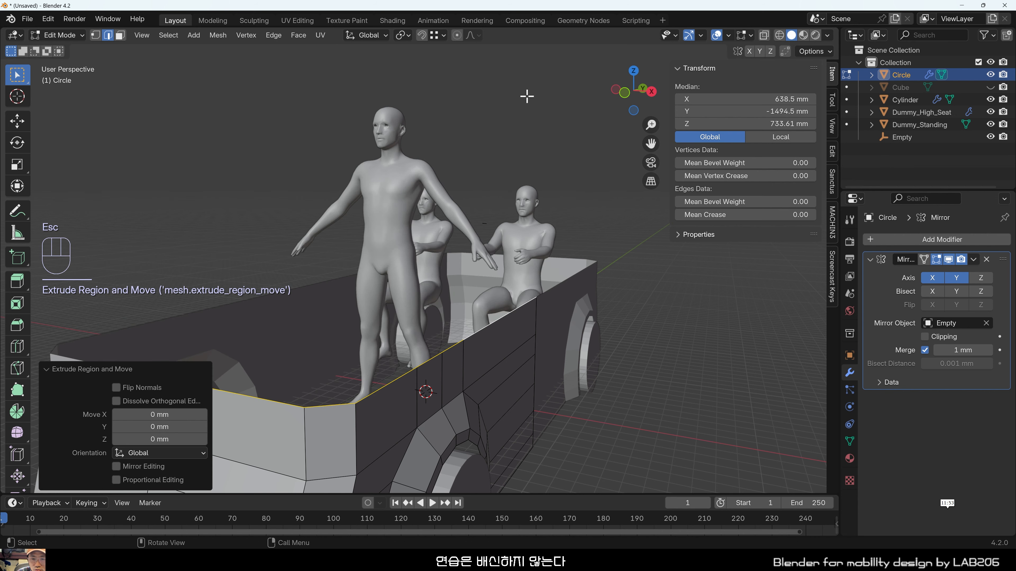
# Examine the raised rim's edges around the front corner and above the wheel arch for overlapping geometry.
pyautogui.keyDown('shift'); pyautogui.moveTo(401, 353); pyautogui.dragTo(419, 310, button='middle'); pyautogui.keyUp('shift')
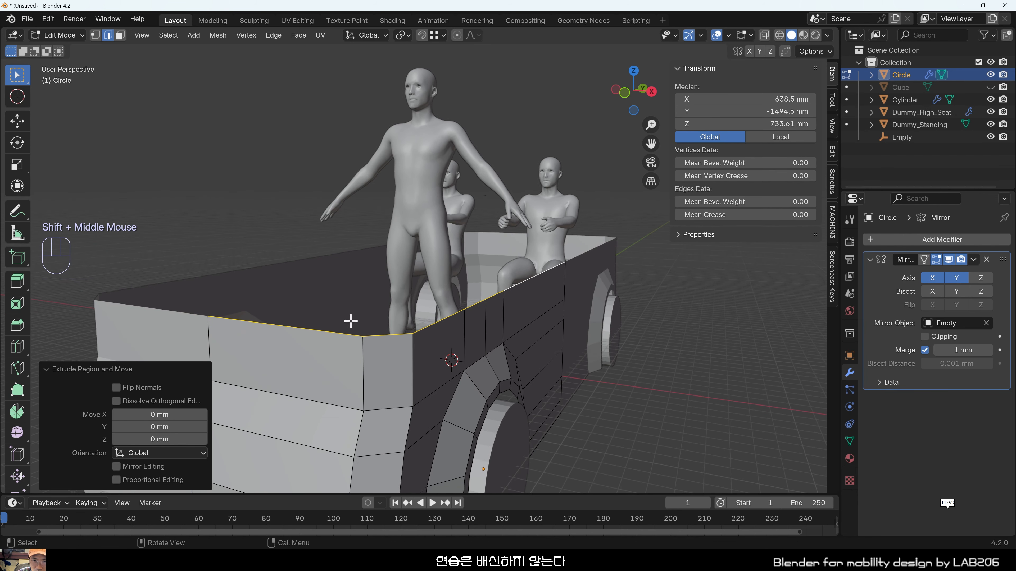
pyautogui.scroll(1, 345, 388)
pyautogui.click(353, 397)
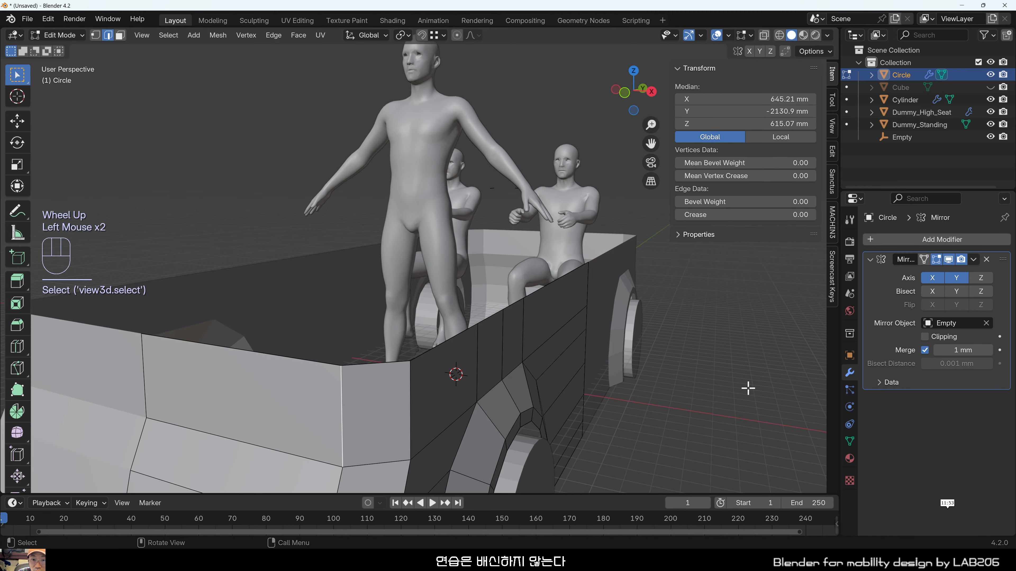
pyautogui.moveTo(748, 388); pyautogui.dragTo(465, 402, button='middle')
pyautogui.scroll(2, 306, 420)
pyautogui.keyDown('shift'); pyautogui.moveTo(306, 420); pyautogui.dragTo(446, 328, button='middle'); pyautogui.keyUp('shift')
pyautogui.scroll(1, 436, 360)
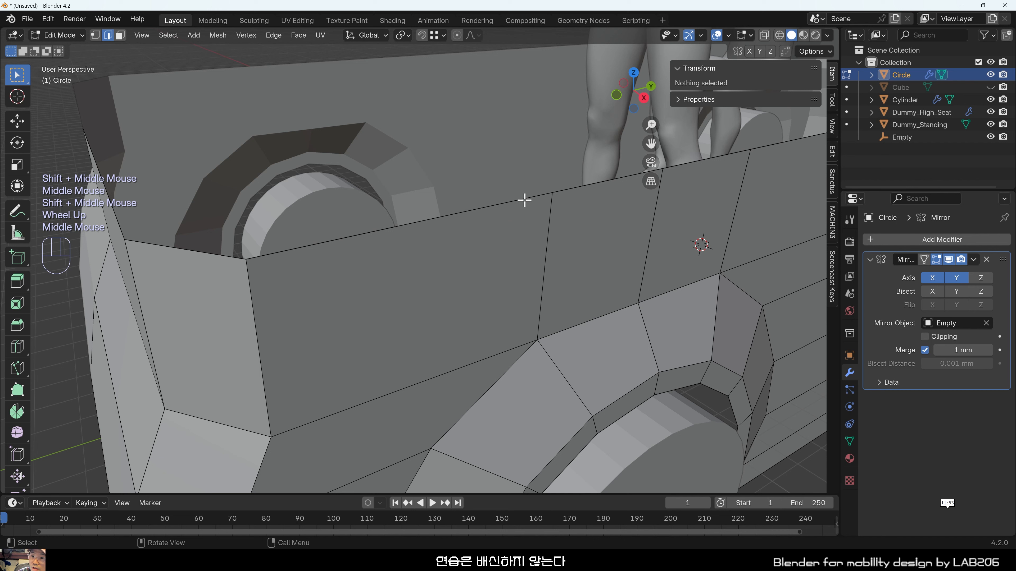
pyautogui.click(508, 351)
pyautogui.click(508, 199)
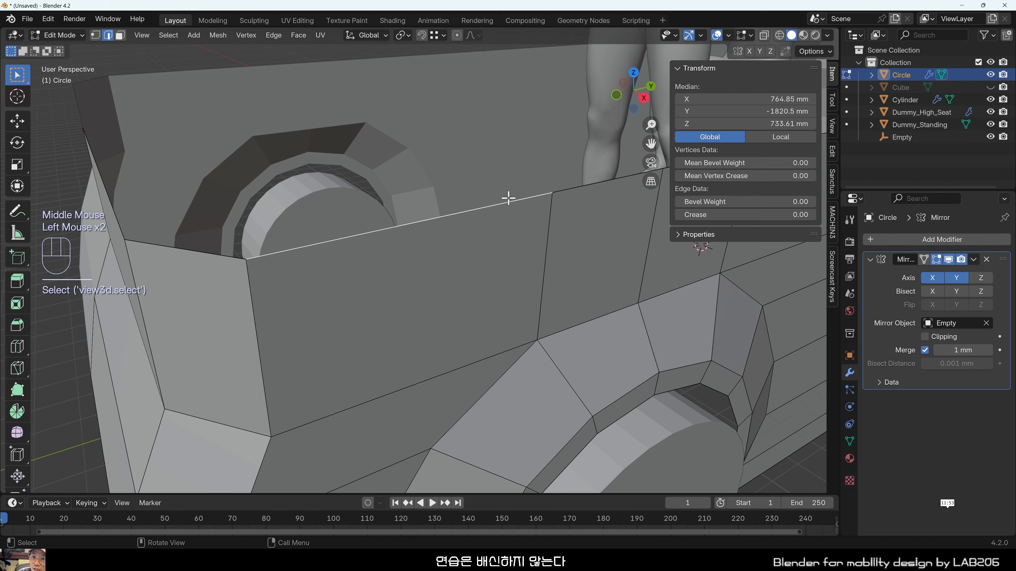
pyautogui.click(508, 198)
# Select the raised rim's edges one by one from the side's middle seam around the corner to the front center.
pyautogui.scroll(-2, 508, 198)
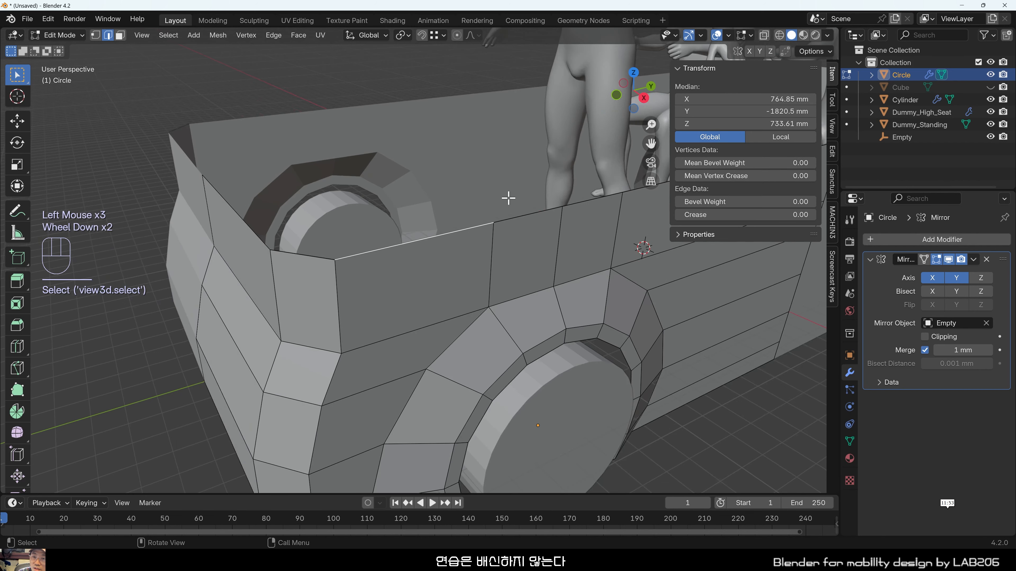
pyautogui.keyDown('shift'); pyautogui.moveTo(508, 198); pyautogui.dragTo(409, 281, button='middle'); pyautogui.keyUp('shift')
pyautogui.click(575, 260)
pyautogui.keyDown('shift'); pyautogui.moveTo(576, 260); pyautogui.dragTo(333, 340, button='middle'); pyautogui.keyUp('shift')
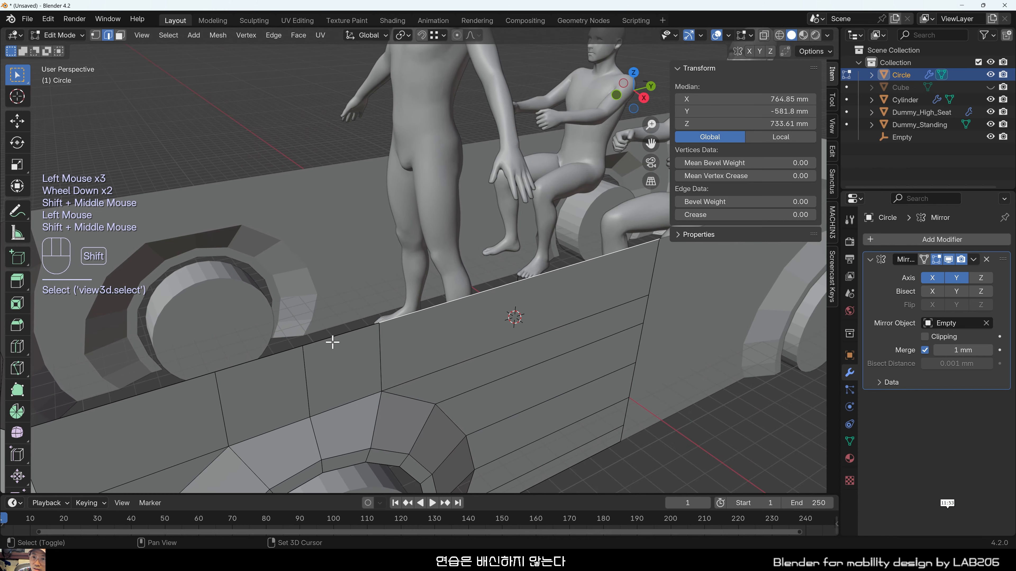
pyautogui.keyDown('shift'); pyautogui.click(333, 339); pyautogui.keyUp('shift')
pyautogui.keyDown('shift'); pyautogui.click(279, 352); pyautogui.keyUp('shift')
pyautogui.keyDown('shift'); pyautogui.click(107, 400); pyautogui.keyUp('shift')
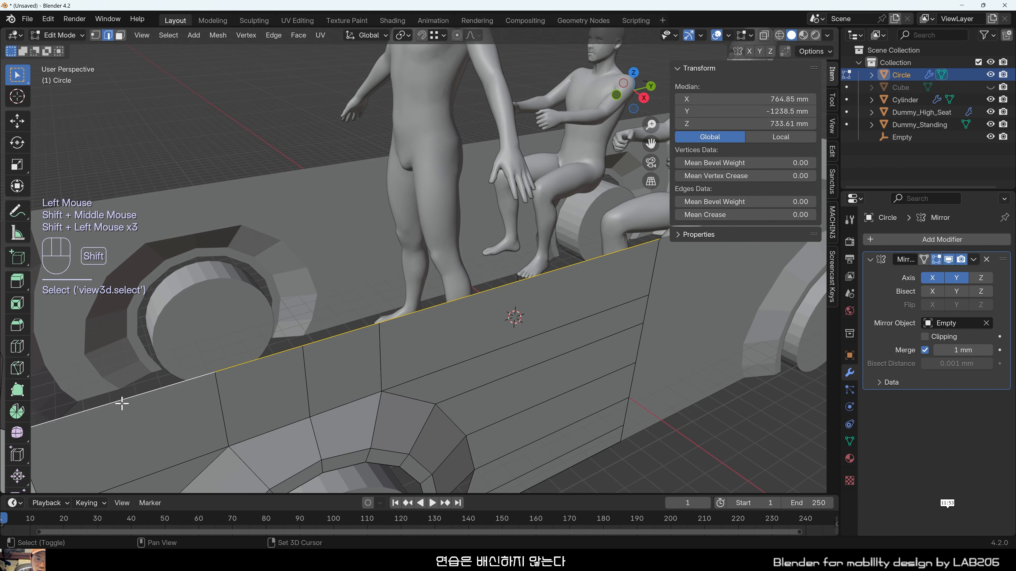
pyautogui.keyDown('shift'); pyautogui.moveTo(118, 403); pyautogui.dragTo(224, 380, button='middle'); pyautogui.keyUp('shift')
pyautogui.moveTo(224, 380); pyautogui.dragTo(380, 342, button='middle')
pyautogui.keyDown('shift'); pyautogui.click(386, 350); pyautogui.keyUp('shift')
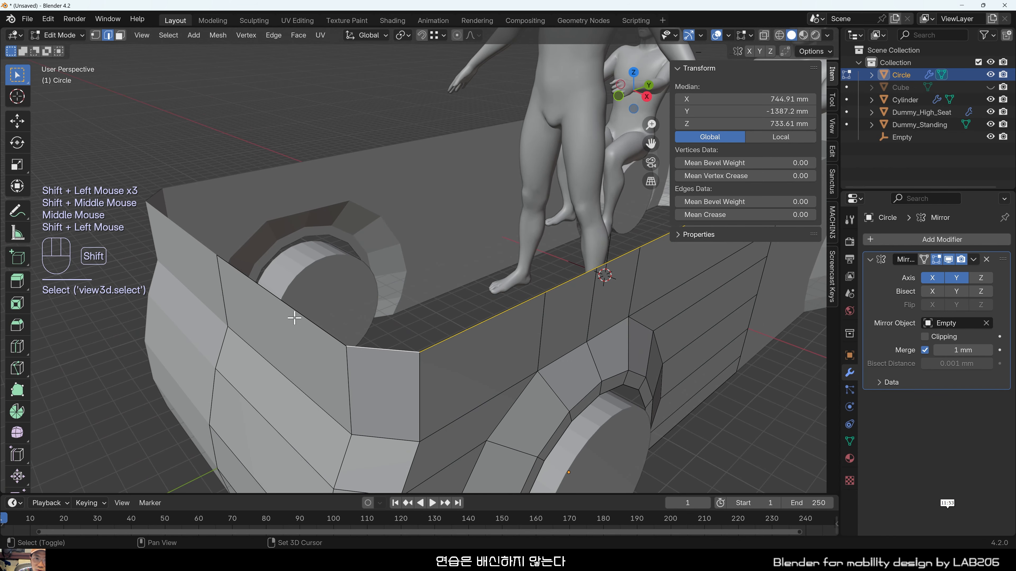
pyautogui.scroll(-1, 298, 310)
pyautogui.keyDown('shift'); pyautogui.moveTo(294, 304); pyautogui.dragTo(511, 288, button='middle'); pyautogui.keyUp('shift')
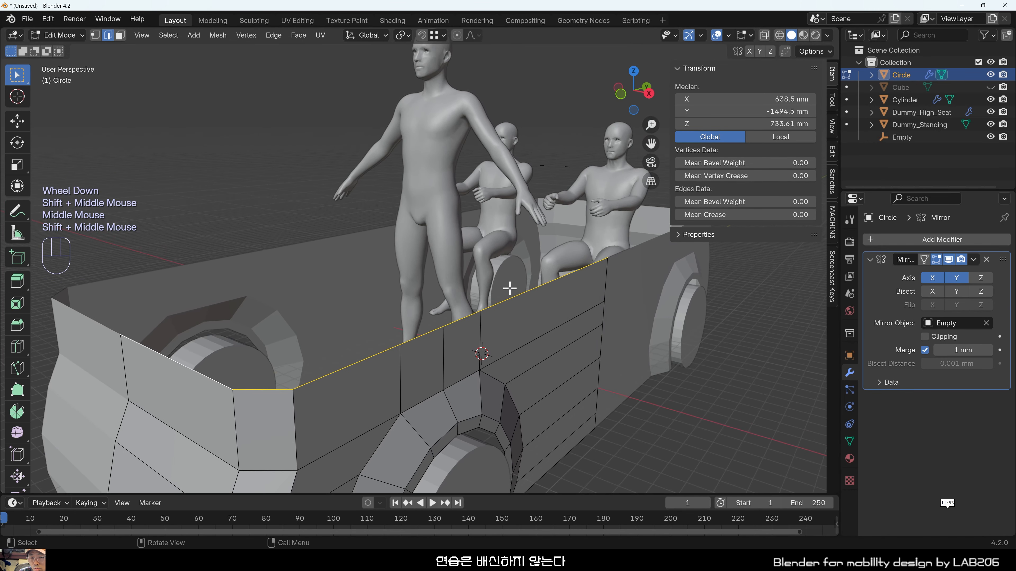
# Try moving the selected rim edges freely upward, then cancel the move and clear the selection.
pyautogui.press('g')
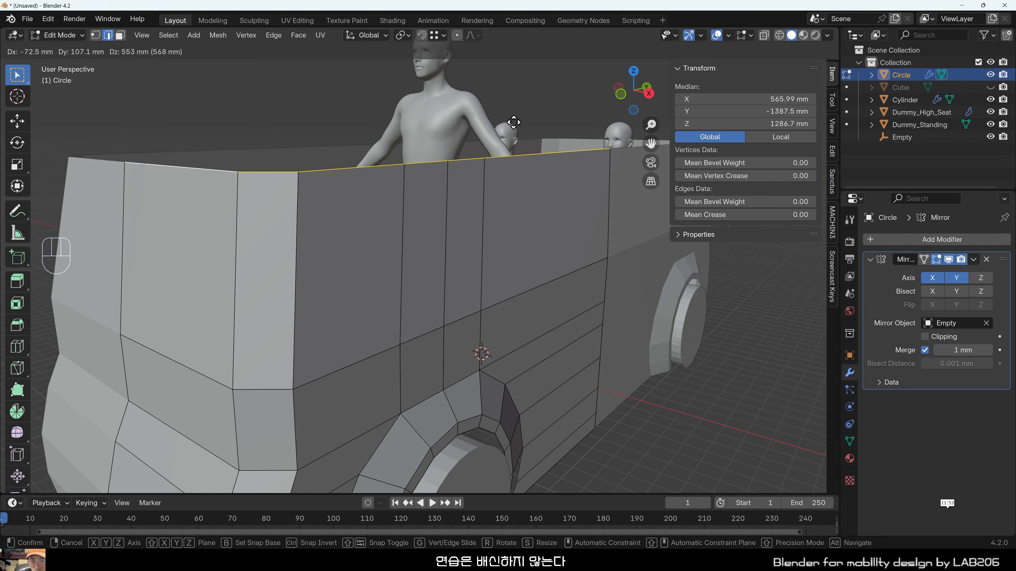
pyautogui.press('Escape')
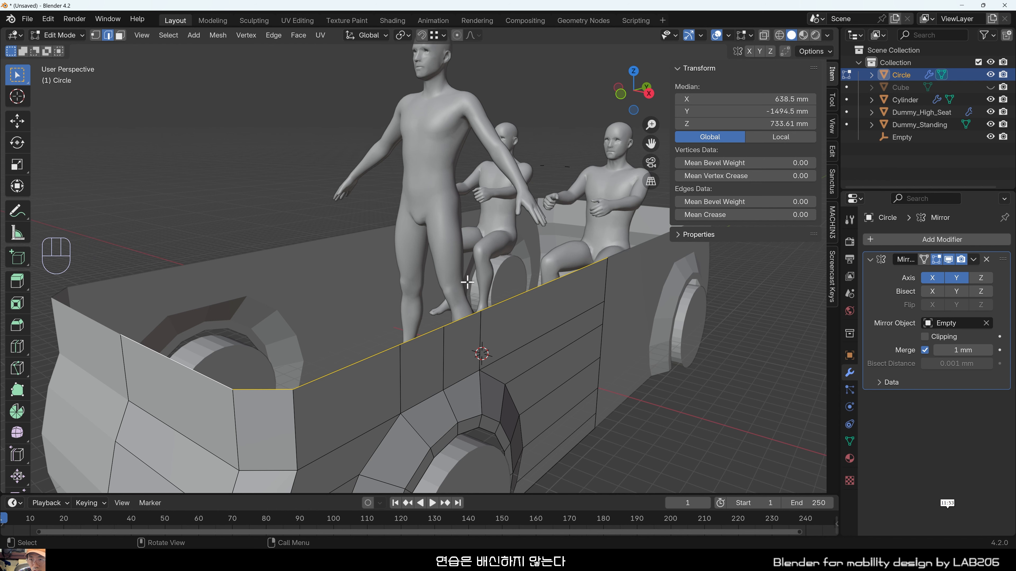
pyautogui.click(249, 219)
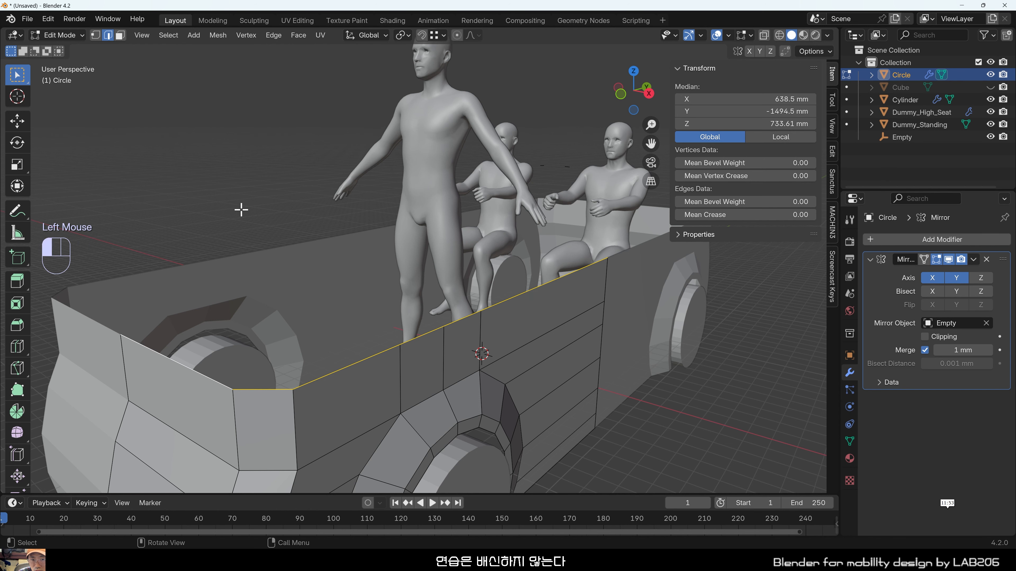
pyautogui.keyDown('shift'); pyautogui.moveTo(297, 275); pyautogui.dragTo(403, 263, button='middle'); pyautogui.keyUp('shift')
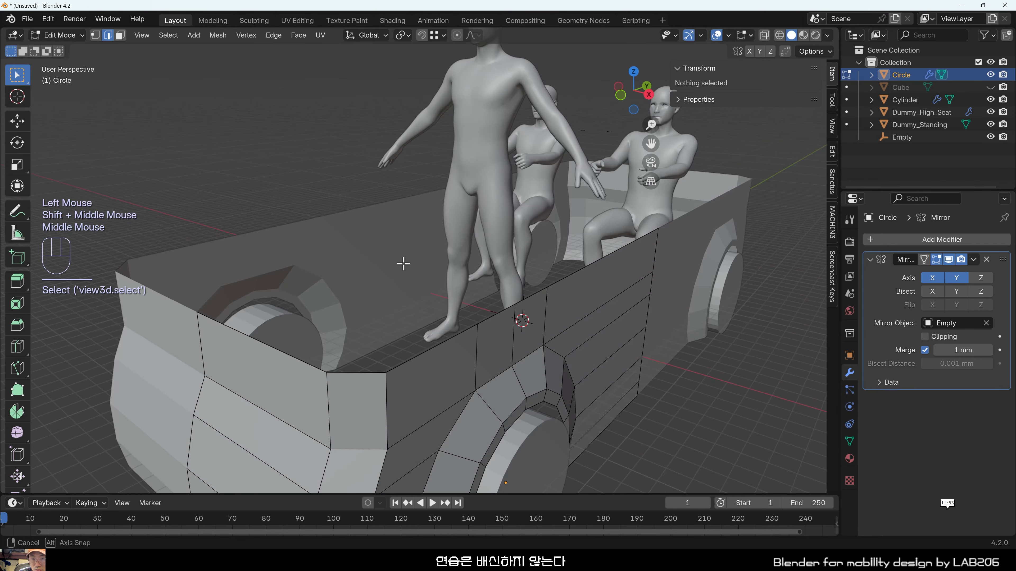
# Undo the rim selections and both extrusions, back to the selected upper edges of the original body.
pyautogui.hotkey('ctrl', 'z')
pyautogui.hotkey('ctrl', 'z')
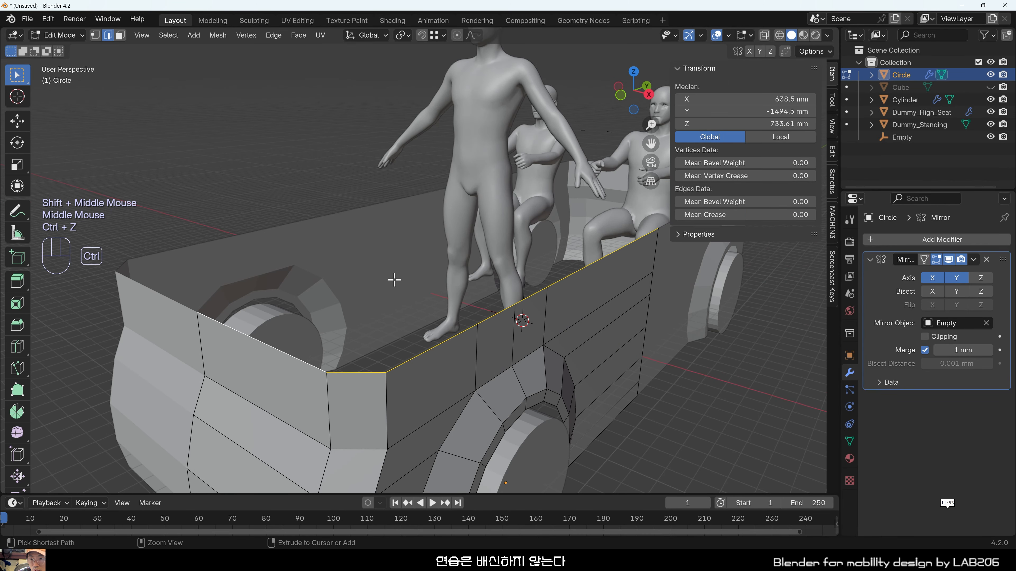
pyautogui.click(374, 337)
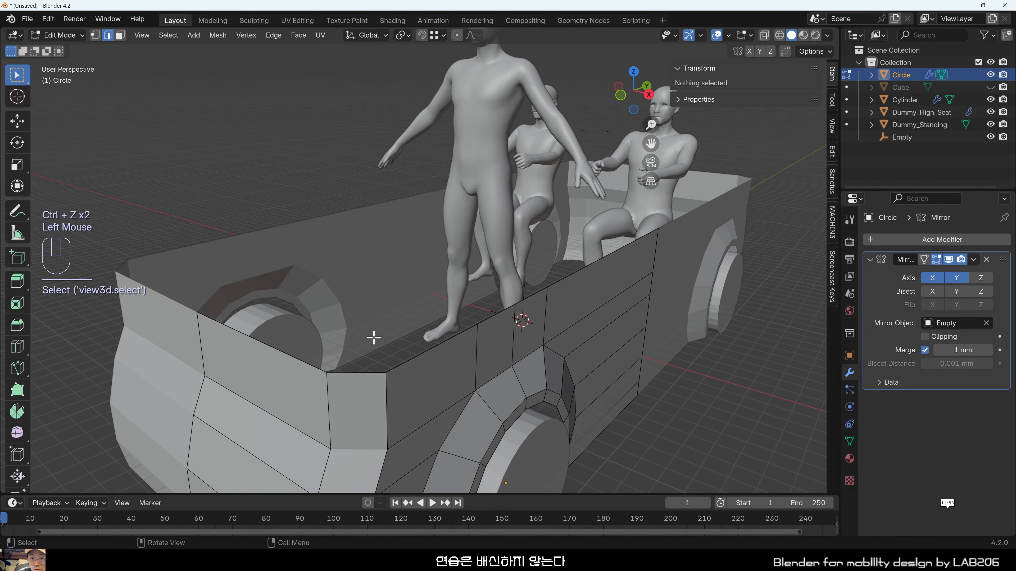
pyautogui.keyDown('alt'); pyautogui.click(364, 375); pyautogui.keyUp('alt')
pyautogui.hotkey('ctrl', 'z')
pyautogui.hotkey('ctrl', 'z')
pyautogui.hotkey('ctrl', 'z')
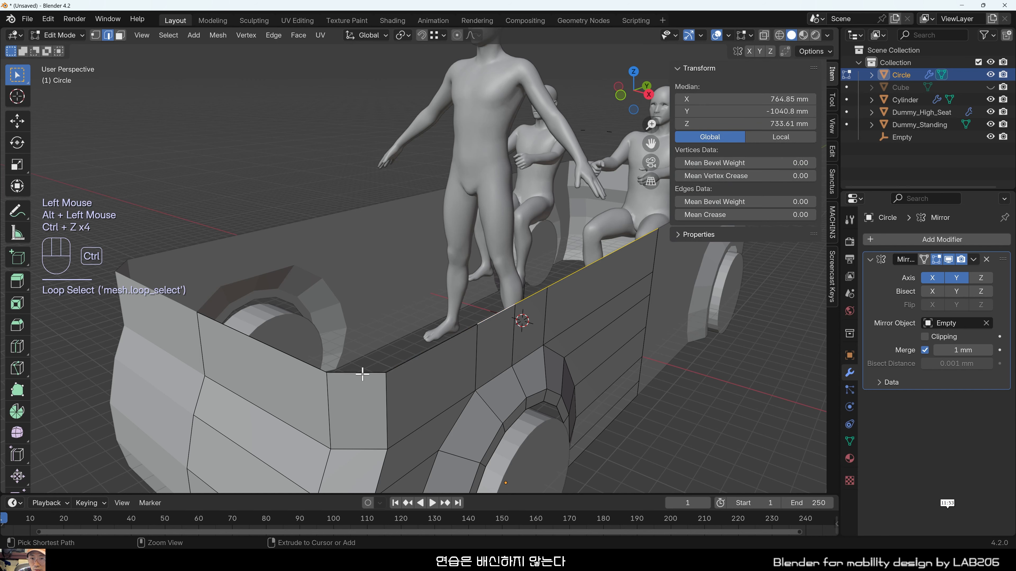
pyautogui.hotkey('ctrl', 'z')
pyautogui.hotkey('ctrl', 'z')
pyautogui.hotkey('ctrl', 'z')
pyautogui.hotkey('ctrl', 'z')
pyautogui.hotkey('ctrl', 'z')
pyautogui.hotkey('ctrl', 'z')
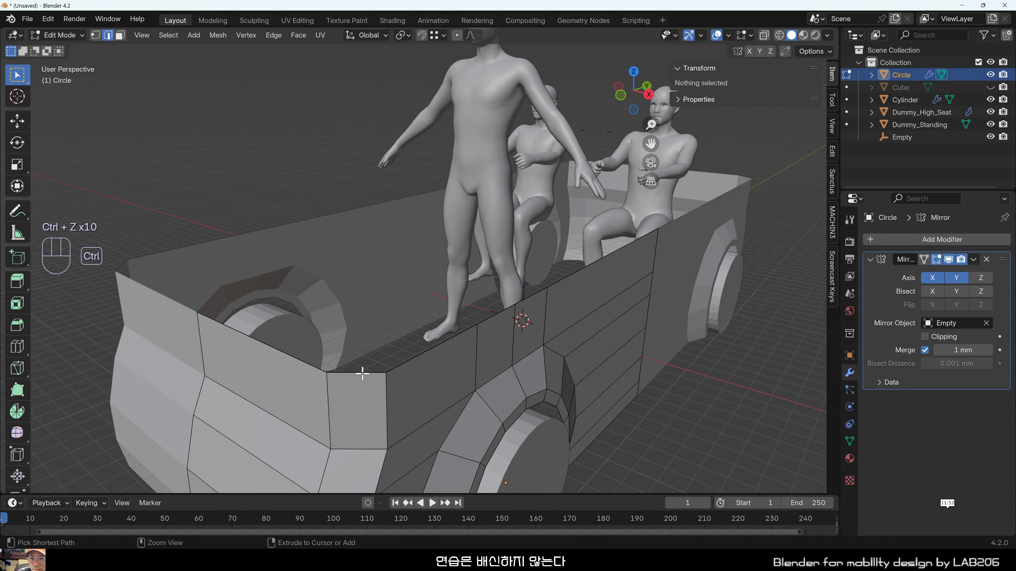
pyautogui.hotkey('ctrl', 'z')
pyautogui.hotkey('ctrl', 'z')
pyautogui.hotkey('ctrl', 'z')
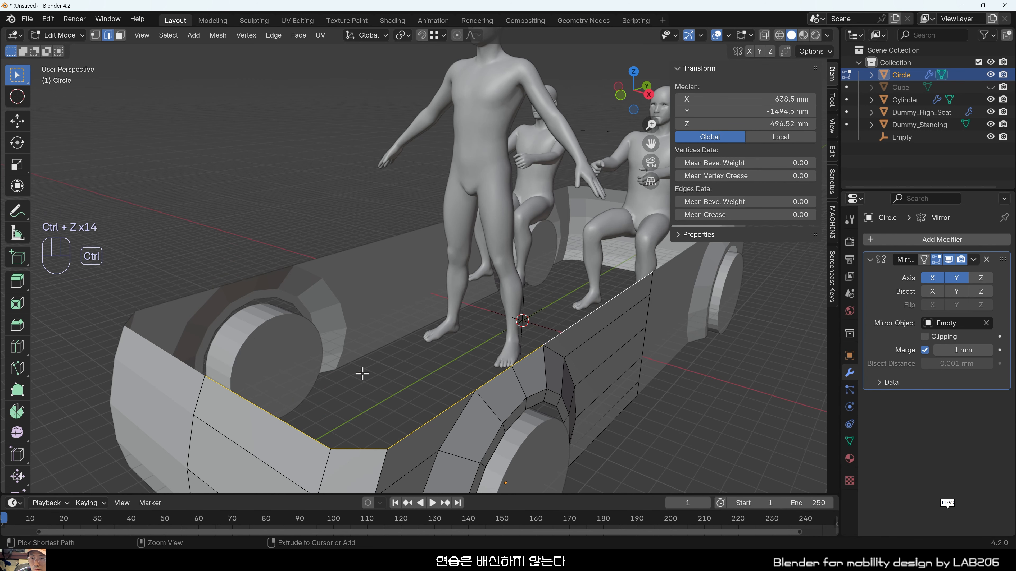
pyautogui.press('e')
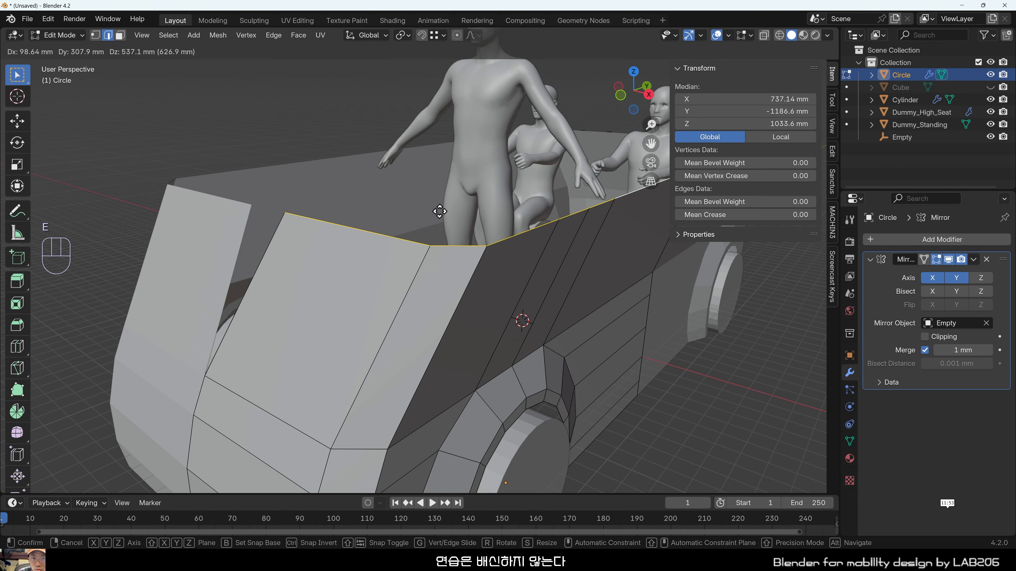
pyautogui.press('Escape')
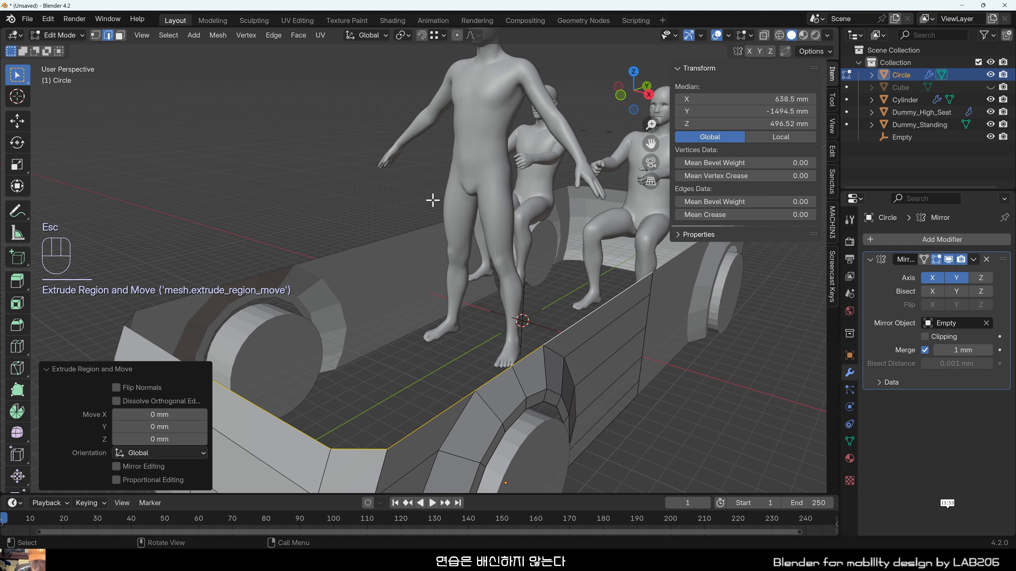
pyautogui.press('ctrl')
pyautogui.hotkey('ctrl', 'z')
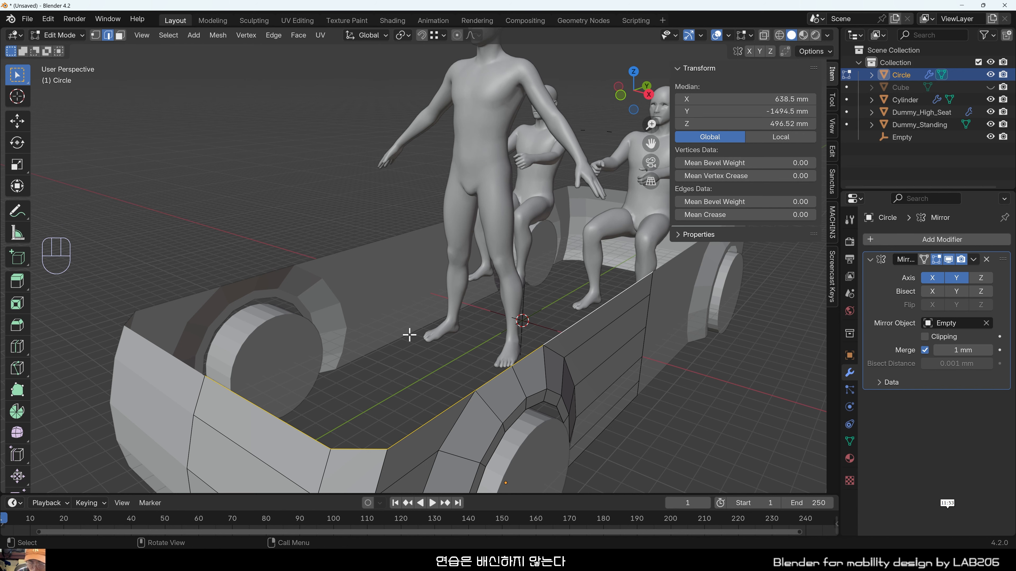
# Extrude the body's selected upper edges straight up along Z and lower them into a band about 111 mm high.
pyautogui.moveTo(410, 331); pyautogui.dragTo(408, 309, button='middle')
pyautogui.press('e')
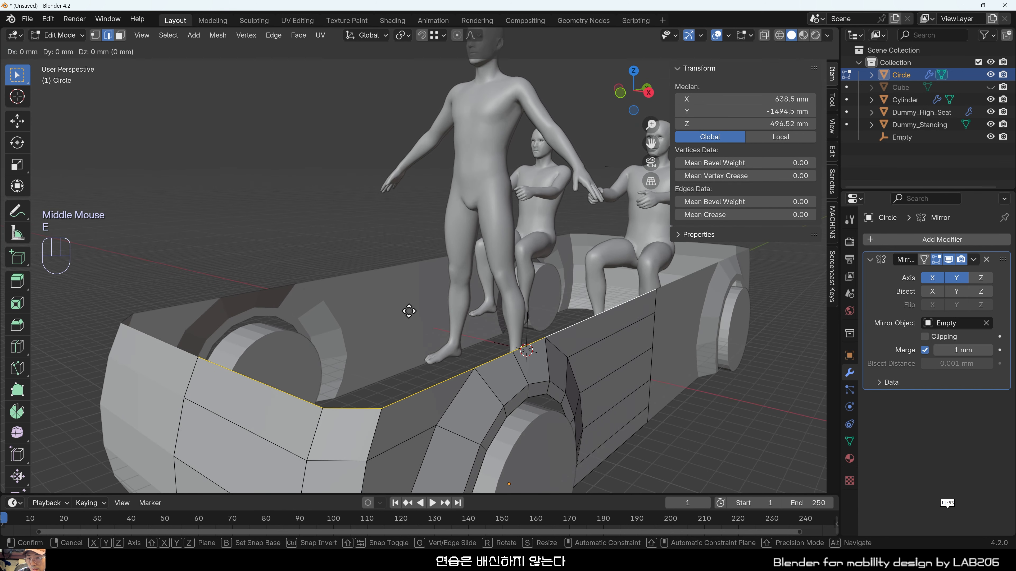
pyautogui.press('z')
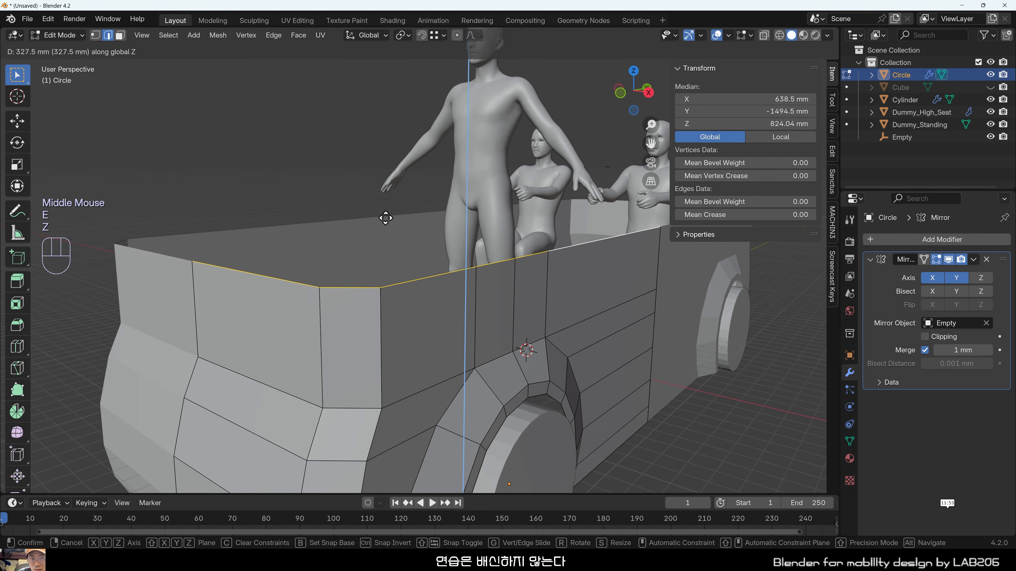
pyautogui.click(377, 229)
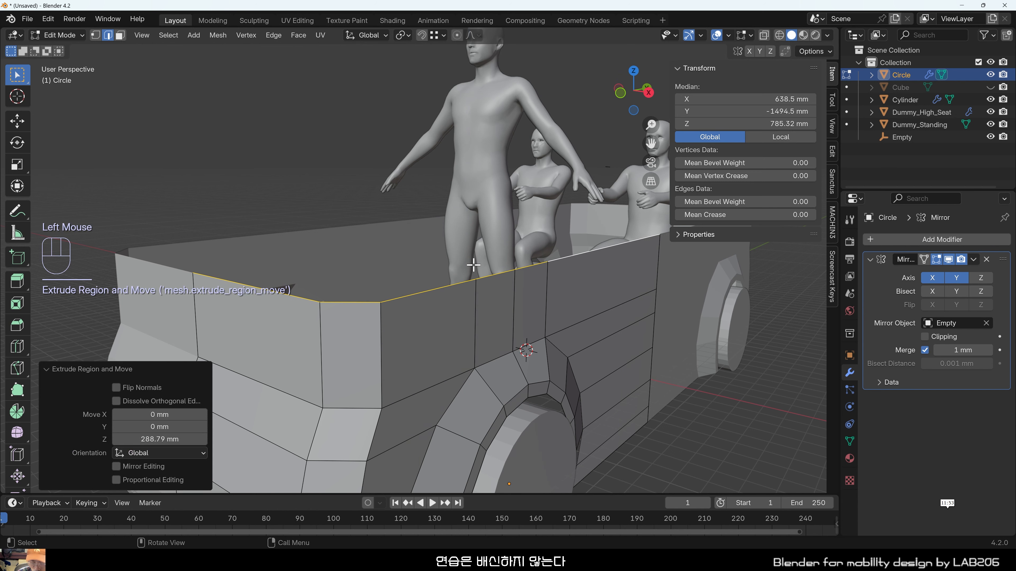
pyautogui.press('g')
pyautogui.press('z')
pyautogui.click(470, 314)
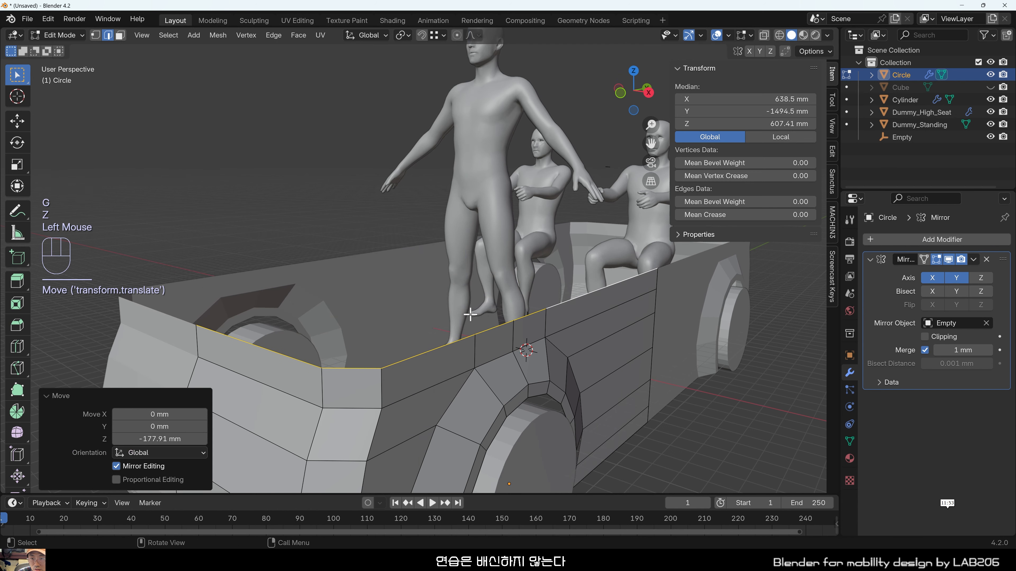
# Extrude the band's upper edges again along Z by about 476 mm to form the body's side walls.
pyautogui.moveTo(470, 314); pyautogui.dragTo(541, 352, button='middle')
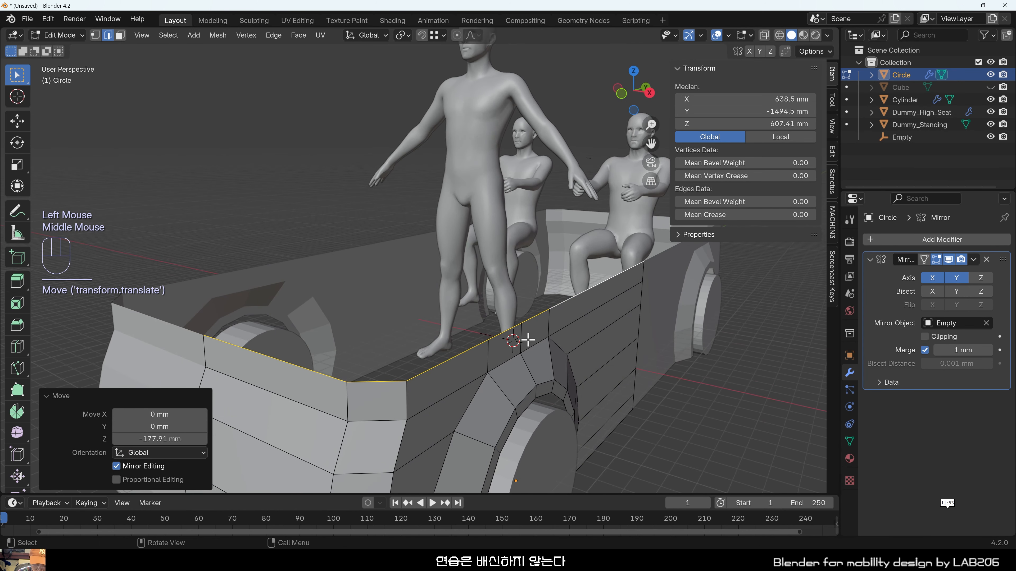
pyautogui.press('e')
pyautogui.press('z')
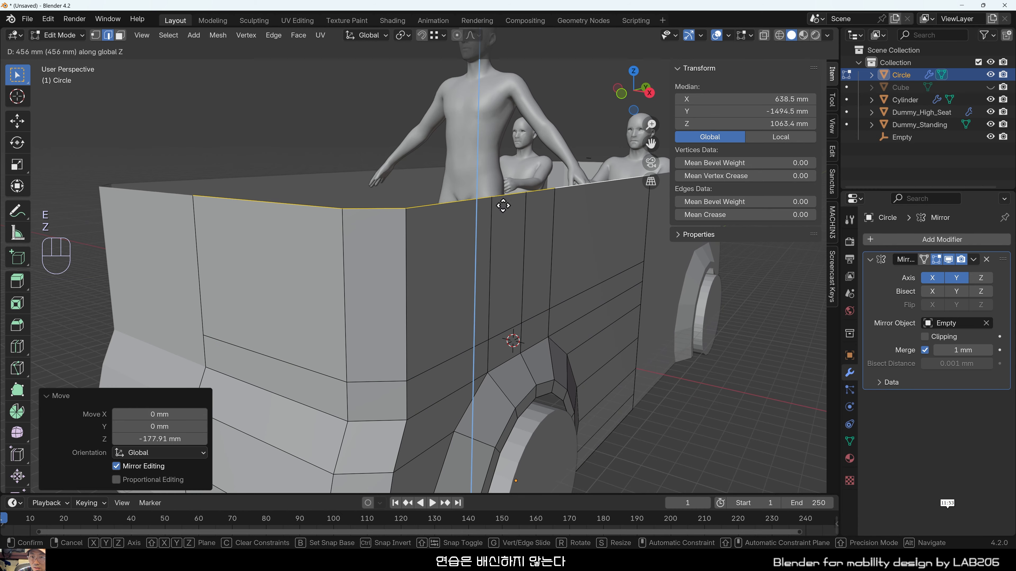
pyautogui.click(505, 198)
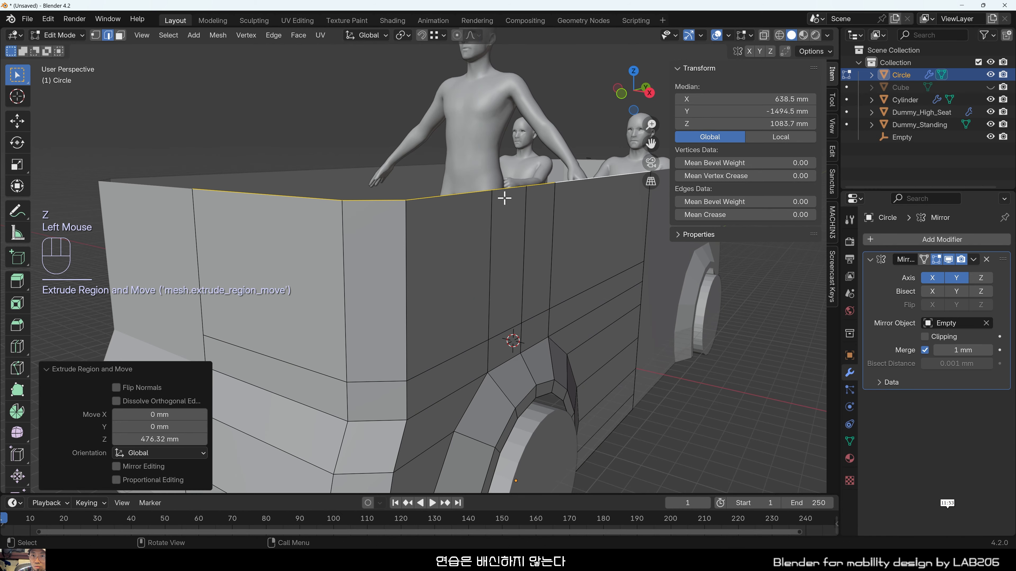
pyautogui.scroll(-2, 505, 199)
pyautogui.moveTo(505, 198); pyautogui.dragTo(412, 168, button='middle')
pyautogui.scroll(2, 500, 272)
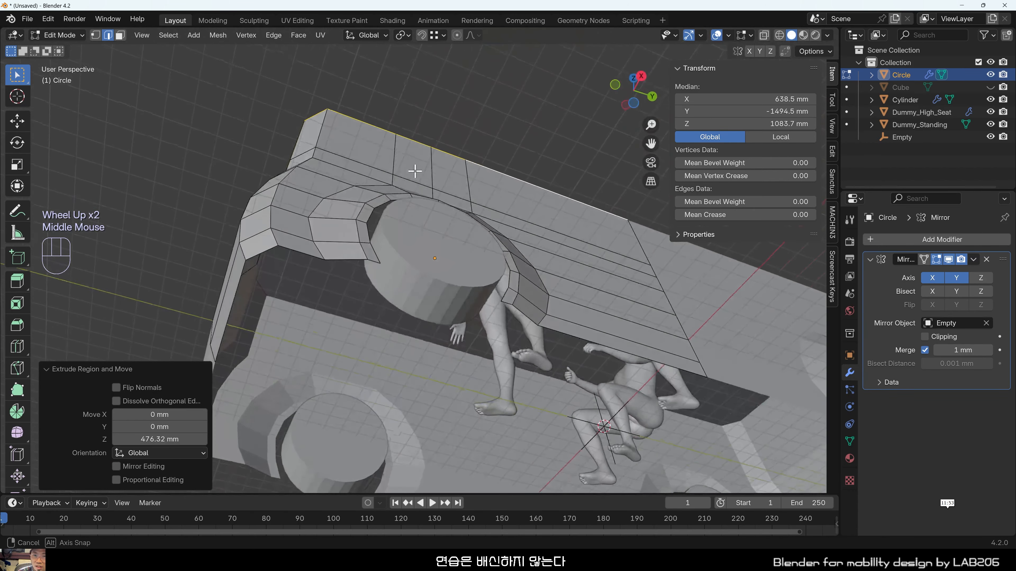
# Return to Object Mode and examine the front wheel cylinder and its origin against the body's wheel arch.
pyautogui.press('Tab')
pyautogui.click(443, 285)
pyautogui.moveTo(487, 227); pyautogui.dragTo(358, 379, button='middle')
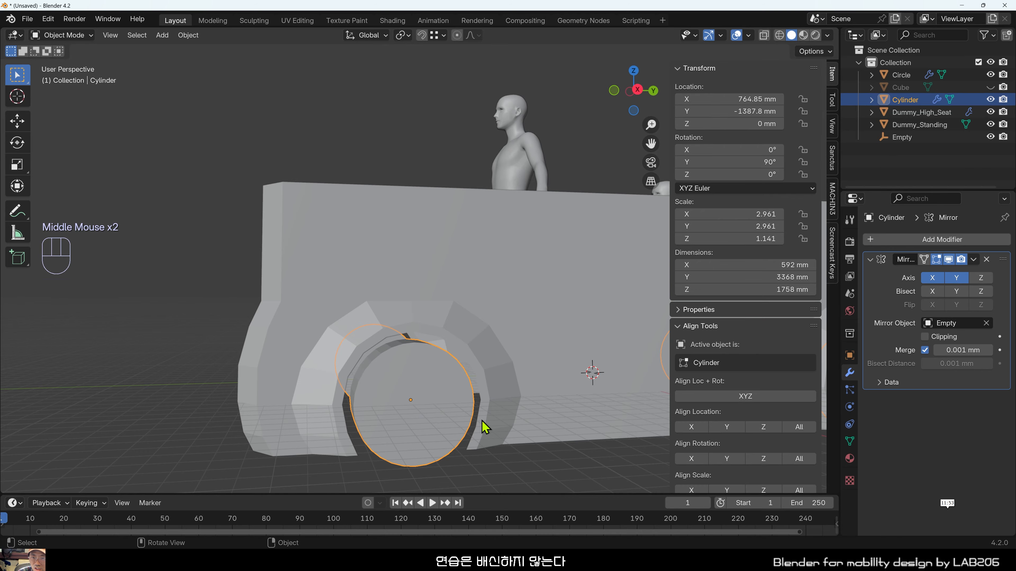
pyautogui.moveTo(444, 342); pyautogui.dragTo(419, 358, button='middle')
pyautogui.press('Tab')
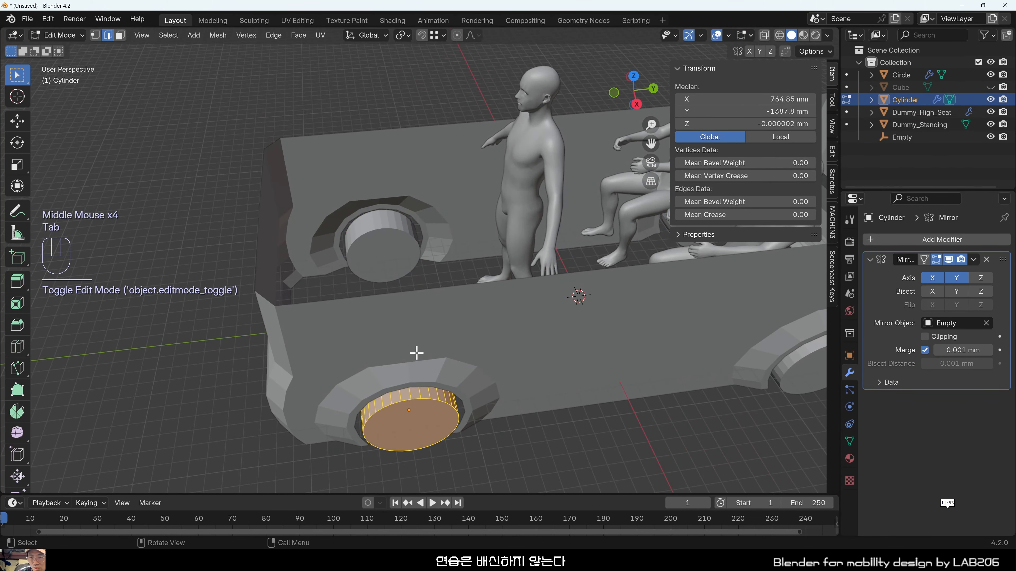
pyautogui.press('Tab')
# Select the vehicle body and set its origin to the 3D cursor.
pyautogui.click(549, 320)
pyautogui.keyDown('shift'); pyautogui.moveTo(549, 321); pyautogui.dragTo(399, 359, button='middle'); pyautogui.keyUp('shift')
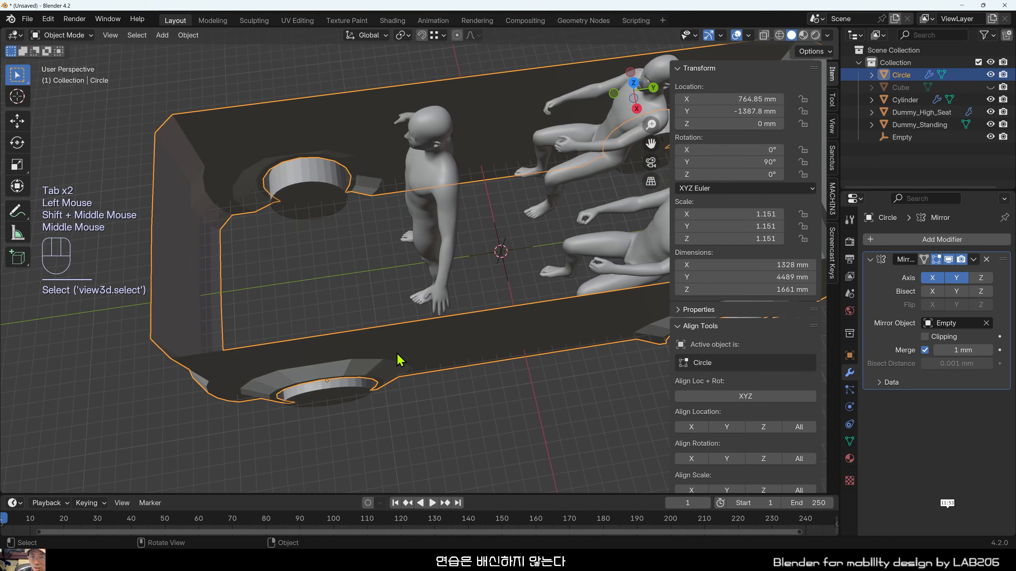
pyautogui.moveTo(505, 267); pyautogui.dragTo(493, 285, button='middle')
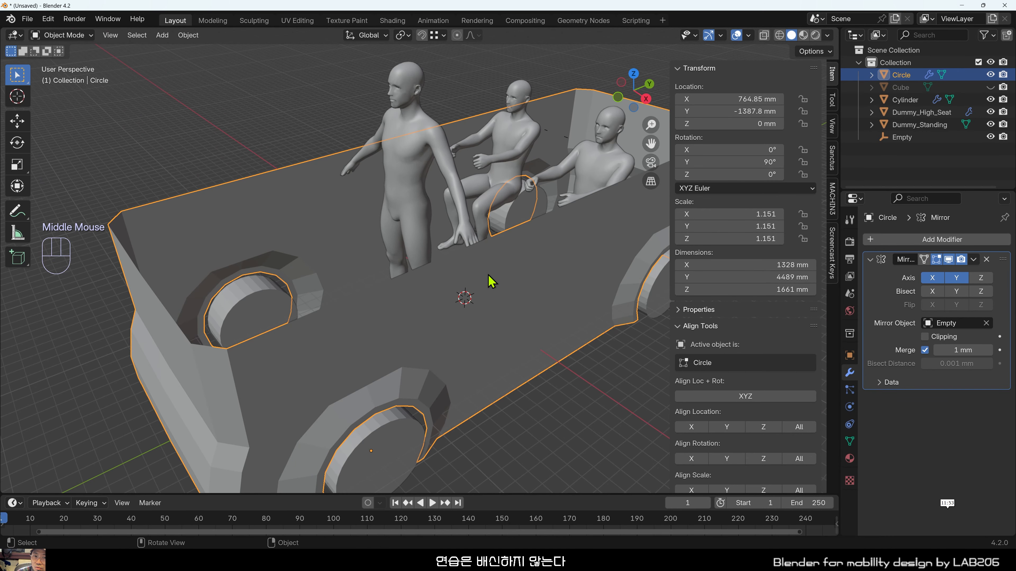
pyautogui.rightClick(489, 275)
pyautogui.moveTo(488, 276)
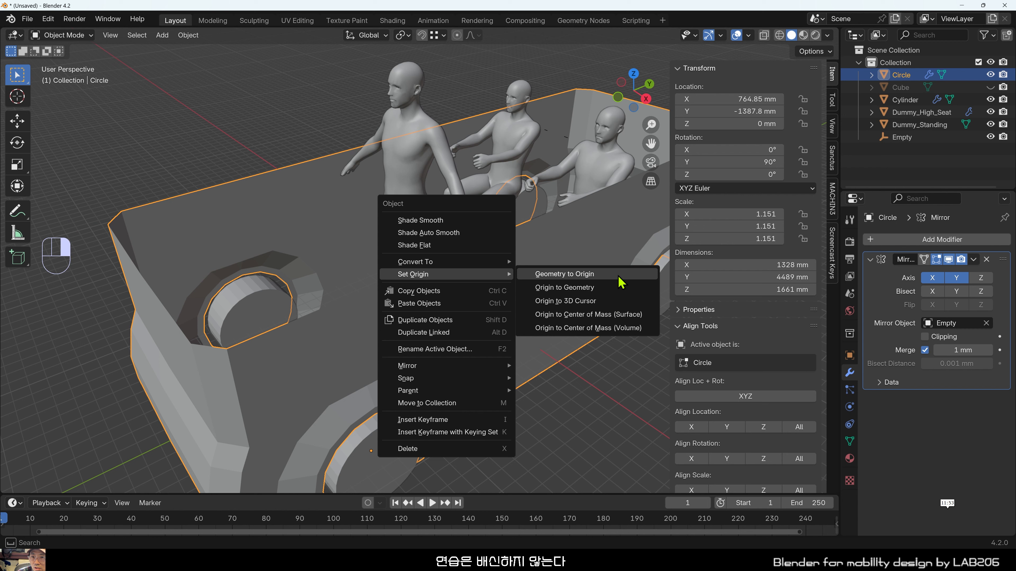
pyautogui.click(622, 302)
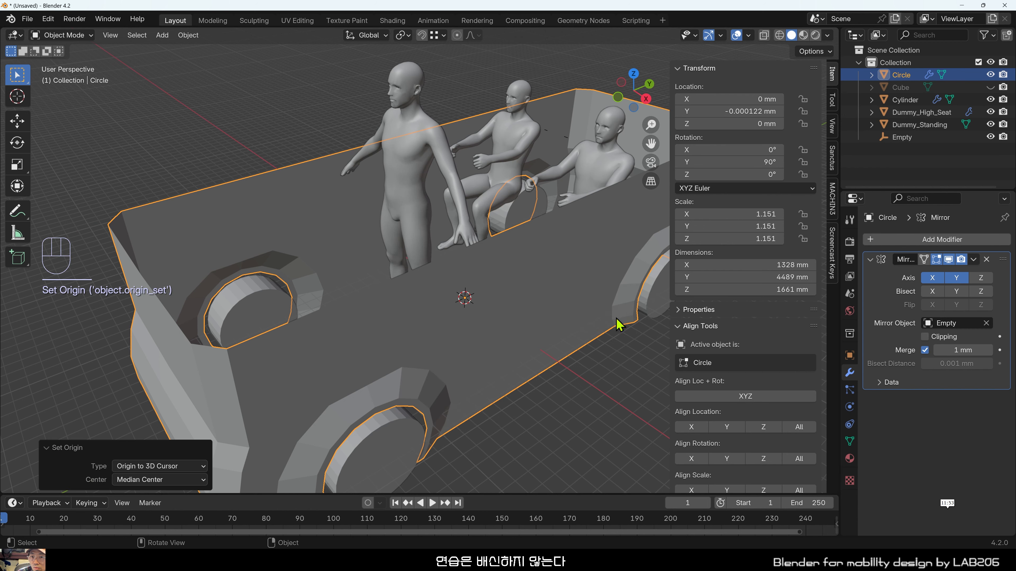
pyautogui.moveTo(550, 335); pyautogui.dragTo(509, 344, button='middle')
# Reopen the vehicle body for editing, extrude its upper wall edges straight up along Z by about 366 mm, and clear the selection.
pyautogui.click(478, 248)
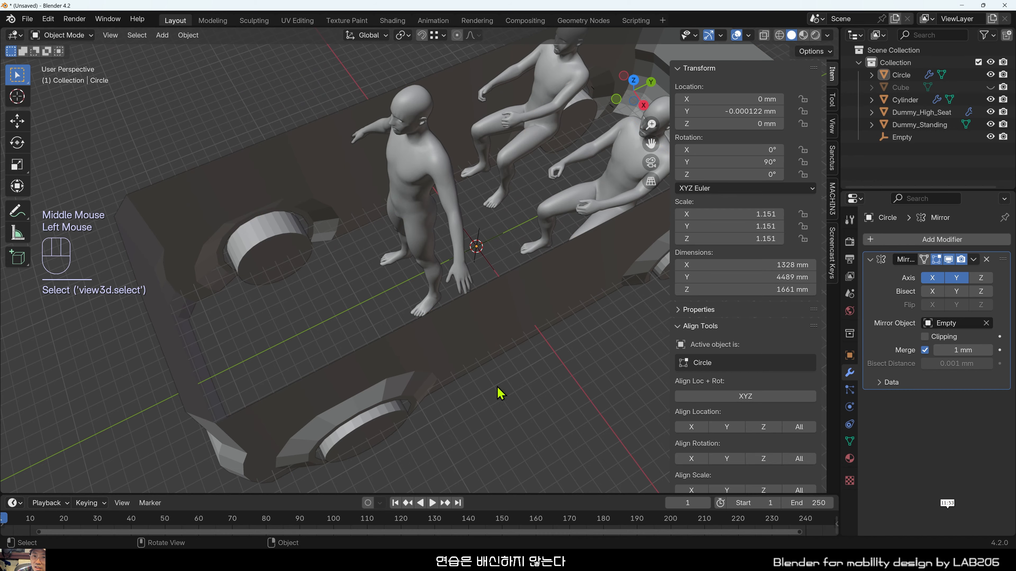
pyautogui.moveTo(479, 248); pyautogui.dragTo(458, 293, button='middle')
pyautogui.click(461, 296)
pyautogui.press('Tab')
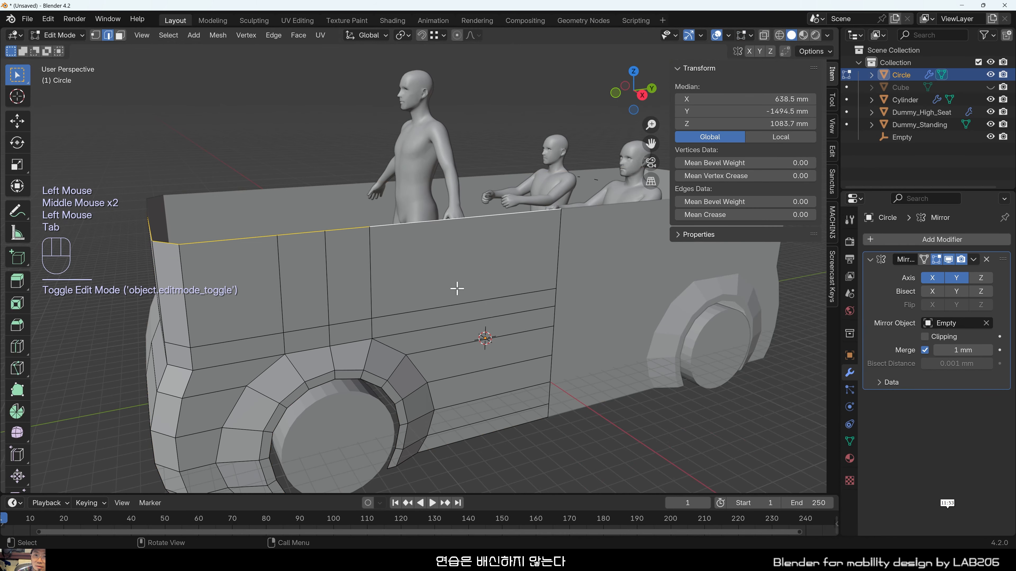
pyautogui.scroll(-2, 408, 268)
pyautogui.moveTo(408, 268); pyautogui.dragTo(499, 331, button='middle')
pyautogui.scroll(1, 435, 227)
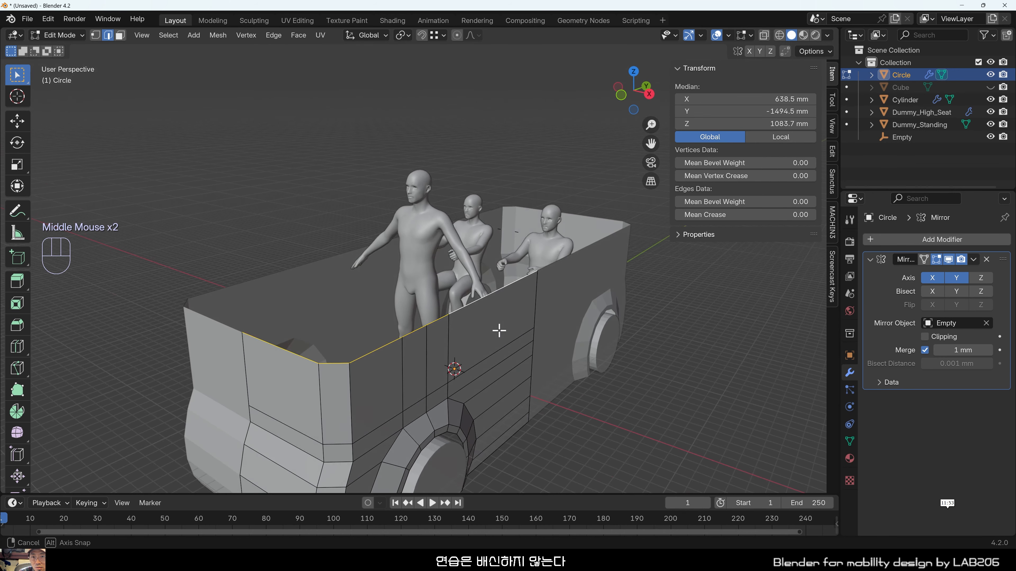
pyautogui.press('e')
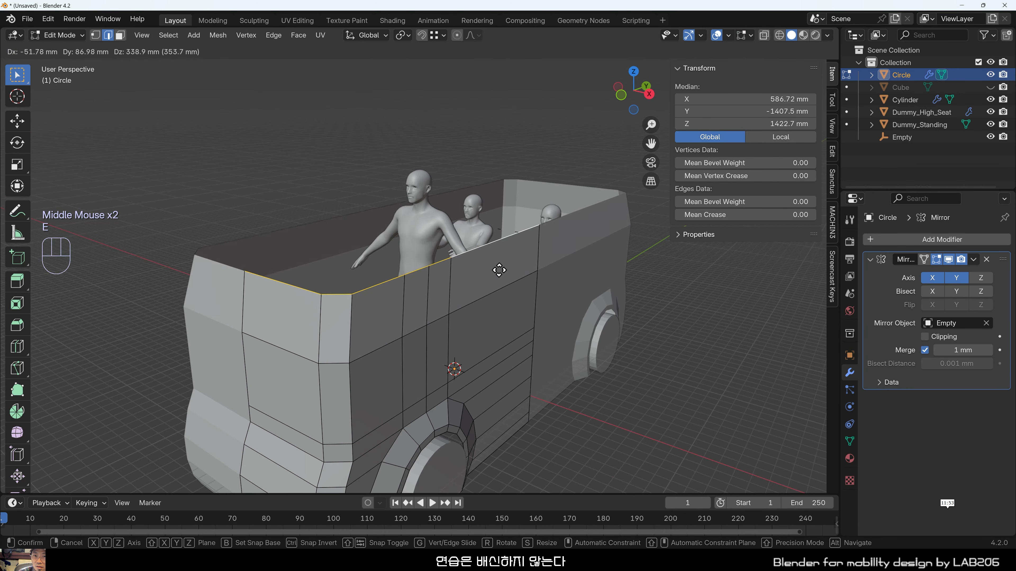
pyautogui.press('z')
pyautogui.click(501, 267)
pyautogui.click(635, 397)
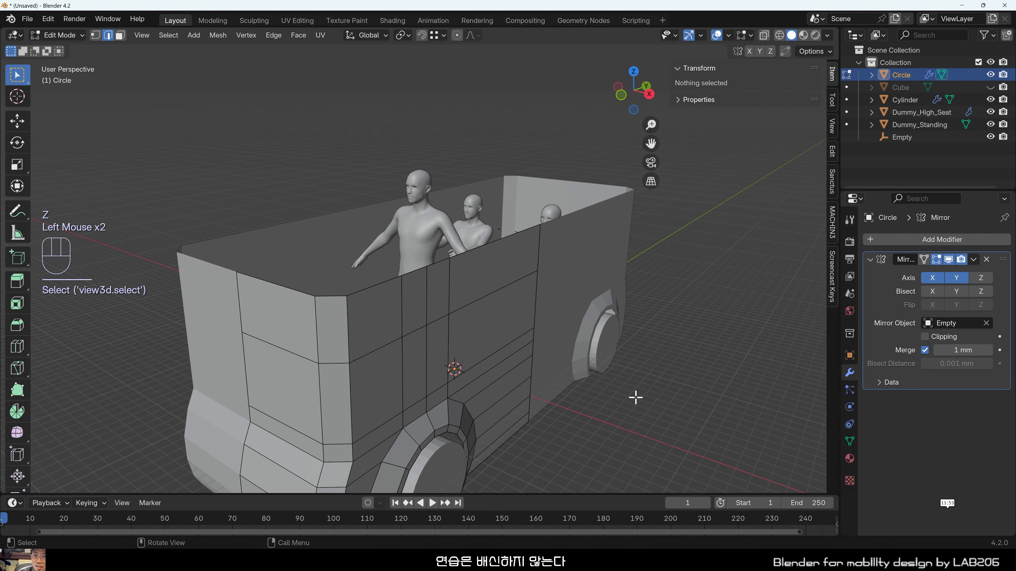
# Select the body's topmost edge loop and raise it along Z above the standing dummy's head.
pyautogui.moveTo(542, 407); pyautogui.dragTo(407, 248, button='middle')
pyautogui.click(358, 329)
pyautogui.keyDown('shift'); pyautogui.moveTo(417, 185); pyautogui.dragTo(409, 241, button='middle'); pyautogui.keyUp('shift')
pyautogui.moveTo(407, 263); pyautogui.dragTo(470, 253, button='middle')
pyautogui.click(368, 312)
pyautogui.keyDown('alt'); pyautogui.click(383, 310); pyautogui.keyUp('alt')
pyautogui.press('g')
pyautogui.press('z')
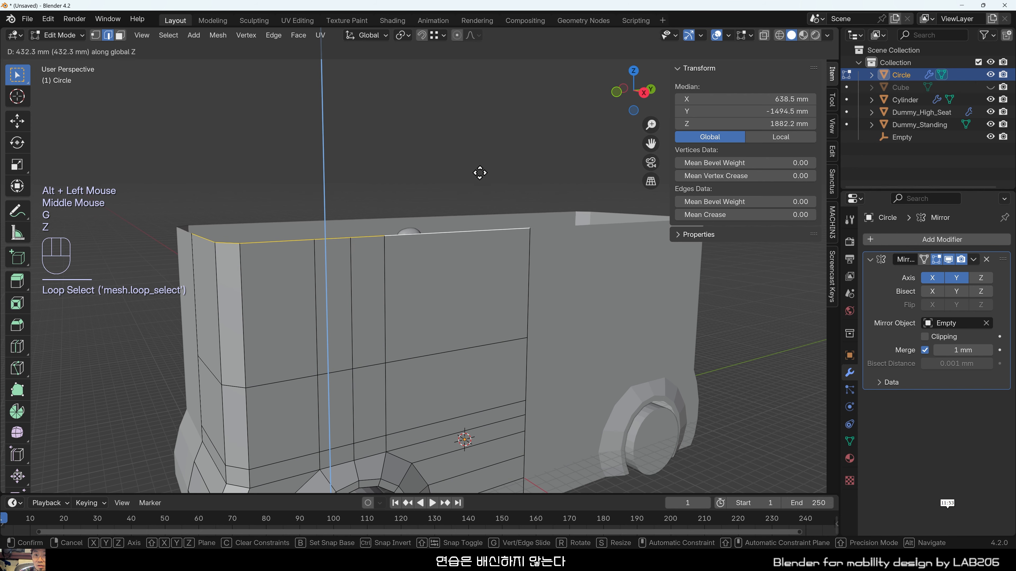
pyautogui.click(486, 156)
# Select the horizontal edge loop running across the middle of the body's side and around the front corner.
pyautogui.click(431, 367)
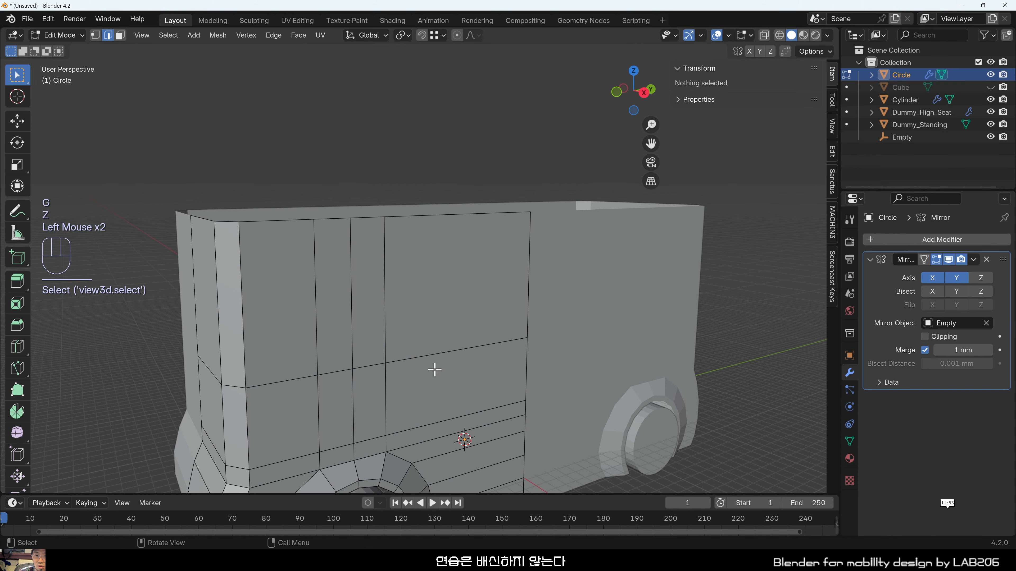
pyautogui.keyDown('shift'); pyautogui.click(216, 370); pyautogui.keyUp('shift')
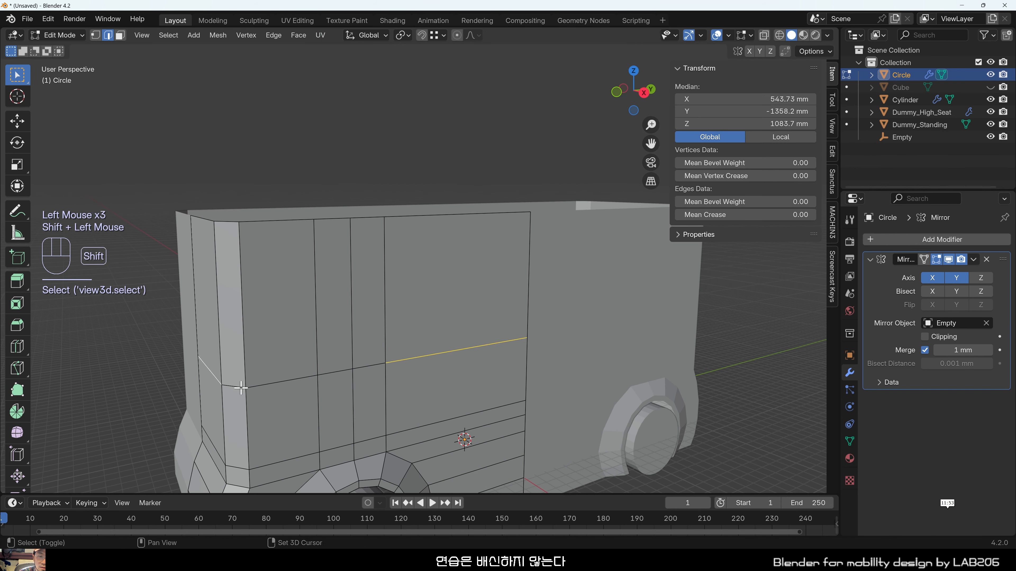
pyautogui.click(233, 386)
pyautogui.keyDown('alt'); pyautogui.click(399, 366); pyautogui.keyUp('alt')
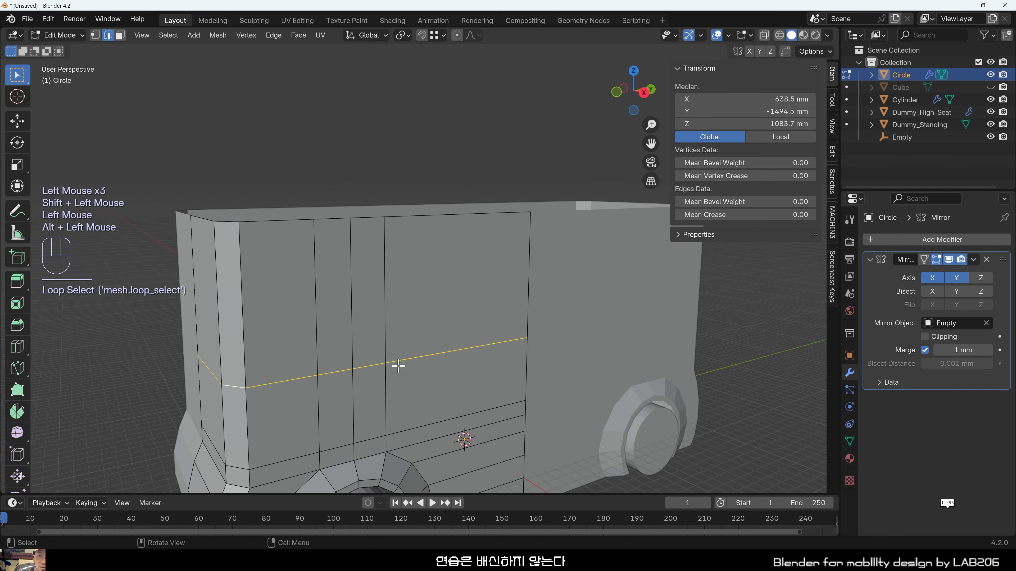
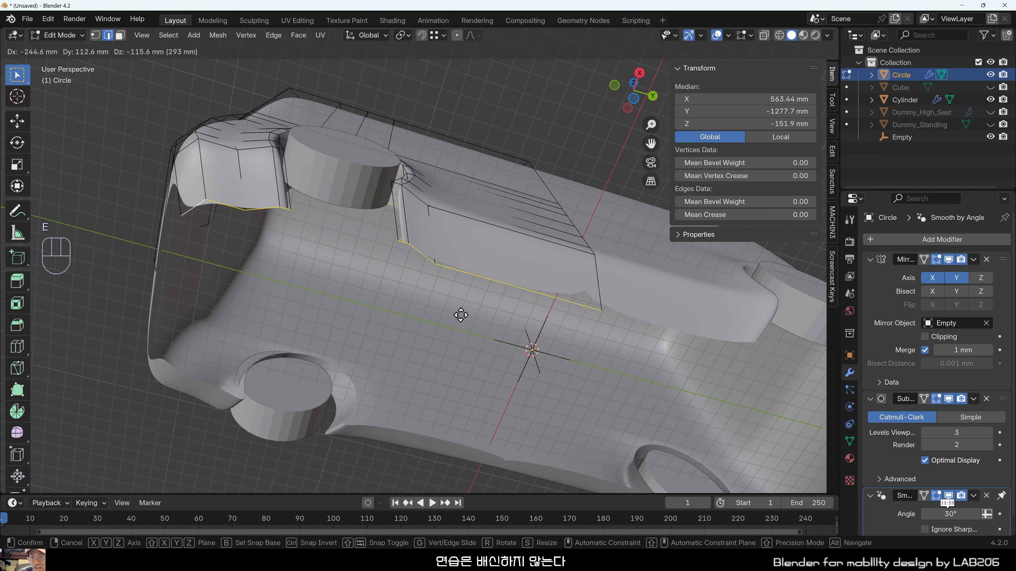
# Extrude the body's selected lower edges inward along X by about -520 mm to start the underbody.
pyautogui.press('x')
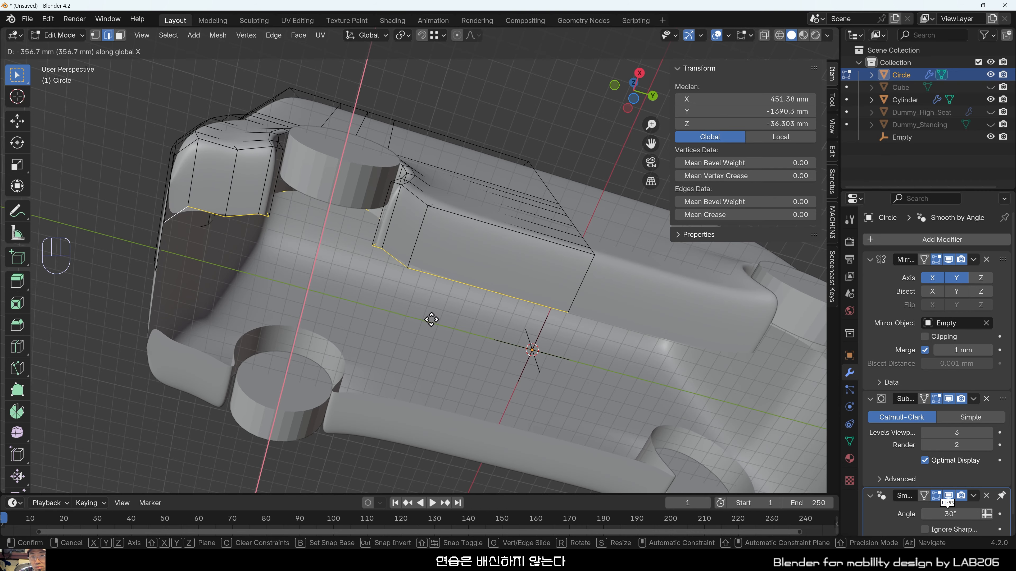
pyautogui.click(416, 341)
pyautogui.moveTo(415, 341)
pyautogui.mouseDown(button='middle')
pyautogui.moveTo(359, 363)
pyautogui.moveTo(418, 357)
pyautogui.mouseUp(button='middle')
pyautogui.scroll(2, 410, 356)
pyautogui.scroll(-2, 417, 274)
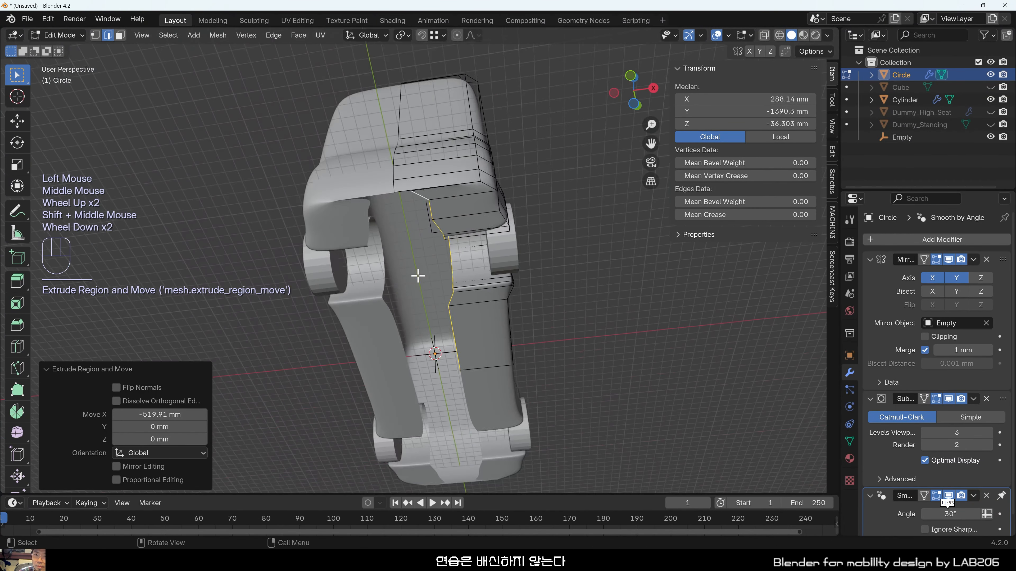
# Straighten the extruded underbody edges by scaling them to 0 along X.
pyautogui.moveTo(417, 274); pyautogui.dragTo(430, 345, button='middle')
pyautogui.scroll(2, 458, 408)
pyautogui.keyDown('shift'); pyautogui.moveTo(458, 408); pyautogui.dragTo(452, 258, button='middle'); pyautogui.keyUp('shift')
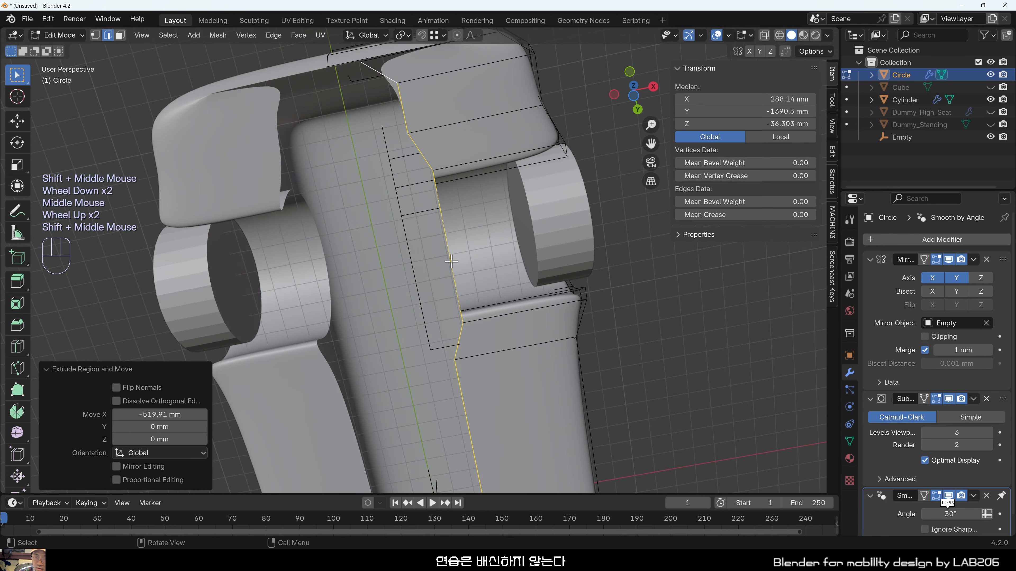
pyautogui.press('s')
pyautogui.press('x')
pyautogui.press('KP_0')
pyautogui.press('KP_Enter')
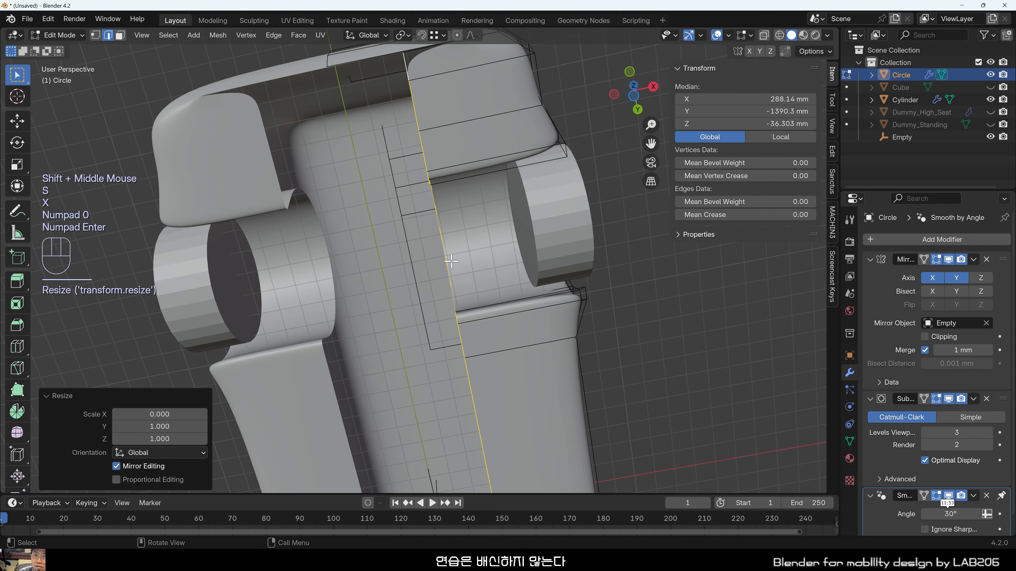
# Set the straightened underbody edges' median X to 0 mm to meet the mirror centerline, and check the front seam.
pyautogui.moveTo(375, 249); pyautogui.dragTo(332, 270, button='middle')
pyautogui.scroll(1, 410, 367)
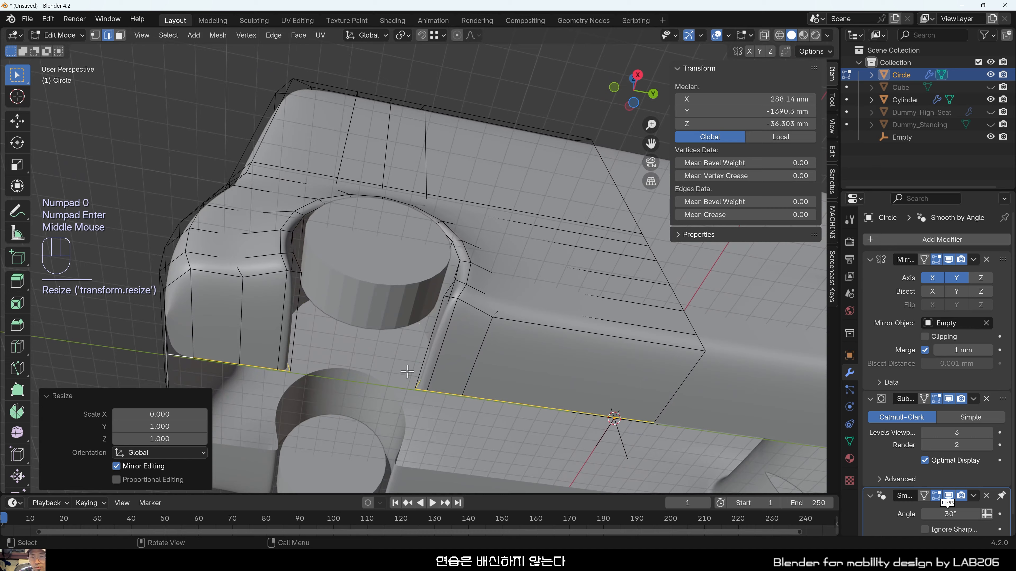
pyautogui.keyDown('shift'); pyautogui.moveTo(410, 368); pyautogui.dragTo(408, 347, button='middle'); pyautogui.keyUp('shift')
pyautogui.scroll(-2, 408, 348)
pyautogui.moveTo(410, 277); pyautogui.dragTo(502, 249, button='middle')
pyautogui.scroll(1, 530, 236)
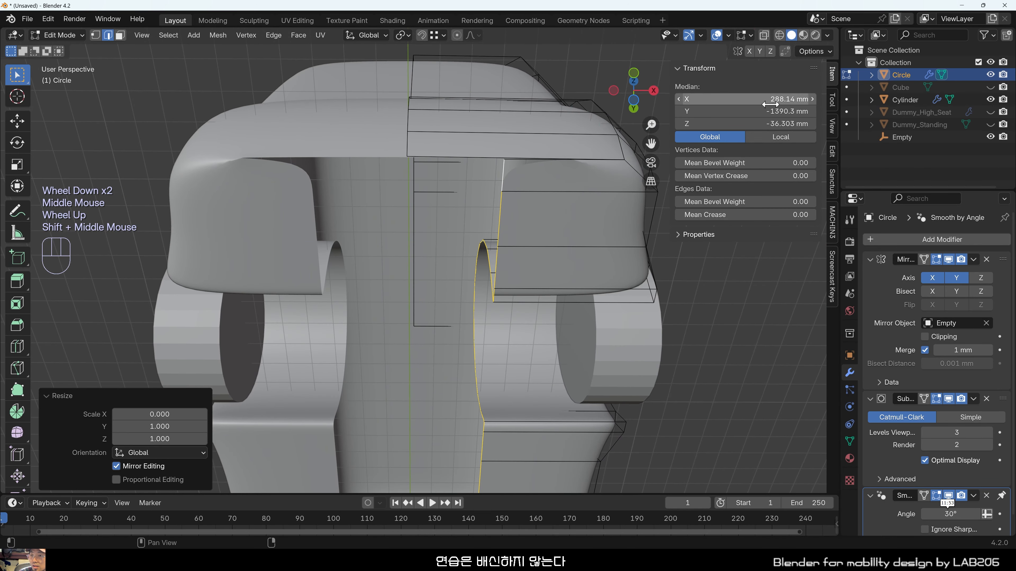
pyautogui.click(751, 100)
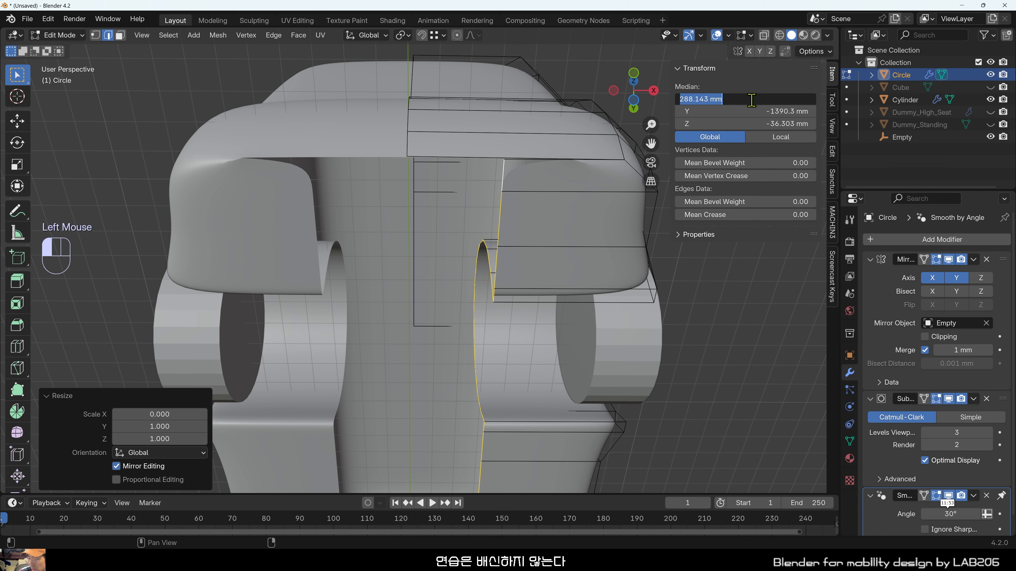
pyautogui.write('0')
pyautogui.press('Return')
pyautogui.moveTo(402, 294); pyautogui.dragTo(415, 261, button='middle')
pyautogui.scroll(2, 404, 180)
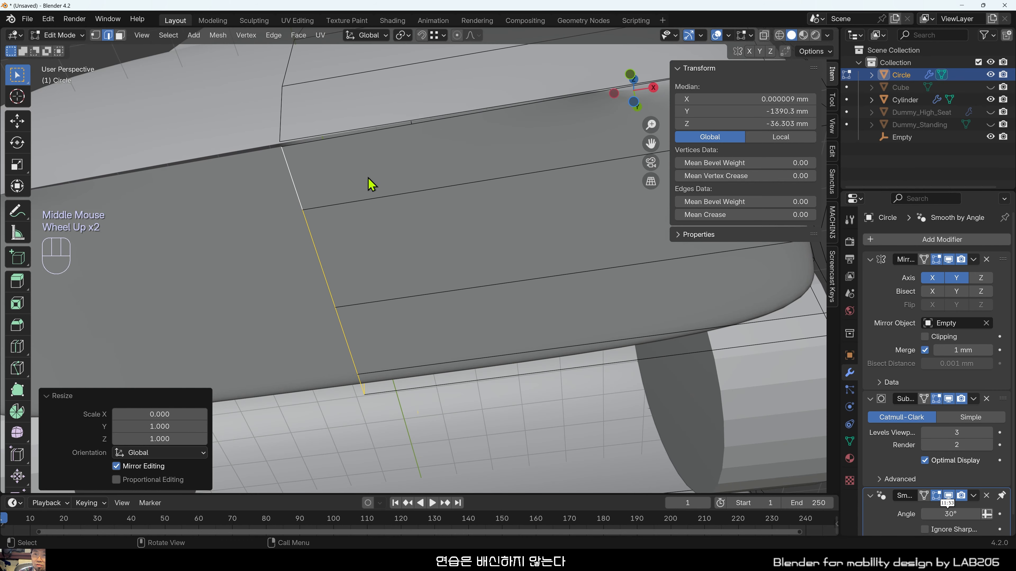
# Merge the underbody's front centerline vertex into the neighbouring body vertex using At Last to close the seam.
pyautogui.keyDown('shift'); pyautogui.moveTo(371, 184); pyautogui.dragTo(407, 236, button='middle'); pyautogui.keyUp('shift')
pyautogui.scroll(1, 407, 235)
pyautogui.press('1')
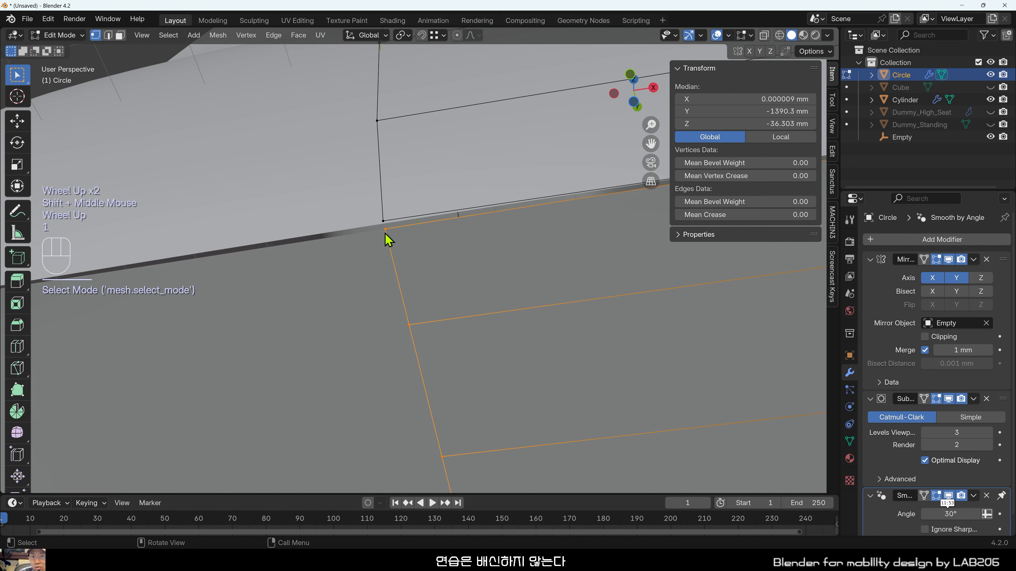
pyautogui.click(385, 229)
pyautogui.click(385, 229)
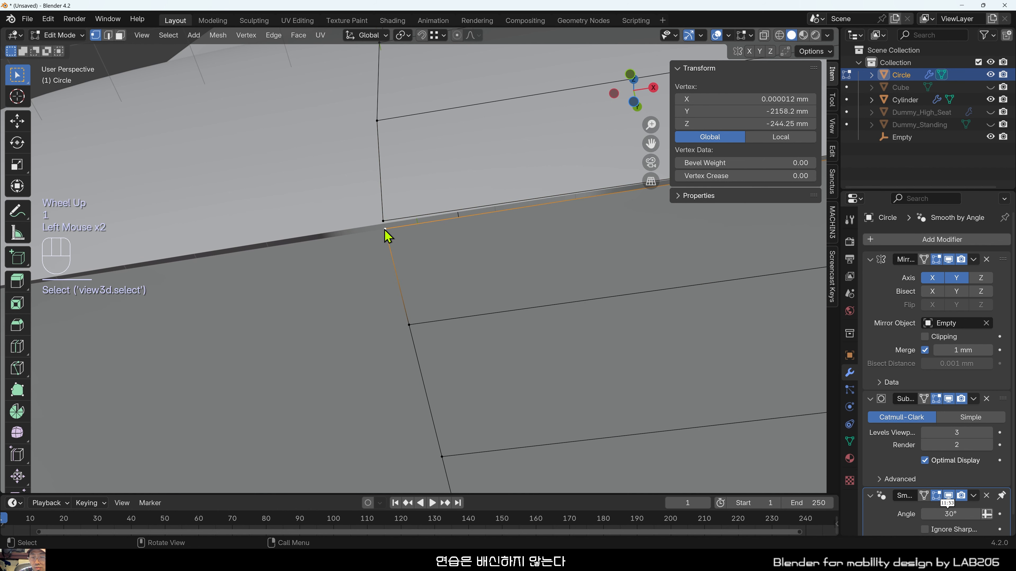
pyautogui.keyDown('shift'); pyautogui.click(383, 221); pyautogui.keyUp('shift')
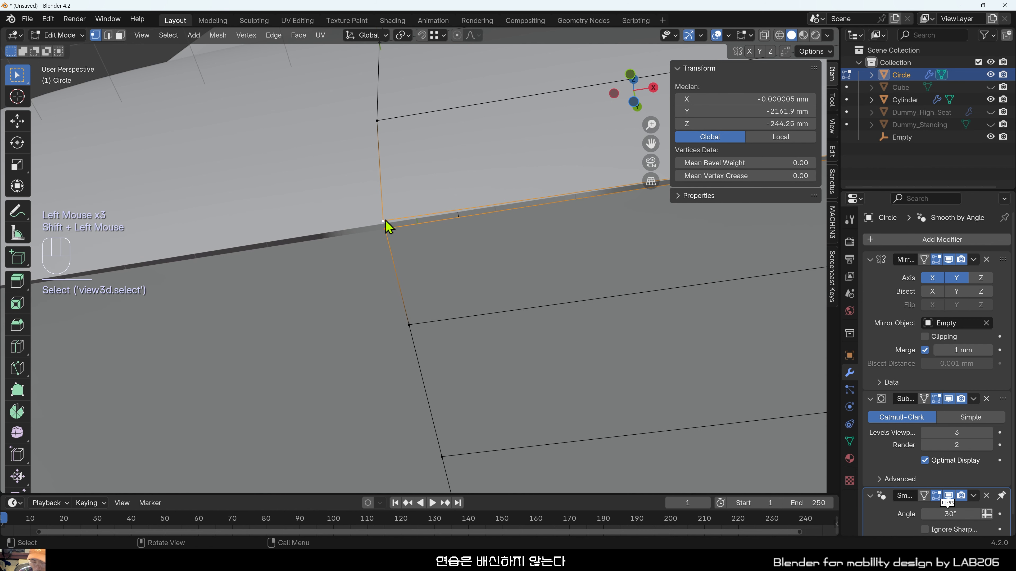
pyautogui.press('m')
pyautogui.click(385, 220)
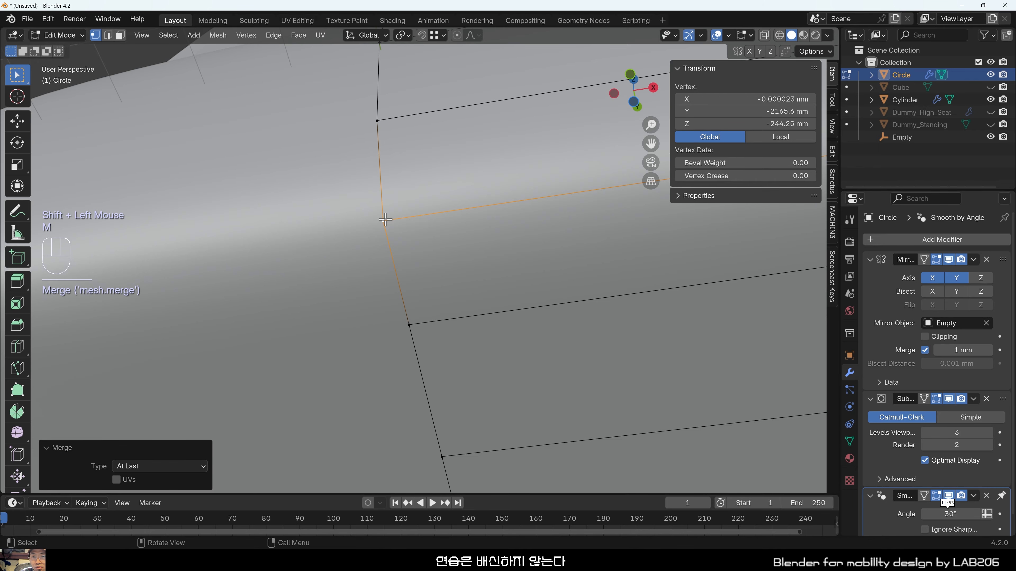
# Examine the underbody from several angles, checking the front section, the centerline and the open gap between sections, and clear the selection.
pyautogui.scroll(-2, 380, 145)
pyautogui.moveTo(380, 145); pyautogui.dragTo(414, 288, button='middle')
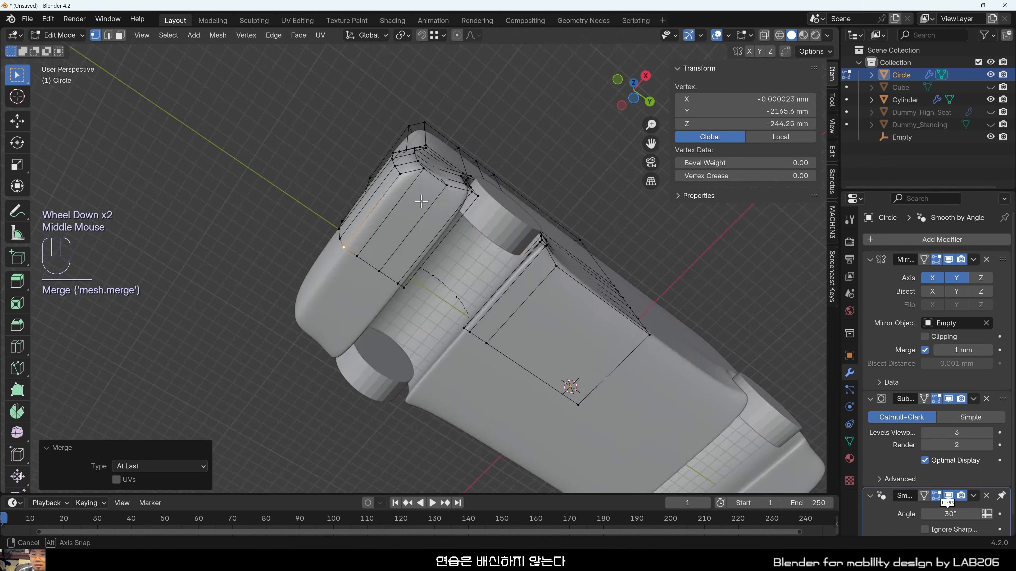
pyautogui.scroll(3, 414, 288)
pyautogui.moveTo(571, 355); pyautogui.dragTo(306, 363, button='middle')
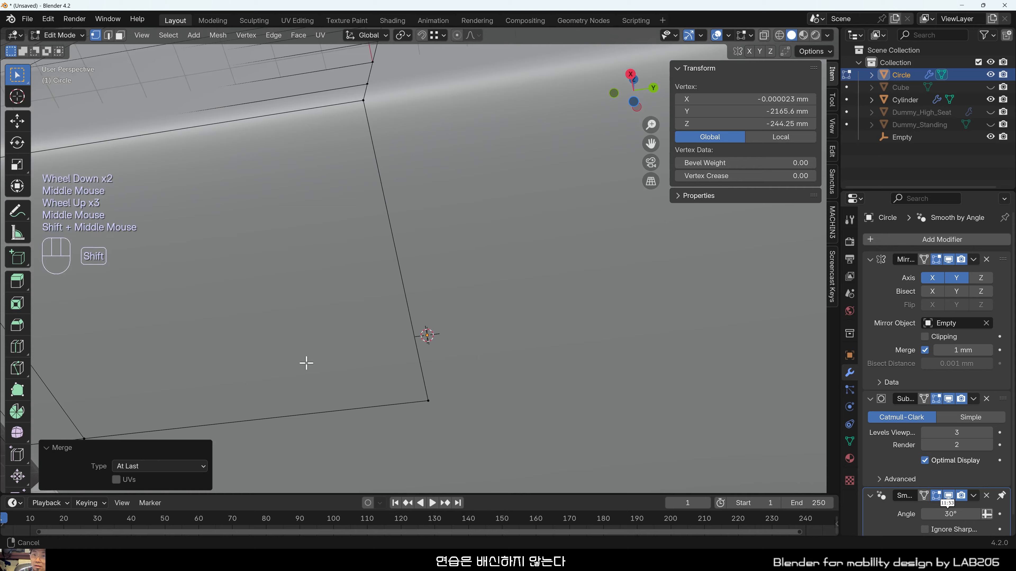
pyautogui.scroll(-1, 310, 353)
pyautogui.scroll(1, 387, 375)
pyautogui.moveTo(387, 374); pyautogui.dragTo(408, 329, button='middle')
pyautogui.scroll(-3, 408, 329)
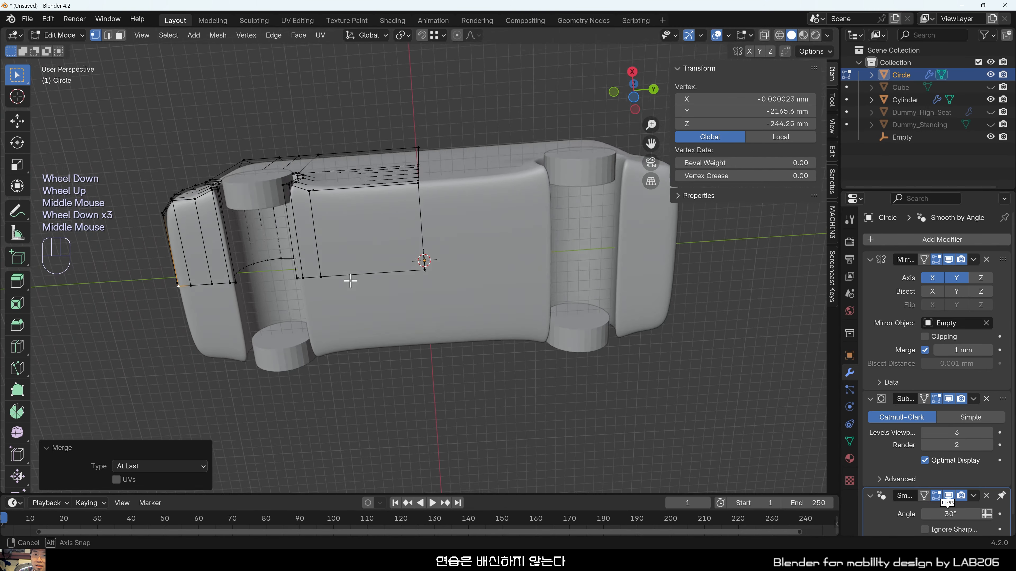
pyautogui.moveTo(352, 281); pyautogui.dragTo(397, 336, button='middle')
pyautogui.scroll(2, 396, 336)
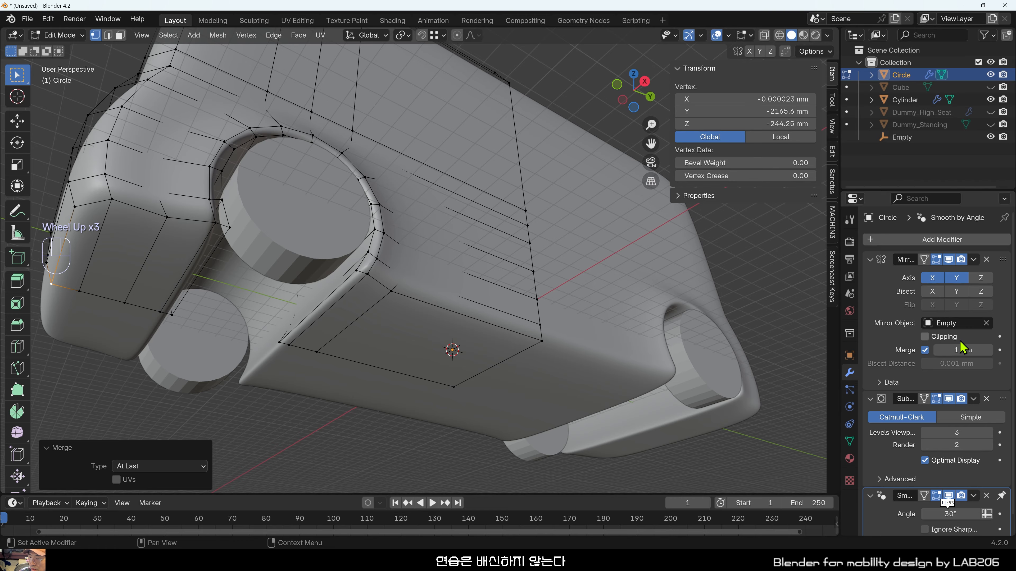
pyautogui.moveTo(294, 357); pyautogui.dragTo(330, 388, button='middle')
pyautogui.scroll(1, 256, 423)
pyautogui.keyDown('shift'); pyautogui.moveTo(264, 412); pyautogui.dragTo(327, 311, button='middle'); pyautogui.keyUp('shift')
pyautogui.click(476, 438)
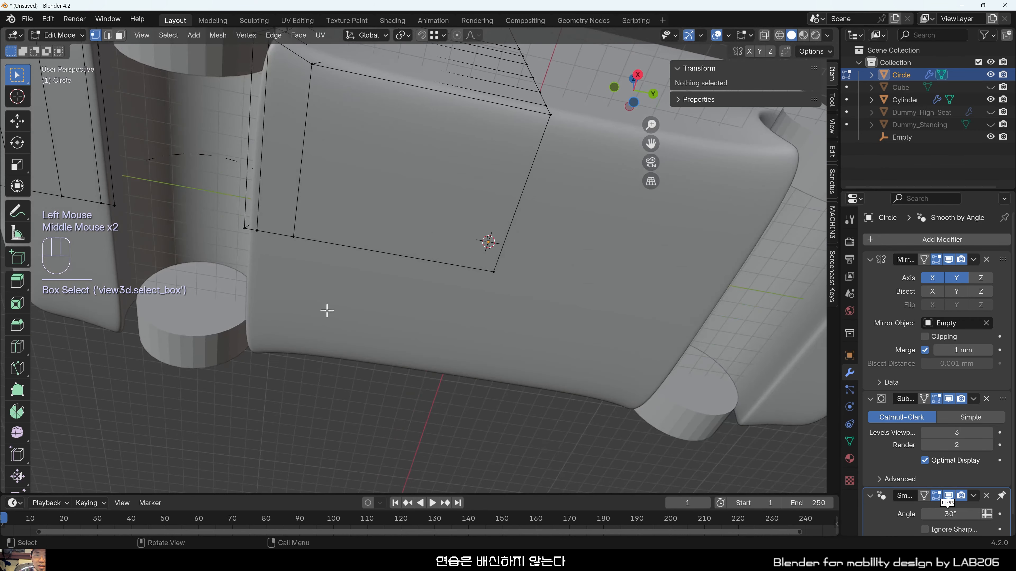
# Examine the front wheel well up close, checking its inner surface and the lower rim beside the wheel cylinder.
pyautogui.keyDown('shift'); pyautogui.moveTo(276, 276); pyautogui.dragTo(451, 310, button='middle'); pyautogui.keyUp('shift')
pyautogui.scroll(2, 530, 232)
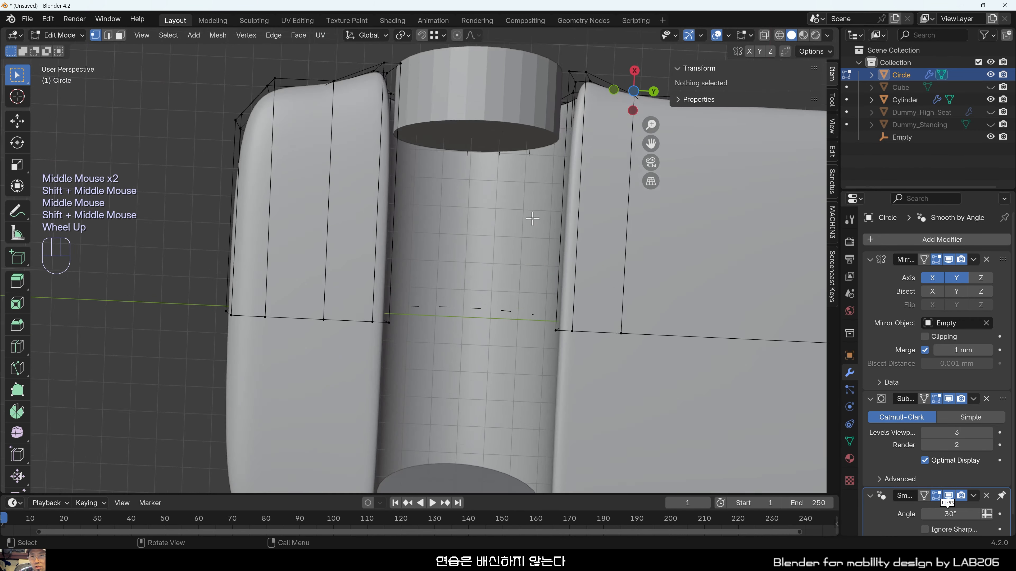
pyautogui.keyDown('shift'); pyautogui.moveTo(533, 217); pyautogui.dragTo(416, 298, button='middle'); pyautogui.keyUp('shift')
pyautogui.moveTo(394, 276); pyautogui.dragTo(396, 348, button='middle')
pyautogui.keyDown('shift'); pyautogui.moveTo(500, 346); pyautogui.dragTo(446, 309, button='middle'); pyautogui.keyUp('shift')
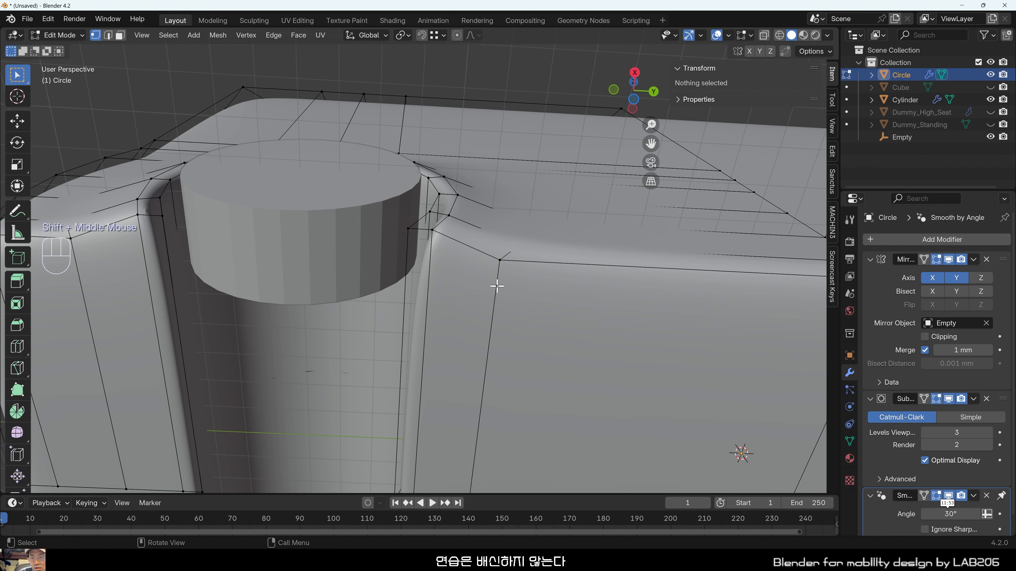
pyautogui.scroll(2, 497, 286)
pyautogui.keyDown('shift'); pyautogui.moveTo(460, 298); pyautogui.dragTo(483, 298, button='middle'); pyautogui.keyUp('shift')
pyautogui.keyDown('shift'); pyautogui.moveTo(602, 270); pyautogui.dragTo(597, 280, button='middle'); pyautogui.keyUp('shift')
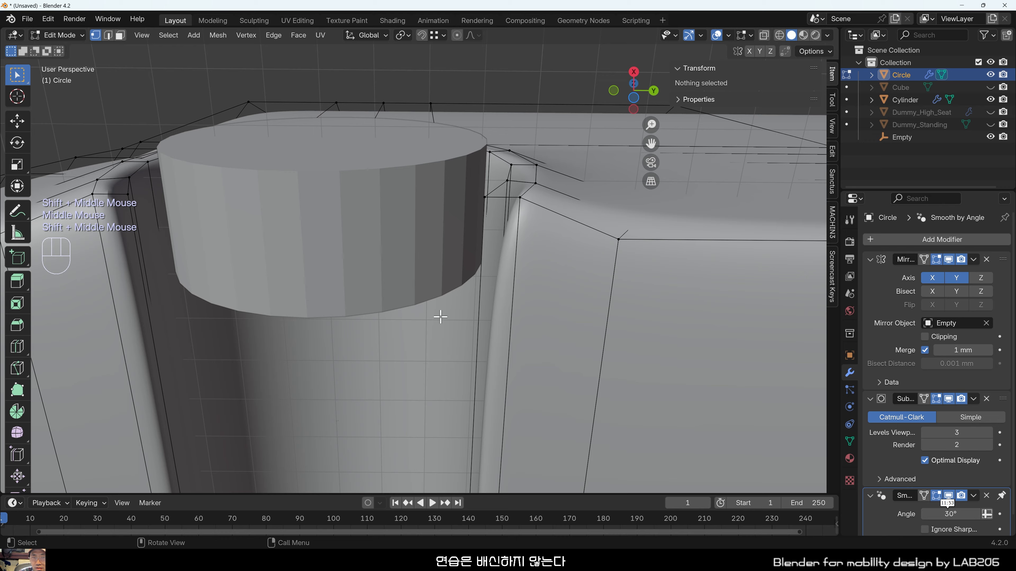
pyautogui.scroll(-2, 420, 325)
pyautogui.scroll(2, 447, 334)
pyautogui.keyDown('shift'); pyautogui.moveTo(447, 333); pyautogui.dragTo(527, 310, button='middle'); pyautogui.keyUp('shift')
pyautogui.keyDown('shift'); pyautogui.moveTo(528, 310); pyautogui.dragTo(403, 368, button='middle'); pyautogui.keyUp('shift')
pyautogui.scroll(-1, 530, 333)
pyautogui.scroll(2, 506, 456)
pyautogui.scroll(1, 596, 261)
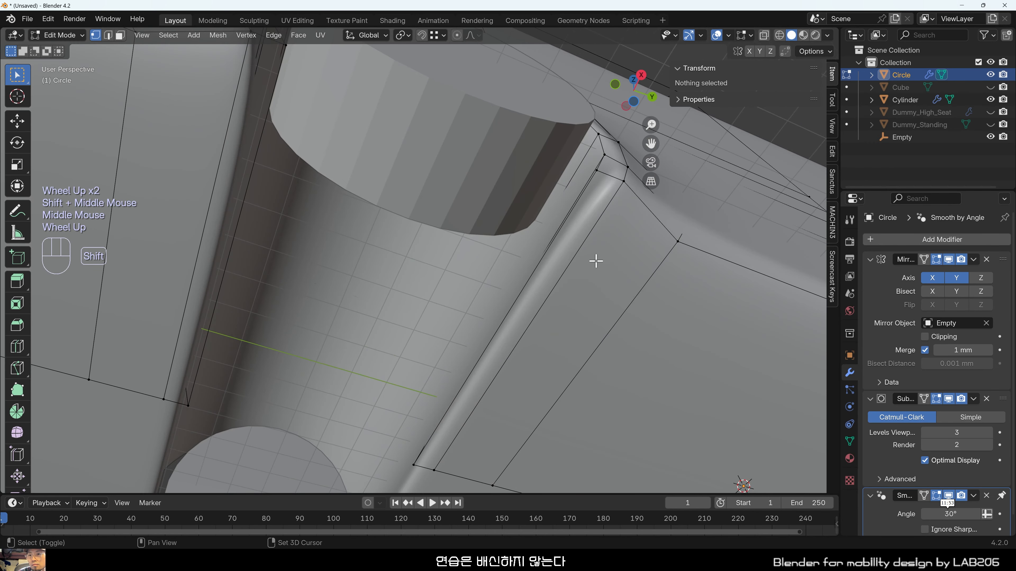
pyautogui.keyDown('shift'); pyautogui.moveTo(596, 261); pyautogui.dragTo(524, 308, button='middle'); pyautogui.keyUp('shift')
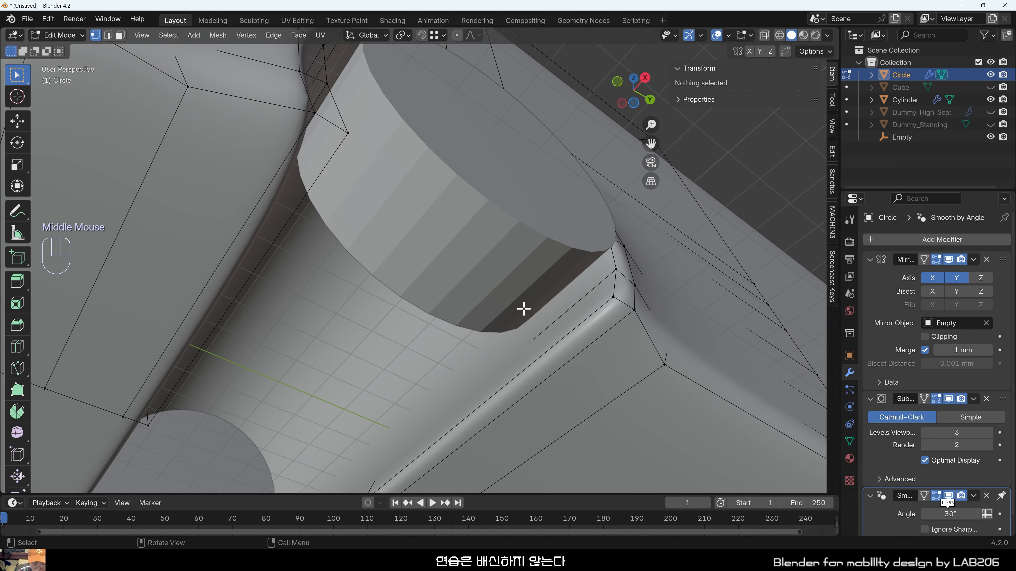
pyautogui.press('2')
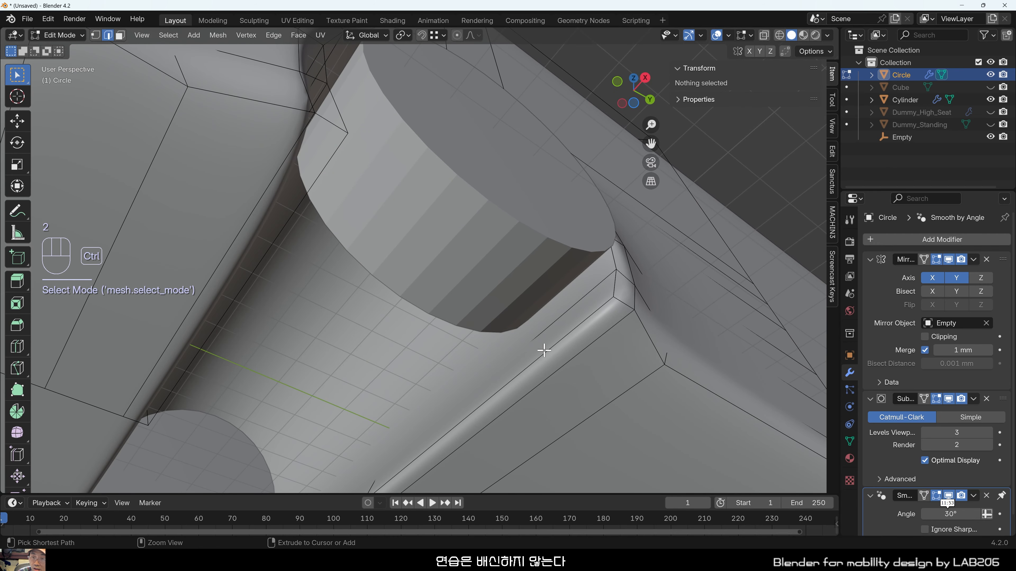
pyautogui.hotkey('ctrl', 'r')
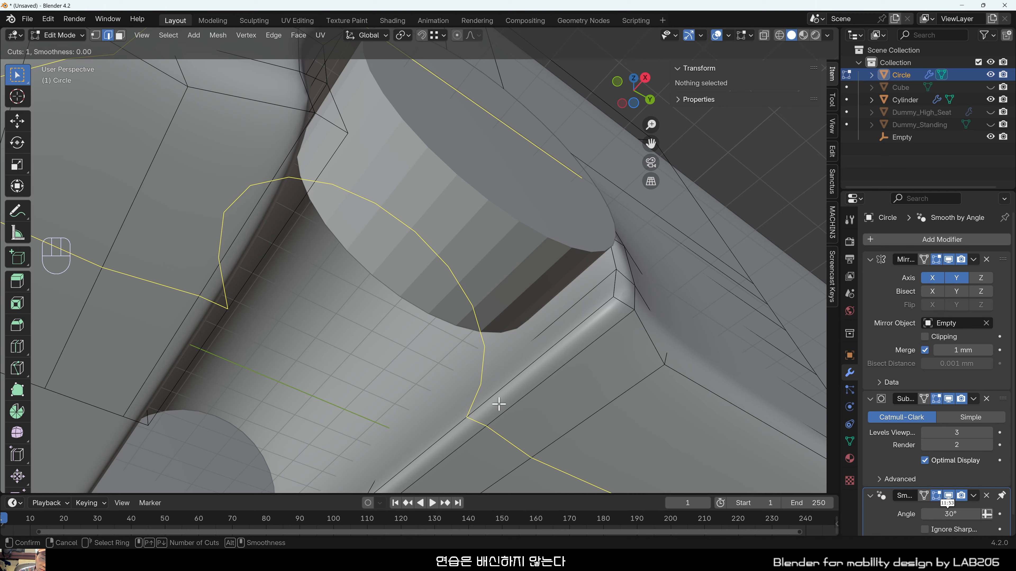
pyautogui.press('Escape')
pyautogui.press('Escape')
# Select the wheel well's arched edge path on the mirror centerline, from one lower end to the other, using X-ray view.
pyautogui.moveTo(497, 395); pyautogui.dragTo(405, 374, button='middle')
pyautogui.scroll(-2, 552, 349)
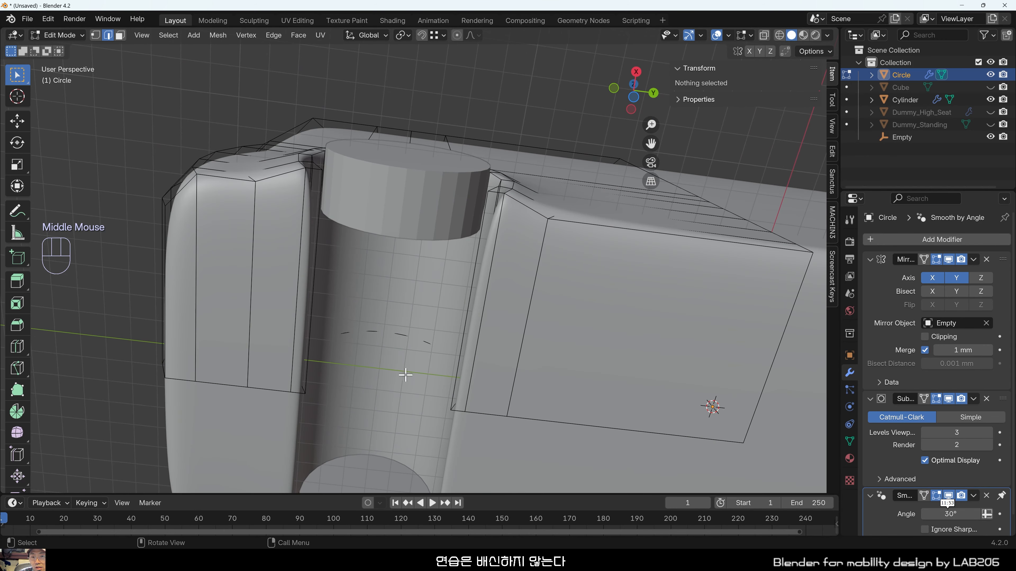
pyautogui.keyDown('alt'); pyautogui.click(394, 337); pyautogui.keyUp('alt')
pyautogui.moveTo(393, 340); pyautogui.dragTo(416, 406, button='middle')
pyautogui.click(431, 424)
pyautogui.hotkey('alt', 'z')
pyautogui.scroll(2, 441, 460)
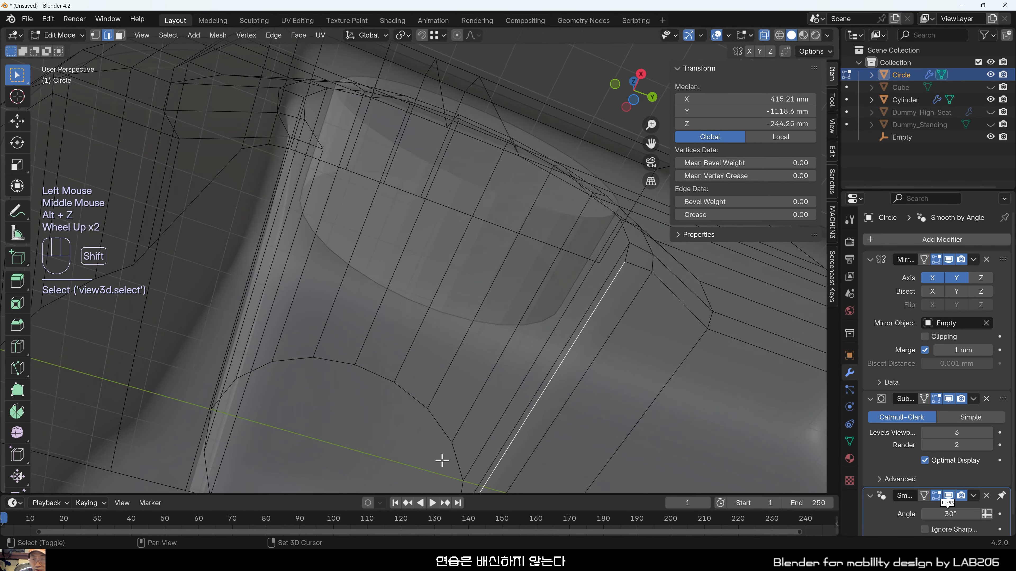
pyautogui.keyDown('shift'); pyautogui.moveTo(442, 460); pyautogui.dragTo(490, 324, button='middle'); pyautogui.keyUp('shift')
pyautogui.scroll(-2, 287, 256)
pyautogui.scroll(2, 476, 358)
pyautogui.moveTo(302, 276); pyautogui.dragTo(496, 406, button='middle')
pyautogui.click(490, 431)
pyautogui.scroll(-2, 499, 402)
pyautogui.scroll(1, 499, 402)
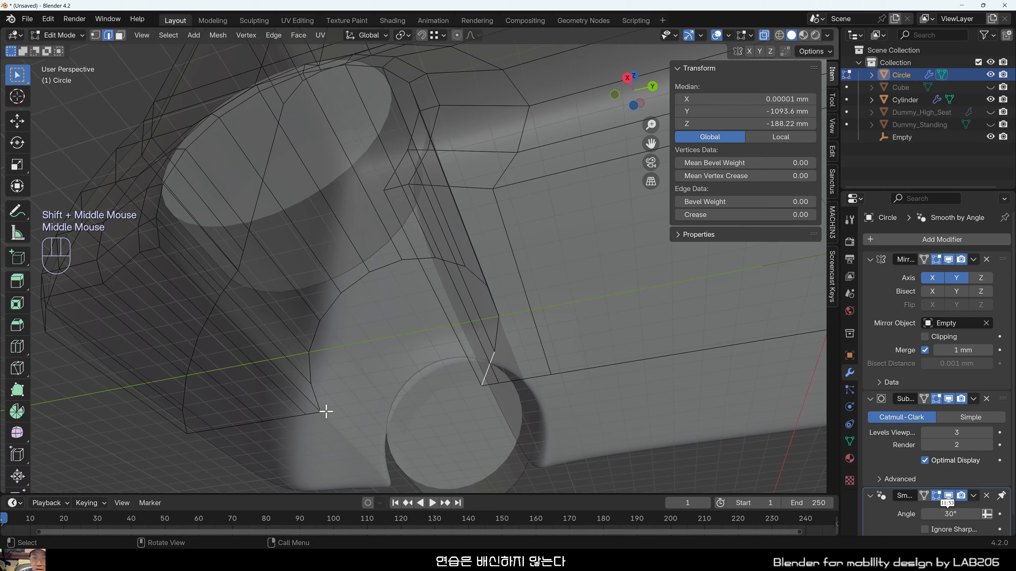
pyautogui.keyDown('ctrl'); pyautogui.click(315, 391); pyautogui.keyUp('ctrl')
pyautogui.moveTo(351, 388); pyautogui.dragTo(447, 369, button='middle')
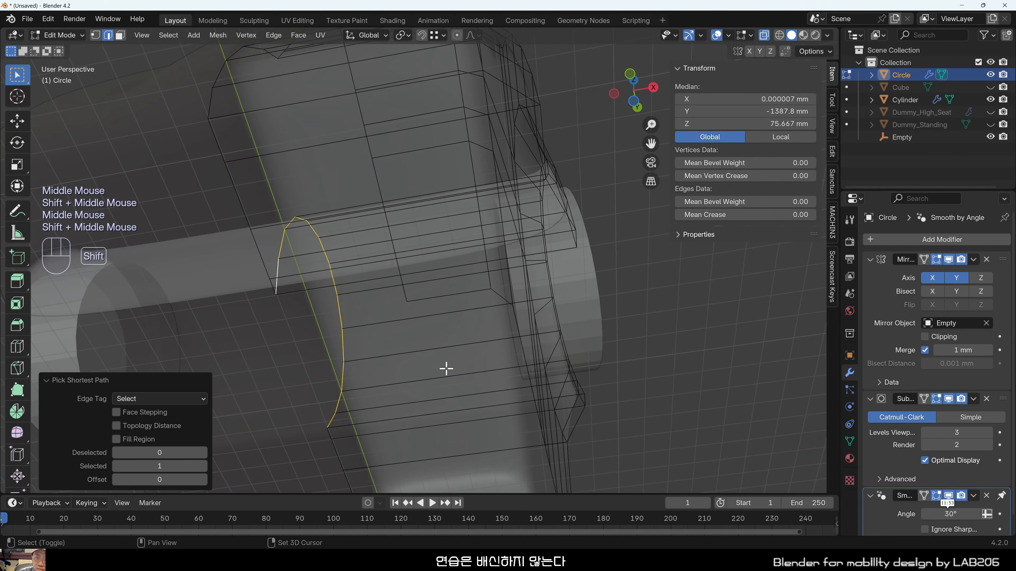
# Move the selected wheel-well edges about 612 mm along X toward the wheel, clear the selection and leave X-ray view.
pyautogui.press('g')
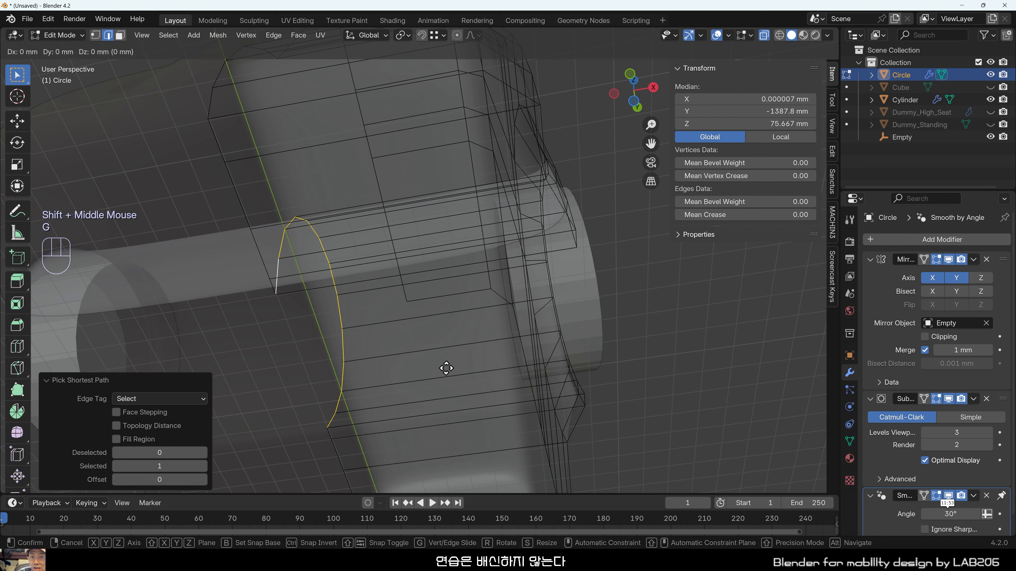
pyautogui.press('x')
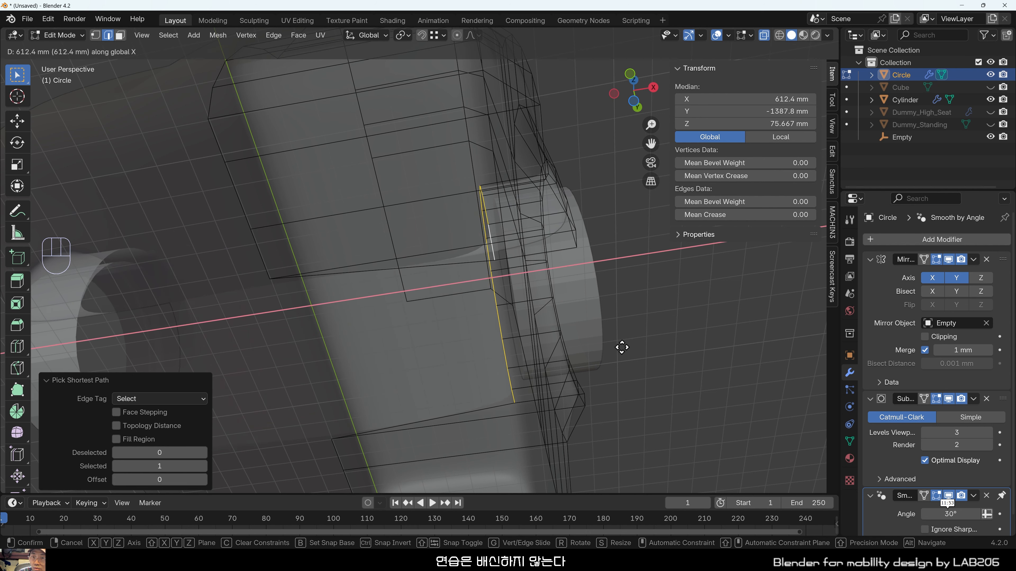
pyautogui.click(622, 348)
pyautogui.doubleClick(573, 351)
pyautogui.moveTo(573, 351); pyautogui.dragTo(343, 379, button='middle')
pyautogui.hotkey('alt', 'z')
pyautogui.hotkey('alt', 'z')
pyautogui.scroll(3, 343, 379)
pyautogui.hotkey('alt', 'z')
pyautogui.keyDown('shift'); pyautogui.moveTo(365, 415); pyautogui.dragTo(418, 326, button='middle'); pyautogui.keyUp('shift')
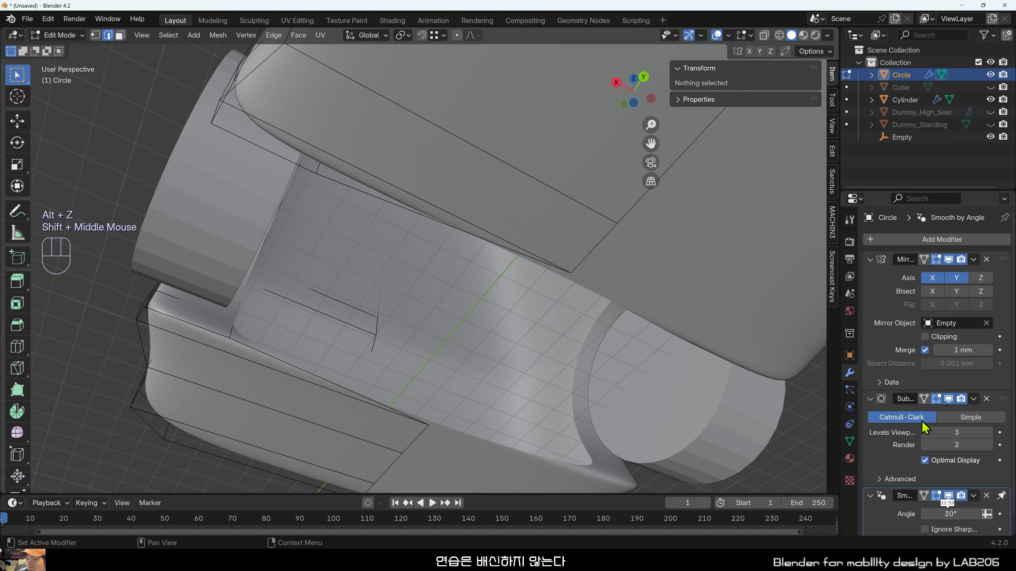
# Widen the modifier settings area and turn off the Subdivision modifier's viewport display, toggling it to compare the smoothed and unsmoothed body.
pyautogui.scroll(-5, 923, 426)
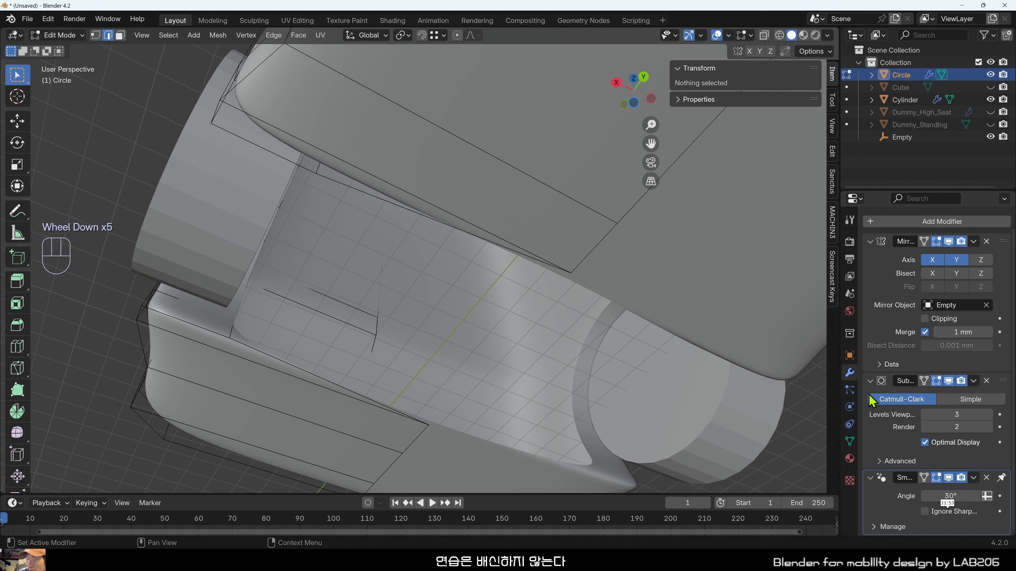
pyautogui.moveTo(856, 397); pyautogui.dragTo(755, 398)
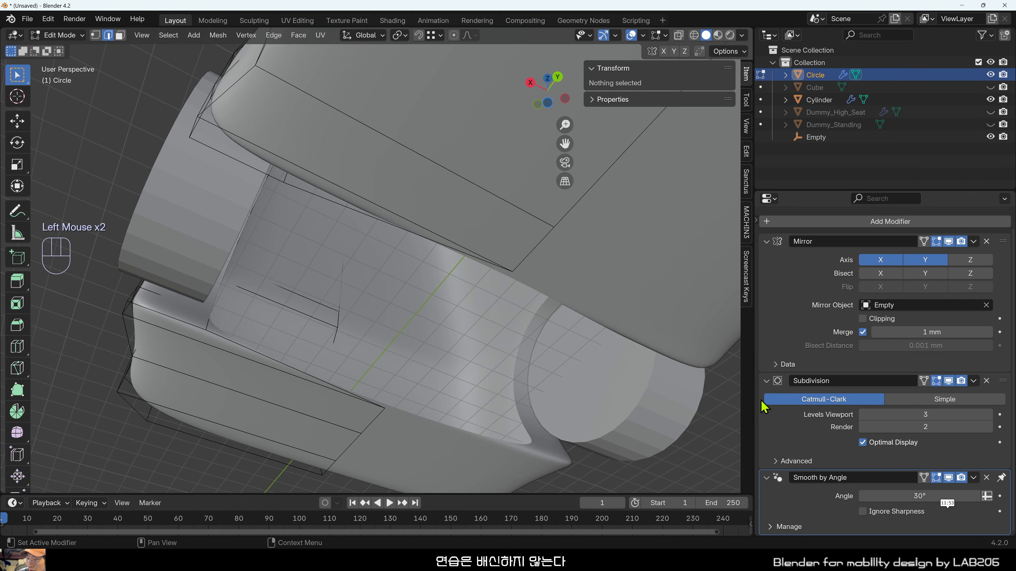
pyautogui.click(759, 222)
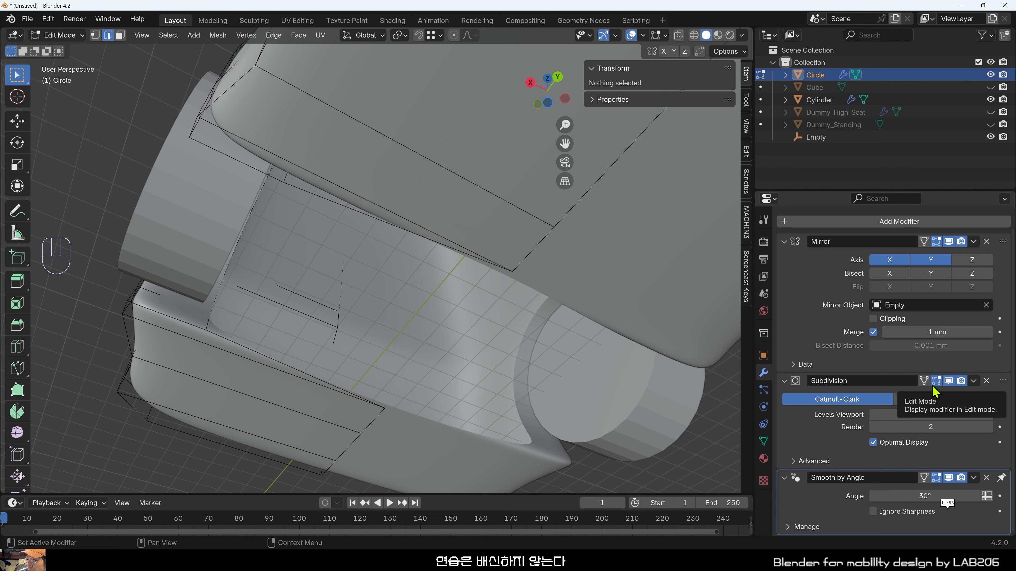
pyautogui.click(949, 380)
pyautogui.click(949, 381)
pyautogui.click(949, 381)
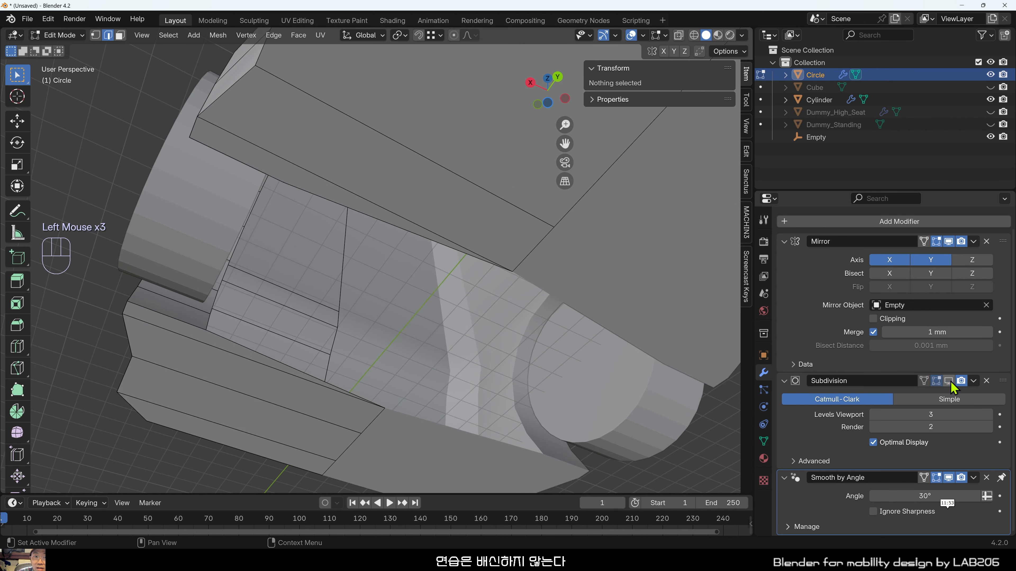
pyautogui.click(949, 381)
pyautogui.click(949, 381)
pyautogui.click(949, 381)
pyautogui.click(949, 380)
pyautogui.click(950, 381)
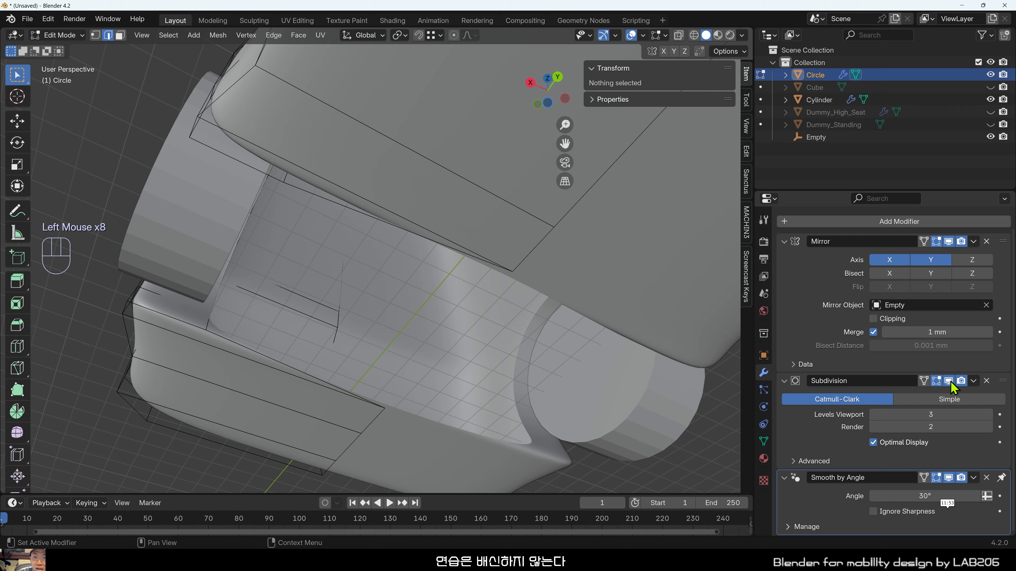
pyautogui.click(949, 381)
pyautogui.click(949, 381)
pyautogui.click(949, 381)
pyautogui.click(949, 381)
pyautogui.click(949, 381)
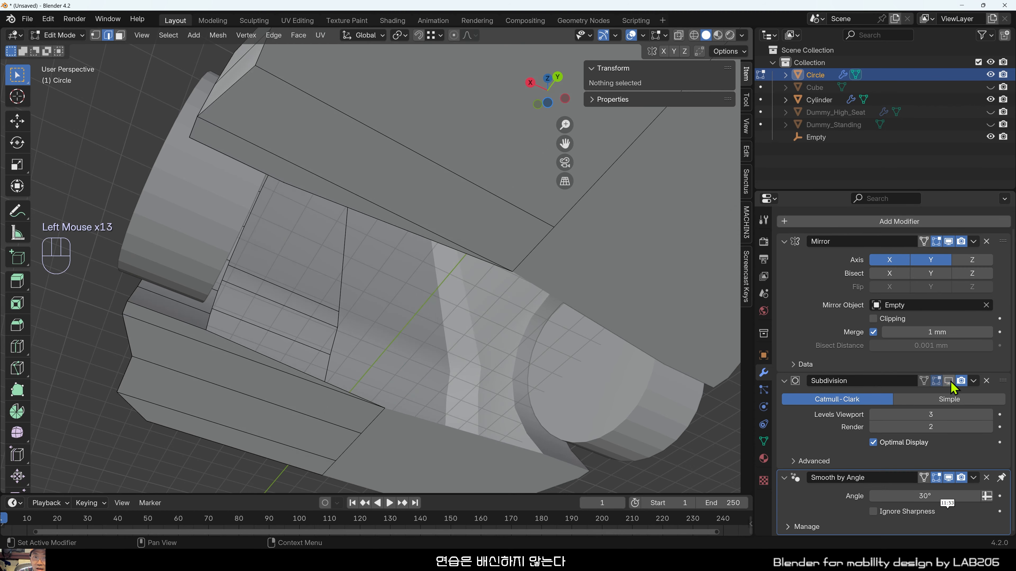
# Fill the underbody gap between the wheel well's front and rear lower edges with a new face, and inspect the remaining opening.
pyautogui.keyDown('shift'); pyautogui.moveTo(244, 383); pyautogui.dragTo(521, 351, button='middle'); pyautogui.keyUp('shift')
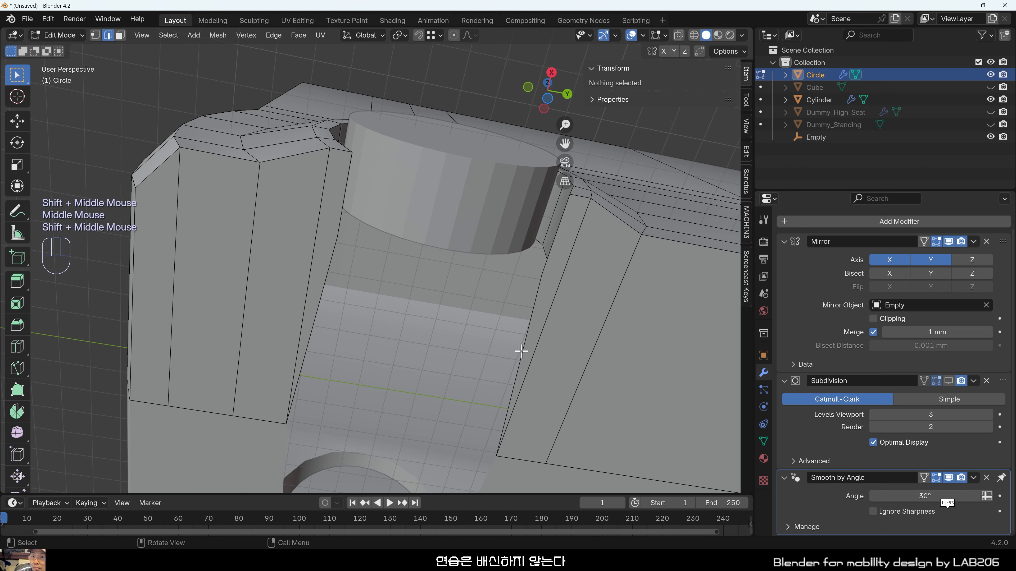
pyautogui.click(530, 331)
pyautogui.keyDown('shift'); pyautogui.click(329, 272); pyautogui.keyUp('shift')
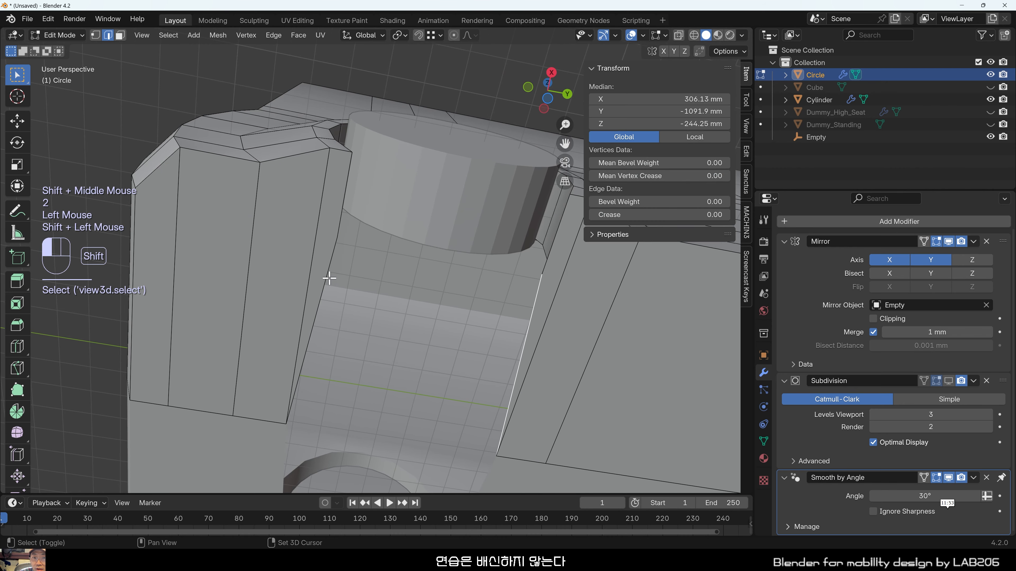
pyautogui.moveTo(460, 290); pyautogui.dragTo(415, 337, button='middle')
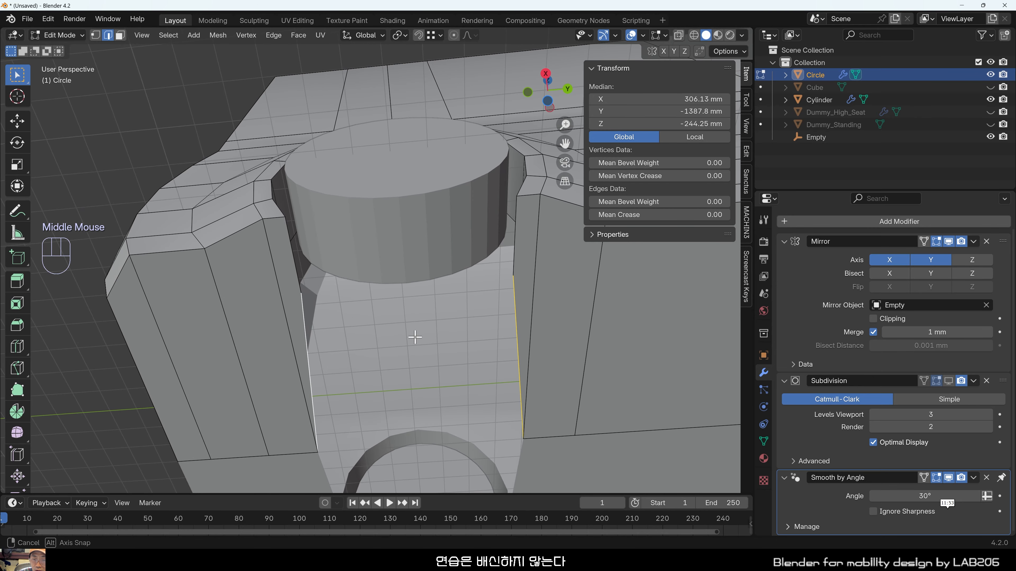
pyautogui.press('f')
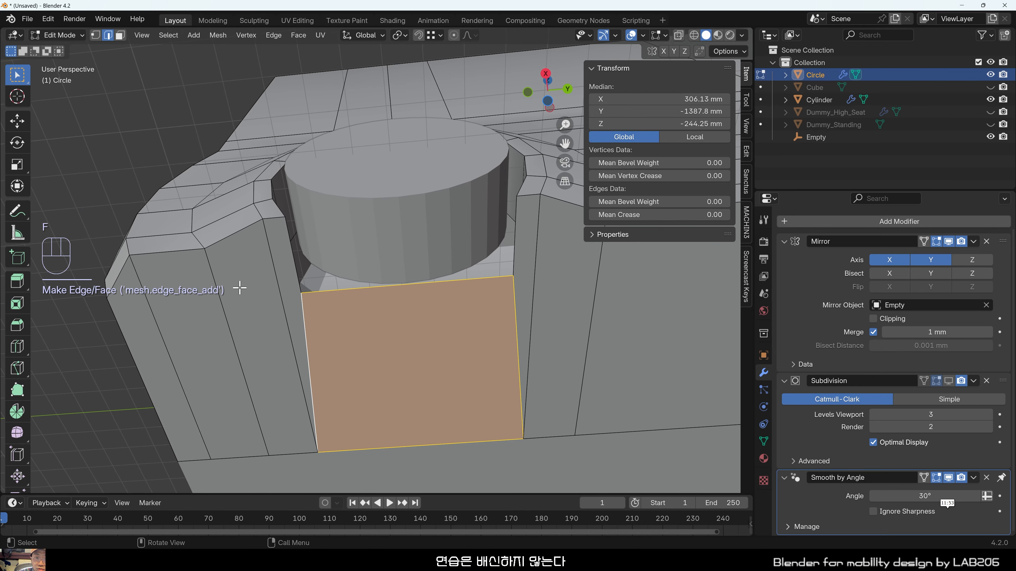
pyautogui.click(363, 261)
pyautogui.moveTo(403, 313)
pyautogui.mouseDown(button='middle')
pyautogui.moveTo(385, 274)
pyautogui.moveTo(404, 324)
pyautogui.mouseUp(button='middle')
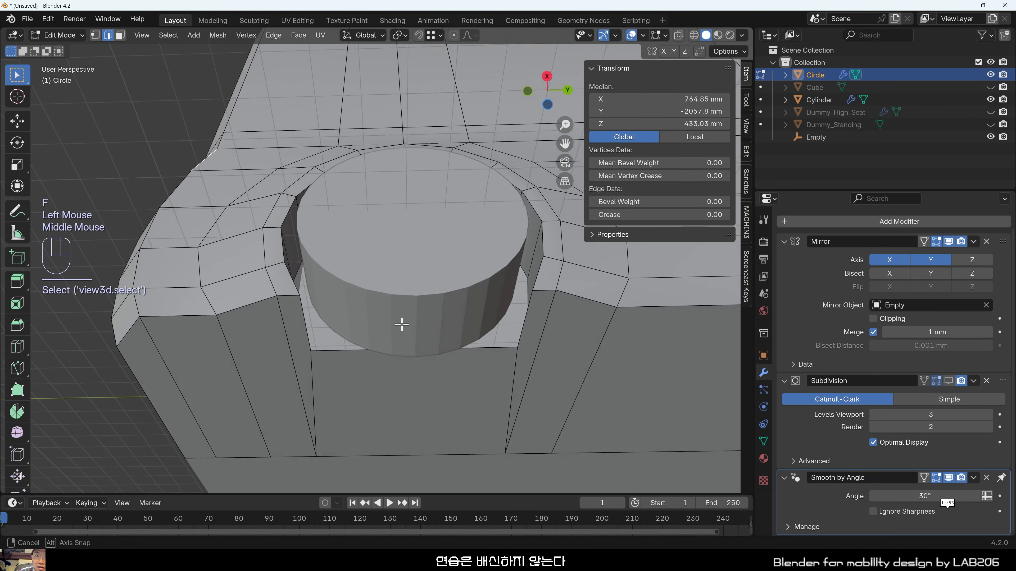
pyautogui.scroll(2, 543, 351)
pyautogui.keyDown('shift'); pyautogui.moveTo(543, 351); pyautogui.dragTo(403, 350, button='middle'); pyautogui.keyUp('shift')
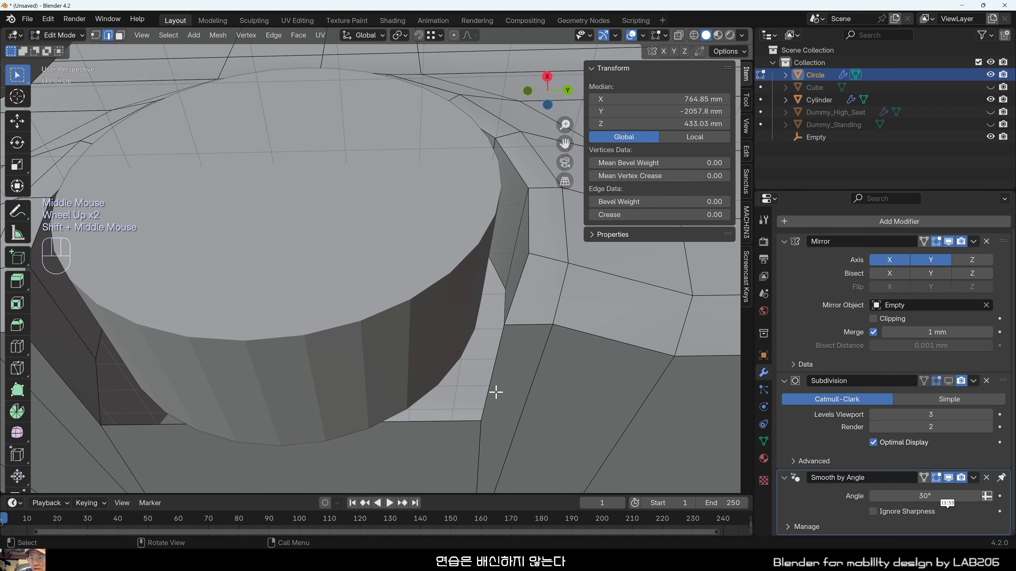
# Hide the wheel cylinder in the viewport to expose the wheel well's open inner side.
pyautogui.scroll(-1, 496, 393)
pyautogui.click(545, 313)
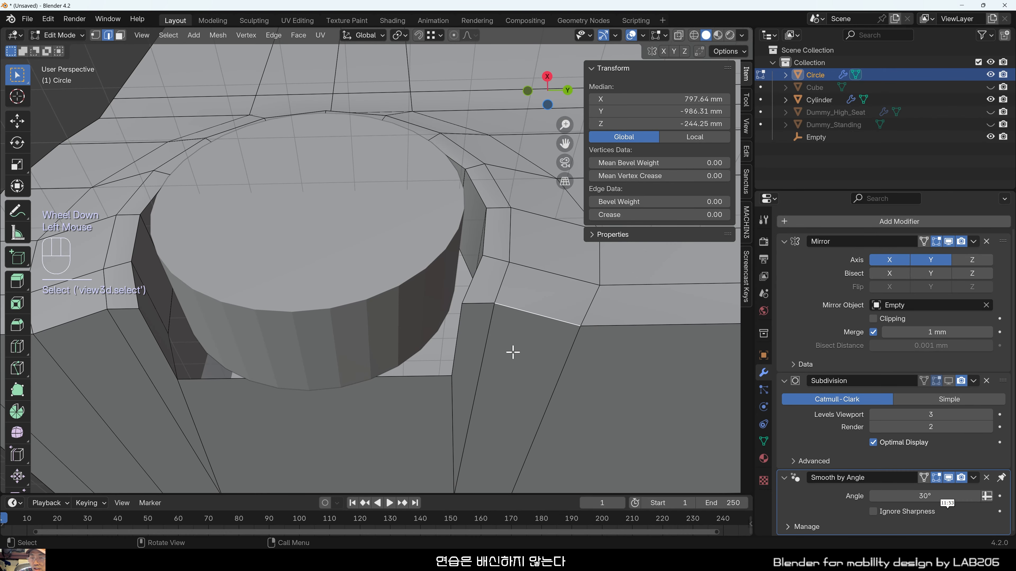
pyautogui.moveTo(454, 377); pyautogui.dragTo(409, 398, button='middle')
pyautogui.scroll(1, 495, 395)
pyautogui.scroll(-1, 494, 390)
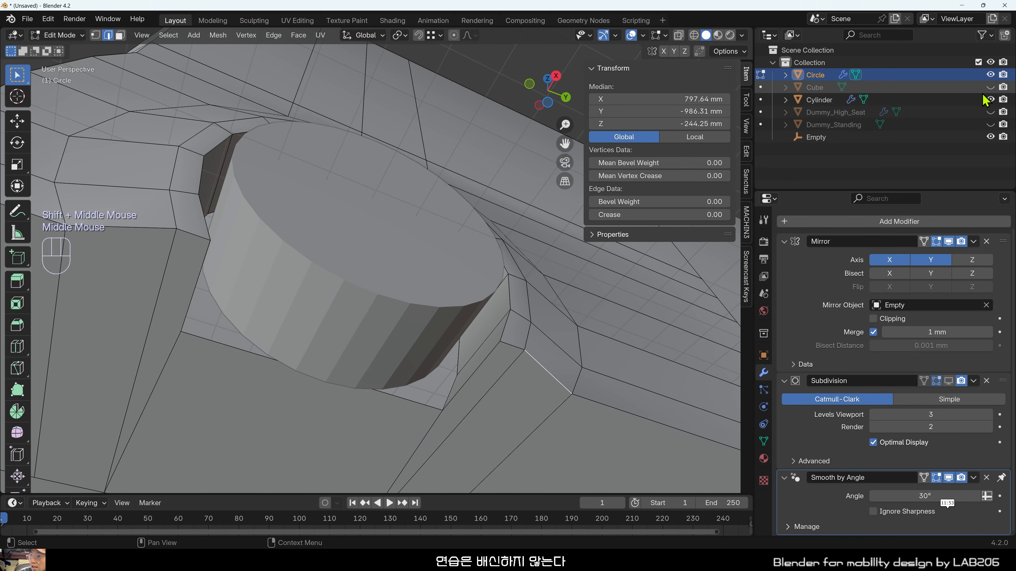
pyautogui.click(990, 100)
pyautogui.moveTo(430, 320); pyautogui.dragTo(470, 300, button='middle')
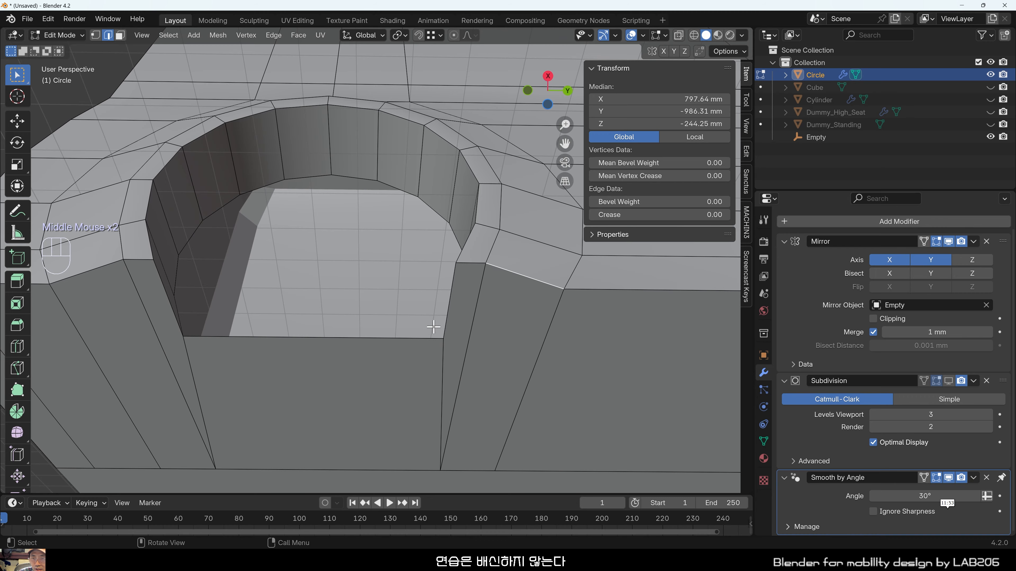
pyautogui.moveTo(383, 272); pyautogui.dragTo(428, 337, button='middle')
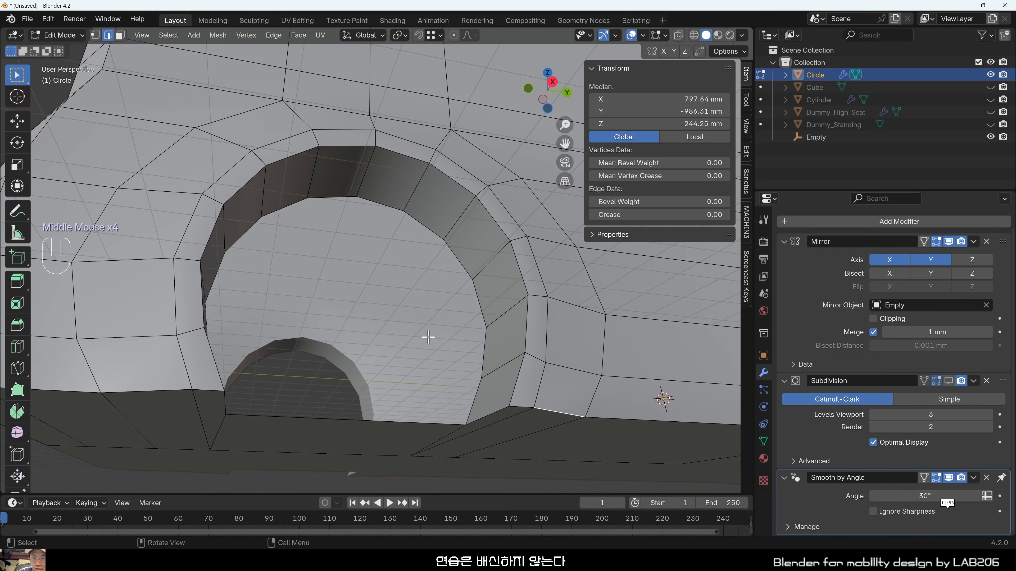
# Try to close the bottom of the wheel well's inner opening with a face between its lowest front and rear edges.
pyautogui.click(470, 398)
pyautogui.moveTo(461, 392); pyautogui.dragTo(183, 432, button='middle')
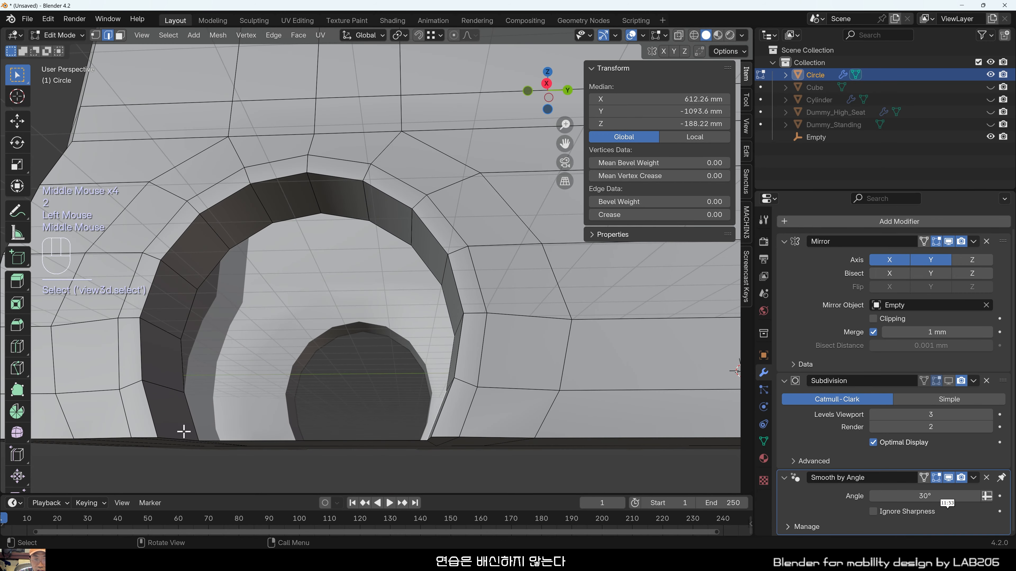
pyautogui.keyDown('shift'); pyautogui.click(196, 409); pyautogui.keyUp('shift')
pyautogui.moveTo(282, 394); pyautogui.dragTo(209, 420, button='middle')
pyautogui.moveTo(377, 422); pyautogui.dragTo(453, 415, button='middle')
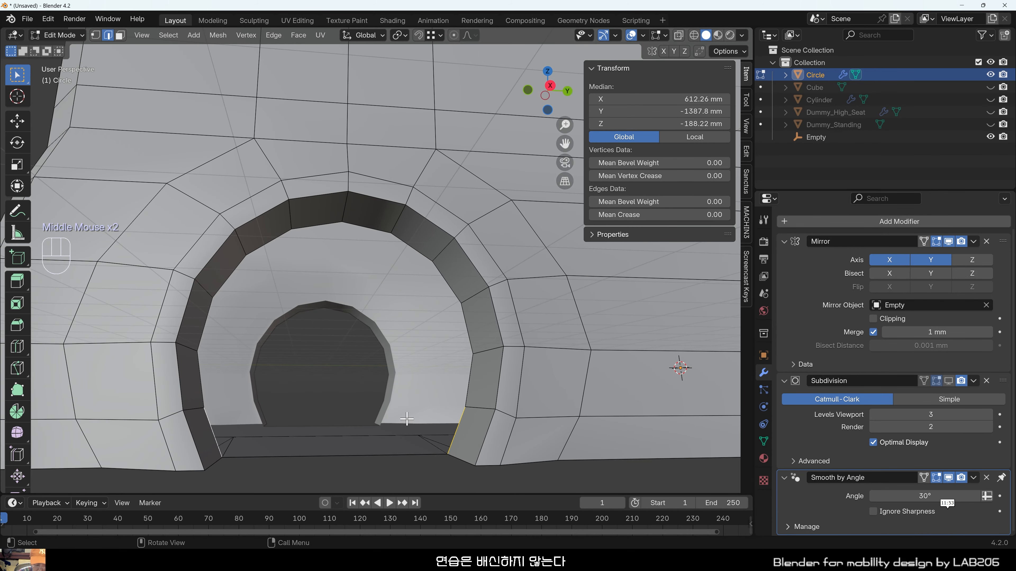
pyautogui.press('f')
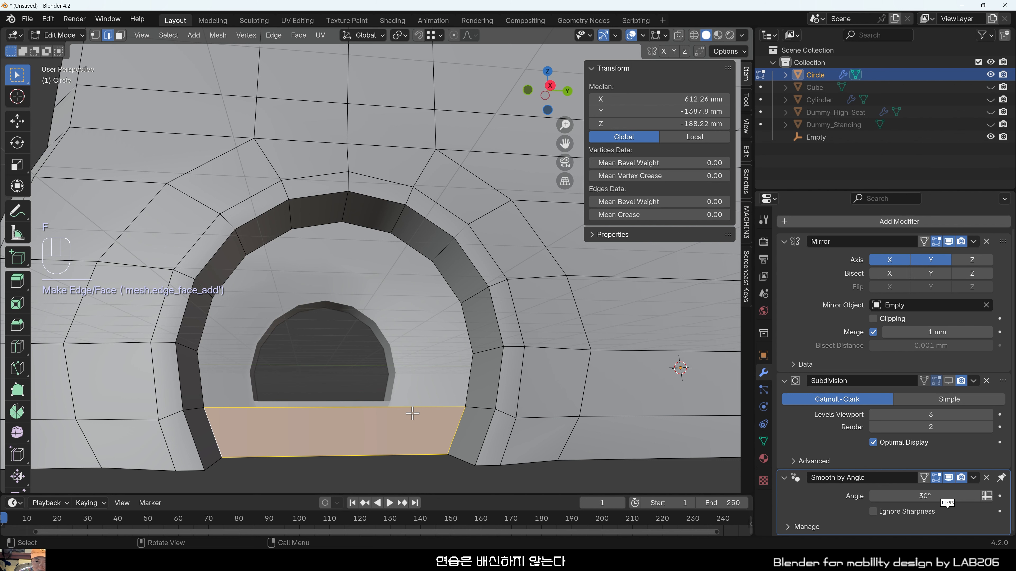
# Try to continue filling the inner opening upward from the new face's upper edge with successive horizontal face strips.
pyautogui.click(416, 407)
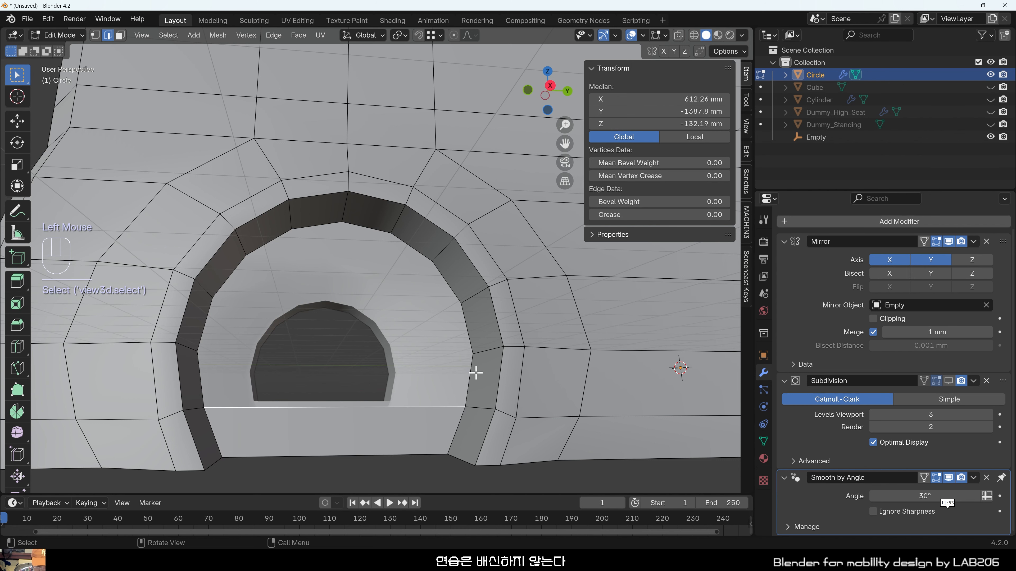
pyautogui.moveTo(475, 373); pyautogui.dragTo(481, 383, button='middle')
pyautogui.press('f')
pyautogui.press('f')
pyautogui.press('f')
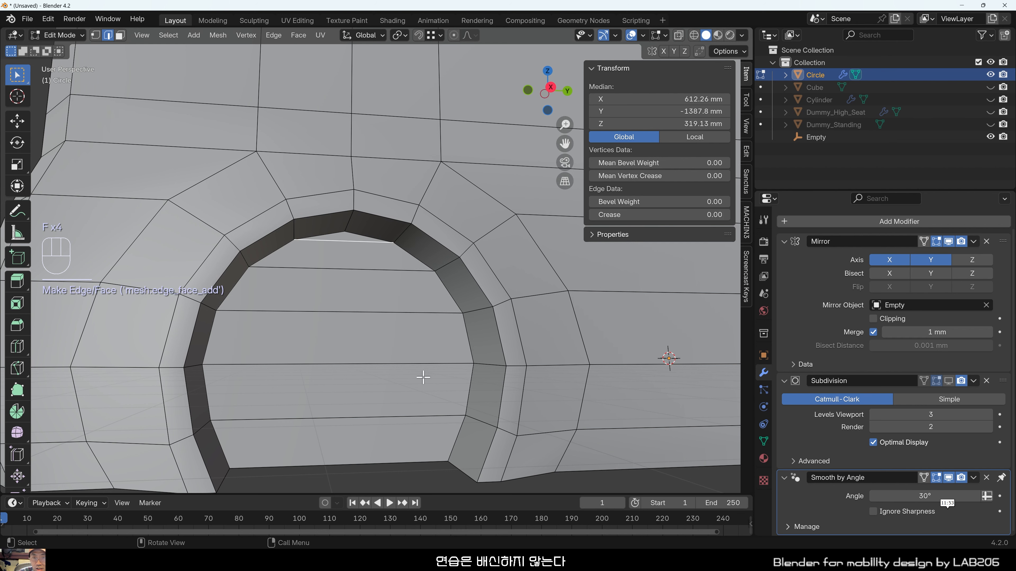
pyautogui.scroll(4, 338, 216)
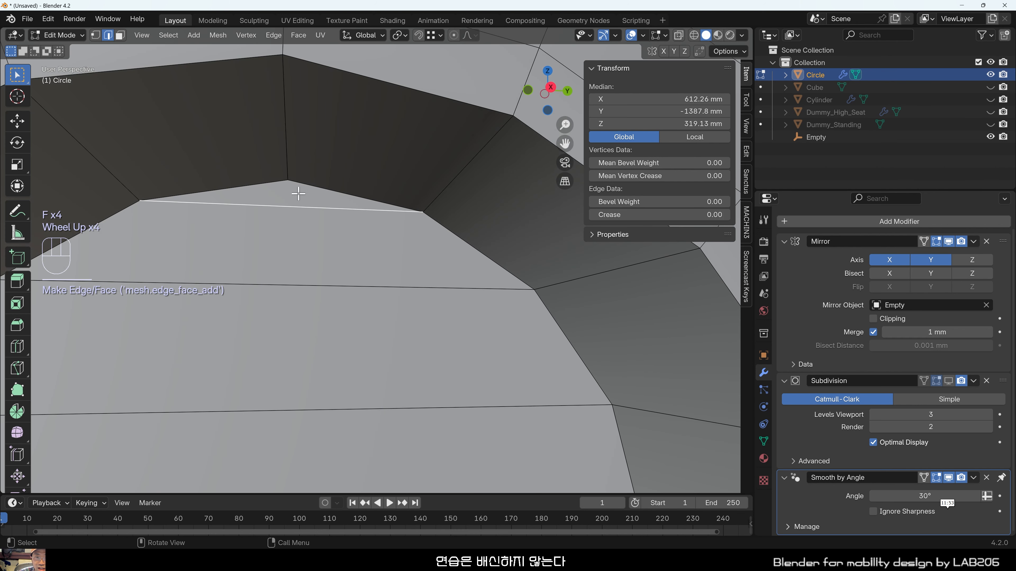
pyautogui.scroll(-1, 295, 188)
pyautogui.scroll(1, 226, 183)
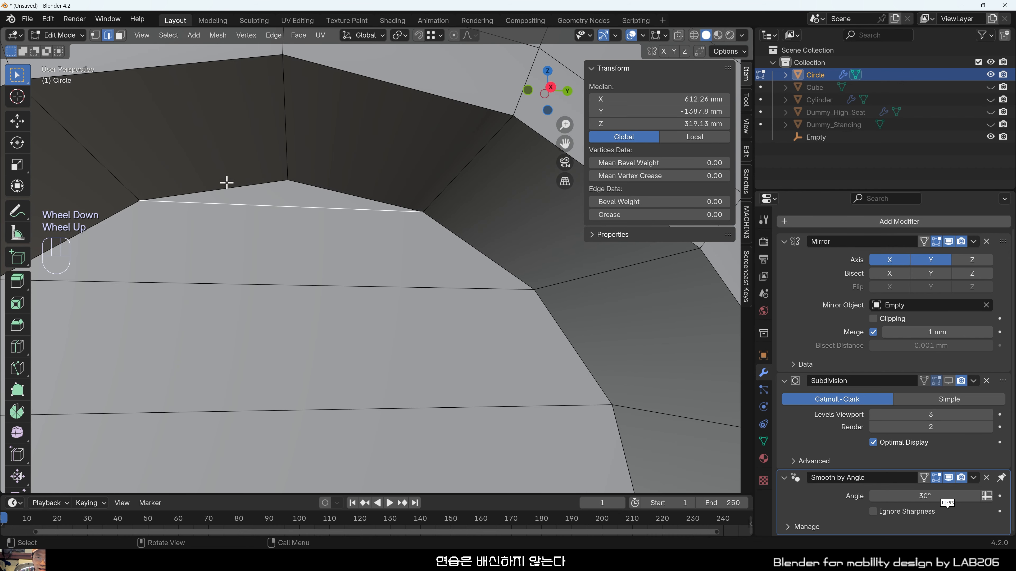
pyautogui.scroll(-3, 392, 202)
pyautogui.scroll(1, 364, 276)
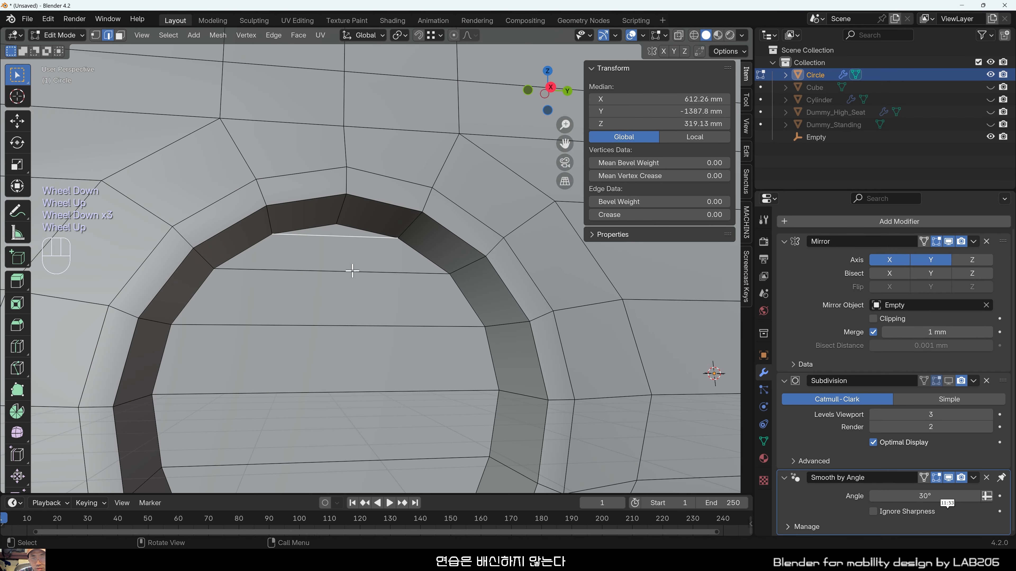
pyautogui.keyDown('shift'); pyautogui.moveTo(365, 292); pyautogui.dragTo(406, 260, button='middle'); pyautogui.keyUp('shift')
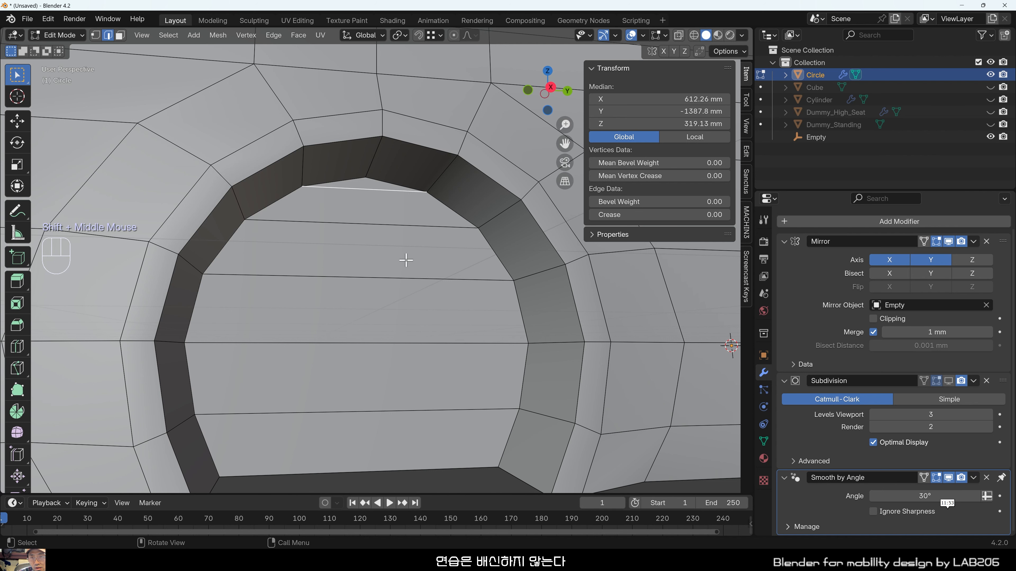
# Undo all the horizontal face strips in the wheel well's inner opening, including the lowest one.
pyautogui.hotkey('ctrl', 'z')
pyautogui.hotkey('ctrl', 'z')
pyautogui.hotkey('ctrl', 'z')
pyautogui.hotkey('ctrl', 'z')
pyautogui.hotkey('ctrl', 'z')
pyautogui.hotkey('ctrl', 'z')
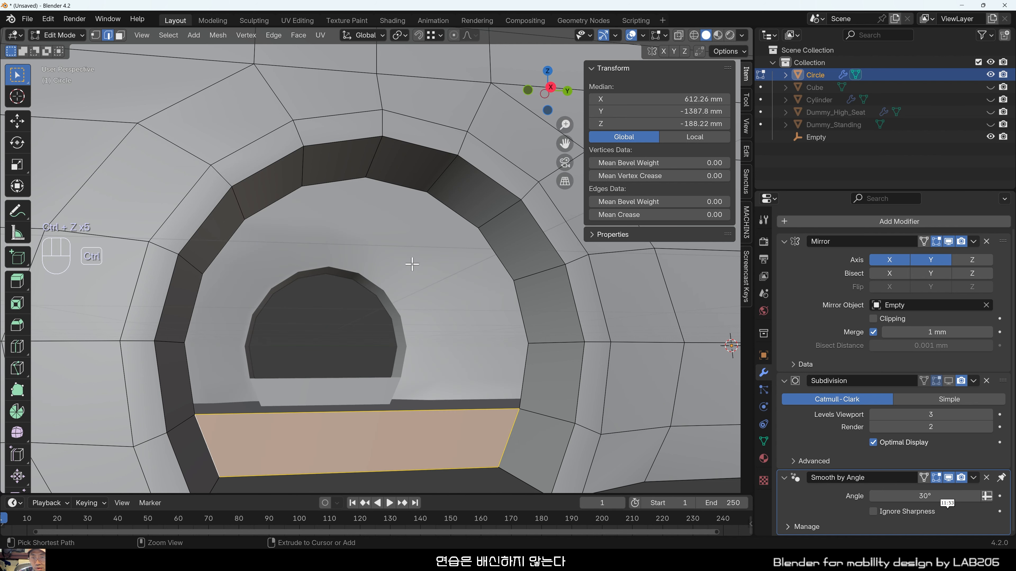
pyautogui.keyDown('shift'); pyautogui.moveTo(335, 391); pyautogui.dragTo(363, 368, button='middle'); pyautogui.keyUp('shift')
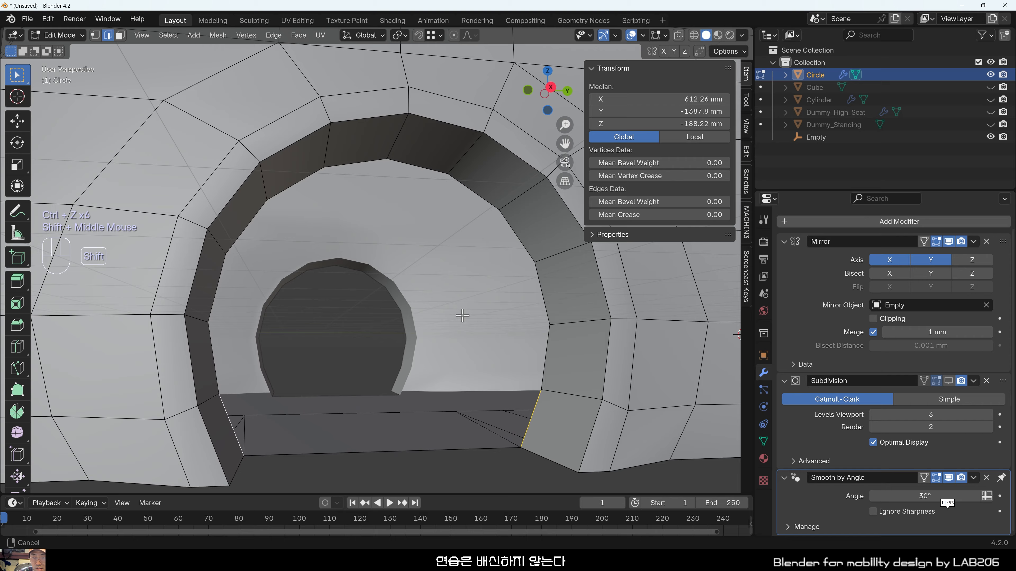
# Select the complete inner edge loop of the wheel well and fill it with a single face.
pyautogui.keyDown('alt'); pyautogui.click(225, 416); pyautogui.keyUp('alt')
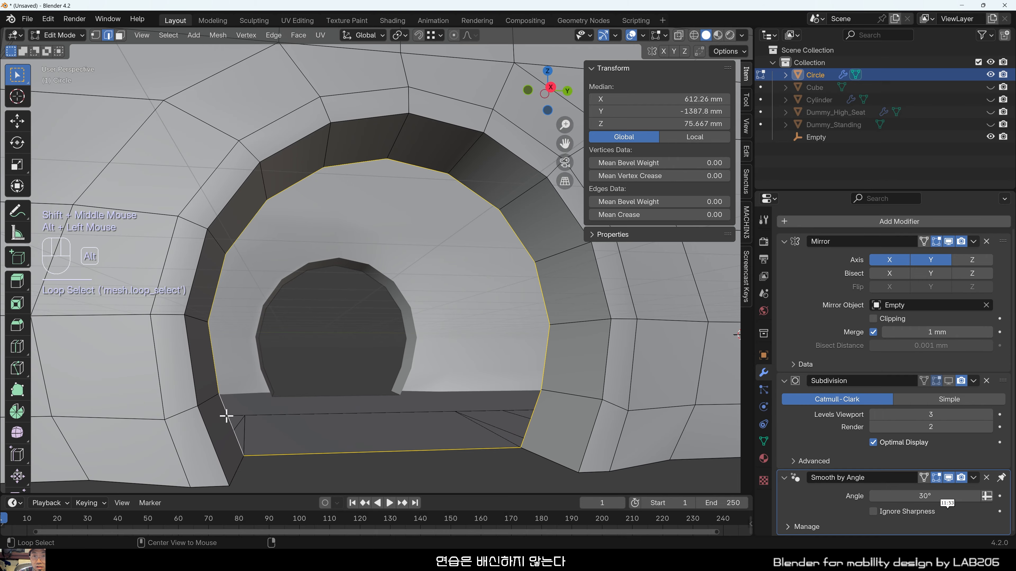
pyautogui.moveTo(226, 417); pyautogui.dragTo(187, 372, button='middle')
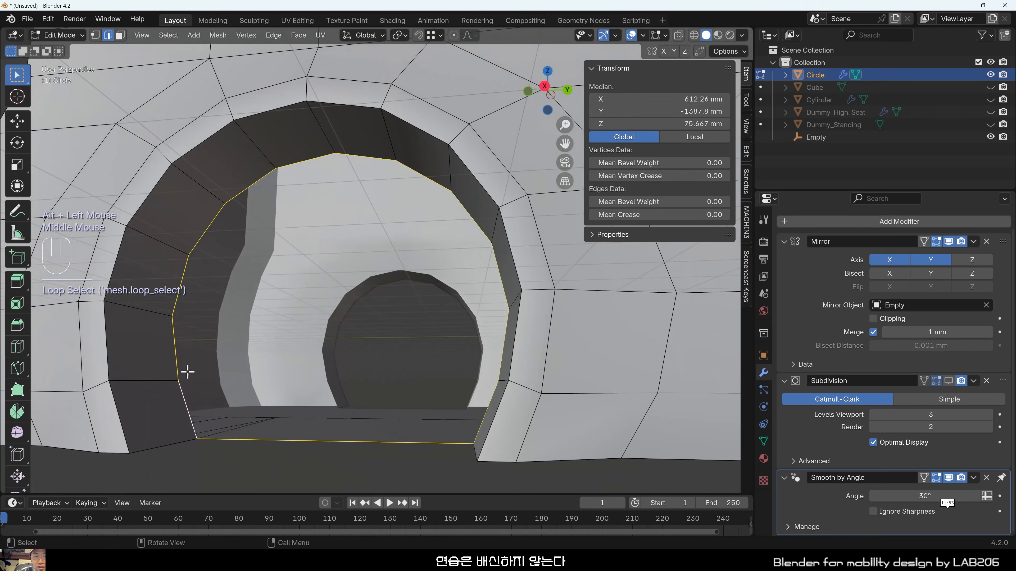
pyautogui.moveTo(339, 343); pyautogui.dragTo(341, 346, button='middle')
pyautogui.press('f')
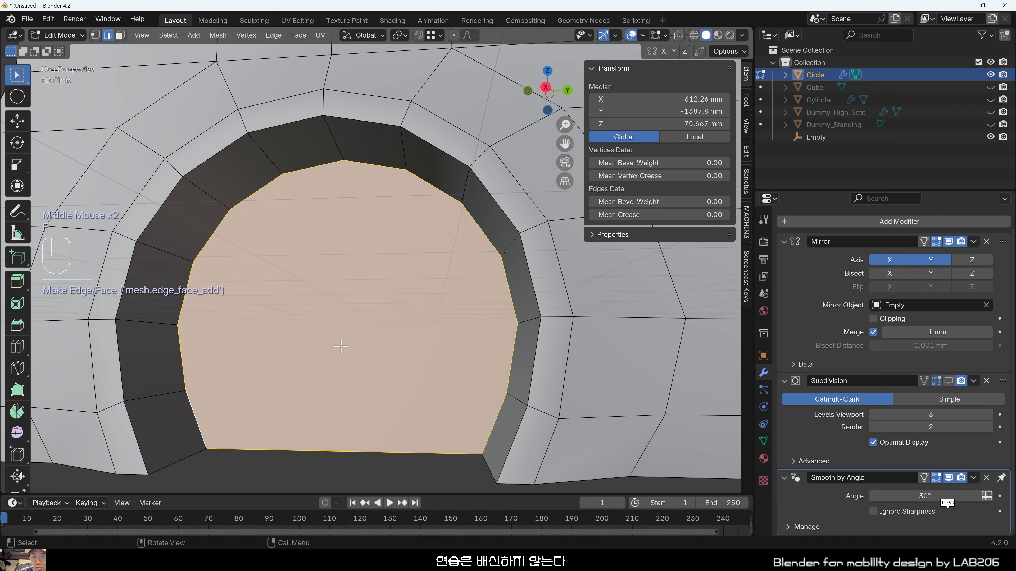
# Switch to face selection and examine the filled wheel well, its inset border and the adjoining underbody edges from several sides.
pyautogui.moveTo(374, 313); pyautogui.dragTo(527, 426, button='middle')
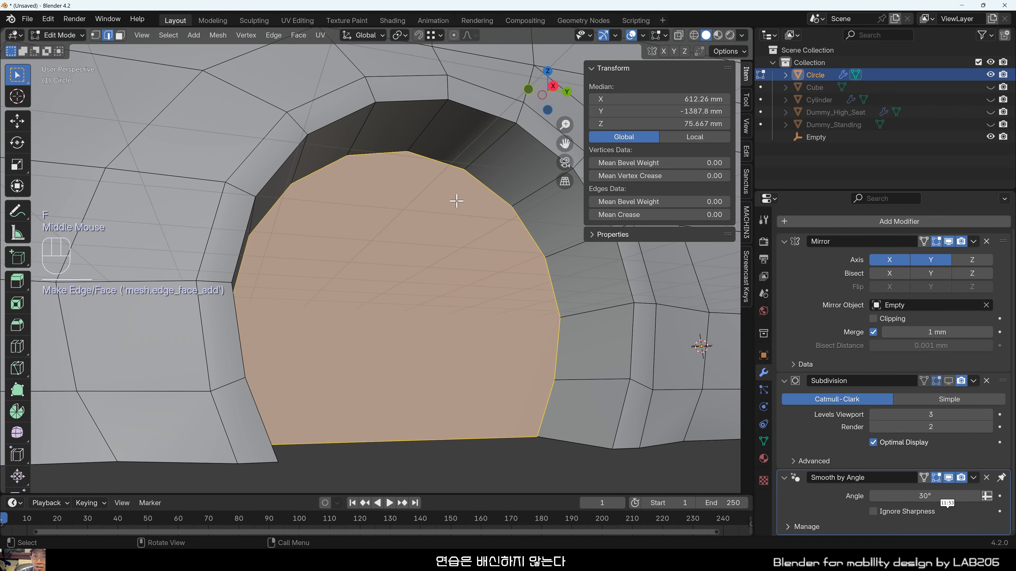
pyautogui.moveTo(456, 201); pyautogui.dragTo(447, 240, button='middle')
pyautogui.scroll(-4, 447, 241)
pyautogui.moveTo(470, 288); pyautogui.dragTo(505, 279, button='middle')
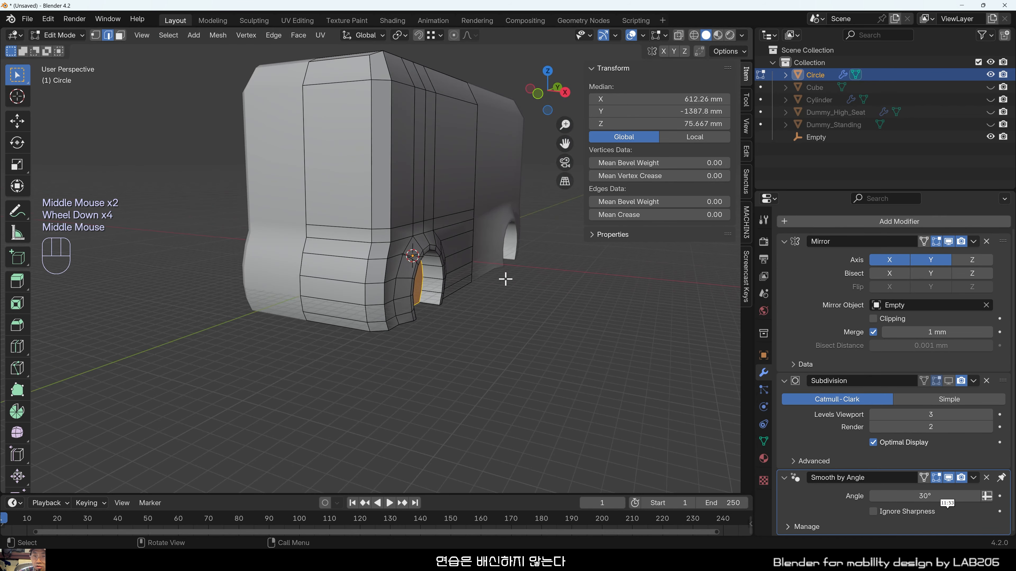
pyautogui.scroll(3, 528, 326)
pyautogui.press('3')
pyautogui.moveTo(565, 325); pyautogui.dragTo(440, 280, button='middle')
pyautogui.scroll(4, 440, 280)
pyautogui.keyDown('shift'); pyautogui.moveTo(440, 280); pyautogui.dragTo(381, 353, button='middle'); pyautogui.keyUp('shift')
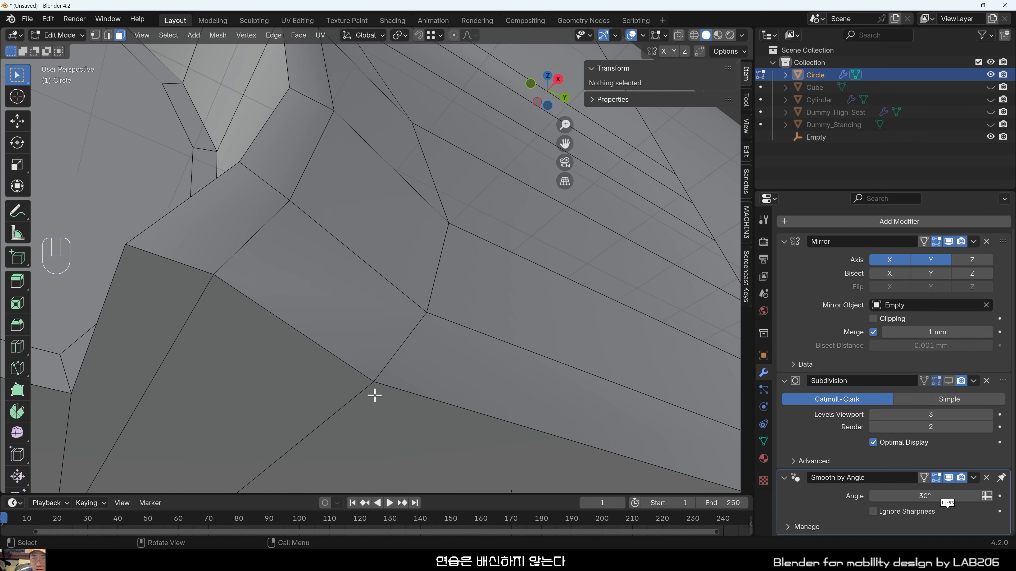
pyautogui.scroll(-2, 281, 279)
pyautogui.moveTo(281, 278); pyautogui.dragTo(389, 285, button='middle')
pyautogui.scroll(1, 442, 326)
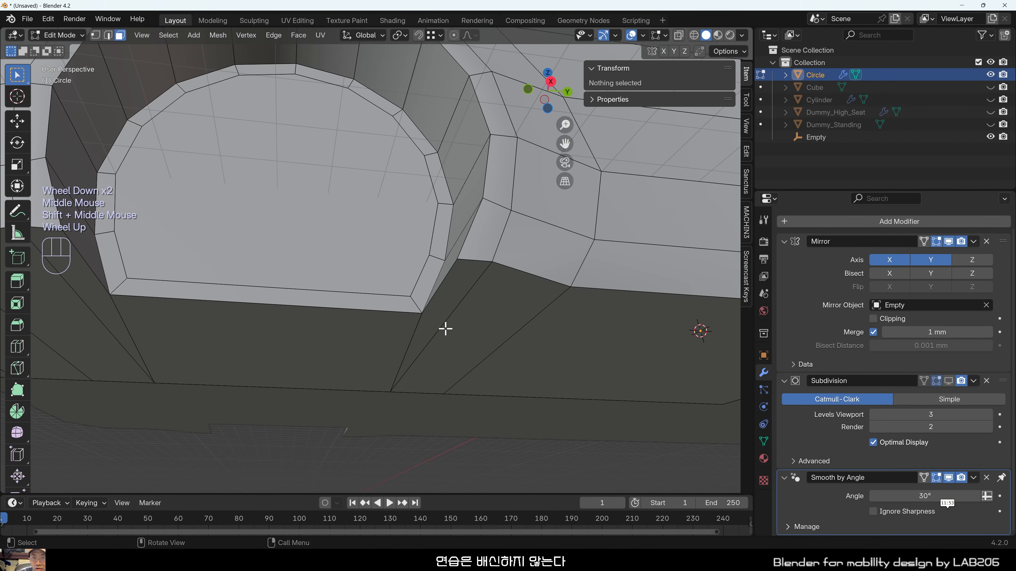
pyautogui.moveTo(444, 328); pyautogui.dragTo(330, 307, button='middle')
pyautogui.scroll(-3, 447, 332)
pyautogui.scroll(2, 330, 308)
pyautogui.keyDown('shift'); pyautogui.moveTo(281, 283); pyautogui.dragTo(320, 280, button='middle'); pyautogui.keyUp('shift')
pyautogui.moveTo(320, 280); pyautogui.dragTo(367, 277, button='middle')
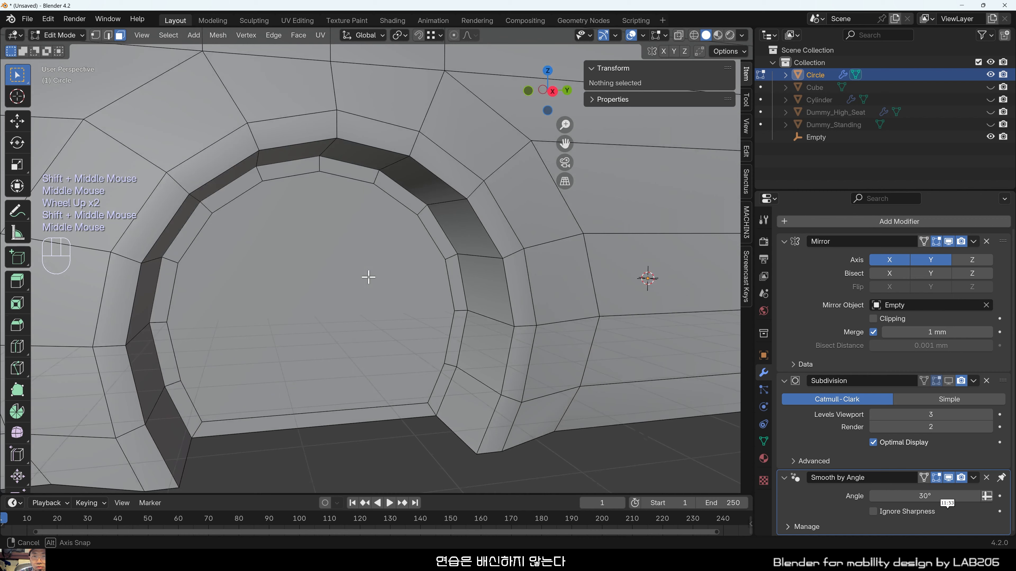
# Delete the large central face inside the wheel well's inset border.
pyautogui.click(368, 277)
pyautogui.press('Tab')
pyautogui.press('Tab')
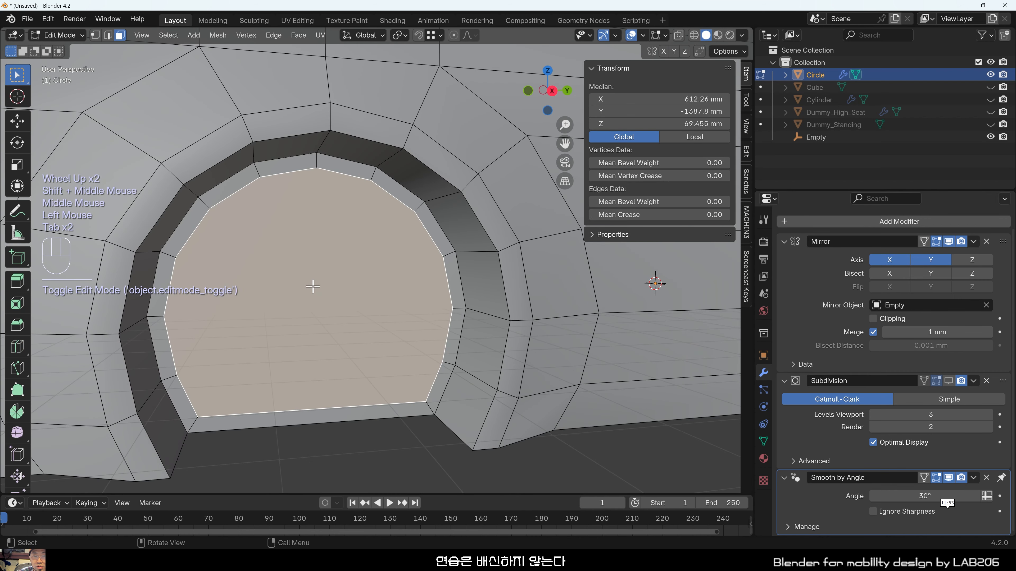
pyautogui.click(296, 351)
pyautogui.press('x')
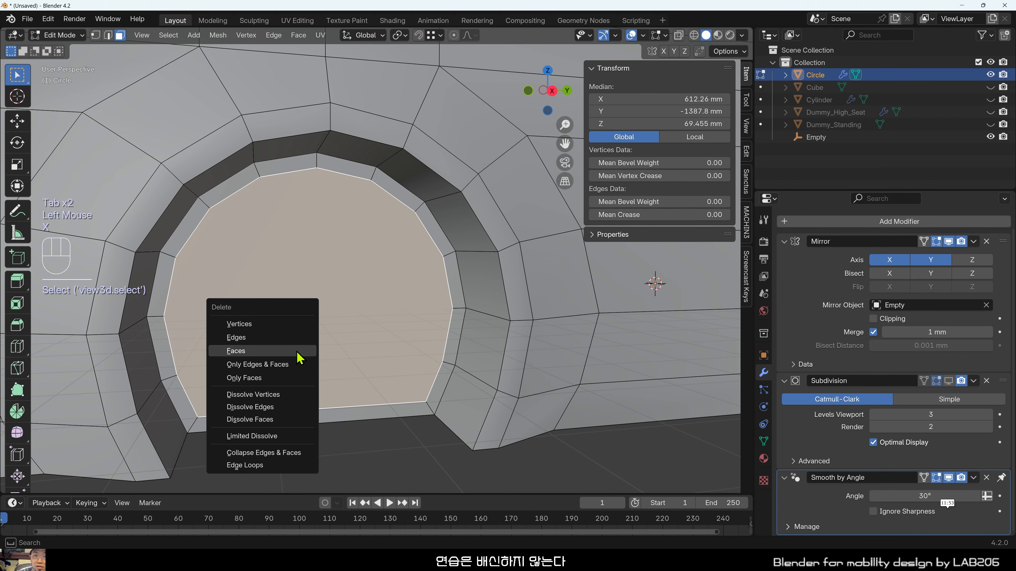
pyautogui.click(283, 351)
# Fill a face between the lowest front and rear edges of the inset border, and select its upper edge.
pyautogui.press('2')
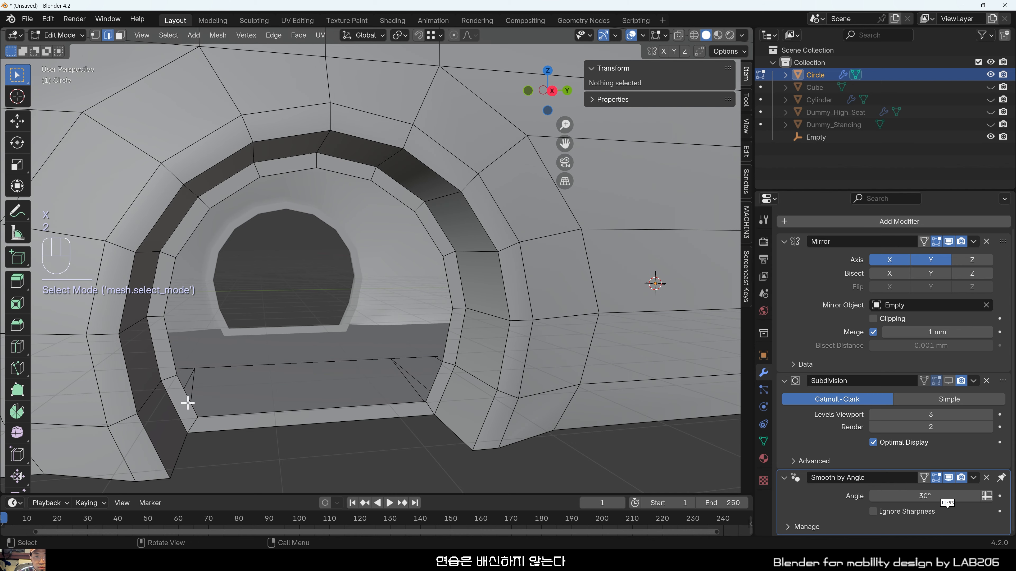
pyautogui.click(188, 402)
pyautogui.keyDown('shift'); pyautogui.click(432, 389); pyautogui.keyUp('shift')
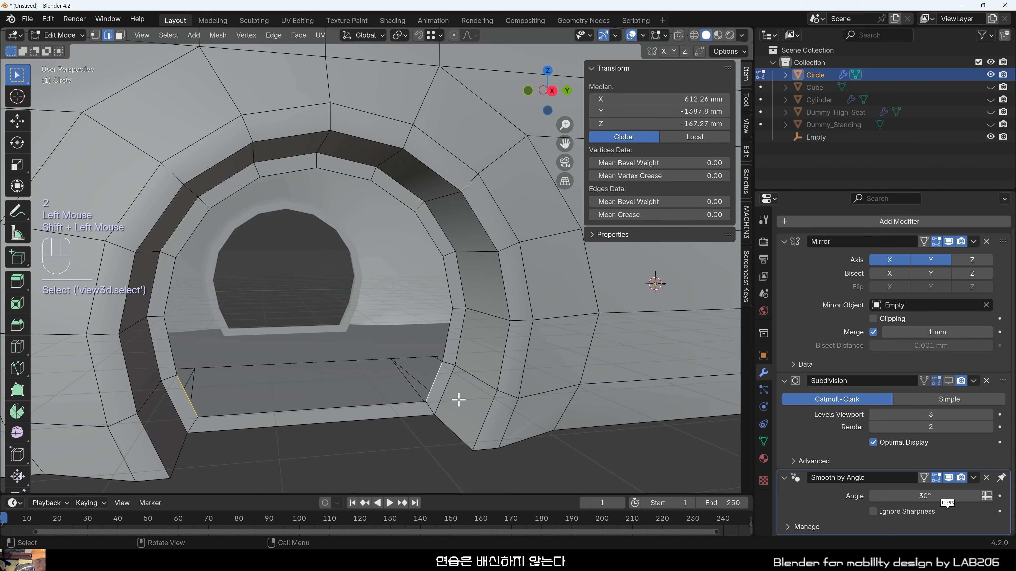
pyautogui.press('f')
pyautogui.click(403, 369)
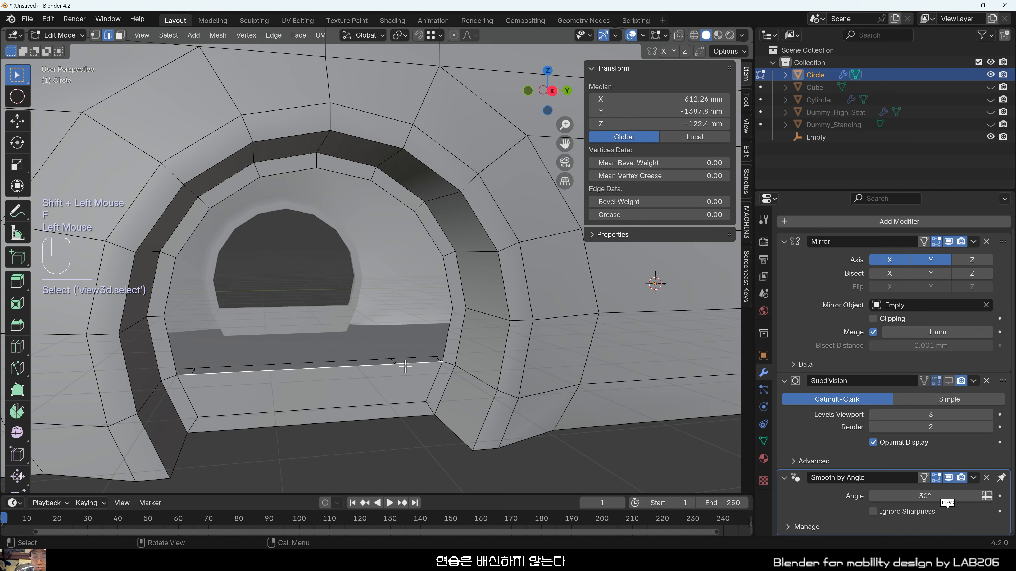
# Fill the rest of the opening upward with successive face strips, up to the inset border's top vertex.
pyautogui.moveTo(403, 368); pyautogui.dragTo(390, 265, button='middle')
pyautogui.press('f')
pyautogui.press('f')
pyautogui.press('f')
pyautogui.scroll(2, 312, 180)
pyautogui.press('f')
pyautogui.press('f')
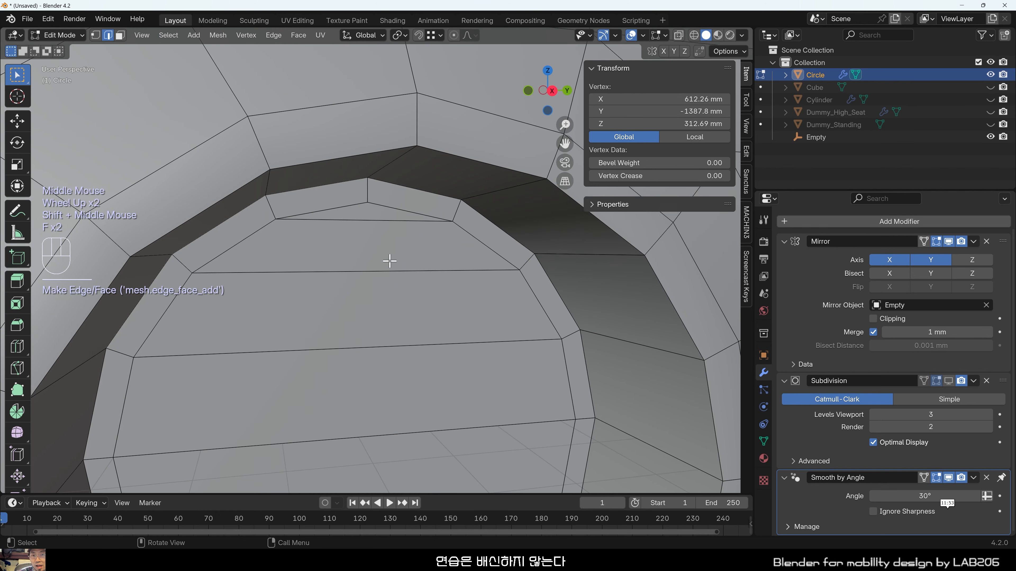
# Select the edge below the topmost triangular face and examine the strip layout in the wheel well.
pyautogui.scroll(1, 358, 216)
pyautogui.click(364, 205)
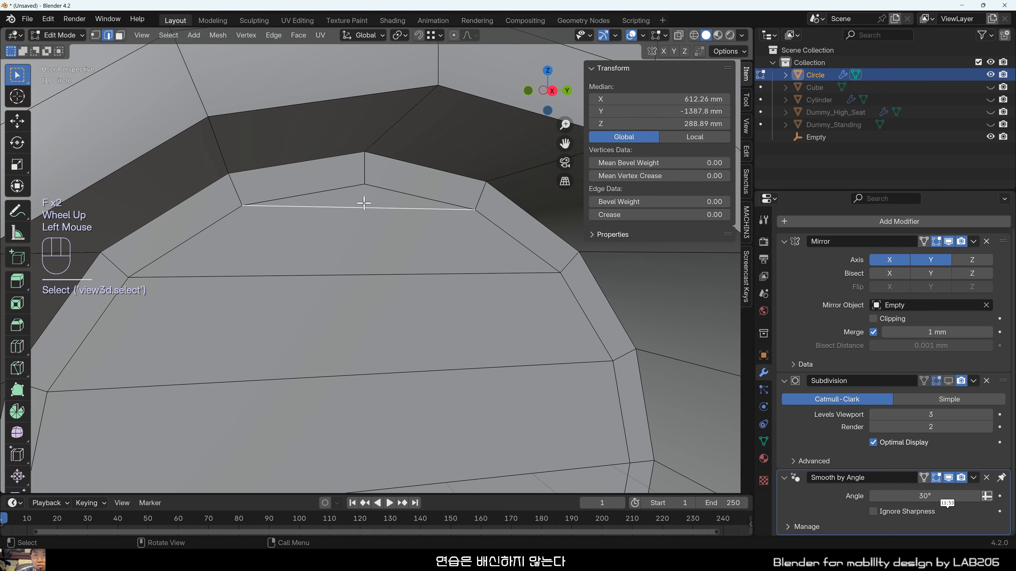
pyautogui.scroll(-1, 361, 232)
pyautogui.scroll(1, 362, 233)
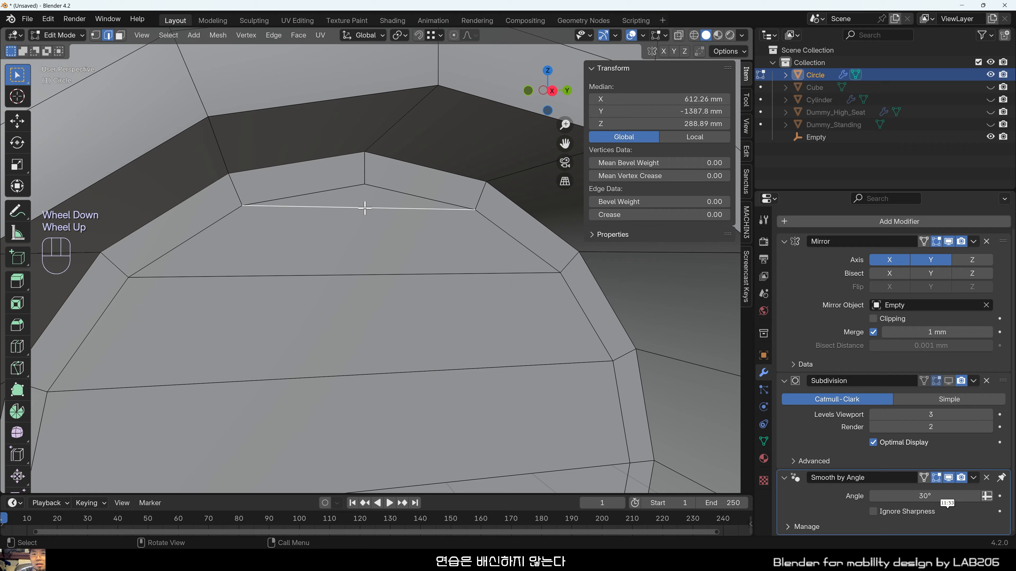
pyautogui.scroll(-4, 363, 211)
pyautogui.scroll(2, 368, 216)
pyautogui.moveTo(370, 223); pyautogui.dragTo(447, 366, button='middle')
pyautogui.moveTo(434, 331); pyautogui.dragTo(431, 310, button='middle')
pyautogui.scroll(-1, 430, 280)
pyautogui.scroll(3, 431, 282)
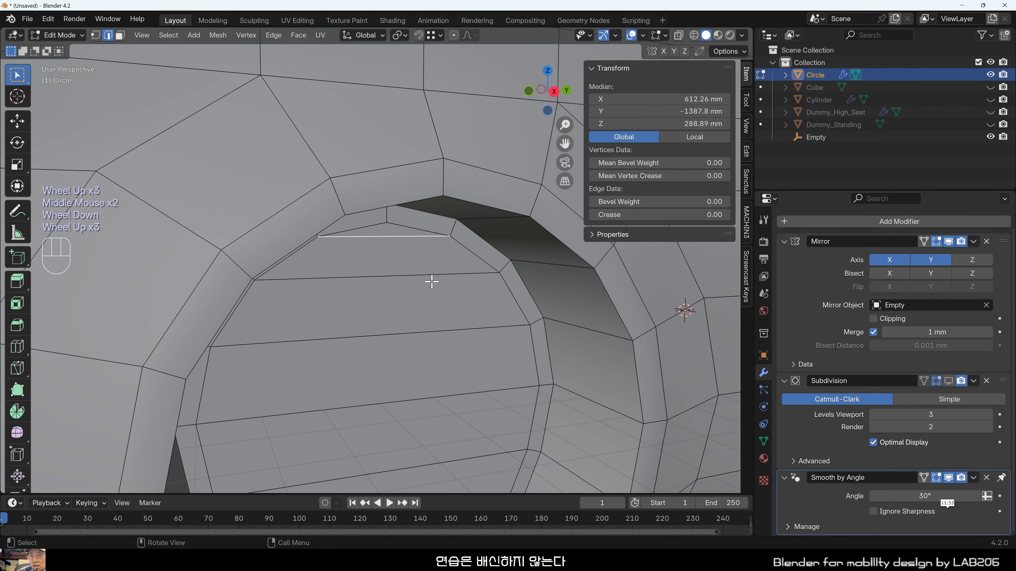
# Switch to Object Mode, turn the Subdivision modifier's viewport display back on and deselect the body.
pyautogui.scroll(-4, 432, 281)
pyautogui.press('Tab')
pyautogui.moveTo(451, 377); pyautogui.dragTo(444, 332, button='middle')
pyautogui.scroll(2, 442, 356)
pyautogui.keyDown('shift'); pyautogui.moveTo(444, 332); pyautogui.dragTo(326, 308, button='middle'); pyautogui.keyUp('shift')
pyautogui.scroll(-2, 326, 306)
pyautogui.moveTo(325, 306); pyautogui.dragTo(346, 320, button='middle')
pyautogui.scroll(1, 447, 349)
pyautogui.keyDown('shift'); pyautogui.moveTo(447, 349); pyautogui.dragTo(406, 367, button='middle'); pyautogui.keyUp('shift')
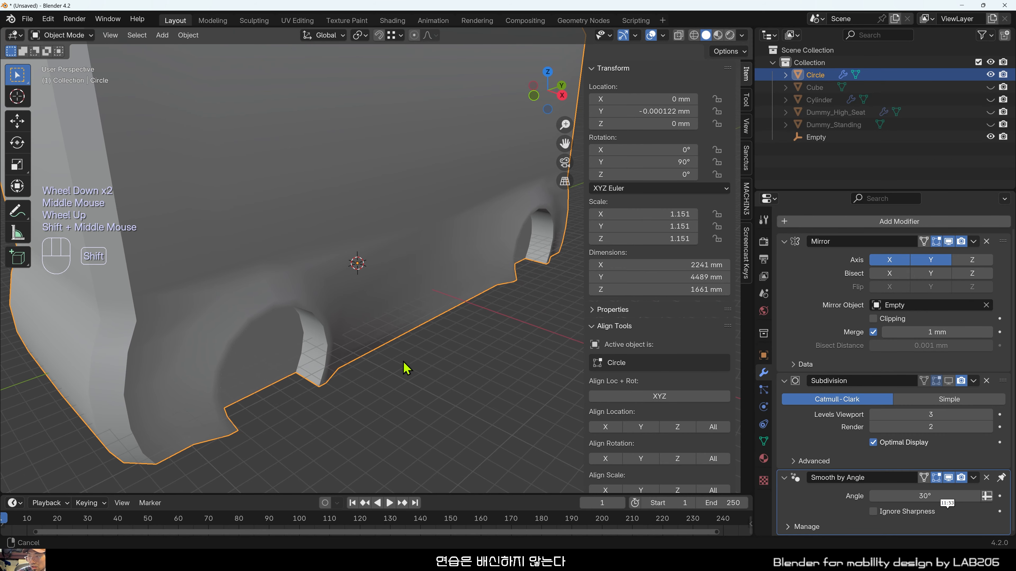
pyautogui.click(948, 383)
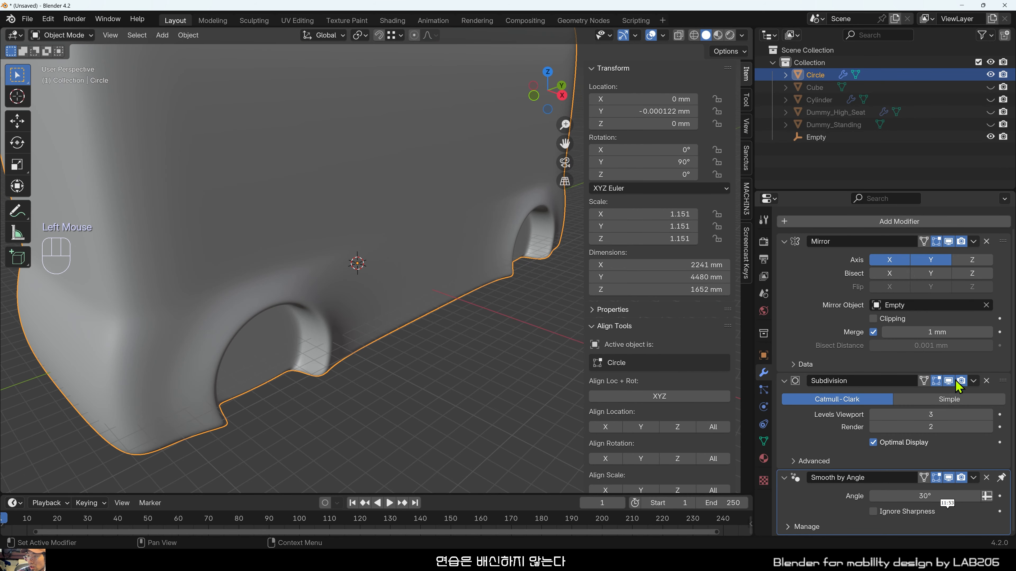
pyautogui.click(386, 429)
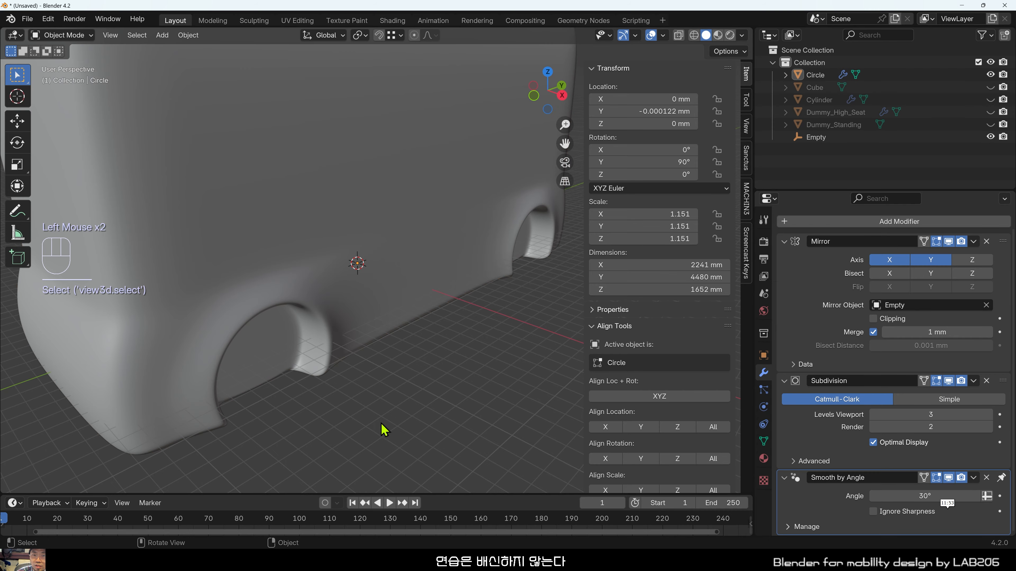
# Examine the subdivided wheel well from the side and from below, checking how the closed inner side and arch rim shade.
pyautogui.moveTo(382, 426); pyautogui.dragTo(394, 360, button='middle')
pyautogui.moveTo(331, 347); pyautogui.dragTo(301, 247, button='middle')
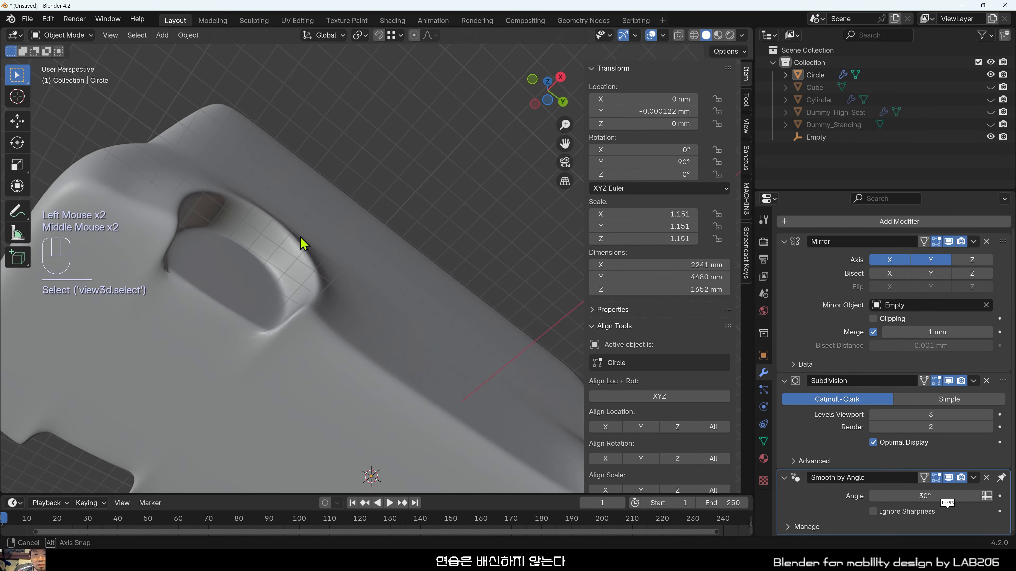
pyautogui.scroll(3, 268, 379)
pyautogui.keyDown('shift'); pyautogui.moveTo(267, 378); pyautogui.dragTo(356, 424, button='middle'); pyautogui.keyUp('shift')
pyautogui.scroll(-3, 367, 322)
pyautogui.scroll(-2, 337, 411)
pyautogui.scroll(1, 377, 401)
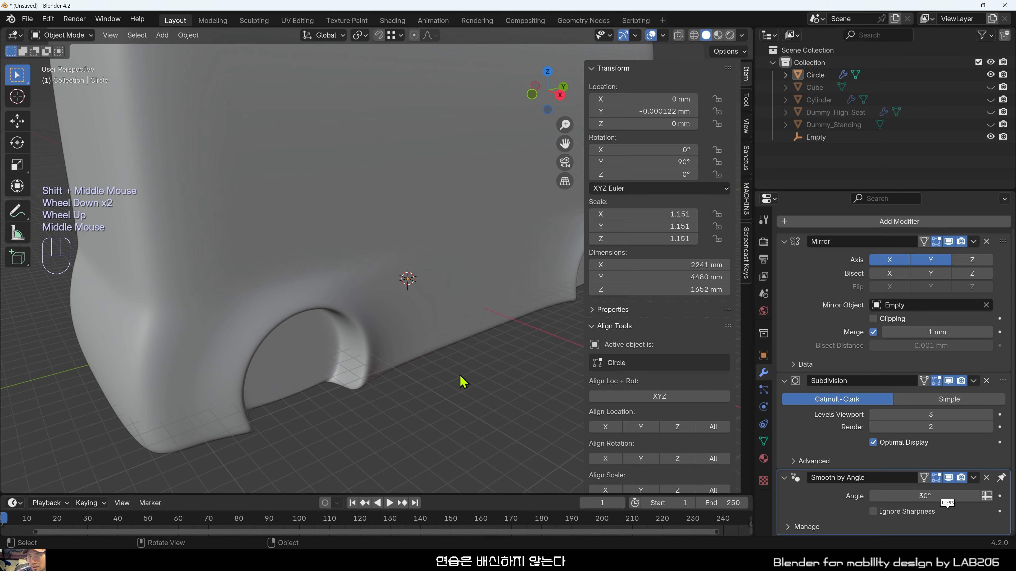
pyautogui.moveTo(460, 378)
pyautogui.mouseDown(button='middle')
pyautogui.moveTo(477, 345)
pyautogui.moveTo(438, 274)
pyautogui.moveTo(380, 340)
pyautogui.moveTo(454, 370)
pyautogui.mouseUp(button='middle')
pyautogui.scroll(-1, 454, 369)
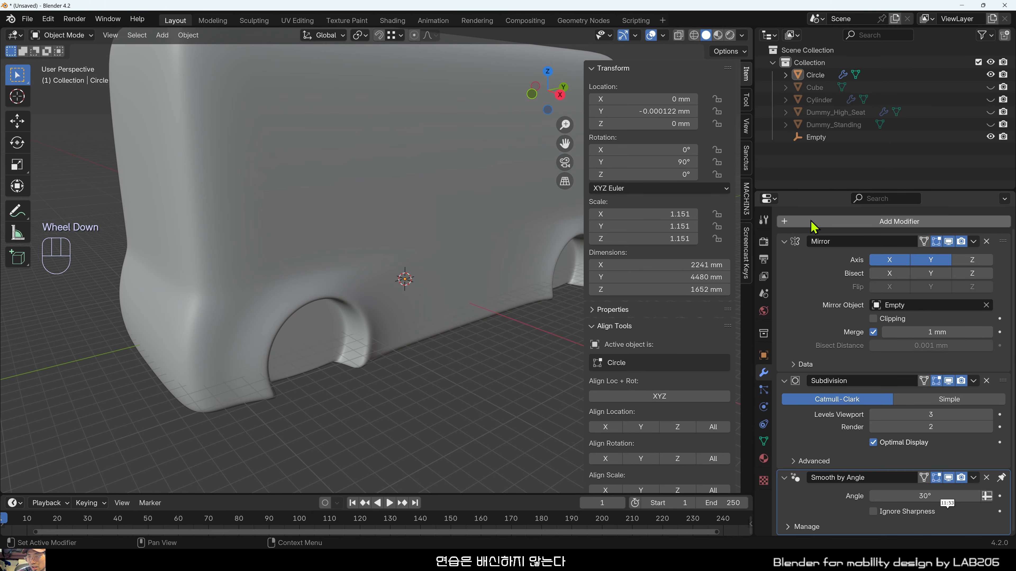
# Collapse the Mirror and Subdivision modifier settings and examine the smoothed wheel arch up close.
pyautogui.click(784, 242)
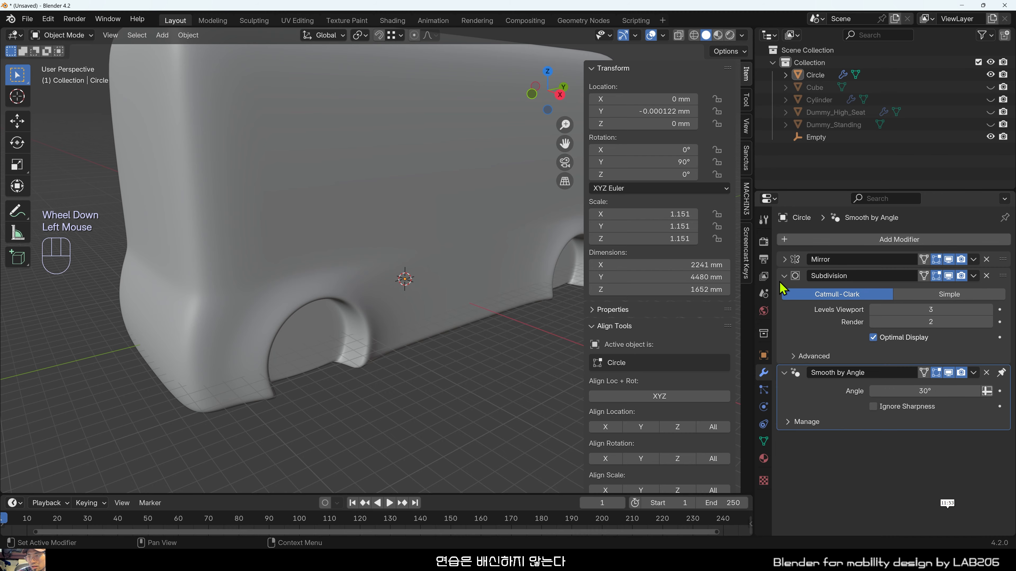
pyautogui.click(783, 276)
pyautogui.moveTo(522, 347); pyautogui.dragTo(508, 316, button='middle')
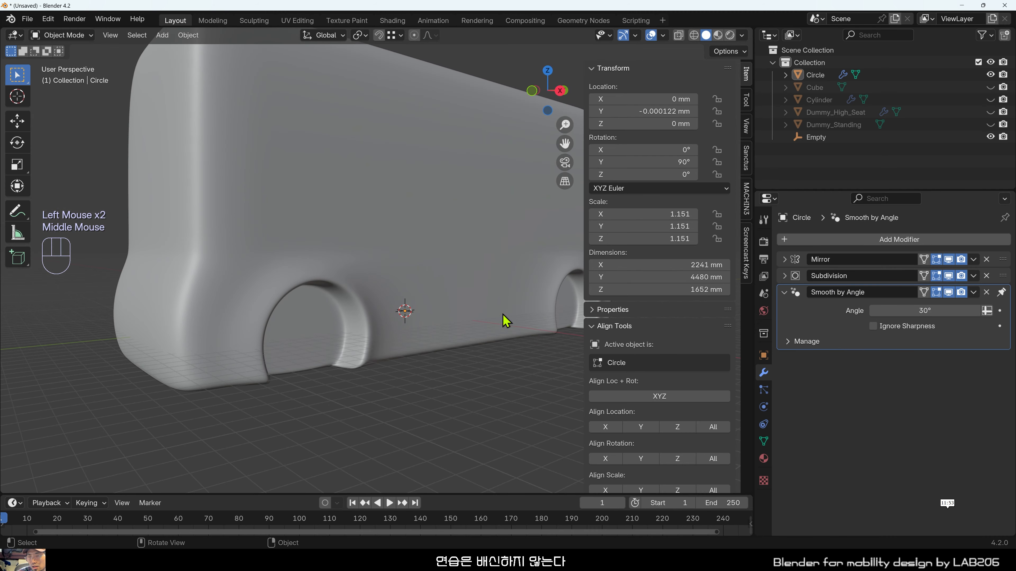
pyautogui.scroll(2, 335, 368)
pyautogui.moveTo(335, 368); pyautogui.dragTo(354, 352, button='middle')
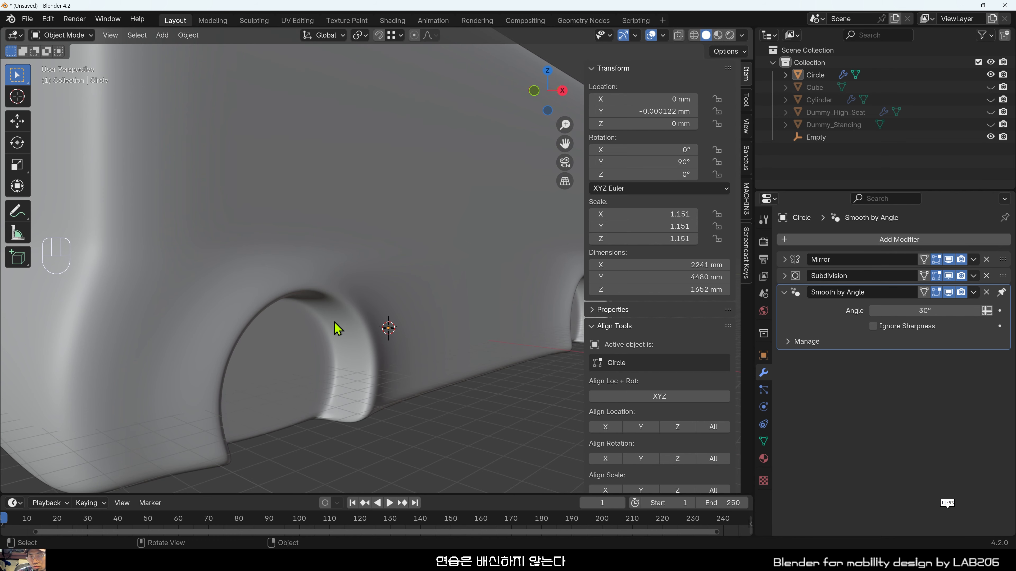
pyautogui.scroll(-1, 355, 335)
pyautogui.scroll(1, 355, 341)
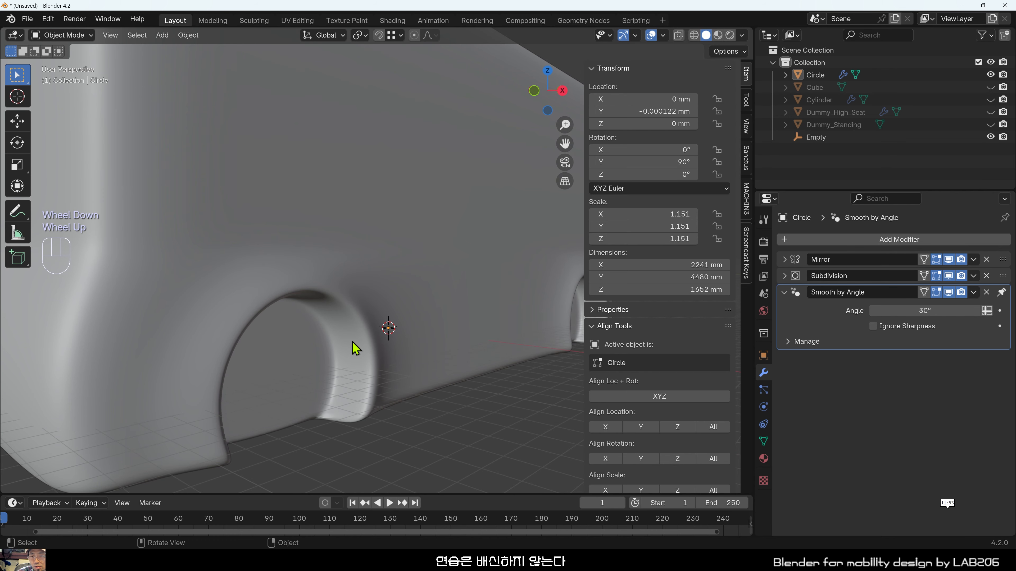
pyautogui.moveTo(354, 346); pyautogui.dragTo(390, 356, button='middle')
# Select the vehicle body and switch to Edit Mode with the wheel arch in close view.
pyautogui.click(425, 337)
pyautogui.press('Tab')
pyautogui.scroll(4, 325, 386)
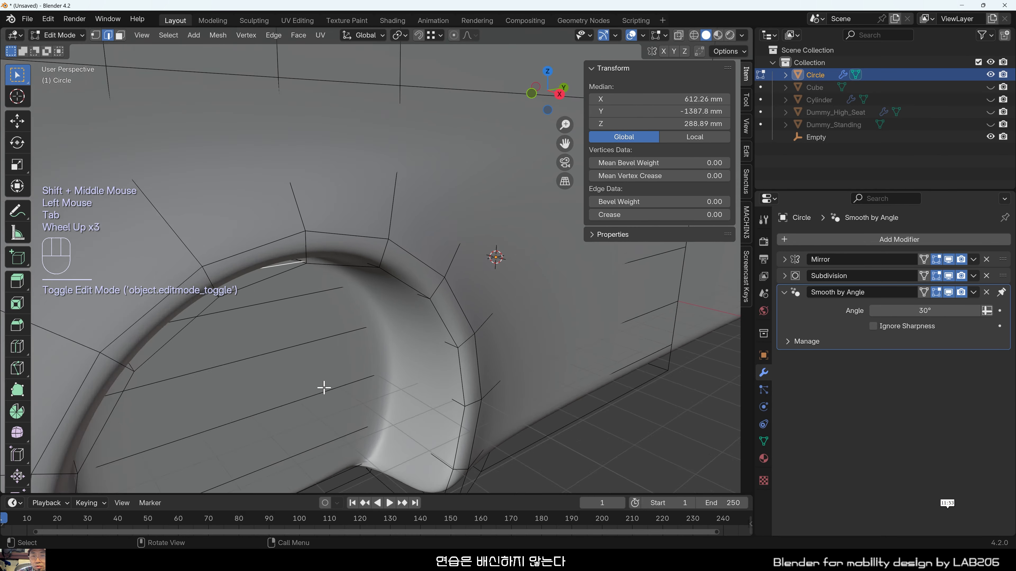
pyautogui.keyDown('shift'); pyautogui.moveTo(324, 386); pyautogui.dragTo(336, 136, button='middle'); pyautogui.keyUp('shift')
pyautogui.scroll(-1, 375, 337)
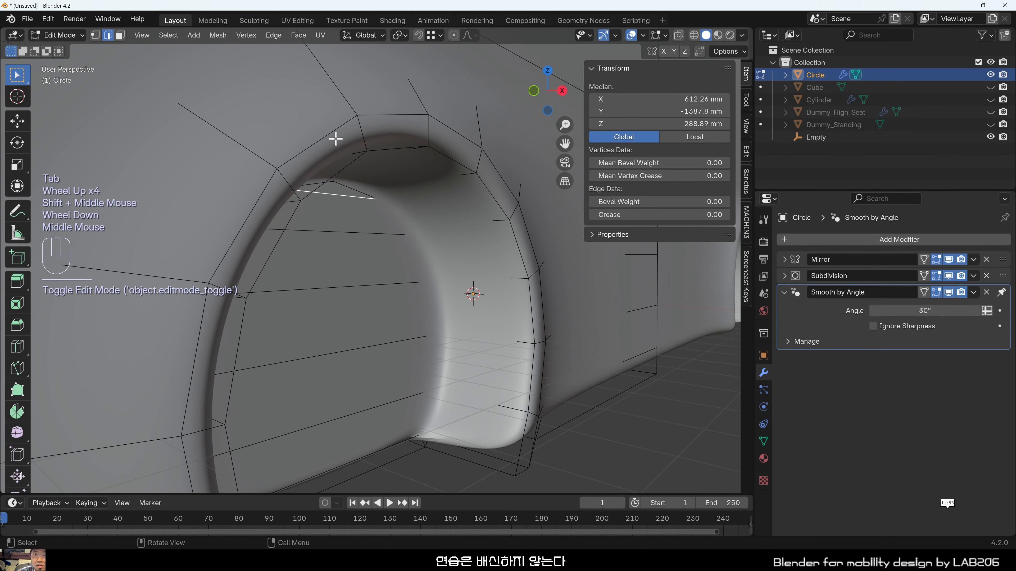
pyautogui.click(334, 136)
pyautogui.keyDown('alt'); pyautogui.click(332, 136); pyautogui.keyUp('alt')
pyautogui.keyDown('shift'); pyautogui.moveTo(343, 209); pyautogui.dragTo(427, 379, button='middle'); pyautogui.keyUp('shift')
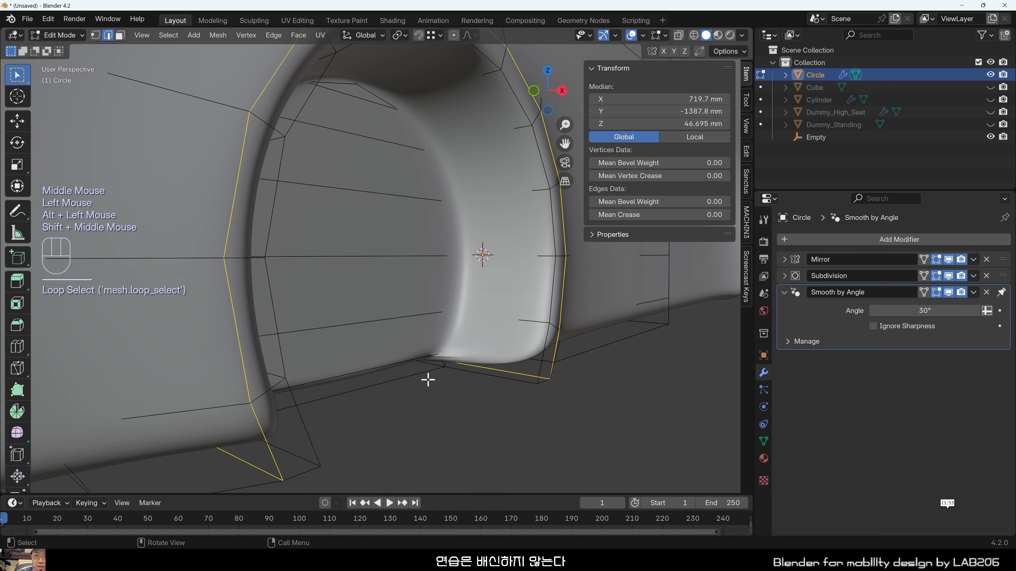
pyautogui.keyDown('shift'); pyautogui.click(494, 373); pyautogui.keyUp('shift')
pyautogui.click(433, 425)
pyautogui.scroll(-2, 467, 391)
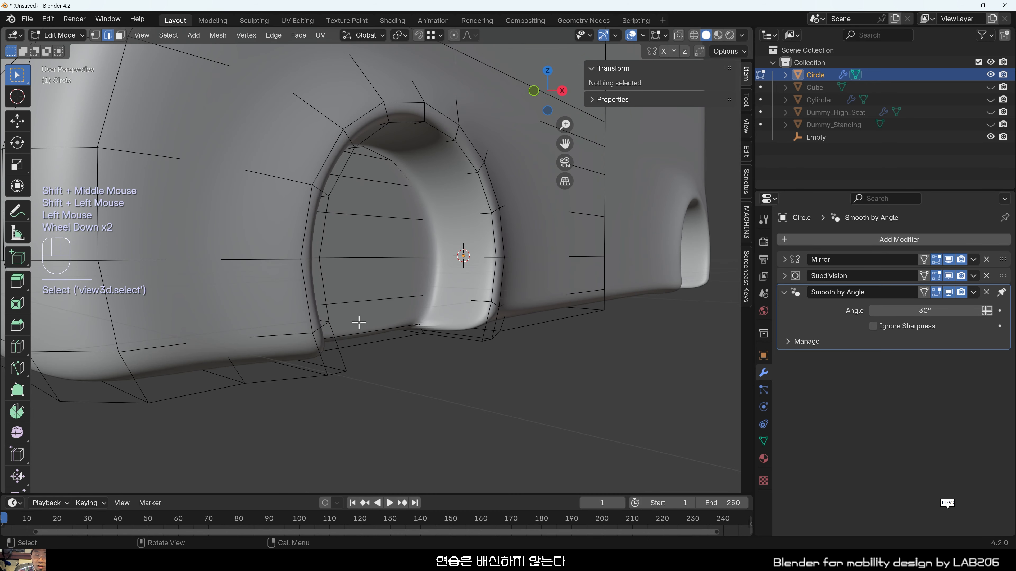
pyautogui.click(314, 319)
pyautogui.moveTo(427, 181); pyautogui.dragTo(381, 249, button='middle')
pyautogui.keyDown('ctrl'); pyautogui.click(495, 318); pyautogui.keyUp('ctrl')
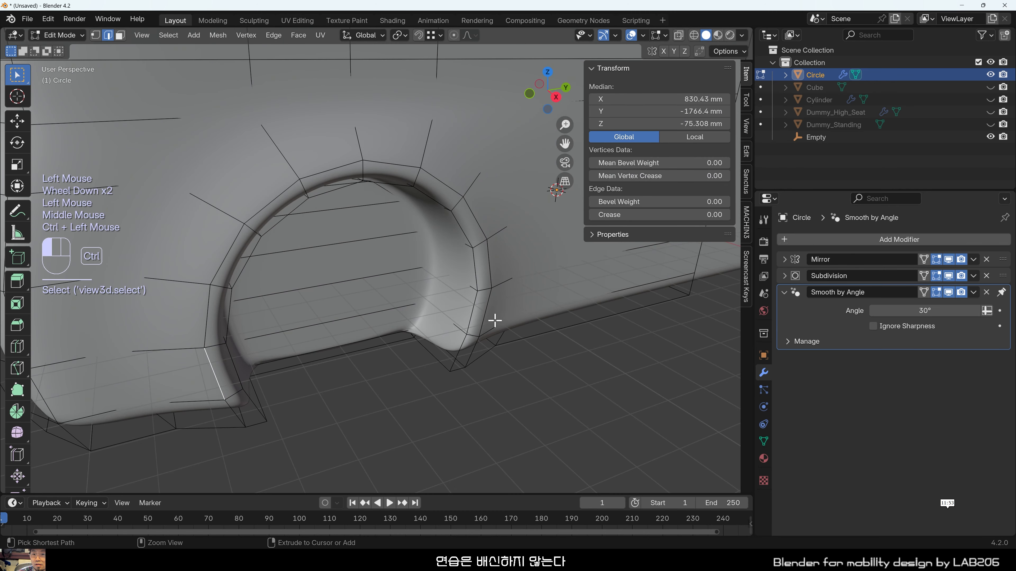
pyautogui.keyDown('ctrl'); pyautogui.click(485, 318); pyautogui.keyUp('ctrl')
# Select the wheel arch's outer edge path from one lower end over the top to the other lower end.
pyautogui.click(484, 319)
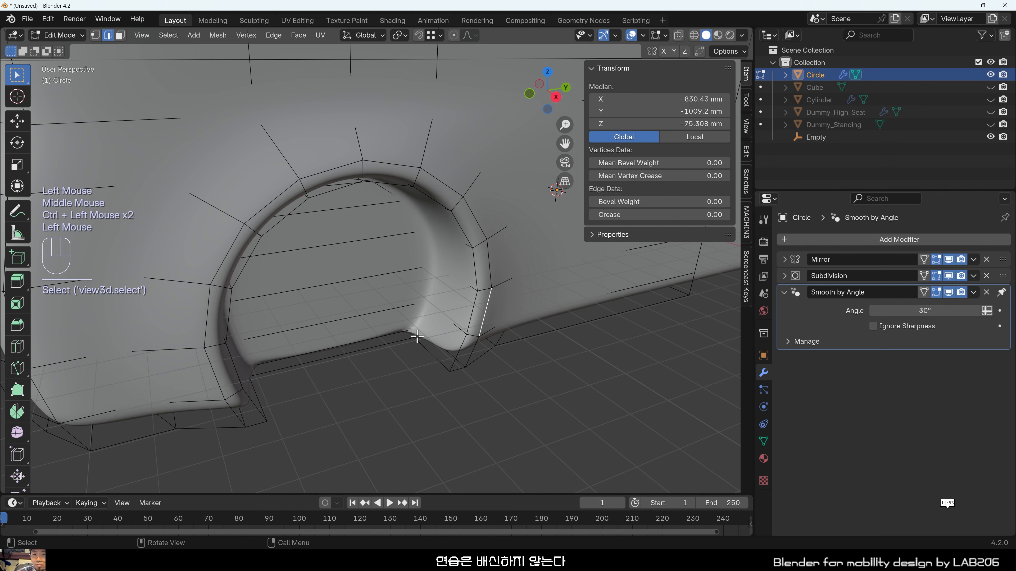
pyautogui.keyDown('ctrl'); pyautogui.click(215, 378); pyautogui.keyUp('ctrl')
pyautogui.scroll(1, 191, 308)
pyautogui.moveTo(191, 309); pyautogui.dragTo(332, 323, button='middle')
pyautogui.scroll(1, 256, 272)
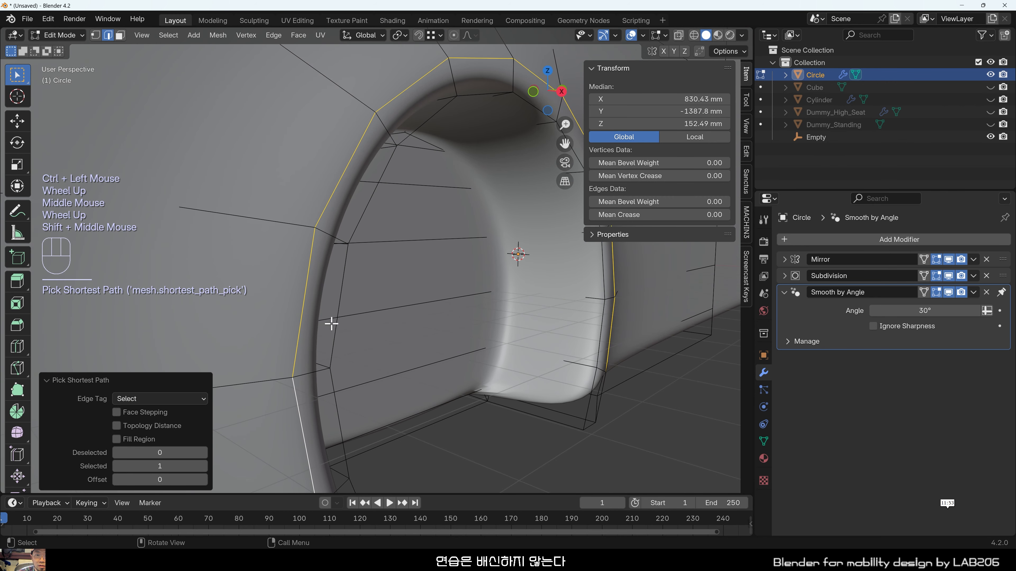
# Bevel the selected outer arch edges narrowly with a single segment and clear their selection.
pyautogui.hotkey('ctrl', 'b')
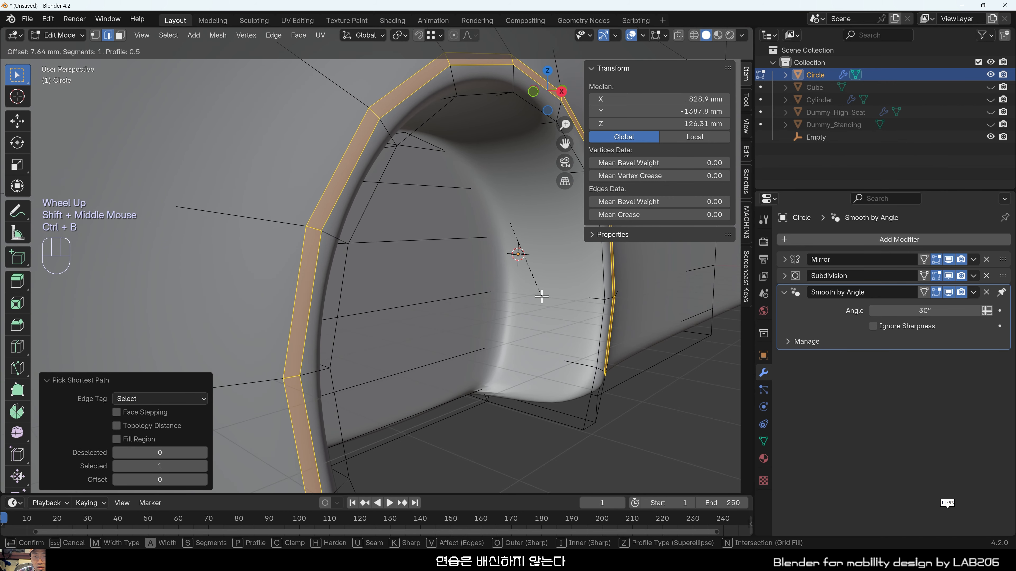
pyautogui.scroll(2, 538, 297)
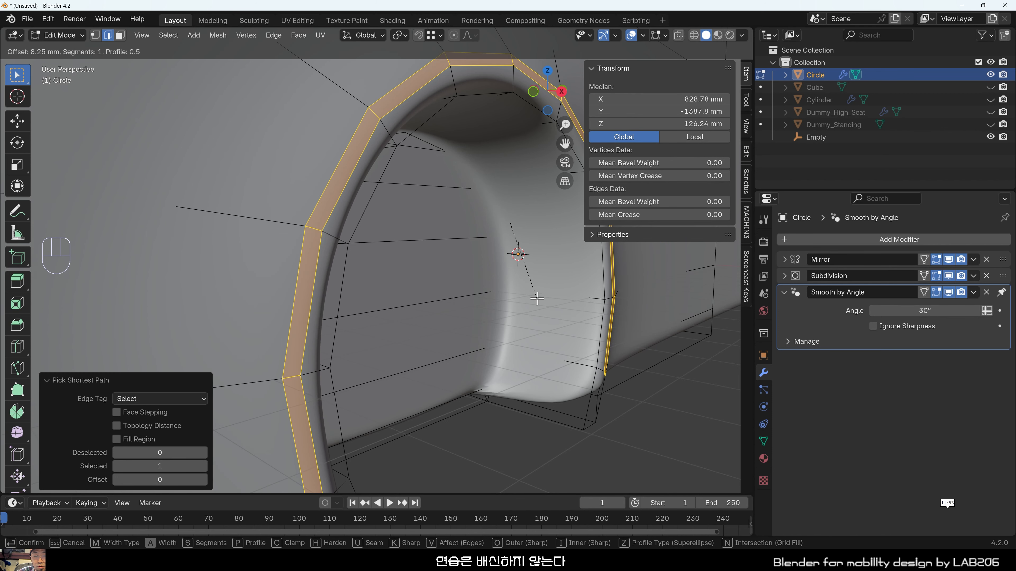
pyautogui.scroll(-2, 537, 298)
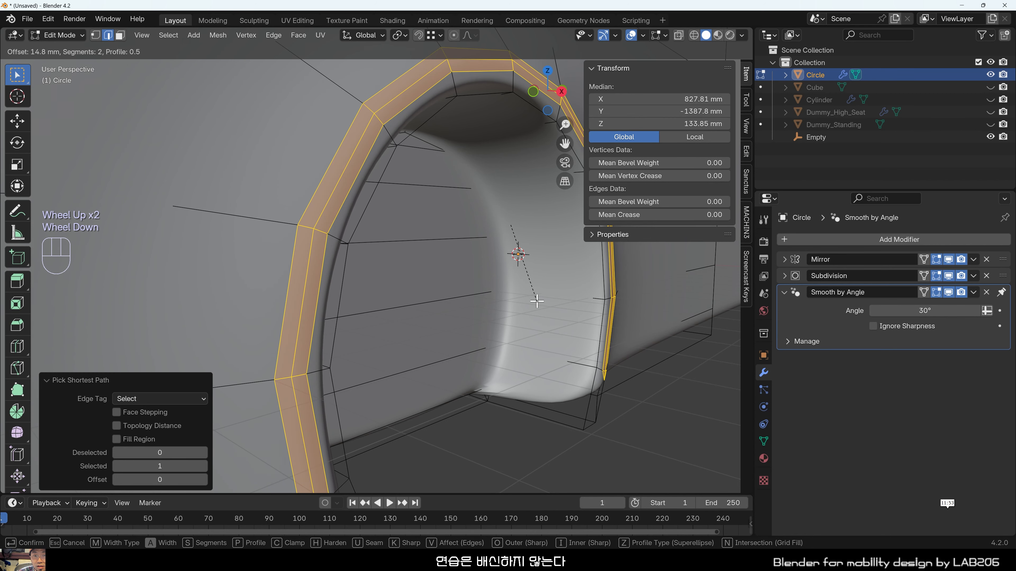
pyautogui.click(512, 301)
pyautogui.click(546, 420)
pyautogui.moveTo(547, 419); pyautogui.dragTo(497, 420, button='middle')
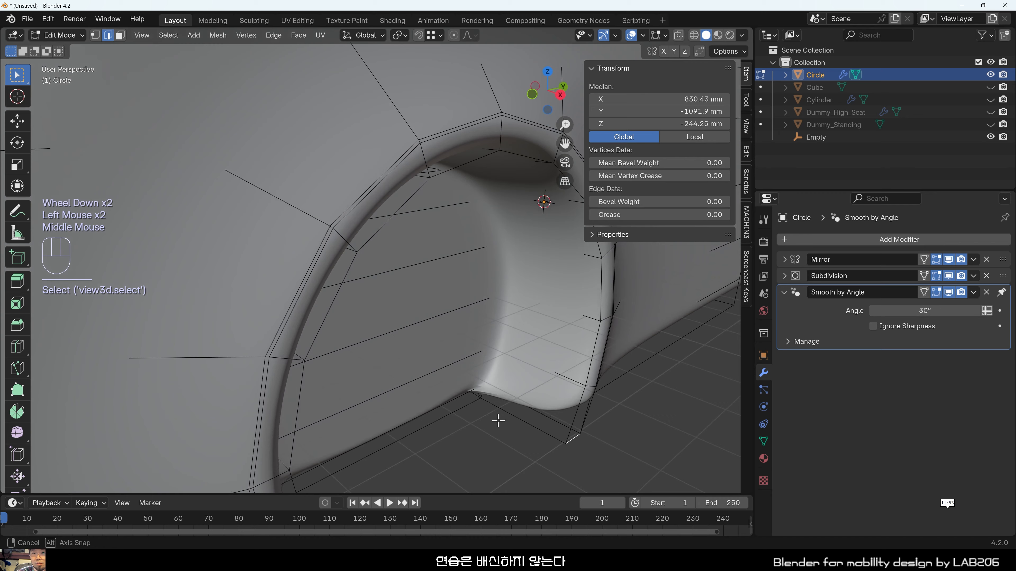
# Undo the doubling of the edge loop around the wheel arch's outer rim.
pyautogui.press('Tab')
pyautogui.moveTo(418, 364); pyautogui.dragTo(410, 288, button='middle')
pyautogui.scroll(1, 243, 338)
pyautogui.moveTo(372, 245); pyautogui.dragTo(367, 230, button='middle')
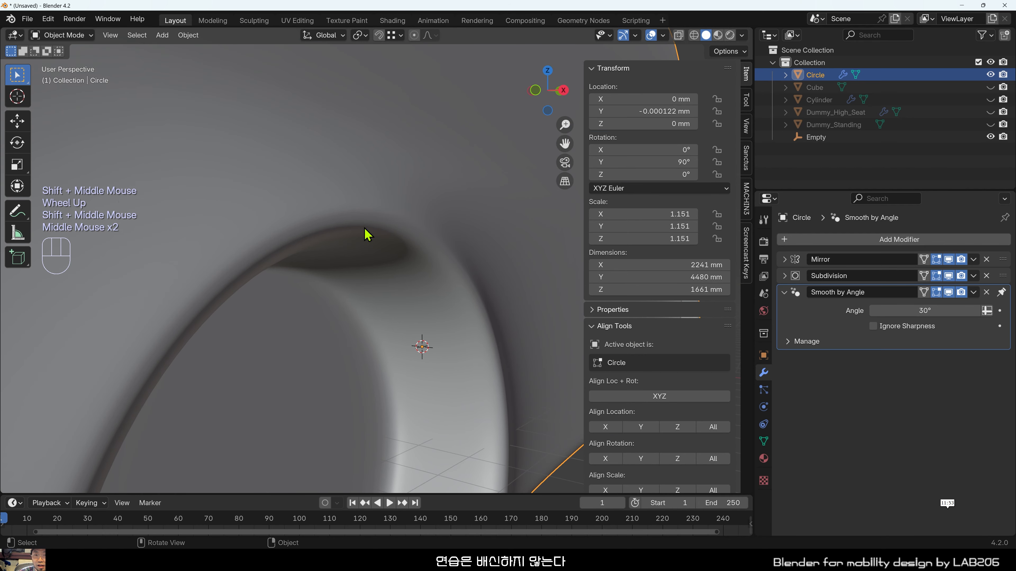
pyautogui.hotkey('ctrl', 'z')
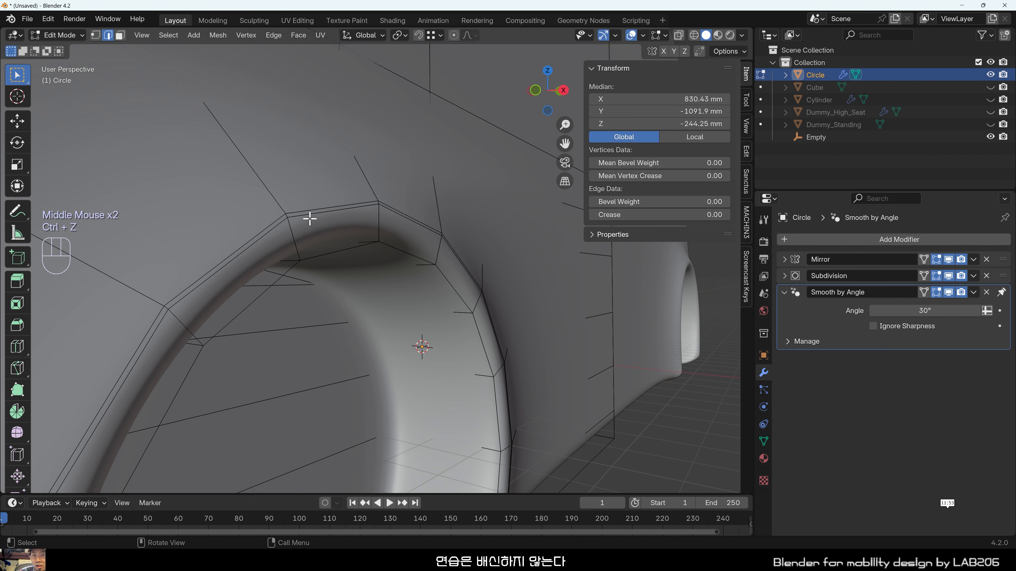
pyautogui.scroll(1, 309, 216)
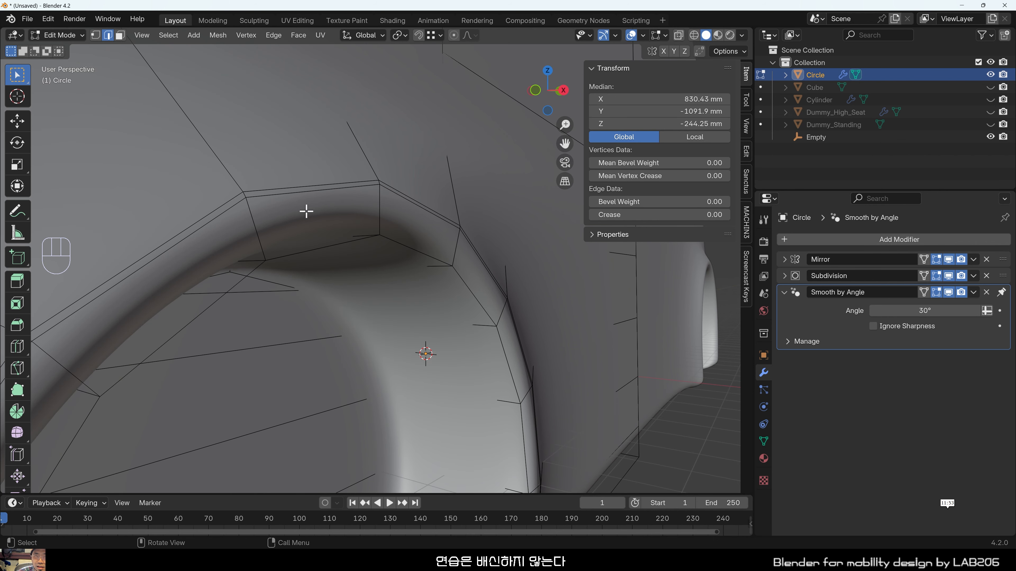
pyautogui.hotkey('ctrl', 'z')
pyautogui.hotkey('ctrl', 'z')
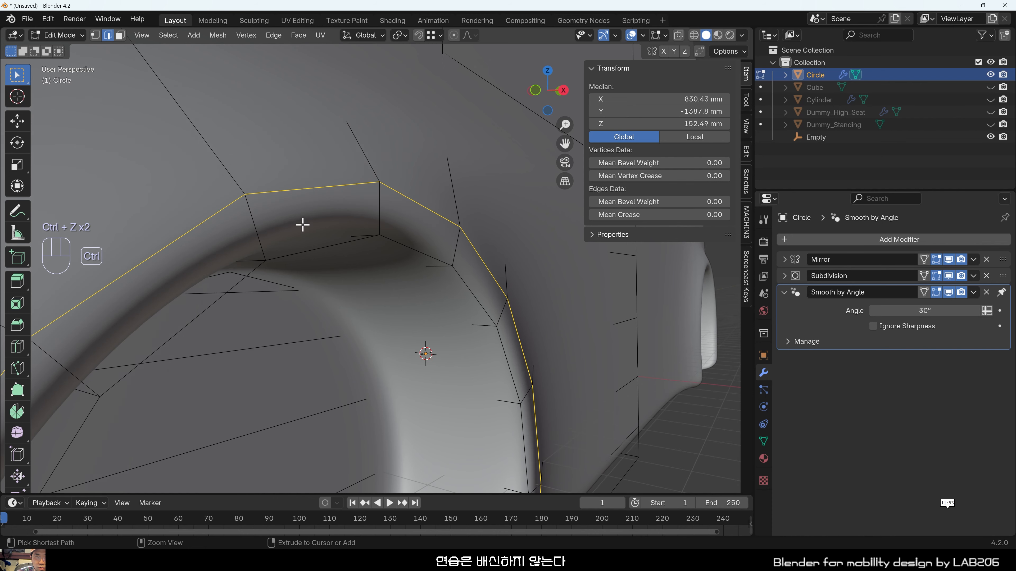
pyautogui.scroll(-3, 300, 228)
pyautogui.scroll(3, 291, 244)
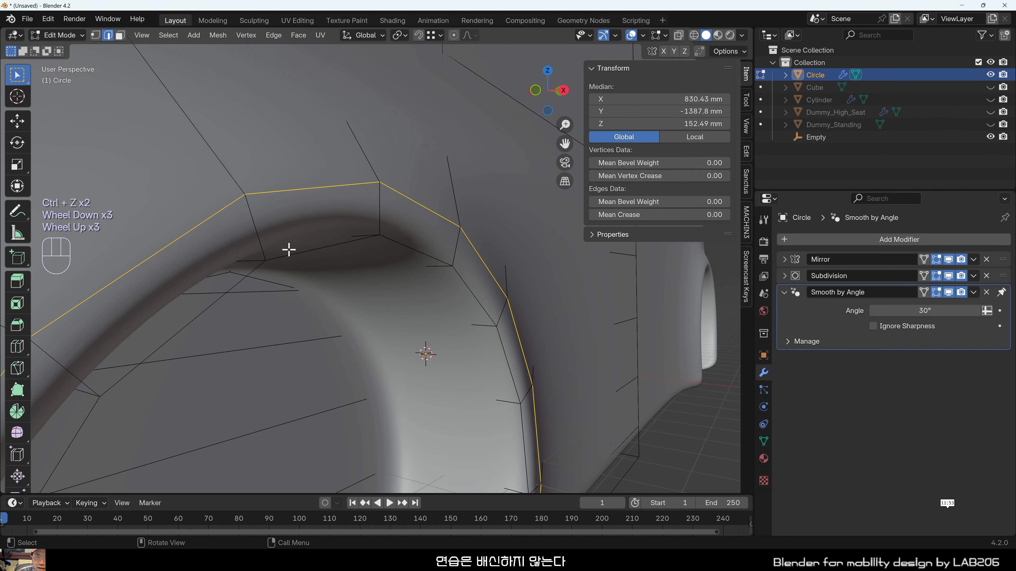
pyautogui.scroll(-3, 286, 253)
pyautogui.scroll(3, 301, 262)
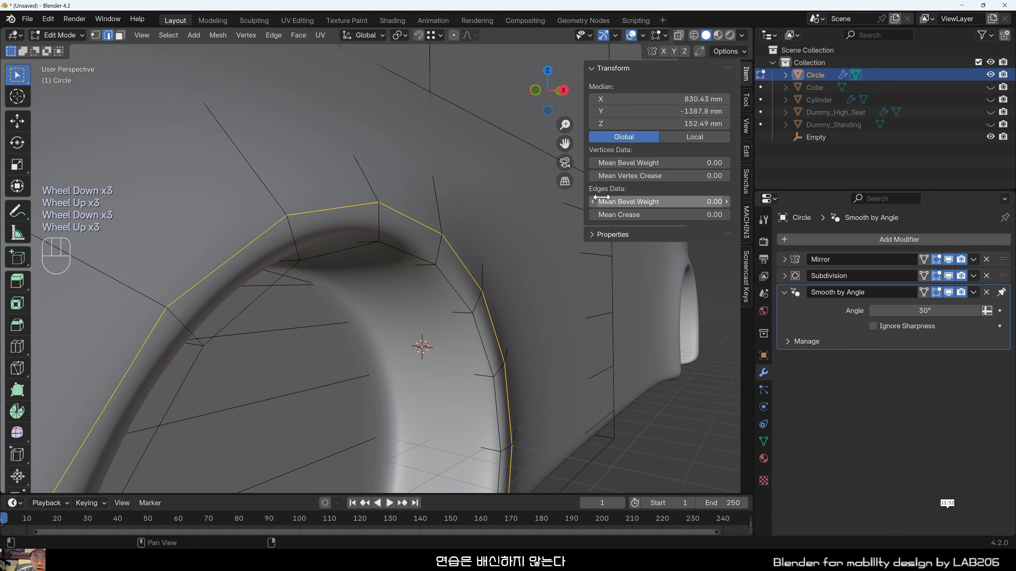
pyautogui.click(748, 75)
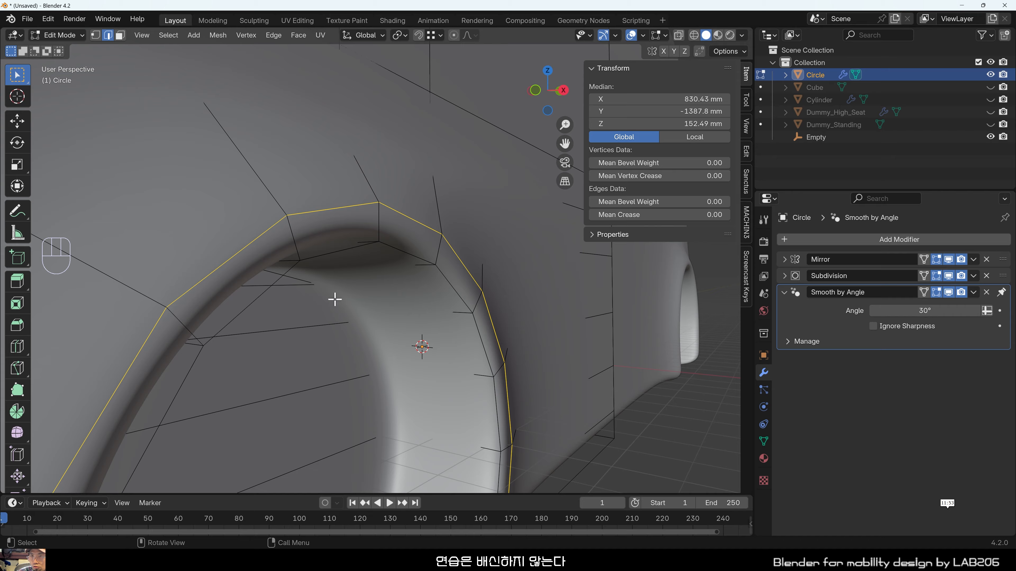
# Select the connected bottom edges of the body side beside the wheel arch and across the arch opening.
pyautogui.scroll(-3, 335, 297)
pyautogui.scroll(1, 345, 281)
pyautogui.moveTo(345, 282); pyautogui.dragTo(420, 363, button='middle')
pyautogui.click(596, 436)
pyautogui.scroll(-2, 478, 380)
pyautogui.moveTo(479, 380); pyautogui.dragTo(407, 297, button='middle')
pyautogui.scroll(1, 450, 339)
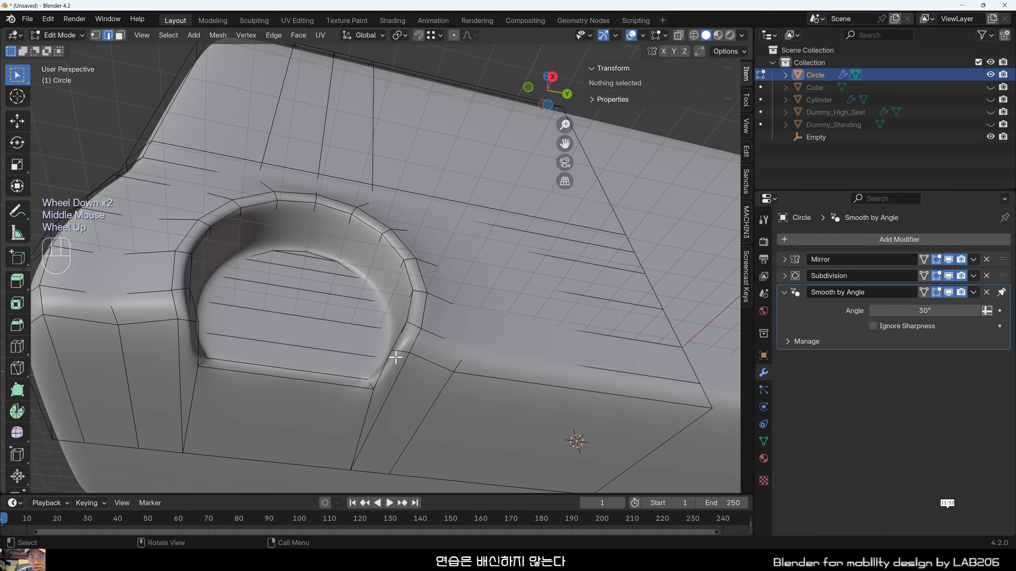
pyautogui.keyDown('shift'); pyautogui.moveTo(451, 373); pyautogui.dragTo(387, 319, button='middle'); pyautogui.keyUp('shift')
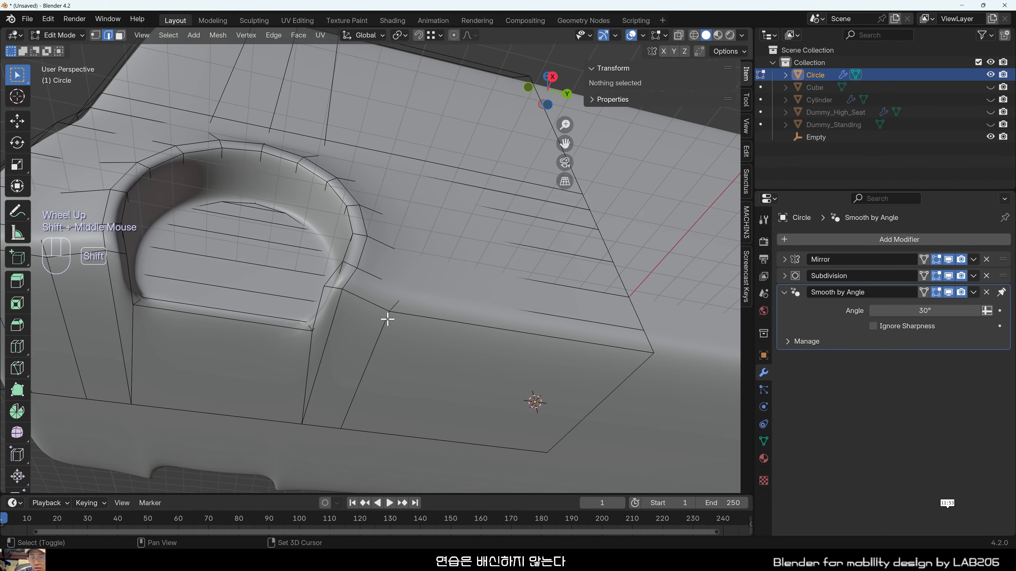
pyautogui.click(459, 326)
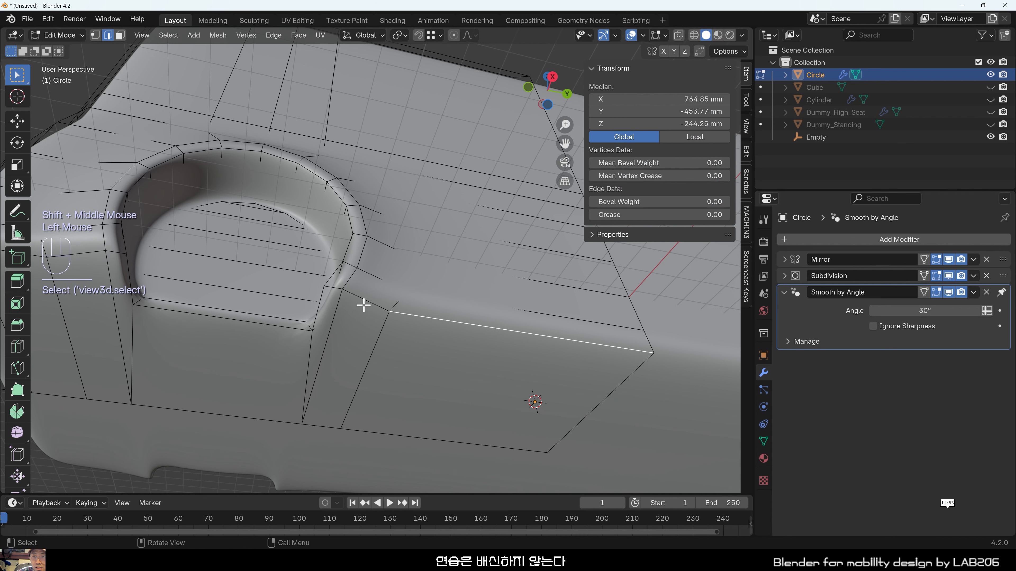
pyautogui.keyDown('shift'); pyautogui.click(340, 295); pyautogui.keyUp('shift')
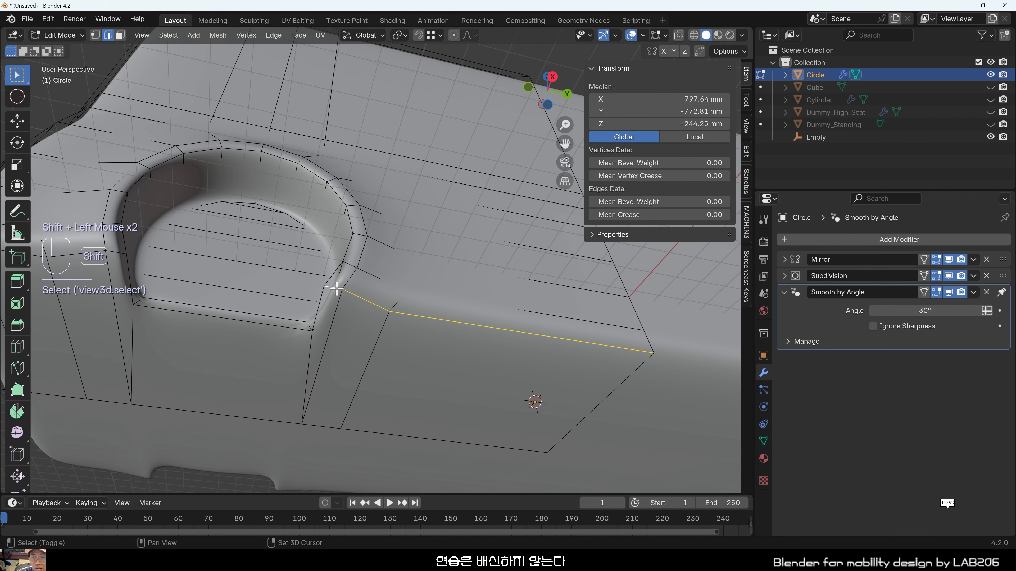
pyautogui.moveTo(298, 327); pyautogui.dragTo(349, 335, button='middle')
pyautogui.scroll(2, 344, 313)
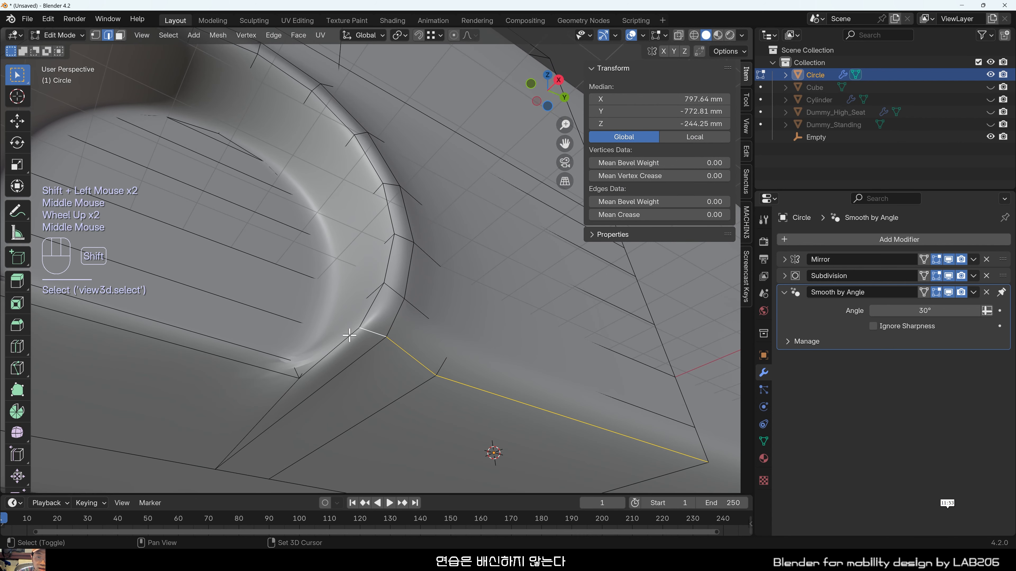
pyautogui.keyDown('shift'); pyautogui.click(349, 336); pyautogui.keyUp('shift')
pyautogui.keyDown('shift'); pyautogui.click(277, 366); pyautogui.keyUp('shift')
pyautogui.keyDown('shift'); pyautogui.scroll(-1, 276, 364); pyautogui.keyUp('shift')
pyautogui.keyDown('shift'); pyautogui.moveTo(276, 364); pyautogui.dragTo(318, 292, button='middle'); pyautogui.keyUp('shift')
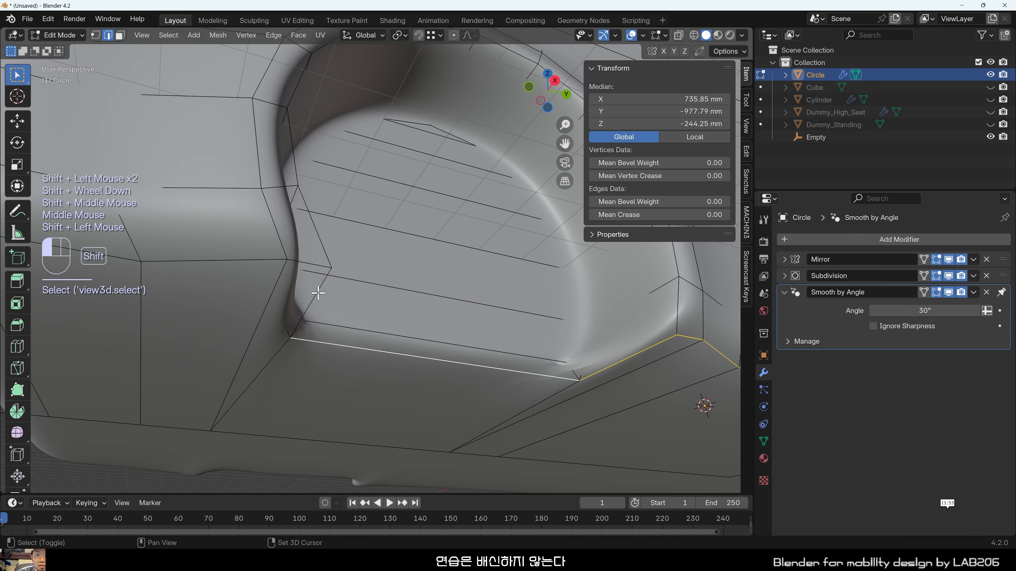
# Extend the bottom edge selection past the arch and around the body's corner, and set its Mean Crease to 1.00.
pyautogui.keyDown('shift'); pyautogui.click(319, 294); pyautogui.keyUp('shift')
pyautogui.keyDown('shift'); pyautogui.moveTo(256, 261); pyautogui.dragTo(376, 288, button='middle'); pyautogui.keyUp('shift')
pyautogui.keyDown('shift'); pyautogui.click(377, 288); pyautogui.keyUp('shift')
pyautogui.keyDown('shift'); pyautogui.click(268, 299); pyautogui.keyUp('shift')
pyautogui.keyDown('shift'); pyautogui.click(225, 339); pyautogui.keyUp('shift')
pyautogui.scroll(-1, 311, 370)
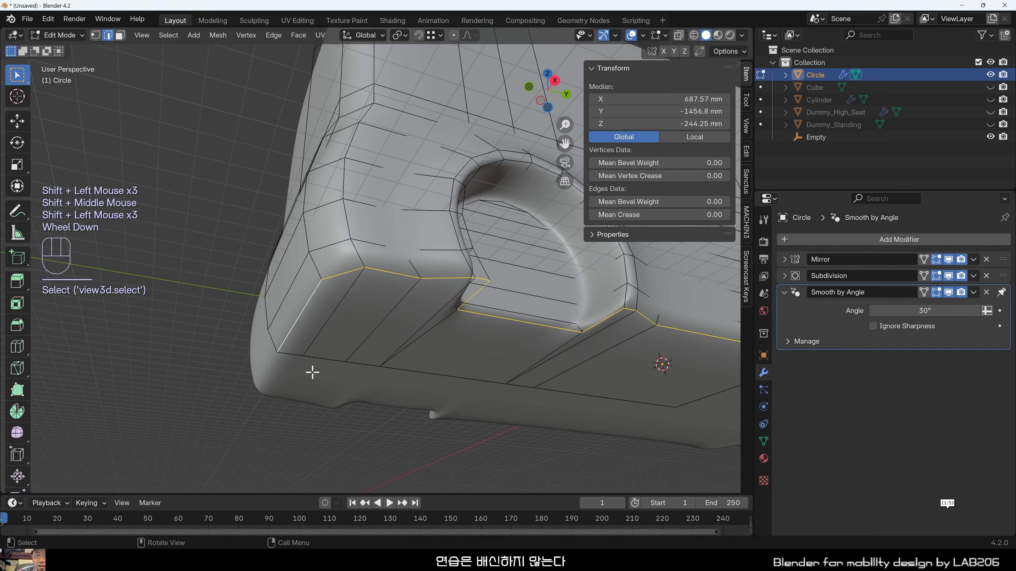
pyautogui.moveTo(311, 370); pyautogui.dragTo(291, 299, button='middle')
pyautogui.scroll(-1, 311, 370)
pyautogui.scroll(1, 412, 316)
pyautogui.moveTo(411, 316); pyautogui.dragTo(483, 311, button='middle')
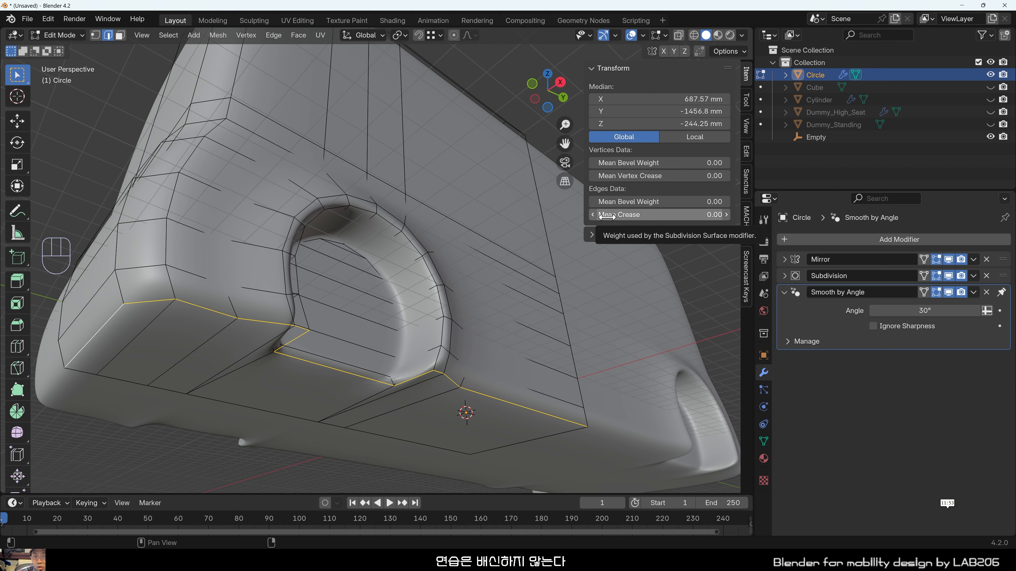
pyautogui.moveTo(606, 217); pyautogui.dragTo(656, 217)
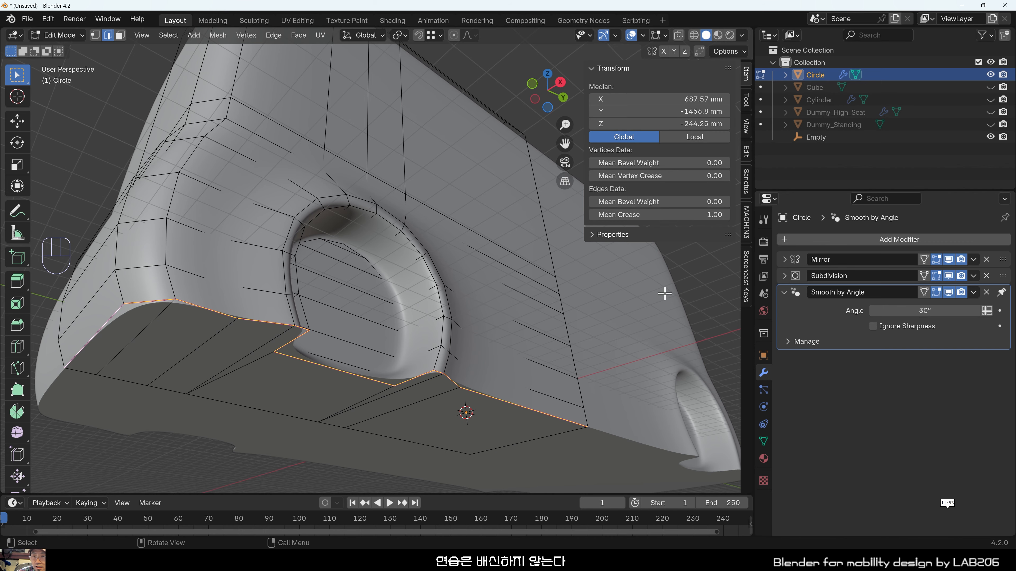
pyautogui.click(704, 287)
# Examine the creased bottom edges around the wheel arch from below and from the side.
pyautogui.scroll(1, 274, 349)
pyautogui.keyDown('shift'); pyautogui.moveTo(199, 356); pyautogui.dragTo(310, 323, button='middle'); pyautogui.keyUp('shift')
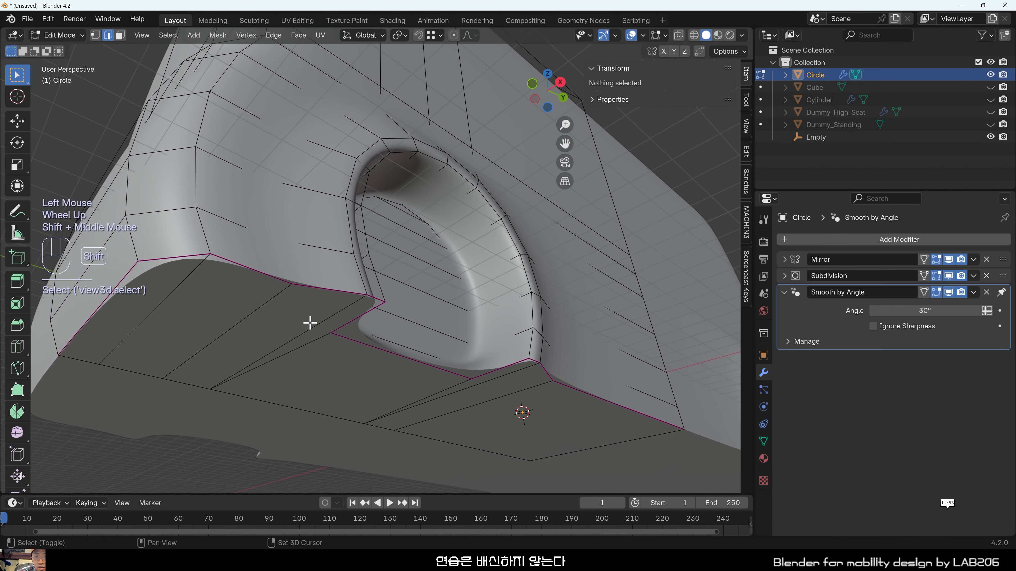
pyautogui.moveTo(364, 303); pyautogui.dragTo(436, 362, button='middle')
pyautogui.scroll(2, 415, 328)
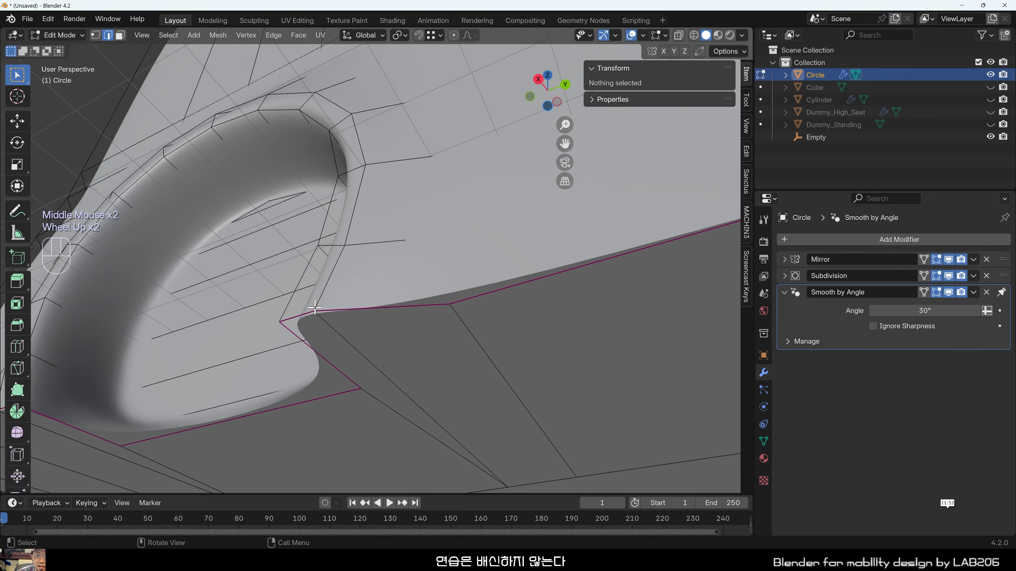
pyautogui.moveTo(327, 280); pyautogui.dragTo(353, 309, button='middle')
pyautogui.scroll(-2, 383, 298)
pyautogui.moveTo(490, 273); pyautogui.dragTo(529, 328, button='middle')
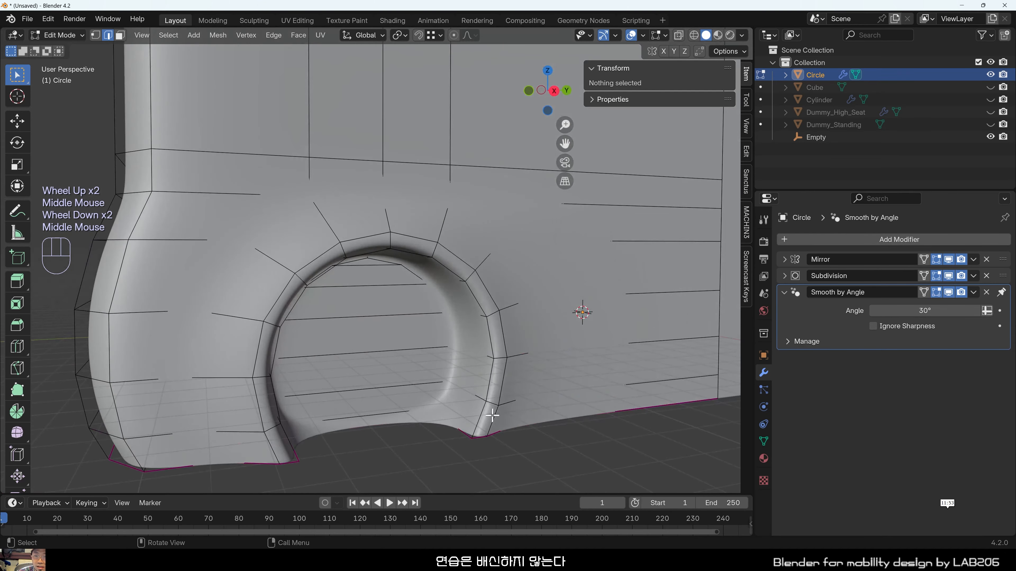
# Select the wheel arch's inner rim edge loop and set its Mean Crease to 1.00.
pyautogui.scroll(1, 492, 415)
pyautogui.keyDown('shift'); pyautogui.moveTo(492, 415); pyautogui.dragTo(516, 367, button='middle'); pyautogui.keyUp('shift')
pyautogui.moveTo(519, 360); pyautogui.dragTo(517, 387, button='middle')
pyautogui.moveTo(547, 337); pyautogui.dragTo(496, 324, button='middle')
pyautogui.click(546, 340)
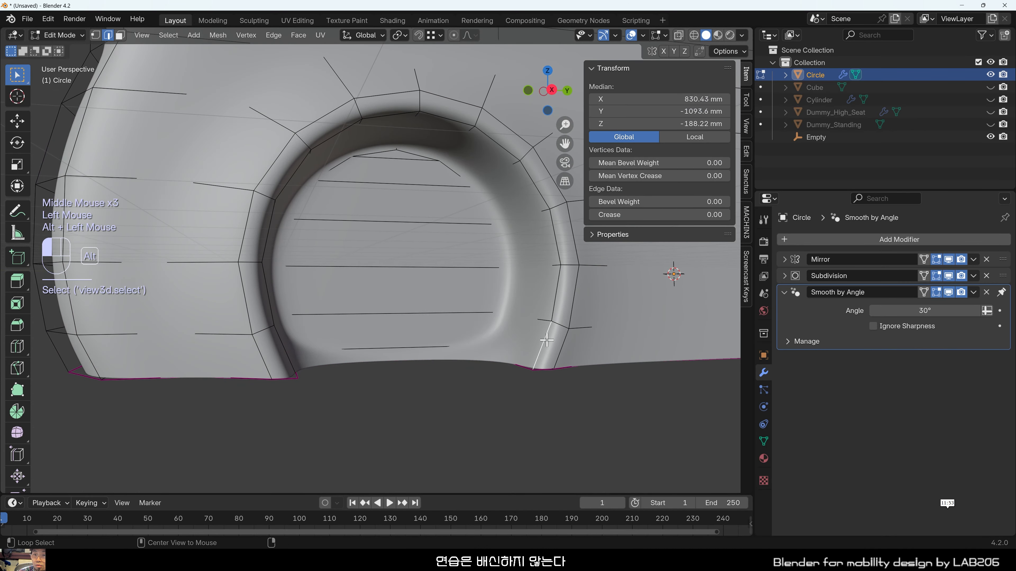
pyautogui.keyDown('alt'); pyautogui.click(524, 351); pyautogui.keyUp('alt')
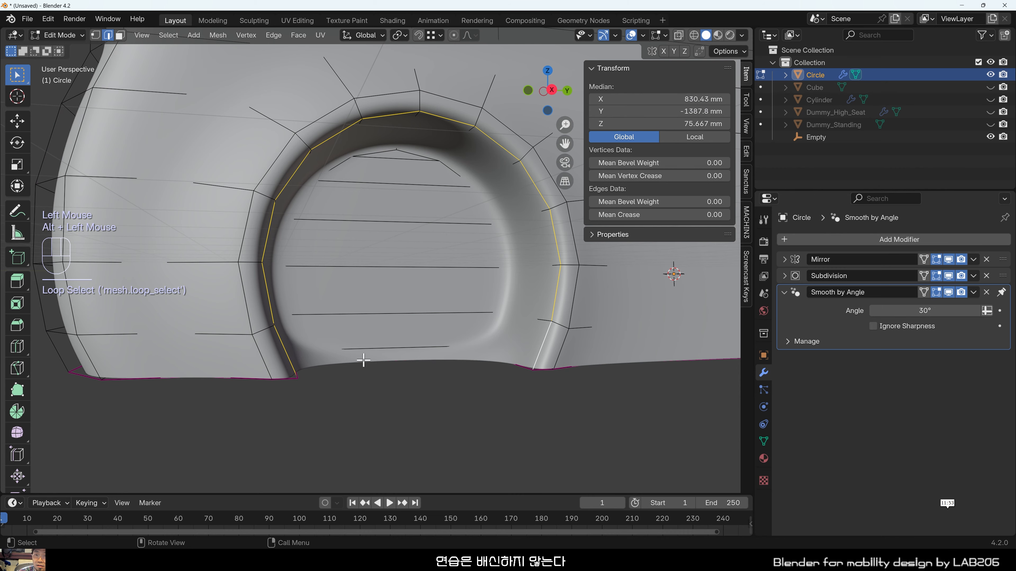
pyautogui.moveTo(641, 214); pyautogui.dragTo(680, 214)
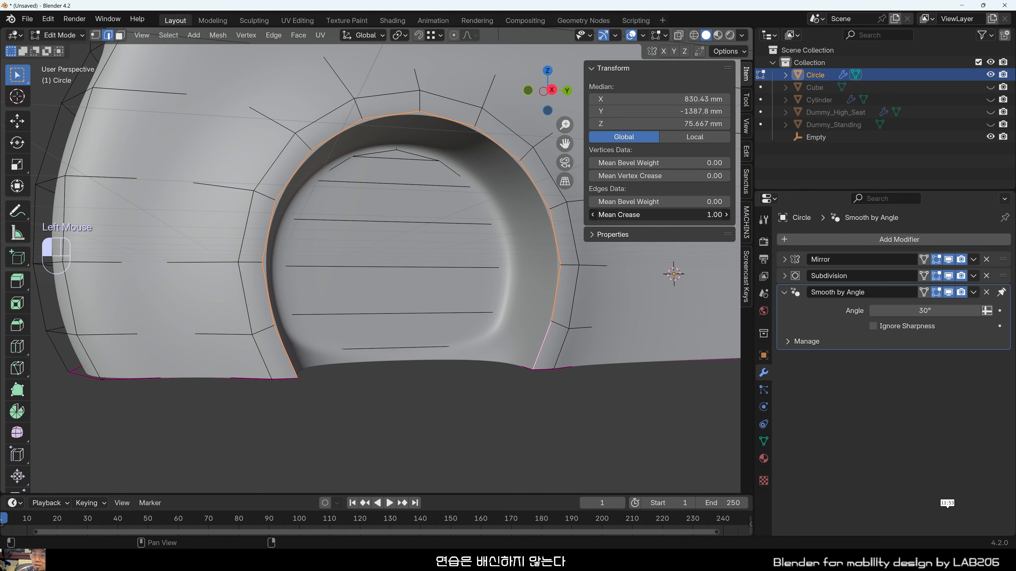
pyautogui.click(500, 400)
pyautogui.moveTo(492, 396); pyautogui.dragTo(401, 420, button='middle')
pyautogui.press('Tab')
pyautogui.press('Tab')
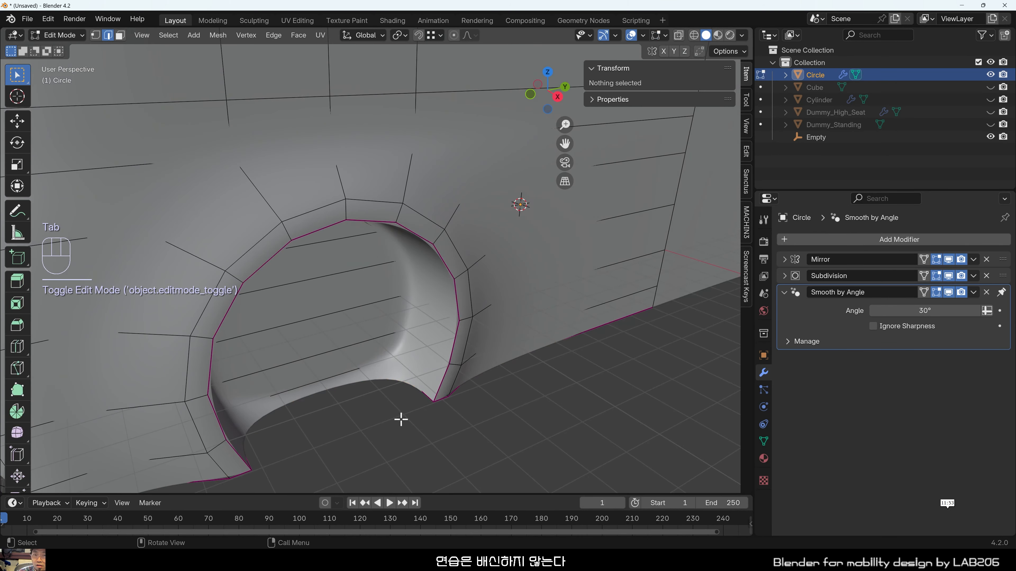
# Set the Mean Crease of the wheel arch's outer rim edge loop to 1.00 and leave Edit Mode.
pyautogui.keyDown('alt'); pyautogui.click(458, 379); pyautogui.keyUp('alt')
pyautogui.moveTo(617, 215); pyautogui.dragTo(716, 215)
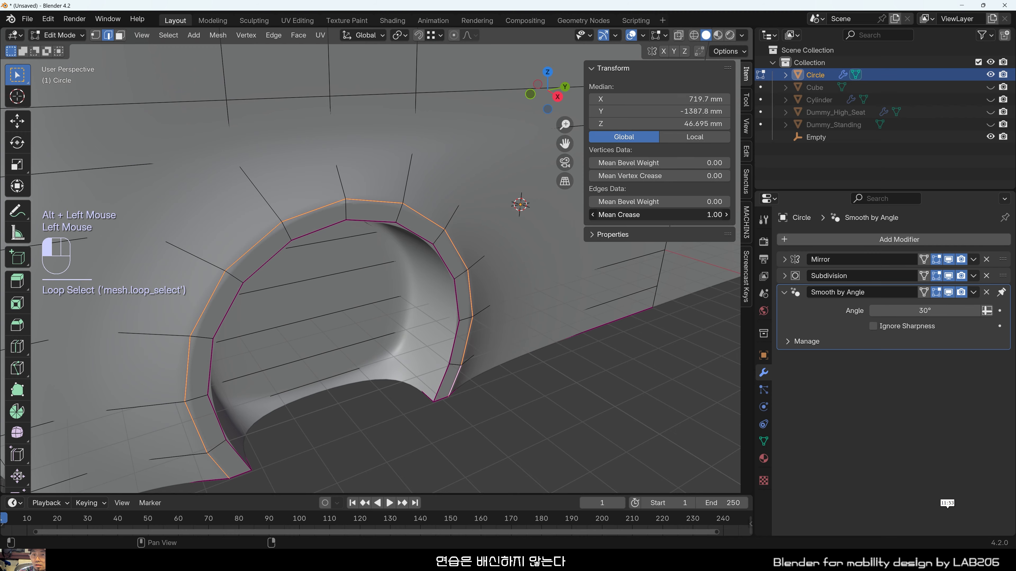
pyautogui.doubleClick(419, 433)
pyautogui.press('Tab')
pyautogui.moveTo(420, 433); pyautogui.dragTo(371, 258, button='middle')
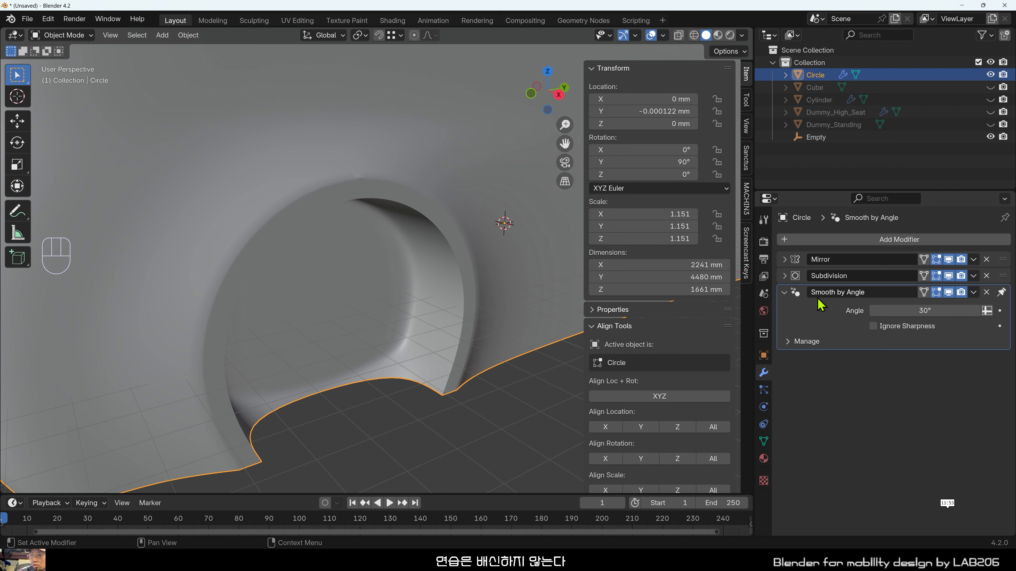
pyautogui.press('Tab')
pyautogui.scroll(-1, 405, 374)
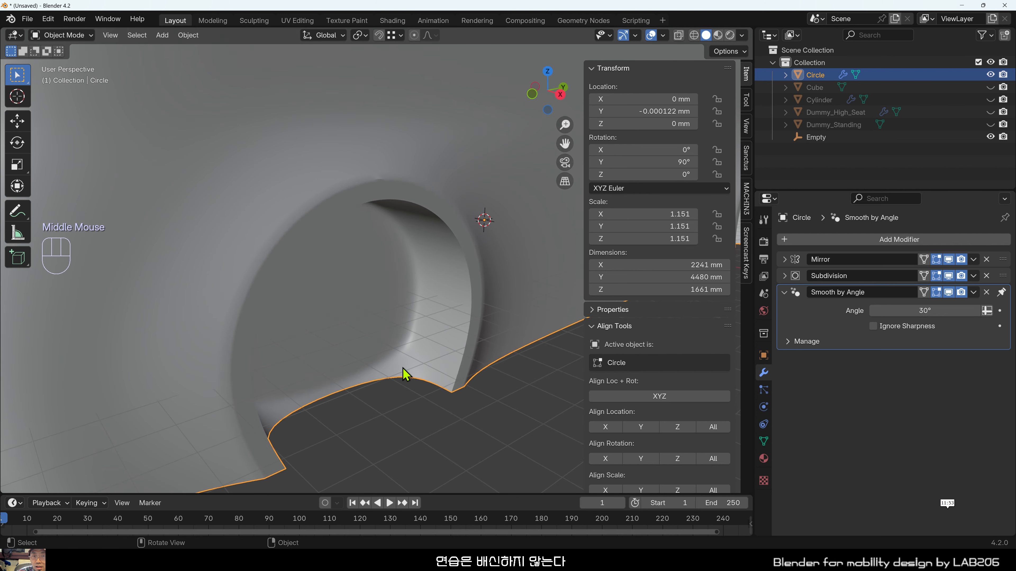
pyautogui.press('Tab')
pyautogui.scroll(-1, 408, 368)
pyautogui.rightClick(356, 163)
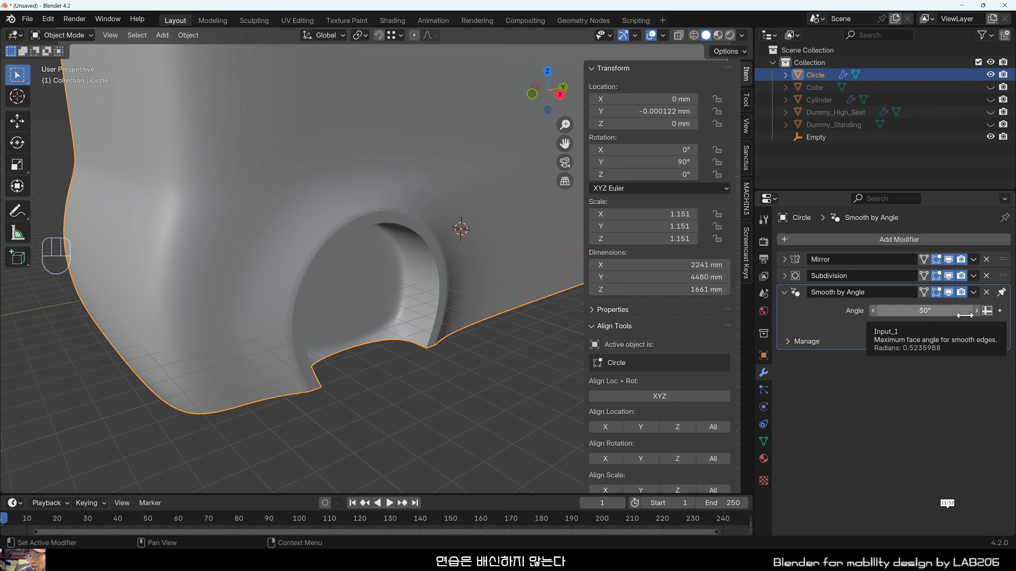
# Set the Smooth by Angle modifier's angle to 20°.
pyautogui.click(922, 312)
pyautogui.moveTo(921, 313); pyautogui.dragTo(960, 313)
pyautogui.scroll(2, 408, 304)
pyautogui.moveTo(408, 304)
pyautogui.mouseDown(button='middle')
pyautogui.moveTo(359, 275)
pyautogui.moveTo(390, 245)
pyautogui.moveTo(394, 303)
pyautogui.mouseUp(button='middle')
pyautogui.doubleClick(928, 310)
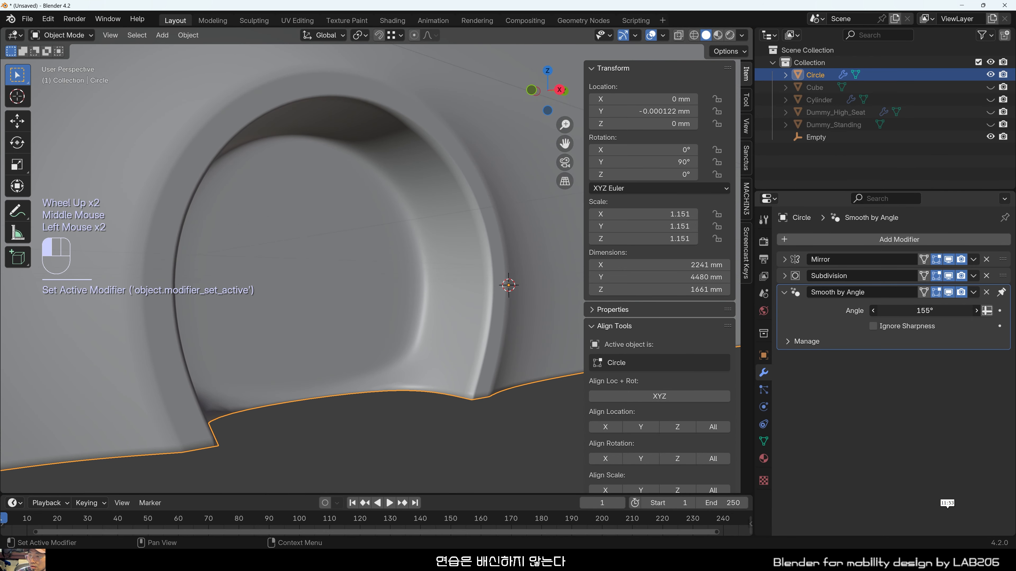
pyautogui.press('Return')
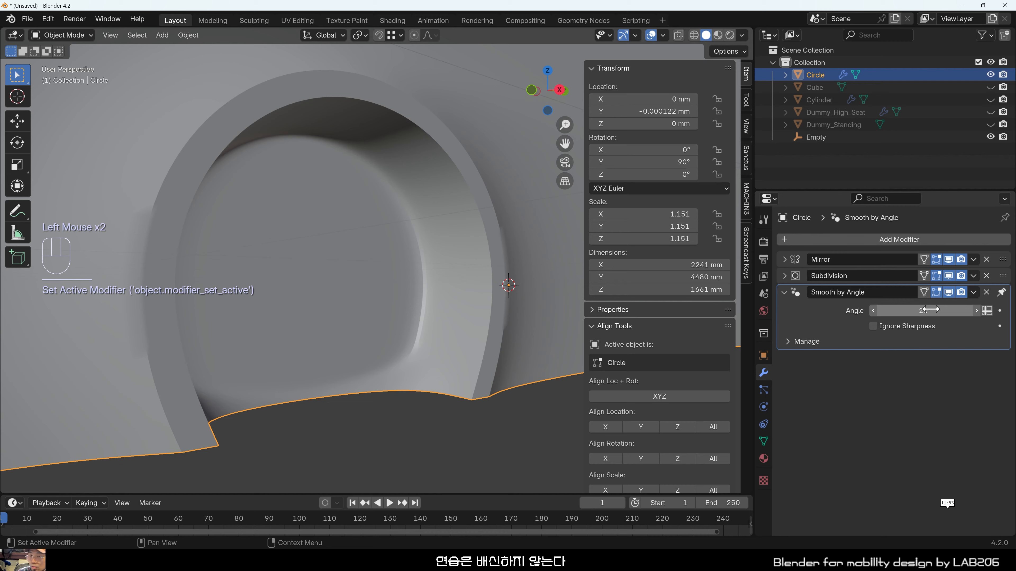
# Examine the shading of the wheel arch rim and the surrounding body surface up close and from a distance.
pyautogui.scroll(-2, 337, 368)
pyautogui.moveTo(337, 369); pyautogui.dragTo(418, 398, button='middle')
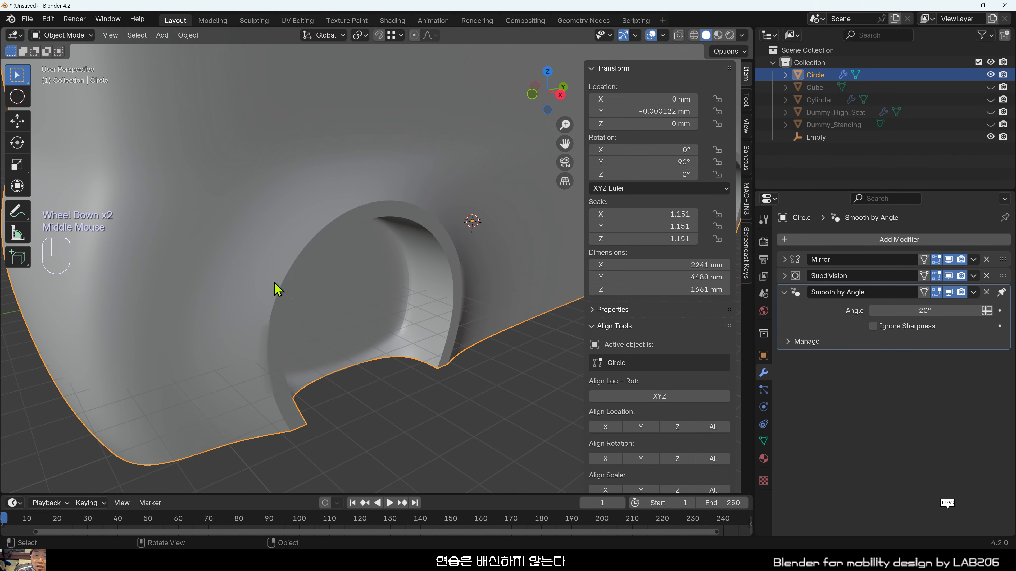
pyautogui.scroll(2, 274, 288)
pyautogui.moveTo(292, 363); pyautogui.dragTo(306, 345, button='middle')
pyautogui.scroll(1, 307, 345)
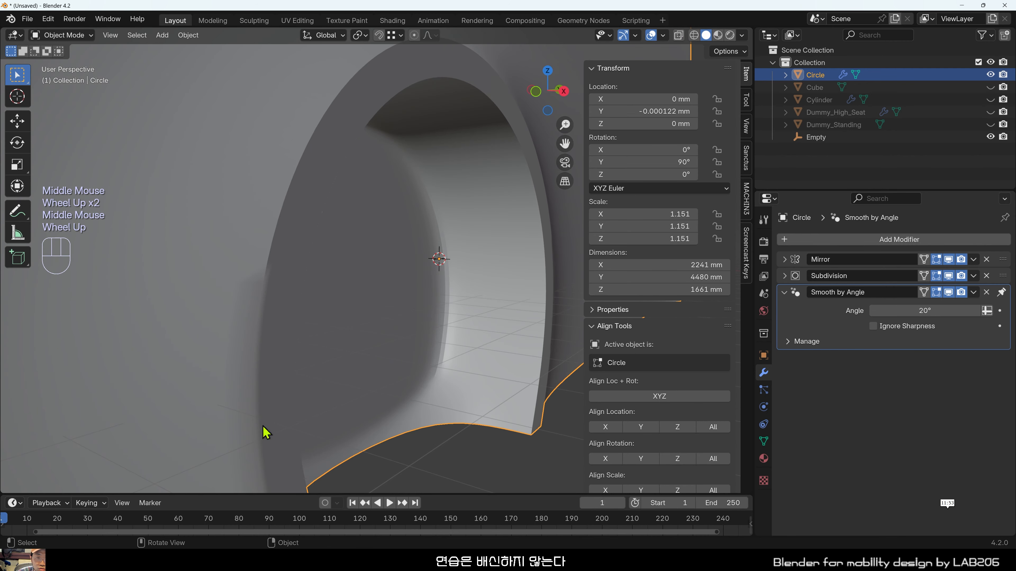
pyautogui.scroll(-1, 252, 316)
pyautogui.scroll(1, 305, 355)
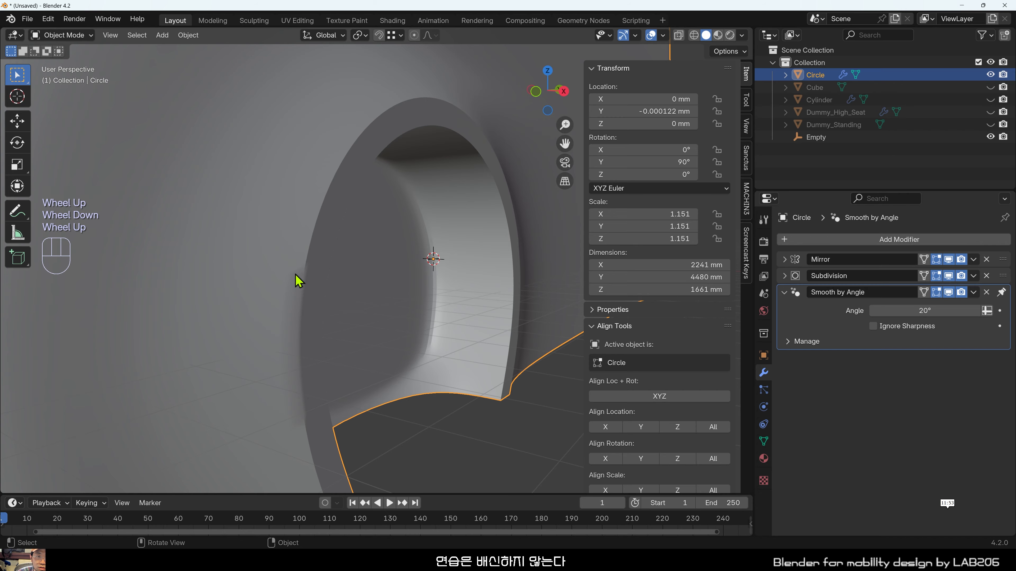
pyautogui.scroll(-1, 298, 280)
pyautogui.moveTo(434, 266); pyautogui.dragTo(438, 288, button='middle')
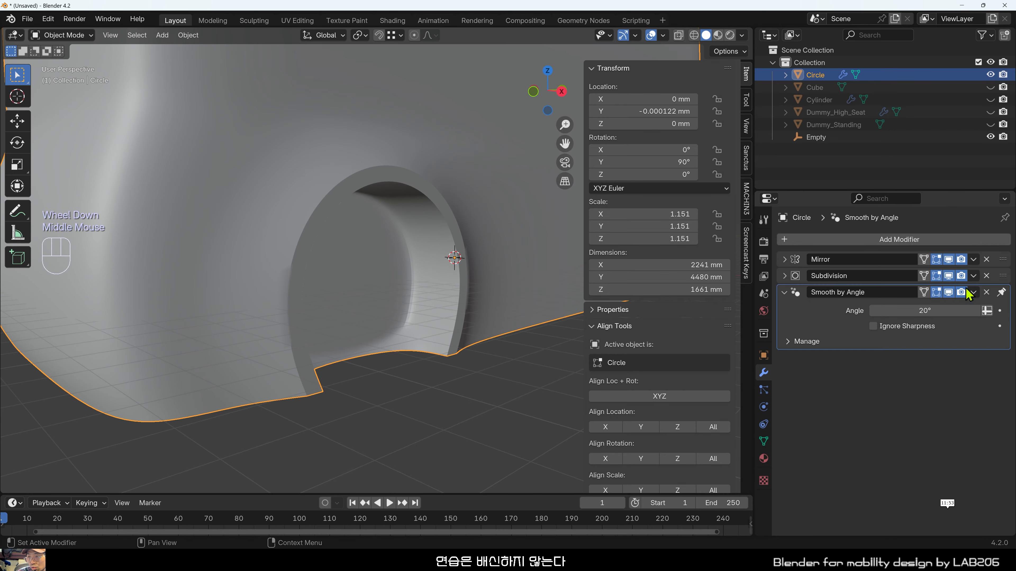
pyautogui.moveTo(281, 293); pyautogui.dragTo(257, 326, button='middle')
pyautogui.scroll(-2, 256, 326)
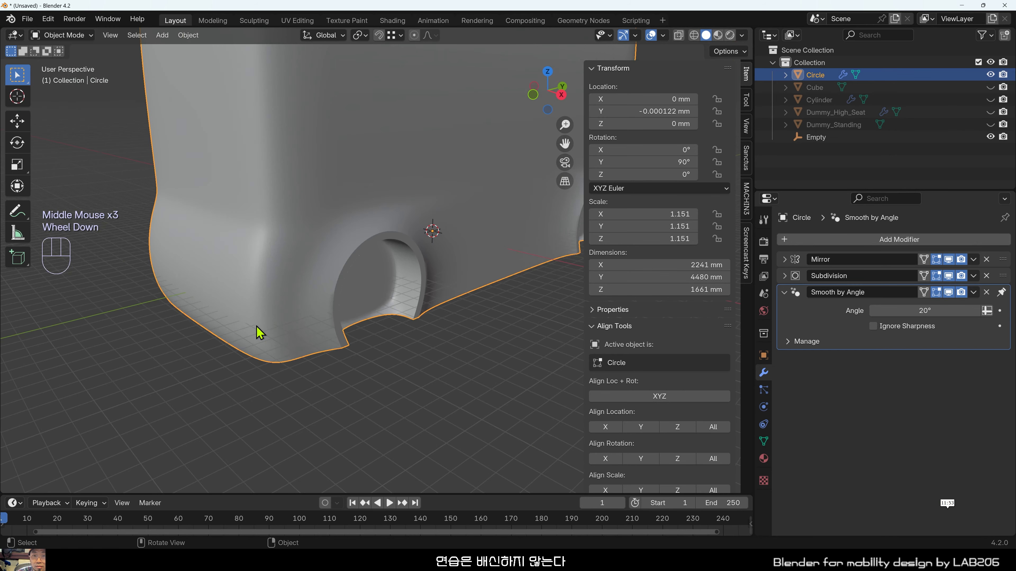
# Bring the whole vehicle body into view and enter Edit Mode on its mesh.
pyautogui.press('Tab')
pyautogui.press('Tab')
pyautogui.keyDown('shift'); pyautogui.moveTo(403, 303); pyautogui.dragTo(361, 332, button='middle'); pyautogui.keyUp('shift')
pyautogui.moveTo(360, 332); pyautogui.dragTo(349, 382, button='middle')
pyautogui.press('Tab')
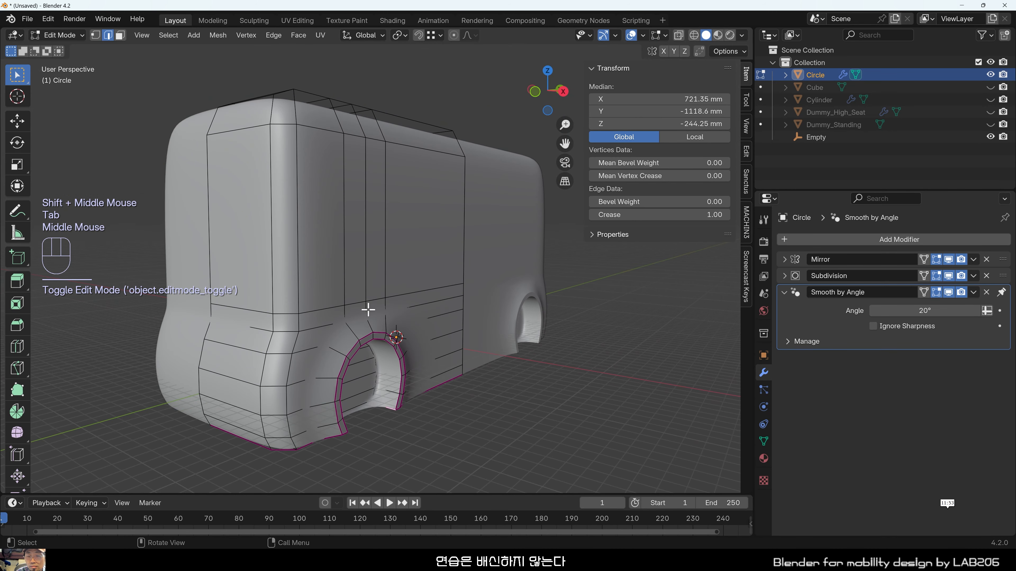
# Select an edge of the ring surrounding the wheel arch at its upper corner and turn on X-ray.
pyautogui.scroll(2, 368, 310)
pyautogui.keyDown('shift'); pyautogui.scroll(1, 415, 386); pyautogui.keyUp('shift')
pyautogui.keyDown('shift'); pyautogui.moveTo(414, 386); pyautogui.dragTo(456, 336, button='middle'); pyautogui.keyUp('shift')
pyautogui.scroll(2, 480, 340)
pyautogui.scroll(2, 356, 356)
pyautogui.scroll(-2, 354, 366)
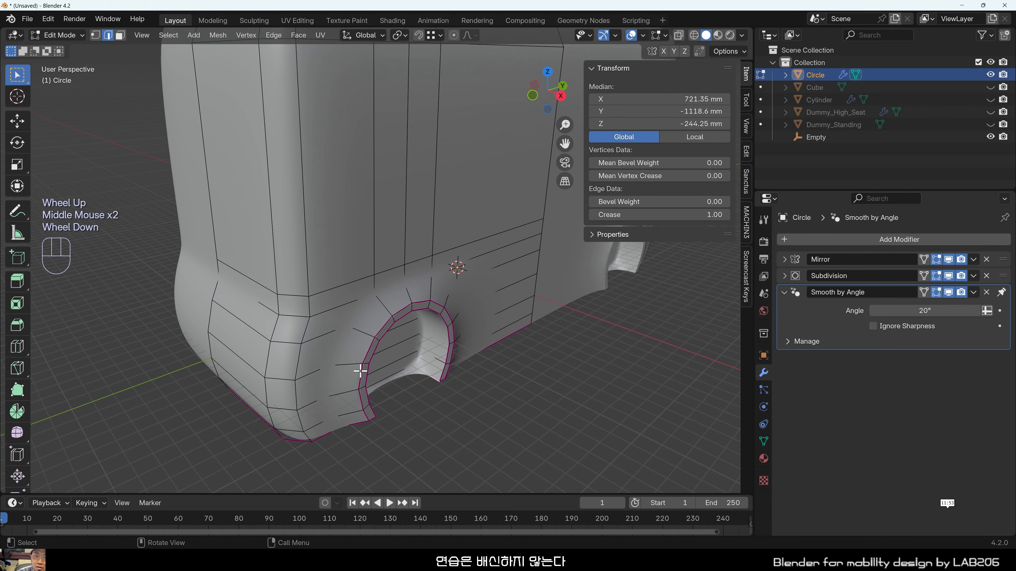
pyautogui.moveTo(354, 366); pyautogui.dragTo(311, 401, button='middle')
pyautogui.scroll(2, 359, 372)
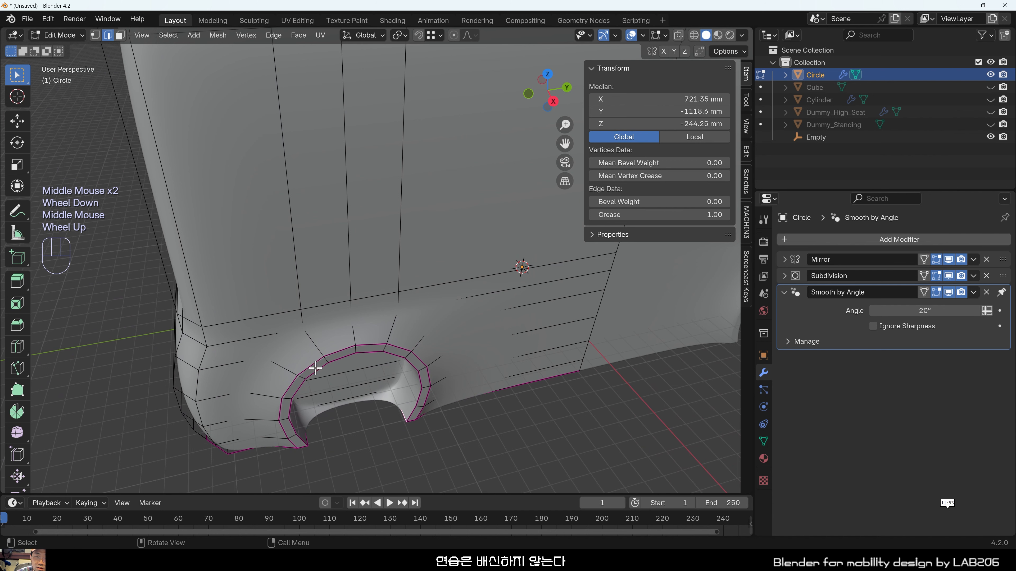
pyautogui.click(274, 347)
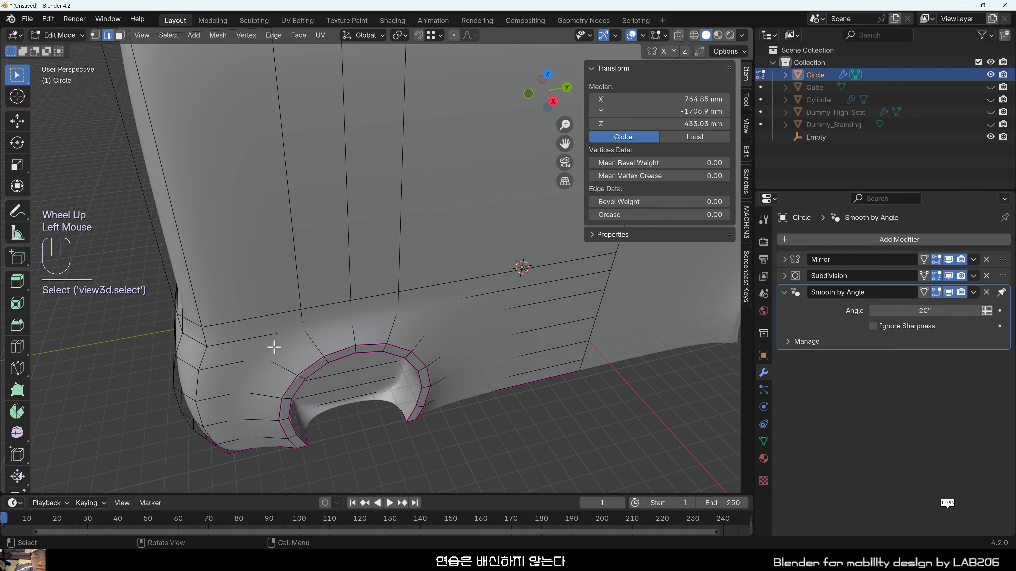
pyautogui.hotkey('alt', 'z')
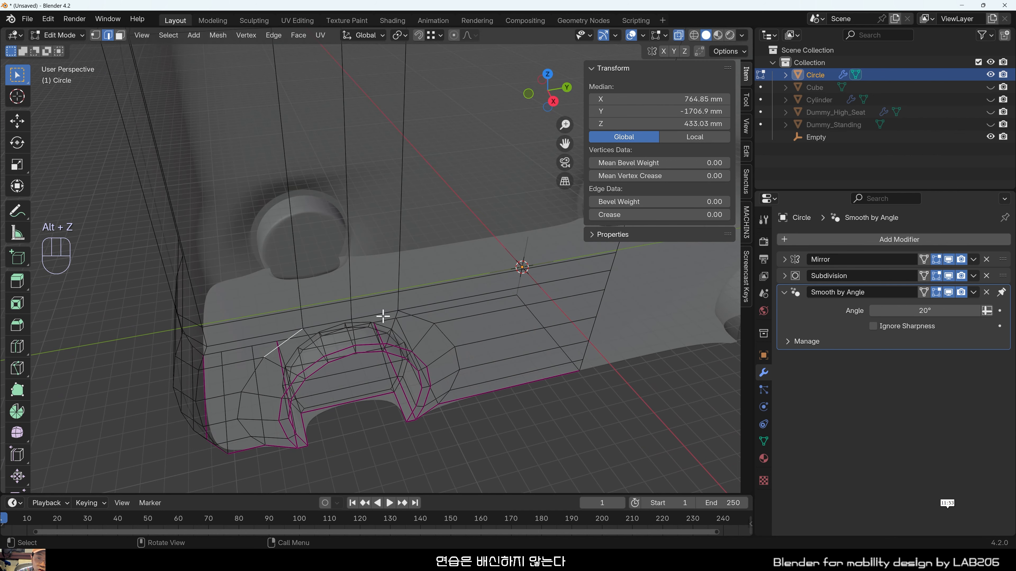
# Extend the selection to the full ring of edges surrounding the wheel arch, down to the body's bottom edge at both ends.
pyautogui.moveTo(385, 318); pyautogui.dragTo(374, 342, button='middle')
pyautogui.scroll(1, 385, 347)
pyautogui.scroll(1, 339, 353)
pyautogui.keyDown('alt'); pyautogui.click(396, 298); pyautogui.keyUp('alt')
pyautogui.click(397, 296)
pyautogui.scroll(-1, 389, 315)
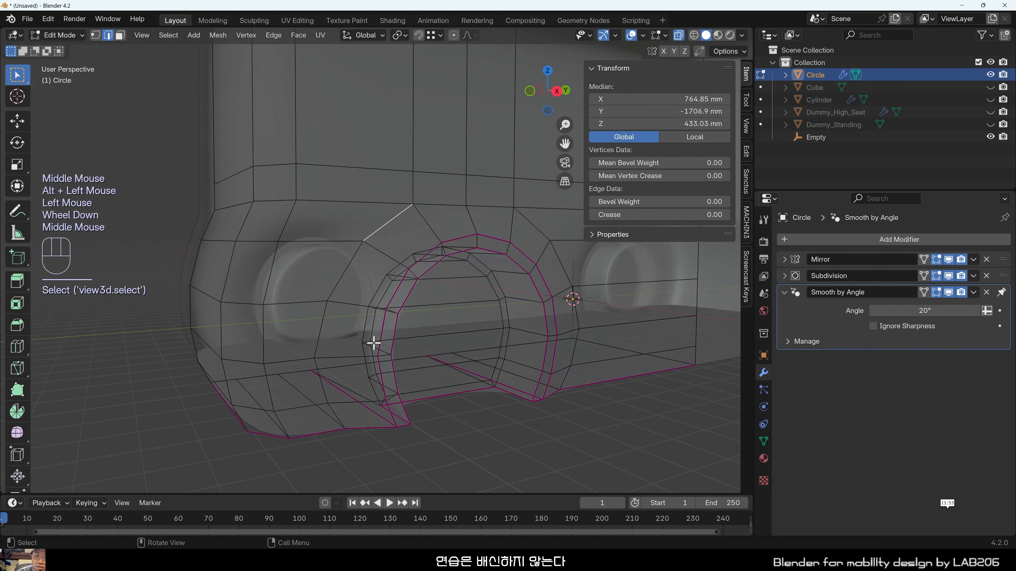
pyautogui.keyDown('ctrl'); pyautogui.click(338, 415); pyautogui.keyUp('ctrl')
pyautogui.moveTo(338, 414); pyautogui.dragTo(450, 298, button='middle')
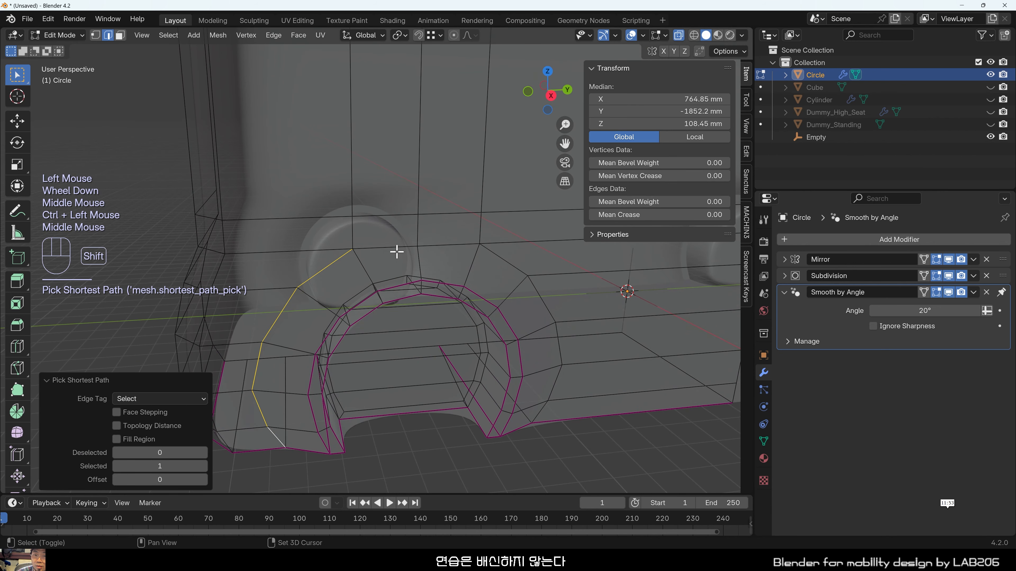
pyautogui.keyDown('shift'); pyautogui.click(396, 250); pyautogui.keyUp('shift')
pyautogui.keyDown('shift'); pyautogui.click(511, 261); pyautogui.keyUp('shift')
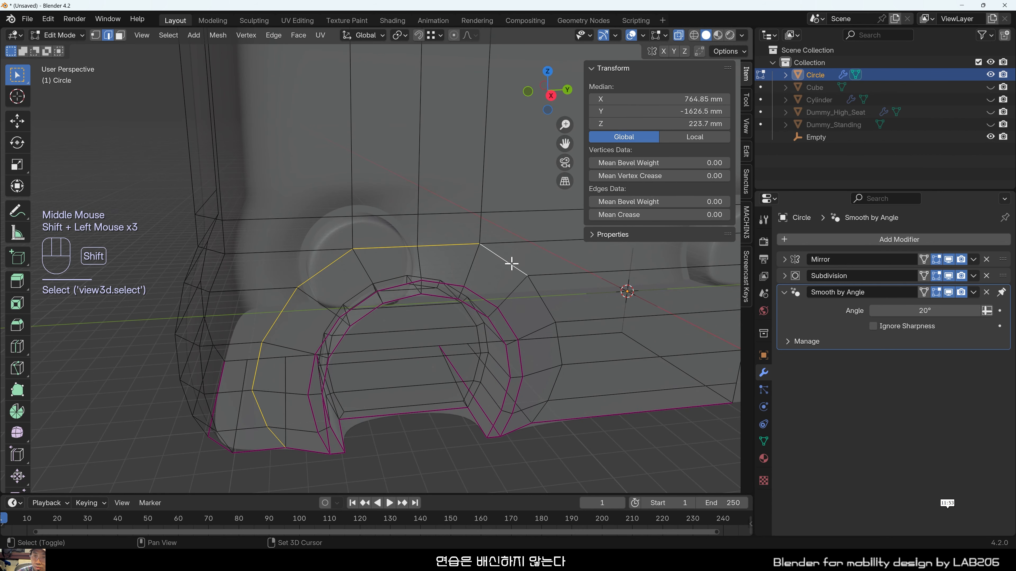
pyautogui.keyDown('ctrl'); pyautogui.click(540, 413); pyautogui.keyUp('ctrl')
pyautogui.moveTo(539, 414); pyautogui.dragTo(520, 381, button='middle')
pyautogui.moveTo(520, 380); pyautogui.dragTo(439, 373, button='middle')
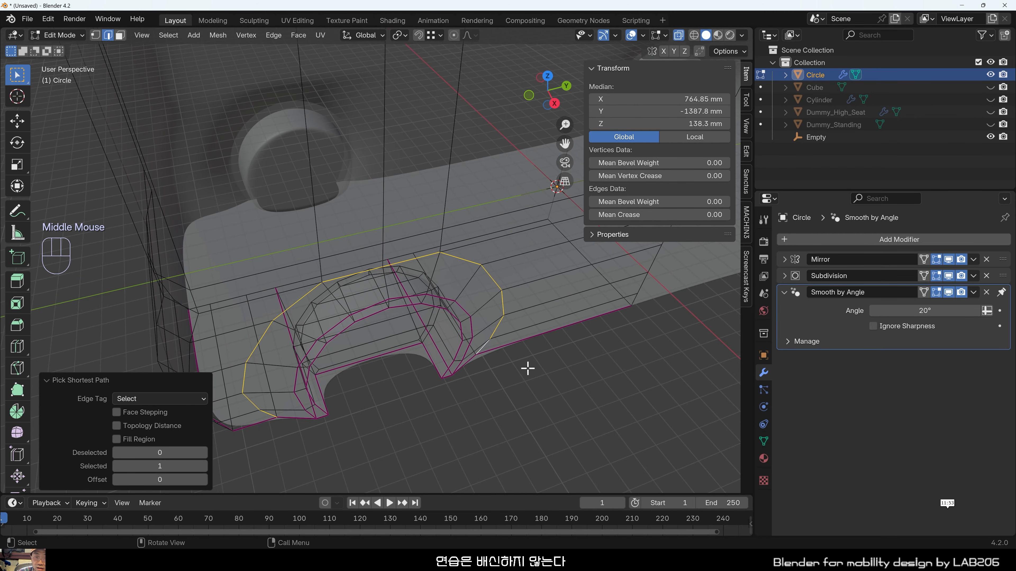
# Try to move the selected edge ring around the wheel arch along X, and undo the move.
pyautogui.press('g')
pyautogui.press('x')
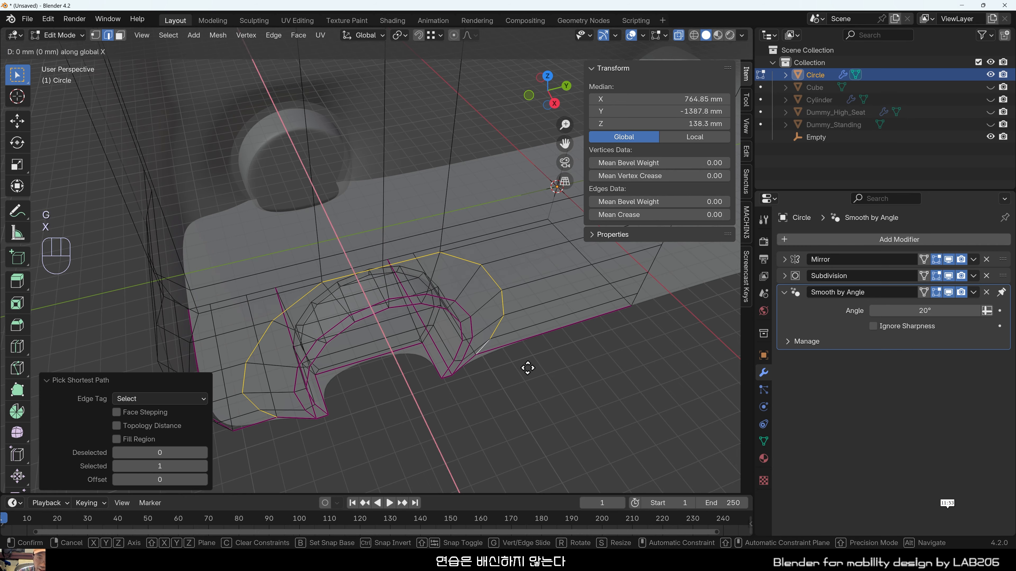
pyautogui.click(521, 382)
pyautogui.moveTo(478, 401); pyautogui.dragTo(460, 348, button='middle')
pyautogui.scroll(2, 393, 329)
pyautogui.hotkey('ctrl', 'z')
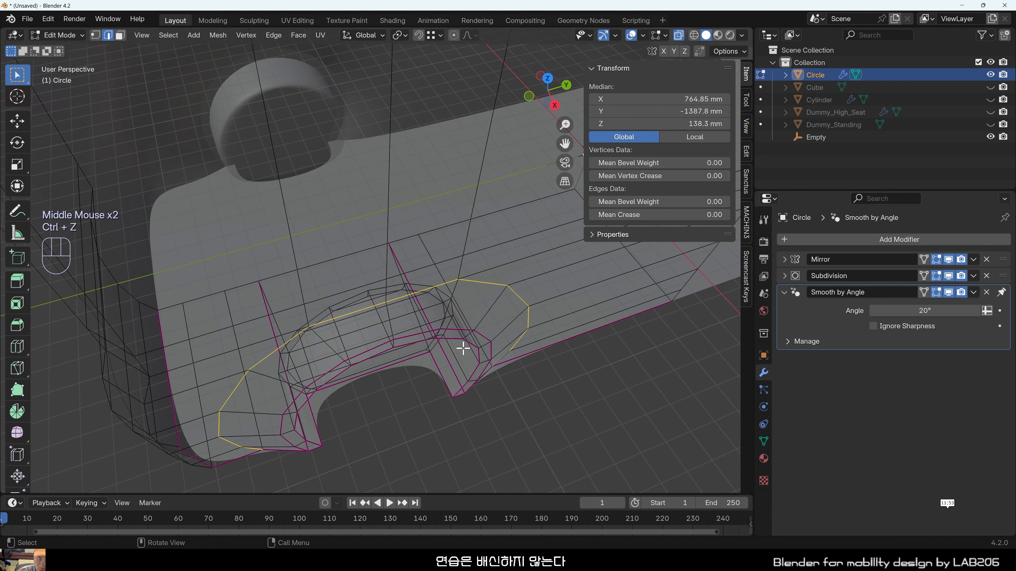
# Move the edge ring around the wheel arch 37.36 mm along X and switch to face selection.
pyautogui.press('g')
pyautogui.press('x')
pyautogui.press('z')
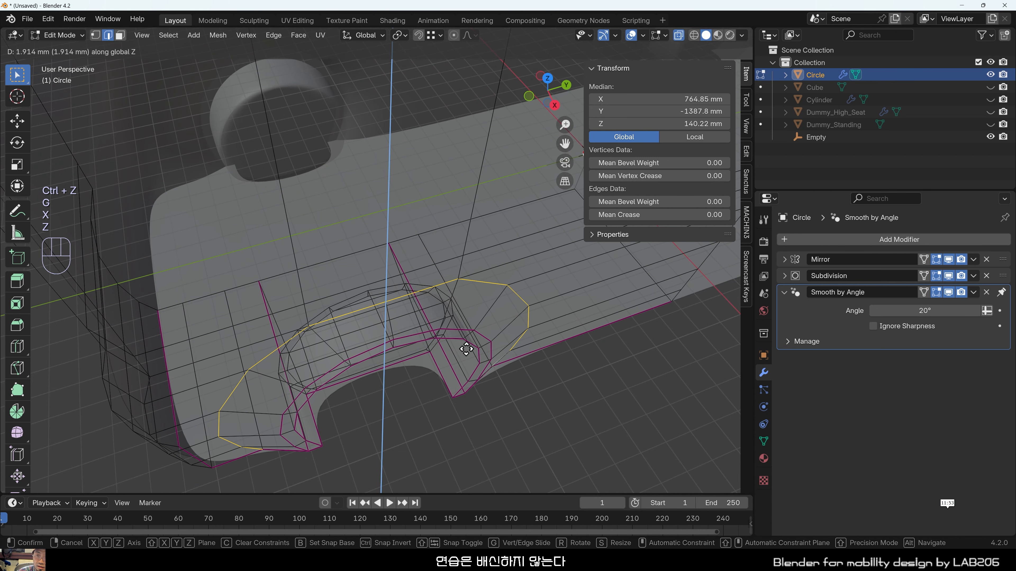
pyautogui.press('x')
pyautogui.click(560, 368)
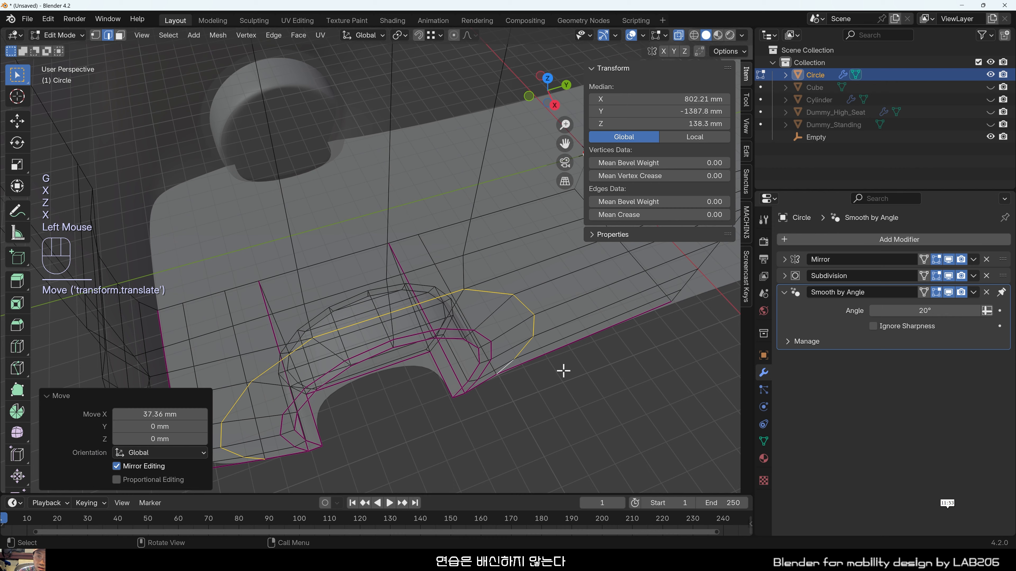
pyautogui.click(560, 368)
pyautogui.moveTo(561, 369); pyautogui.dragTo(480, 370, button='middle')
pyautogui.press('3')
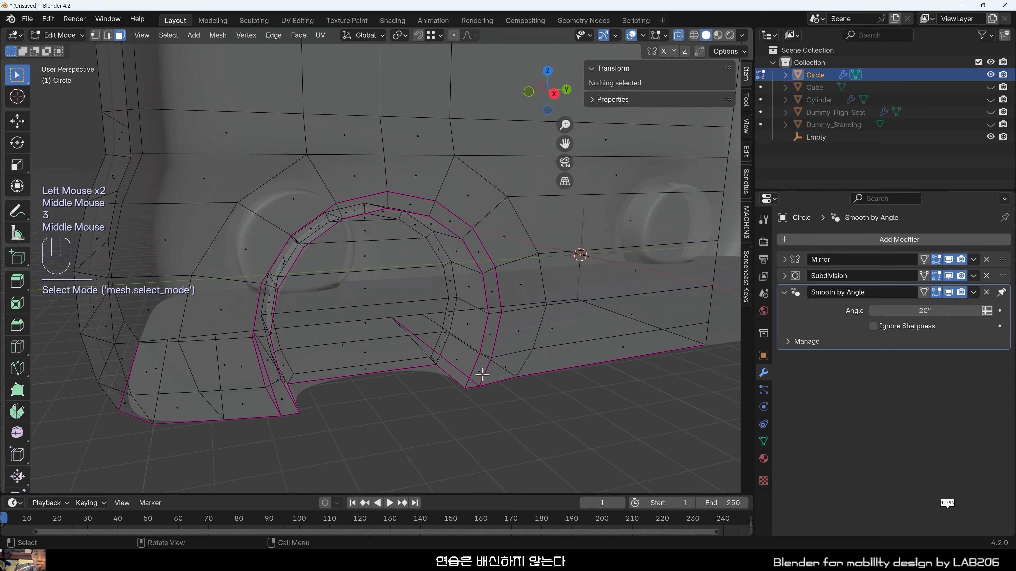
# Try to select the wheel arch rim's faces with loop selection, and clear the selection.
pyautogui.keyDown('alt'); pyautogui.click(485, 363); pyautogui.keyUp('alt')
pyautogui.keyDown('alt'); pyautogui.click(483, 355); pyautogui.keyUp('alt')
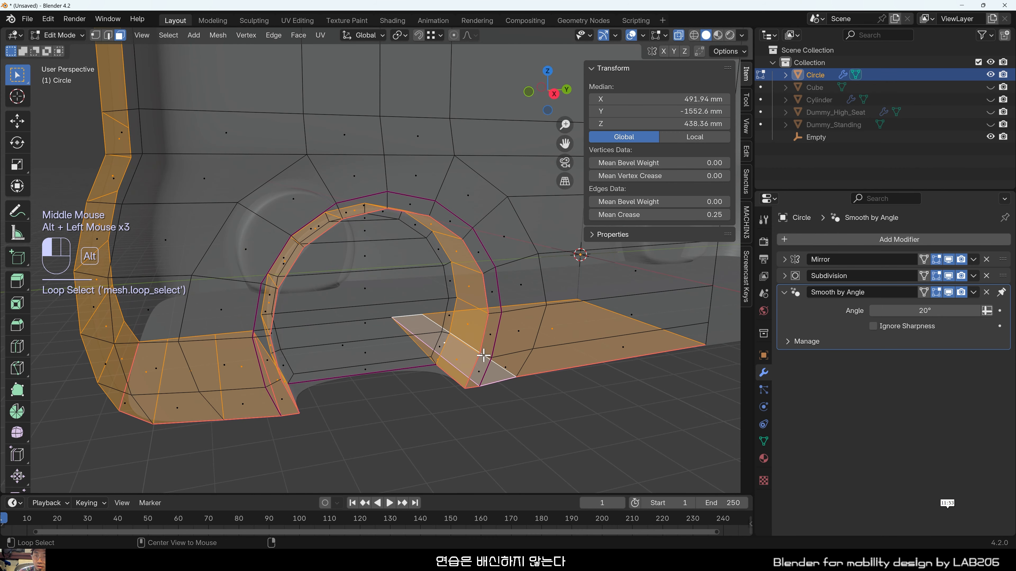
pyautogui.keyDown('alt'); pyautogui.click(483, 355); pyautogui.keyUp('alt')
pyautogui.moveTo(471, 413); pyautogui.dragTo(463, 368, button='middle')
pyautogui.keyDown('shift'); pyautogui.click(460, 367); pyautogui.keyUp('shift')
pyautogui.click(483, 424)
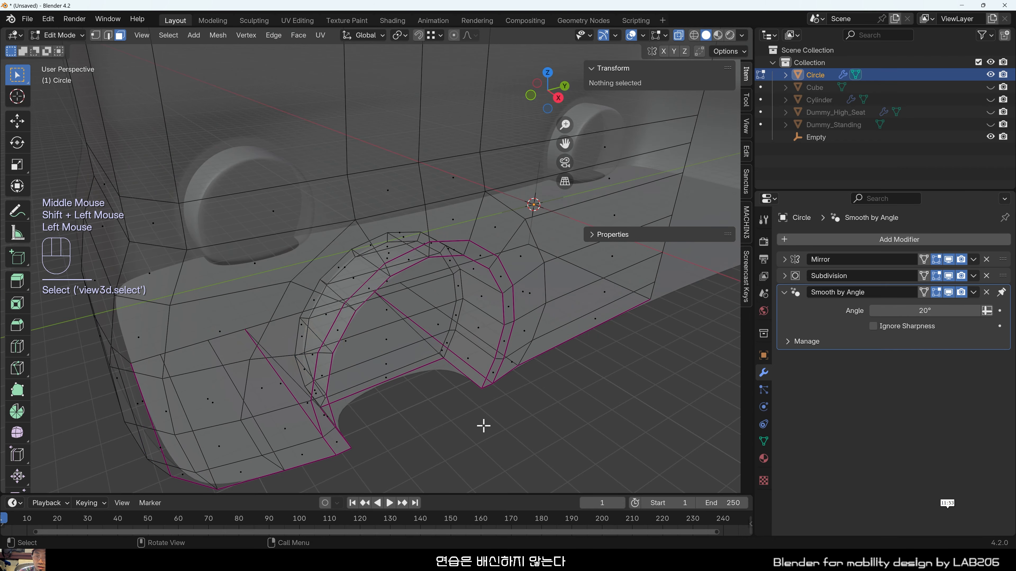
# Try to select the rim faces as a shortest path between the rim's two lowest end faces.
pyautogui.click(341, 441)
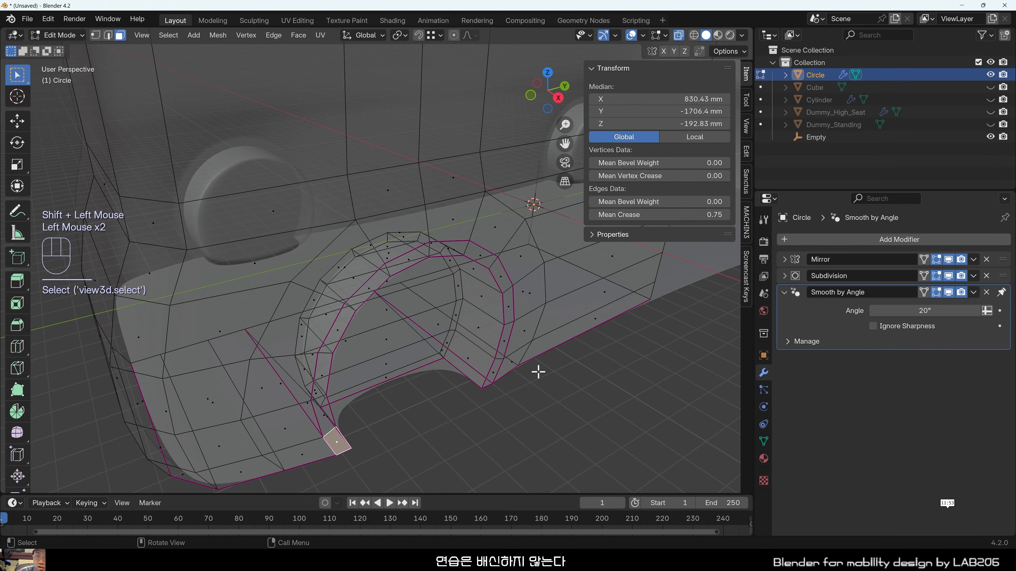
pyautogui.keyDown('ctrl'); pyautogui.click(495, 376); pyautogui.keyUp('ctrl')
pyautogui.moveTo(495, 376); pyautogui.dragTo(526, 400, button='middle')
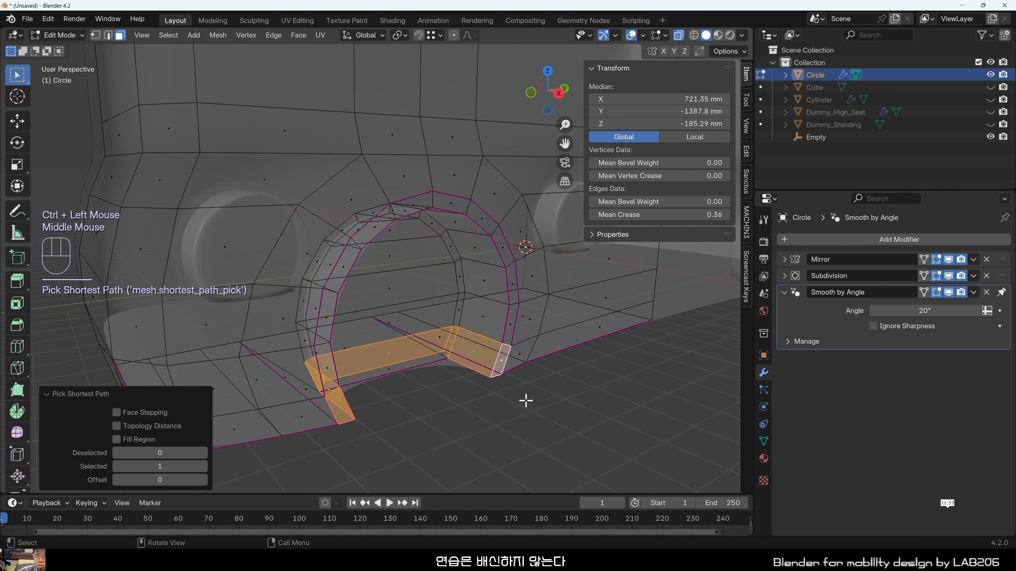
pyautogui.middleClick(526, 400)
# Select all faces of the wheel arch's outer rim strip, including both lower end faces, and move them 57.565 mm along X.
pyautogui.click(327, 367)
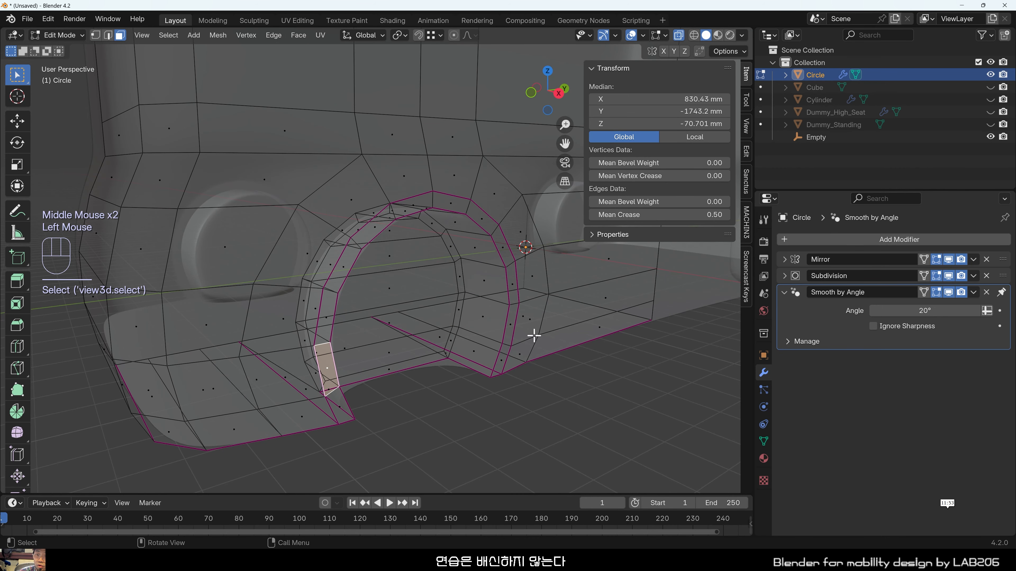
pyautogui.keyDown('ctrl'); pyautogui.click(510, 328); pyautogui.keyUp('ctrl')
pyautogui.keyDown('shift'); pyautogui.click(340, 406); pyautogui.keyUp('shift')
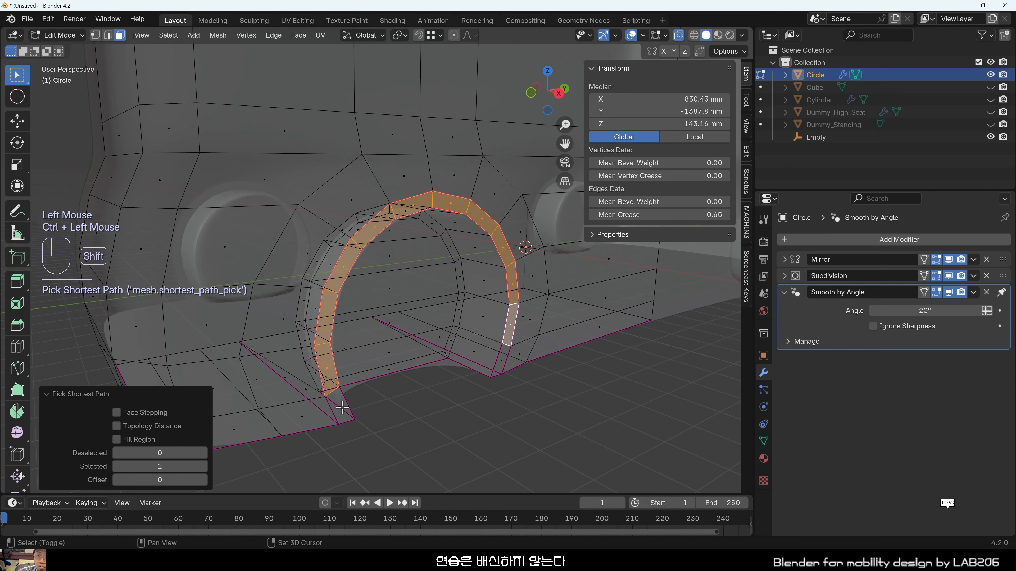
pyautogui.keyDown('shift'); pyautogui.click(504, 359); pyautogui.keyUp('shift')
pyautogui.moveTo(504, 359); pyautogui.dragTo(565, 387, button='middle')
pyautogui.press('g')
pyautogui.press('x')
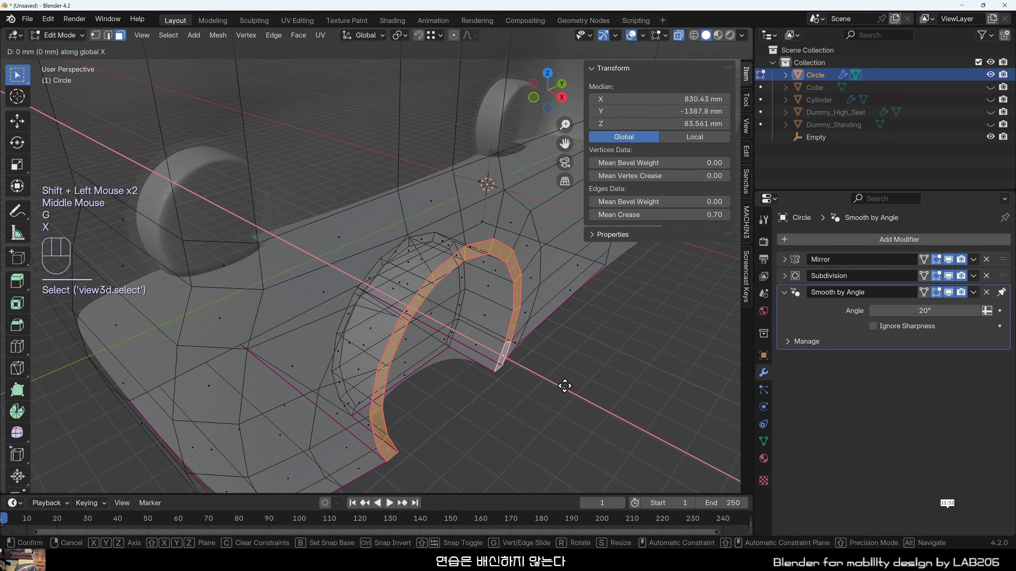
pyautogui.click(574, 400)
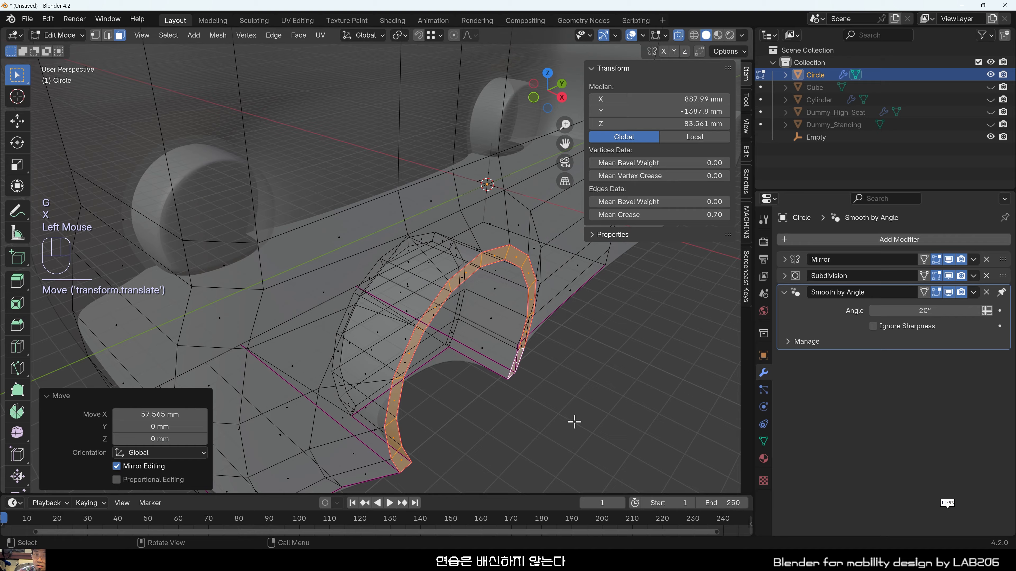
pyautogui.click(574, 418)
# Examine the flared wheel arch with X-ray off, finishing in the right orthographic view of the body.
pyautogui.scroll(-3, 544, 403)
pyautogui.moveTo(544, 404); pyautogui.dragTo(510, 350, button='middle')
pyautogui.hotkey('alt', 'z')
pyautogui.moveTo(504, 390); pyautogui.dragTo(473, 324, button='middle')
pyautogui.scroll(-4, 473, 324)
pyautogui.keyDown('shift'); pyautogui.moveTo(378, 333); pyautogui.dragTo(414, 370, button='middle'); pyautogui.keyUp('shift')
pyautogui.press('`')
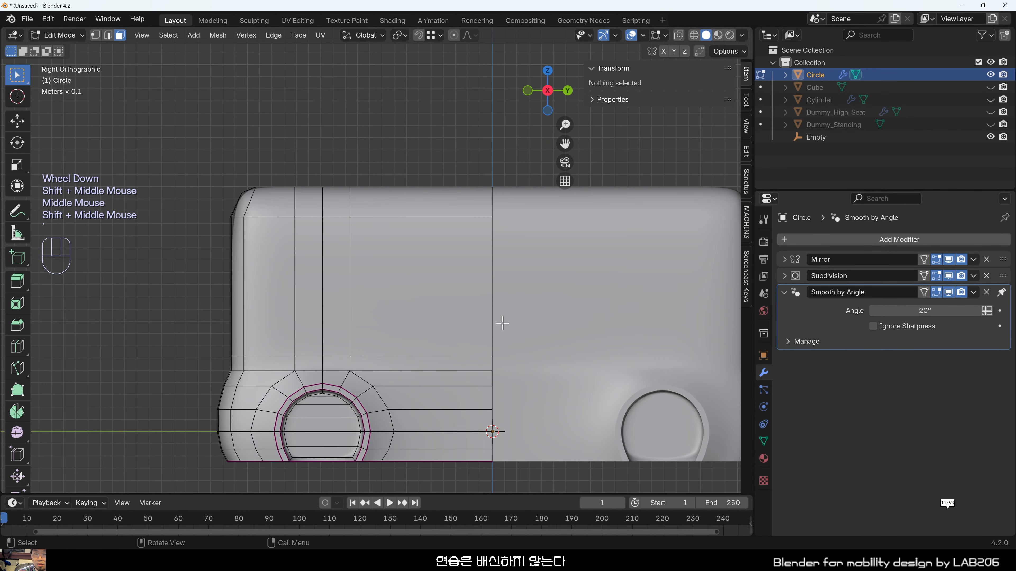
# Select the edges of the body's upper corner at the -Y end with X-ray on and move them 116.98 mm along Y.
pyautogui.keyDown('shift'); pyautogui.moveTo(178, 264); pyautogui.dragTo(242, 281, button='middle'); pyautogui.keyUp('shift')
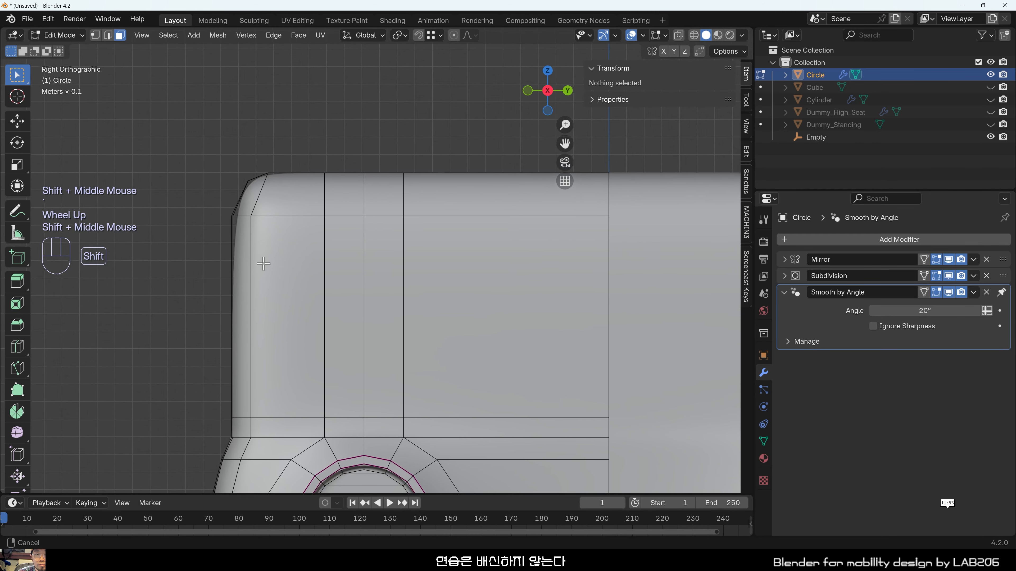
pyautogui.press('2')
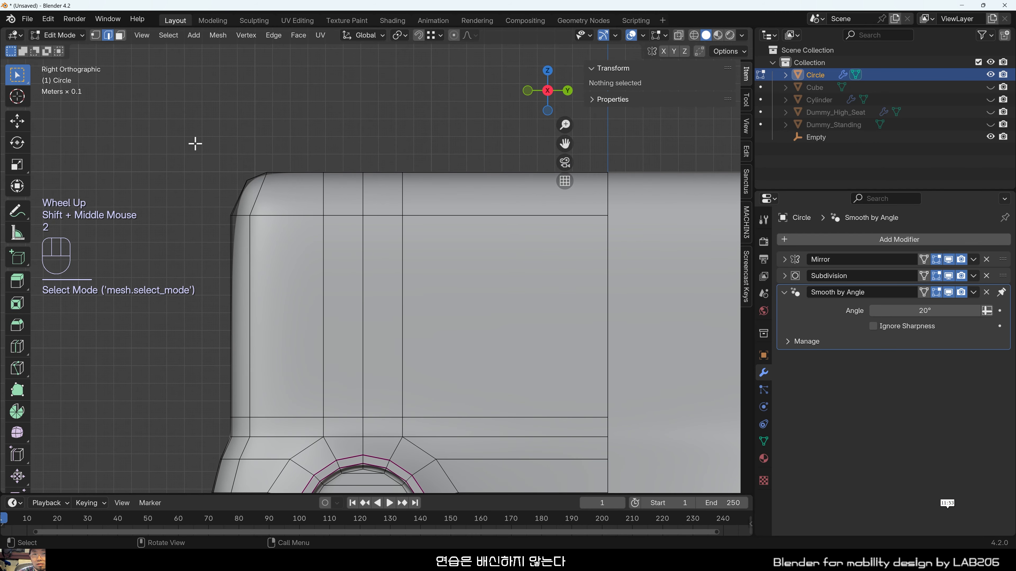
pyautogui.hotkey('alt', 'z')
pyautogui.click(184, 154)
pyautogui.moveTo(183, 153); pyautogui.dragTo(297, 236)
pyautogui.scroll(-2, 297, 280)
pyautogui.scroll(3, 297, 283)
pyautogui.moveTo(297, 283)
pyautogui.keyDown('shift'); pyautogui.mouseDown(button='middle')
pyautogui.moveTo(310, 302)
pyautogui.moveTo(301, 280)
pyautogui.mouseUp(button='middle'); pyautogui.keyUp('shift')
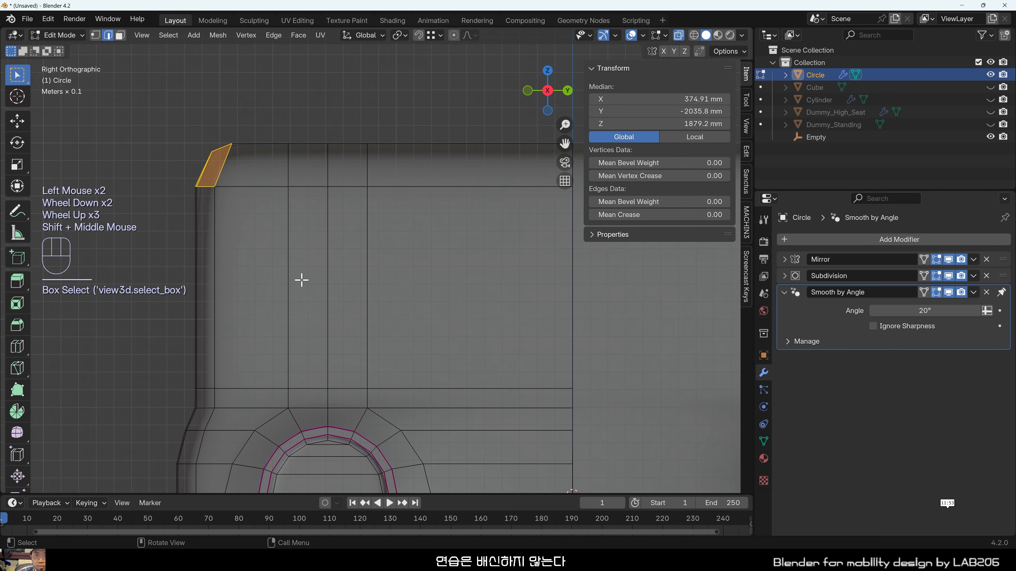
pyautogui.press('g')
pyautogui.press('y')
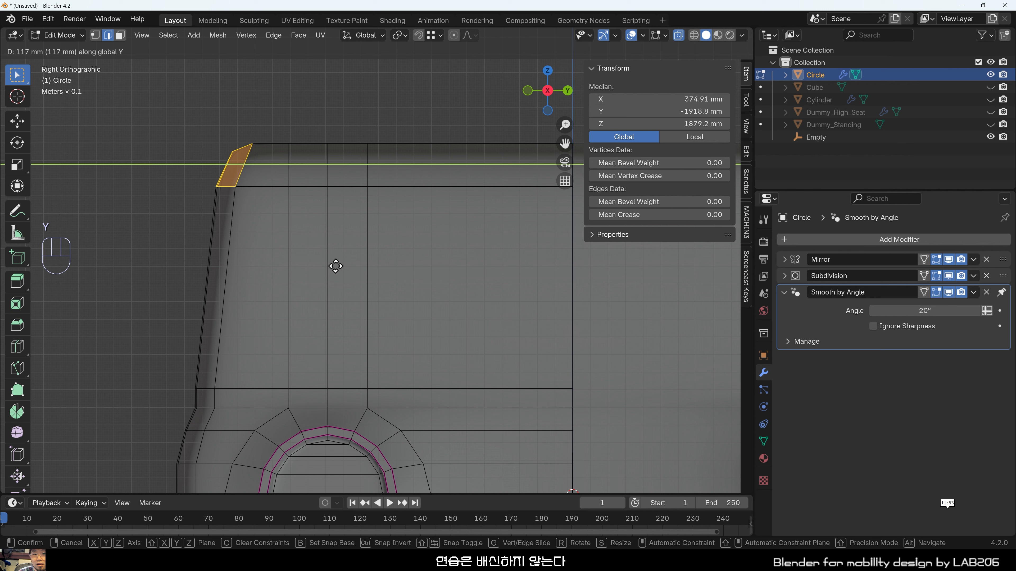
pyautogui.click(346, 259)
pyautogui.keyDown('shift'); pyautogui.moveTo(347, 259); pyautogui.dragTo(381, 252, button='middle'); pyautogui.keyUp('shift')
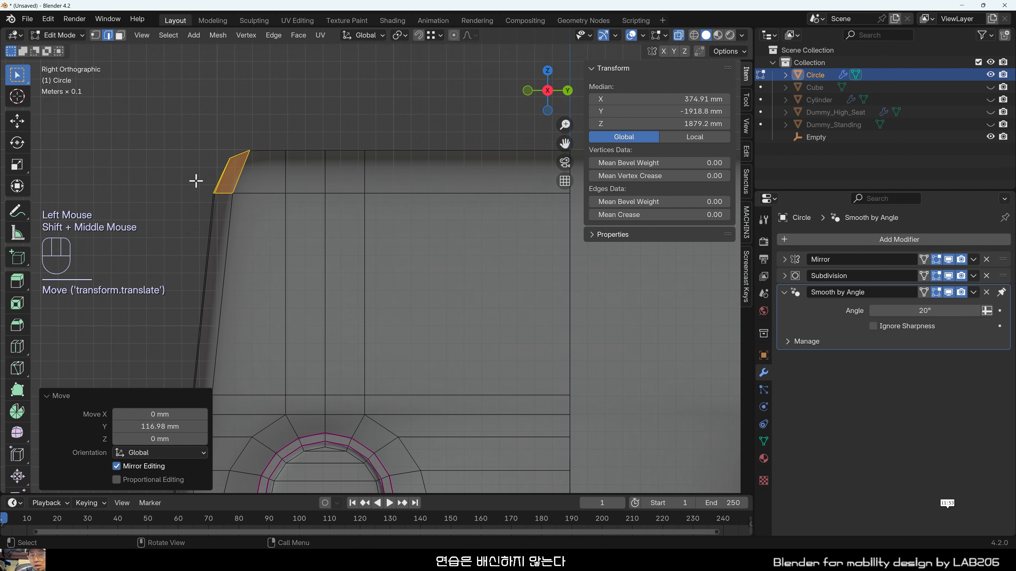
# Compare the slanted end of the body with X-ray on and off.
pyautogui.hotkey('alt', 'z')
pyautogui.hotkey('alt', 'z')
pyautogui.hotkey('alt', 'z')
pyautogui.click(258, 189)
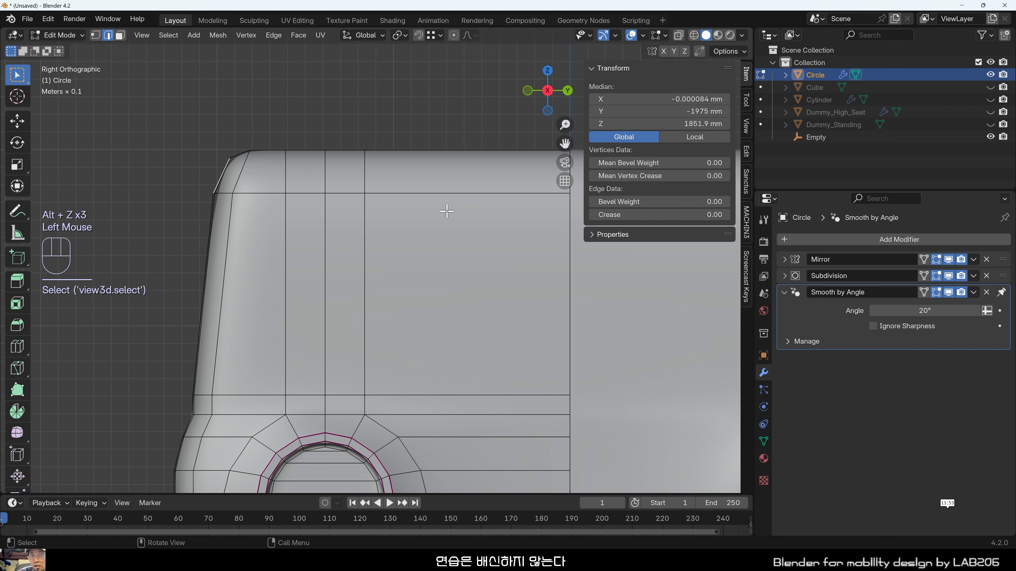
# Select the upper body edges from the -Y corner through the three vertical lines above the wheel arch and move them inward along Y.
pyautogui.hotkey('alt', 'z')
pyautogui.click(156, 118)
pyautogui.moveTo(156, 118); pyautogui.dragTo(419, 212)
pyautogui.press('g')
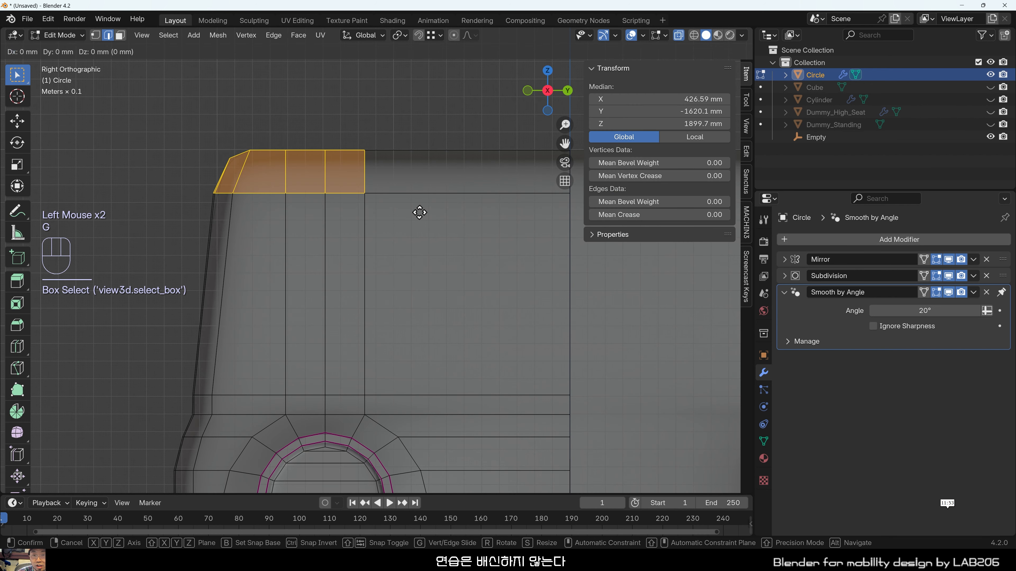
pyautogui.press('t')
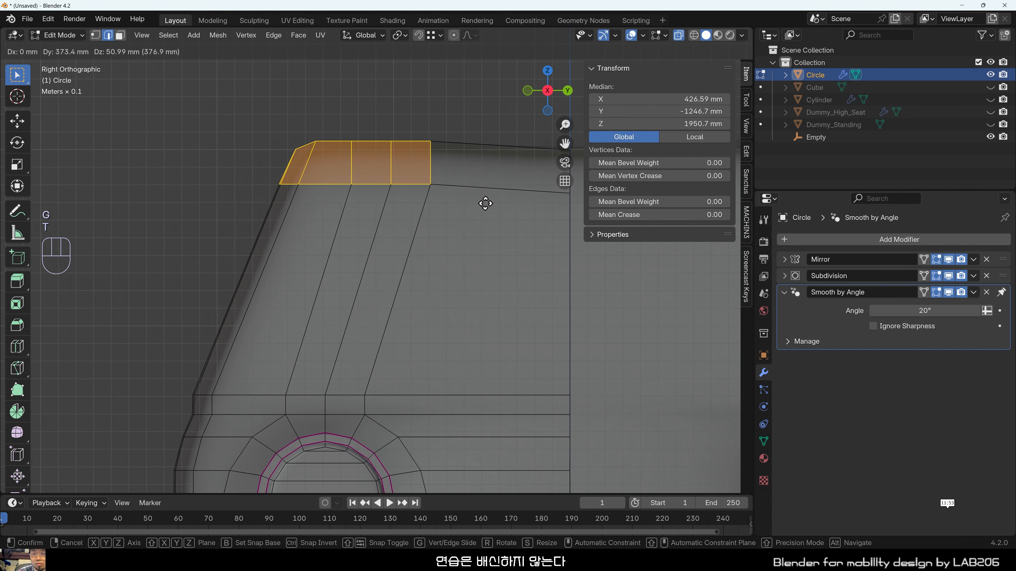
pyautogui.press('x')
pyautogui.press('y')
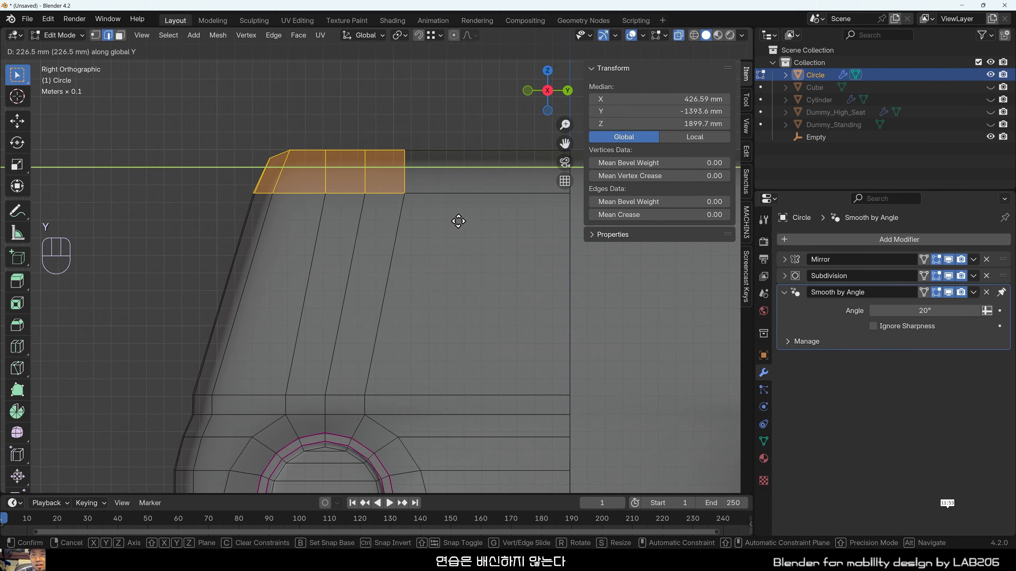
pyautogui.click(450, 225)
pyautogui.click(200, 236)
pyautogui.scroll(-2, 268, 206)
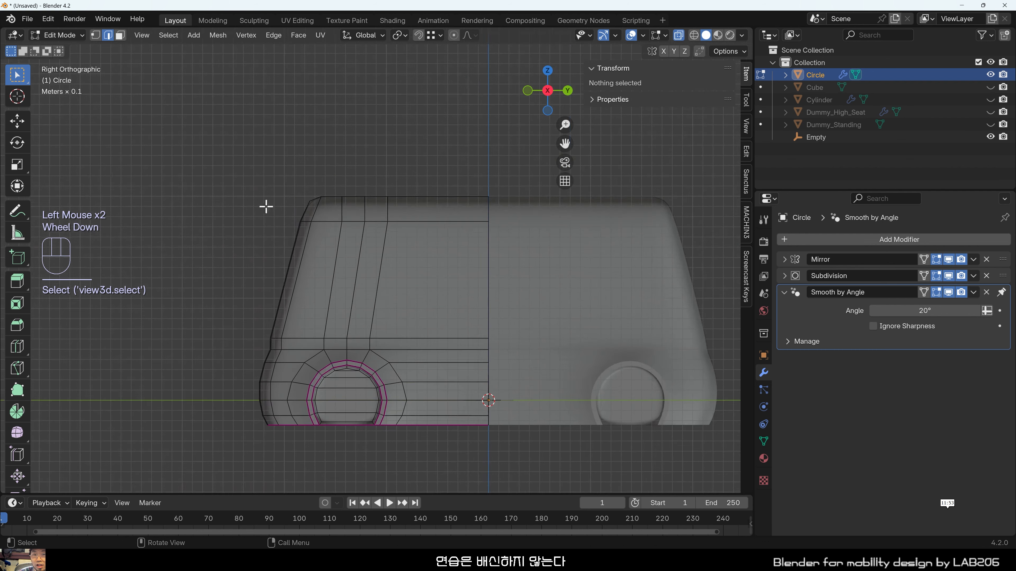
# Select the horizontal edge loop above the wheel arch and edge-slide it slightly upward along the body.
pyautogui.scroll(1, 399, 273)
pyautogui.scroll(1, 498, 337)
pyautogui.scroll(1, 387, 339)
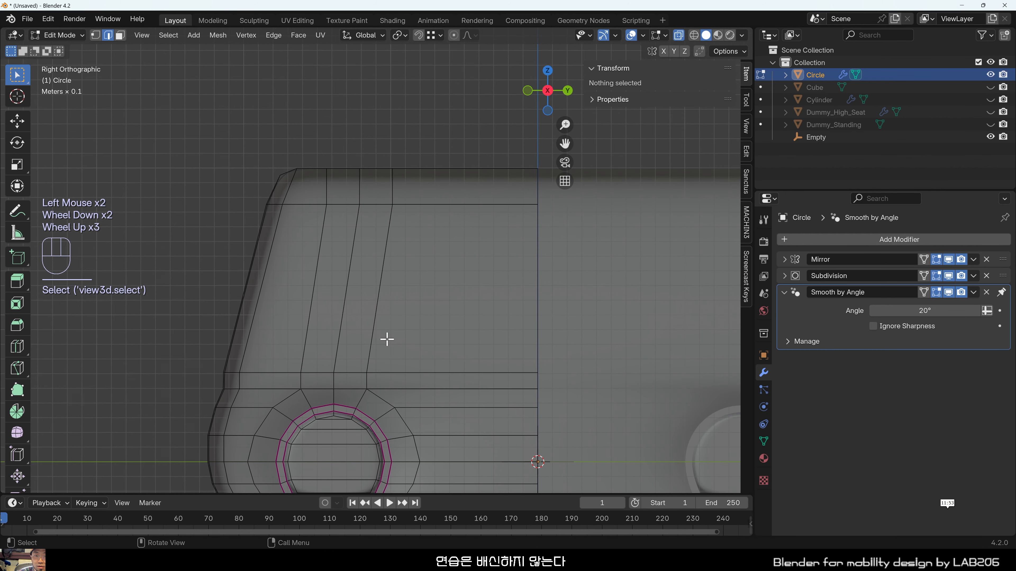
pyautogui.click(383, 374)
pyautogui.keyDown('alt'); pyautogui.click(383, 374); pyautogui.keyUp('alt')
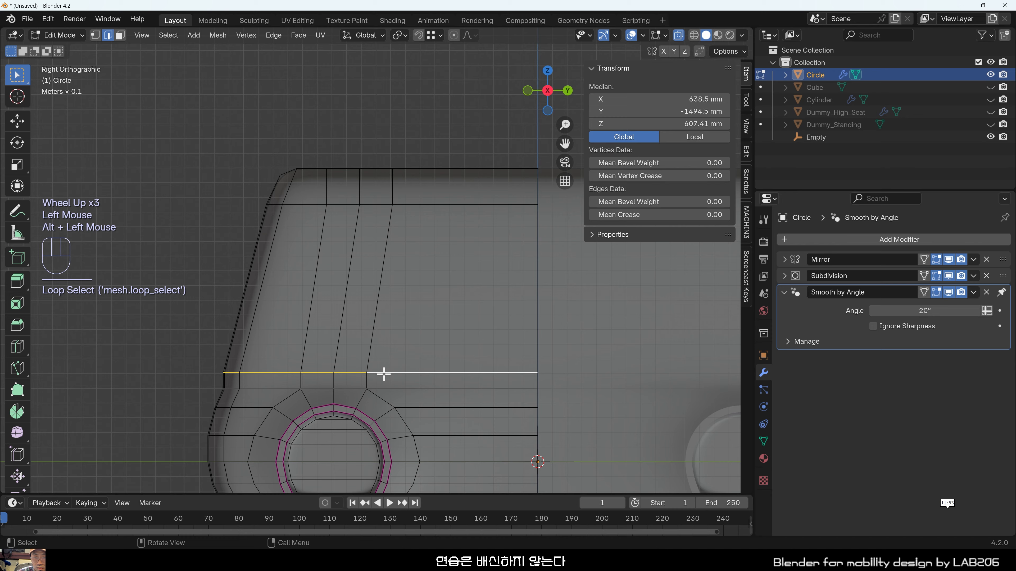
pyautogui.moveTo(383, 373); pyautogui.dragTo(527, 372, button='middle')
pyautogui.scroll(-1, 480, 368)
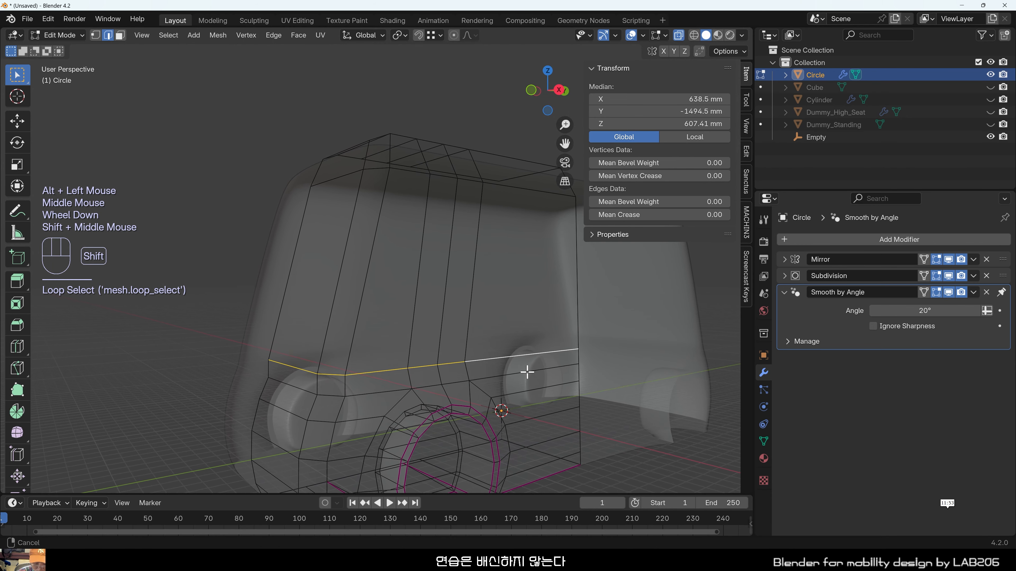
pyautogui.press('g')
pyautogui.press('z')
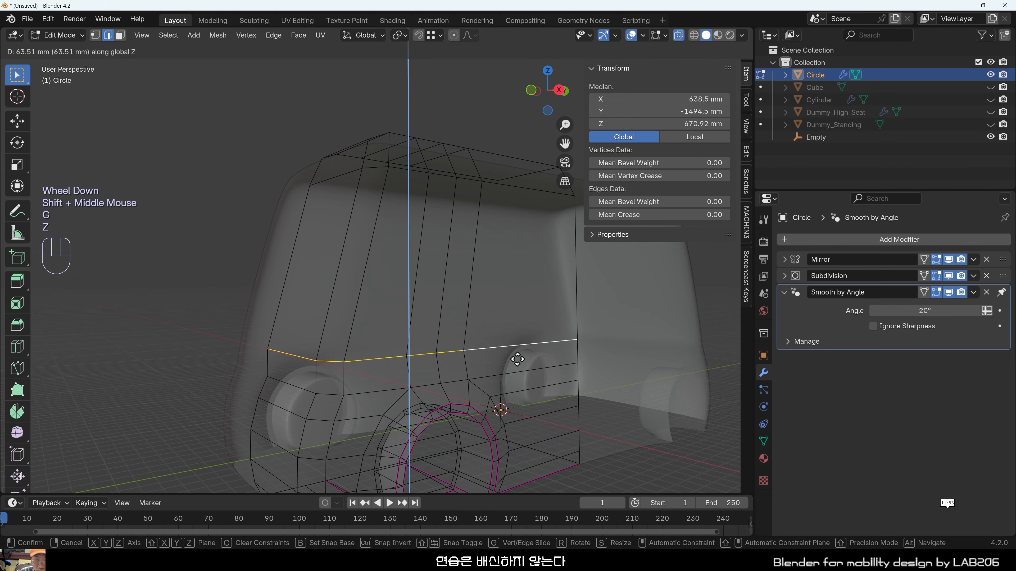
pyautogui.press('g')
pyautogui.press('g')
pyautogui.press('g')
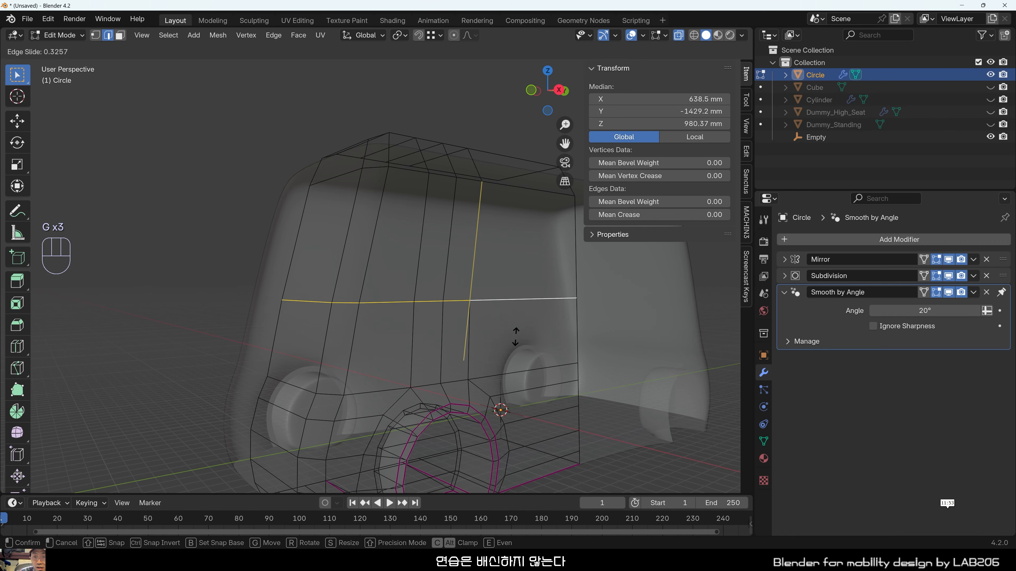
pyautogui.click(512, 358)
pyautogui.click(216, 236)
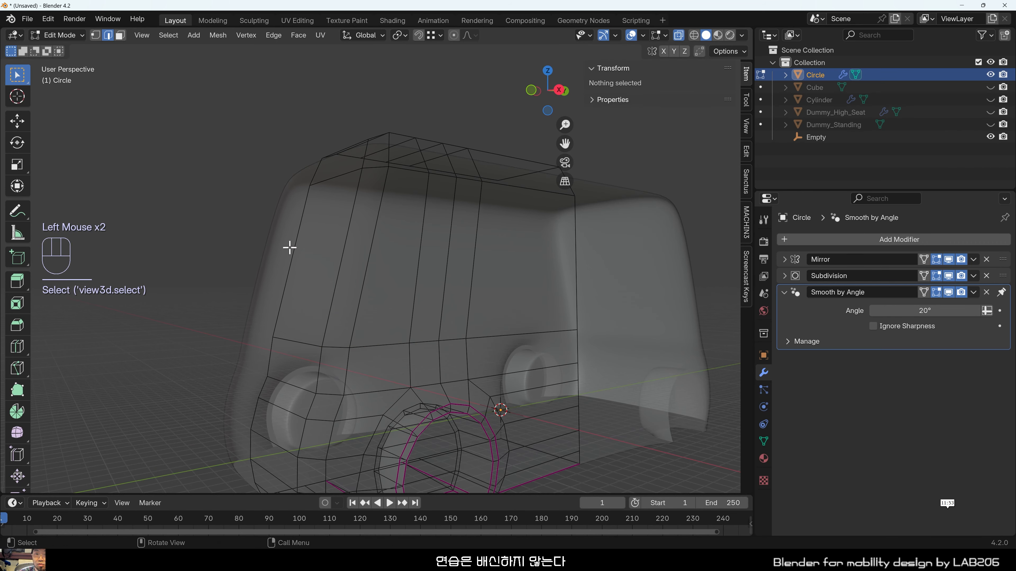
# Examine the body from several sides with X-ray on and off, finishing in the front orthographic view.
pyautogui.moveTo(288, 245); pyautogui.dragTo(347, 254, button='middle')
pyautogui.scroll(-2, 309, 286)
pyautogui.scroll(1, 309, 286)
pyautogui.moveTo(309, 285); pyautogui.dragTo(463, 324, button='middle')
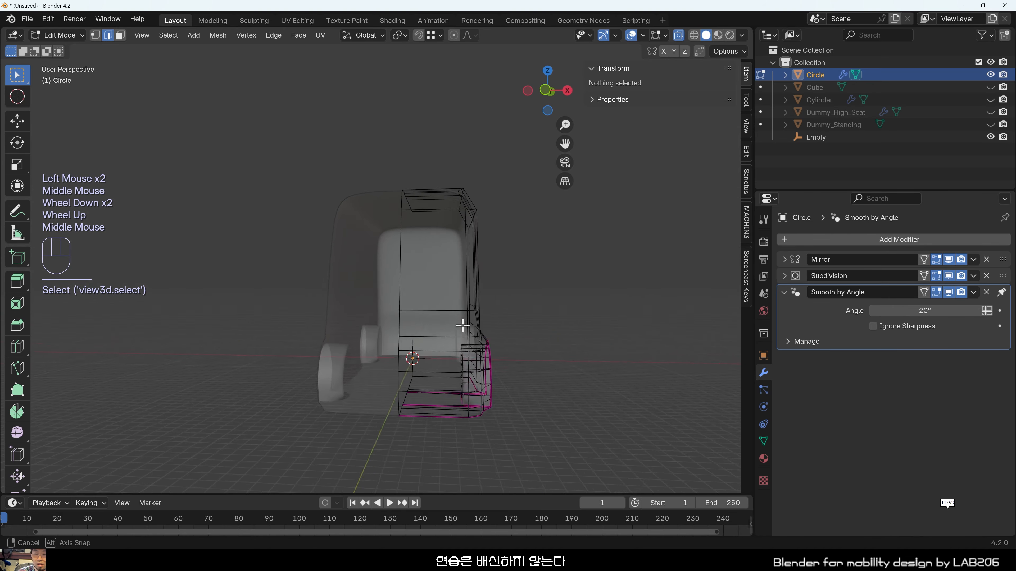
pyautogui.scroll(1, 481, 404)
pyautogui.hotkey('alt', 'z')
pyautogui.moveTo(480, 390); pyautogui.dragTo(586, 312, button='middle')
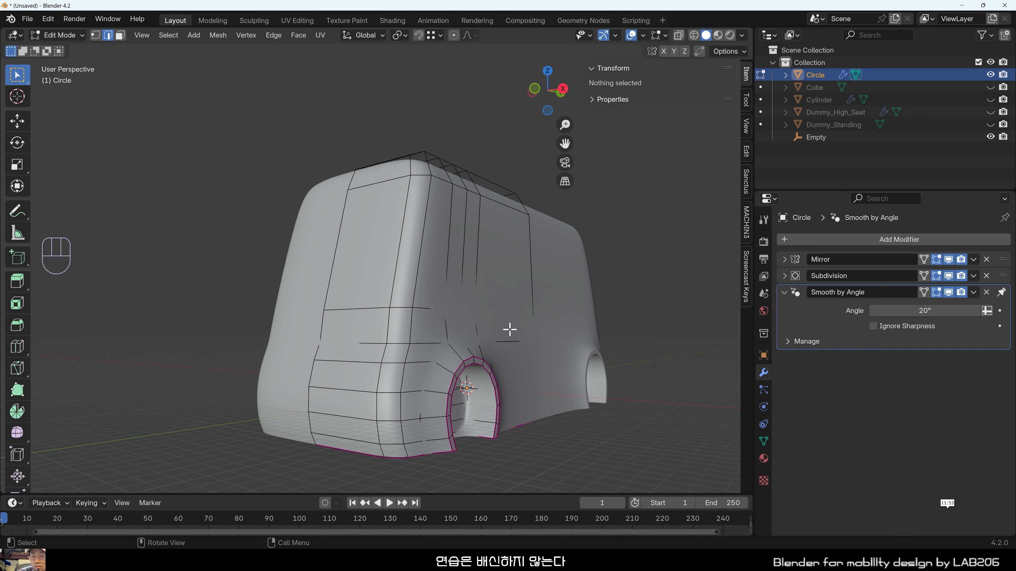
pyautogui.press('`')
pyautogui.press('`')
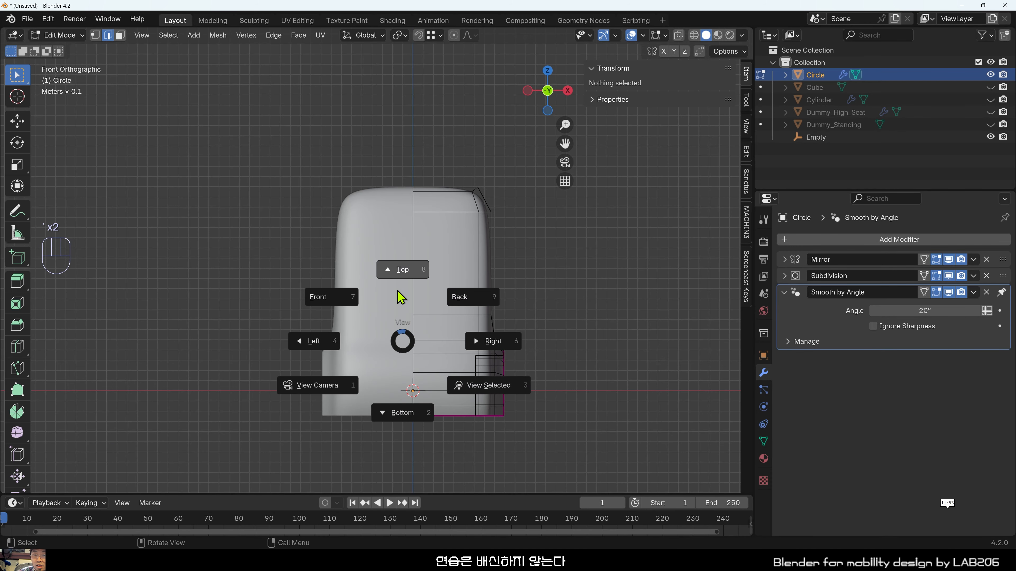
pyautogui.click(404, 273)
pyautogui.press('`')
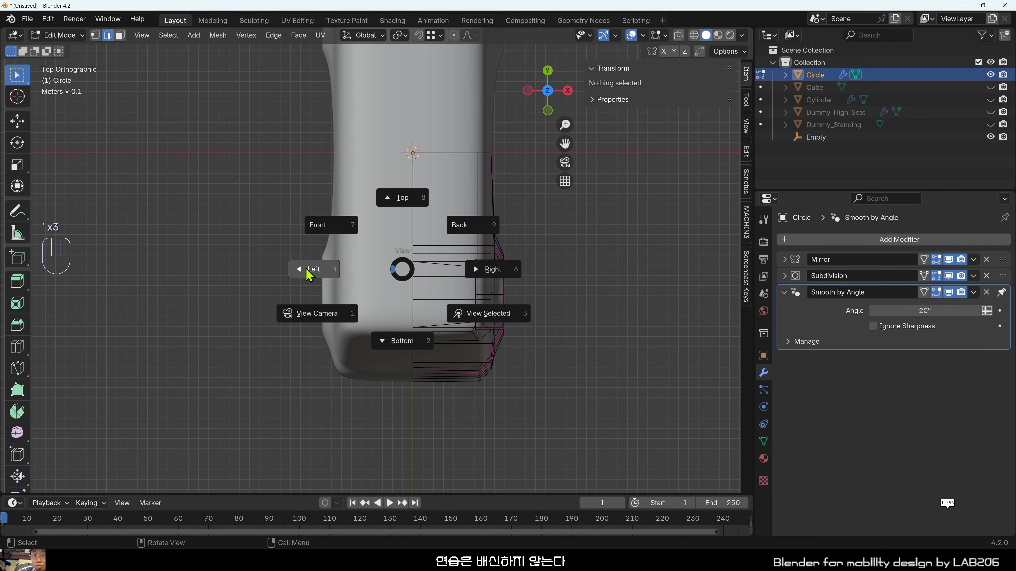
pyautogui.click(320, 227)
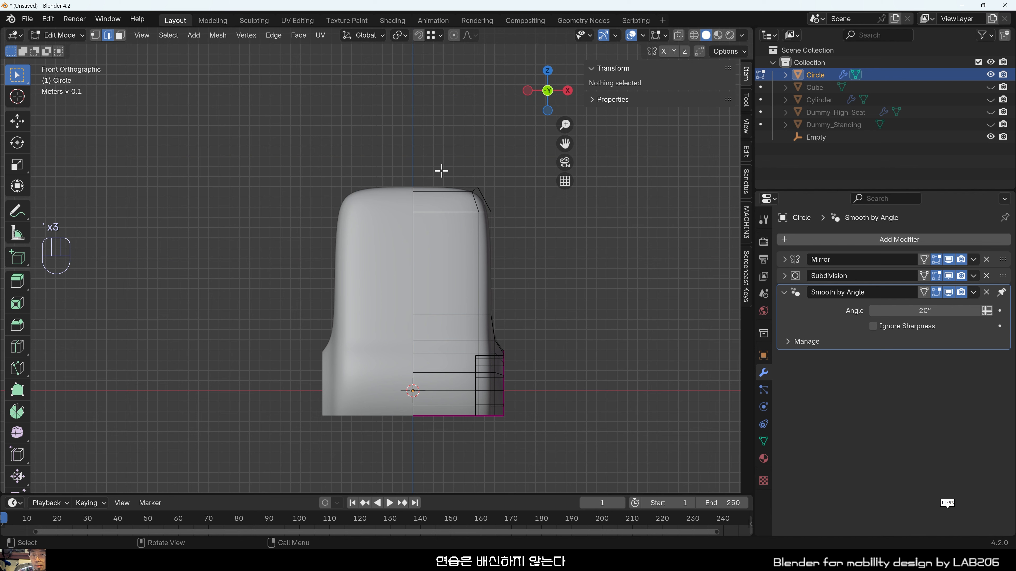
# Select all faces of the body's +X side with X-ray on and move them 140.37 mm along X.
pyautogui.hotkey('alt', 'z')
pyautogui.moveTo(464, 164); pyautogui.dragTo(531, 288)
pyautogui.press('3')
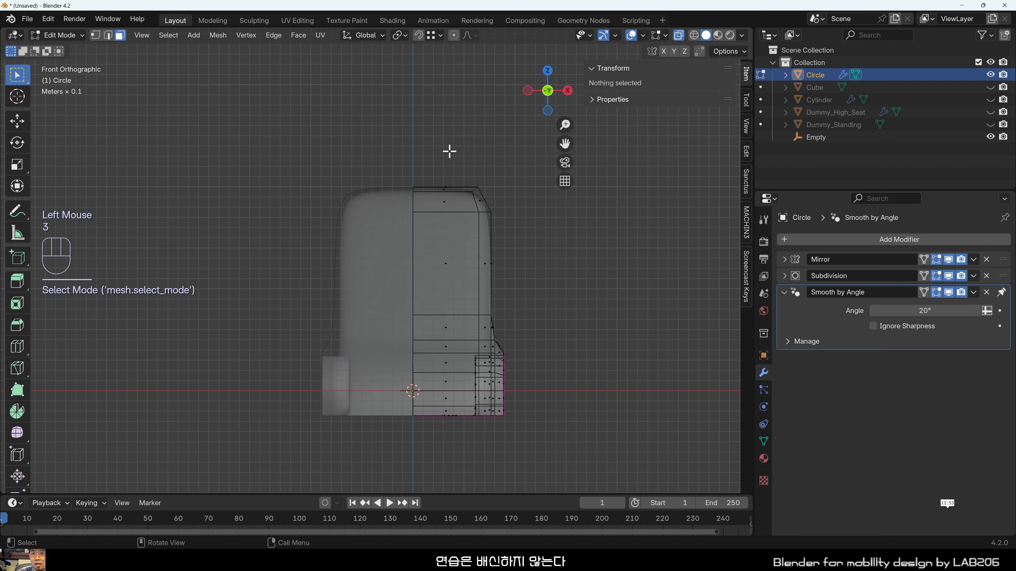
pyautogui.moveTo(463, 166); pyautogui.dragTo(585, 436)
pyautogui.scroll(2, 585, 440)
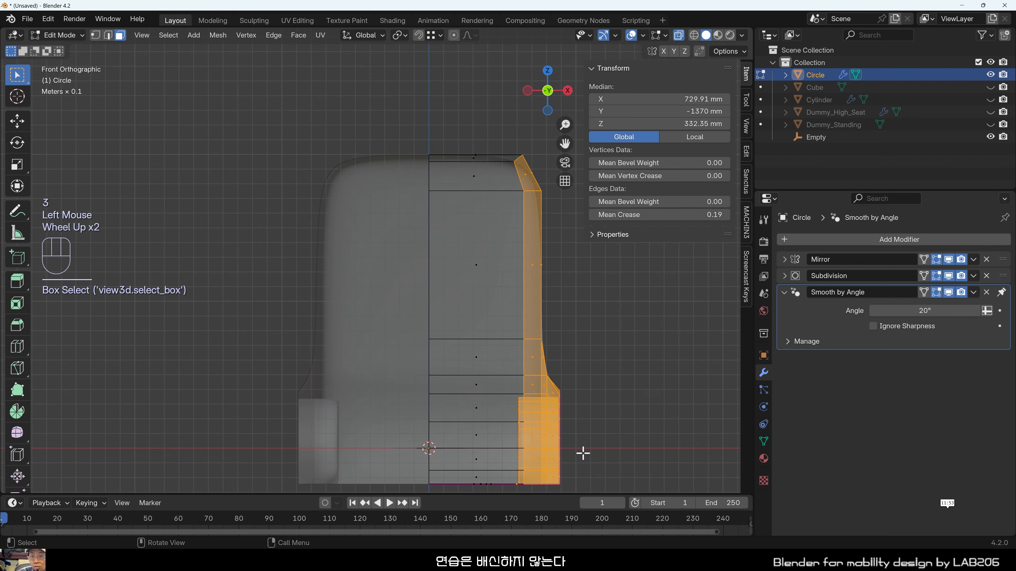
pyautogui.keyDown('shift'); pyautogui.moveTo(585, 454); pyautogui.dragTo(470, 350, button='middle'); pyautogui.keyUp('shift')
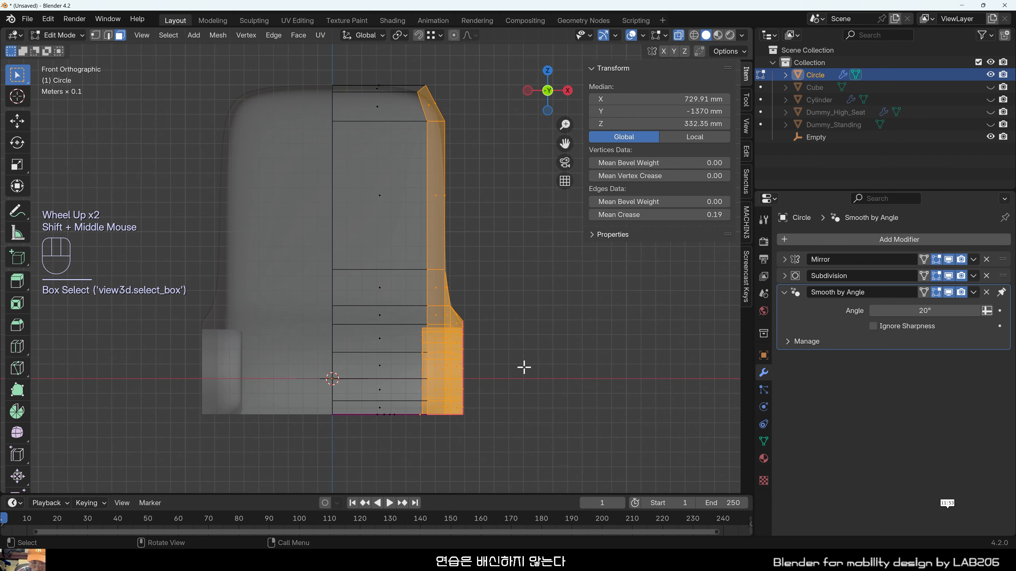
pyautogui.press('g')
pyautogui.press('x')
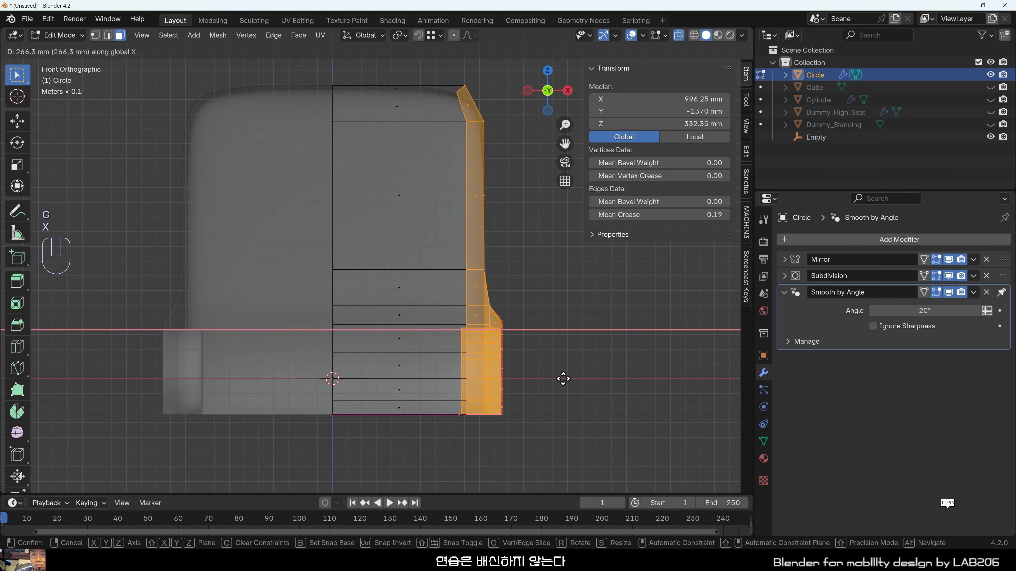
pyautogui.click(544, 375)
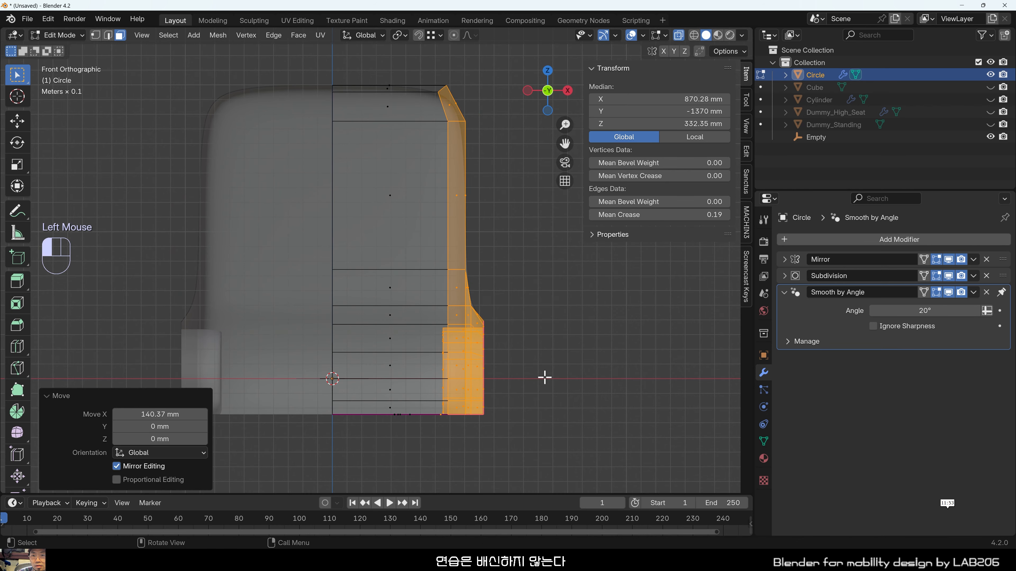
pyautogui.click(581, 313)
# Return to Object Mode with X-ray off and unhide the Cylinder wheels.
pyautogui.moveTo(581, 313); pyautogui.dragTo(424, 378, button='middle')
pyautogui.scroll(-1, 516, 340)
pyautogui.press('Tab')
pyautogui.hotkey('alt', 'z')
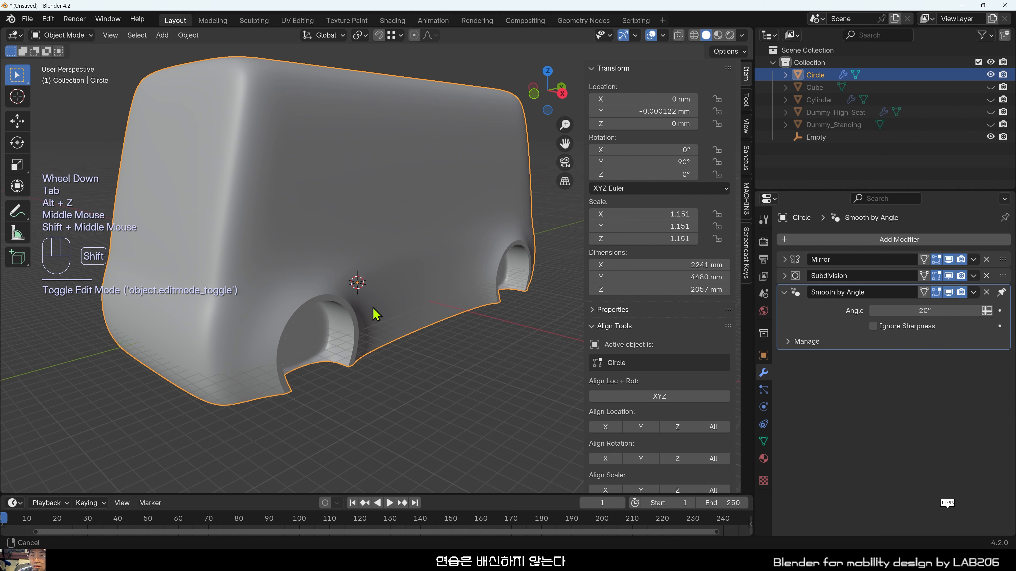
pyautogui.click(422, 380)
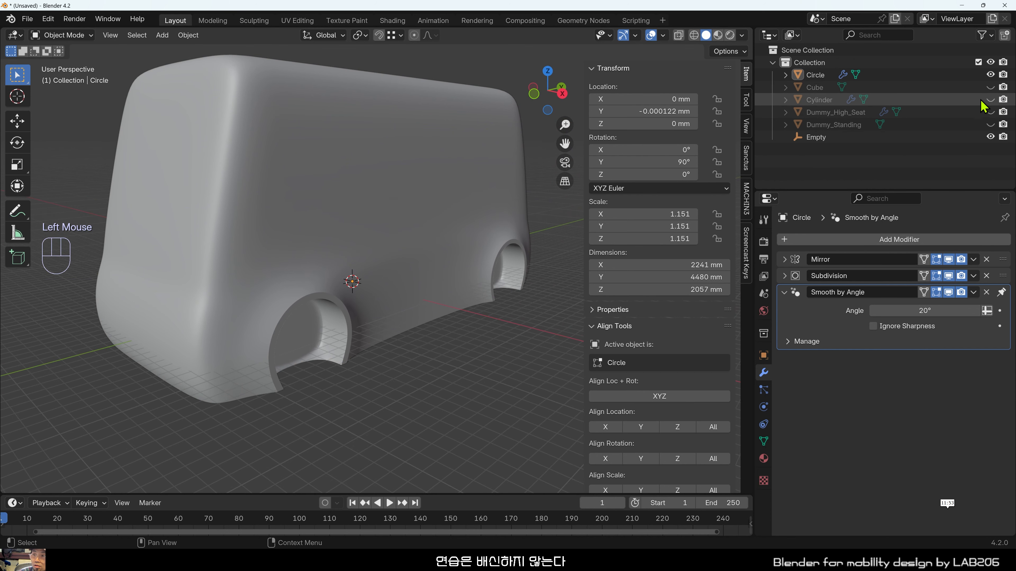
pyautogui.click(990, 99)
pyautogui.click(280, 348)
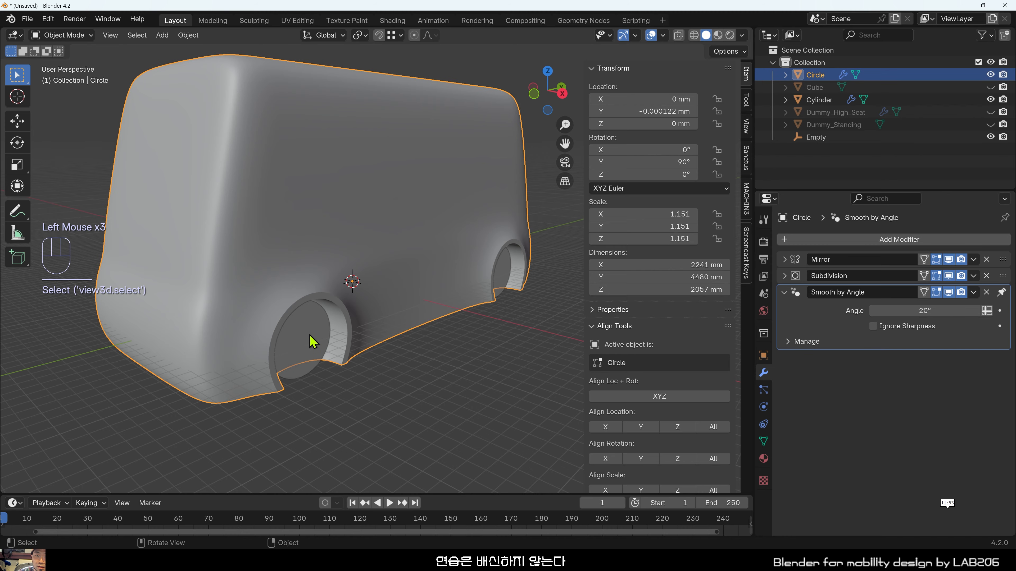
# Move the wheel cylinder outward along X to an X location of 956.28 mm.
pyautogui.click(311, 340)
pyautogui.press('g')
pyautogui.press('x')
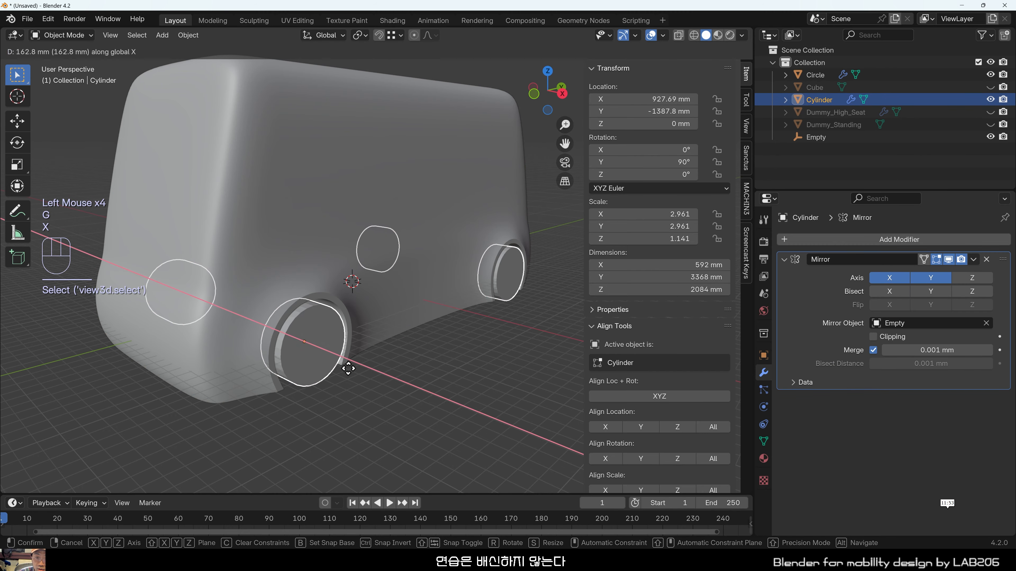
pyautogui.click(352, 368)
pyautogui.click(297, 379)
# Fine-tune the wheel cylinder's position along X so it sits inside the widened arch.
pyautogui.moveTo(297, 379); pyautogui.dragTo(266, 384, button='middle')
pyautogui.scroll(4, 266, 385)
pyautogui.click(279, 387)
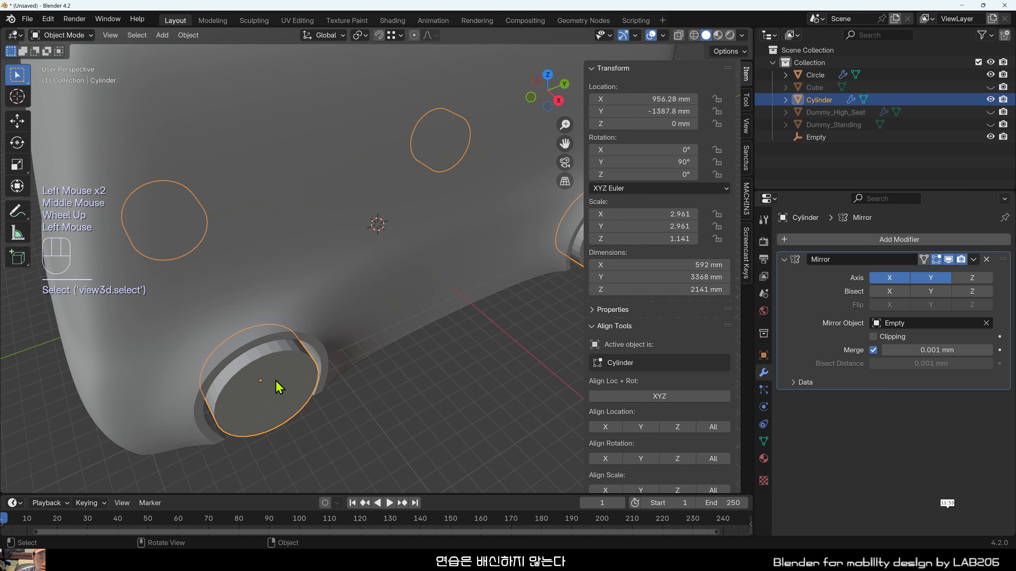
pyautogui.press('g')
pyautogui.press('x')
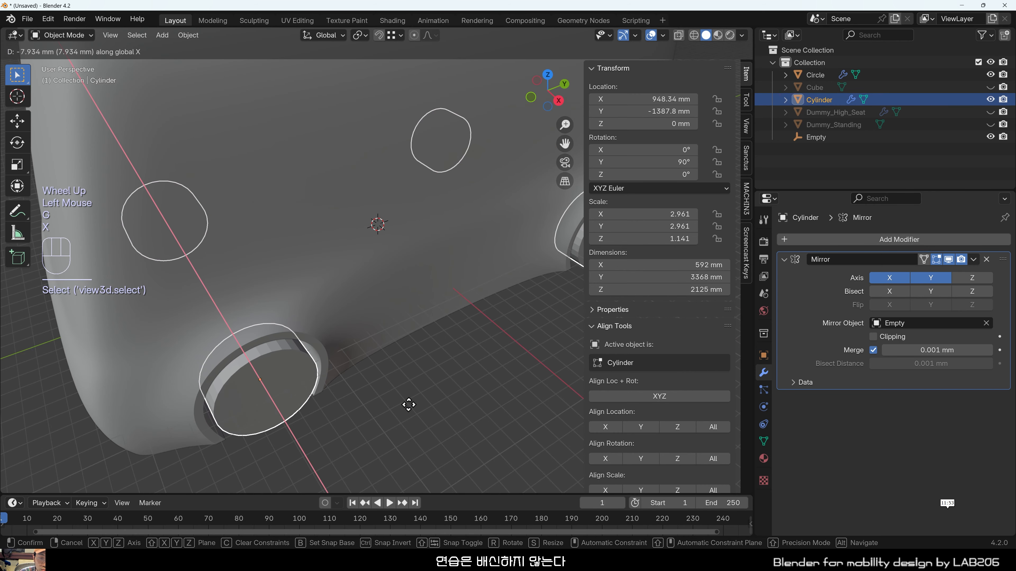
pyautogui.click(460, 413)
pyautogui.click(460, 414)
# Hide the Cylinder wheels again and enter Edit Mode on the Circle body.
pyautogui.moveTo(460, 414); pyautogui.dragTo(506, 355, button='middle')
pyautogui.click(990, 99)
pyautogui.press('Tab')
pyautogui.click(292, 310)
pyautogui.press('Tab')
# Examine the wheel well from below in Edit and Object Mode, toggling X-ray.
pyautogui.scroll(2, 272, 373)
pyautogui.moveTo(505, 354); pyautogui.dragTo(580, 364, button='middle')
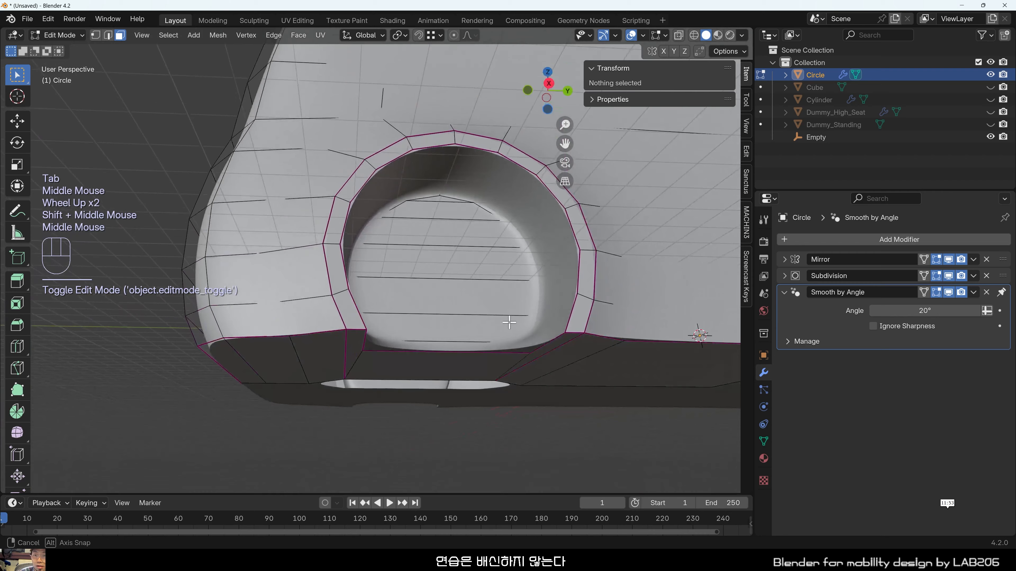
pyautogui.scroll(1, 580, 364)
pyautogui.moveTo(583, 250); pyautogui.dragTo(635, 320, button='middle')
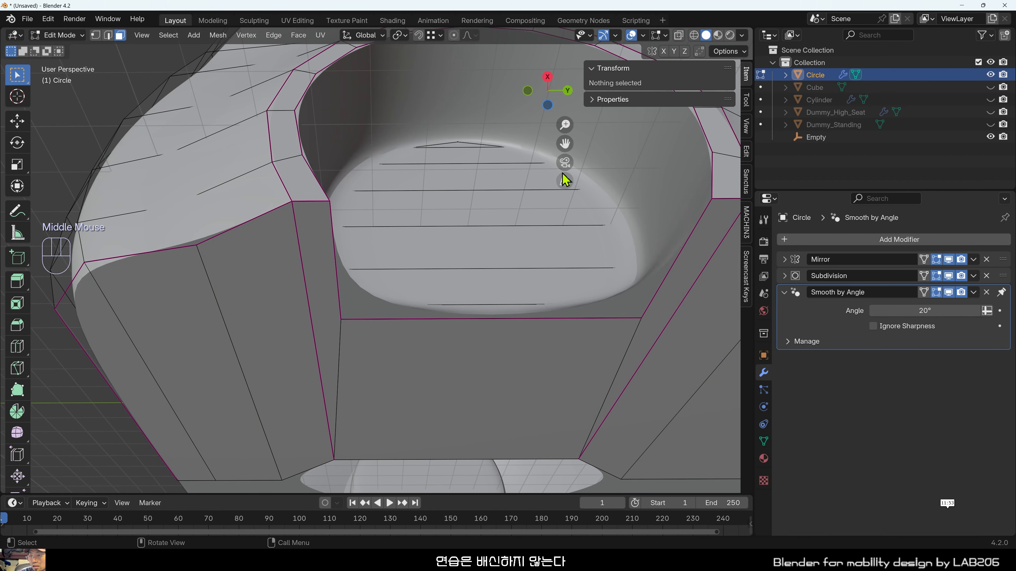
pyautogui.press('Tab')
pyautogui.moveTo(458, 302); pyautogui.dragTo(359, 308, button='middle')
pyautogui.hotkey('alt', 'z')
pyautogui.hotkey('alt', 'z')
pyautogui.hotkey('alt', 'z')
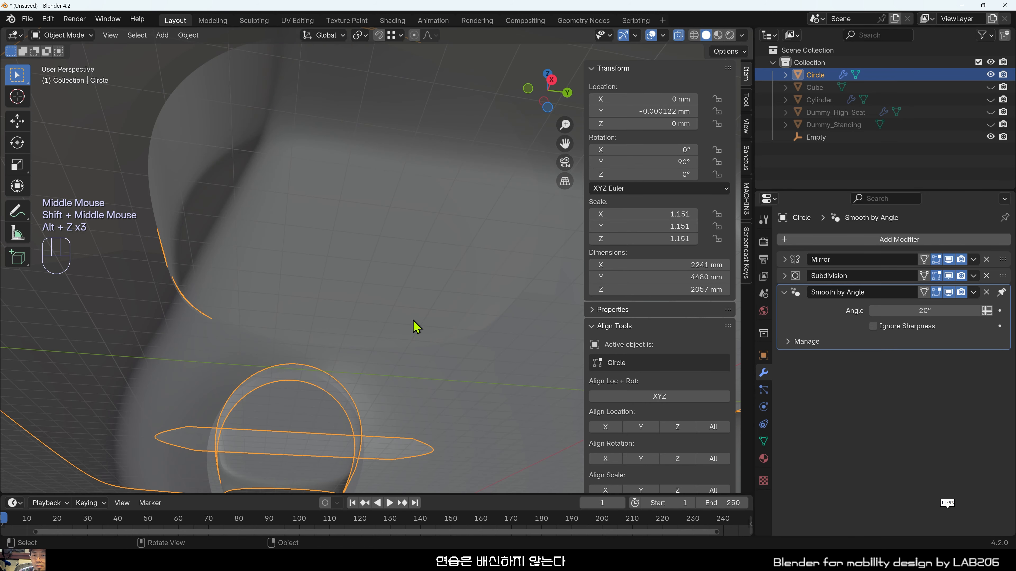
# Select the curved edge loop around the wheel well's inner wall and set its mean crease to 1.00.
pyautogui.press('Tab')
pyautogui.click(467, 327)
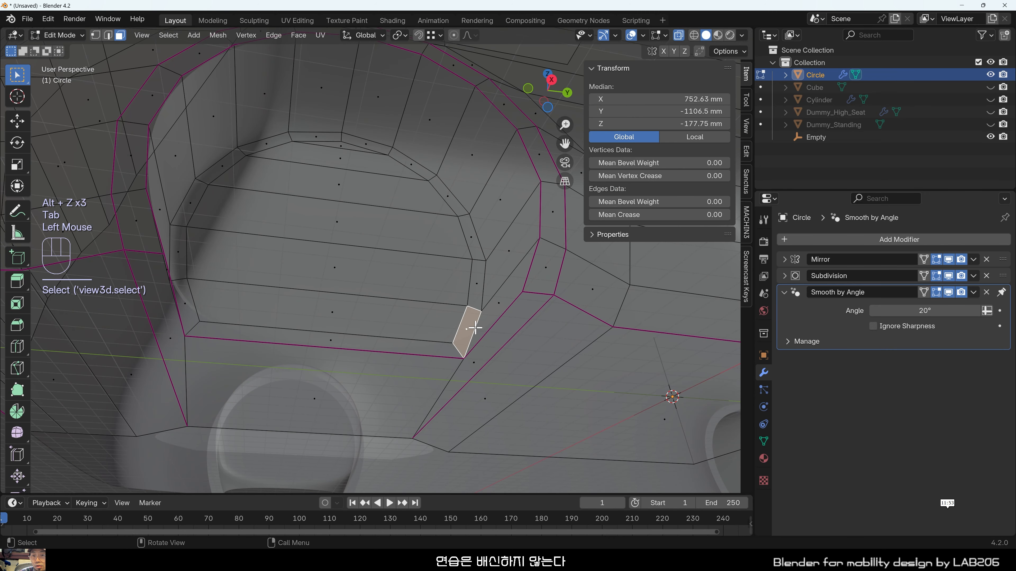
pyautogui.press('2')
pyautogui.click(470, 327)
pyautogui.keyDown('alt'); pyautogui.click(475, 327); pyautogui.keyUp('alt')
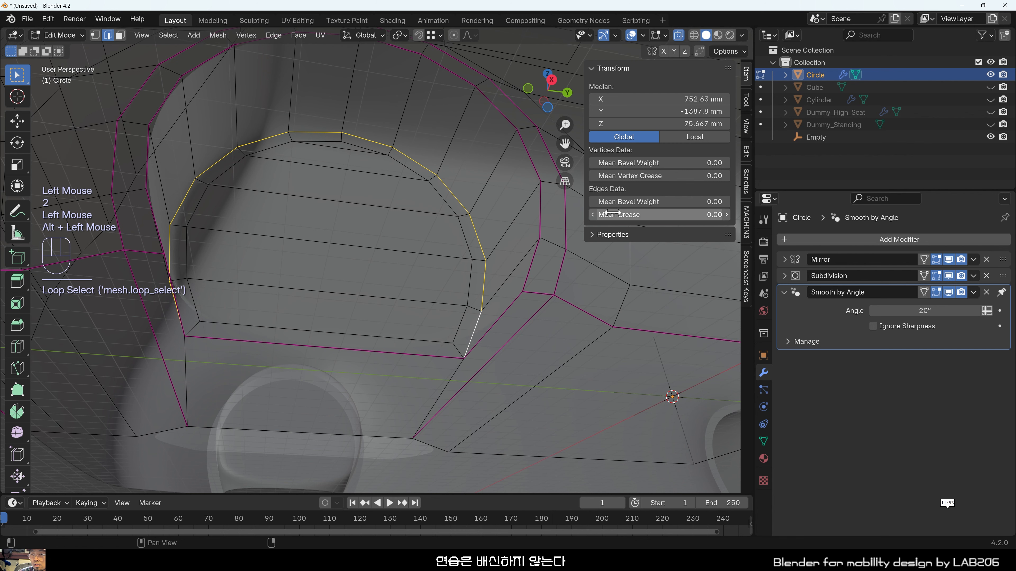
pyautogui.moveTo(612, 212); pyautogui.dragTo(680, 213)
pyautogui.moveTo(211, 323); pyautogui.dragTo(234, 324, button='middle')
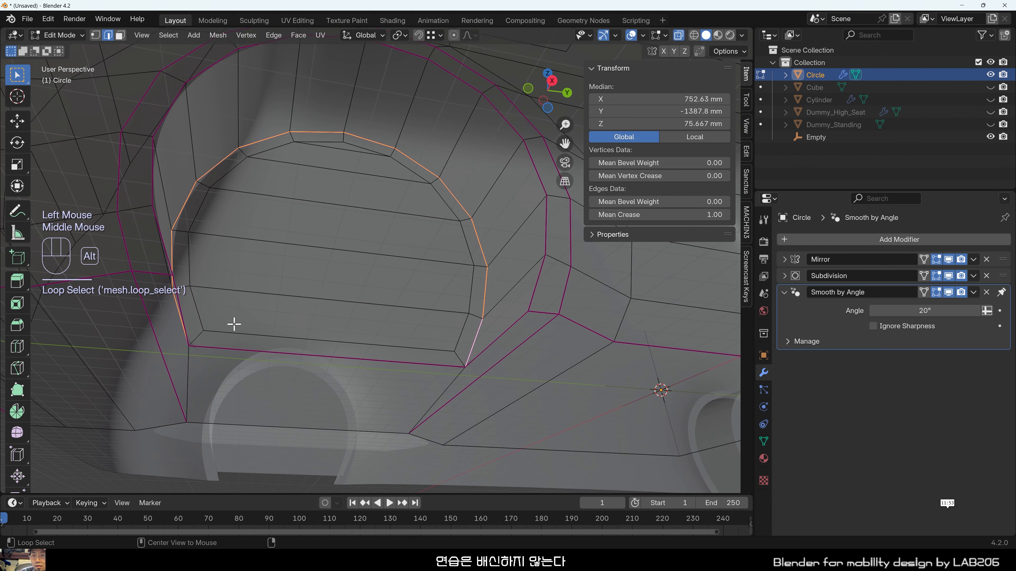
pyautogui.hotkey('alt', 'z')
pyautogui.scroll(-2, 275, 349)
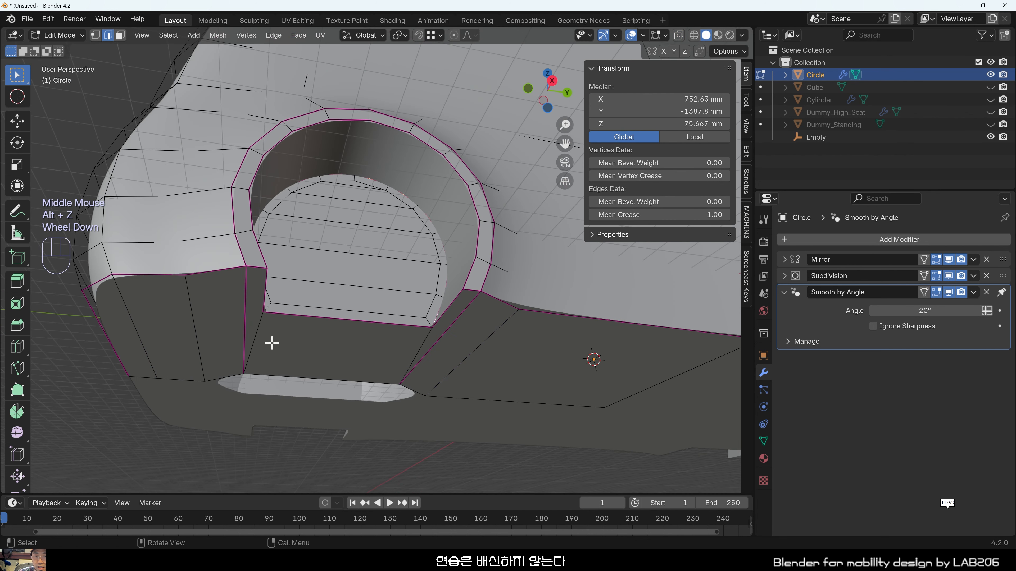
pyautogui.click(452, 472)
# Examine the creased wheel well from below and the whole body from its side and end.
pyautogui.moveTo(452, 472); pyautogui.dragTo(430, 382, button='middle')
pyautogui.scroll(3, 469, 449)
pyautogui.scroll(-1, 480, 380)
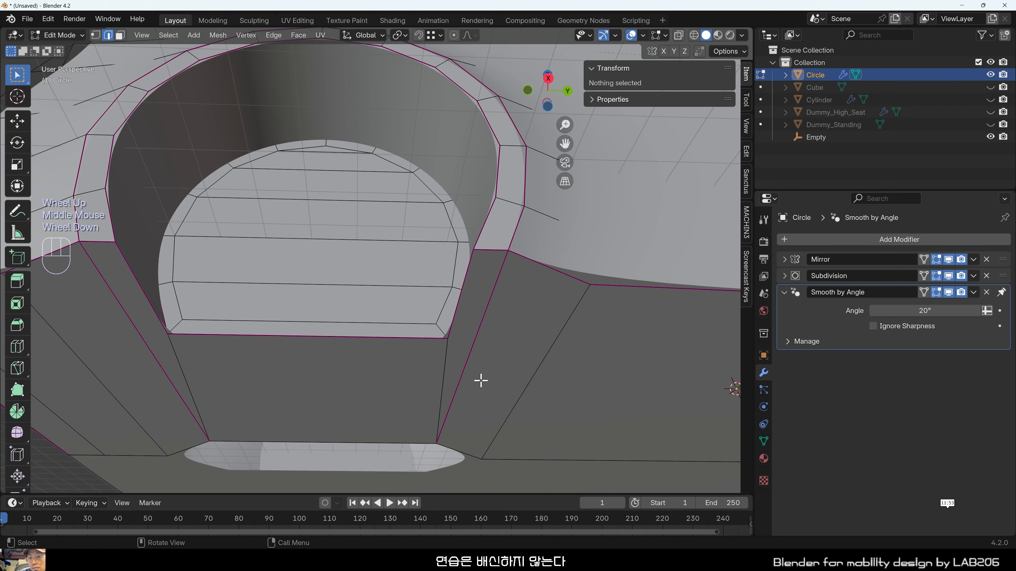
pyautogui.scroll(-1, 481, 380)
pyautogui.scroll(-1, 426, 336)
pyautogui.moveTo(426, 335); pyautogui.dragTo(488, 410, button='middle')
pyautogui.scroll(-2, 391, 416)
pyautogui.scroll(1, 391, 416)
pyautogui.scroll(1, 463, 433)
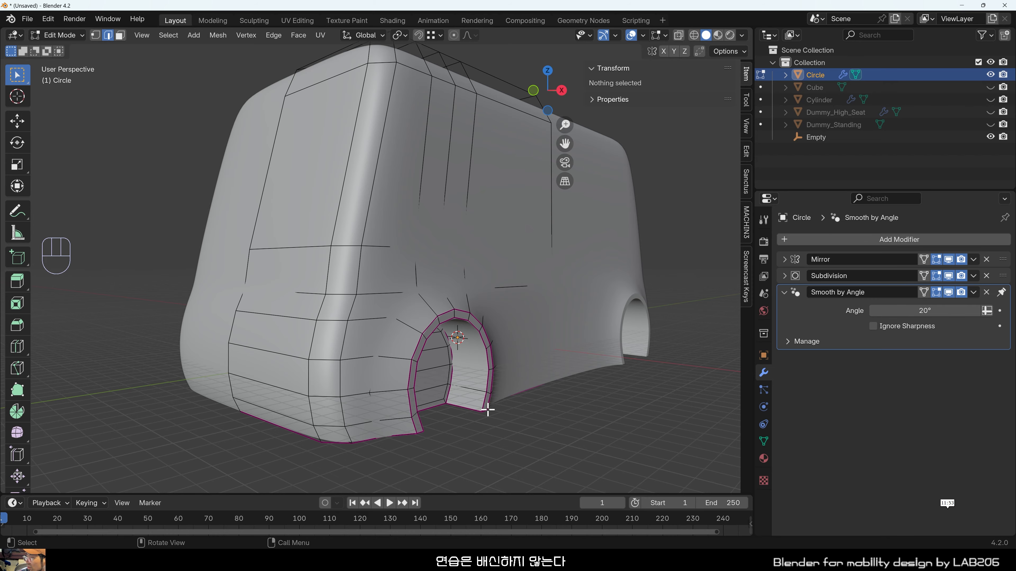
pyautogui.keyDown('shift'); pyautogui.moveTo(479, 395); pyautogui.dragTo(383, 399, button='middle'); pyautogui.keyUp('shift')
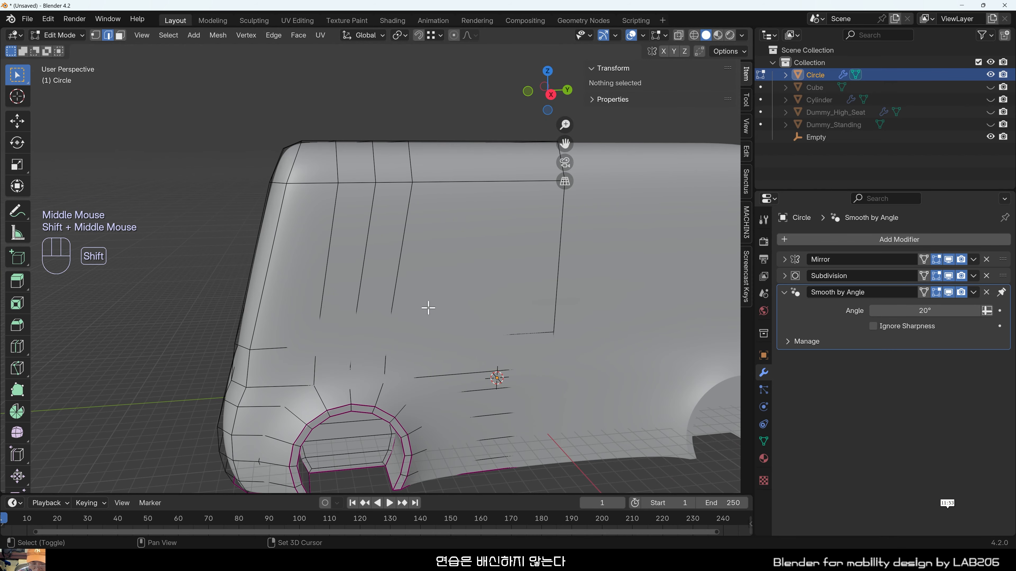
pyautogui.keyDown('shift'); pyautogui.moveTo(428, 308); pyautogui.dragTo(335, 292, button='middle'); pyautogui.keyUp('shift')
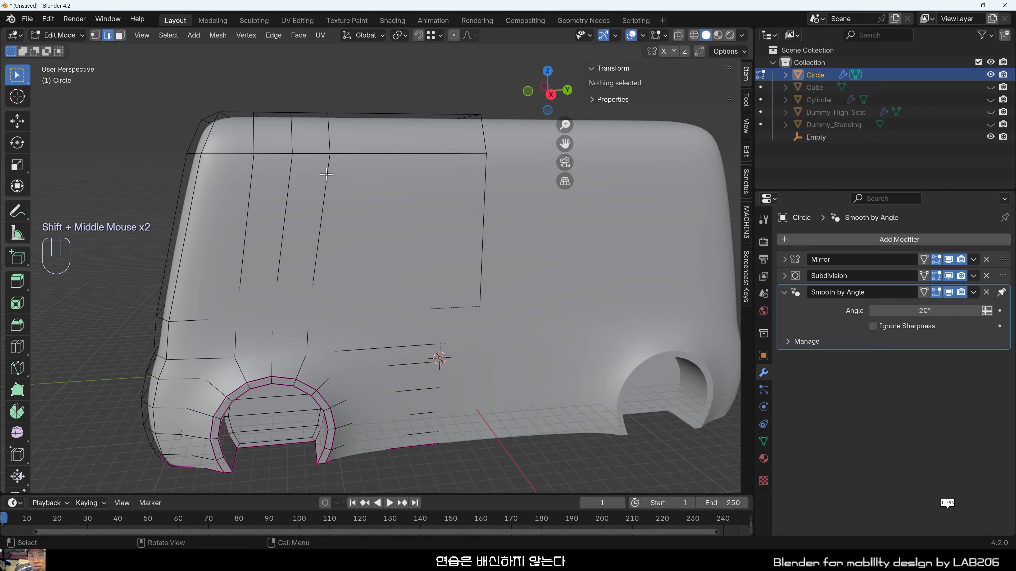
pyautogui.moveTo(316, 180); pyautogui.dragTo(399, 162, button='middle')
# Select the short horizontal edges at the body's corner pillar and the side edges along the waistline and upper window line, using X-ray.
pyautogui.click(208, 327)
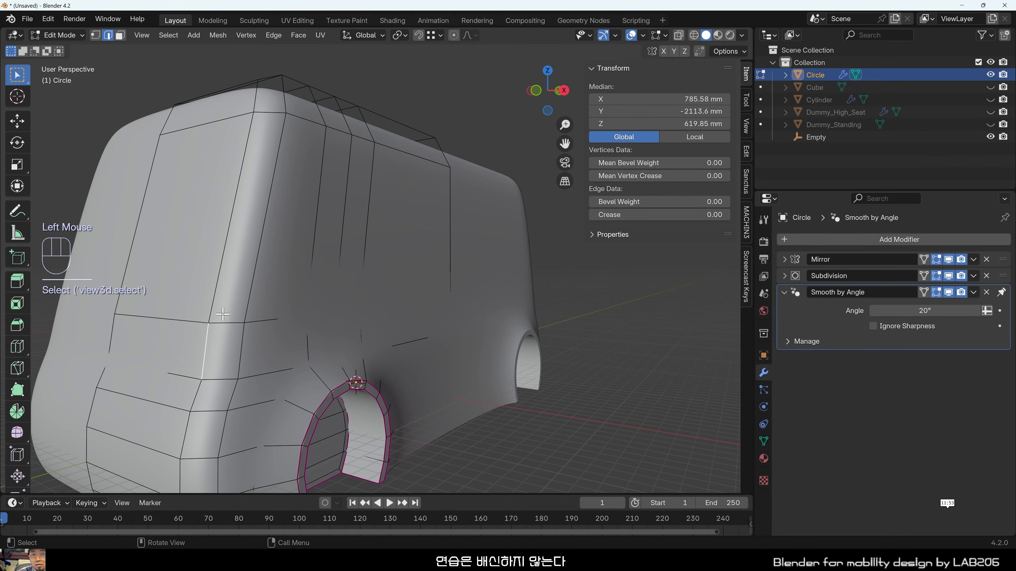
pyautogui.press('3')
pyautogui.click(240, 323)
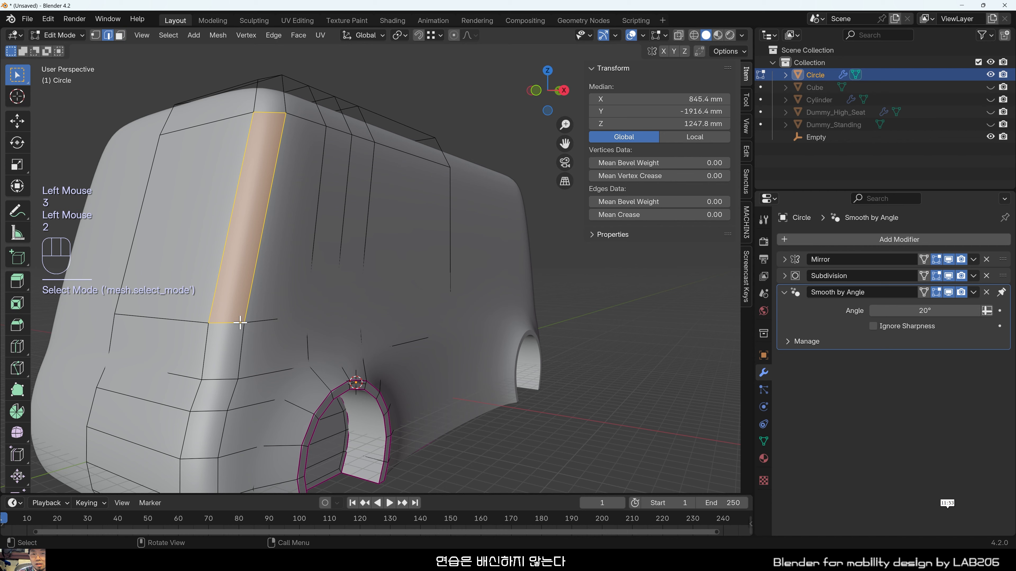
pyautogui.press('2')
pyautogui.click(240, 322)
pyautogui.moveTo(378, 288); pyautogui.dragTo(356, 292, button='middle')
pyautogui.hotkey('alt', 'z')
pyautogui.keyDown('shift'); pyautogui.click(438, 304); pyautogui.keyUp('shift')
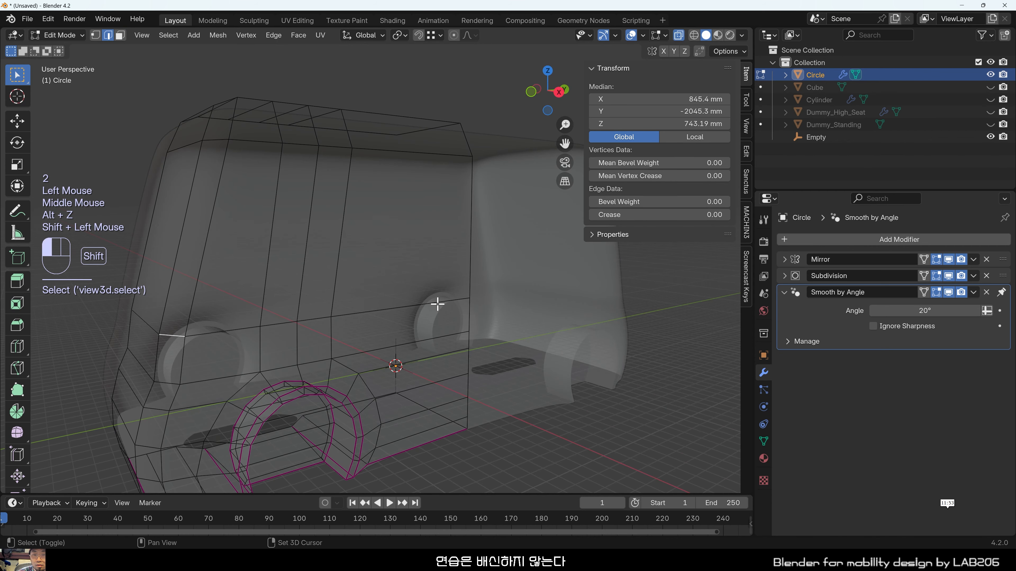
pyautogui.keyDown('shift'); pyautogui.click(275, 326); pyautogui.keyUp('shift')
pyautogui.moveTo(276, 326); pyautogui.dragTo(336, 339, button='middle')
pyautogui.keyDown('shift'); pyautogui.click(339, 189); pyautogui.keyUp('shift')
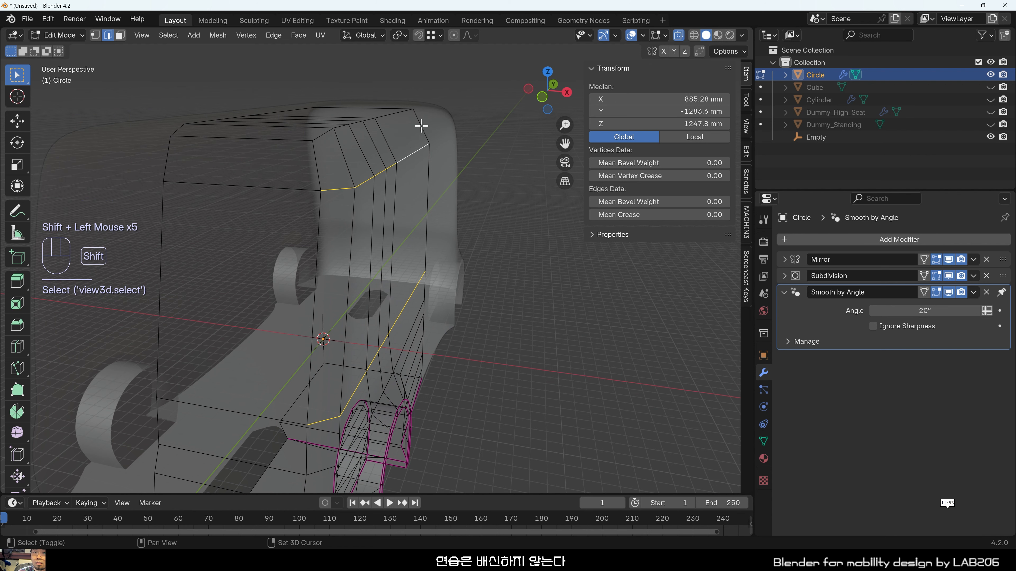
# Add the roof corner edges to the selection and move them all about 6.5 mm inward along X in front view.
pyautogui.moveTo(421, 126)
pyautogui.mouseDown(button='middle')
pyautogui.moveTo(431, 141)
pyautogui.moveTo(432, 133)
pyautogui.mouseUp(button='middle')
pyautogui.keyDown('shift'); pyautogui.moveTo(353, 93); pyautogui.dragTo(410, 156); pyautogui.keyUp('shift')
pyautogui.moveTo(410, 159); pyautogui.dragTo(431, 113, button='middle')
pyautogui.keyDown('shift'); pyautogui.click(463, 196); pyautogui.keyUp('shift')
pyautogui.scroll(-1, 444, 277)
pyautogui.moveTo(444, 277); pyautogui.dragTo(480, 259, button='middle')
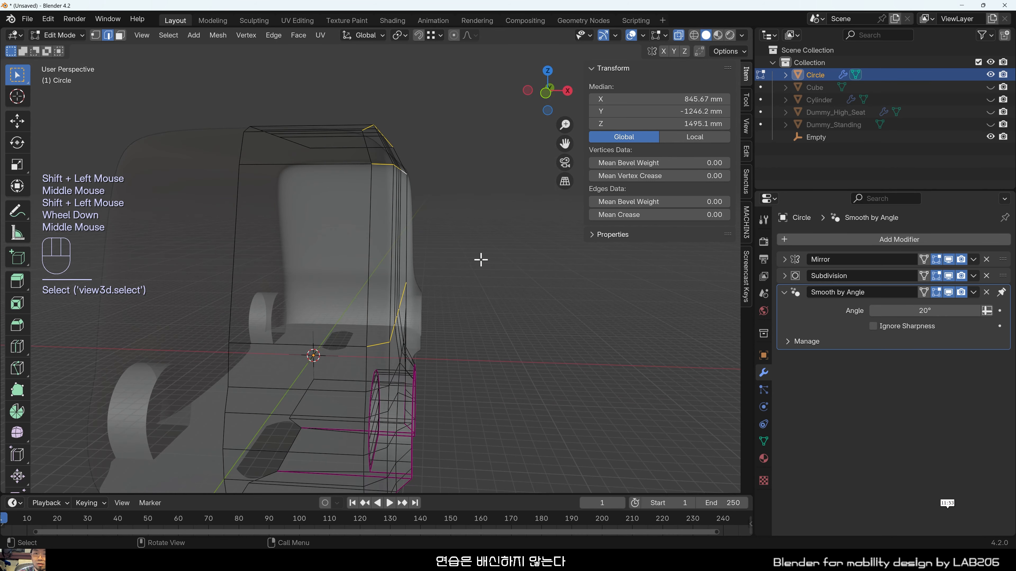
pyautogui.press('`')
pyautogui.press('`')
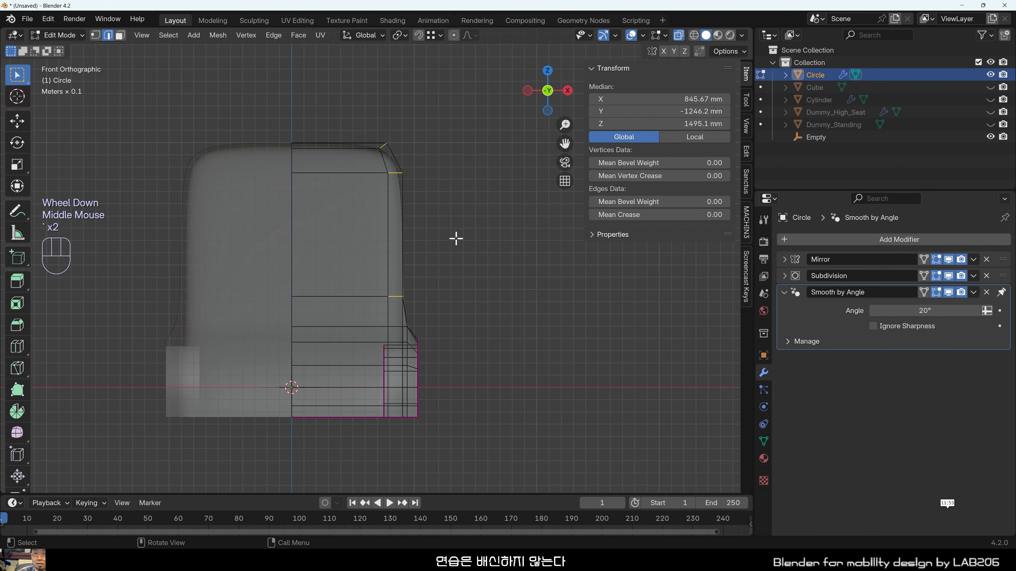
pyautogui.press('g')
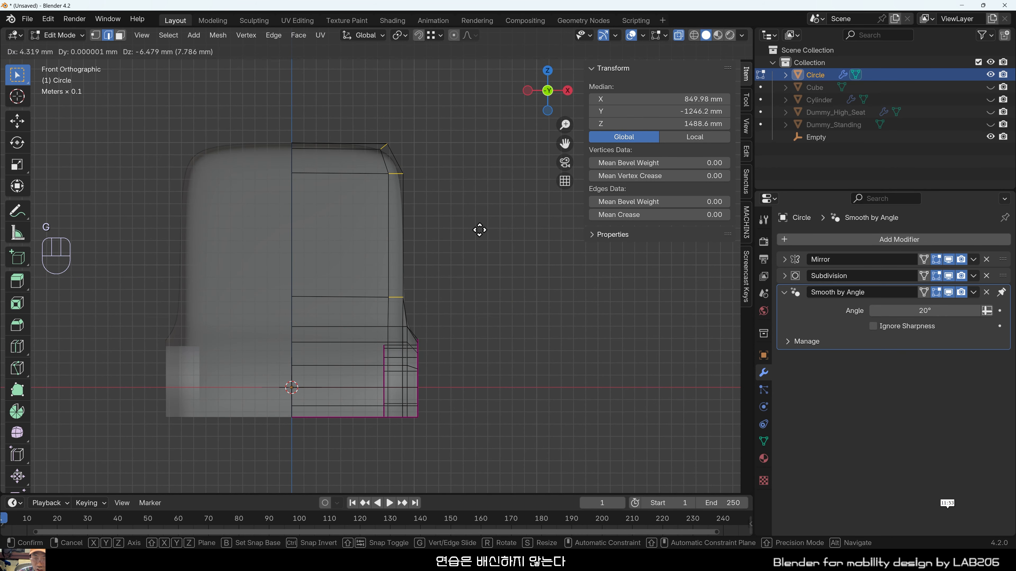
pyautogui.press('x')
pyautogui.click(478, 239)
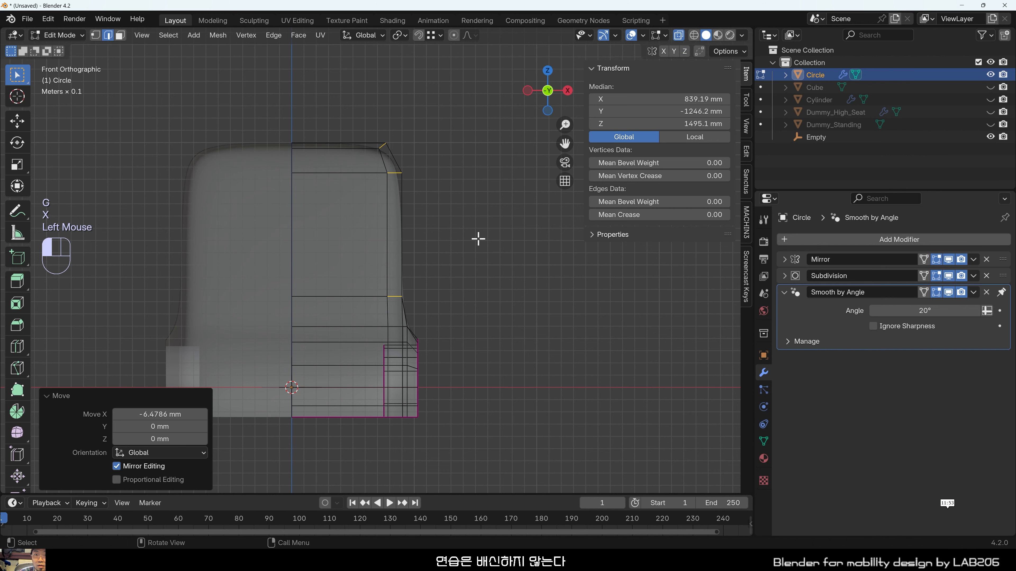
# Select the upper roof corner in front view, move it about 86 mm inward along X and clear the selection.
pyautogui.moveTo(352, 129); pyautogui.dragTo(408, 180)
pyautogui.press('g')
pyautogui.press('x')
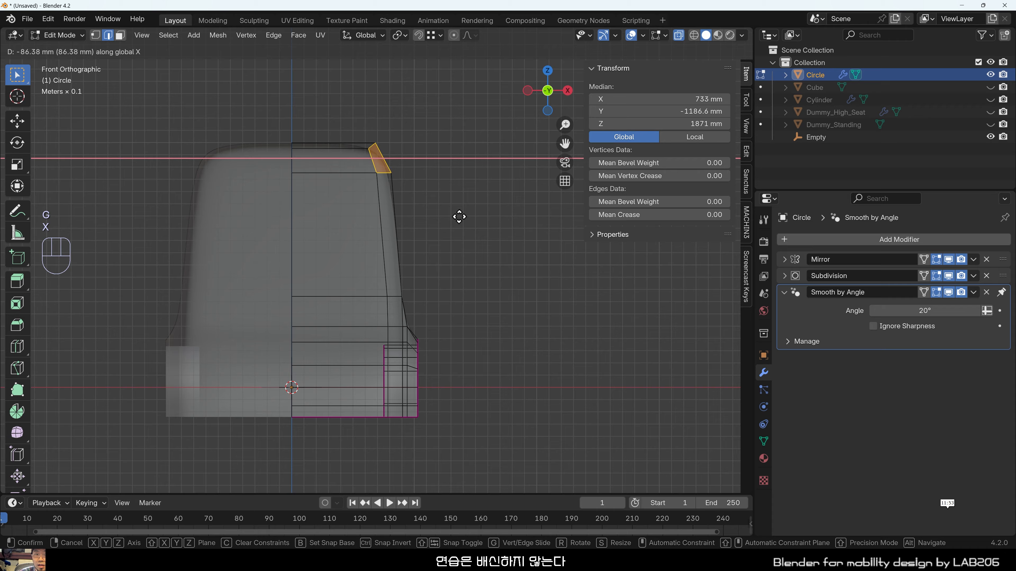
pyautogui.click(459, 216)
pyautogui.click(512, 220)
# Examine the tapered cabin from the side with X-ray off, in both Object and Edit Mode.
pyautogui.moveTo(512, 220); pyautogui.dragTo(336, 392, button='middle')
pyautogui.hotkey('alt', 'z')
pyautogui.scroll(-2, 415, 236)
pyautogui.scroll(2, 343, 296)
pyautogui.press('Tab')
pyautogui.press('Tab')
pyautogui.scroll(3, 325, 413)
pyautogui.scroll(-2, 325, 413)
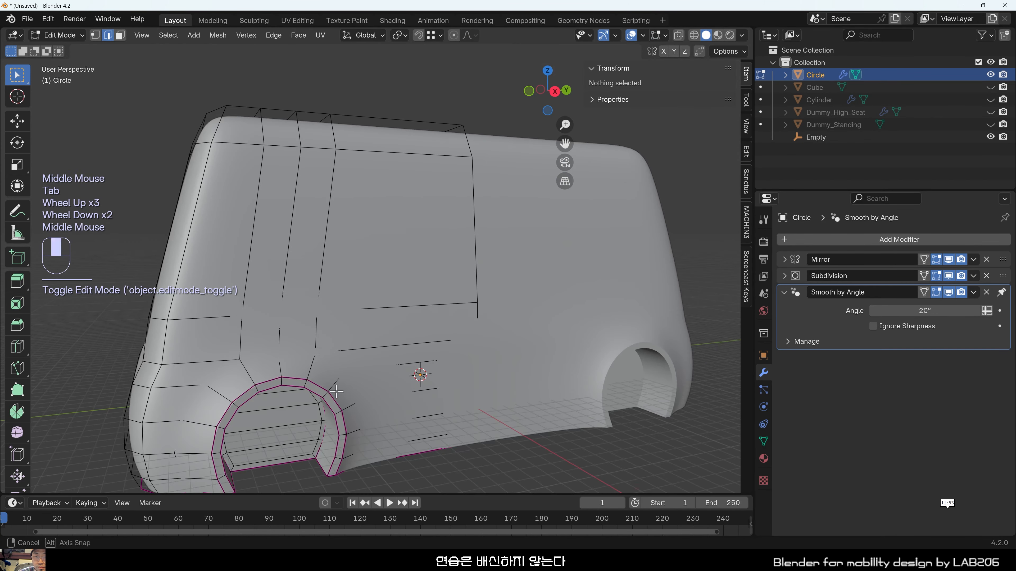
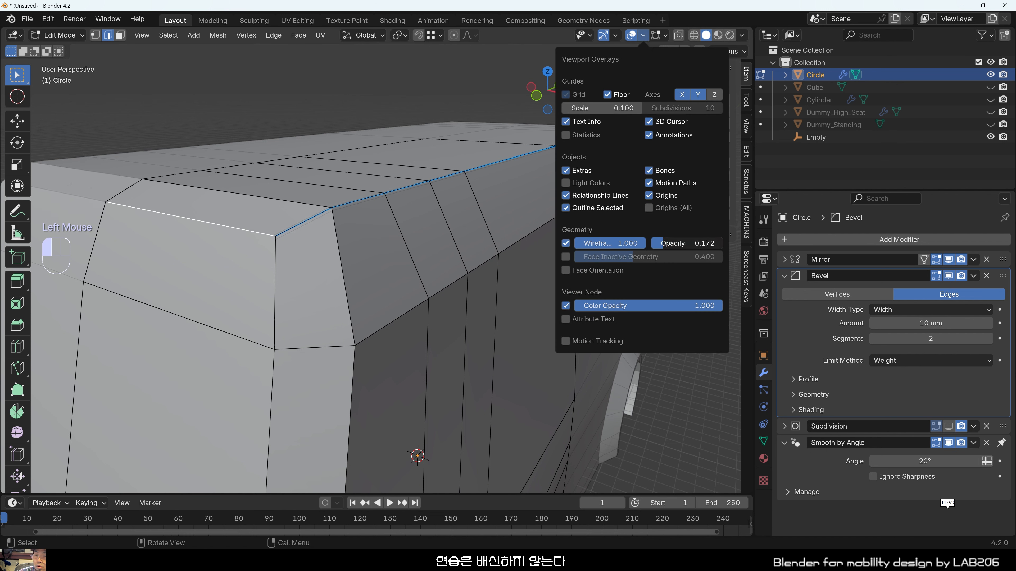
# Set the wireframe overlay's opacity to about 0.17 and clear the edge selection.
pyautogui.moveTo(667, 243)
pyautogui.mouseDown()
pyautogui.moveTo(722, 244)
pyautogui.moveTo(667, 243)
pyautogui.mouseUp()
pyautogui.click(329, 84)
pyautogui.scroll(-2, 397, 249)
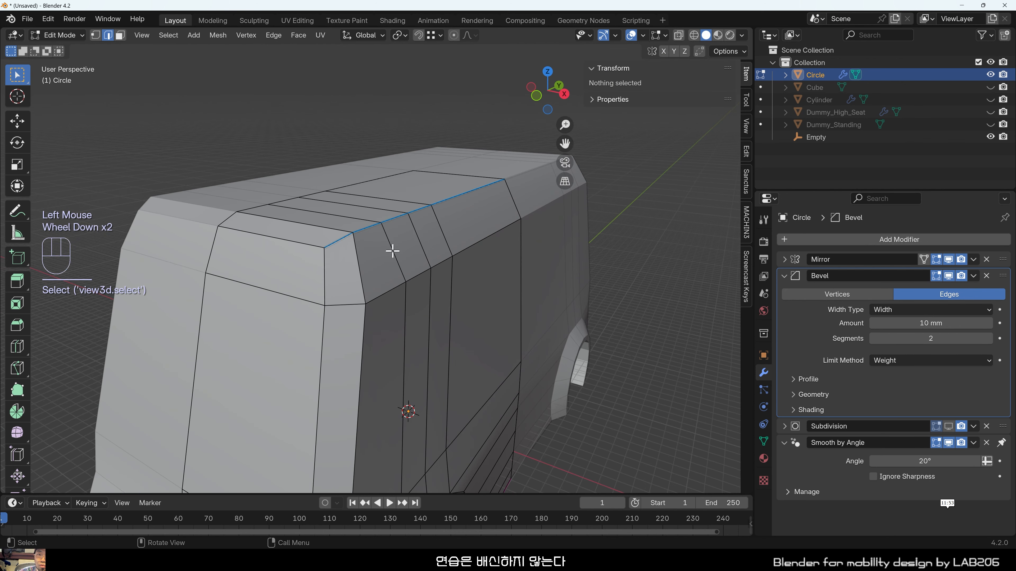
# Examine the unsubdivided body's beveled roof corner up close in Object and Edit Mode.
pyautogui.scroll(1, 396, 249)
pyautogui.keyDown('shift'); pyautogui.moveTo(397, 249); pyautogui.dragTo(356, 281, button='middle'); pyautogui.keyUp('shift')
pyautogui.press('Tab')
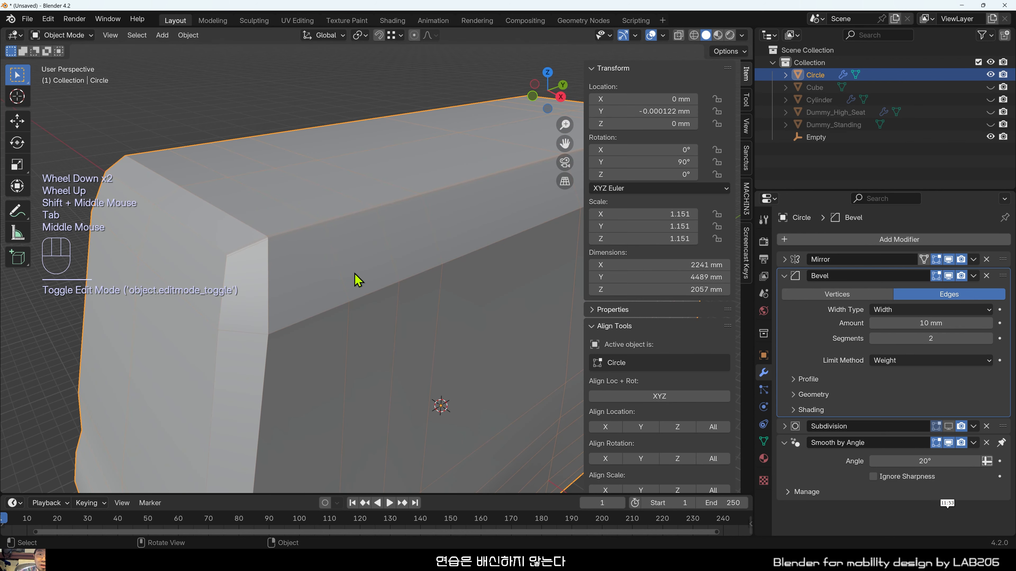
pyautogui.scroll(-2, 430, 254)
pyautogui.scroll(3, 358, 379)
pyautogui.press('Tab')
pyautogui.keyDown('shift'); pyautogui.moveTo(363, 356); pyautogui.dragTo(434, 269, button='middle'); pyautogui.keyUp('shift')
pyautogui.click(595, 439)
pyautogui.press('Tab')
pyautogui.moveTo(706, 393); pyautogui.dragTo(706, 377, button='middle')
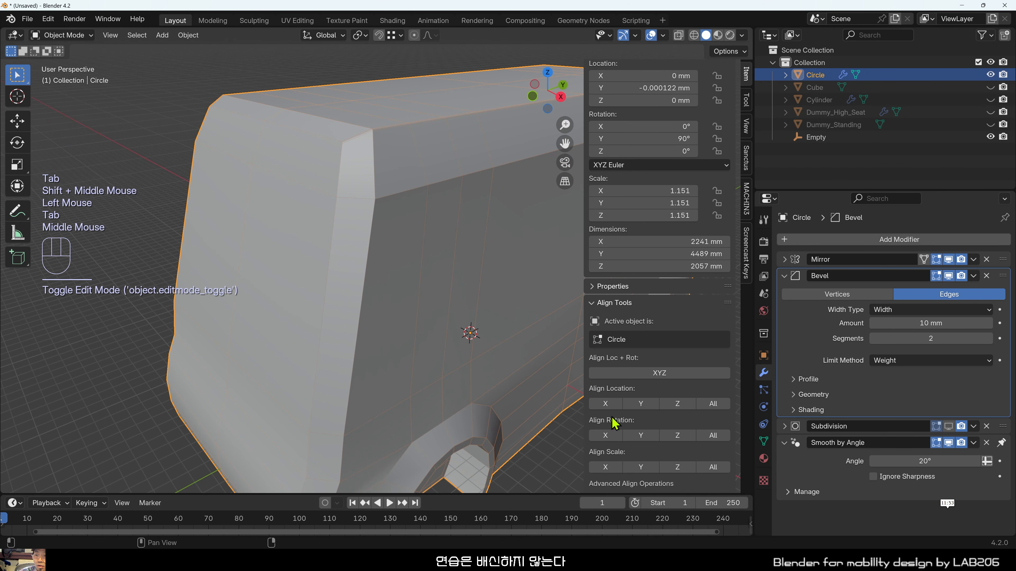
# Turn the Subdivision modifier's viewport display back on and deselect the body.
pyautogui.click(949, 426)
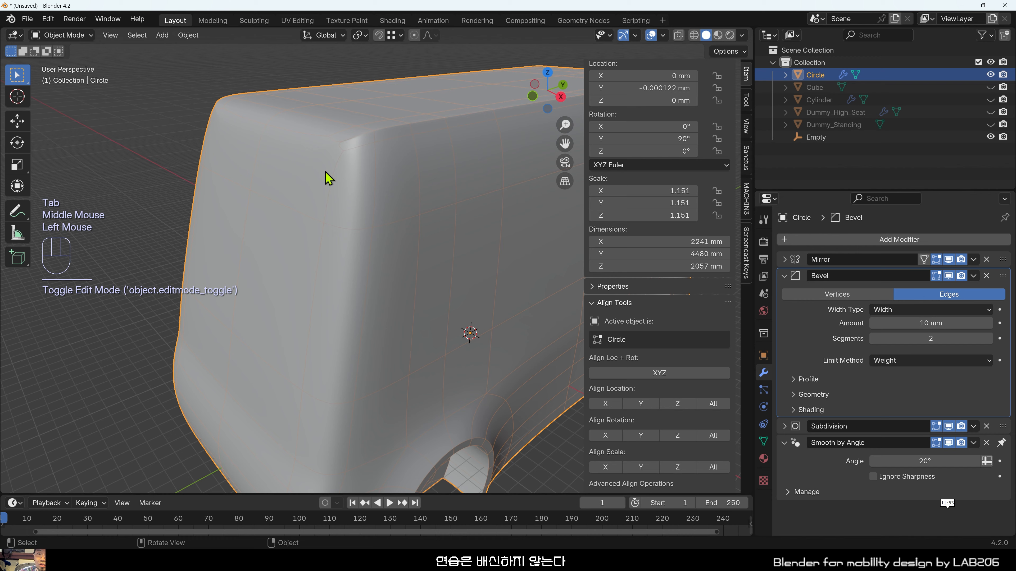
pyautogui.doubleClick(211, 118)
pyautogui.press('Tab')
pyautogui.press('Tab')
# Examine the smoothed body's roof corner, side, wheel well and end with the Bevel and Subdivision modifiers active.
pyautogui.keyDown('shift'); pyautogui.moveTo(453, 166); pyautogui.dragTo(379, 243, button='middle'); pyautogui.keyUp('shift')
pyautogui.scroll(3, 249, 159)
pyautogui.keyDown('shift'); pyautogui.moveTo(249, 159); pyautogui.dragTo(321, 325, button='middle'); pyautogui.keyUp('shift')
pyautogui.scroll(-3, 279, 198)
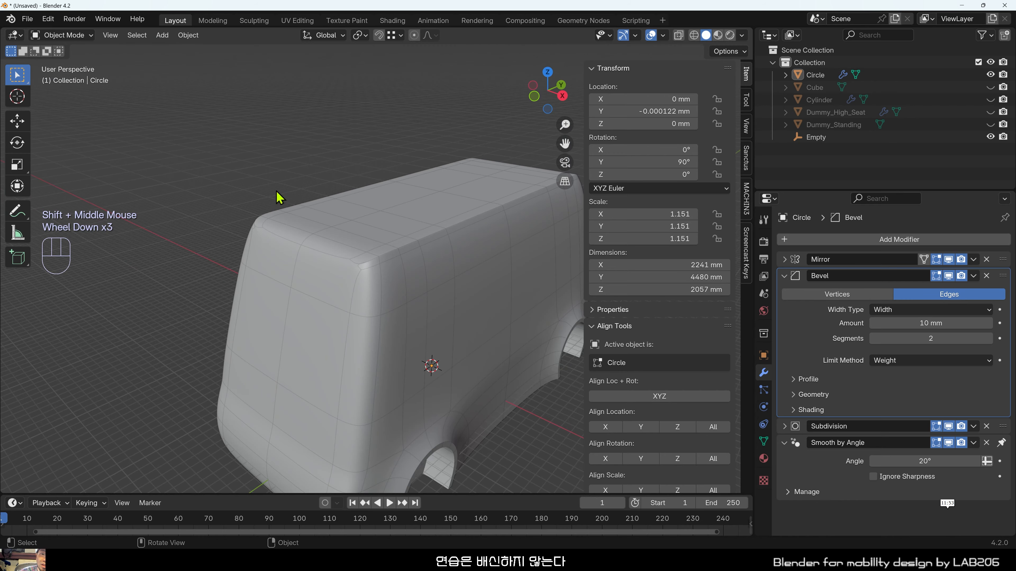
pyautogui.moveTo(473, 295); pyautogui.dragTo(386, 236, button='middle')
pyautogui.scroll(1, 404, 207)
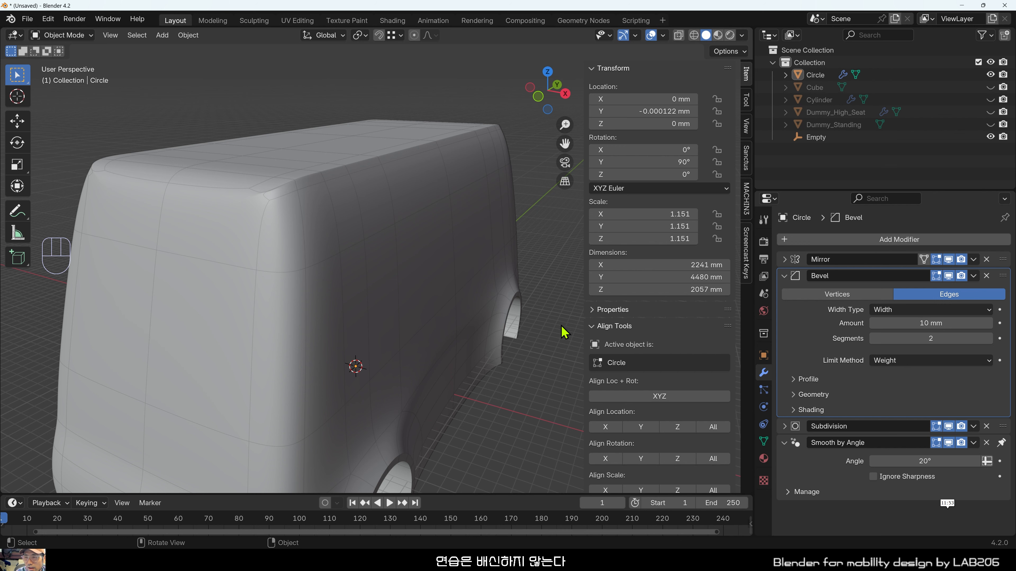
pyautogui.keyDown('shift'); pyautogui.moveTo(408, 357); pyautogui.dragTo(430, 333, button='middle'); pyautogui.keyUp('shift')
pyautogui.moveTo(432, 329); pyautogui.dragTo(405, 318, button='middle')
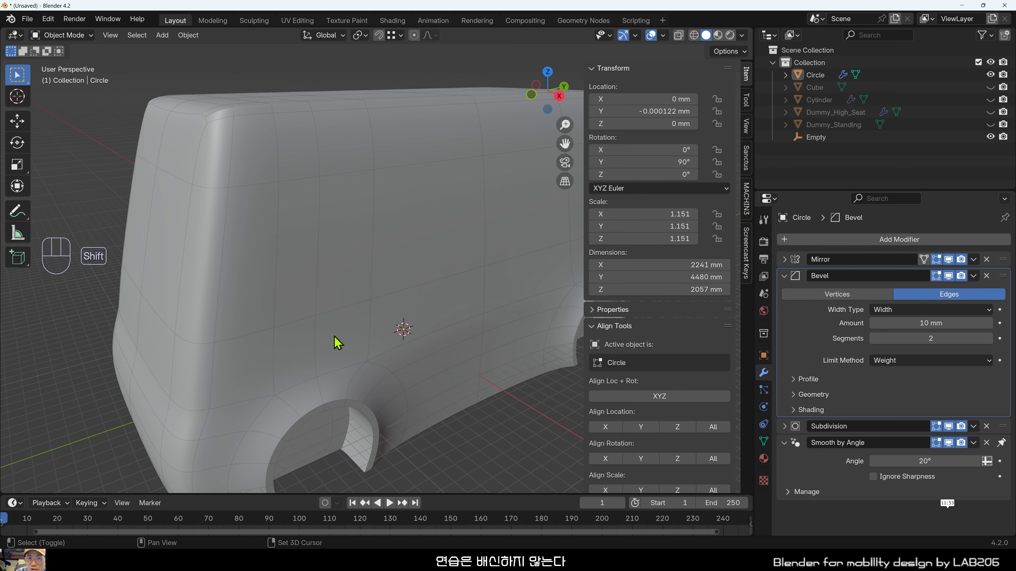
pyautogui.keyDown('shift'); pyautogui.moveTo(334, 336); pyautogui.dragTo(517, 252, button='middle'); pyautogui.keyUp('shift')
pyautogui.keyDown('shift'); pyautogui.scroll(-1, 452, 259); pyautogui.keyUp('shift')
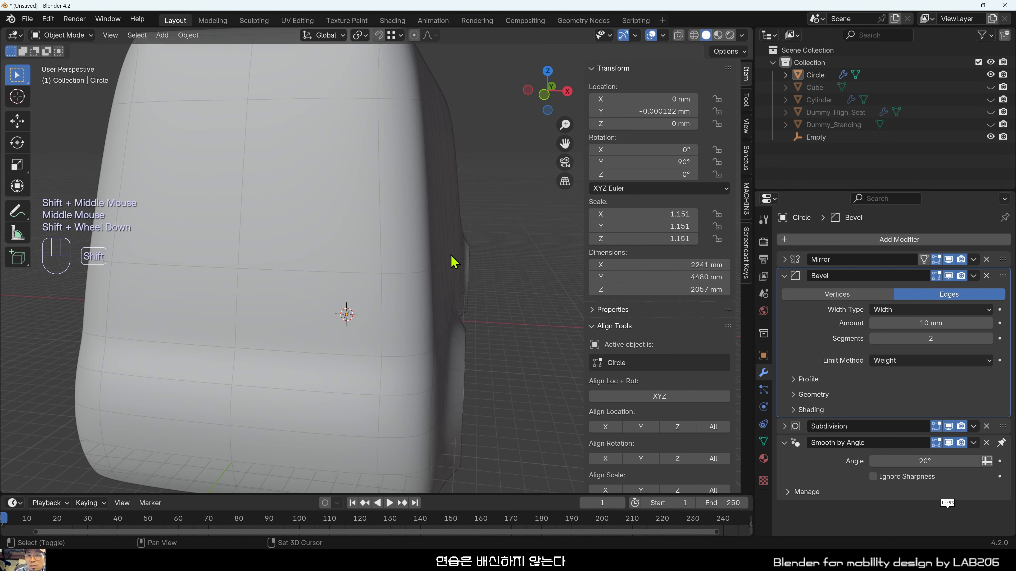
pyautogui.scroll(-2, 437, 318)
pyautogui.keyDown('shift'); pyautogui.moveTo(453, 262); pyautogui.dragTo(351, 256, button='middle'); pyautogui.keyUp('shift')
pyautogui.scroll(2, 285, 218)
# In Edit Mode, select the roof's long side edge loop, set its mean bevel weight to 0.00 and deselect it.
pyautogui.click(281, 200)
pyautogui.press('Tab')
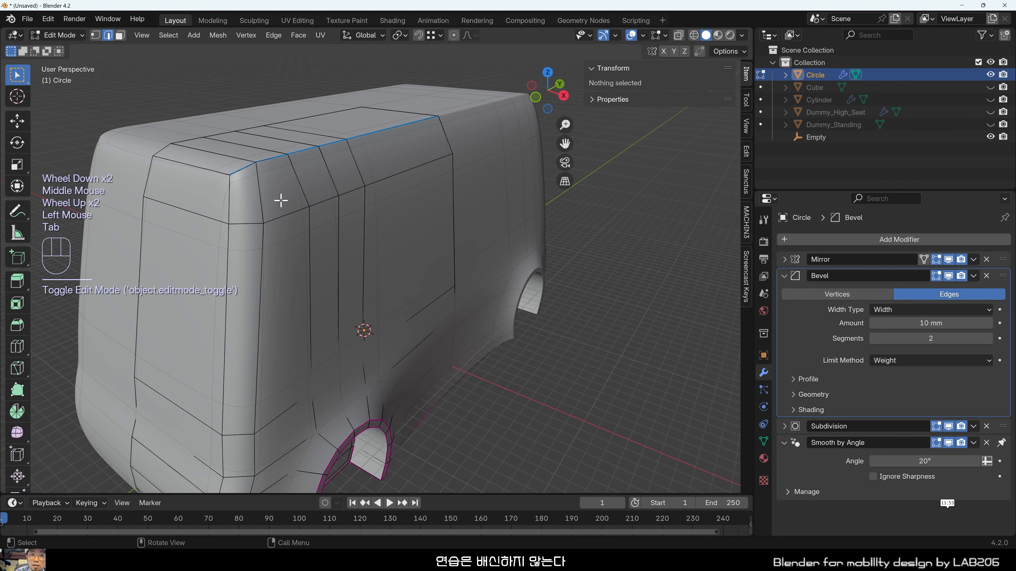
pyautogui.keyDown('alt'); pyautogui.click(282, 162); pyautogui.keyUp('alt')
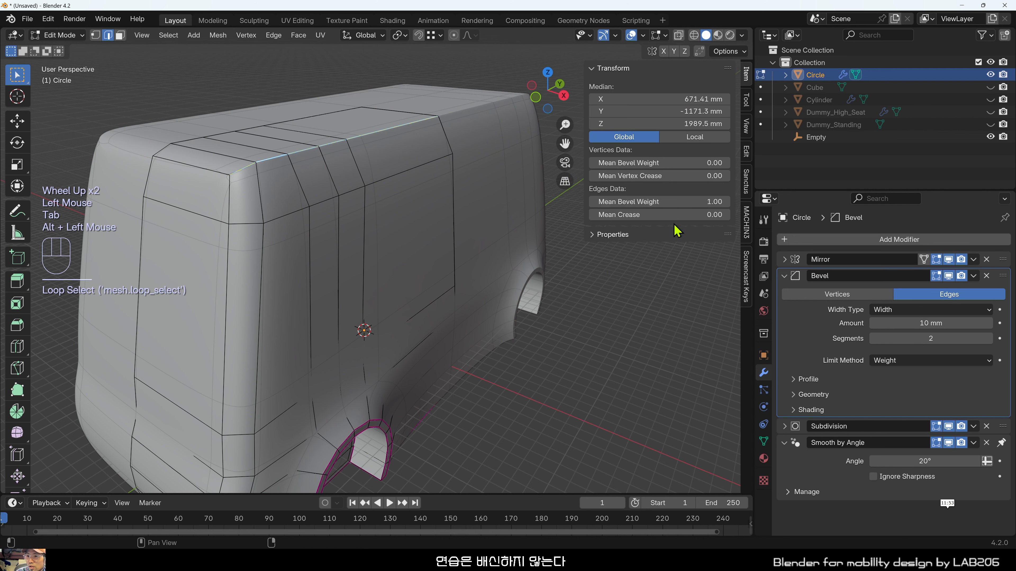
pyautogui.moveTo(707, 202)
pyautogui.mouseDown()
pyautogui.moveTo(718, 202)
pyautogui.moveTo(700, 202)
pyautogui.mouseUp()
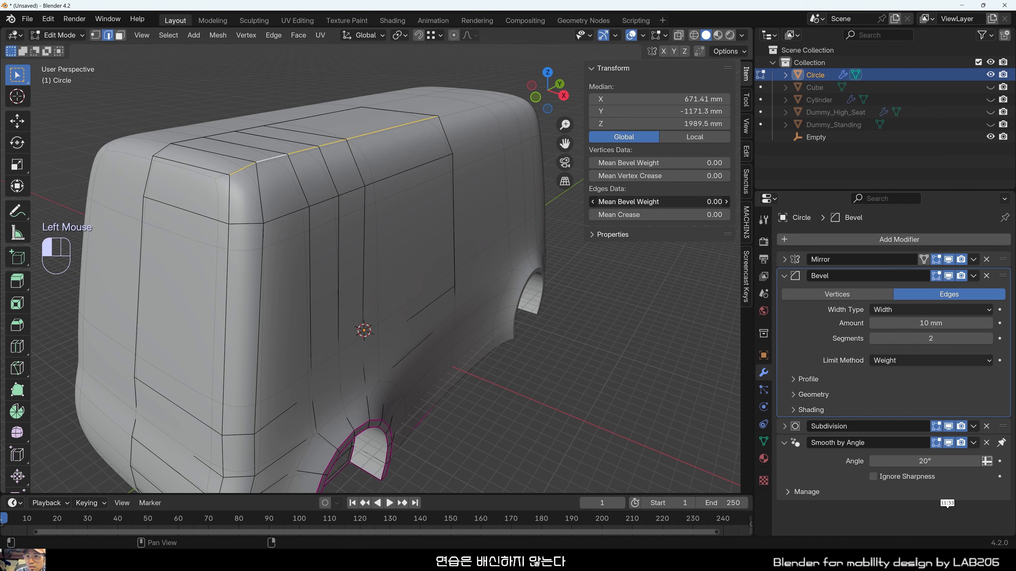
pyautogui.click(648, 229)
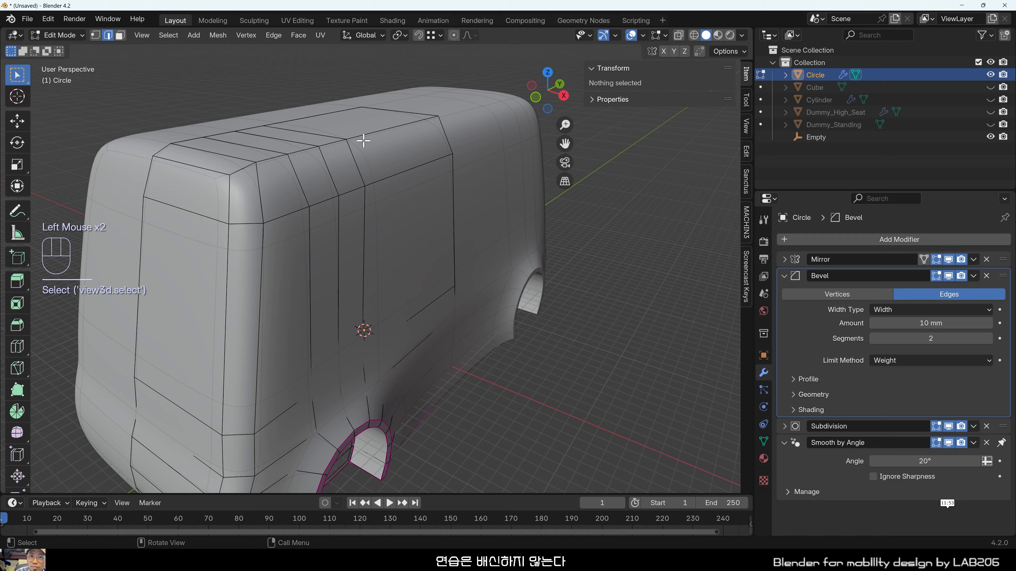
# Select the roof's cross edge at the middle of the body and raise it about 42 mm along Z.
pyautogui.moveTo(363, 141); pyautogui.dragTo(363, 318, button='middle')
pyautogui.scroll(1, 363, 227)
pyautogui.keyDown('shift'); pyautogui.moveTo(362, 227); pyautogui.dragTo(361, 296, button='middle'); pyautogui.keyUp('shift')
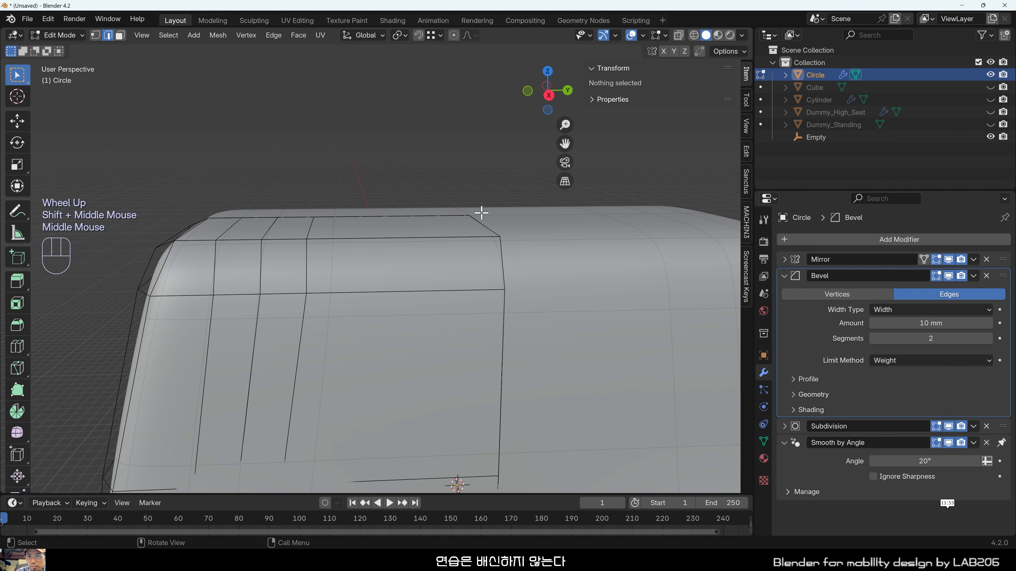
pyautogui.click(487, 222)
pyautogui.press('2')
pyautogui.click(483, 222)
pyautogui.keyDown('shift'); pyautogui.moveTo(483, 222); pyautogui.dragTo(468, 259, button='middle'); pyautogui.keyUp('shift')
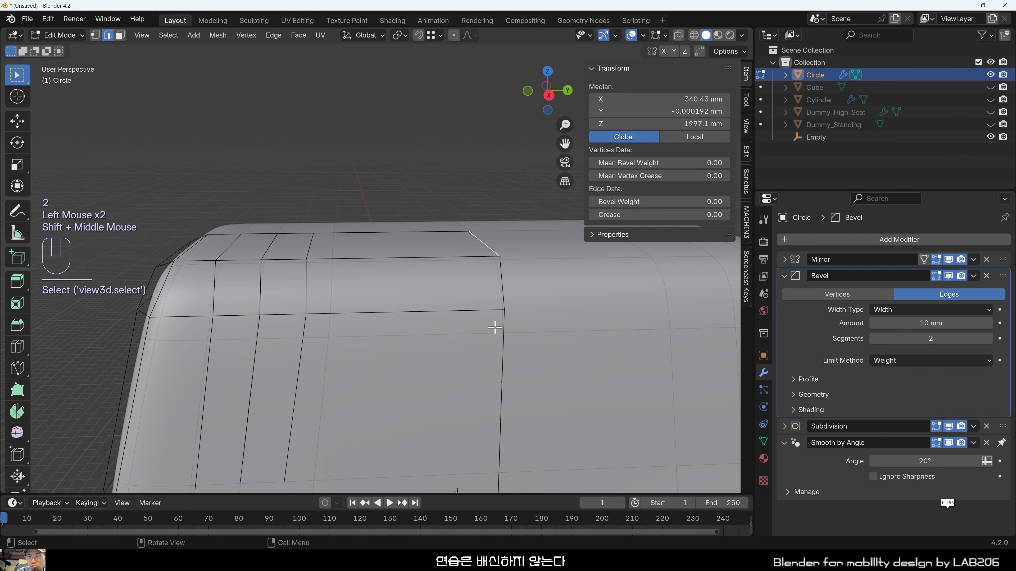
pyautogui.press('g')
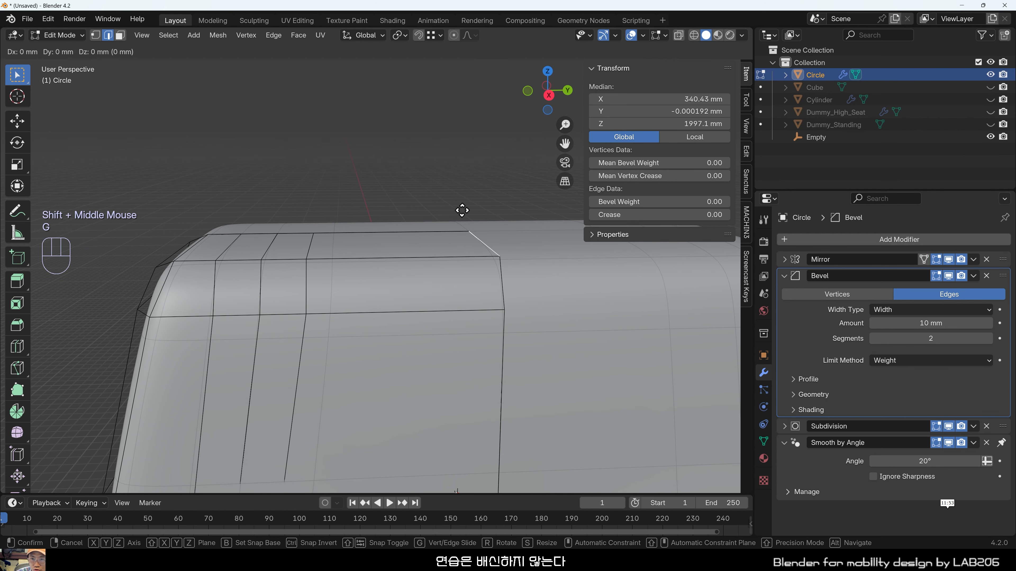
pyautogui.press('z')
pyautogui.click(413, 225)
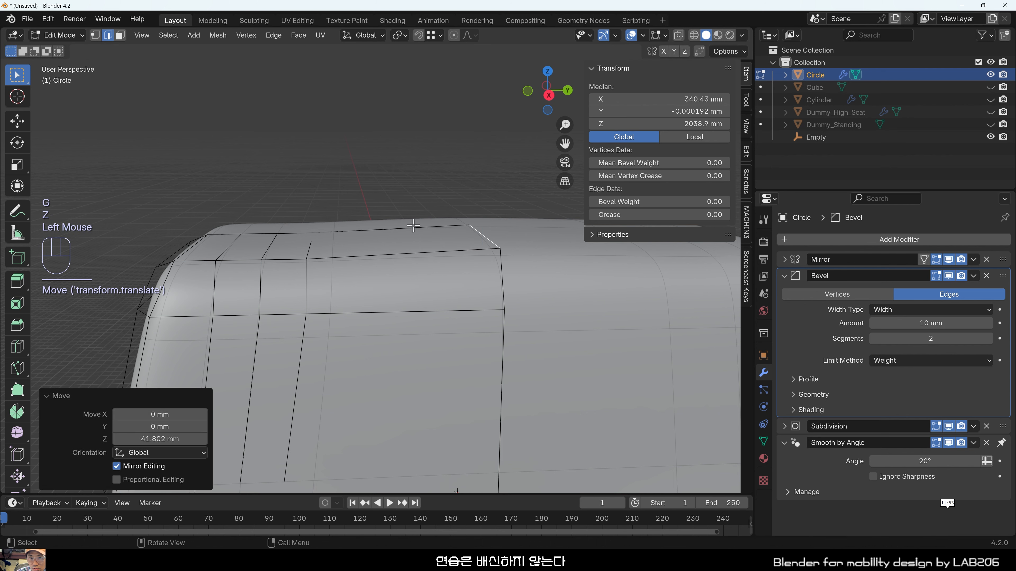
# Raise the next two roof cross edges toward the body's end along Z, the second one by about 14 mm.
pyautogui.click(306, 246)
pyautogui.press('g')
pyautogui.press('z')
pyautogui.click(281, 230)
pyautogui.click(269, 242)
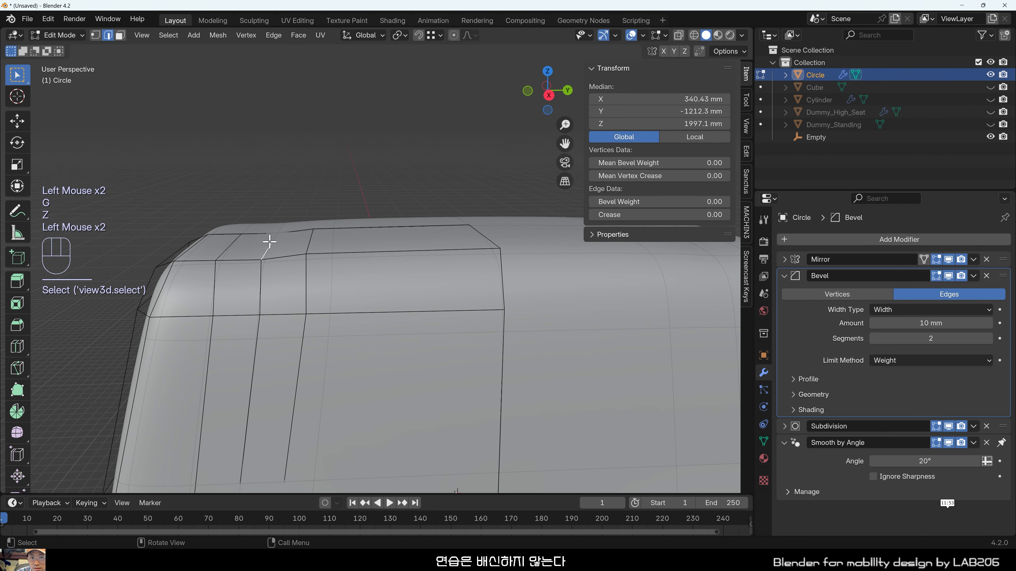
pyautogui.press('g')
pyautogui.press('z')
pyautogui.click(274, 239)
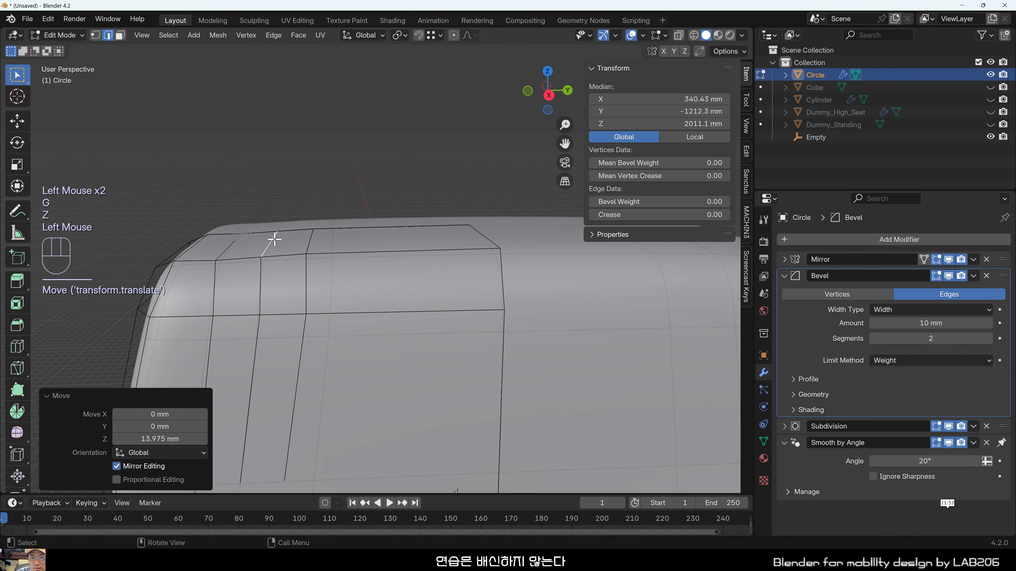
# Inspect the roof's profile near the body's end in right orthographic view.
pyautogui.press('`')
pyautogui.scroll(1, 410, 239)
pyautogui.scroll(1, 255, 249)
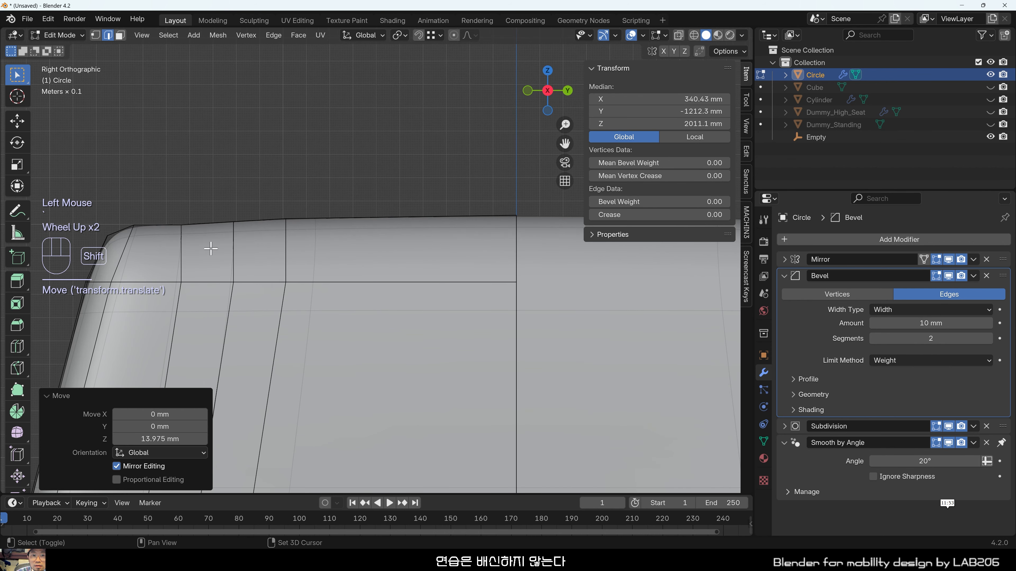
pyautogui.keyDown('shift'); pyautogui.moveTo(177, 218); pyautogui.dragTo(278, 263, button='middle'); pyautogui.keyUp('shift')
pyautogui.click(254, 264)
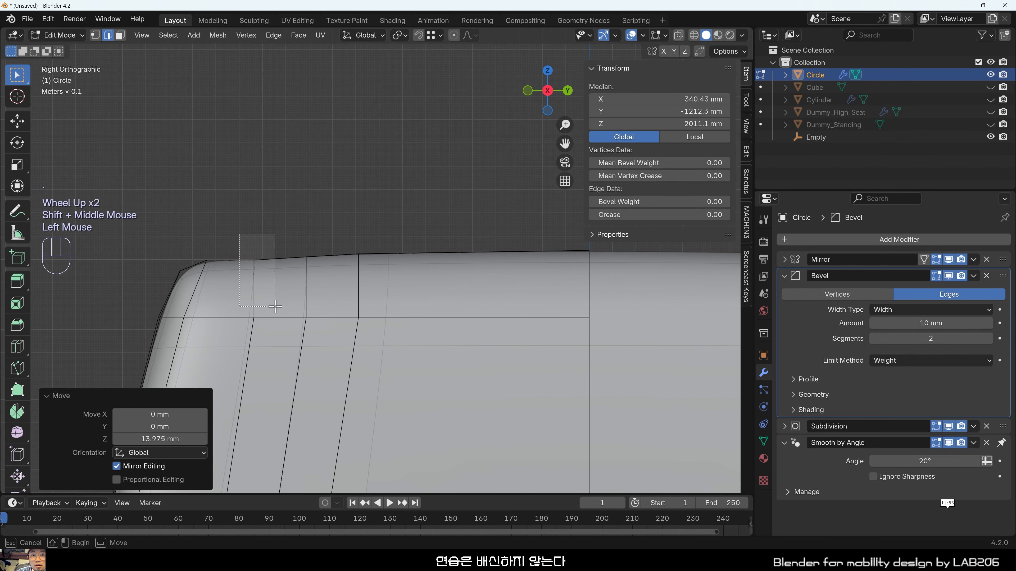
pyautogui.click(331, 192)
pyautogui.moveTo(223, 233); pyautogui.dragTo(265, 276)
pyautogui.press('g')
pyautogui.press('z')
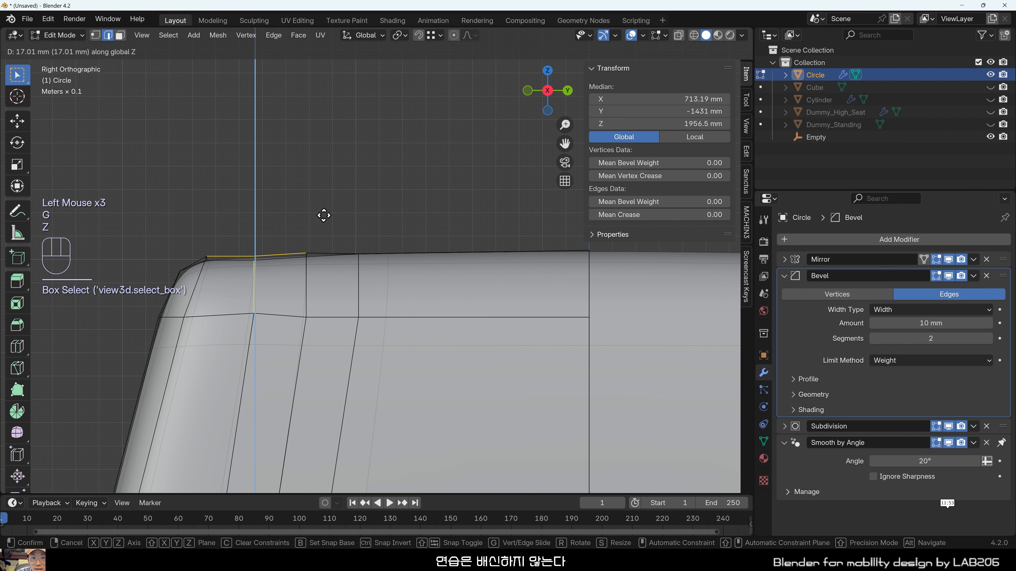
pyautogui.press('Escape')
pyautogui.click(260, 229)
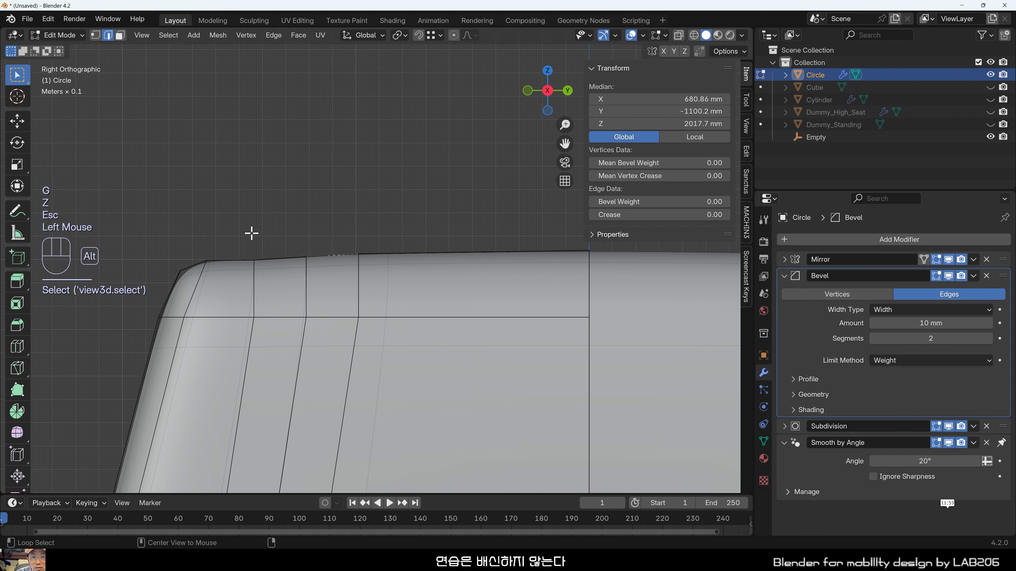
# Turn on X-ray and raise the roof cross edge nearest the body's end about 12.5 mm along Z.
pyautogui.hotkey('alt', 'z')
pyautogui.moveTo(246, 235); pyautogui.dragTo(281, 271)
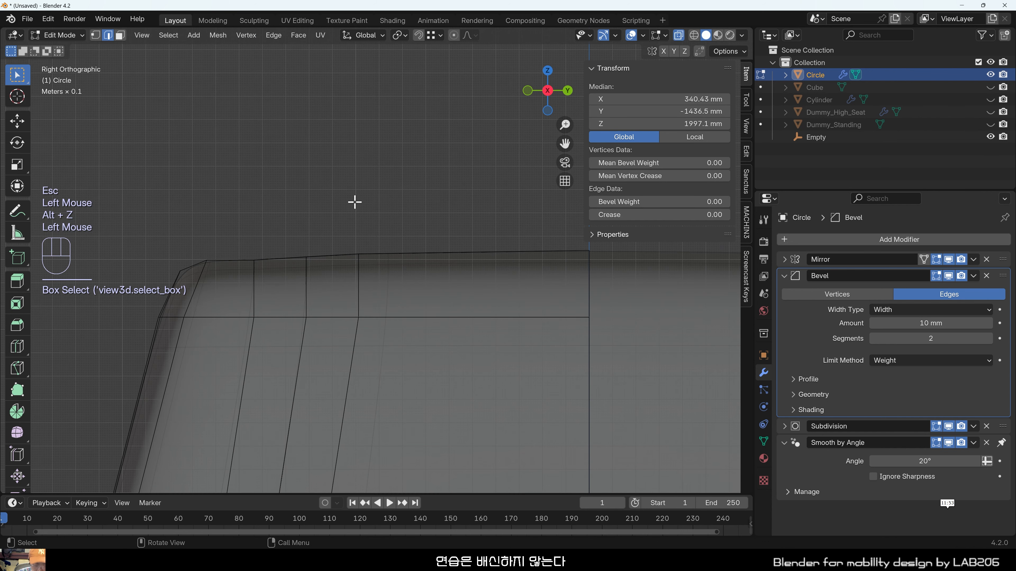
pyautogui.press('g')
pyautogui.press('z')
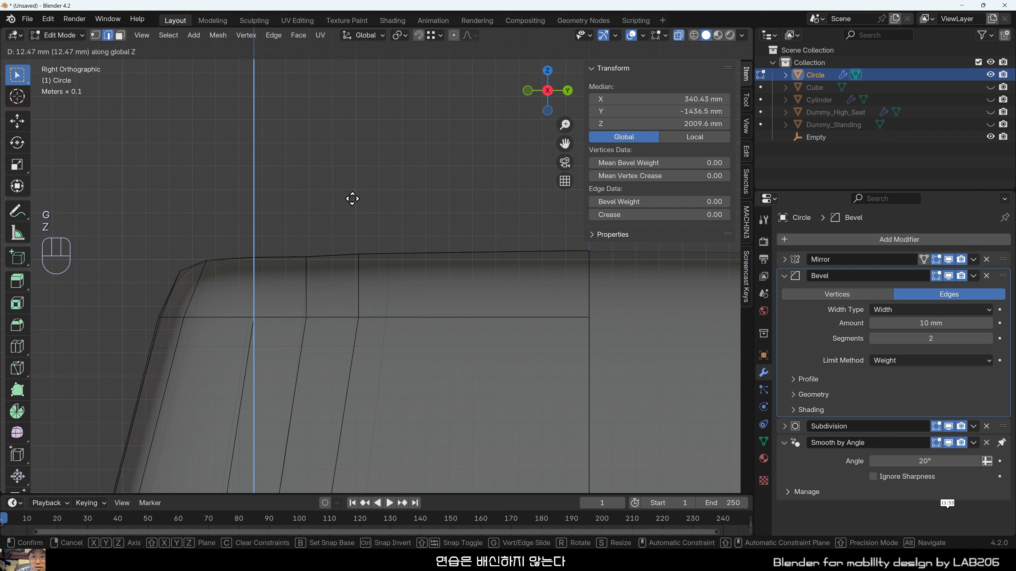
pyautogui.click(352, 199)
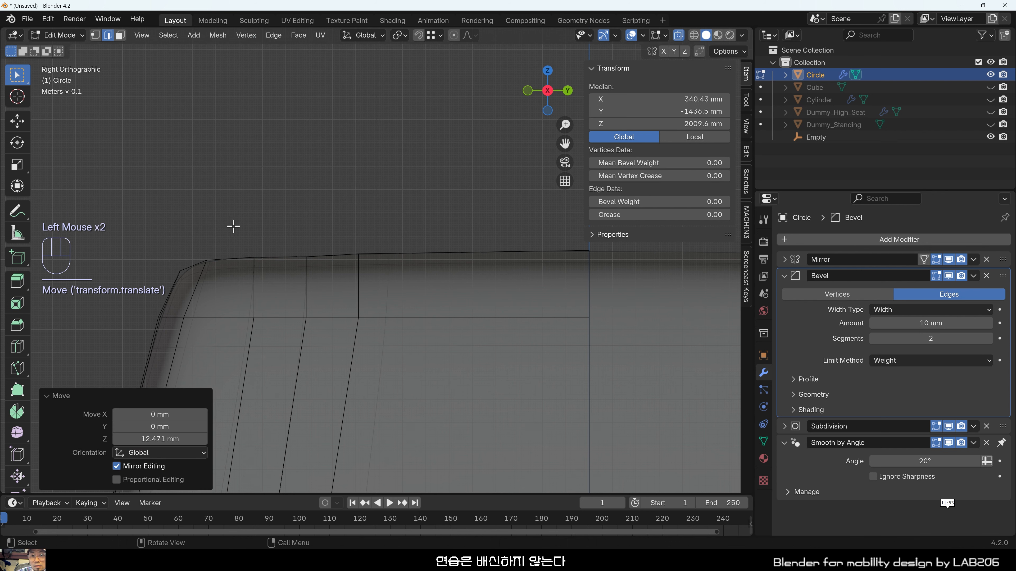
# Raise the last two roof cross edges near the body's end together slightly along Z and deselect them.
pyautogui.moveTo(234, 227); pyautogui.dragTo(333, 302)
pyautogui.press('g')
pyautogui.press('z')
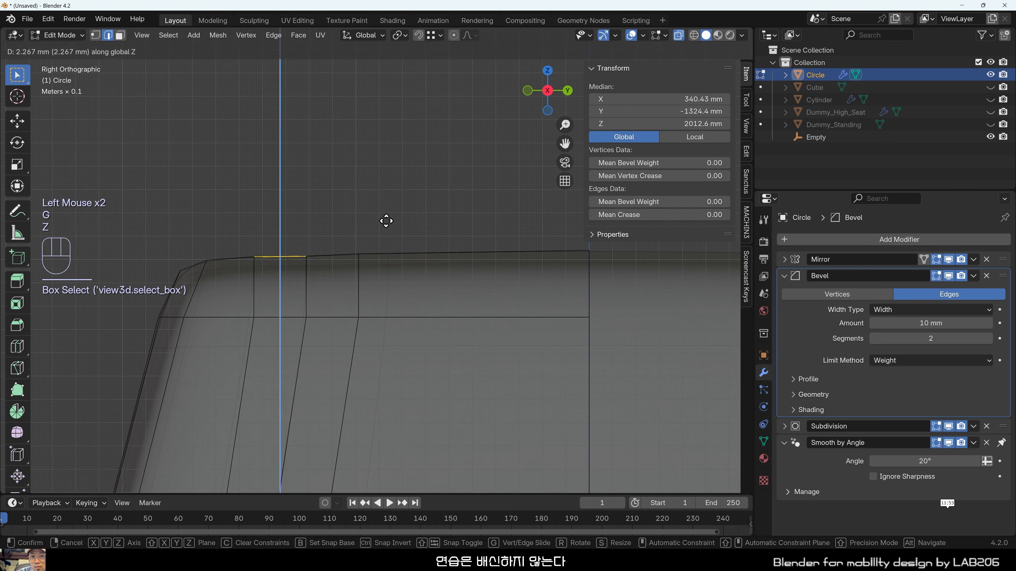
pyautogui.click(386, 220)
pyautogui.click(434, 199)
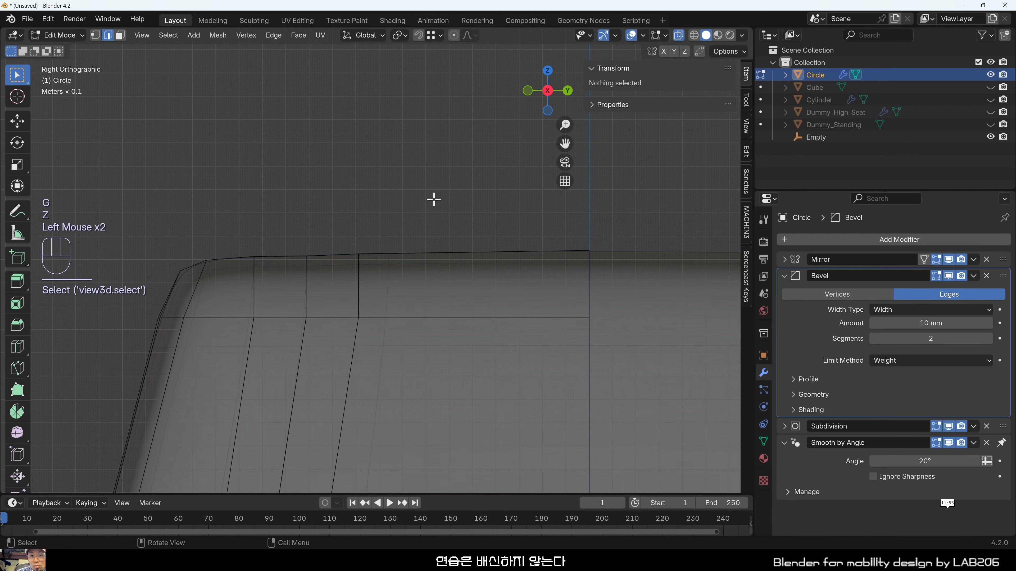
# Try Smooth Vertices on the three roof cross rows near the body's end, then undo it and deselect them.
pyautogui.scroll(-2, 429, 218)
pyautogui.moveTo(429, 218); pyautogui.dragTo(464, 257, button='middle')
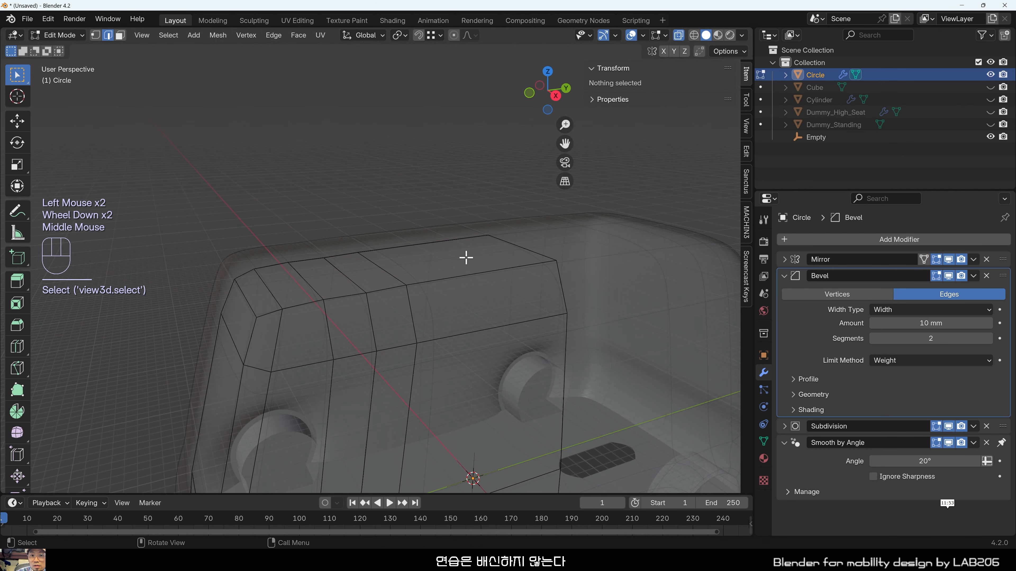
pyautogui.scroll(2, 370, 330)
pyautogui.moveTo(370, 331); pyautogui.dragTo(372, 315, button='middle')
pyautogui.moveTo(485, 254); pyautogui.dragTo(390, 263, button='middle')
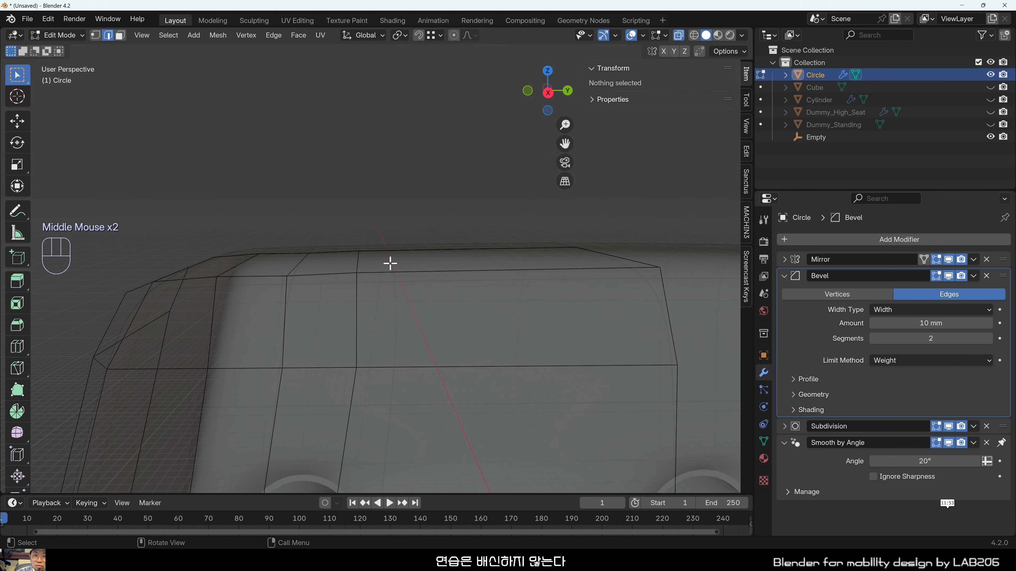
pyautogui.press('1')
pyautogui.moveTo(245, 264); pyautogui.dragTo(264, 264, button='middle')
pyautogui.moveTo(240, 219); pyautogui.dragTo(427, 313)
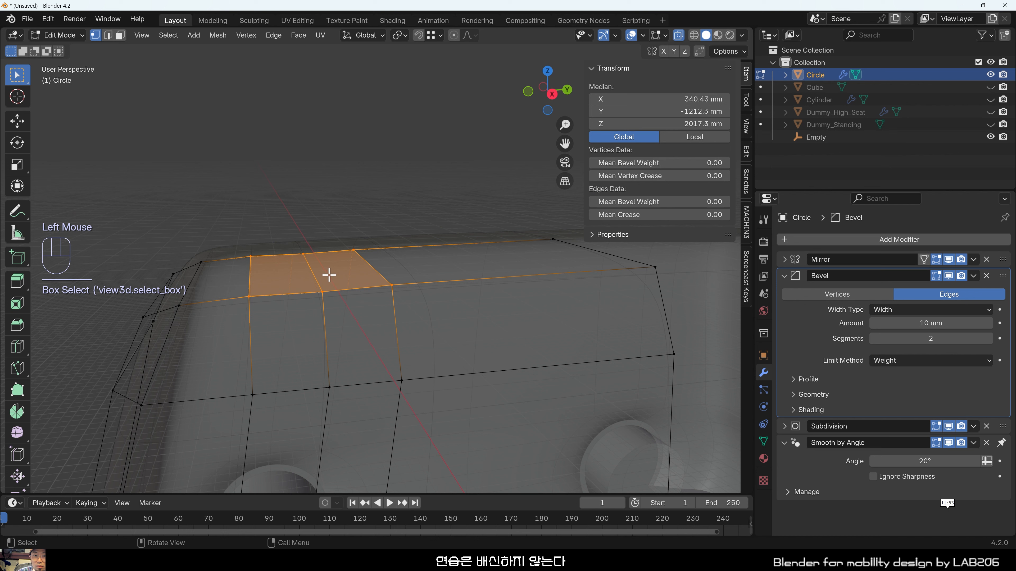
pyautogui.moveTo(329, 283); pyautogui.dragTo(335, 295, button='middle')
pyautogui.rightClick(337, 295)
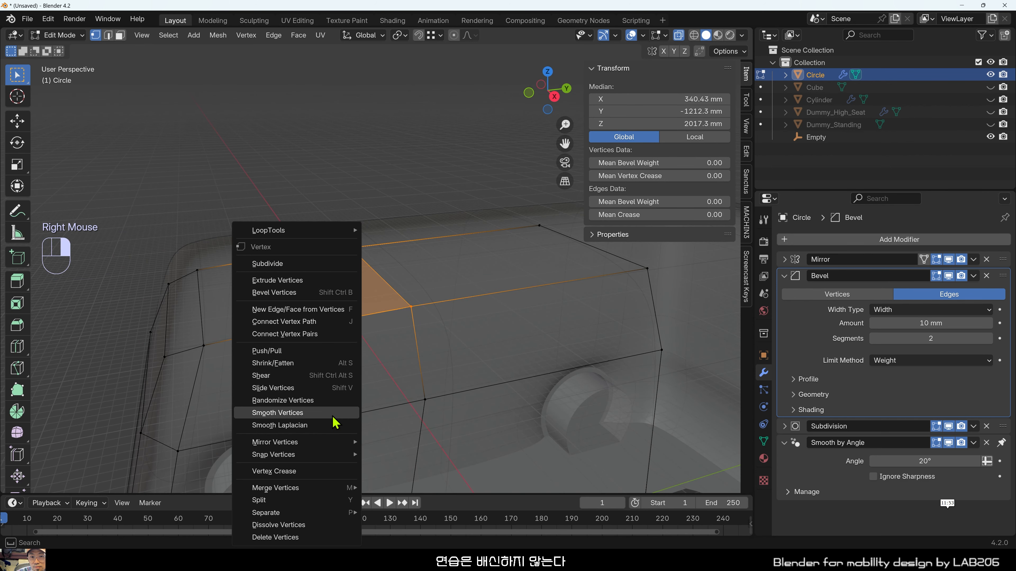
pyautogui.click(267, 414)
pyautogui.moveTo(408, 351); pyautogui.dragTo(399, 256, button='middle')
pyautogui.hotkey('ctrl', 'z')
pyautogui.click(388, 199)
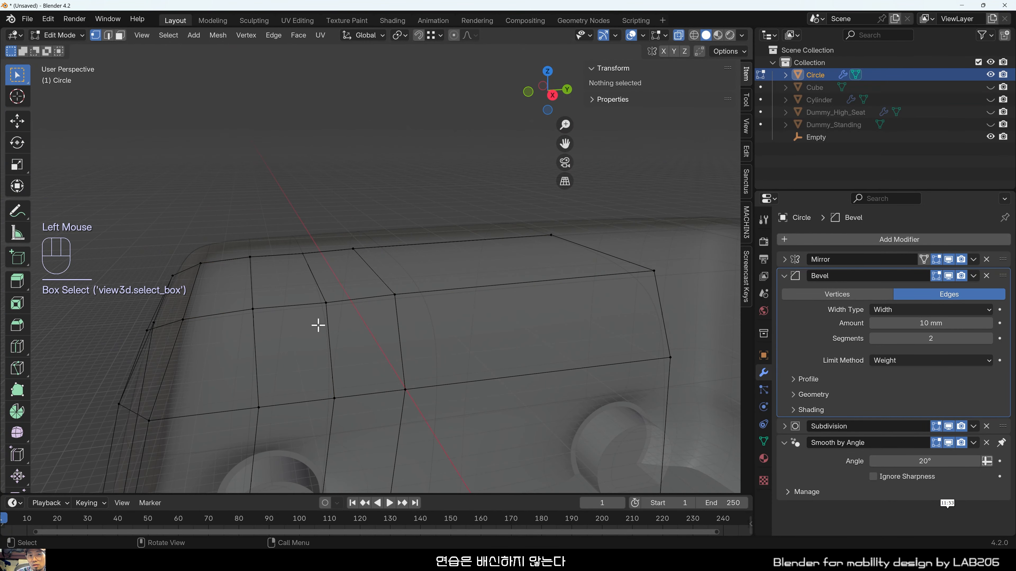
# Select the middle of the three roof cross rows of vertices and raise it about 9.8 mm along Z, level with its neighbour.
pyautogui.scroll(2, 318, 325)
pyautogui.moveTo(327, 275); pyautogui.dragTo(412, 264, button='middle')
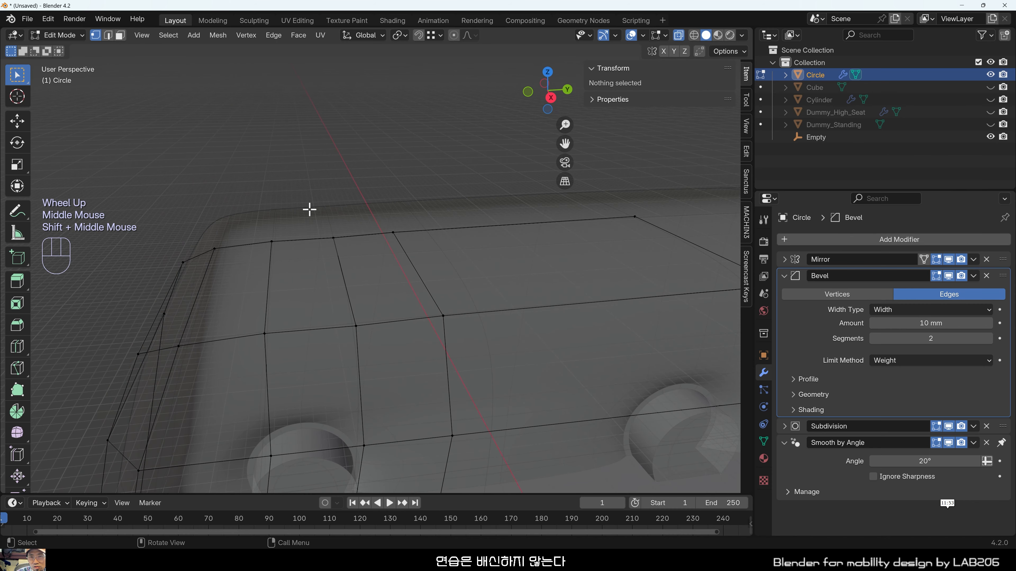
pyautogui.click(347, 248)
pyautogui.moveTo(347, 248); pyautogui.dragTo(356, 202, button='middle')
pyautogui.click(375, 202)
pyautogui.moveTo(319, 214); pyautogui.dragTo(366, 324)
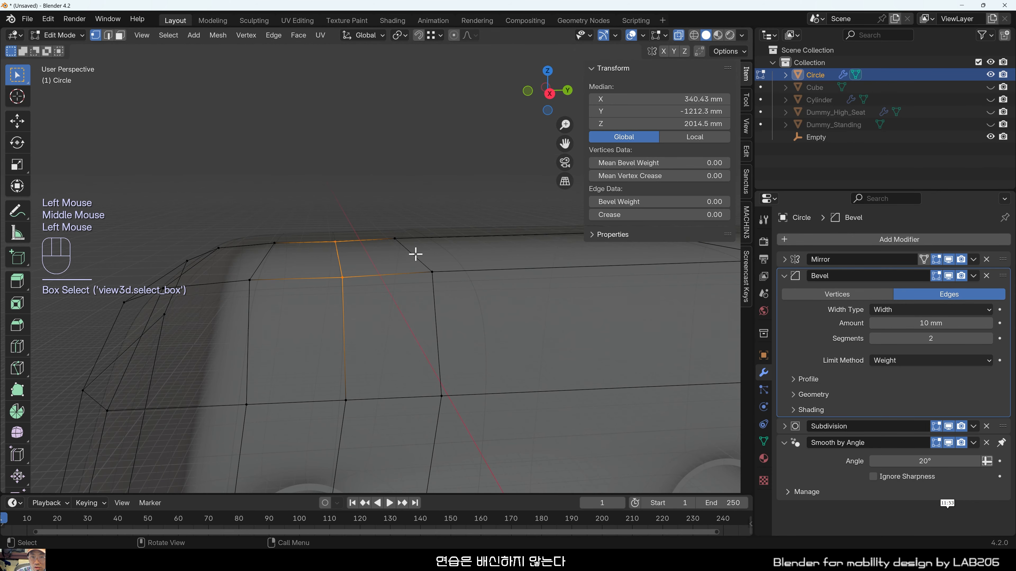
pyautogui.press('g')
pyautogui.press('z')
pyautogui.keyDown('ctrl'); pyautogui.click(398, 236); pyautogui.keyUp('ctrl')
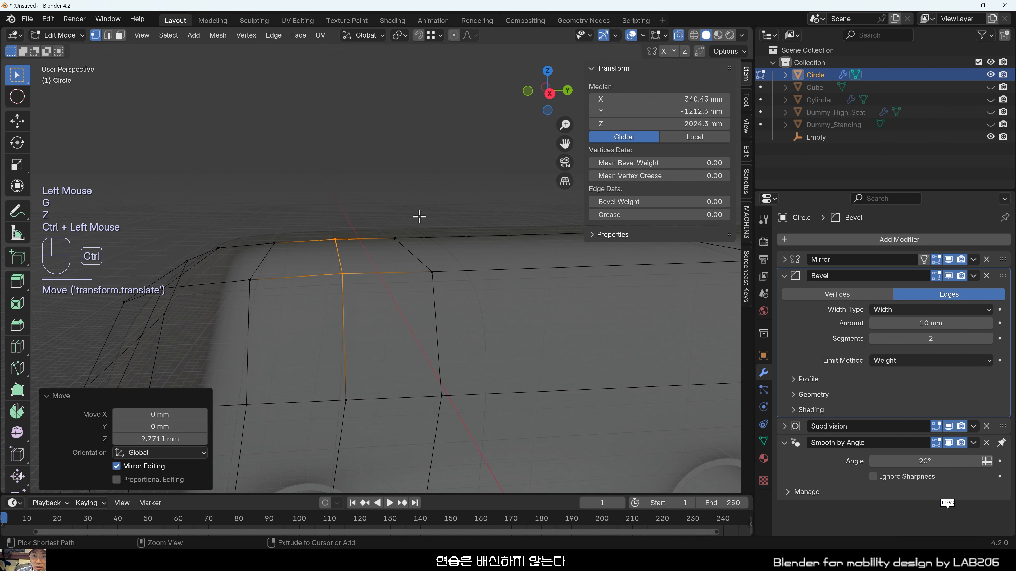
pyautogui.click(436, 225)
# Raise the roof vertex row nearest the middle of the body along Z, snapping it to the height of the body's centre row.
pyautogui.moveTo(436, 226); pyautogui.dragTo(340, 235, button='middle')
pyautogui.moveTo(340, 235); pyautogui.dragTo(372, 340)
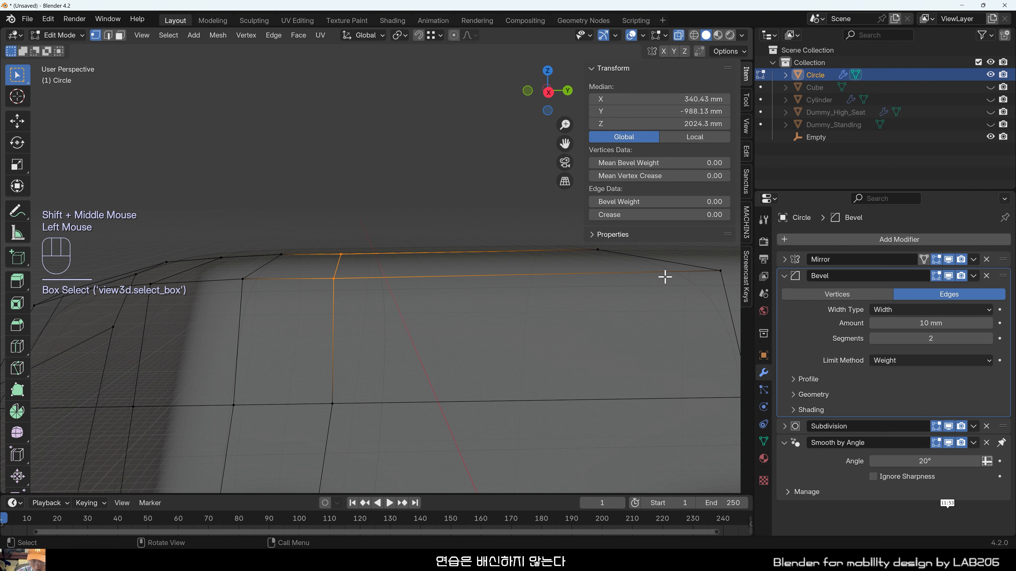
pyautogui.press('g')
pyautogui.press('z')
pyautogui.keyDown('ctrl'); pyautogui.click(680, 268); pyautogui.keyUp('ctrl')
pyautogui.click(241, 218)
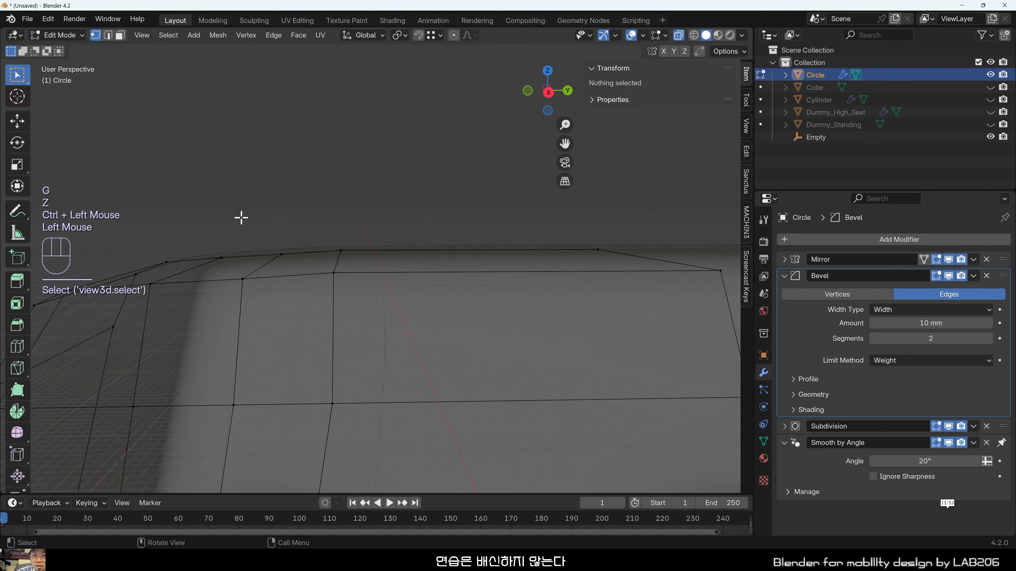
# Raise the second roof vertex row from the body's end along Z, snapping it level with the adjacent row toward the middle.
pyautogui.moveTo(218, 214)
pyautogui.mouseDown()
pyautogui.moveTo(279, 286)
pyautogui.moveTo(244, 213)
pyautogui.mouseUp()
pyautogui.moveTo(244, 213); pyautogui.dragTo(241, 222, button='middle')
pyautogui.moveTo(242, 224); pyautogui.dragTo(296, 304)
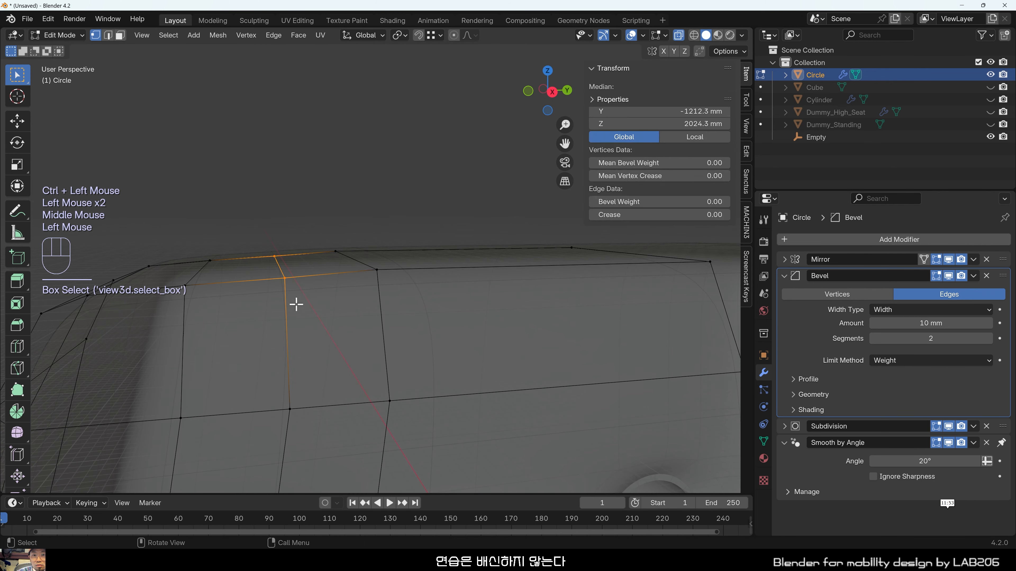
pyautogui.press('g')
pyautogui.press('z')
pyautogui.keyDown('ctrl'); pyautogui.click(376, 264); pyautogui.keyUp('ctrl')
pyautogui.click(378, 202)
# In right orthographic view, raise the outermost of the three roof cross rows slightly along Z to even out the slope.
pyautogui.moveTo(379, 202); pyautogui.dragTo(432, 248, button='middle')
pyautogui.scroll(2, 254, 260)
pyautogui.keyDown('shift'); pyautogui.moveTo(183, 240); pyautogui.dragTo(257, 249, button='middle'); pyautogui.keyUp('shift')
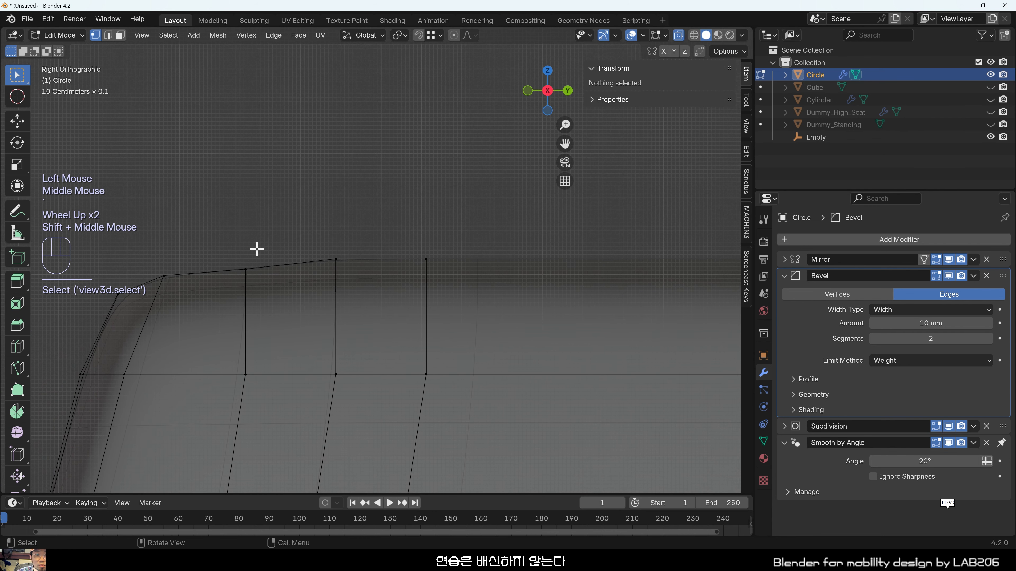
pyautogui.moveTo(241, 237); pyautogui.dragTo(303, 338)
pyautogui.press('g')
pyautogui.press('z')
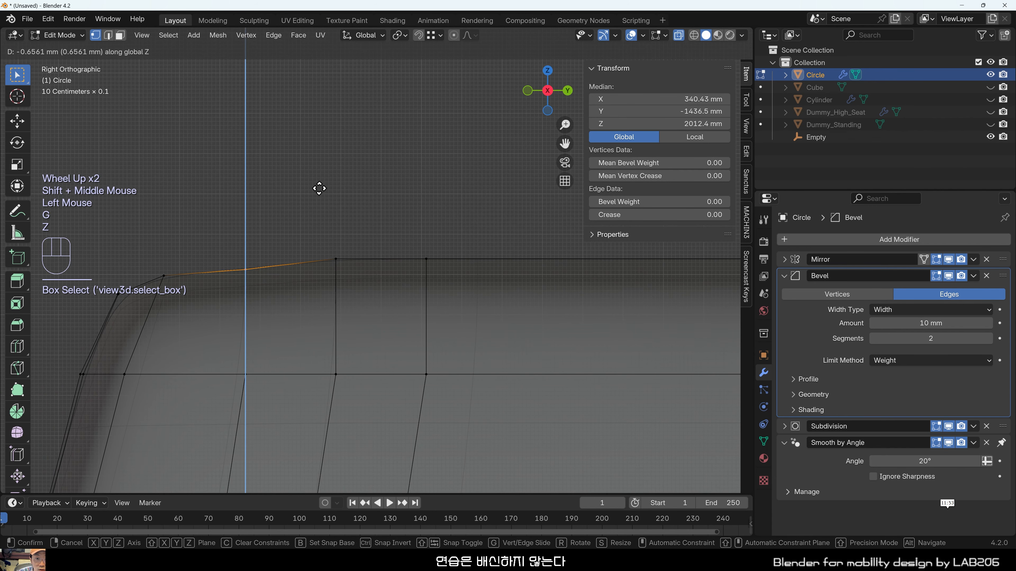
pyautogui.click(320, 186)
pyautogui.click(162, 279)
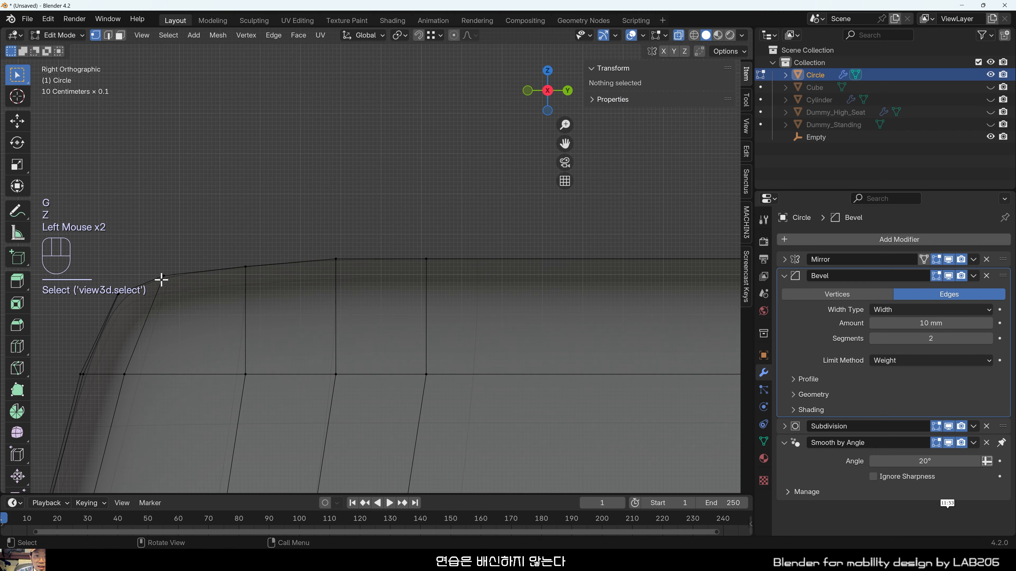
# Check the roof's side profile and turn off X-ray to show the solid body in perspective.
pyautogui.scroll(-2, 482, 261)
pyautogui.keyDown('shift'); pyautogui.moveTo(517, 252); pyautogui.dragTo(531, 191, button='middle'); pyautogui.keyUp('shift')
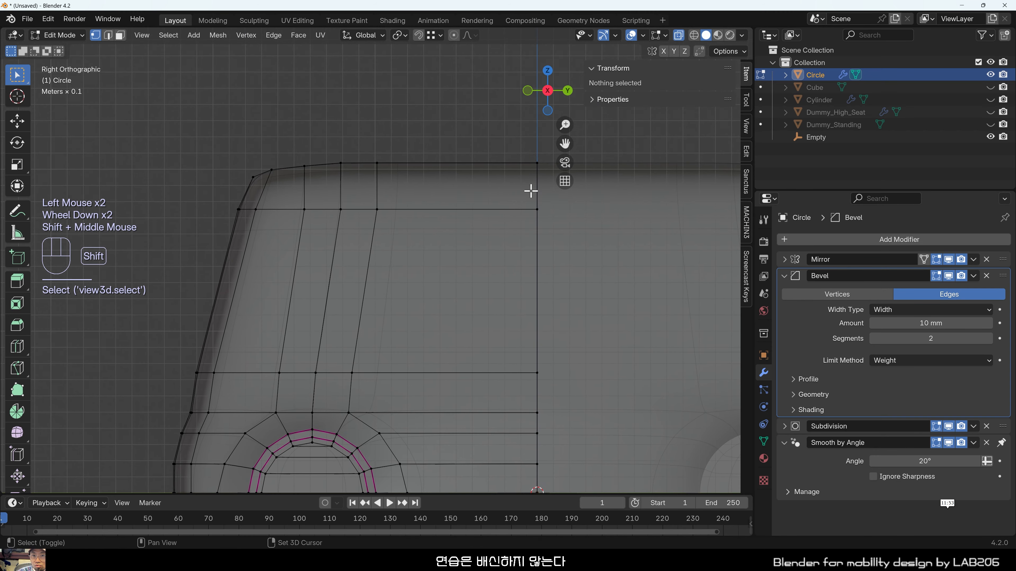
pyautogui.keyDown('shift'); pyautogui.moveTo(458, 309); pyautogui.dragTo(461, 226, button='middle'); pyautogui.keyUp('shift')
pyautogui.scroll(-2, 428, 241)
pyautogui.moveTo(380, 253); pyautogui.dragTo(434, 275, button='middle')
pyautogui.hotkey('alt', 'z')
pyautogui.scroll(1, 549, 465)
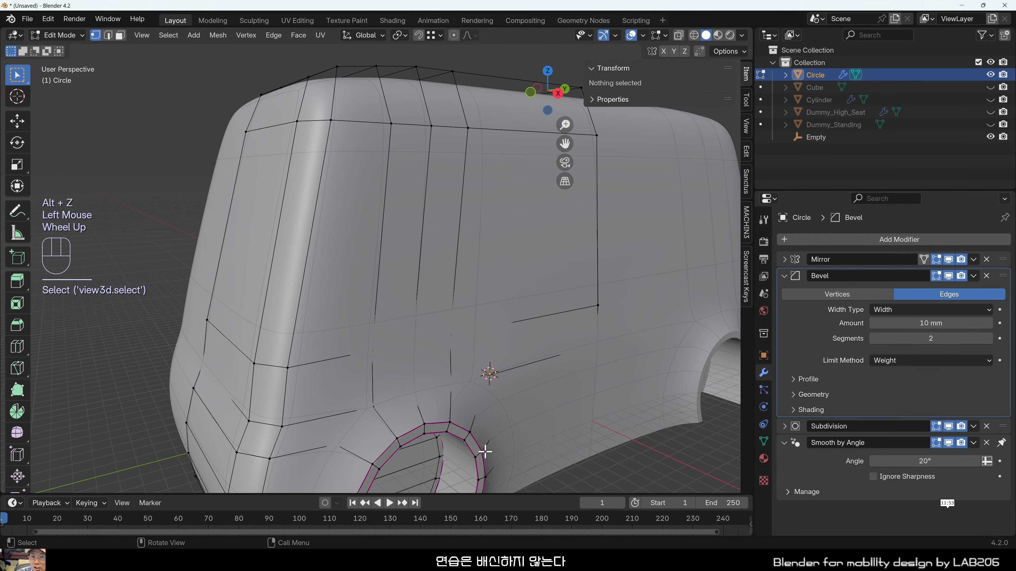
# Switch to edge selection and select the outer edge loop of the wheel arch near the body's end.
pyautogui.keyDown('shift'); pyautogui.moveTo(548, 464); pyautogui.dragTo(430, 339, button='middle'); pyautogui.keyUp('shift')
pyautogui.scroll(2, 526, 297)
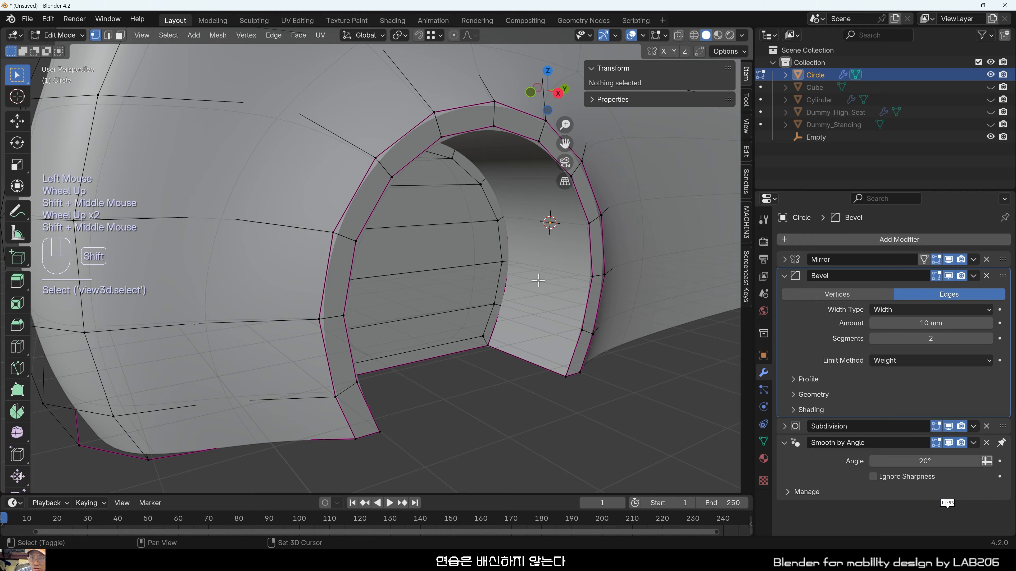
pyautogui.keyDown('shift'); pyautogui.moveTo(538, 279); pyautogui.dragTo(428, 355, button='middle'); pyautogui.keyUp('shift')
pyautogui.scroll(2, 366, 237)
pyautogui.keyDown('shift'); pyautogui.moveTo(344, 220); pyautogui.dragTo(438, 202, button='middle'); pyautogui.keyUp('shift')
pyautogui.click(440, 195)
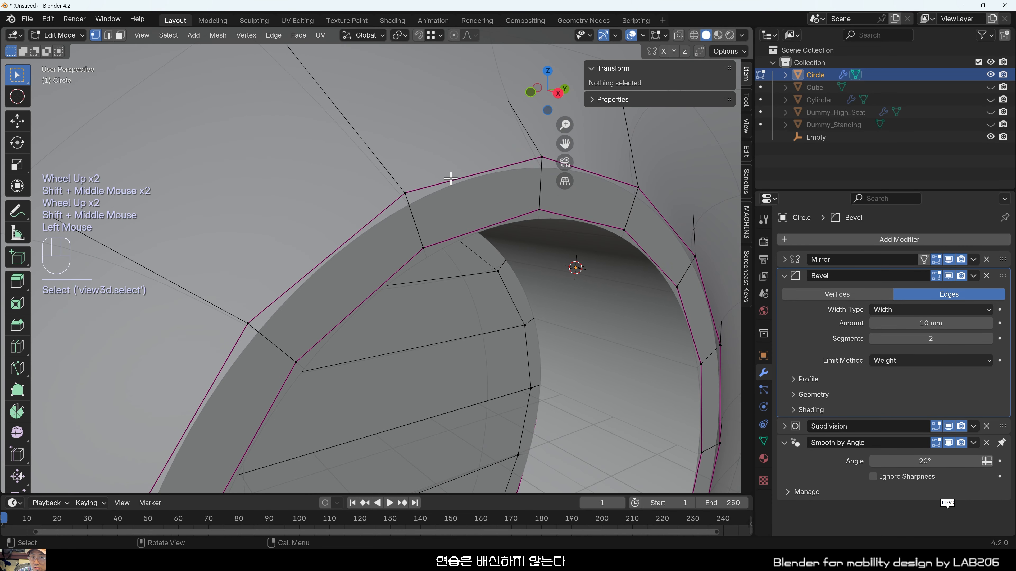
pyautogui.press('Tab')
pyautogui.press('Tab')
pyautogui.click(450, 179)
pyautogui.press('2')
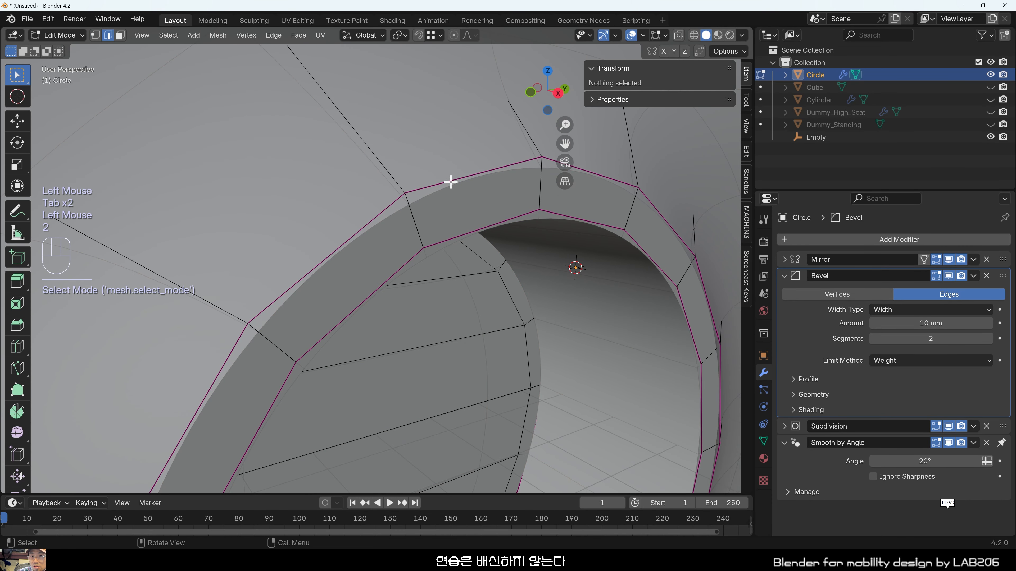
pyautogui.click(450, 180)
pyautogui.keyDown('alt'); pyautogui.click(450, 182); pyautogui.keyUp('alt')
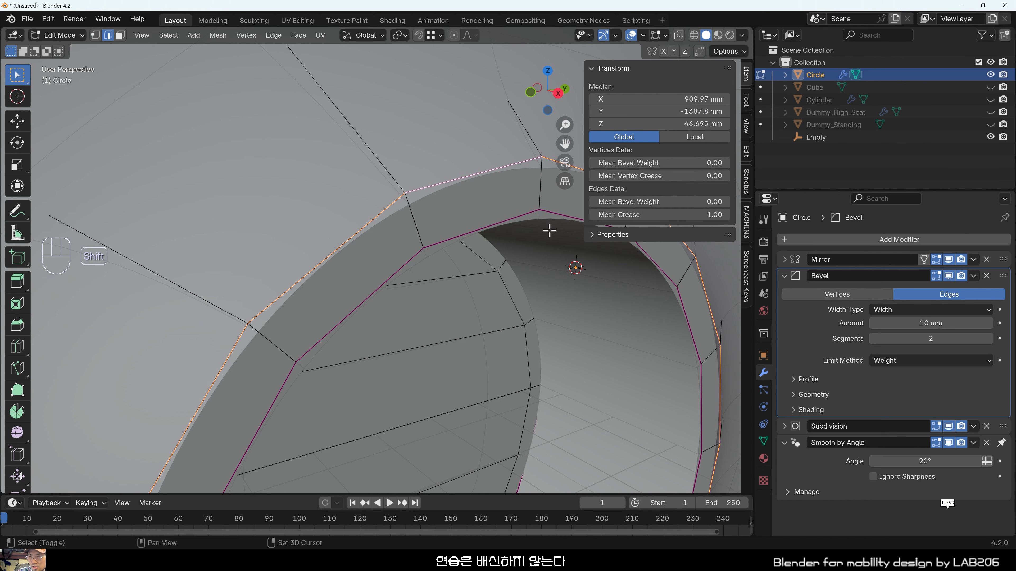
# Set the wheel arch outer loop's mean bevel weight to 0.35 and deselect it.
pyautogui.keyDown('shift'); pyautogui.moveTo(549, 229); pyautogui.dragTo(554, 243, button='middle'); pyautogui.keyUp('shift')
pyautogui.scroll(-2, 458, 180)
pyautogui.scroll(1, 481, 273)
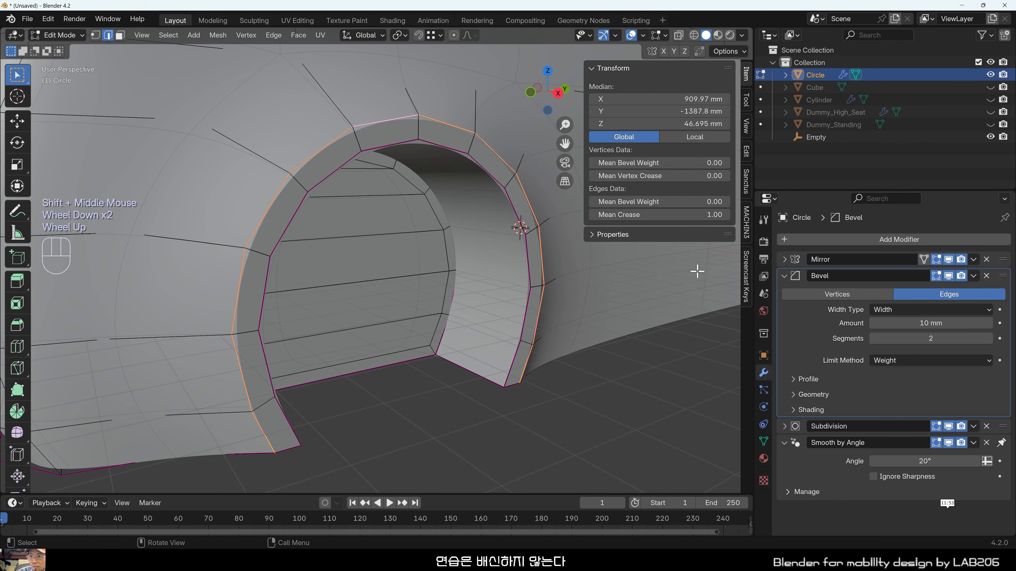
pyautogui.scroll(3, 333, 113)
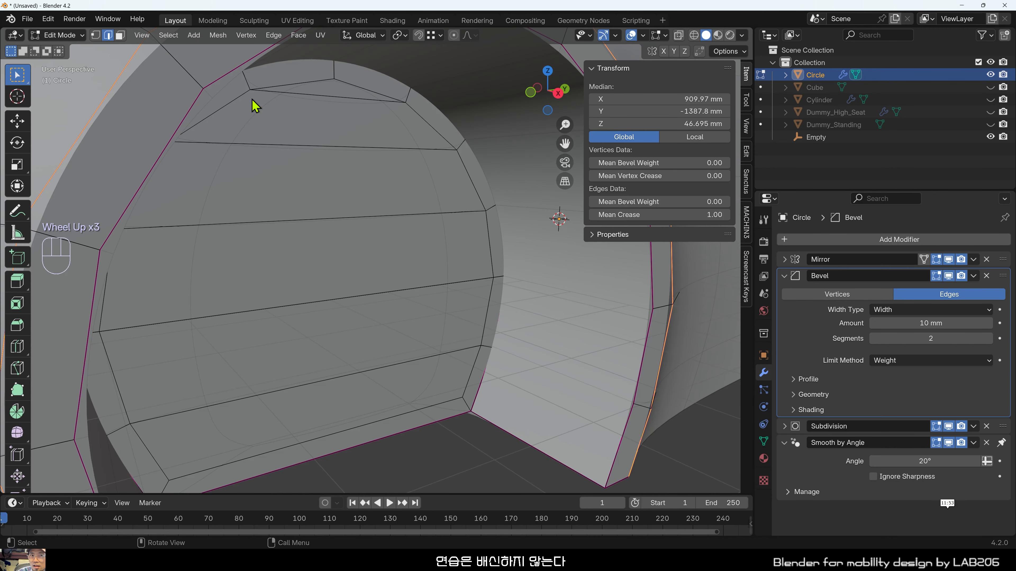
pyautogui.keyDown('shift'); pyautogui.moveTo(255, 106); pyautogui.dragTo(265, 169, button='middle'); pyautogui.keyUp('shift')
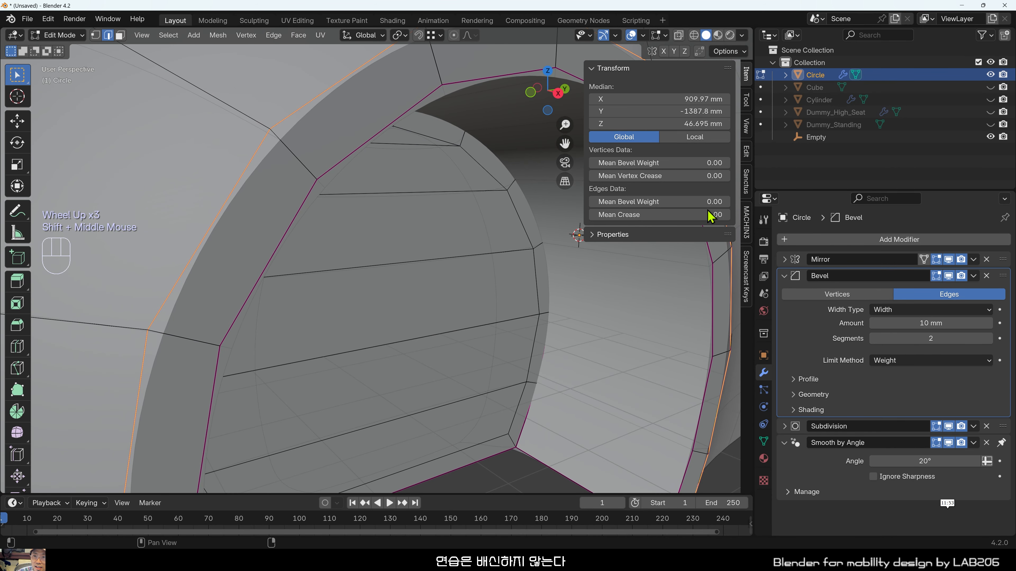
pyautogui.moveTo(708, 202); pyautogui.dragTo(732, 202)
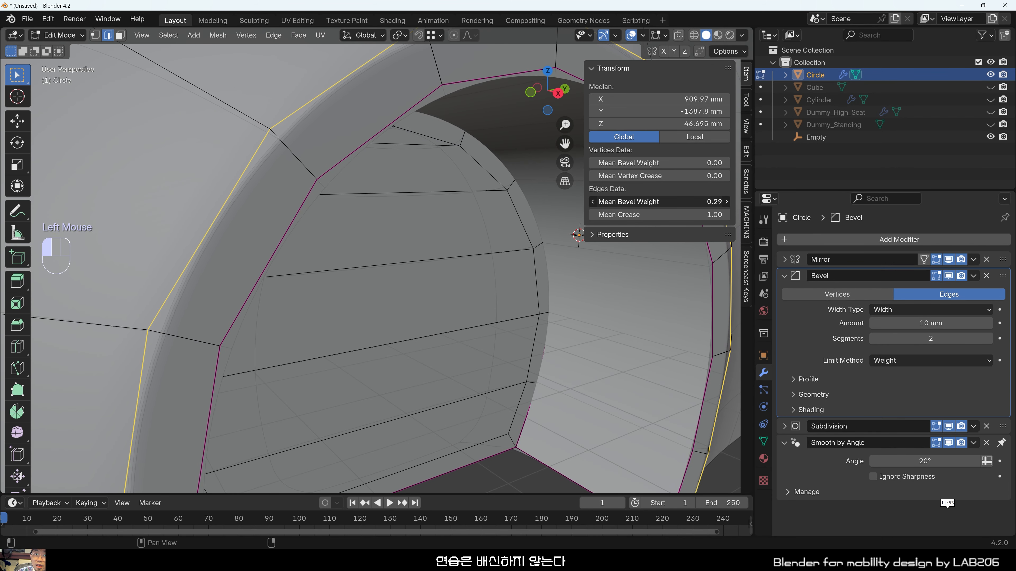
pyautogui.scroll(3, 300, 208)
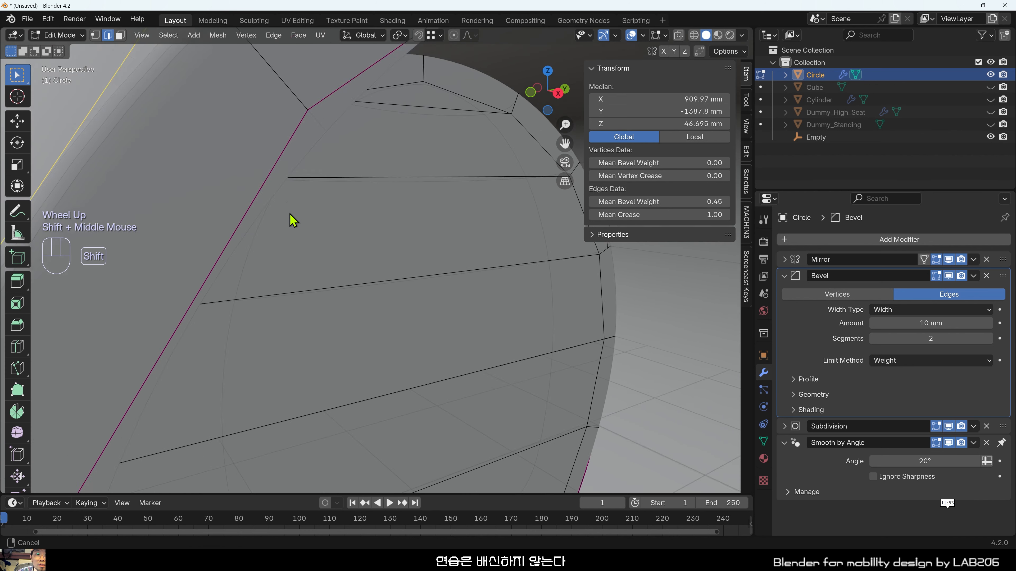
pyautogui.keyDown('shift'); pyautogui.moveTo(292, 220); pyautogui.dragTo(320, 237, button='middle'); pyautogui.keyUp('shift')
pyautogui.click(673, 202)
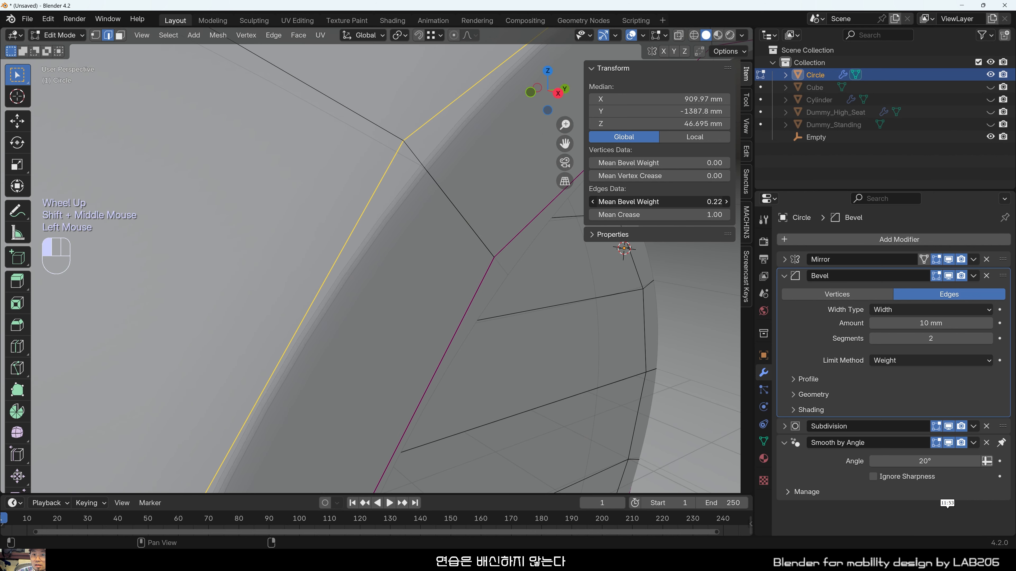
pyautogui.moveTo(673, 202); pyautogui.dragTo(679, 202)
pyautogui.scroll(-5, 453, 246)
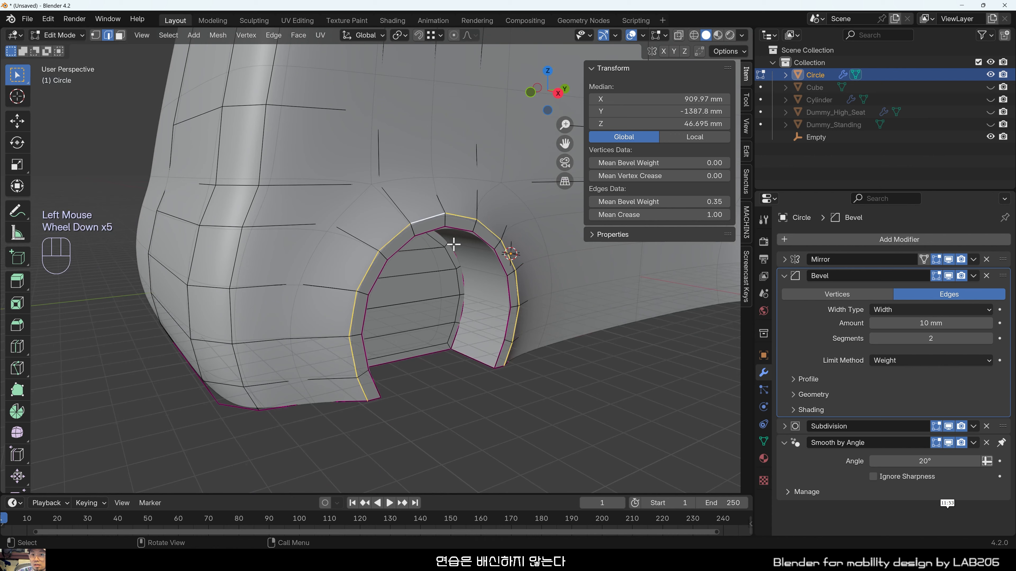
pyautogui.click(503, 417)
# Examine the wheel arch's bevelled edge and its lower corner up close, switching to Object Mode to view the surface.
pyautogui.scroll(2, 363, 426)
pyautogui.keyDown('shift'); pyautogui.moveTo(362, 427); pyautogui.dragTo(392, 268, button='middle'); pyautogui.keyUp('shift')
pyautogui.scroll(1, 433, 347)
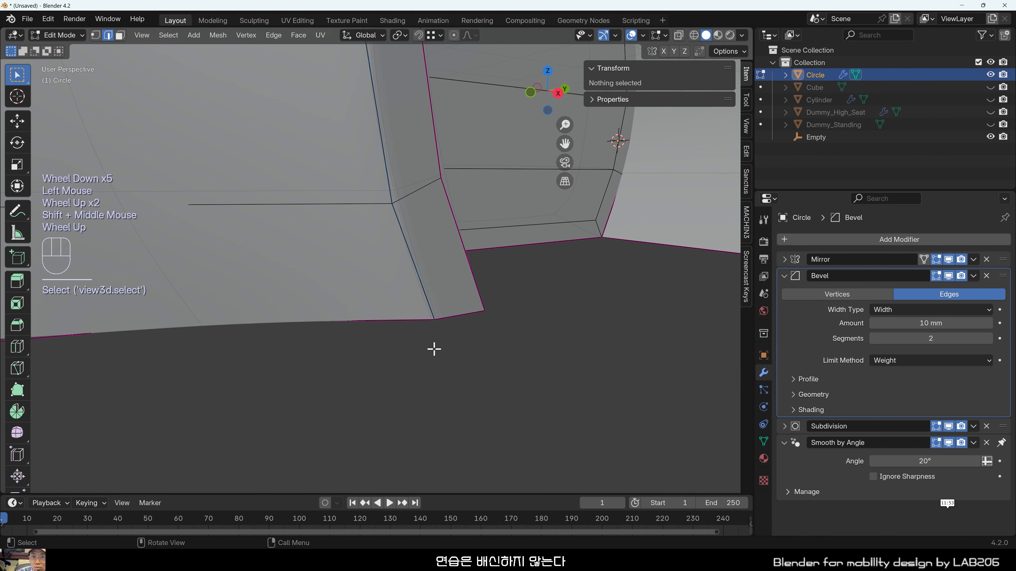
pyautogui.press('Tab')
pyautogui.scroll(-2, 456, 369)
pyautogui.click(524, 290)
pyautogui.moveTo(524, 291); pyautogui.dragTo(215, 200, button='middle')
pyautogui.scroll(2, 440, 162)
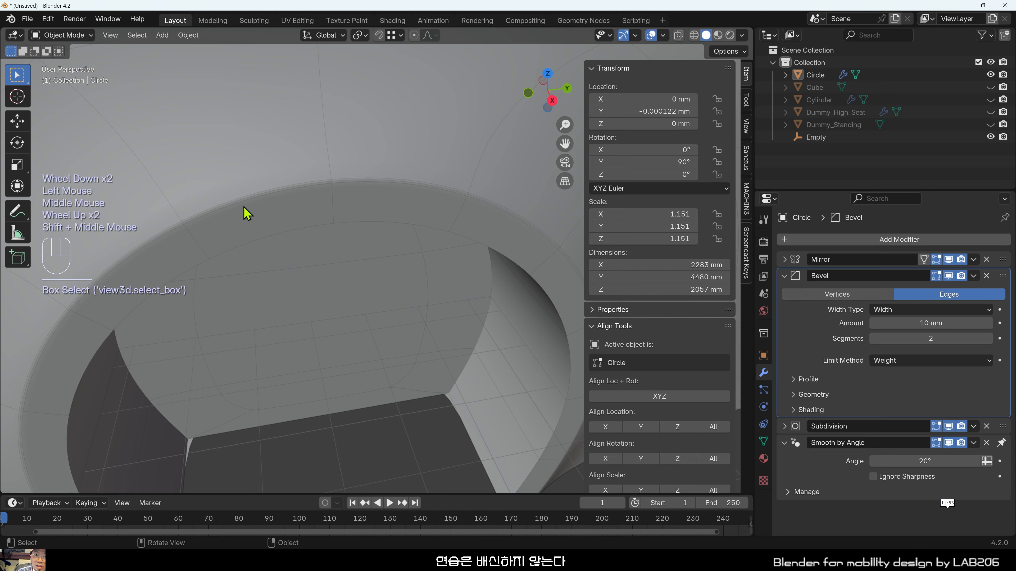
pyautogui.scroll(-2, 274, 220)
pyautogui.keyDown('shift'); pyautogui.moveTo(274, 220); pyautogui.dragTo(360, 332, button='middle'); pyautogui.keyUp('shift')
pyautogui.scroll(2, 324, 312)
pyautogui.keyDown('shift'); pyautogui.moveTo(360, 332); pyautogui.dragTo(393, 322, button='middle'); pyautogui.keyUp('shift')
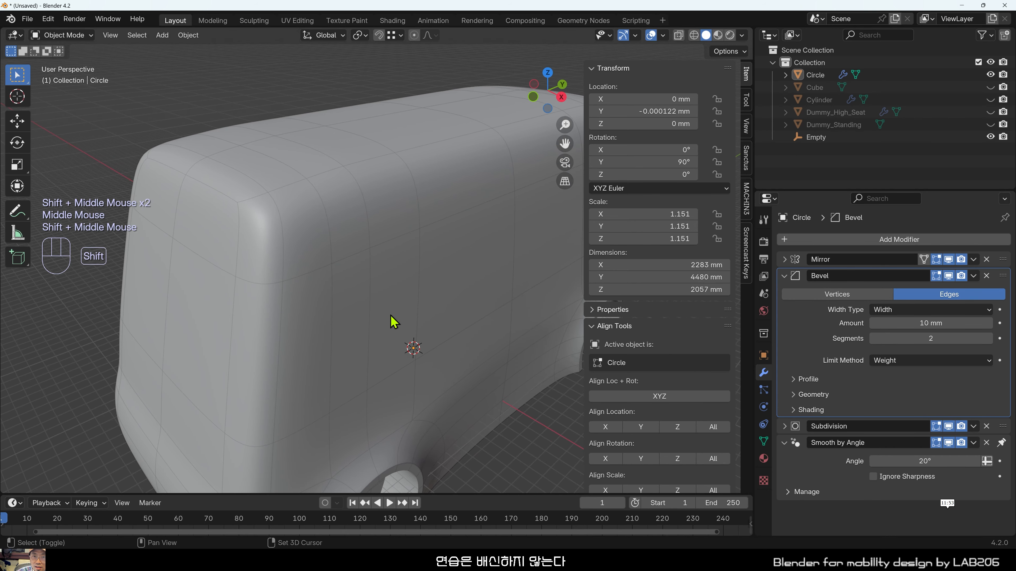
# In edge selection, select the horizontal edges wrapping the body's upper end corner and lower them about 127 mm along Z.
pyautogui.click(393, 322)
pyautogui.press('Tab')
pyautogui.click(280, 261)
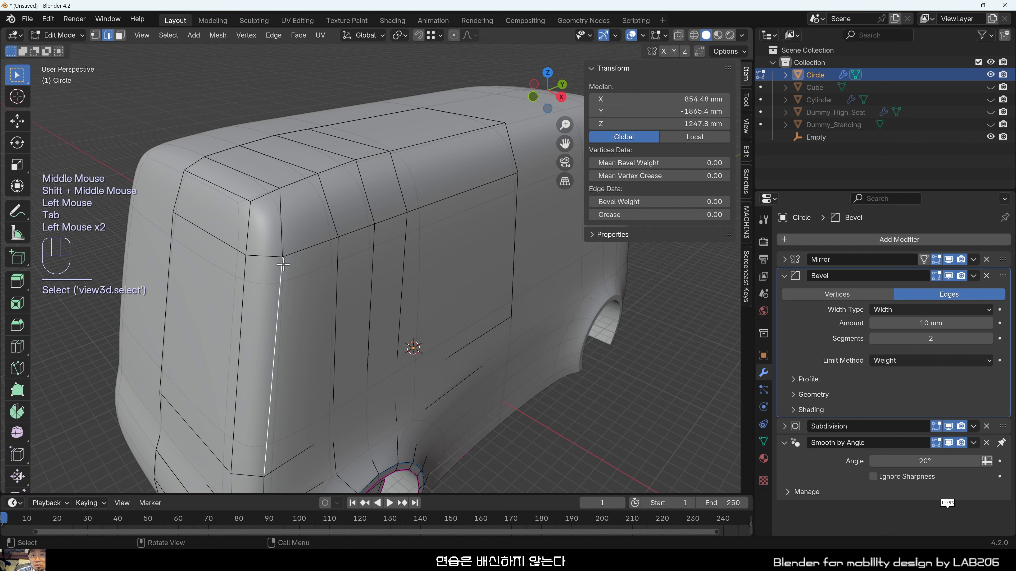
pyautogui.moveTo(284, 264); pyautogui.dragTo(279, 236, button='middle')
pyautogui.press('2')
pyautogui.click(264, 233)
pyautogui.keyDown('shift'); pyautogui.click(247, 231); pyautogui.keyUp('shift')
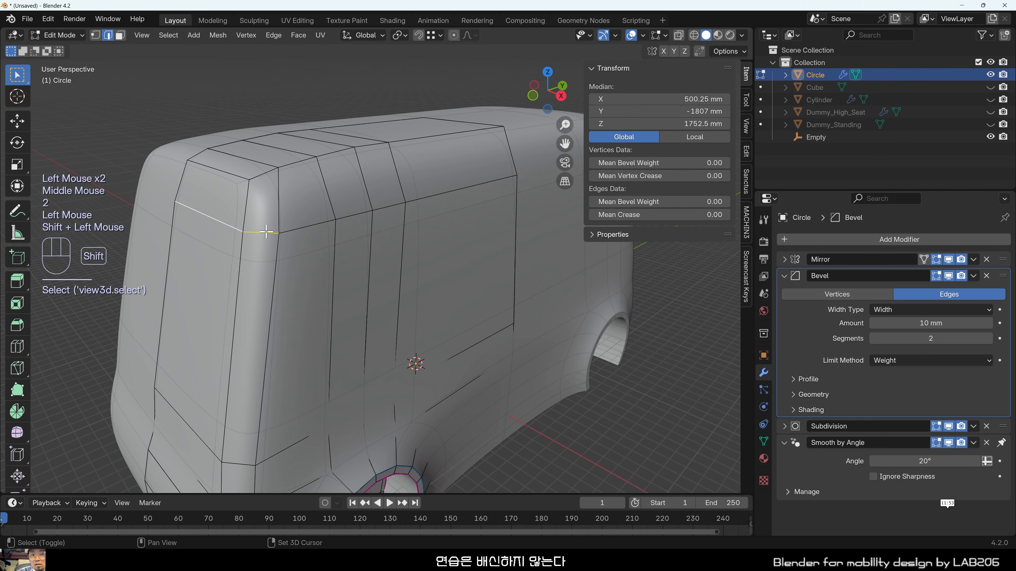
pyautogui.moveTo(328, 264); pyautogui.dragTo(349, 255, button='middle')
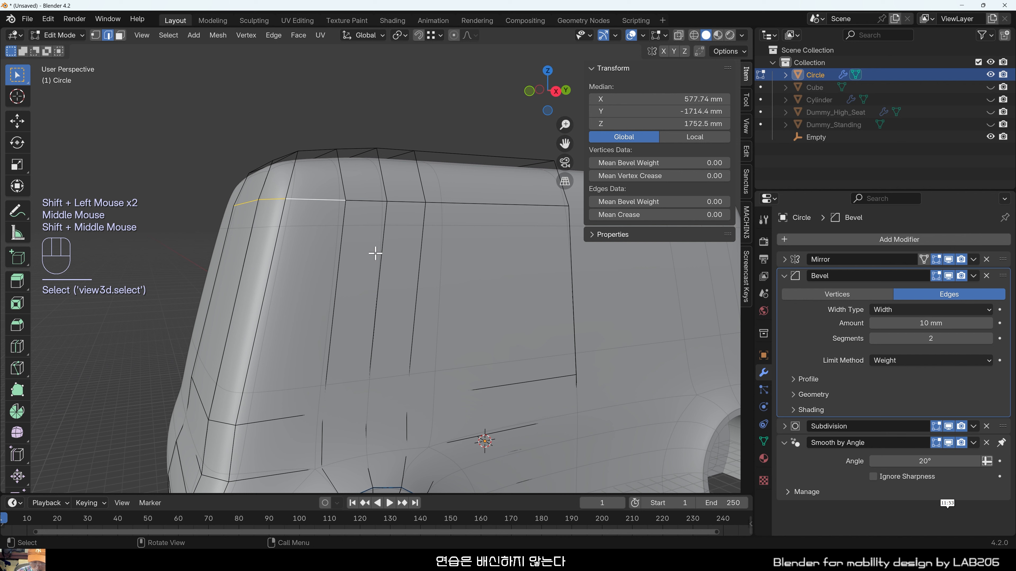
pyautogui.press('g')
pyautogui.press('z')
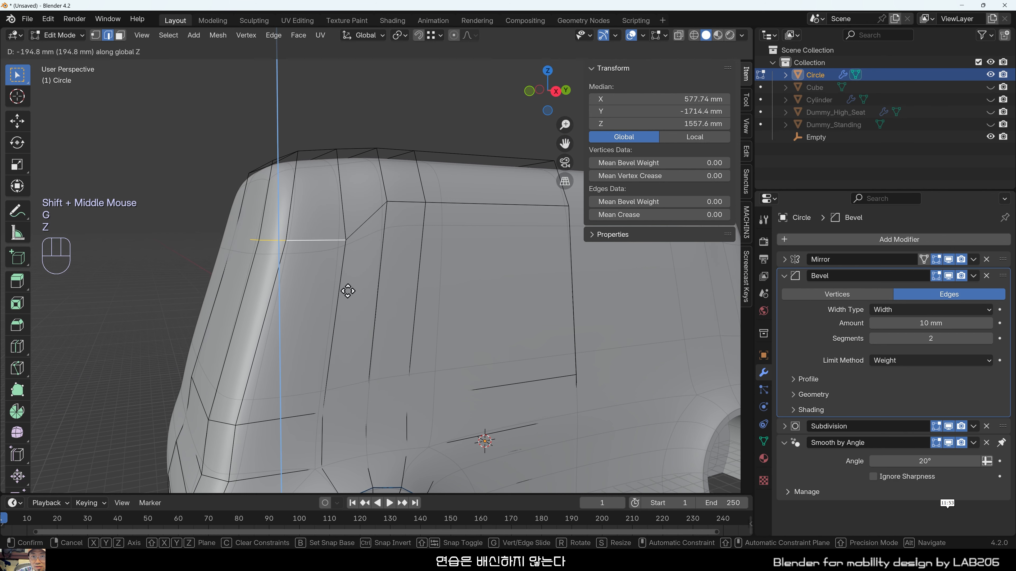
pyautogui.click(337, 277)
pyautogui.moveTo(337, 277); pyautogui.dragTo(325, 291, button='middle')
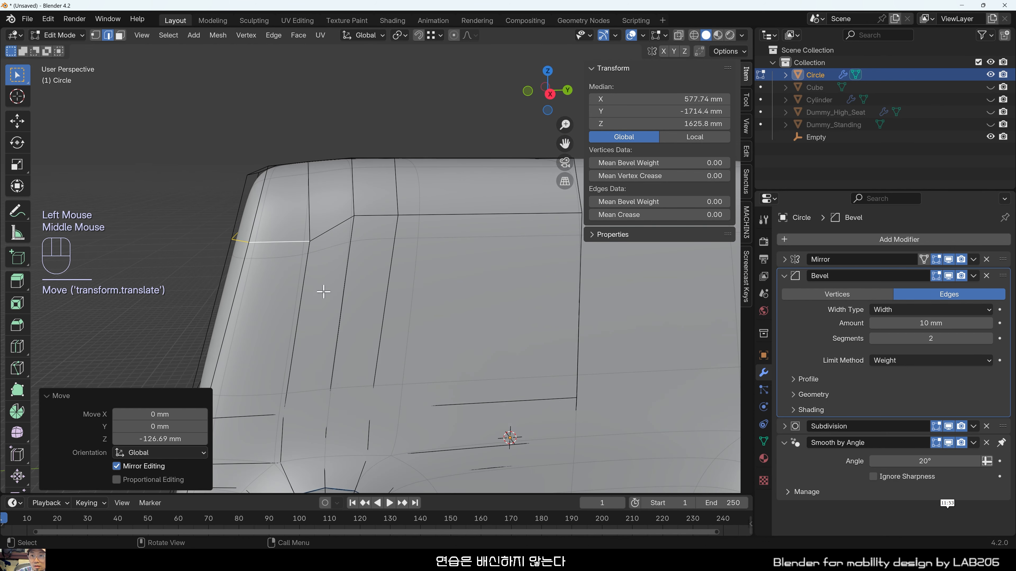
# Set the mean bevel weight of the selected upper corner edges to 1.00.
pyautogui.moveTo(659, 201); pyautogui.dragTo(676, 201)
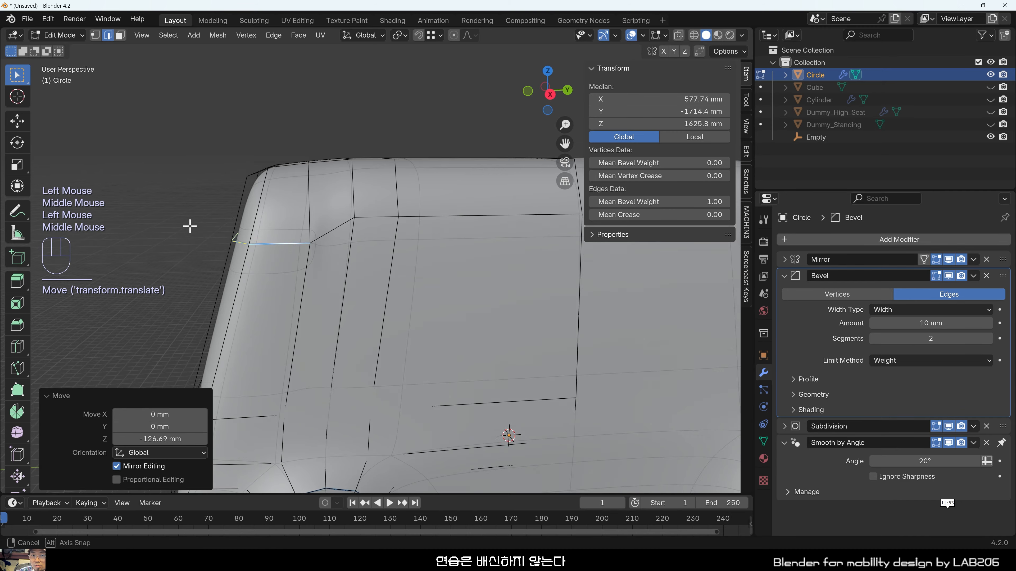
pyautogui.scroll(2, 259, 304)
pyautogui.moveTo(189, 225); pyautogui.dragTo(283, 323, button='middle')
pyautogui.moveTo(361, 302); pyautogui.dragTo(257, 287, button='middle')
pyautogui.moveTo(584, 245); pyautogui.dragTo(492, 259, button='middle')
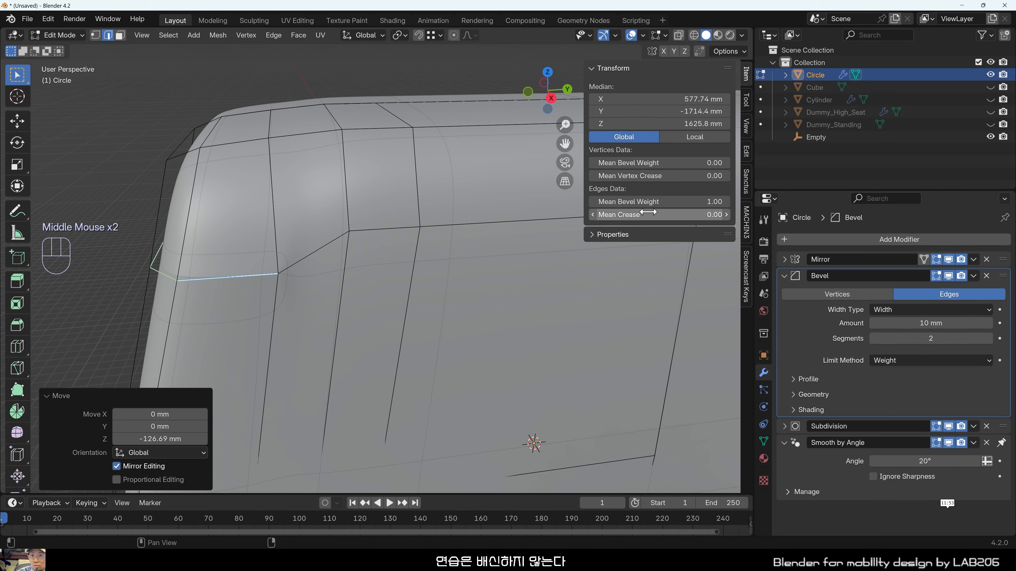
# Move the upper corner edges outward along Y, away from the body's centre, and deselect them.
pyautogui.keyDown('shift'); pyautogui.moveTo(219, 250); pyautogui.dragTo(344, 251, button='middle'); pyautogui.keyUp('shift')
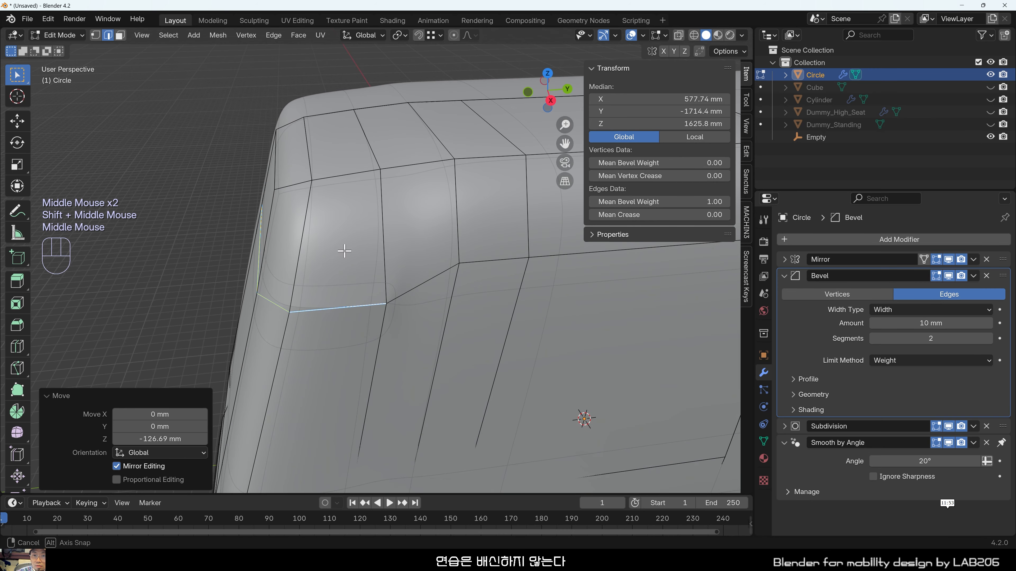
pyautogui.press('g')
pyautogui.press('y')
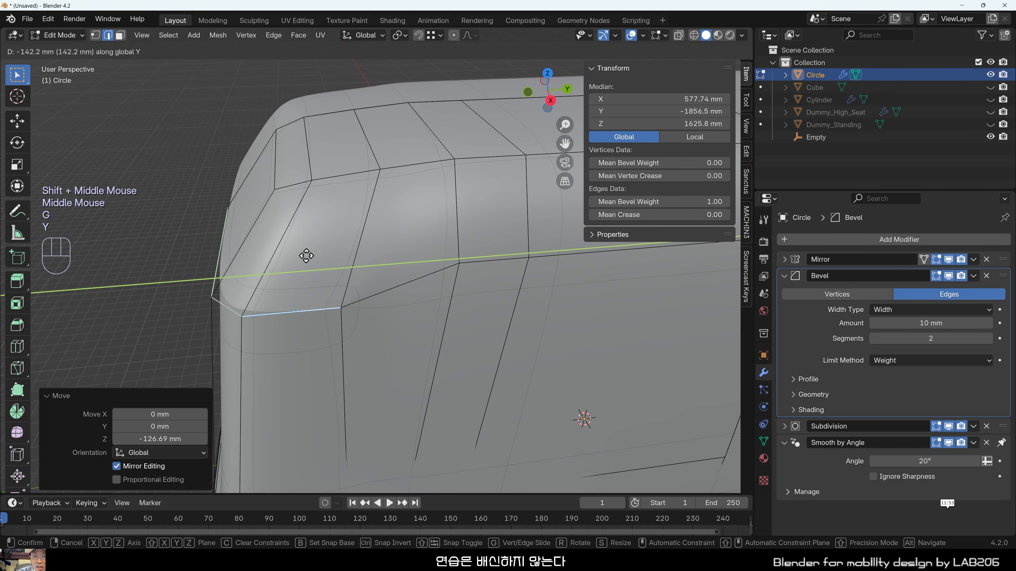
pyautogui.click(283, 260)
pyautogui.click(283, 260)
# Examine the upper corner crease from several angles, comparing the smooth surface in Object Mode with the edge cage.
pyautogui.scroll(-2, 256, 207)
pyautogui.moveTo(256, 206); pyautogui.dragTo(261, 152, button='middle')
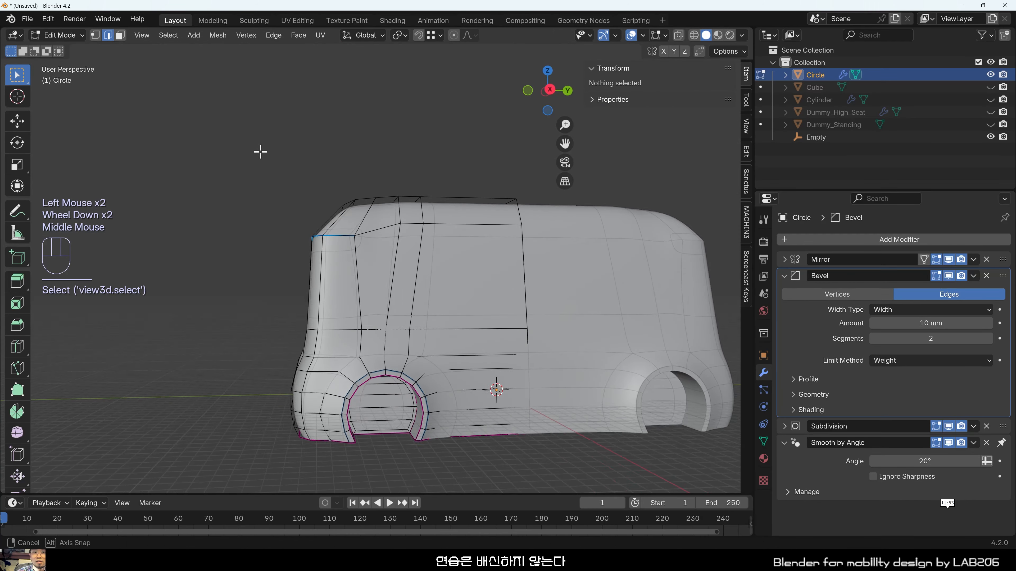
pyautogui.scroll(2, 371, 324)
pyautogui.keyDown('shift'); pyautogui.moveTo(372, 324); pyautogui.dragTo(445, 281, button='middle'); pyautogui.keyUp('shift')
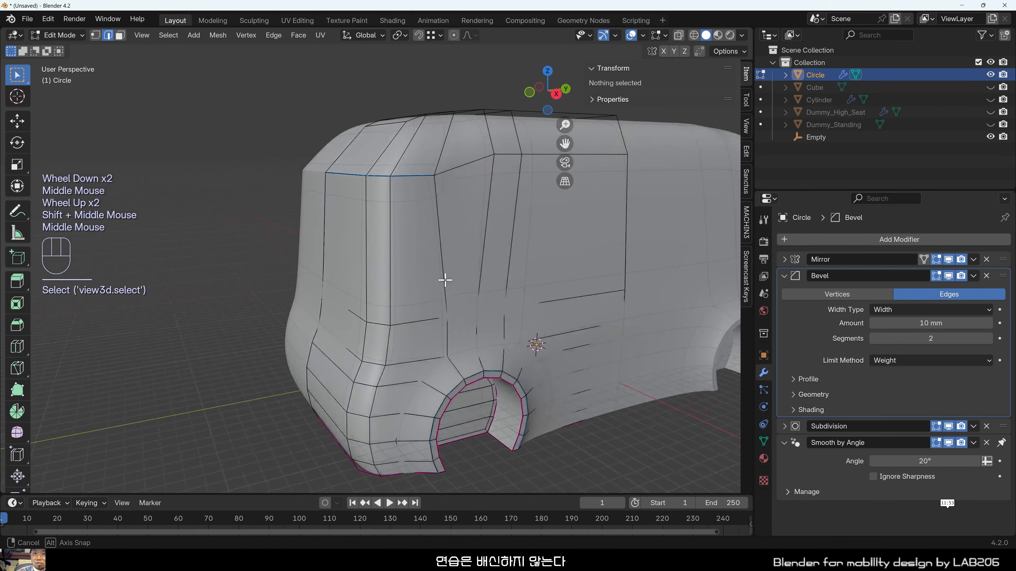
pyautogui.scroll(2, 418, 176)
pyautogui.keyDown('shift'); pyautogui.moveTo(417, 177); pyautogui.dragTo(359, 288, button='middle'); pyautogui.keyUp('shift')
pyautogui.scroll(-1, 408, 256)
pyautogui.moveTo(408, 256); pyautogui.dragTo(385, 283, button='middle')
pyautogui.press('Tab')
pyautogui.scroll(1, 281, 223)
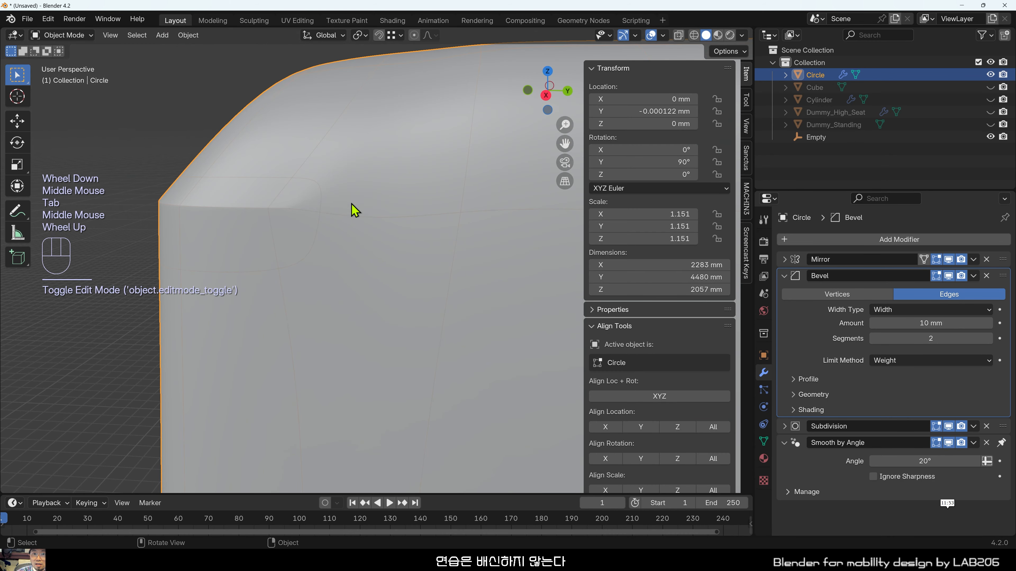
pyautogui.moveTo(400, 215); pyautogui.dragTo(422, 245, button='middle')
pyautogui.scroll(2, 483, 306)
pyautogui.keyDown('shift'); pyautogui.moveTo(415, 379); pyautogui.dragTo(401, 292, button='middle'); pyautogui.keyUp('shift')
pyautogui.scroll(-1, 275, 325)
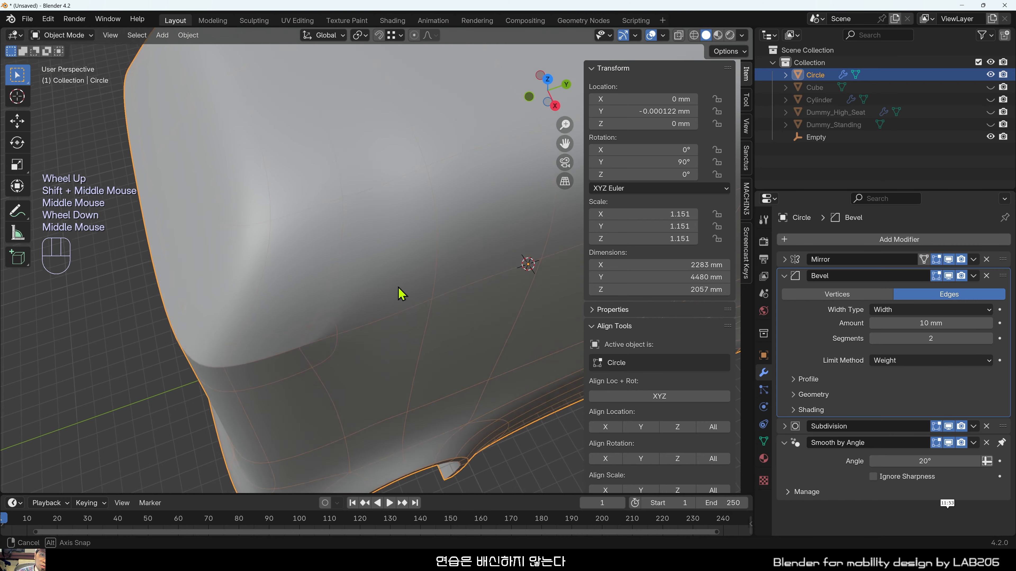
pyautogui.scroll(2, 340, 390)
pyautogui.press('Tab')
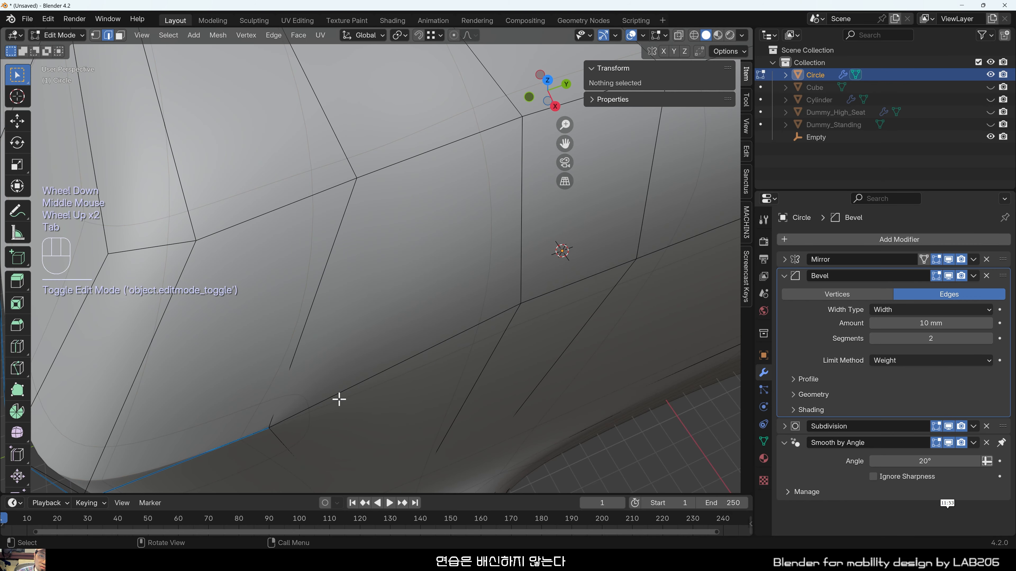
# Move the side edge of the upper corner crease inward along X by about 30 mm.
pyautogui.scroll(-1, 457, 363)
pyautogui.moveTo(457, 363); pyautogui.dragTo(432, 372, button='middle')
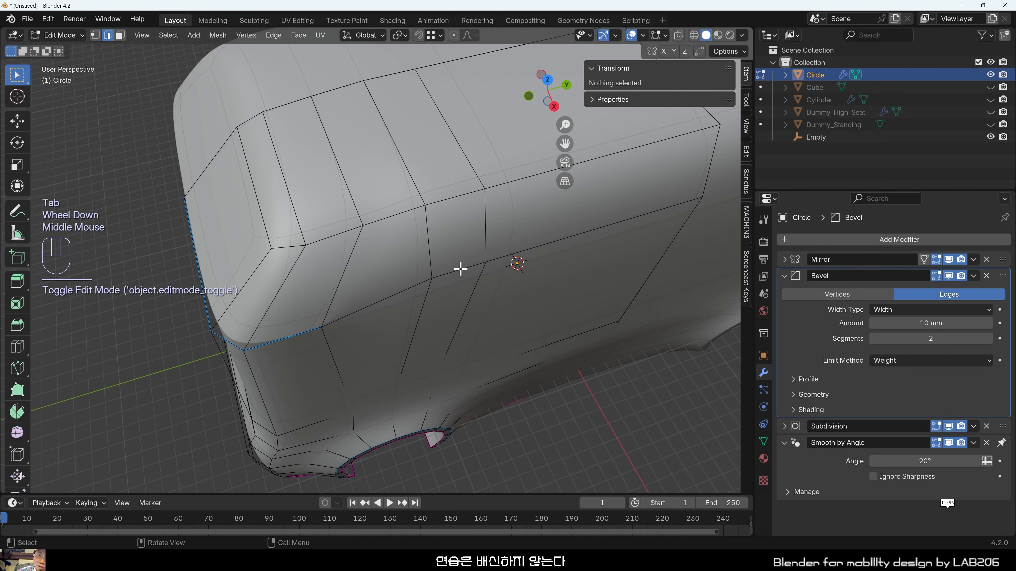
pyautogui.click(300, 338)
pyautogui.scroll(1, 268, 351)
pyautogui.keyDown('shift'); pyautogui.moveTo(268, 352); pyautogui.dragTo(420, 313, button='middle'); pyautogui.keyUp('shift')
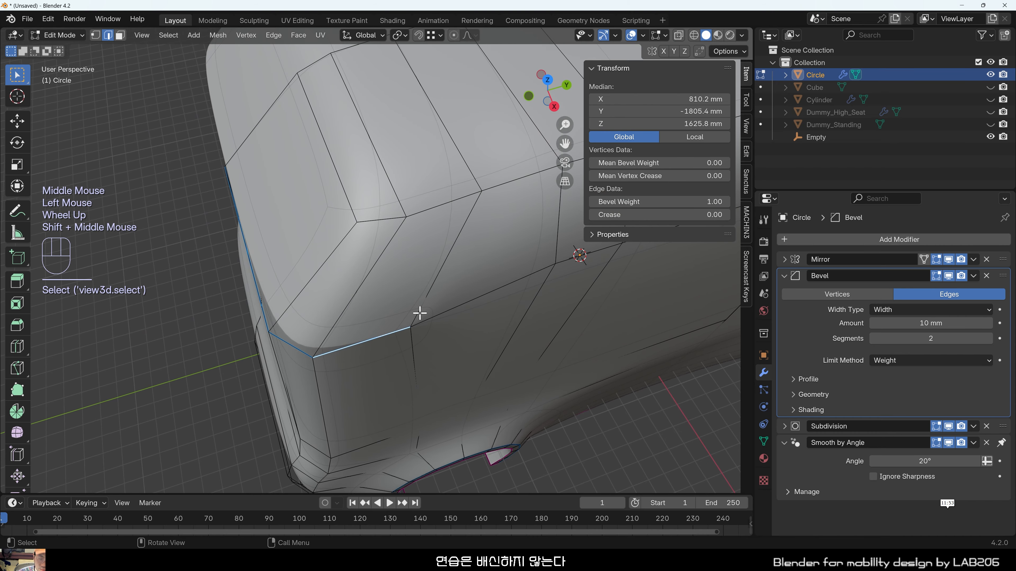
pyautogui.press('g')
pyautogui.press('x')
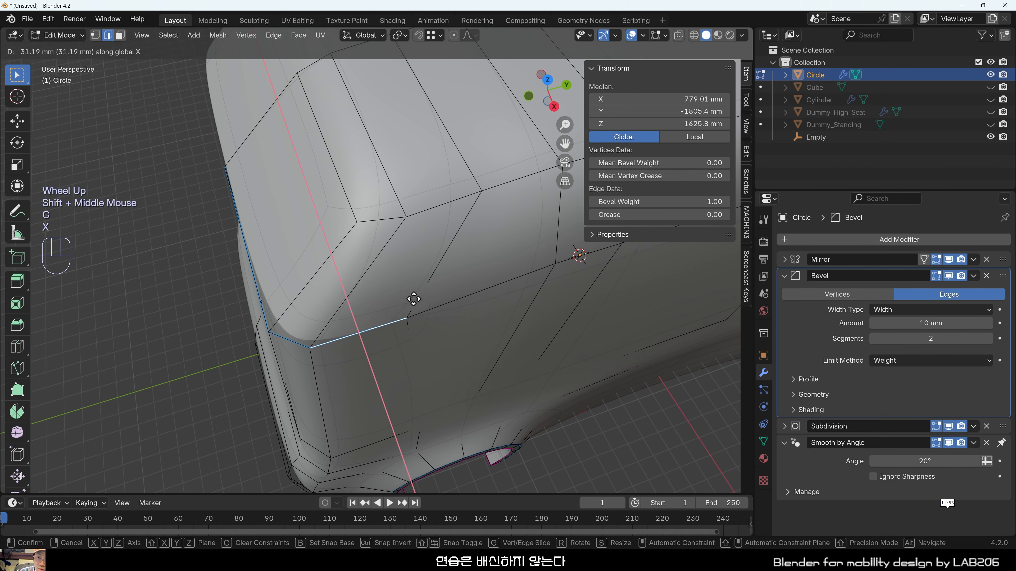
pyautogui.click(412, 300)
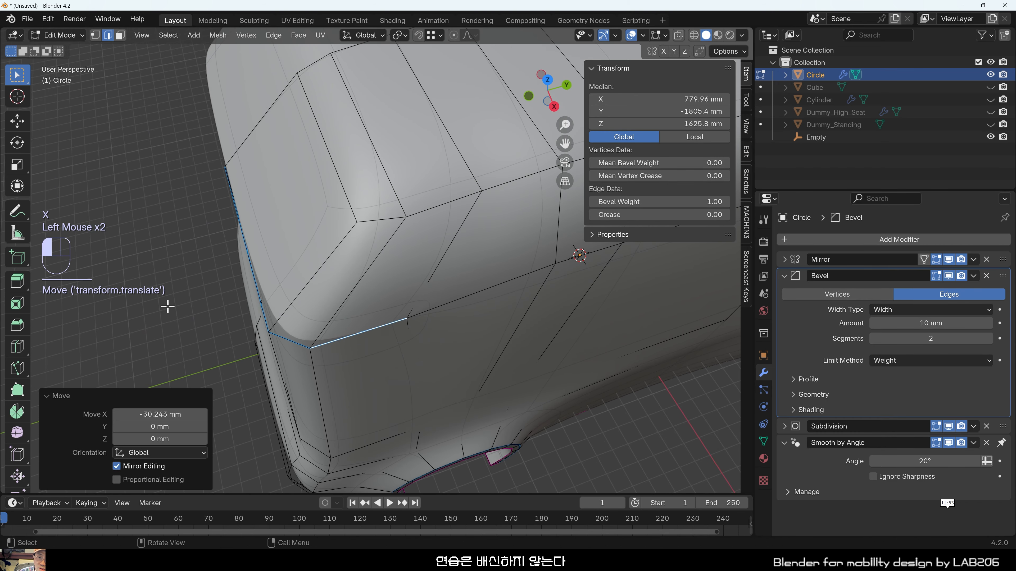
# Inspect the corner crease and the body's end face from the side and above, in both Object and Edit Mode.
pyautogui.moveTo(168, 306); pyautogui.dragTo(243, 294, button='middle')
pyautogui.press('Tab')
pyautogui.moveTo(351, 257); pyautogui.dragTo(419, 277, button='middle')
pyautogui.scroll(1, 394, 241)
pyautogui.press('Tab')
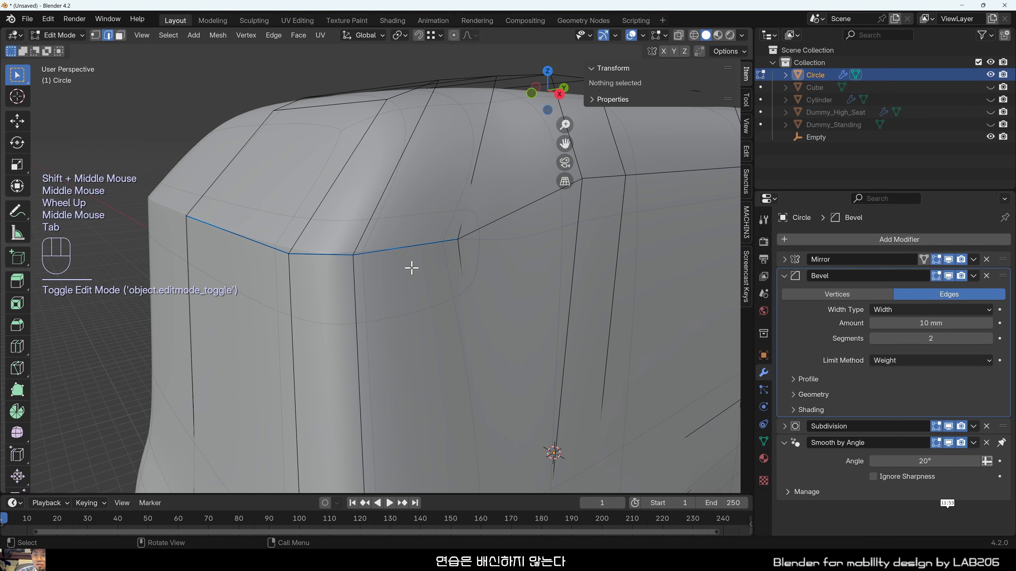
pyautogui.press('Tab')
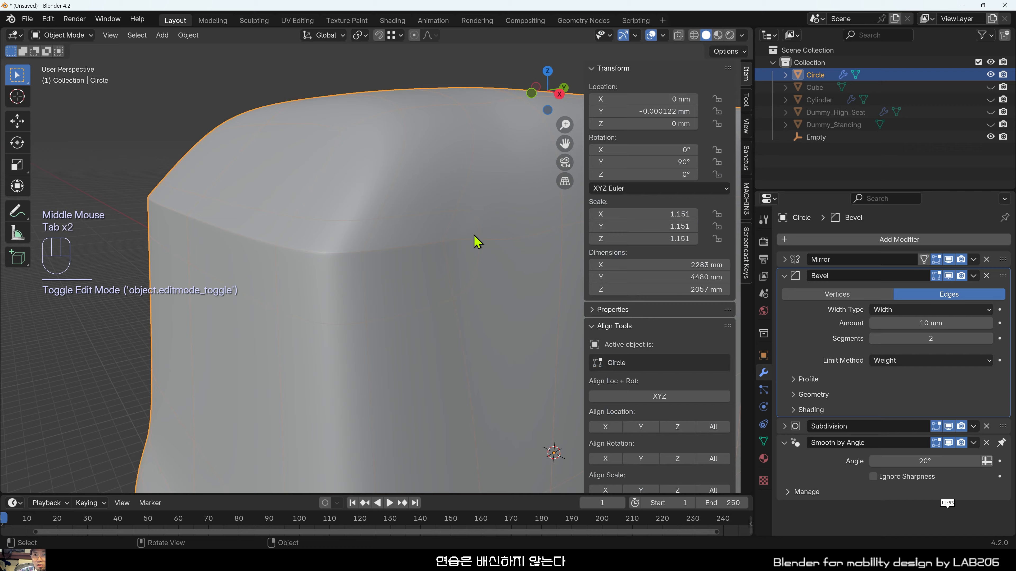
pyautogui.moveTo(472, 239); pyautogui.dragTo(445, 281, button='middle')
pyautogui.scroll(-3, 317, 277)
pyautogui.moveTo(318, 277); pyautogui.dragTo(440, 328, button='middle')
pyautogui.scroll(2, 412, 324)
pyautogui.press('Tab')
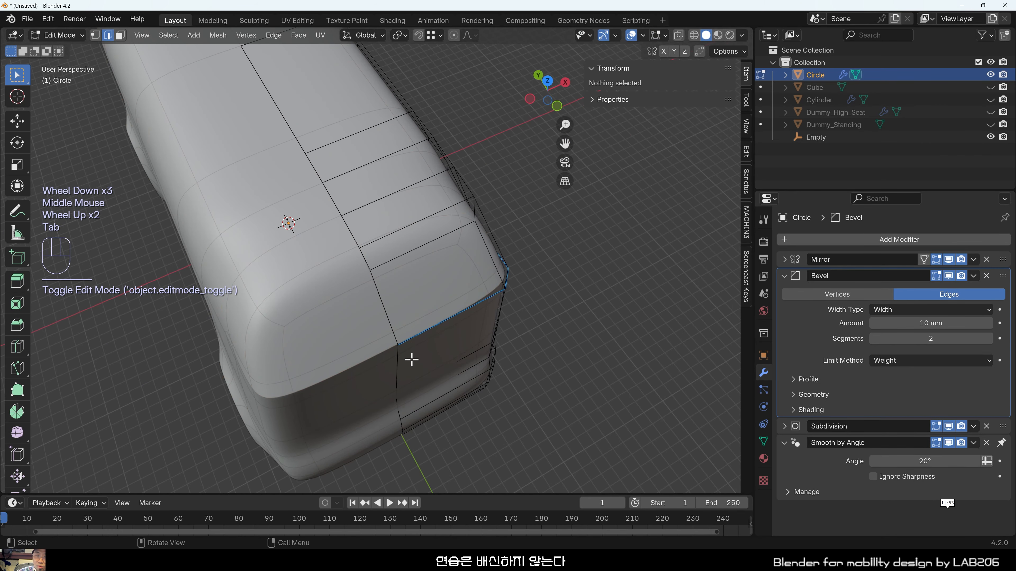
pyautogui.click(407, 341)
pyautogui.moveTo(487, 357); pyautogui.dragTo(397, 288, button='middle')
pyautogui.scroll(-2, 452, 384)
pyautogui.scroll(1, 452, 384)
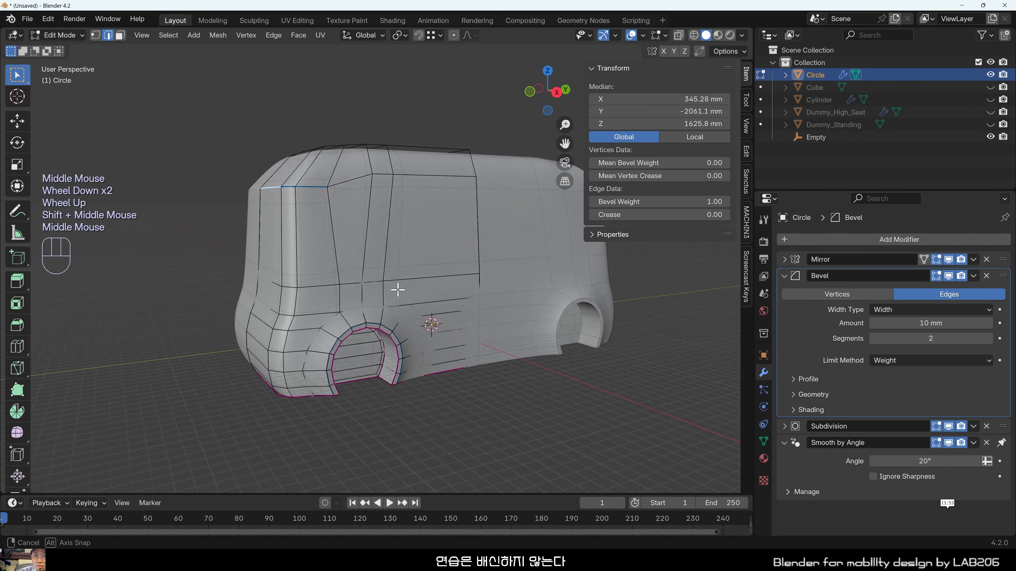
# Select the horizontal edge loop around the body above the wheel arch and set its mean bevel weight to 1.00.
pyautogui.scroll(2, 295, 340)
pyautogui.moveTo(295, 340); pyautogui.dragTo(400, 320, button='middle')
pyautogui.click(341, 297)
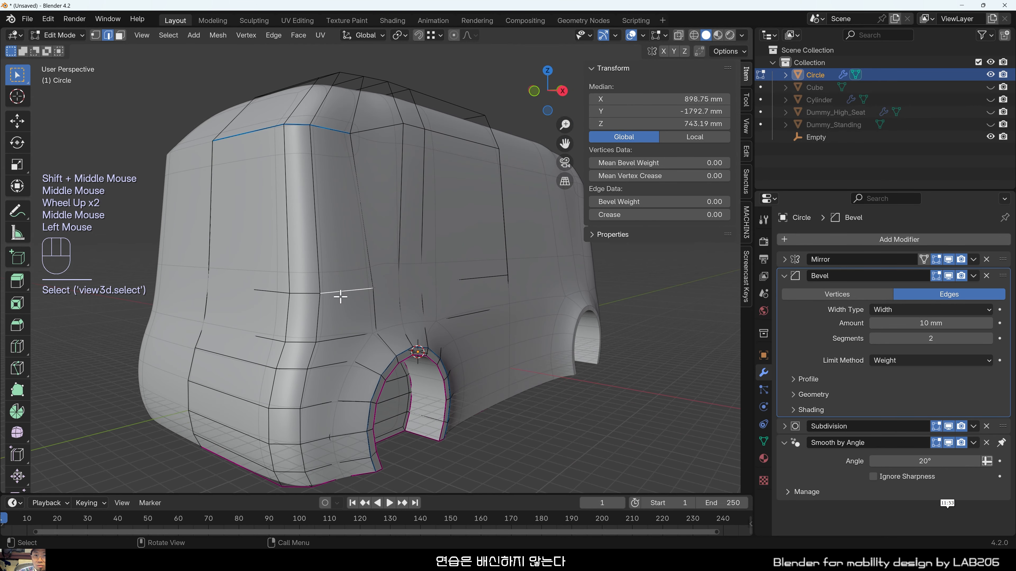
pyautogui.keyDown('alt'); pyautogui.click(340, 297); pyautogui.keyUp('alt')
pyautogui.moveTo(340, 297); pyautogui.dragTo(370, 325, button='middle')
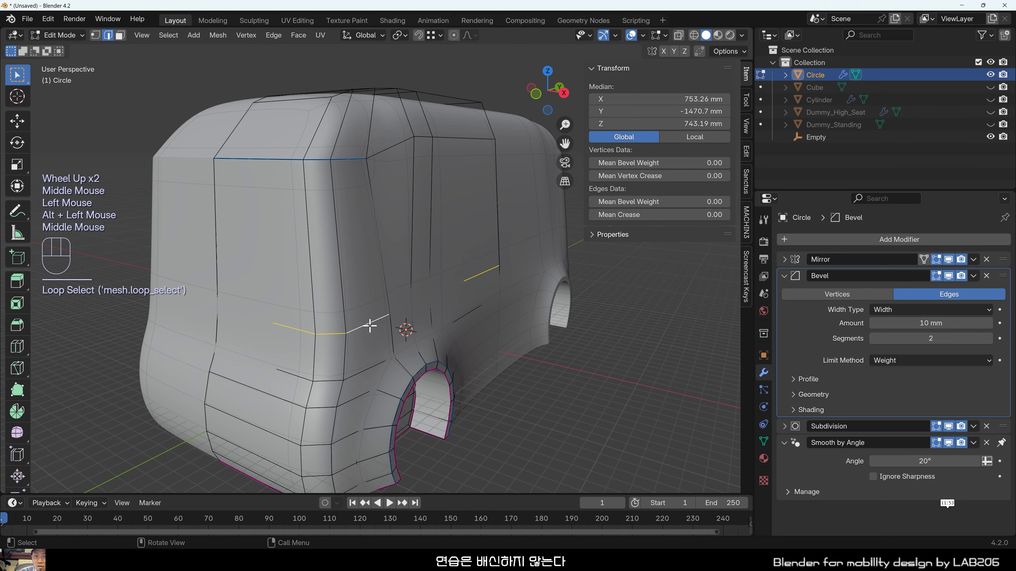
pyautogui.click(659, 202)
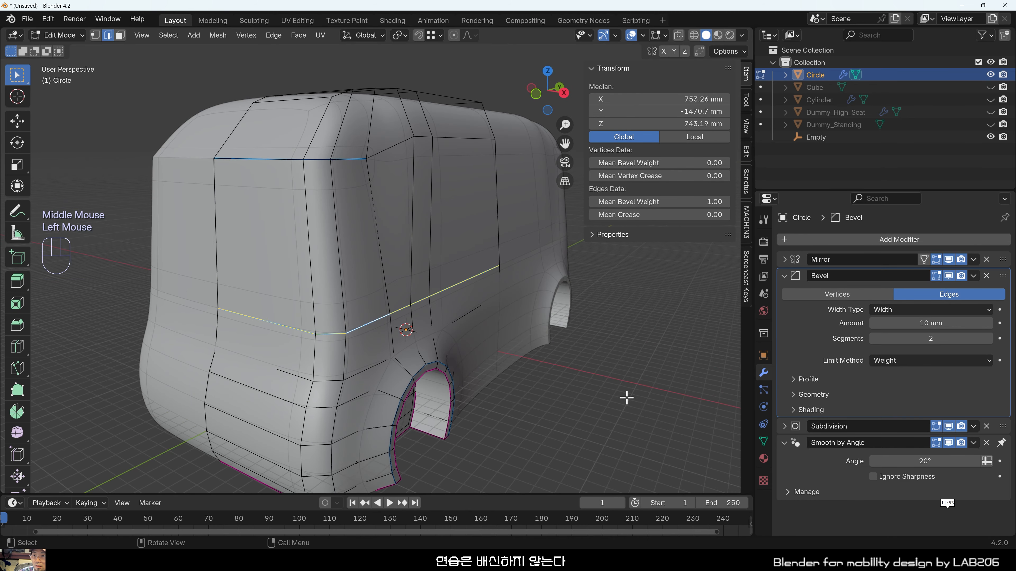
pyautogui.moveTo(626, 398); pyautogui.dragTo(404, 374, button='middle')
pyautogui.click(546, 436)
# Return to Object Mode and try a different studio light preset for the solid viewport shading.
pyautogui.press('Tab')
pyautogui.scroll(-1, 323, 378)
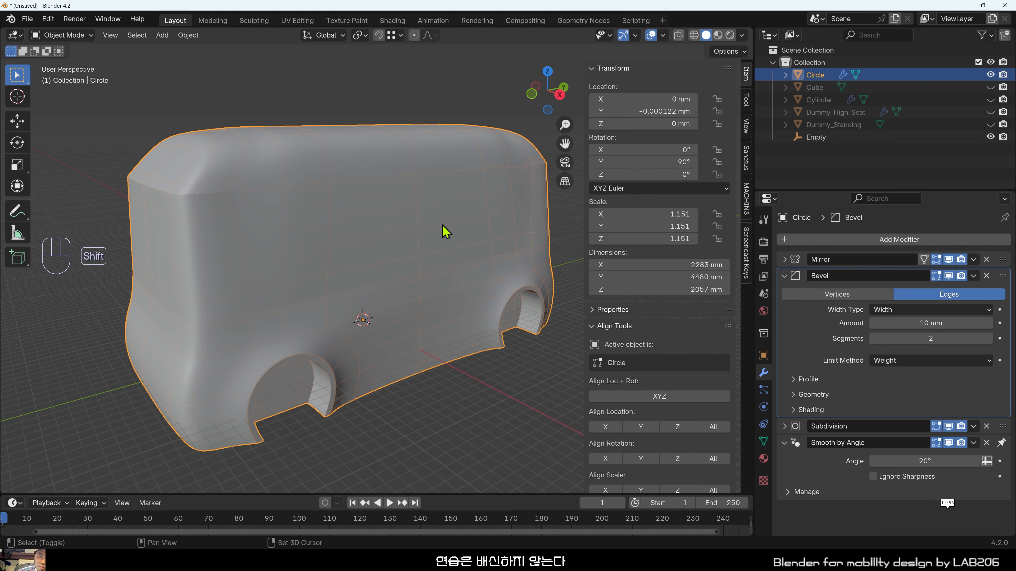
pyautogui.keyDown('shift'); pyautogui.moveTo(418, 249); pyautogui.dragTo(419, 228, button='middle'); pyautogui.keyUp('shift')
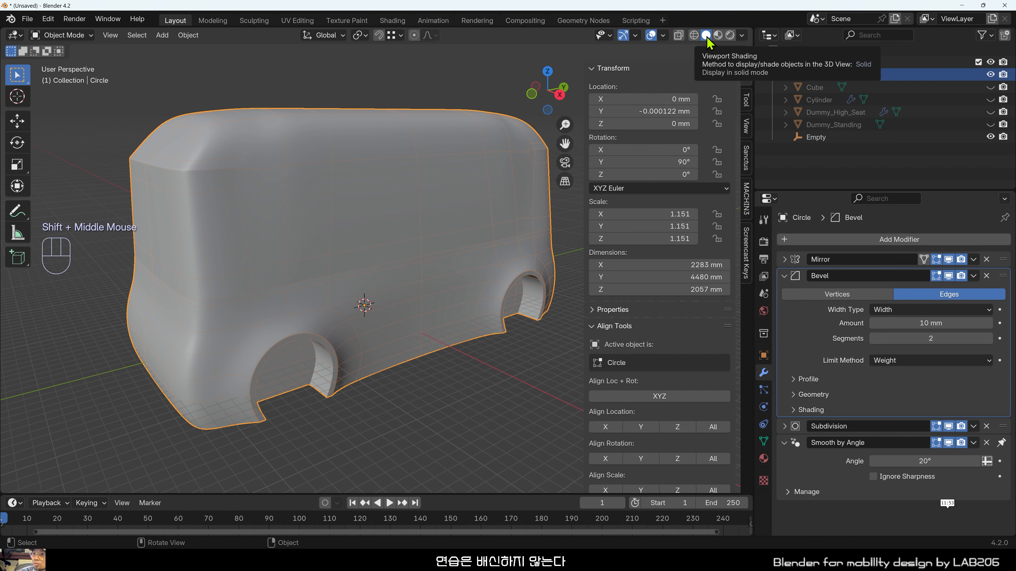
pyautogui.click(742, 35)
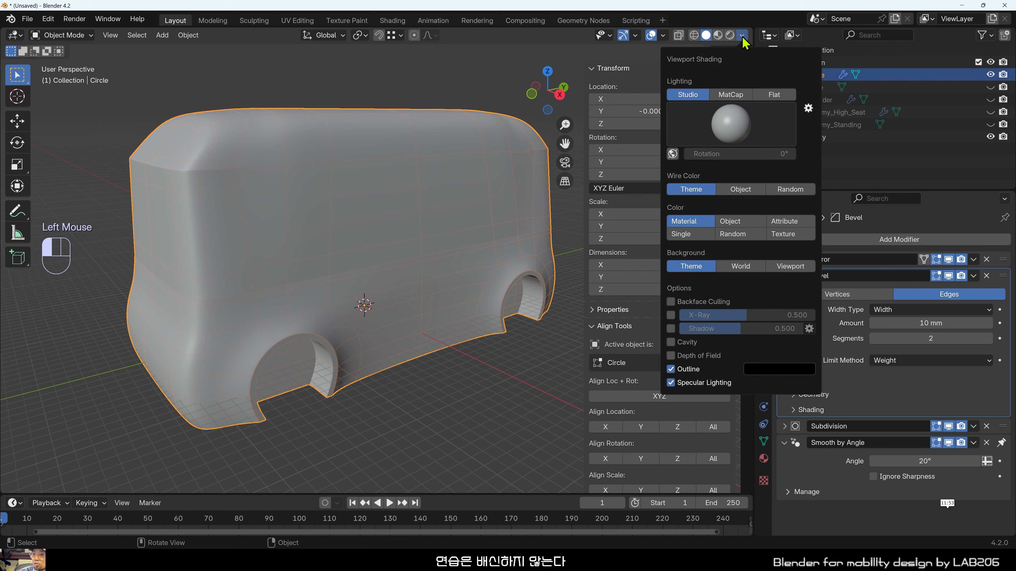
pyautogui.click(738, 138)
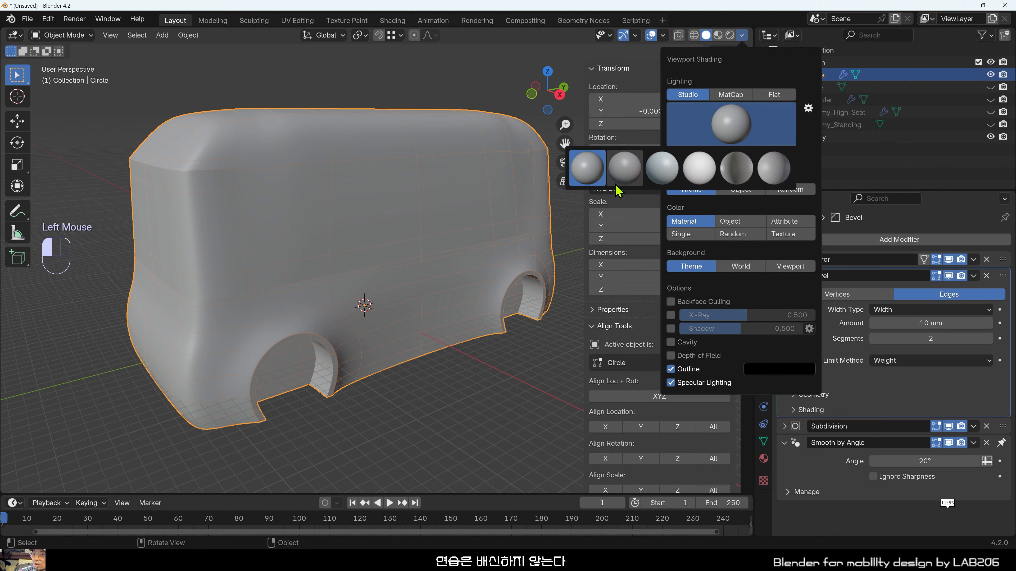
pyautogui.click(753, 173)
pyautogui.moveTo(400, 264); pyautogui.dragTo(419, 255, button='middle')
# Change the viewport lighting to MatCap and choose the glossy dark red material sphere.
pyautogui.click(741, 36)
pyautogui.click(731, 95)
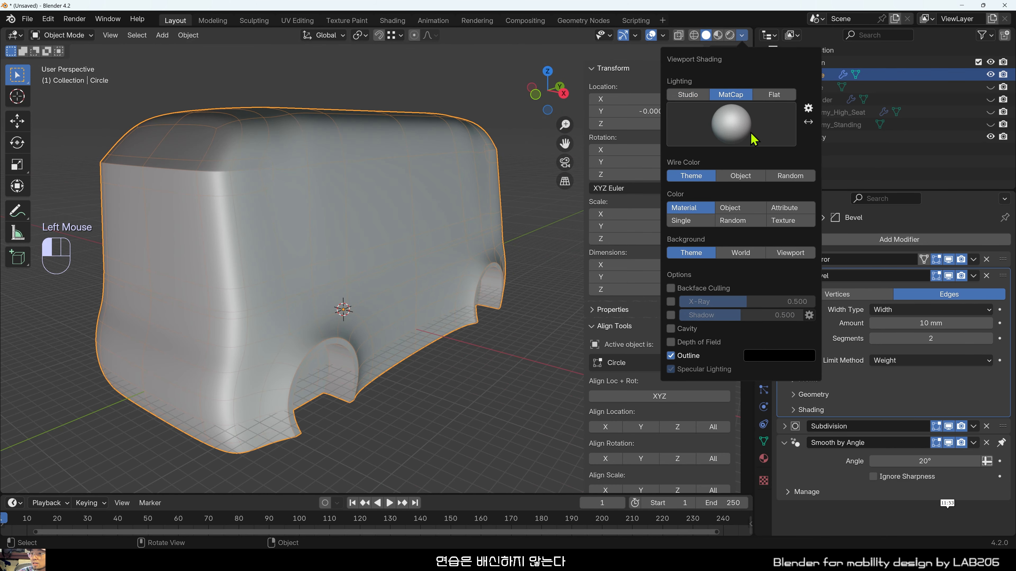
pyautogui.click(732, 132)
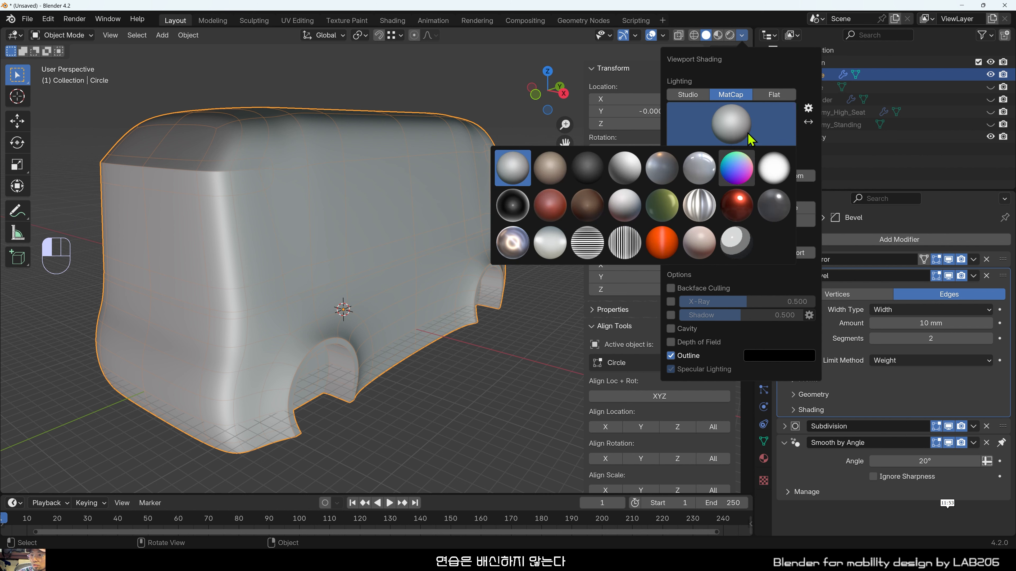
pyautogui.click(758, 138)
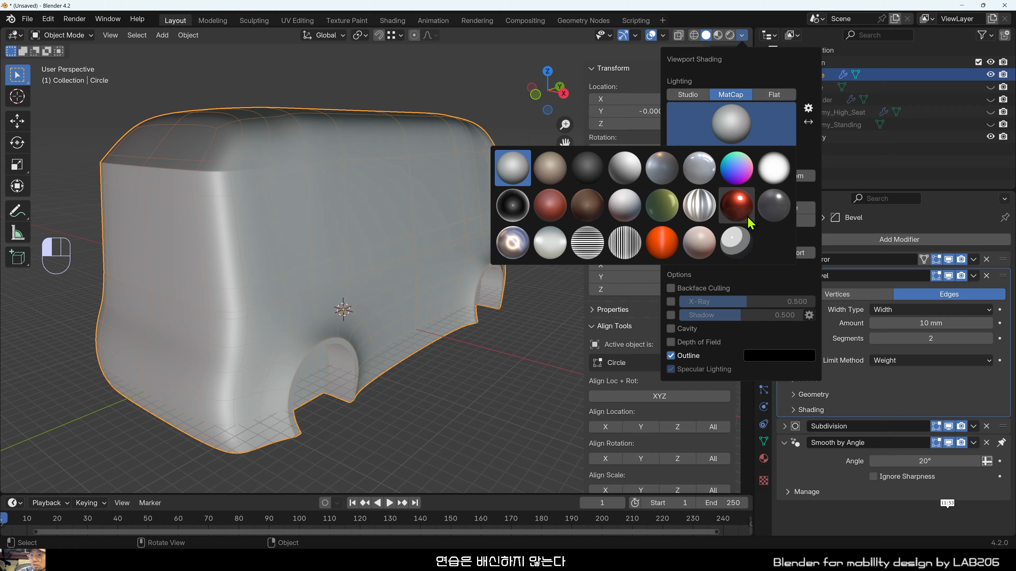
pyautogui.click(736, 204)
# In Edit Mode, push the edge loop above the wheel arch outward using Shrink/Fatten with an offset of about -84.6 mm.
pyautogui.moveTo(555, 222)
pyautogui.mouseDown(button='middle')
pyautogui.moveTo(329, 257)
pyautogui.moveTo(278, 230)
pyautogui.moveTo(283, 275)
pyautogui.moveTo(324, 245)
pyautogui.moveTo(277, 190)
pyautogui.moveTo(234, 230)
pyautogui.moveTo(308, 281)
pyautogui.moveTo(309, 311)
pyautogui.moveTo(398, 275)
pyautogui.moveTo(417, 279)
pyautogui.moveTo(353, 304)
pyautogui.moveTo(380, 250)
pyautogui.moveTo(430, 286)
pyautogui.moveTo(377, 331)
pyautogui.mouseUp(button='middle')
pyautogui.scroll(3, 308, 296)
pyautogui.click(351, 289)
pyautogui.press('Tab')
pyautogui.keyDown('shift'); pyautogui.moveTo(374, 367); pyautogui.dragTo(437, 299, button='middle'); pyautogui.keyUp('shift')
pyautogui.keyDown('shift'); pyautogui.click(466, 323); pyautogui.keyUp('shift')
pyautogui.keyDown('alt'); pyautogui.click(466, 323); pyautogui.keyUp('alt')
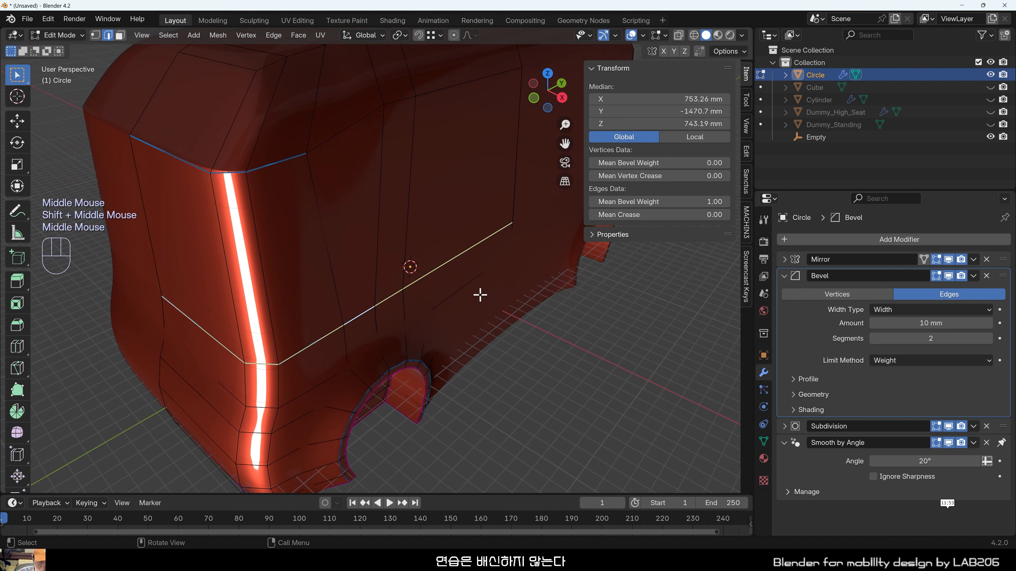
pyautogui.hotkey('alt', 's')
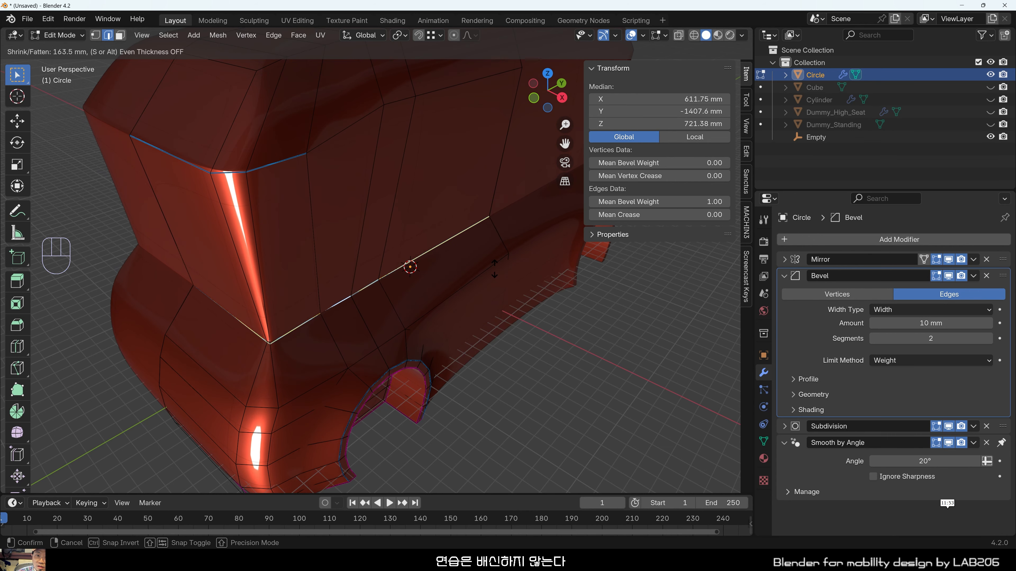
pyautogui.click(525, 293)
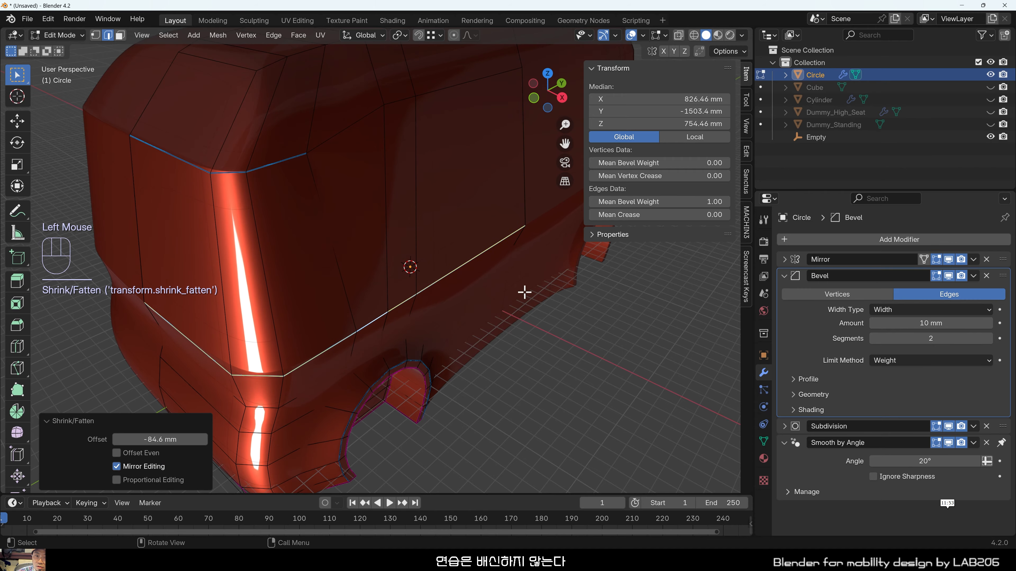
# Deselect the edge loop and examine the surface pinch where the side line meets the mirror seam, comparing Object and Edit Mode.
pyautogui.click(560, 340)
pyautogui.moveTo(560, 340); pyautogui.dragTo(464, 281, button='middle')
pyautogui.scroll(4, 599, 323)
pyautogui.scroll(1, 599, 322)
pyautogui.keyDown('shift'); pyautogui.moveTo(598, 322); pyautogui.dragTo(415, 288, button='middle'); pyautogui.keyUp('shift')
pyautogui.scroll(2, 534, 305)
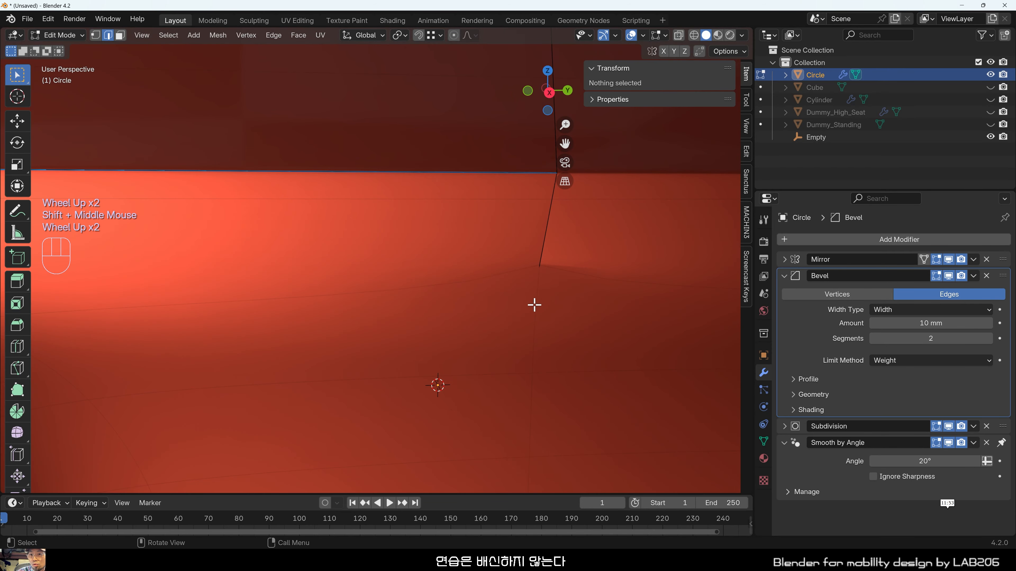
pyautogui.moveTo(555, 275); pyautogui.dragTo(429, 324, button='middle')
pyautogui.scroll(2, 442, 344)
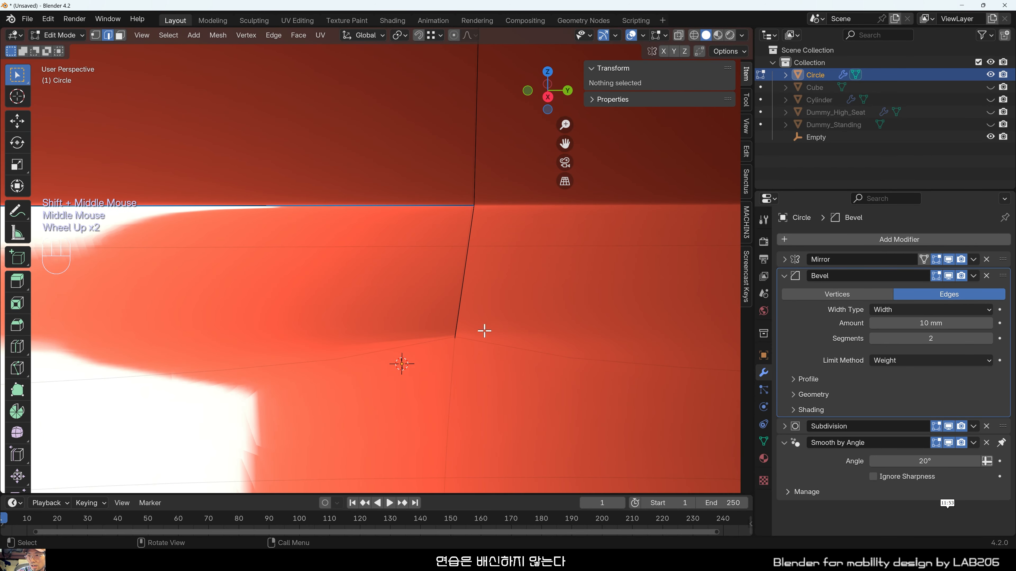
pyautogui.press('Tab')
pyautogui.press('Tab')
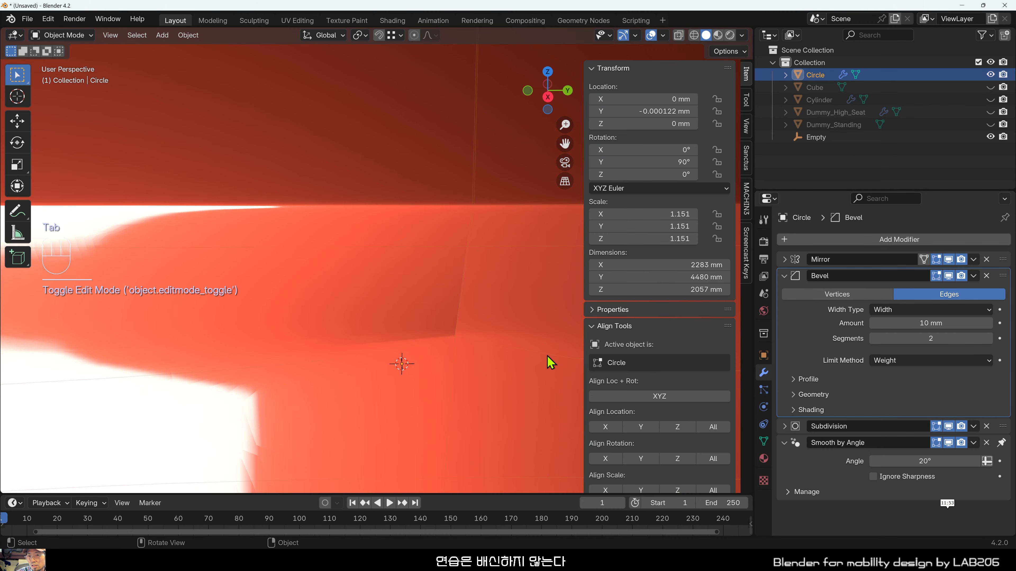
# With X-ray on, select the seam vertex just below the side crease line and set its Y position to 0 mm.
pyautogui.hotkey('alt', 'z')
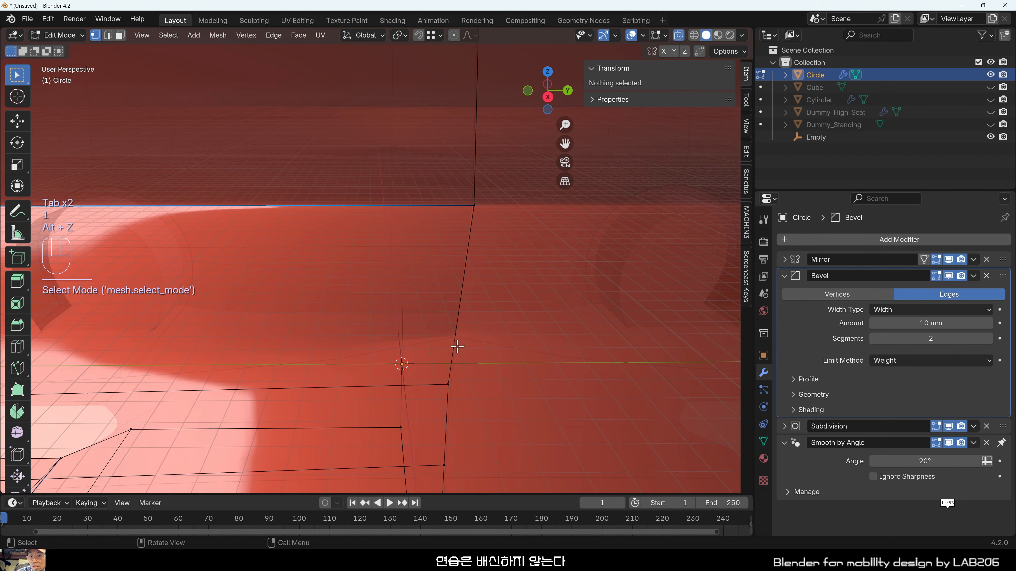
pyautogui.moveTo(458, 346)
pyautogui.mouseDown(button='middle')
pyautogui.moveTo(483, 333)
pyautogui.moveTo(468, 318)
pyautogui.moveTo(503, 343)
pyautogui.moveTo(455, 335)
pyautogui.mouseUp(button='middle')
pyautogui.moveTo(456, 335); pyautogui.dragTo(496, 378)
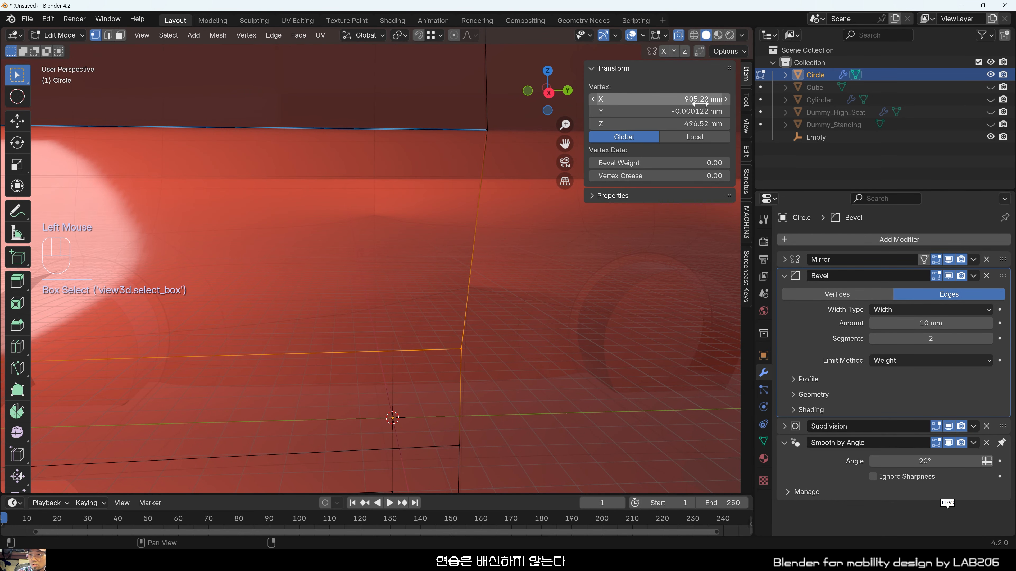
pyautogui.moveTo(715, 111); pyautogui.dragTo(653, 115)
pyautogui.write('0')
pyautogui.press('Return')
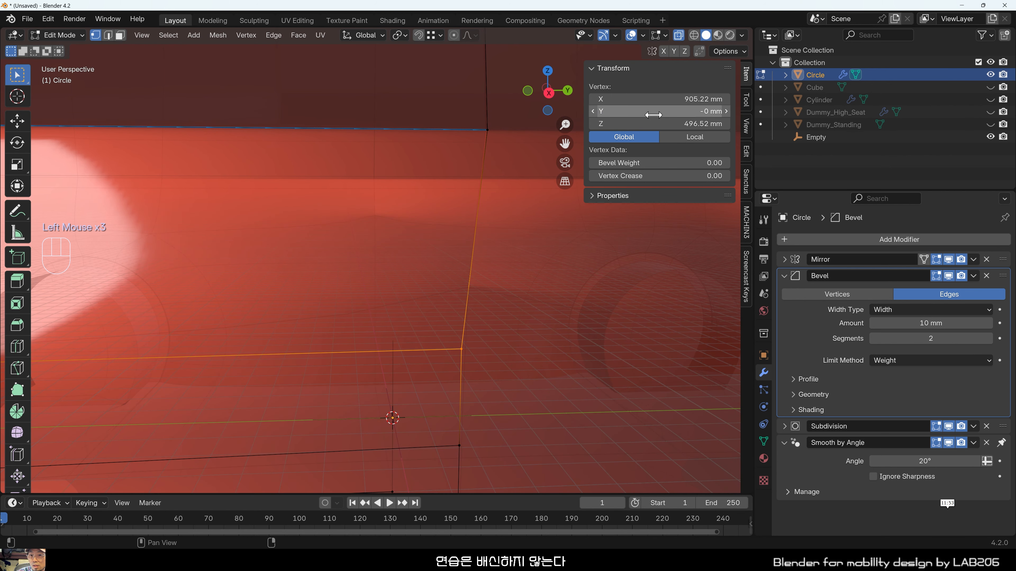
# In the right orthographic view, select all vertices on the vertical mid-body seam and flatten them with a Y scale of 0.
pyautogui.moveTo(617, 333); pyautogui.dragTo(515, 347, button='middle')
pyautogui.scroll(-4, 515, 347)
pyautogui.scroll(-2, 426, 338)
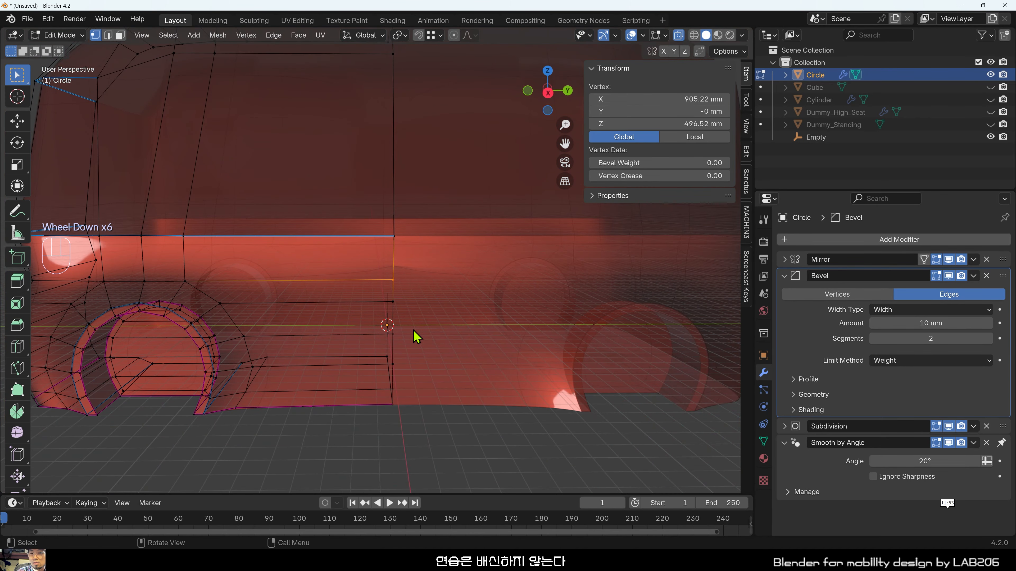
pyautogui.press('`')
pyautogui.scroll(4, 390, 284)
pyautogui.scroll(-3, 442, 339)
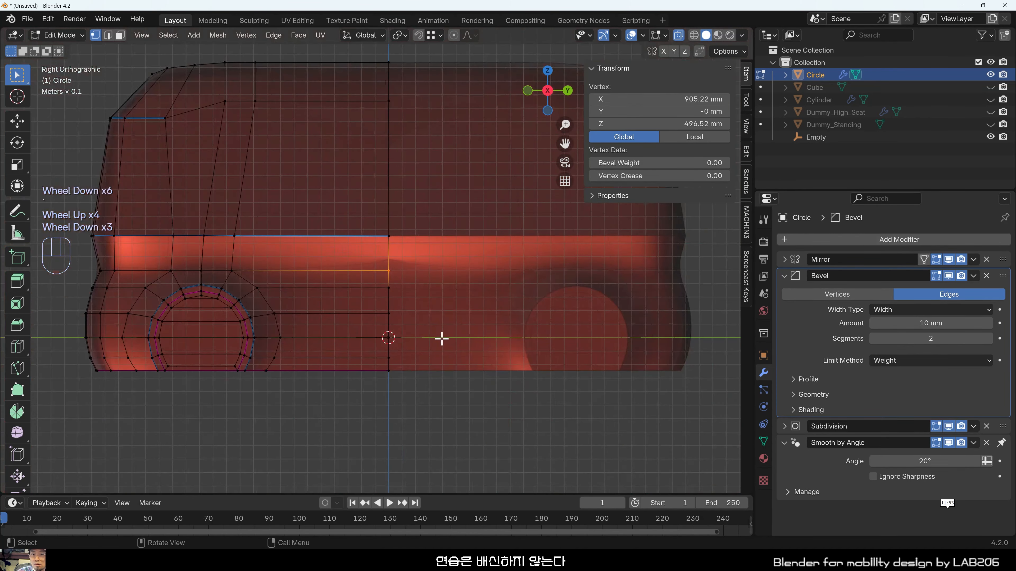
pyautogui.keyDown('shift'); pyautogui.moveTo(394, 281); pyautogui.dragTo(411, 324, button='middle'); pyautogui.keyUp('shift')
pyautogui.moveTo(387, 87); pyautogui.dragTo(422, 424)
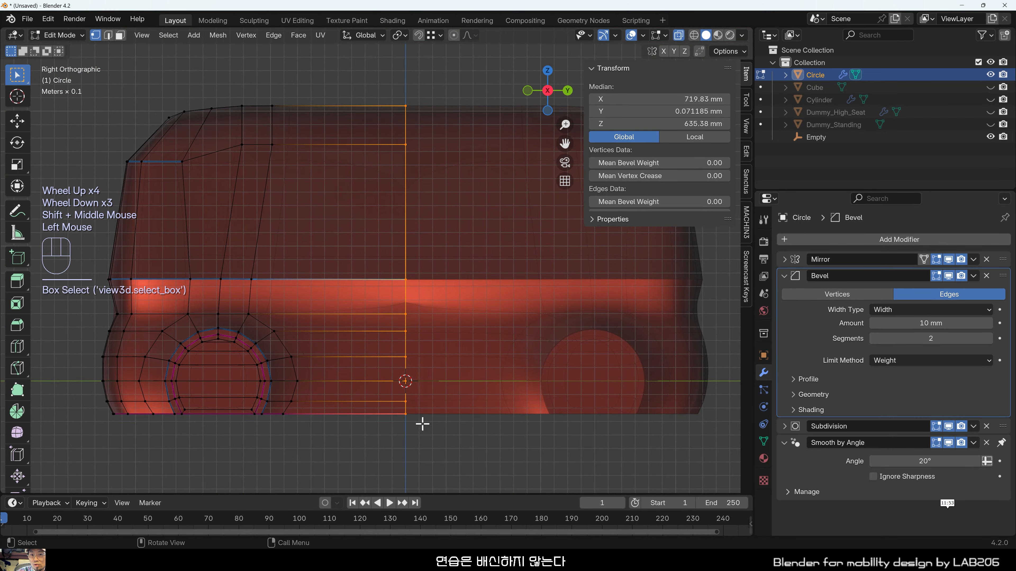
pyautogui.scroll(3, 422, 424)
pyautogui.keyDown('shift'); pyautogui.moveTo(383, 381); pyautogui.dragTo(464, 310, button='middle'); pyautogui.keyUp('shift')
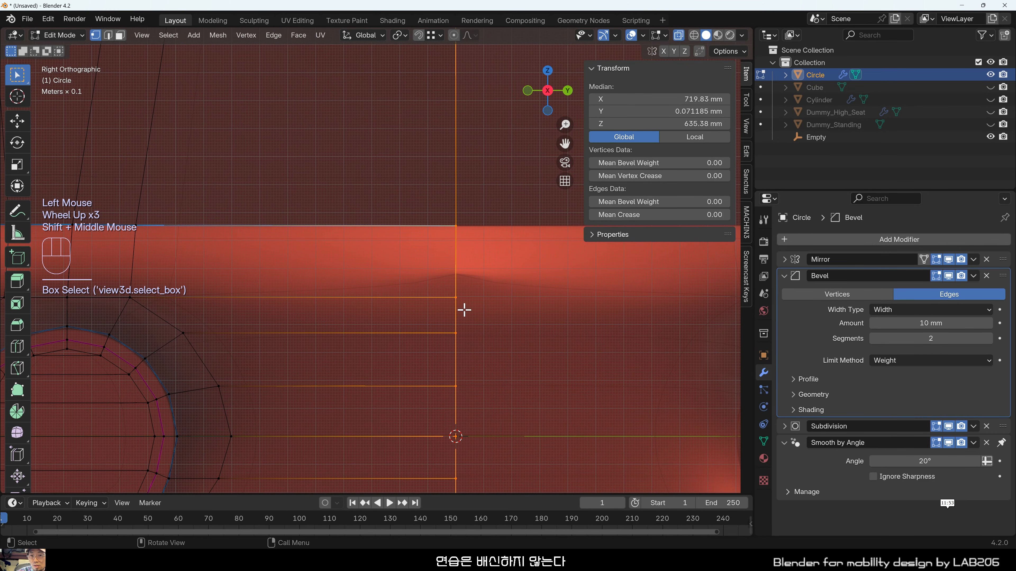
pyautogui.press('s')
pyautogui.press('y')
pyautogui.press('KP_0')
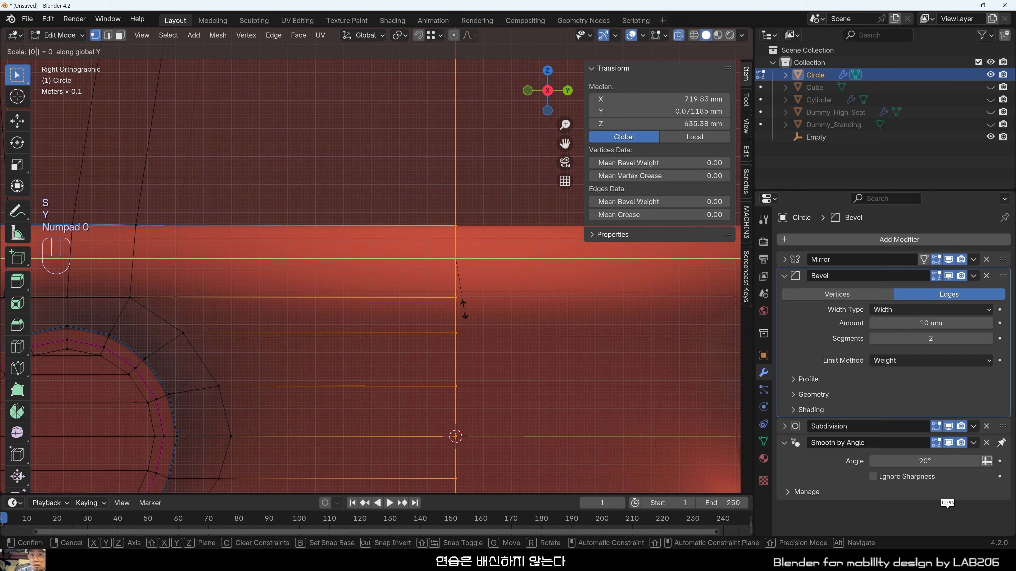
pyautogui.press('KP_Enter')
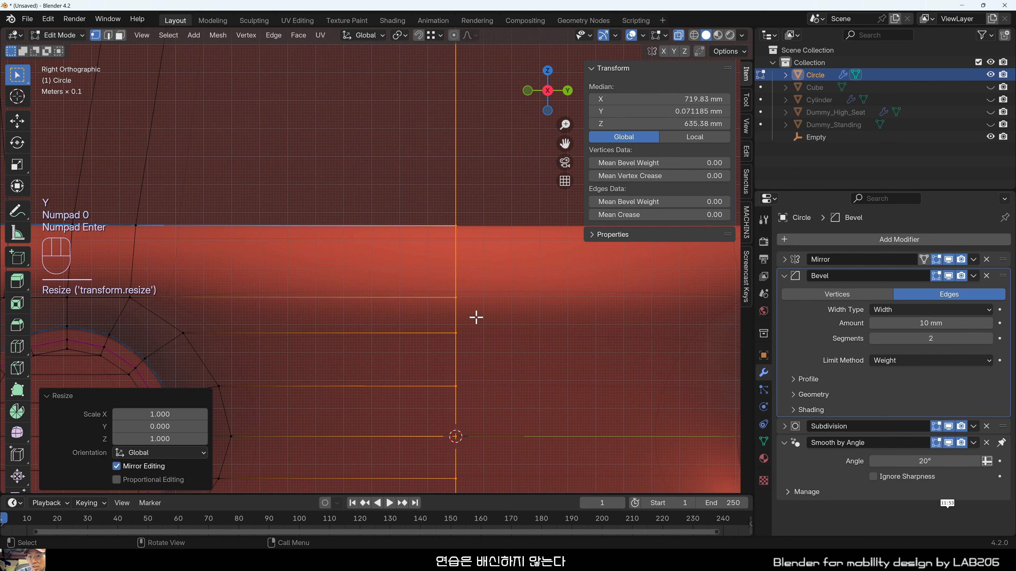
pyautogui.click(488, 356)
pyautogui.scroll(-2, 496, 345)
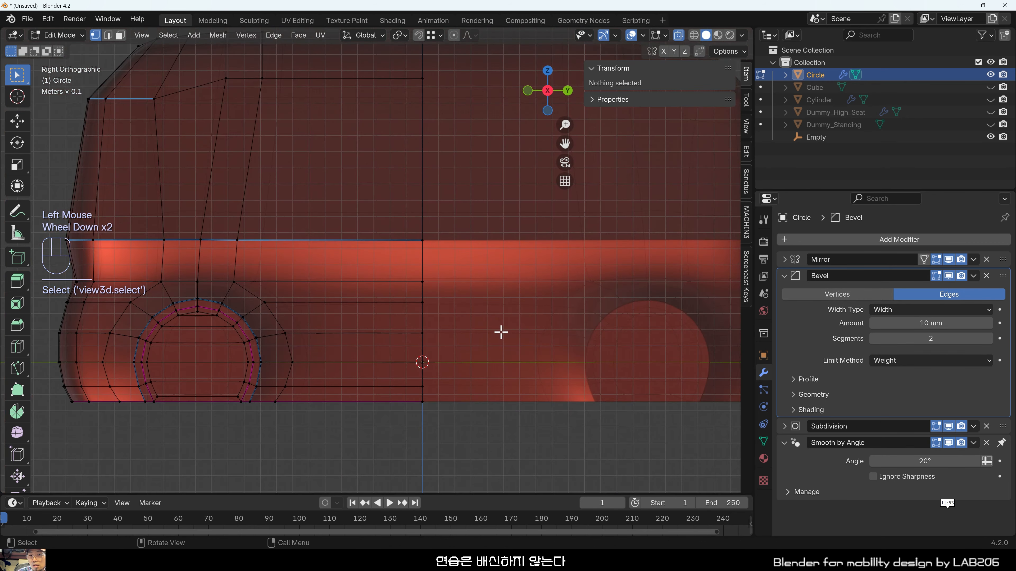
# In the front orthographic view, select all vertices on the body's centre line and flatten them with an X scale of 0.
pyautogui.moveTo(501, 334); pyautogui.dragTo(476, 321, button='middle')
pyautogui.scroll(-2, 476, 321)
pyautogui.moveTo(406, 335); pyautogui.dragTo(369, 340, button='middle')
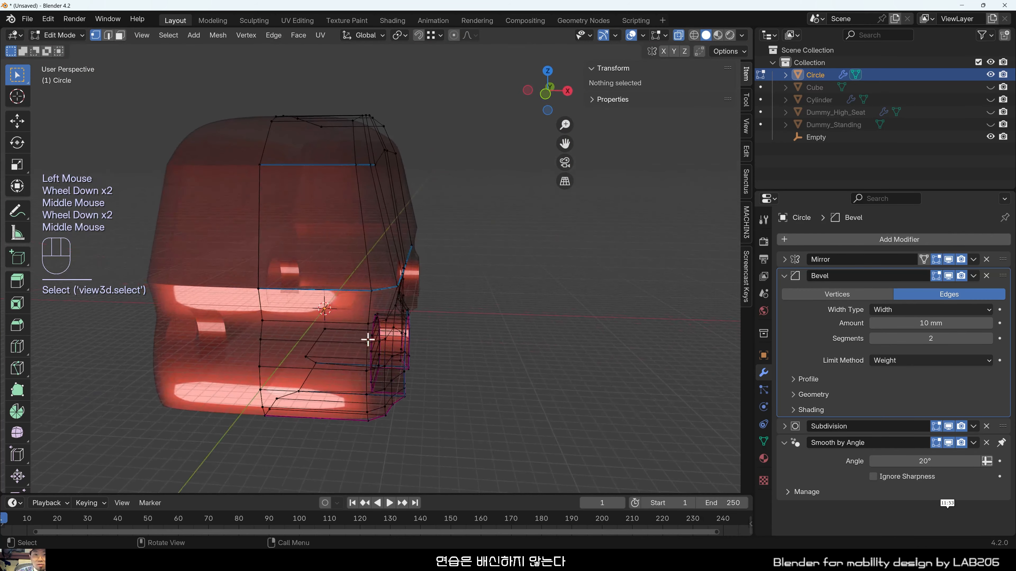
pyautogui.press('`')
pyautogui.scroll(3, 302, 310)
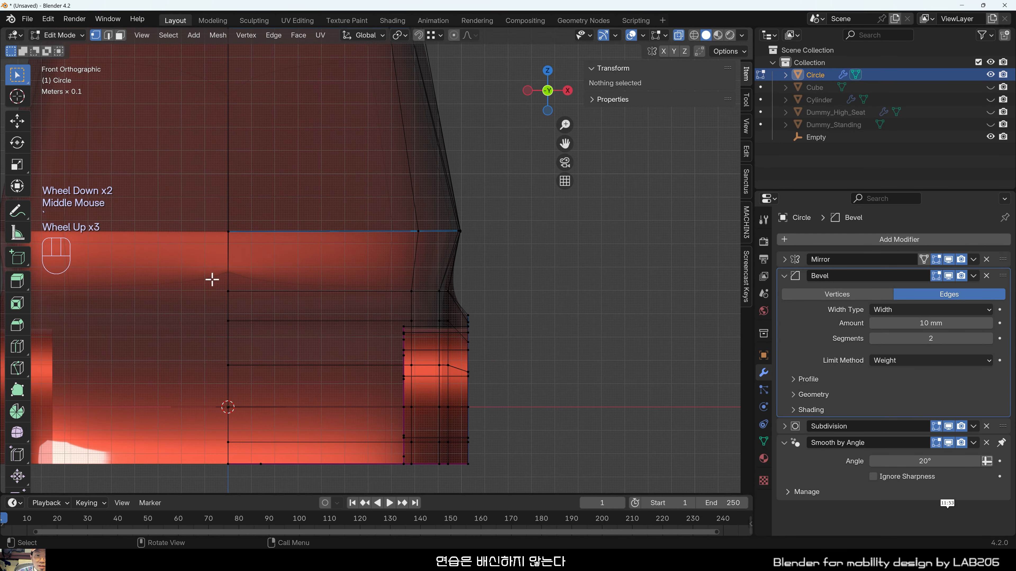
pyautogui.scroll(-2, 243, 270)
pyautogui.keyDown('shift'); pyautogui.moveTo(243, 270); pyautogui.dragTo(334, 224, button='middle'); pyautogui.keyUp('shift')
pyautogui.moveTo(304, 99); pyautogui.dragTo(331, 427)
pyautogui.click(335, 146)
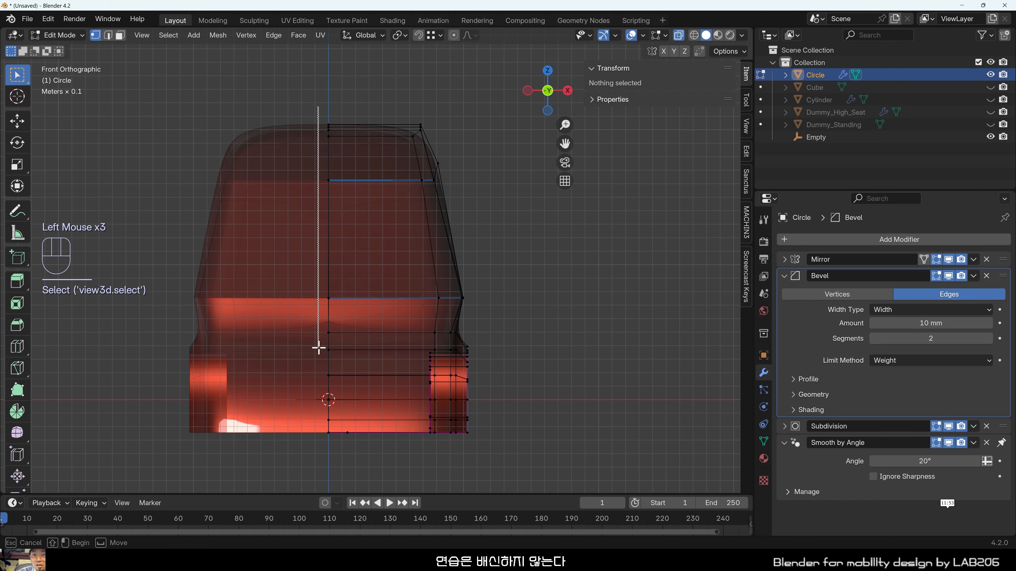
pyautogui.moveTo(318, 348); pyautogui.dragTo(340, 461)
pyautogui.scroll(3, 334, 326)
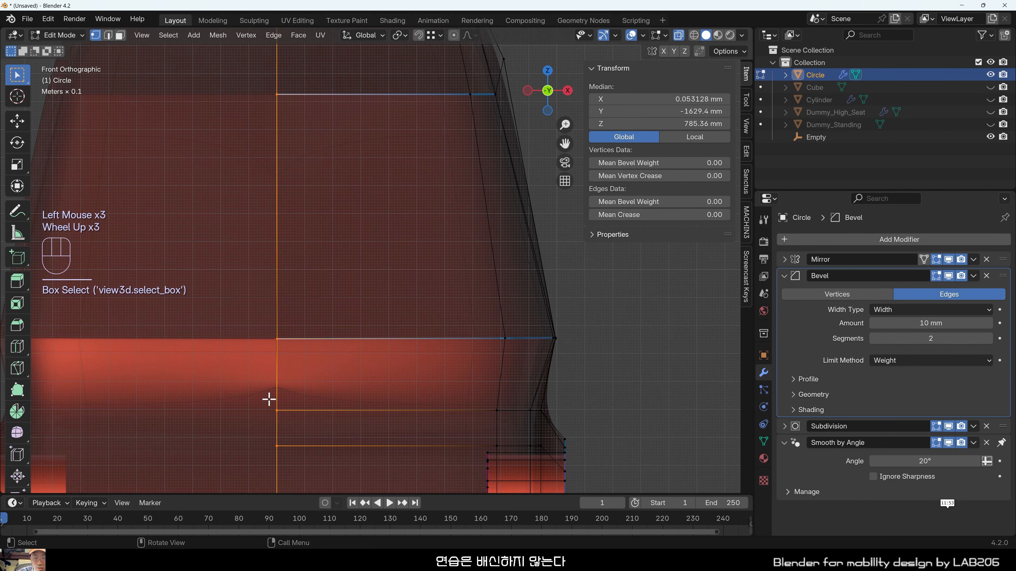
pyautogui.press('s')
pyautogui.press('x')
pyautogui.press('KP_0')
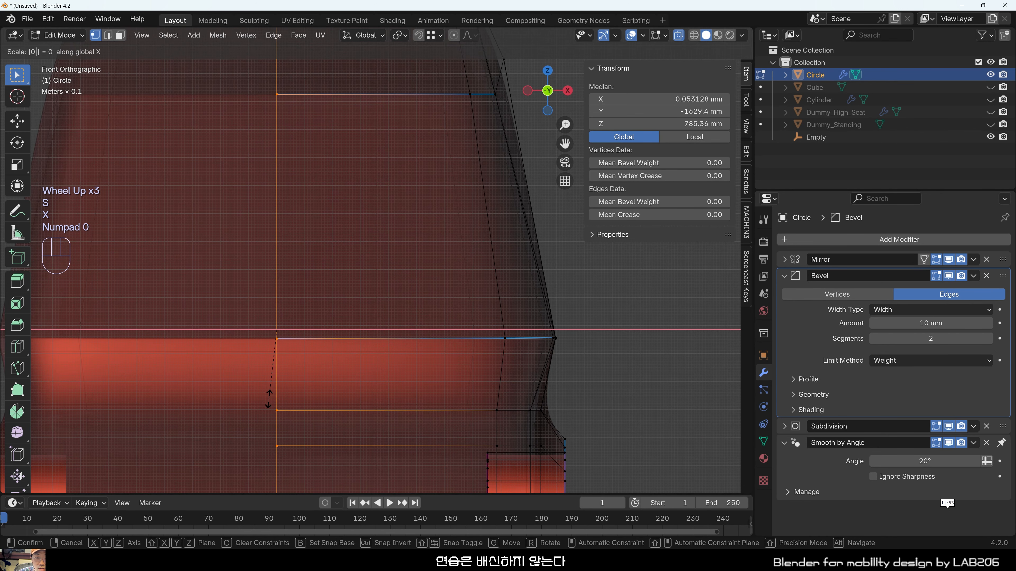
pyautogui.press('KP_Enter')
# Return to Object Mode, turn X-ray off and examine the shading along the side of the body.
pyautogui.press('Tab')
pyautogui.scroll(-1, 436, 312)
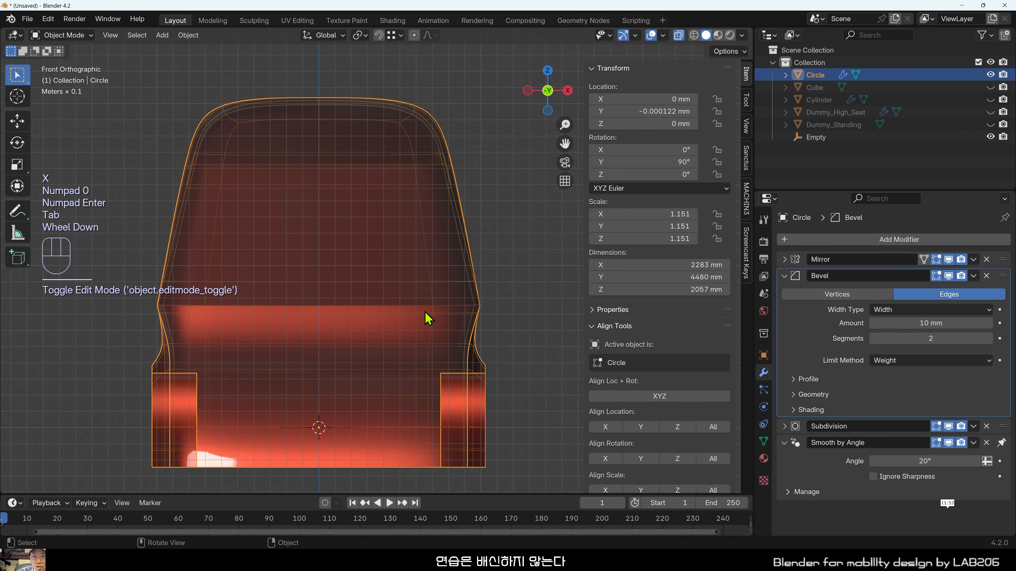
pyautogui.moveTo(427, 318); pyautogui.dragTo(340, 336, button='middle')
pyautogui.scroll(-2, 338, 324)
pyautogui.hotkey('alt', 'z')
pyautogui.click(493, 470)
pyautogui.moveTo(492, 467); pyautogui.dragTo(390, 410, button='middle')
pyautogui.scroll(2, 399, 352)
pyautogui.click(400, 350)
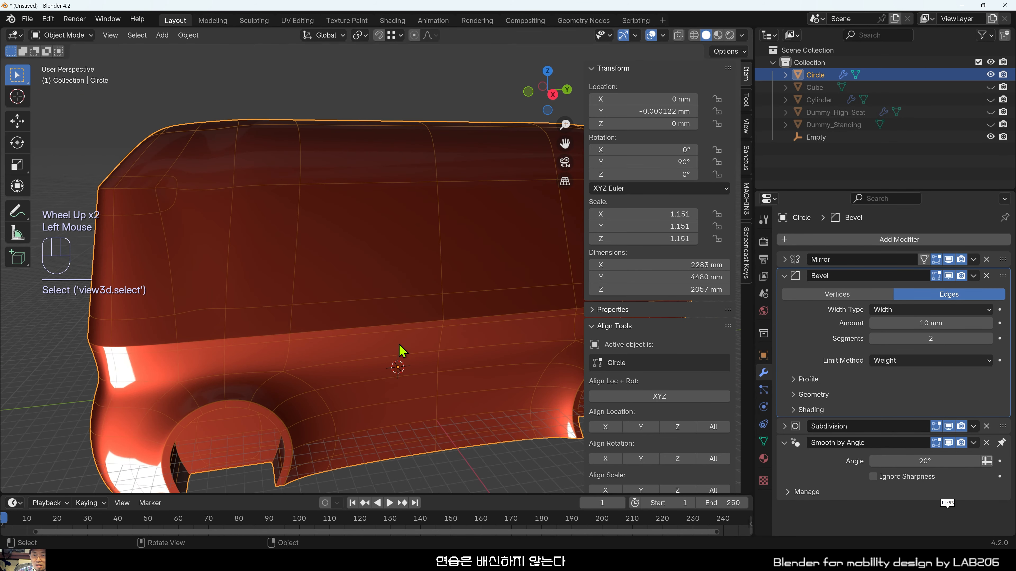
# In Edit Mode, lower the creased side edge between the wheel arch and the mid-body seam by about 137.4 mm along Z.
pyautogui.press('Tab')
pyautogui.click(401, 325)
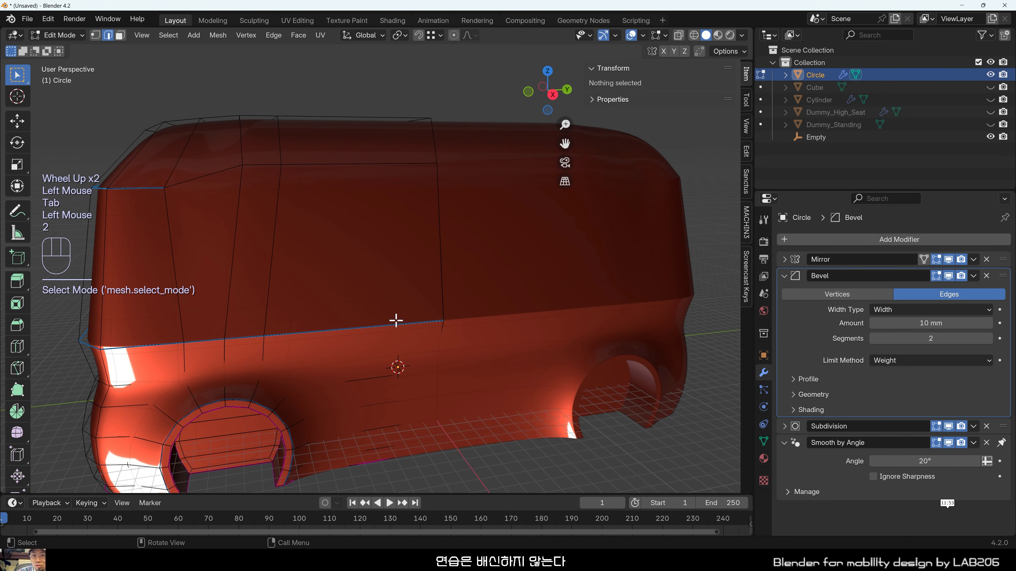
pyautogui.click(395, 316)
pyautogui.press('g')
pyautogui.press('z')
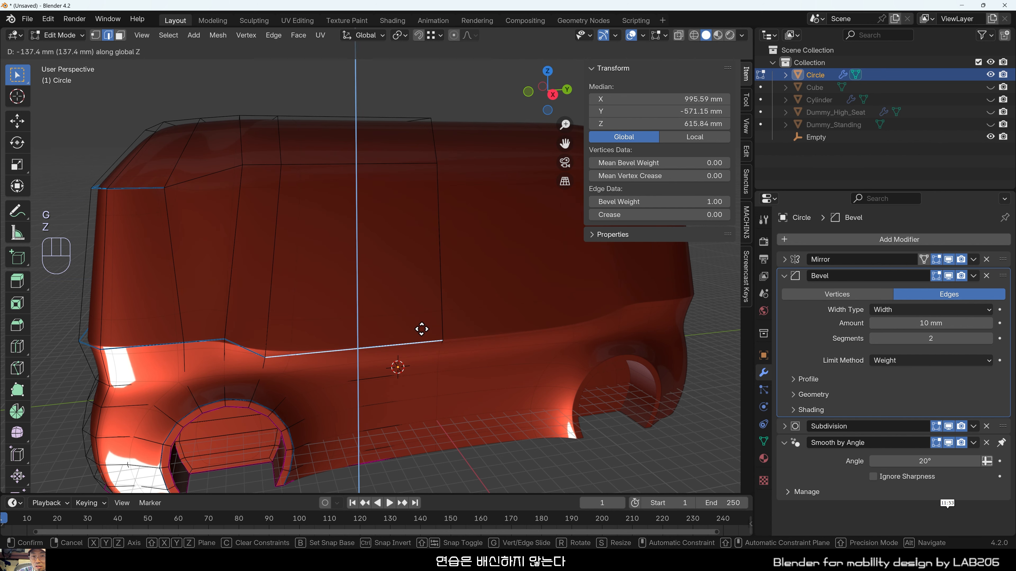
pyautogui.click(422, 329)
# Select the crease-line vertex above the wheel arch, where the line begins to drop, and move it about 100.2 mm along Y.
pyautogui.scroll(2, 401, 387)
pyautogui.keyDown('shift'); pyautogui.moveTo(402, 386); pyautogui.dragTo(349, 352, button='middle'); pyautogui.keyUp('shift')
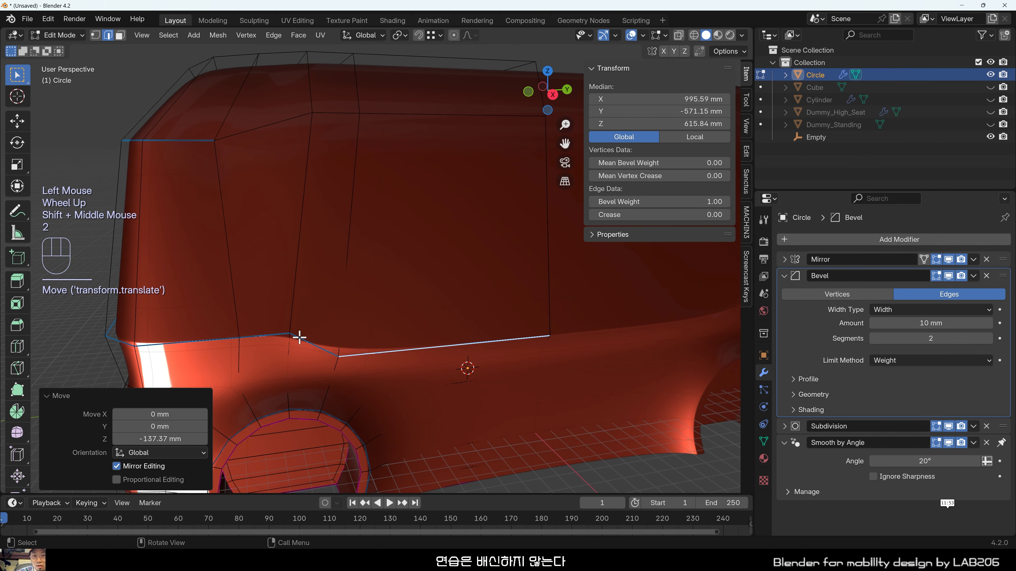
pyautogui.click(289, 335)
pyautogui.press('1')
pyautogui.click(289, 333)
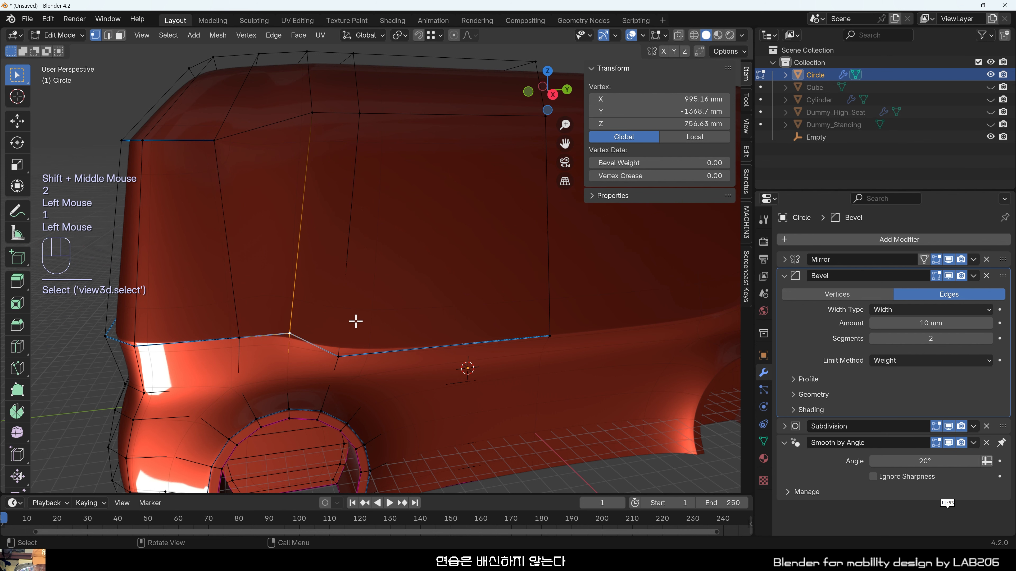
pyautogui.press('g')
pyautogui.press('y')
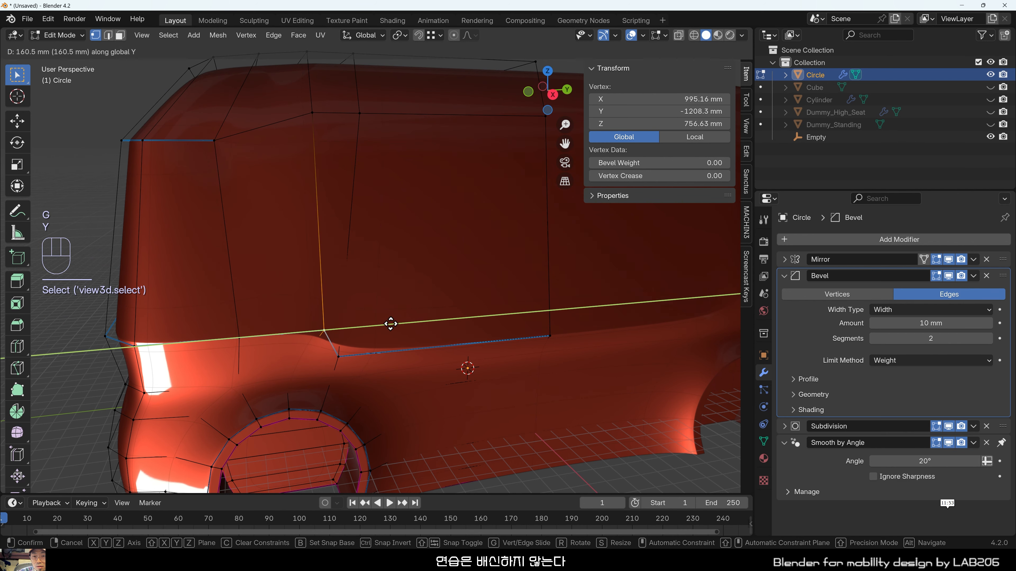
pyautogui.click(377, 323)
pyautogui.moveTo(424, 316); pyautogui.dragTo(427, 288, button='middle')
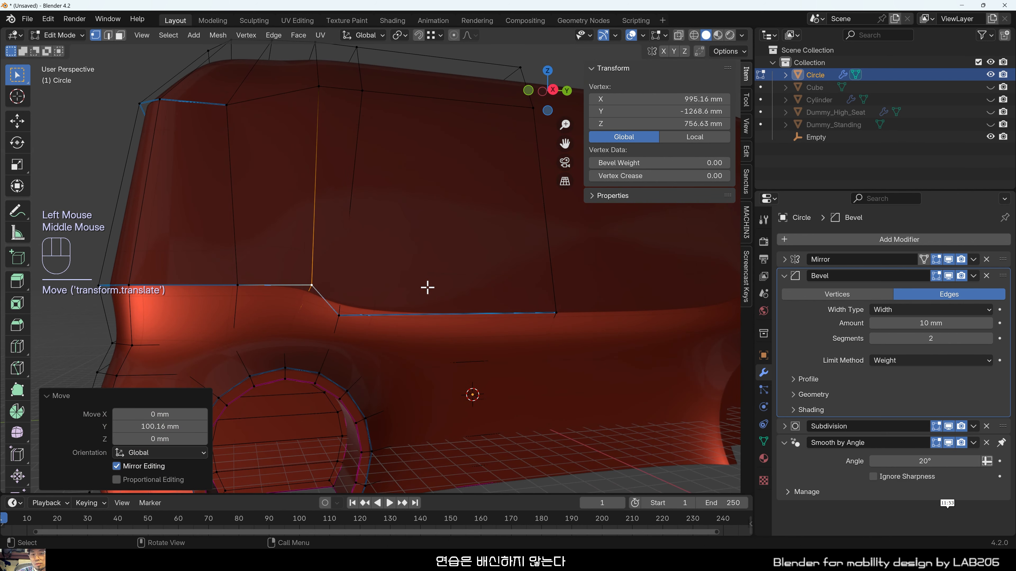
# Return to Object Mode, deselect the body and widen the 3D viewport.
pyautogui.press('Tab')
pyautogui.scroll(-2, 434, 340)
pyautogui.moveTo(435, 344); pyautogui.dragTo(418, 352, button='middle')
pyautogui.keyDown('shift'); pyautogui.moveTo(418, 351); pyautogui.dragTo(432, 370, button='middle'); pyautogui.keyUp('shift')
pyautogui.click(400, 362)
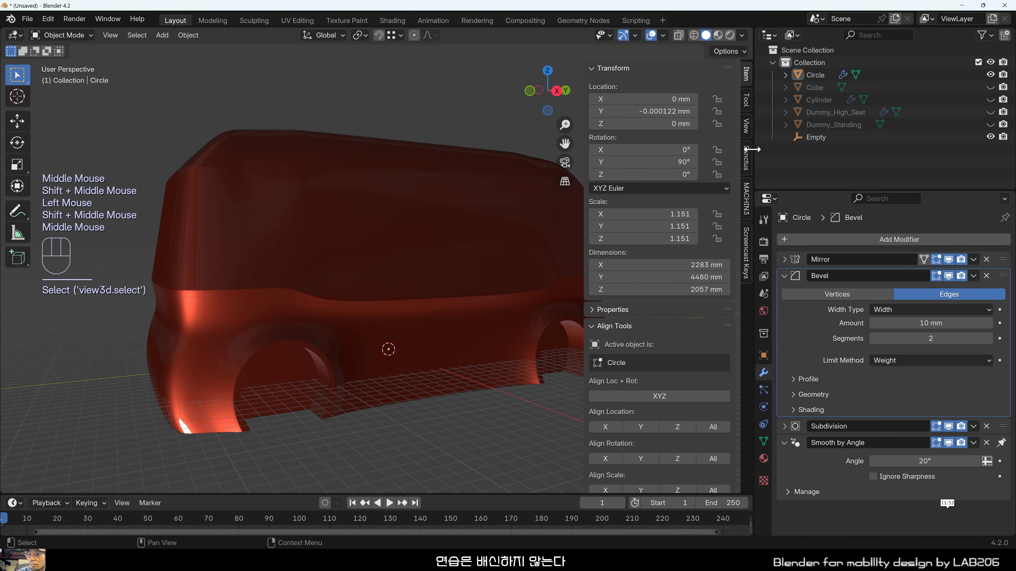
pyautogui.moveTo(752, 149); pyautogui.dragTo(869, 149)
# Examine the reflections along the dropped side line and wheel arches from the front corner and the side.
pyautogui.scroll(-2, 532, 317)
pyautogui.keyDown('shift'); pyautogui.moveTo(533, 318); pyautogui.dragTo(348, 299, button='middle'); pyautogui.keyUp('shift')
pyautogui.scroll(2, 279, 310)
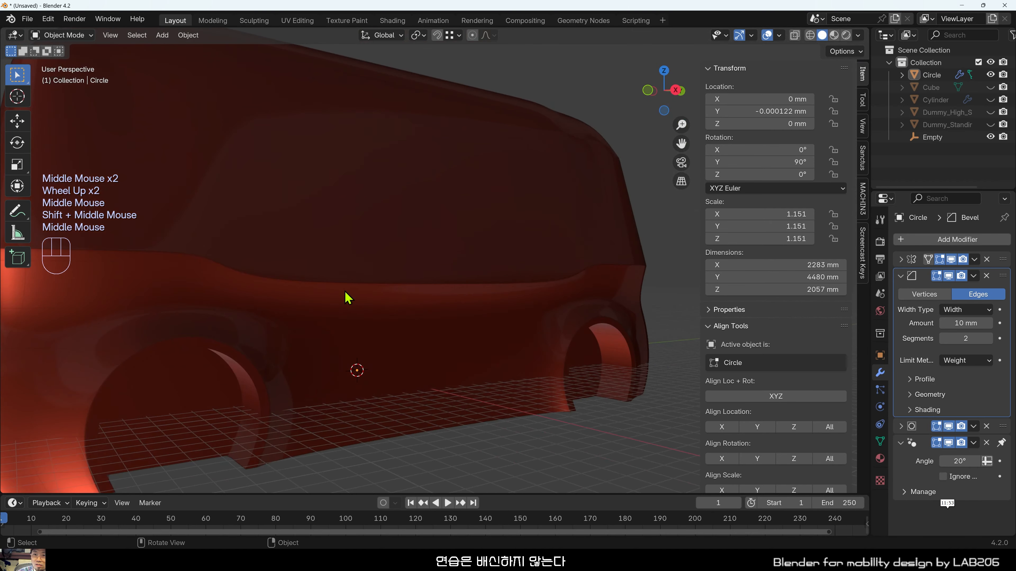
pyautogui.scroll(-2, 283, 370)
pyautogui.moveTo(284, 370); pyautogui.dragTo(274, 388, button='middle')
pyautogui.scroll(2, 274, 388)
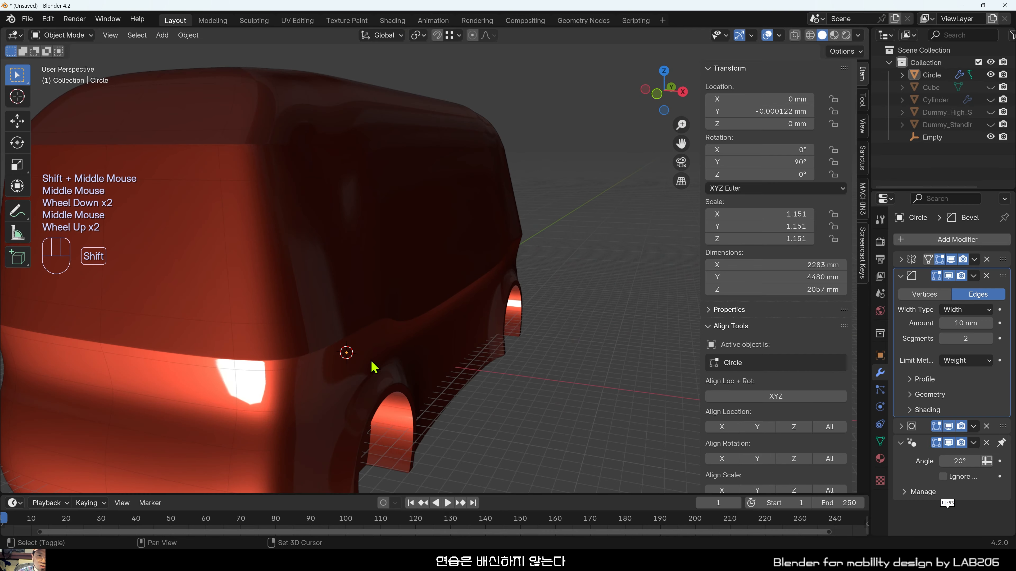
pyautogui.keyDown('shift'); pyautogui.moveTo(374, 367); pyautogui.dragTo(444, 308, button='middle'); pyautogui.keyUp('shift')
pyautogui.scroll(-2, 522, 295)
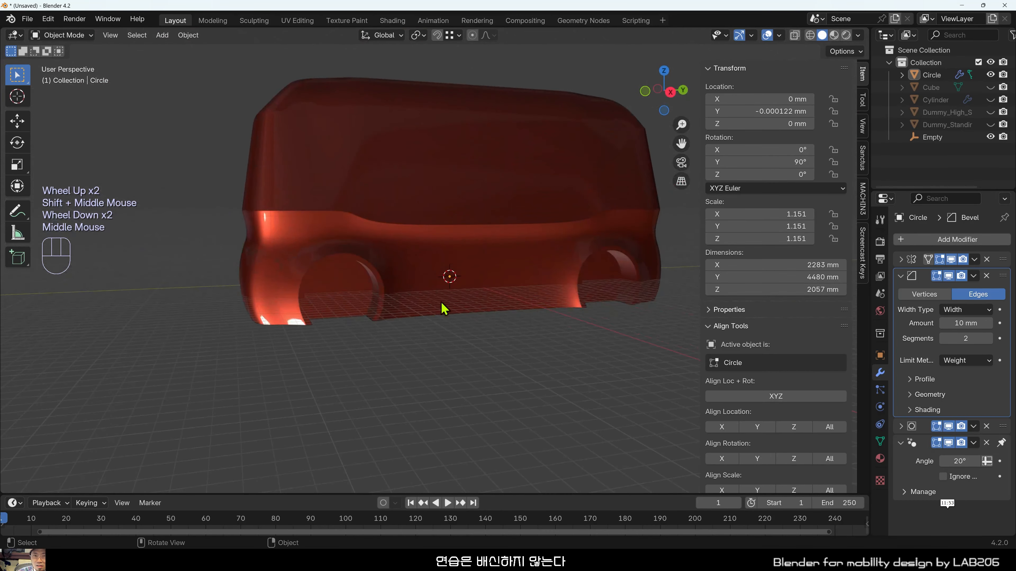
pyautogui.scroll(2, 444, 308)
pyautogui.keyDown('shift'); pyautogui.moveTo(447, 370); pyautogui.dragTo(330, 396, button='middle'); pyautogui.keyUp('shift')
pyautogui.keyDown('shift'); pyautogui.moveTo(374, 405); pyautogui.dragTo(379, 349, button='middle'); pyautogui.keyUp('shift')
# Enter Edit Mode on the body and examine the lower sill and wheel arch mesh from low angles.
pyautogui.click(443, 336)
pyautogui.press('Tab')
pyautogui.scroll(1, 442, 333)
pyautogui.scroll(1, 279, 340)
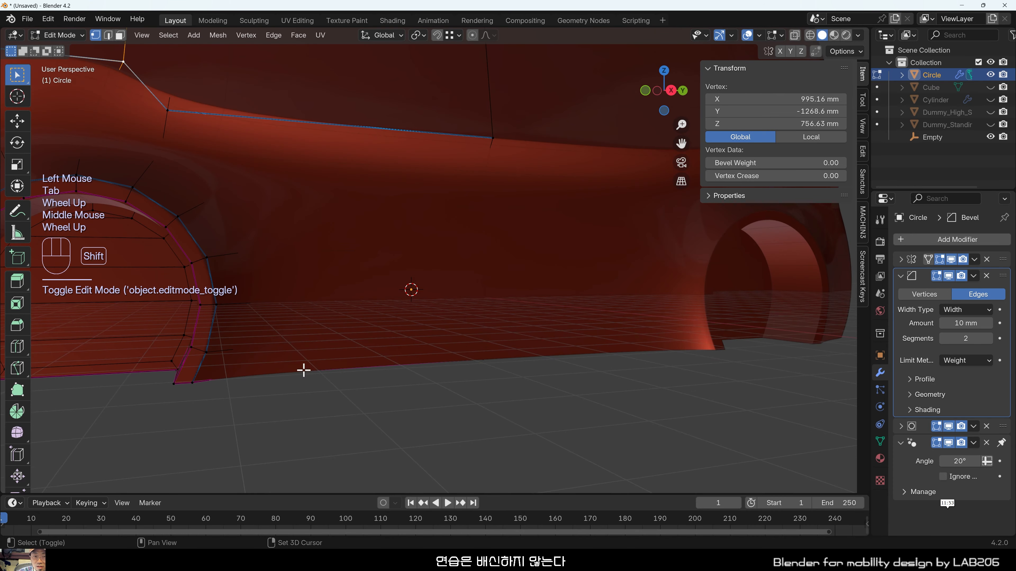
pyautogui.keyDown('shift'); pyautogui.moveTo(303, 370); pyautogui.dragTo(460, 348, button='middle'); pyautogui.keyUp('shift')
pyautogui.moveTo(524, 341); pyautogui.dragTo(424, 331, button='middle')
pyautogui.keyDown('shift'); pyautogui.moveTo(315, 312); pyautogui.dragTo(426, 342, button='middle'); pyautogui.keyUp('shift')
pyautogui.scroll(1, 256, 356)
pyautogui.scroll(-2, 256, 356)
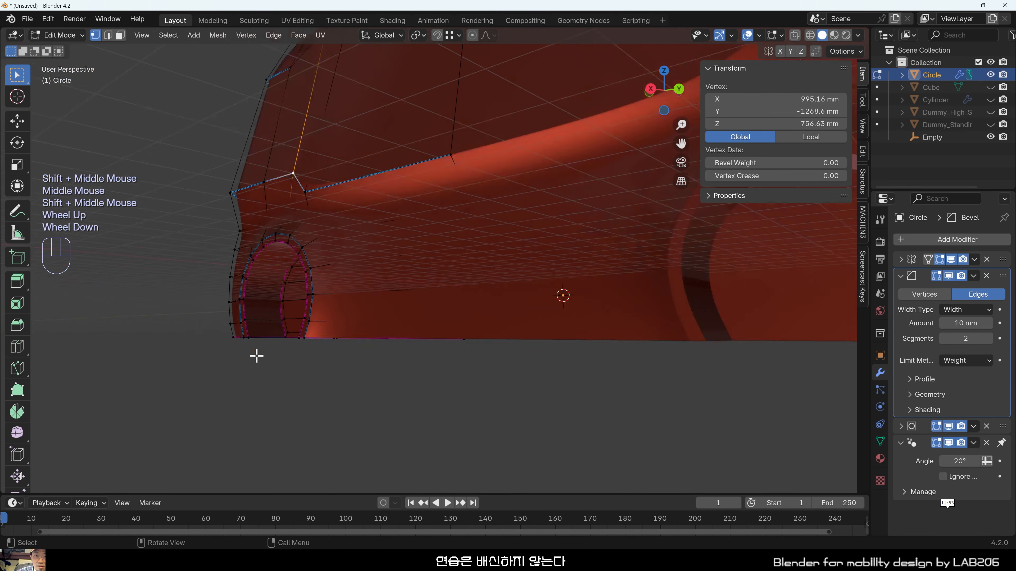
pyautogui.scroll(-1, 256, 356)
pyautogui.scroll(2, 495, 311)
# With X-ray on, select the horizontal edges above the lower sill behind the wheel arch and set their mean bevel weight to 1.00.
pyautogui.moveTo(494, 311); pyautogui.dragTo(374, 336, button='middle')
pyautogui.scroll(2, 490, 374)
pyautogui.keyDown('shift'); pyautogui.moveTo(490, 374); pyautogui.dragTo(345, 368, button='middle'); pyautogui.keyUp('shift')
pyautogui.press('2')
pyautogui.click(295, 345)
pyautogui.hotkey('alt', 'z')
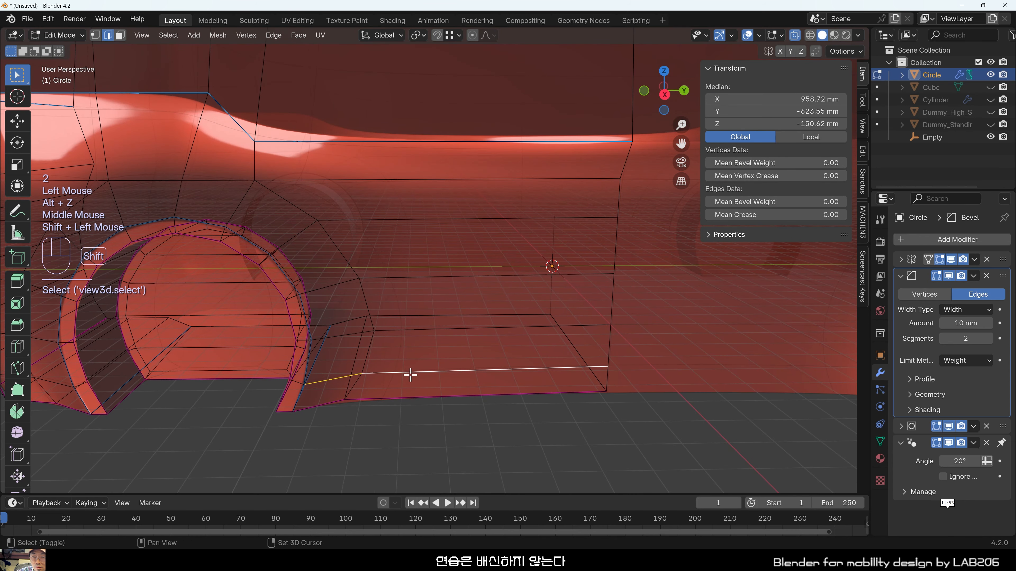
pyautogui.moveTo(410, 374); pyautogui.dragTo(446, 366, button='middle')
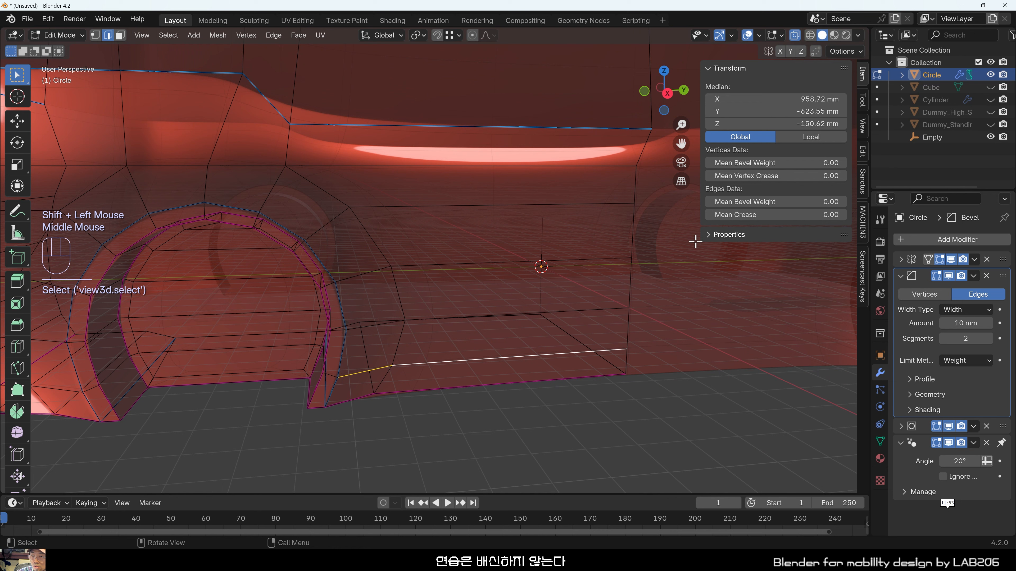
pyautogui.click(760, 202)
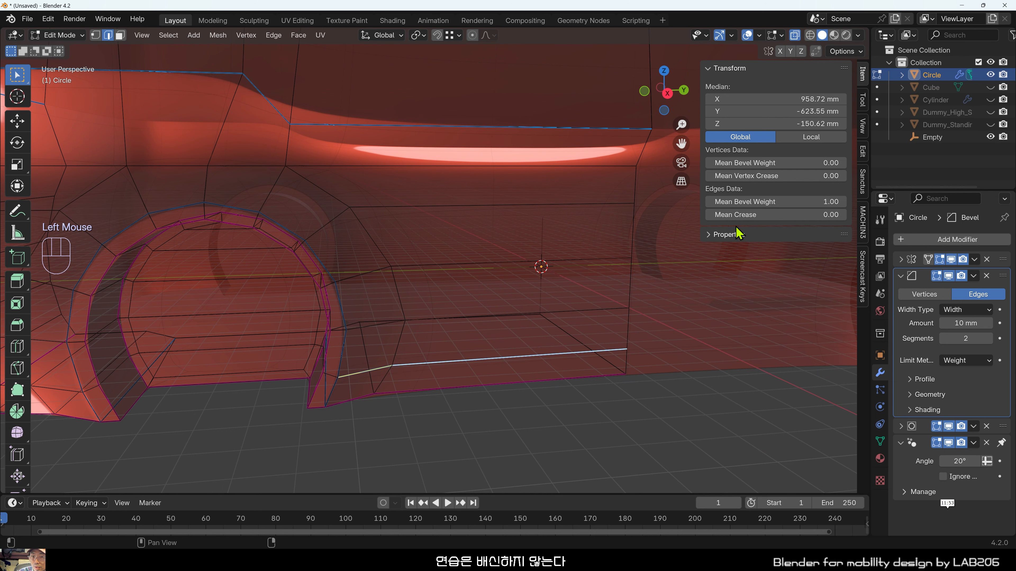
# Deselect the sill edges and examine the wheel arch and front lower mesh with X-ray off and on.
pyautogui.click(526, 425)
pyautogui.moveTo(526, 425); pyautogui.dragTo(473, 424, button='middle')
pyautogui.hotkey('alt', 'z')
pyautogui.moveTo(399, 424); pyautogui.dragTo(352, 410, button='middle')
pyautogui.scroll(1, 238, 422)
pyautogui.moveTo(164, 435); pyautogui.dragTo(230, 422, button='middle')
pyautogui.scroll(-1, 285, 397)
pyautogui.moveTo(285, 397); pyautogui.dragTo(528, 376, button='middle')
pyautogui.hotkey('alt', 'z')
# Select the horizontal edge path above the body's lower border from the front wheel arch to the front centre and raise its mean bevel weight.
pyautogui.click(328, 378)
pyautogui.keyDown('shift'); pyautogui.click(268, 378); pyautogui.keyUp('shift')
pyautogui.click(152, 399)
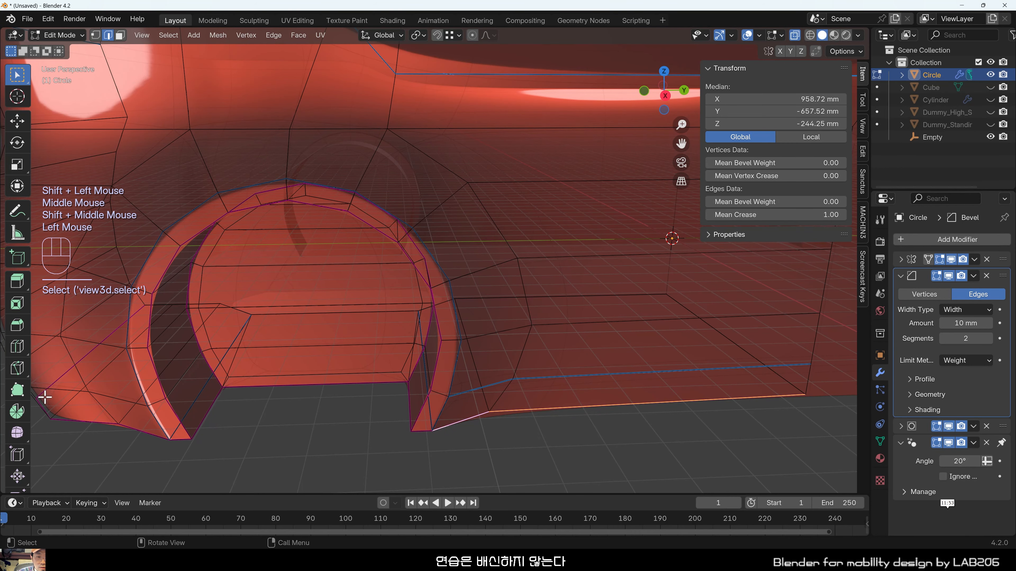
pyautogui.moveTo(152, 400); pyautogui.dragTo(159, 386, button='middle')
pyautogui.keyDown('alt'); pyautogui.click(221, 412); pyautogui.keyUp('alt')
pyautogui.click(259, 409)
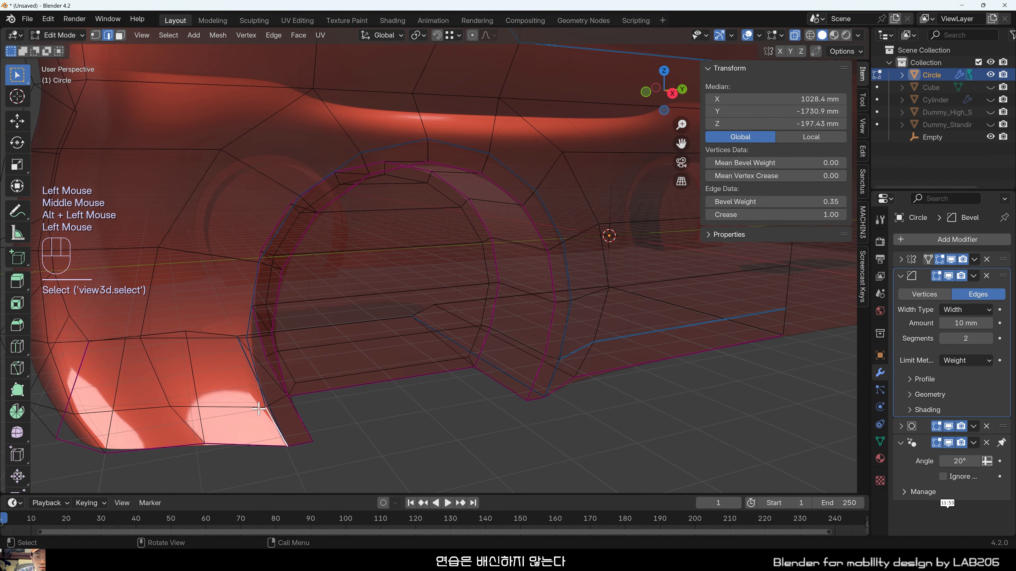
pyautogui.scroll(-1, 224, 409)
pyautogui.moveTo(214, 409); pyautogui.dragTo(250, 404, button='middle')
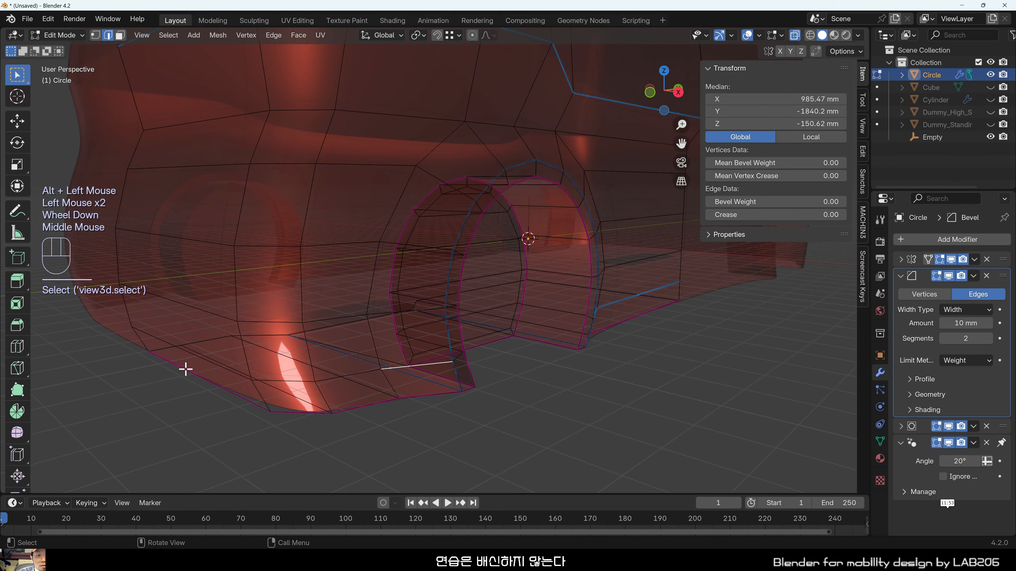
pyautogui.moveTo(185, 369); pyautogui.dragTo(159, 358, button='middle')
pyautogui.keyDown('ctrl'); pyautogui.click(161, 355); pyautogui.keyUp('ctrl')
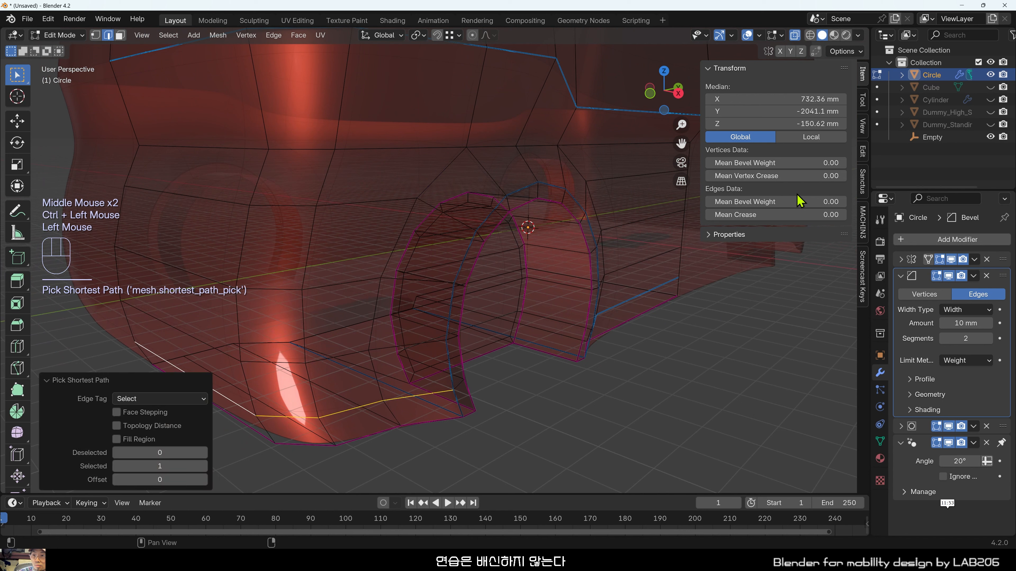
pyautogui.moveTo(798, 200); pyautogui.dragTo(828, 201)
# Select the bottom border edges around the front and behind the wheel arch and move them about 39 mm inward along X.
pyautogui.click(268, 445)
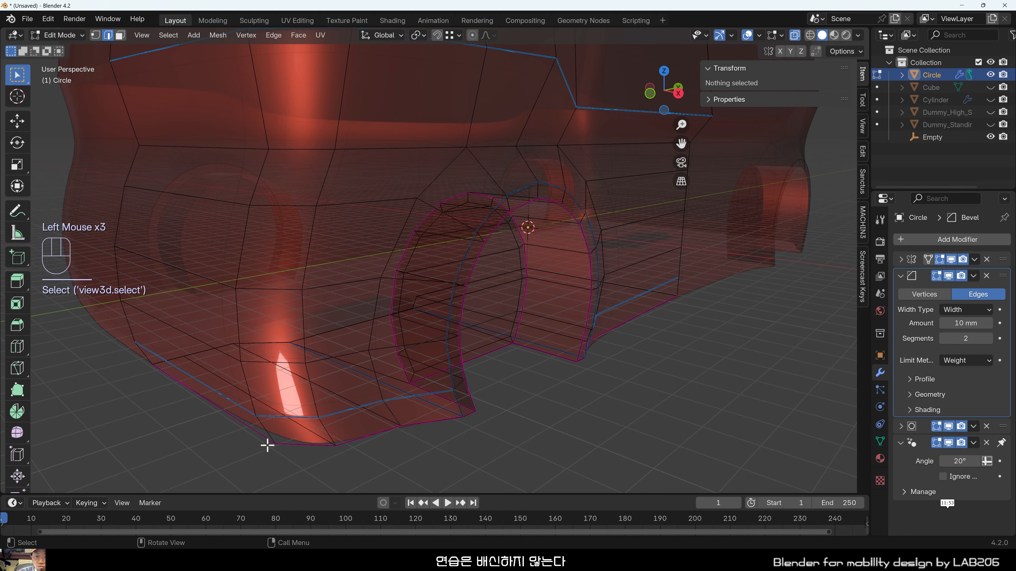
pyautogui.click(246, 434)
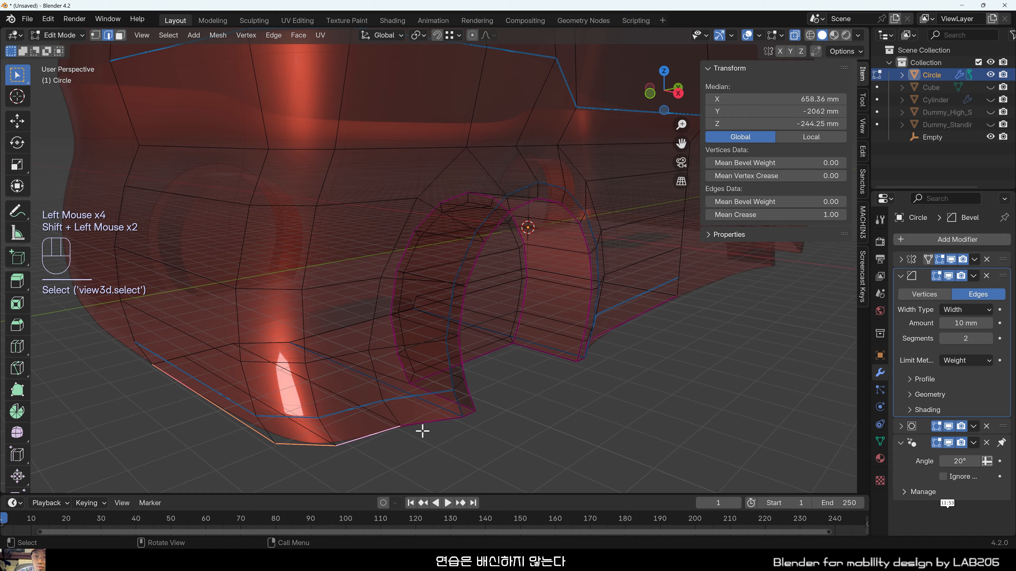
pyautogui.moveTo(422, 431); pyautogui.dragTo(401, 428, button='middle')
pyautogui.keyDown('shift'); pyautogui.click(526, 393); pyautogui.keyUp('shift')
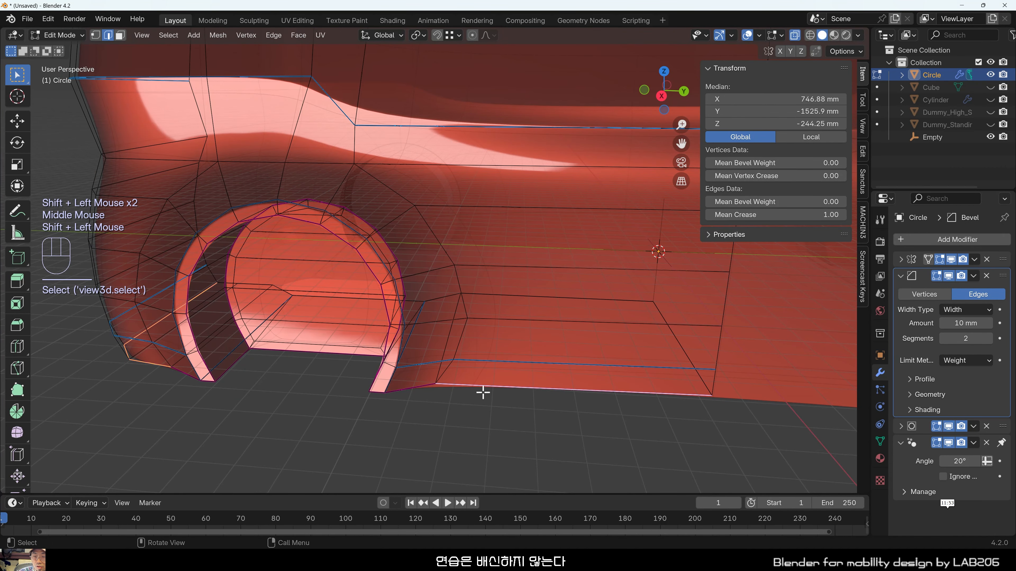
pyautogui.moveTo(483, 393); pyautogui.dragTo(538, 393, button='middle')
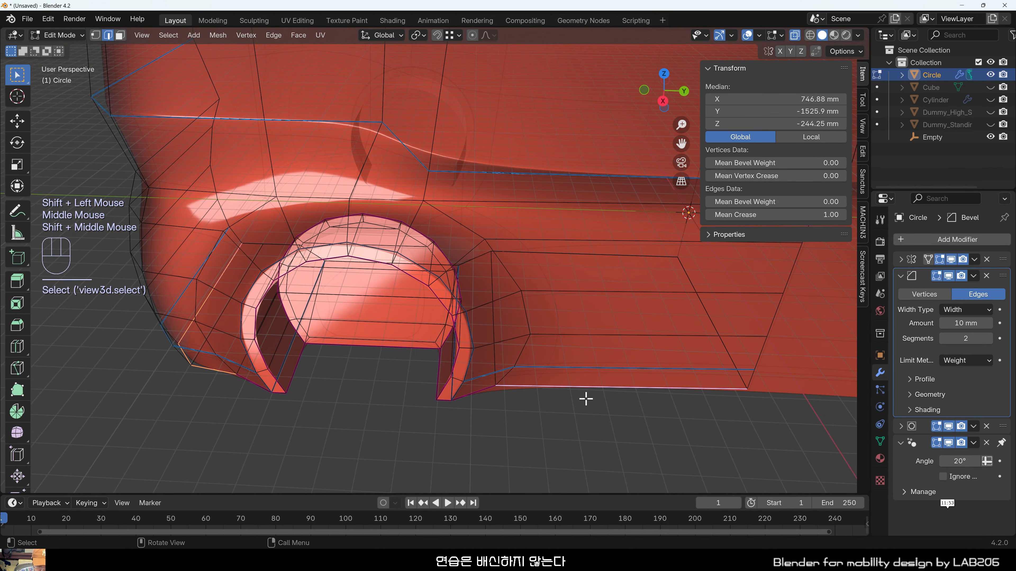
pyautogui.press('g')
pyautogui.press('x')
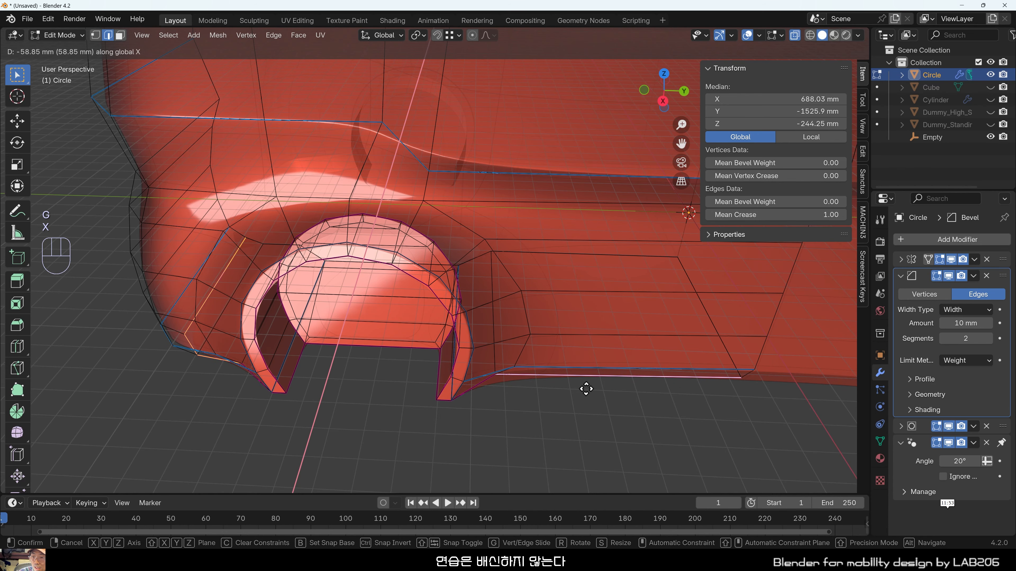
pyautogui.click(582, 420)
# Turn X-ray off, deselect the edges and examine the tucked-in sill and the underside in Object Mode.
pyautogui.moveTo(580, 421); pyautogui.dragTo(536, 381, button='middle')
pyautogui.hotkey('alt', 'z')
pyautogui.click(586, 381)
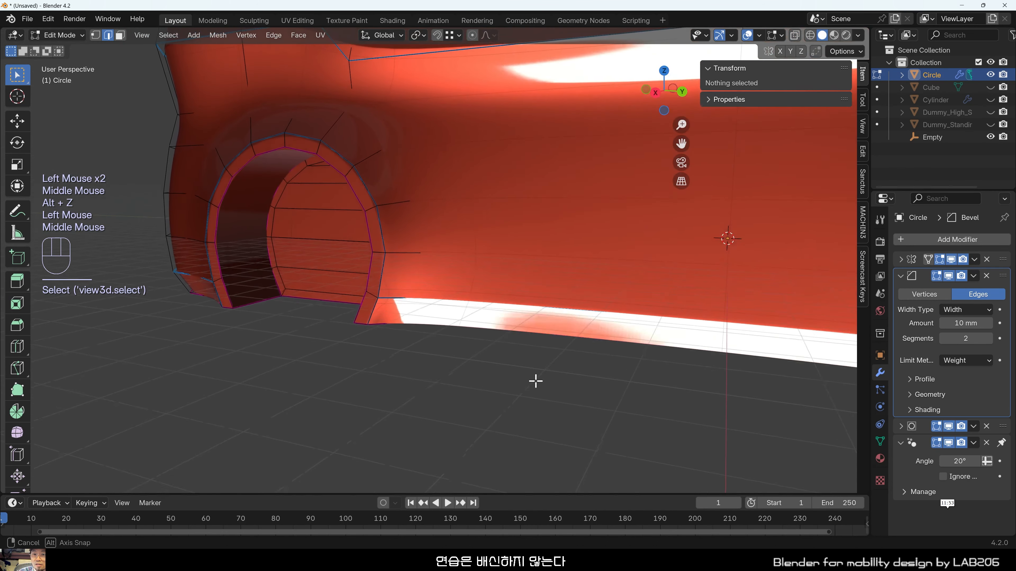
pyautogui.press('Tab')
pyautogui.moveTo(425, 402); pyautogui.dragTo(490, 249, button='middle')
pyautogui.scroll(-3, 537, 413)
pyautogui.scroll(1, 415, 370)
# In Edit Mode, select the underside edge beside the centre gap between the front wheel arches and set its median X to 0.
pyautogui.press('Tab')
pyautogui.scroll(1, 376, 356)
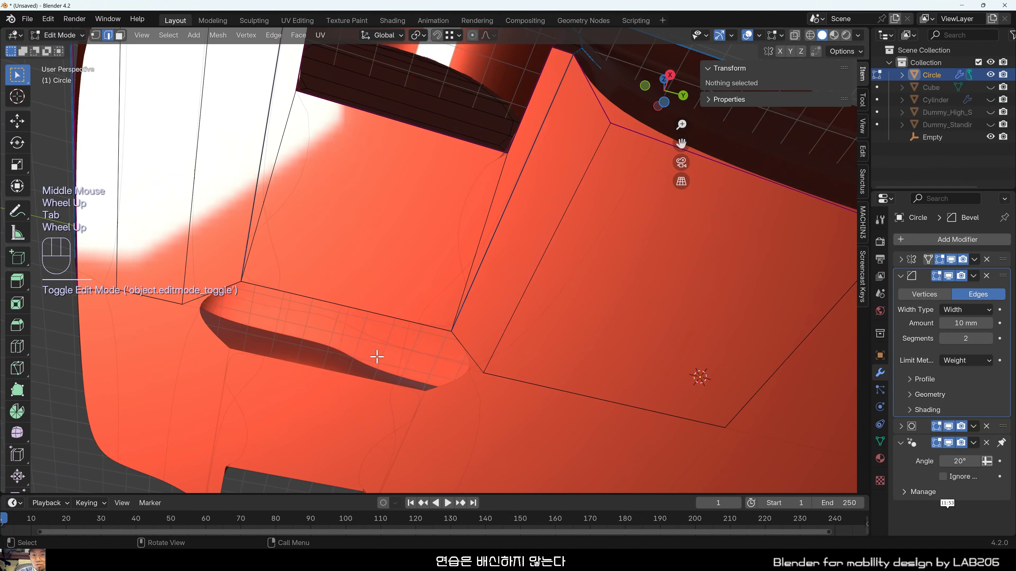
pyautogui.keyDown('shift'); pyautogui.moveTo(344, 312); pyautogui.dragTo(458, 346, button='middle'); pyautogui.keyUp('shift')
pyautogui.click(460, 338)
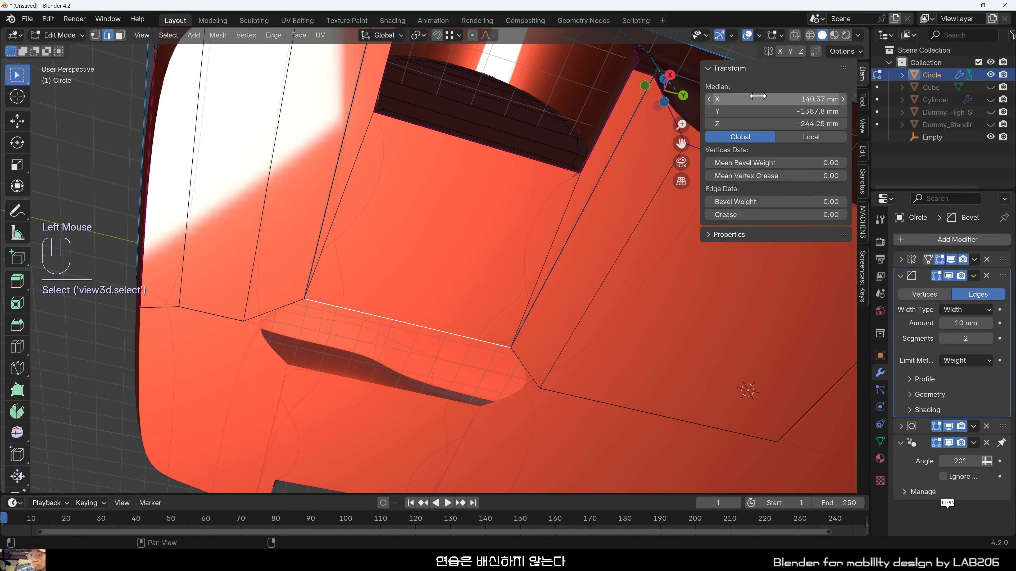
pyautogui.click(761, 106)
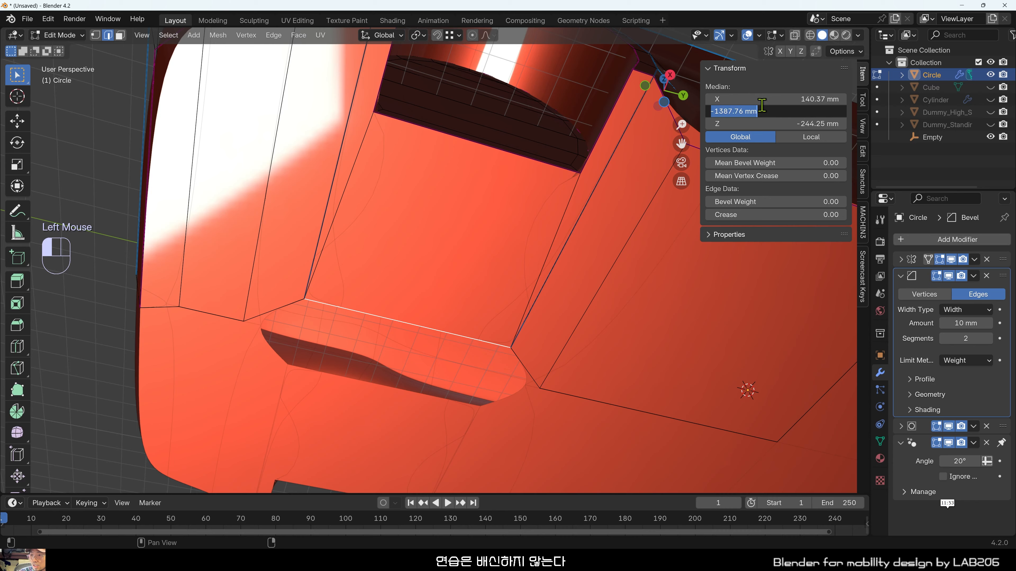
pyautogui.press('Escape')
pyautogui.click(764, 99)
pyautogui.write('0')
pyautogui.press('Return')
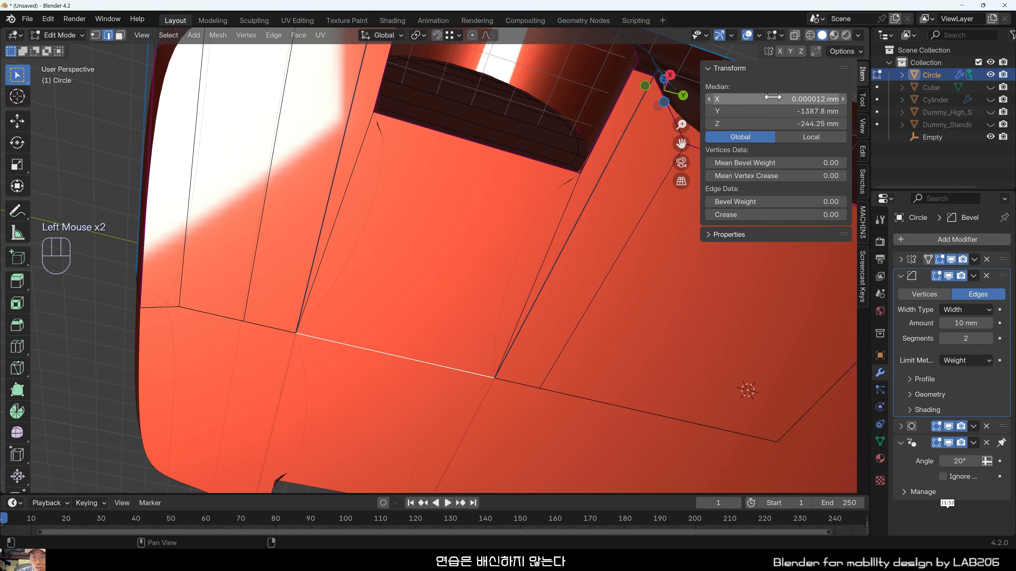
# Examine the underside centre seam in both modes and inspect the position of the centre vertex on the lower front edge.
pyautogui.moveTo(447, 332); pyautogui.dragTo(472, 272, button='middle')
pyautogui.press('Tab')
pyautogui.scroll(-3, 476, 307)
pyautogui.scroll(2, 496, 360)
pyautogui.scroll(1, 400, 308)
pyautogui.press('Tab')
pyautogui.moveTo(423, 306); pyautogui.dragTo(388, 232, button='middle')
pyautogui.moveTo(388, 232); pyautogui.dragTo(397, 256, button='middle')
pyautogui.keyDown('shift'); pyautogui.moveTo(396, 256); pyautogui.dragTo(399, 262, button='middle'); pyautogui.keyUp('shift')
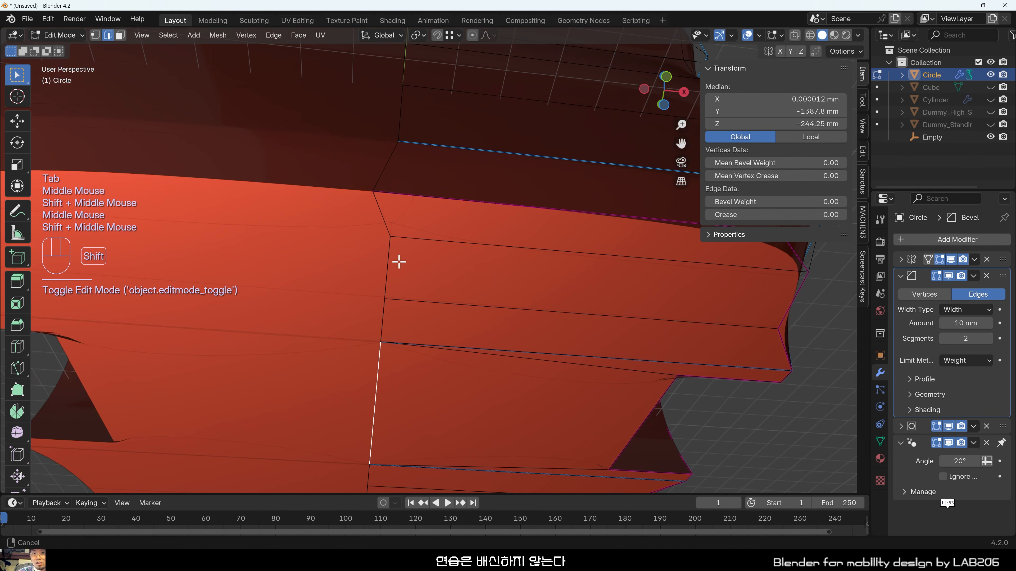
pyautogui.click(385, 207)
pyautogui.press('1')
pyautogui.click(376, 192)
pyautogui.scroll(-2, 442, 200)
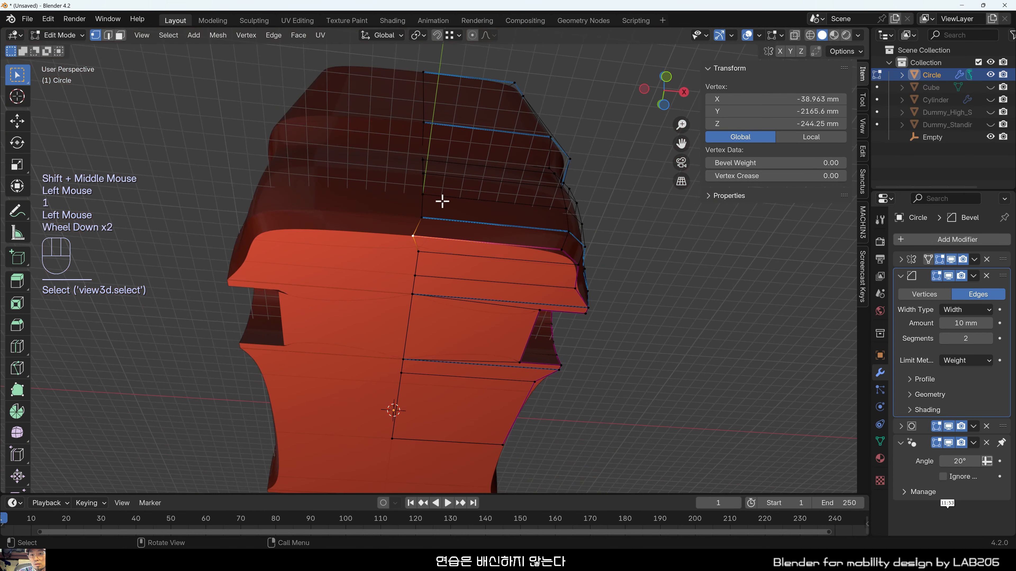
# In front view with X-ray on, box-select the lower centre-line vertices and flatten them with a scale of 0 along X.
pyautogui.moveTo(442, 200); pyautogui.dragTo(427, 363, button='middle')
pyautogui.scroll(1, 427, 368)
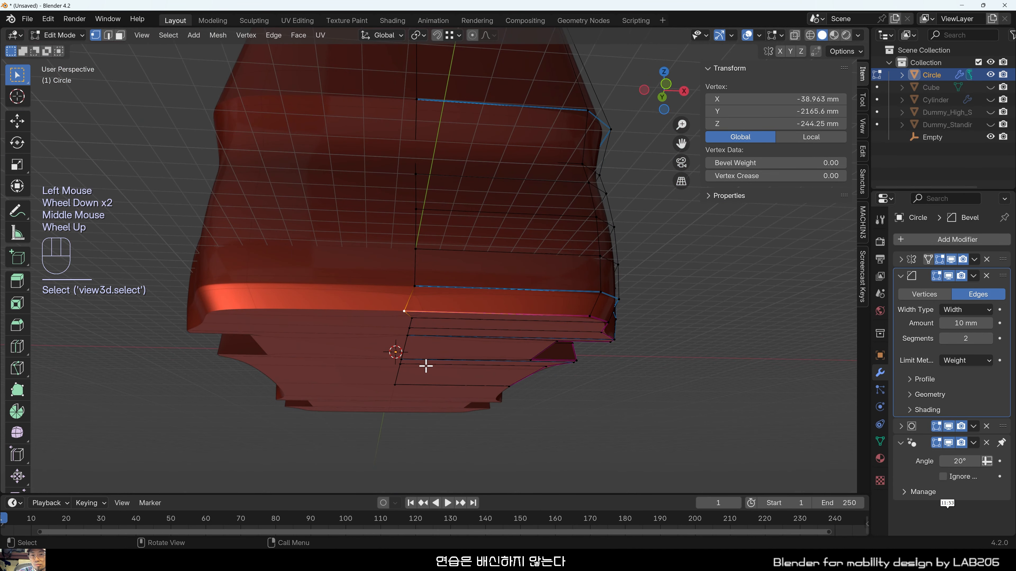
pyautogui.press('`')
pyautogui.hotkey('alt', 'z')
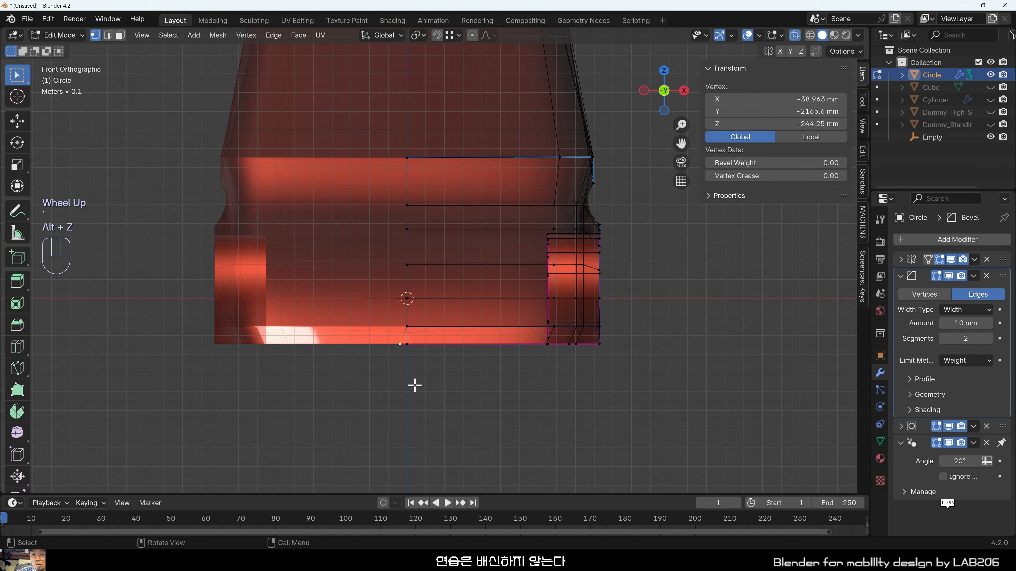
pyautogui.click(415, 357)
pyautogui.moveTo(381, 188); pyautogui.dragTo(429, 448)
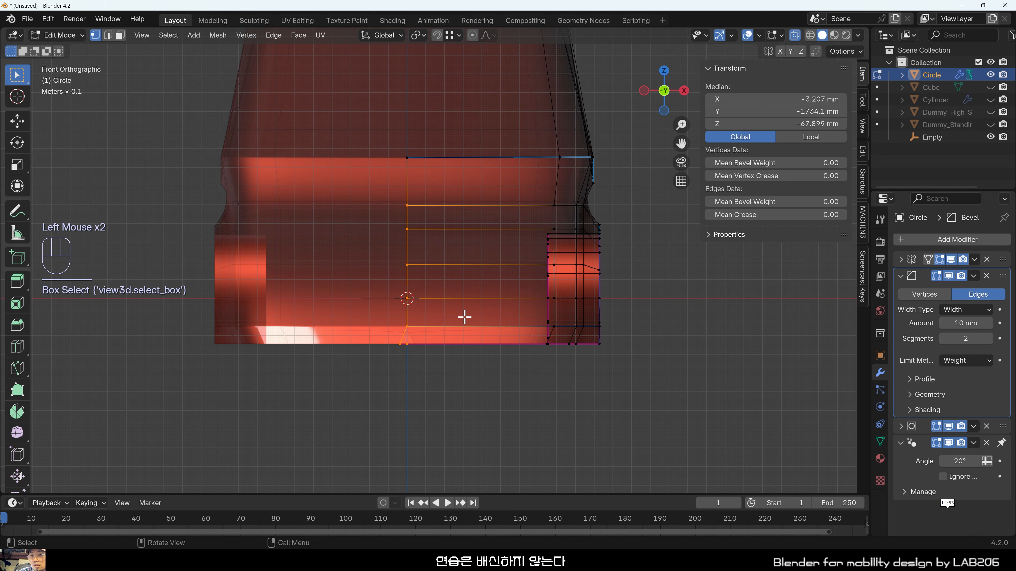
pyautogui.press('s')
pyautogui.press('x')
pyautogui.press('KP_0')
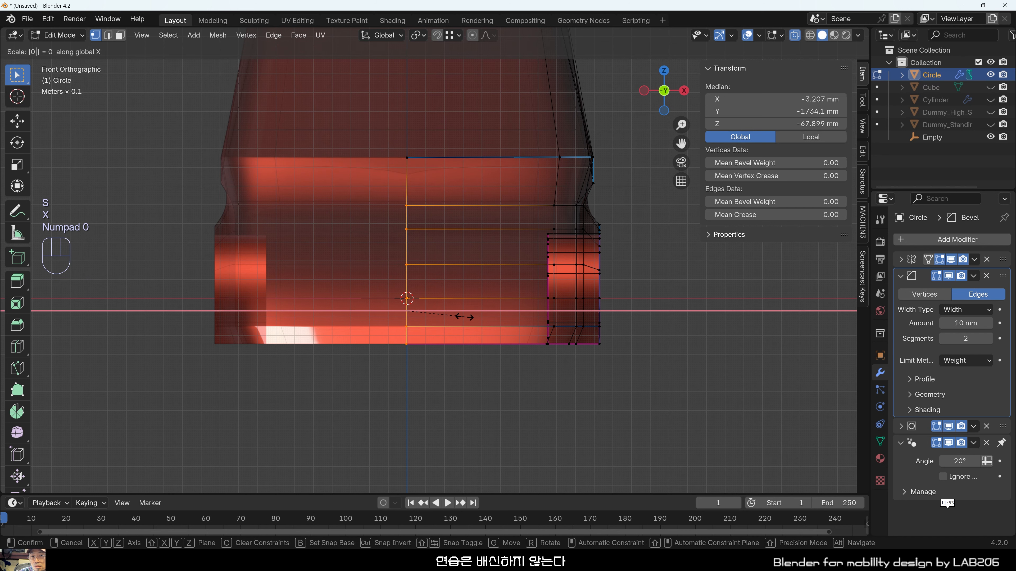
pyautogui.press('KP_Enter')
# Flatten the body's full-height centre-line vertices with a scale of 0 along X, set their median X to 0 and turn X-ray off.
pyautogui.scroll(-2, 464, 305)
pyautogui.keyDown('shift'); pyautogui.moveTo(465, 305); pyautogui.dragTo(383, 230, button='middle'); pyautogui.keyUp('shift')
pyautogui.moveTo(375, 84); pyautogui.dragTo(405, 442)
pyautogui.press('s')
pyautogui.press('x')
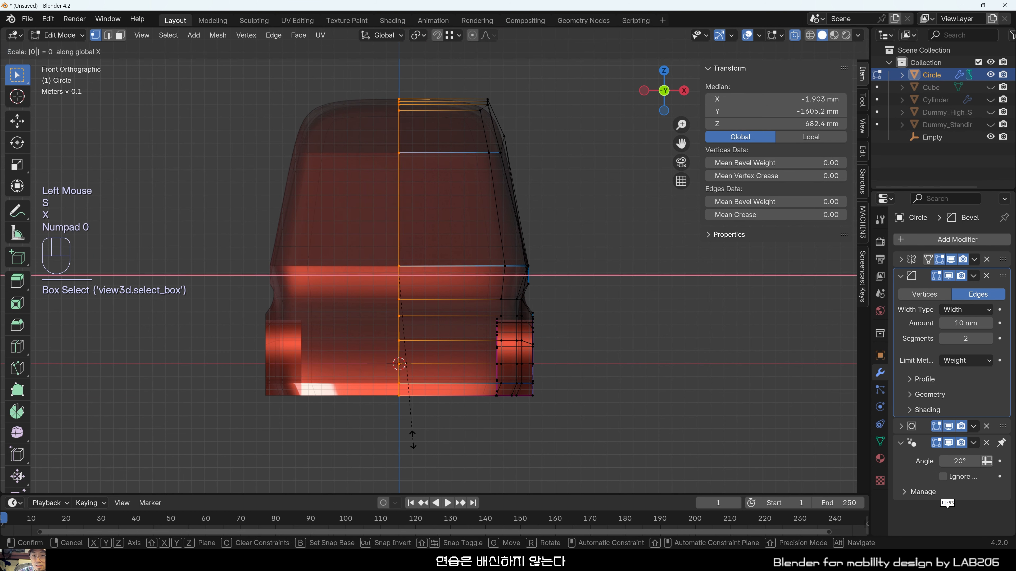
pyautogui.press('KP_Enter')
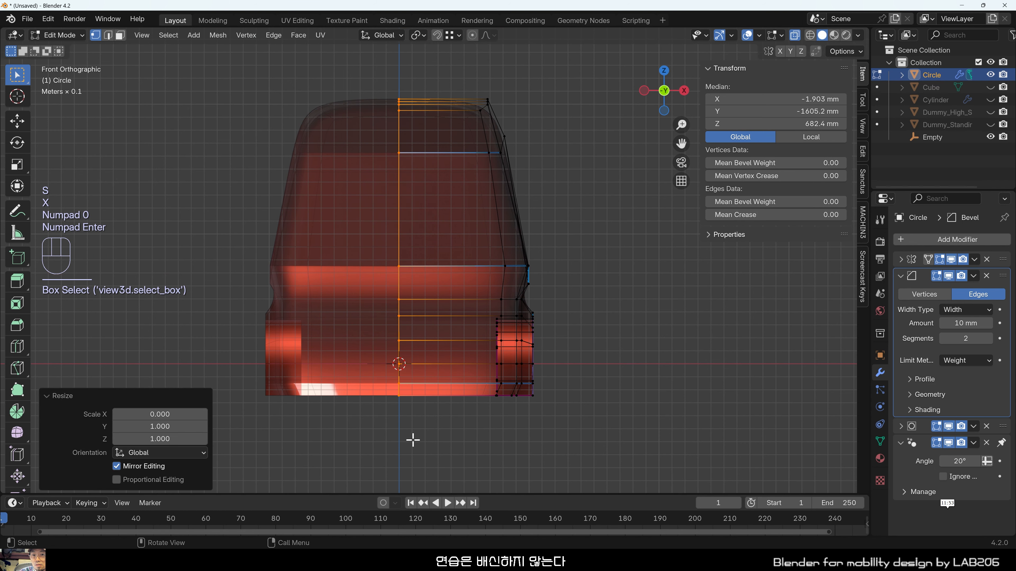
pyautogui.doubleClick(783, 98)
pyautogui.write('0')
pyautogui.press('KP_Enter')
pyautogui.hotkey('alt', 'z')
pyautogui.scroll(3, 539, 372)
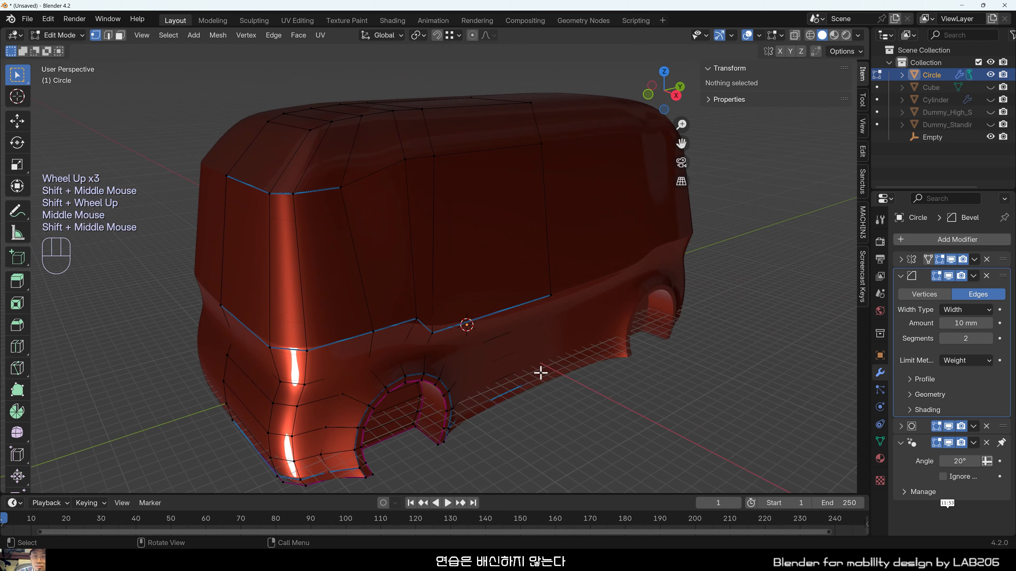
# Return to Object Mode, deselect the body and unhide the Cylinder wheels.
pyautogui.press('Tab')
pyautogui.moveTo(539, 373); pyautogui.dragTo(510, 335, button='middle')
pyautogui.keyDown('shift'); pyautogui.moveTo(568, 350); pyautogui.dragTo(596, 384, button='middle'); pyautogui.keyUp('shift')
pyautogui.click(535, 417)
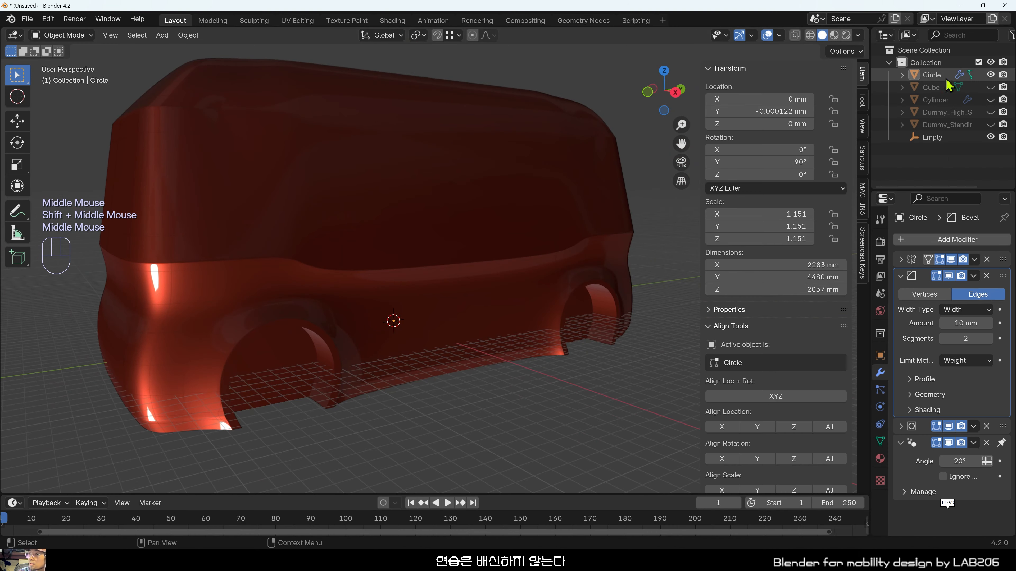
pyautogui.click(990, 100)
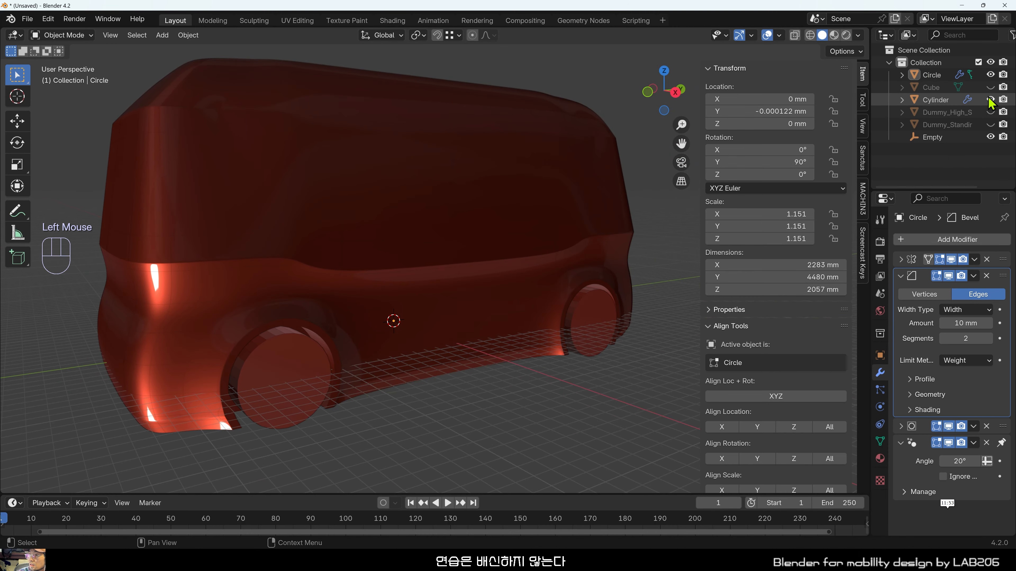
# Select the wheel cylinder in the front wheel arch and scale it uniformly.
pyautogui.scroll(2, 257, 400)
pyautogui.keyDown('shift'); pyautogui.moveTo(256, 413); pyautogui.dragTo(256, 368, button='middle'); pyautogui.keyUp('shift')
pyautogui.click(247, 413)
pyautogui.scroll(1, 219, 428)
pyautogui.keyDown('shift'); pyautogui.moveTo(247, 413); pyautogui.dragTo(481, 379, button='middle'); pyautogui.keyUp('shift')
pyautogui.press('s')
pyautogui.click(497, 424)
pyautogui.click(496, 441)
# In Edit Mode, select the outer rim edge loop of the front wheel cylinder and bevel it with 3 segments.
pyautogui.press('Tab')
pyautogui.scroll(3, 431, 357)
pyautogui.click(711, 456)
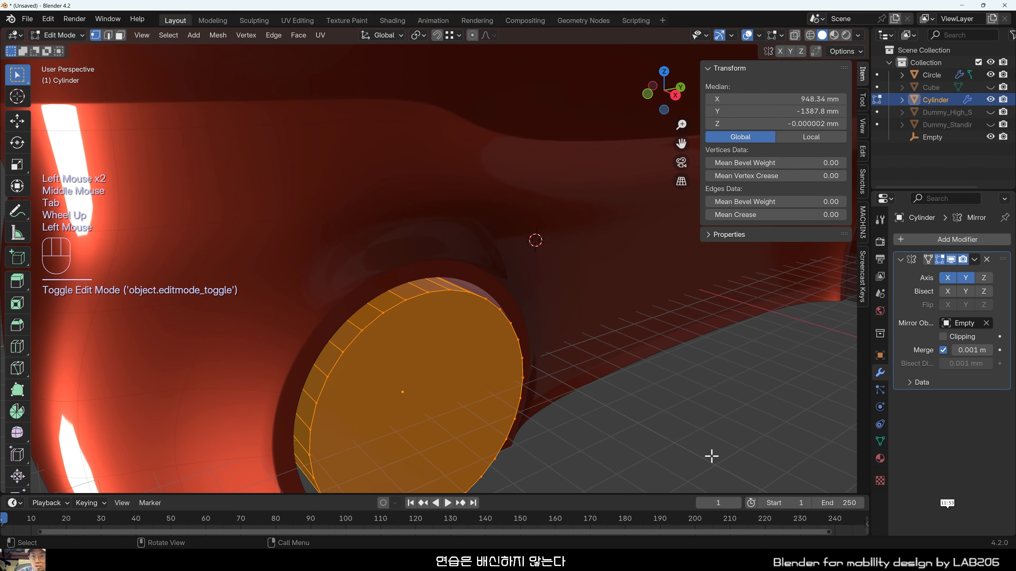
pyautogui.press('2')
pyautogui.click(383, 307)
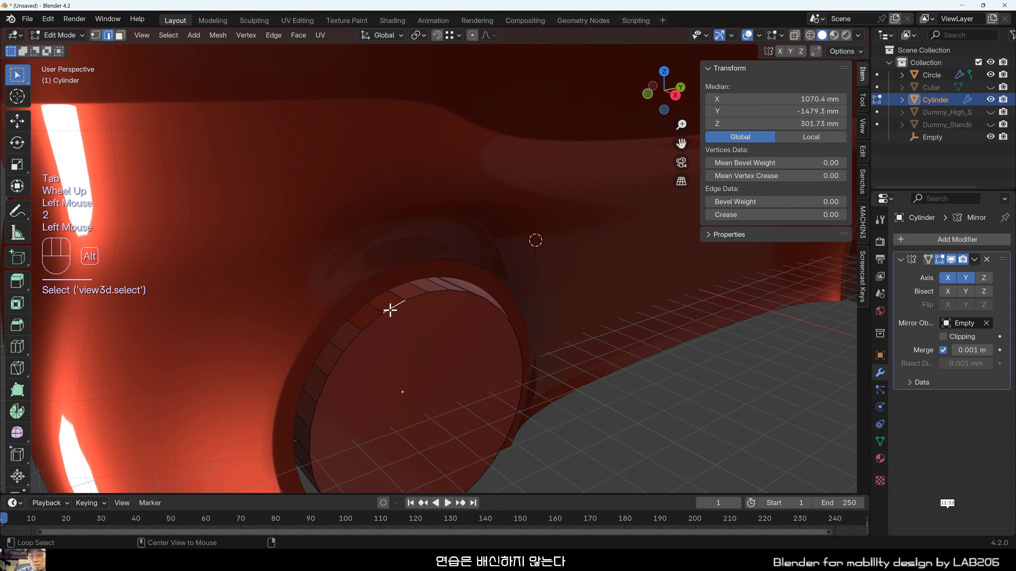
pyautogui.keyDown('alt'); pyautogui.click(390, 310); pyautogui.keyUp('alt')
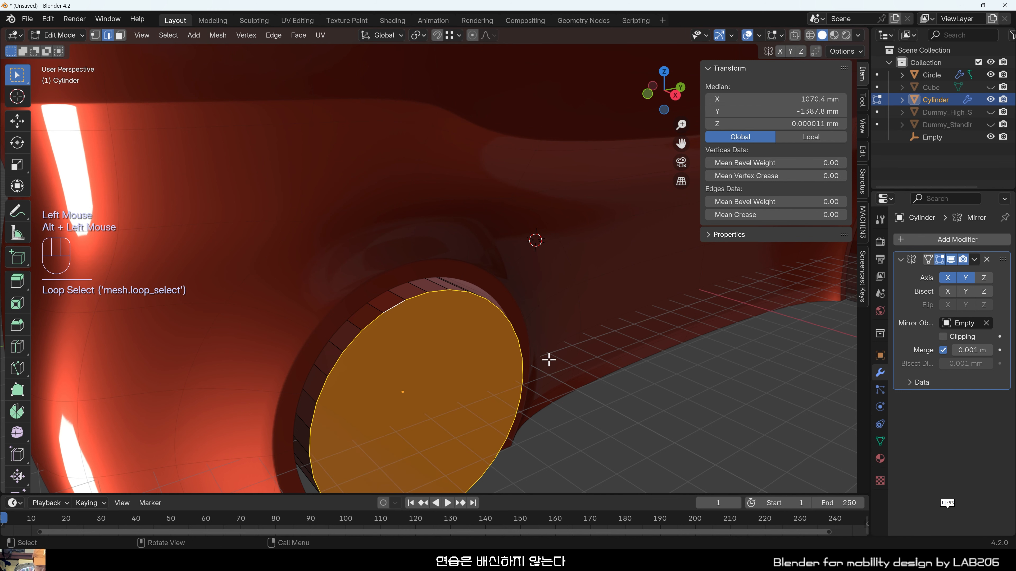
pyautogui.hotkey('ctrl', 'b')
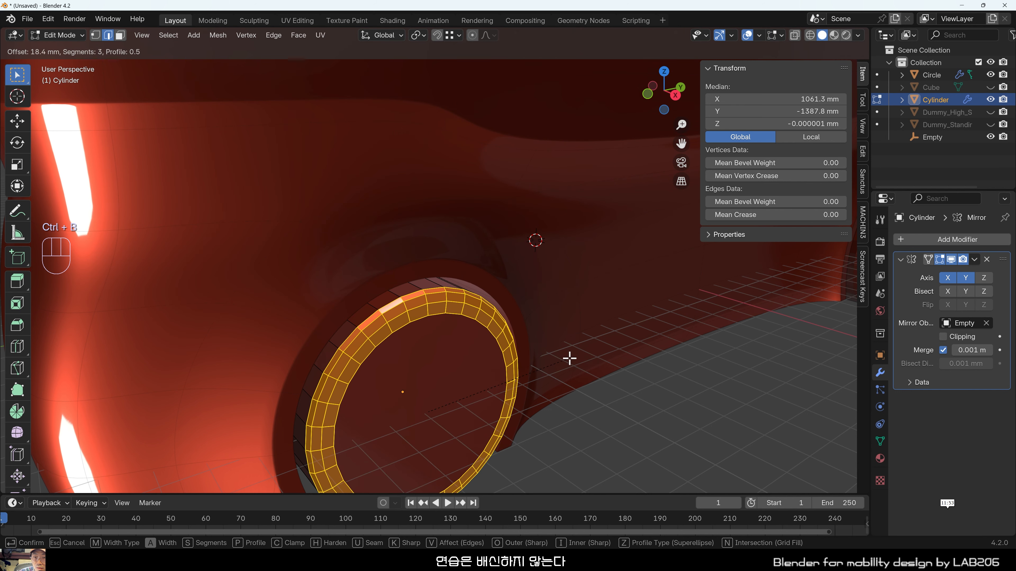
pyautogui.scroll(-1, 570, 359)
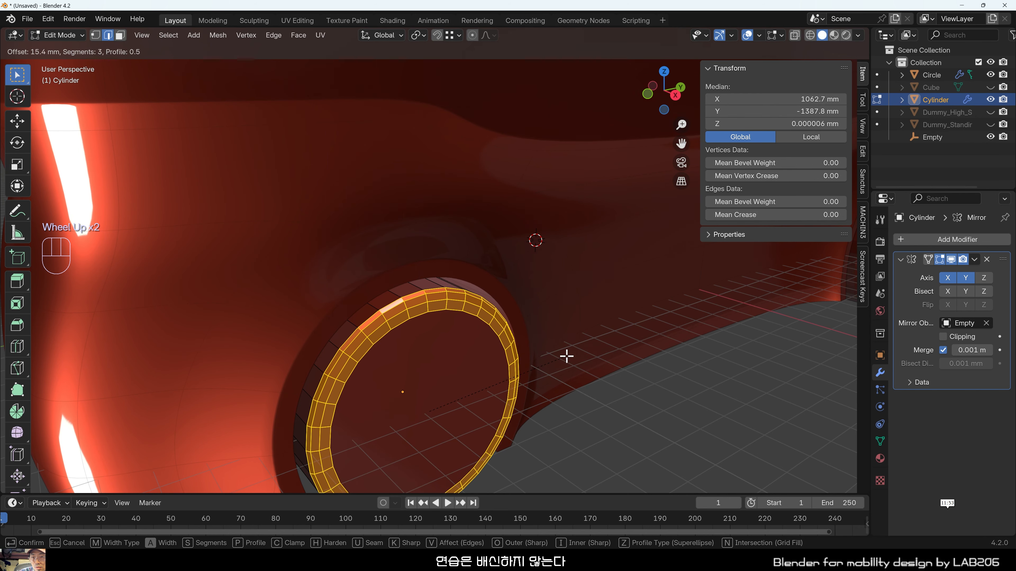
pyautogui.scroll(-1, 567, 356)
pyautogui.scroll(3, 566, 356)
pyautogui.scroll(-2, 565, 358)
pyautogui.scroll(1, 564, 359)
pyautogui.scroll(-2, 562, 360)
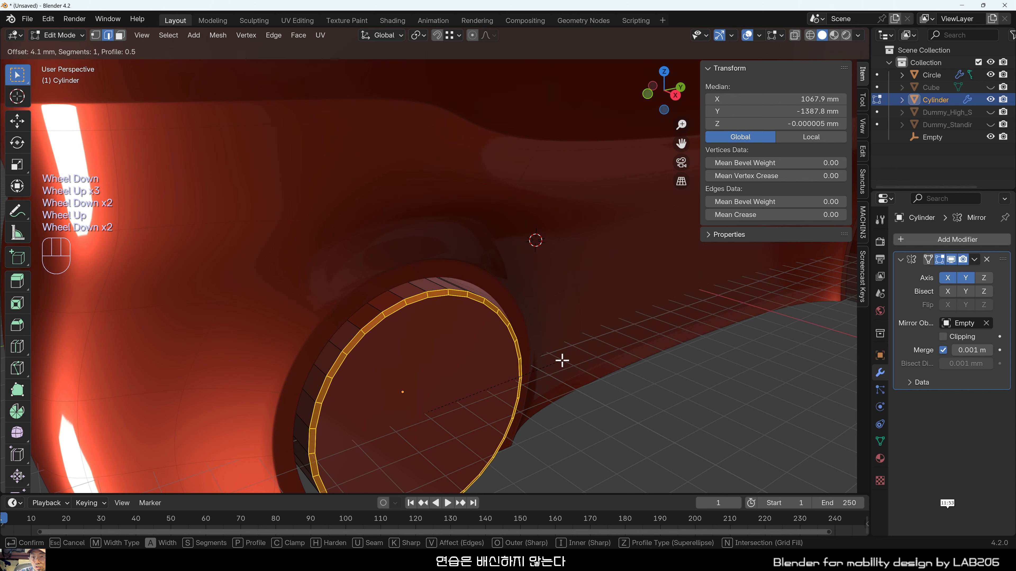
pyautogui.scroll(2, 564, 359)
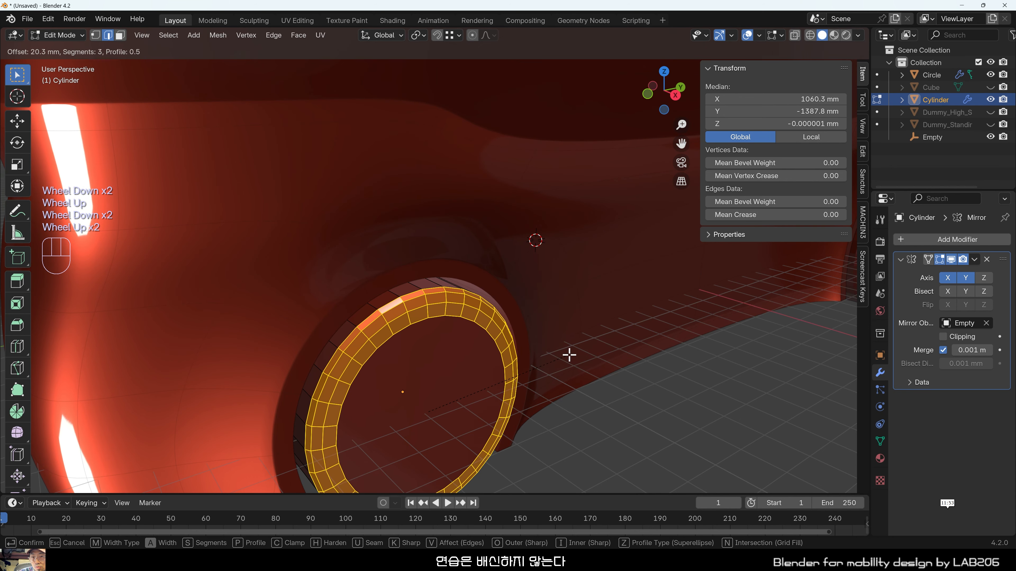
pyautogui.click(564, 360)
pyautogui.click(657, 411)
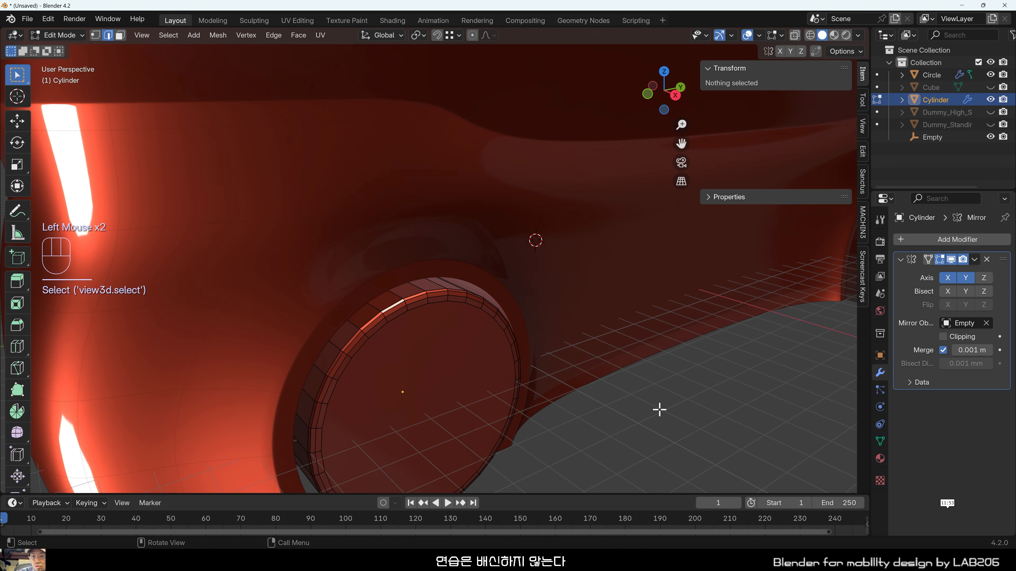
# Select the flat outer cap face of the front wheel cylinder and inset it by about 4.9 mm.
pyautogui.scroll(-1, 437, 406)
pyautogui.click(440, 343)
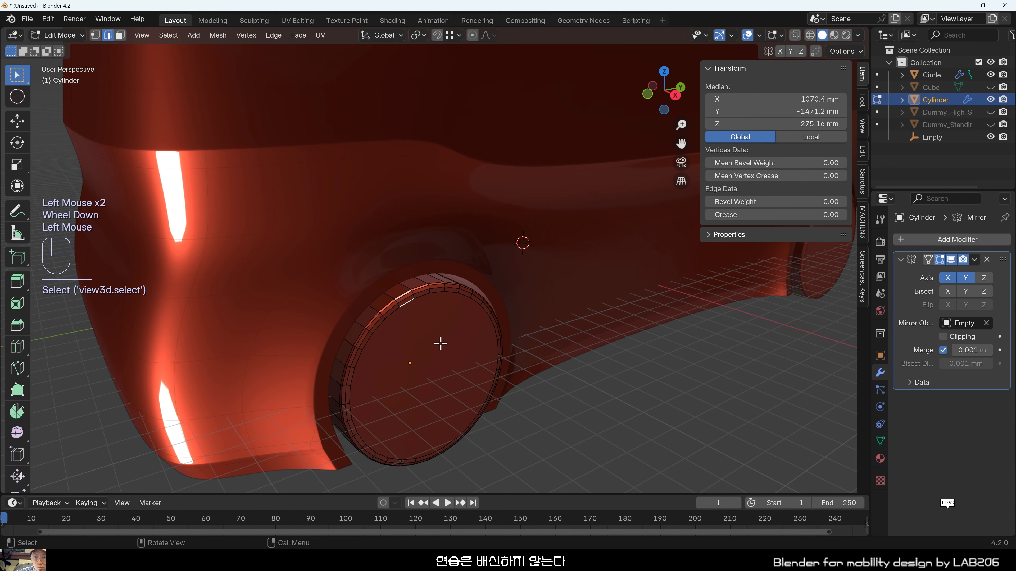
pyautogui.press('3')
pyautogui.click(476, 399)
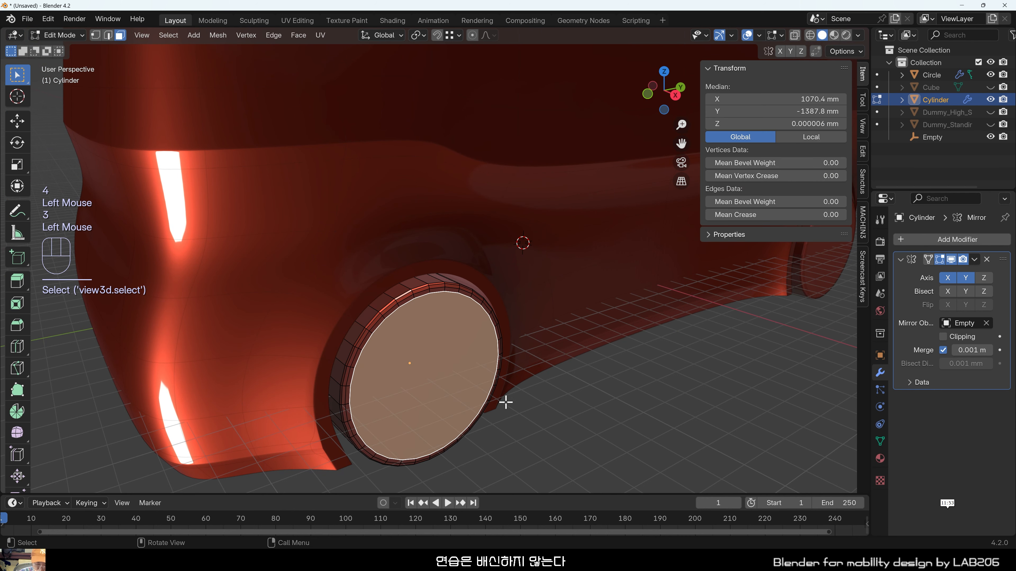
pyautogui.scroll(1, 505, 402)
pyautogui.press('i')
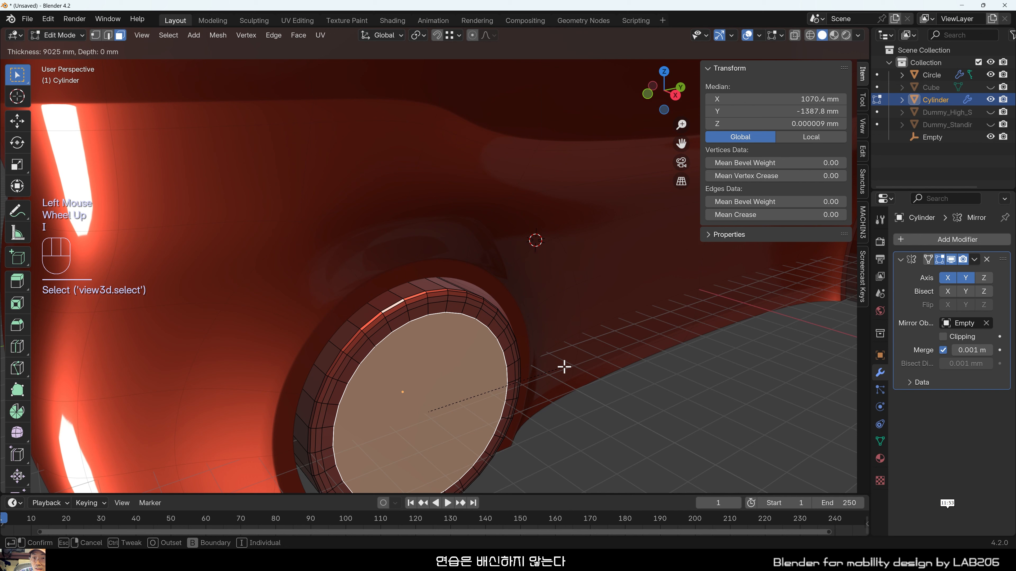
pyautogui.click(568, 372)
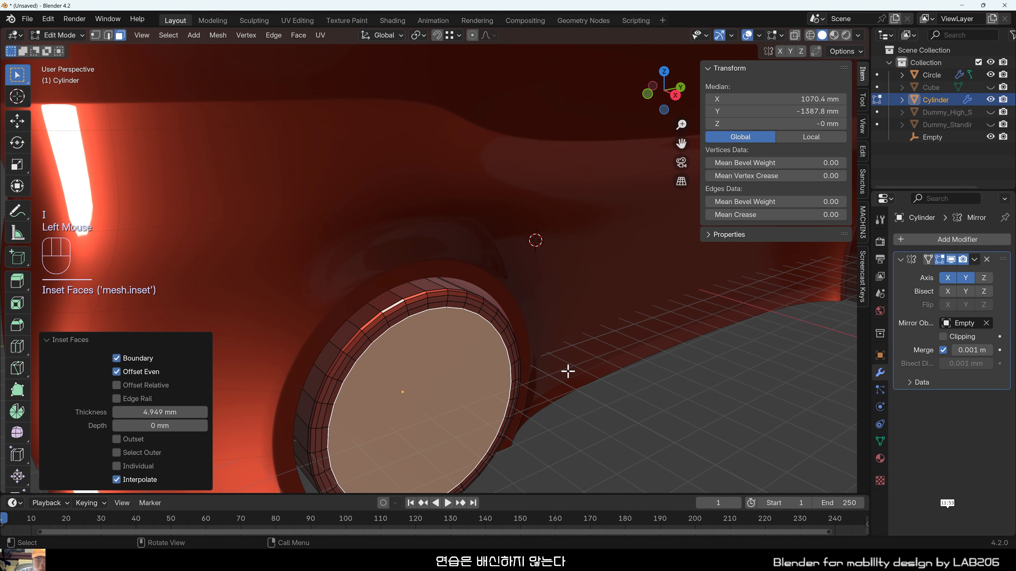
# Extrude the wheel's cap face inward about 33 mm along X and scale it to 0.95.
pyautogui.press('e')
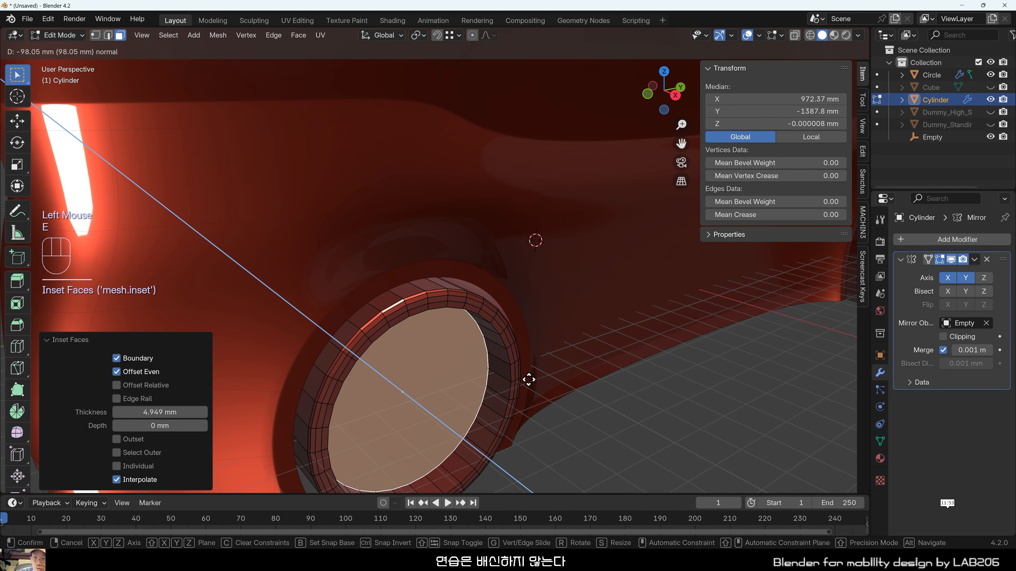
pyautogui.press('x')
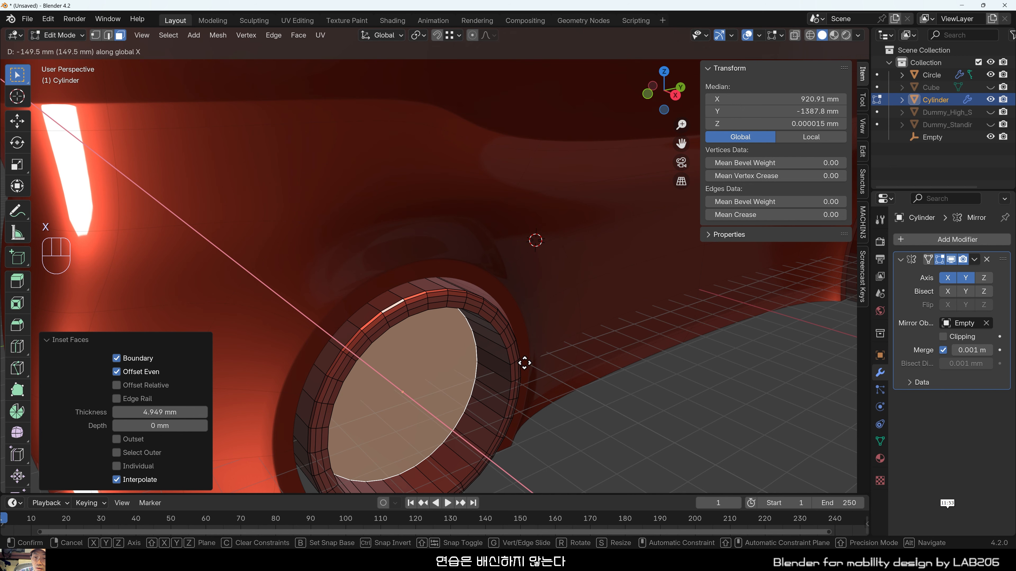
pyautogui.click(536, 401)
pyautogui.press('s')
pyautogui.click(582, 393)
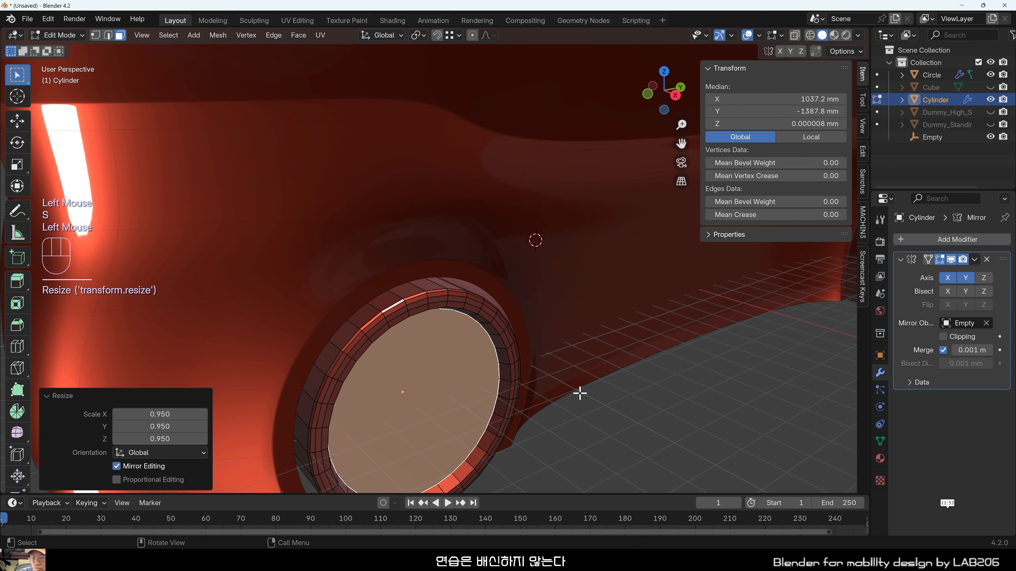
# Inset the recessed wheel face about 34.9 mm to form a hub disc, push it outward along X and deselect it.
pyautogui.press('i')
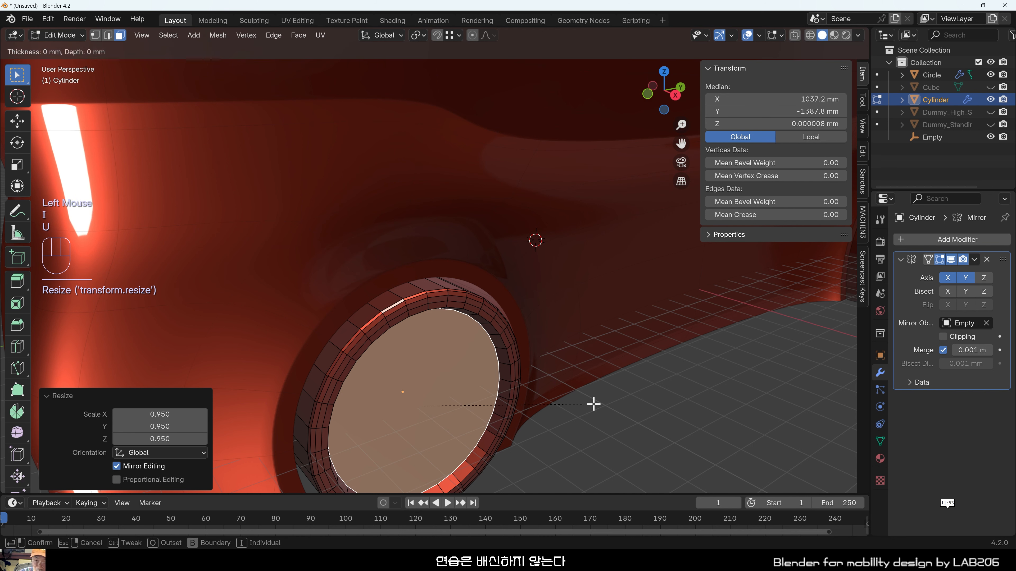
pyautogui.press('u')
pyautogui.press('i')
pyautogui.click(575, 401)
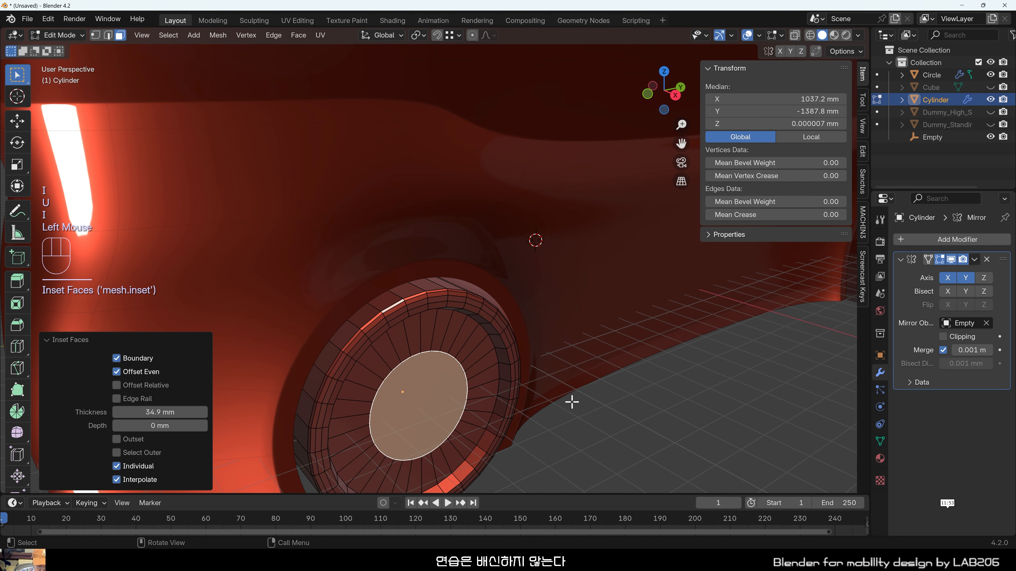
pyautogui.press('g')
pyautogui.press('x')
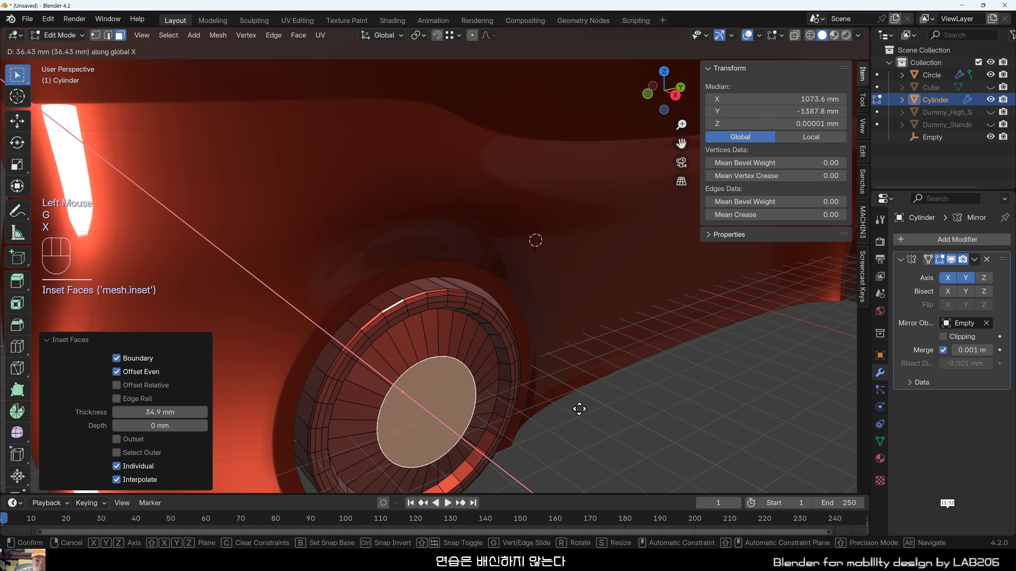
pyautogui.click(582, 413)
pyautogui.click(546, 402)
# Return to Object Mode, apply Shade Auto Smooth at 30° to the wheels and deselect them.
pyautogui.moveTo(547, 402); pyautogui.dragTo(516, 366, button='middle')
pyautogui.scroll(2, 355, 323)
pyautogui.press('Tab')
pyautogui.scroll(-2, 395, 345)
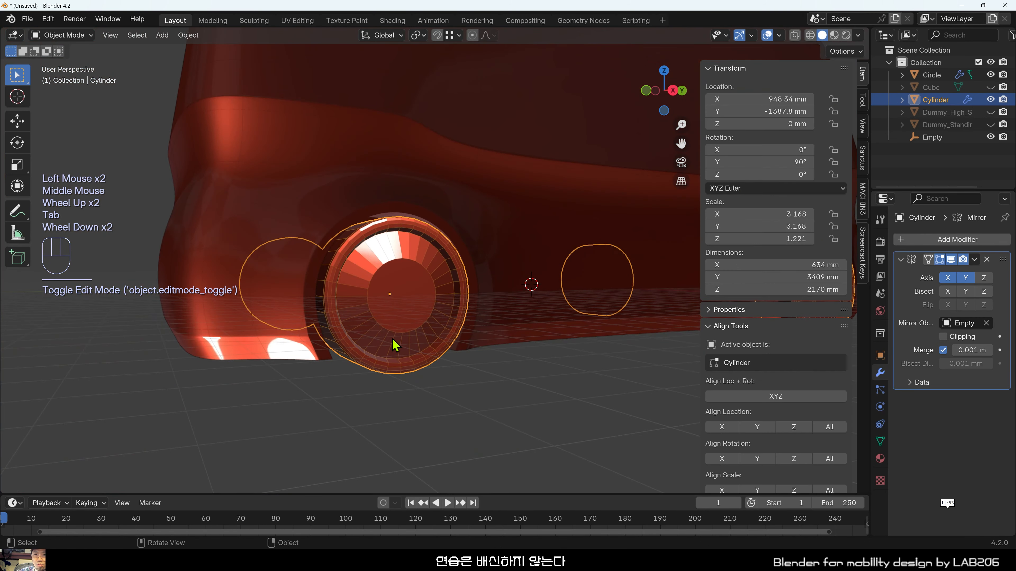
pyautogui.moveTo(396, 346); pyautogui.dragTo(402, 361, button='middle')
pyautogui.rightClick(432, 265)
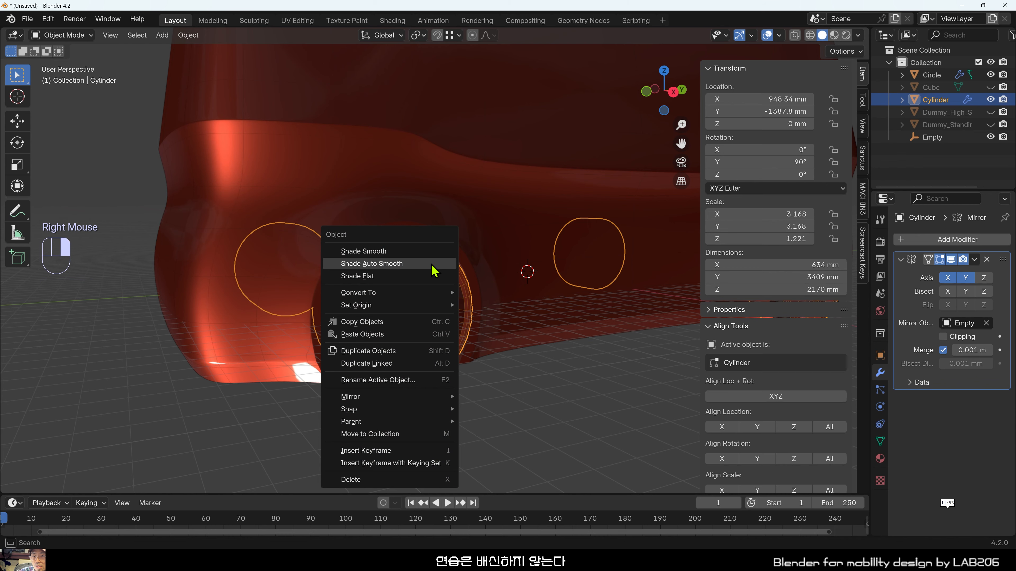
pyautogui.click(432, 265)
pyautogui.scroll(2, 426, 345)
pyautogui.moveTo(460, 390); pyautogui.dragTo(465, 369, button='middle')
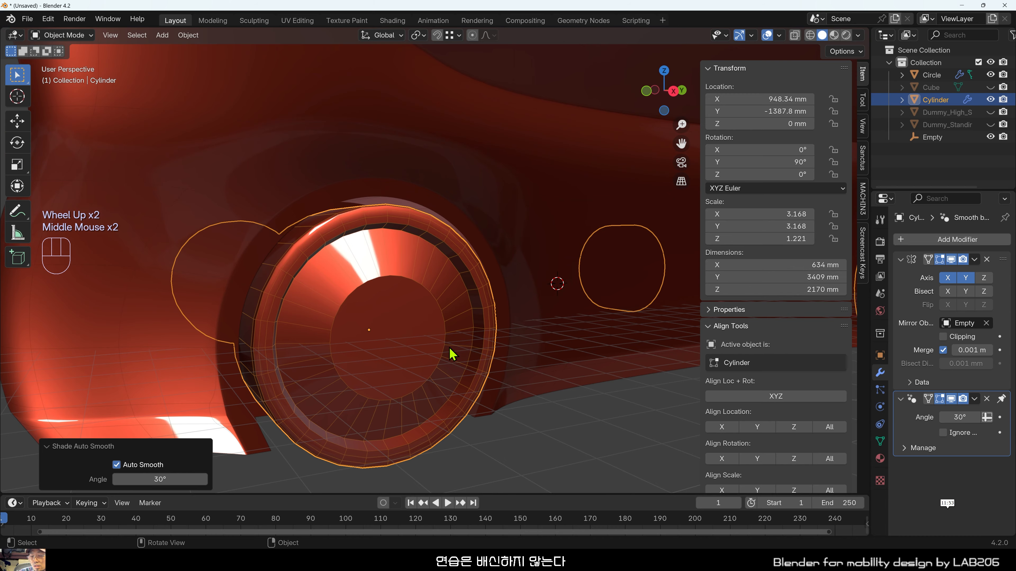
pyautogui.click(535, 404)
# Examine the vehicle's side, roof and front corner surfaces together with the wheels from several angles.
pyautogui.scroll(-1, 535, 403)
pyautogui.keyDown('shift'); pyautogui.moveTo(536, 404); pyautogui.dragTo(484, 422, button='middle'); pyautogui.keyUp('shift')
pyautogui.keyDown('shift'); pyautogui.scroll(-1, 431, 376); pyautogui.keyUp('shift')
pyautogui.scroll(-1, 431, 377)
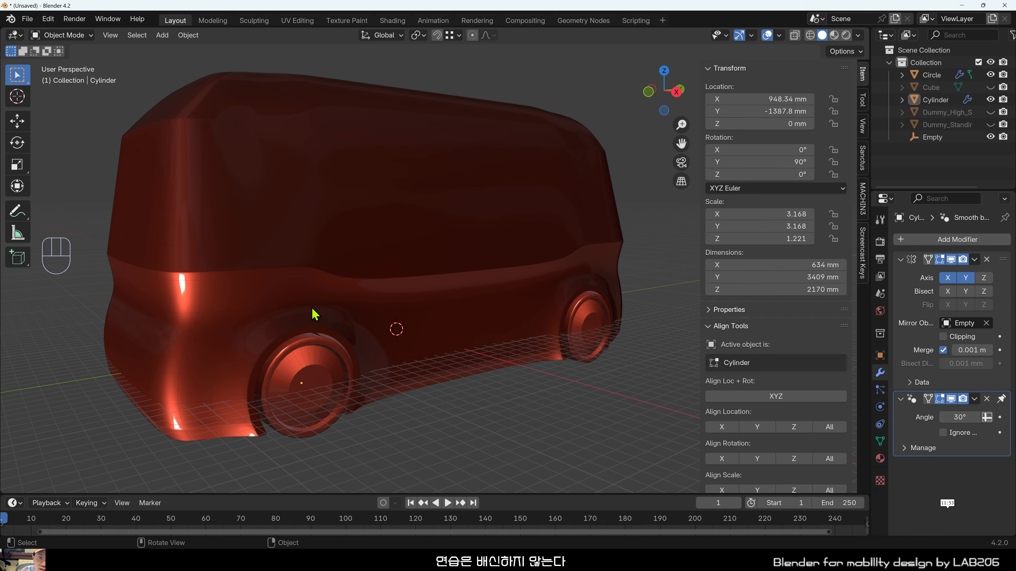
pyautogui.moveTo(314, 315); pyautogui.dragTo(336, 234, button='middle')
pyautogui.scroll(5, 291, 195)
pyautogui.keyDown('shift'); pyautogui.moveTo(291, 195); pyautogui.dragTo(318, 336, button='middle'); pyautogui.keyUp('shift')
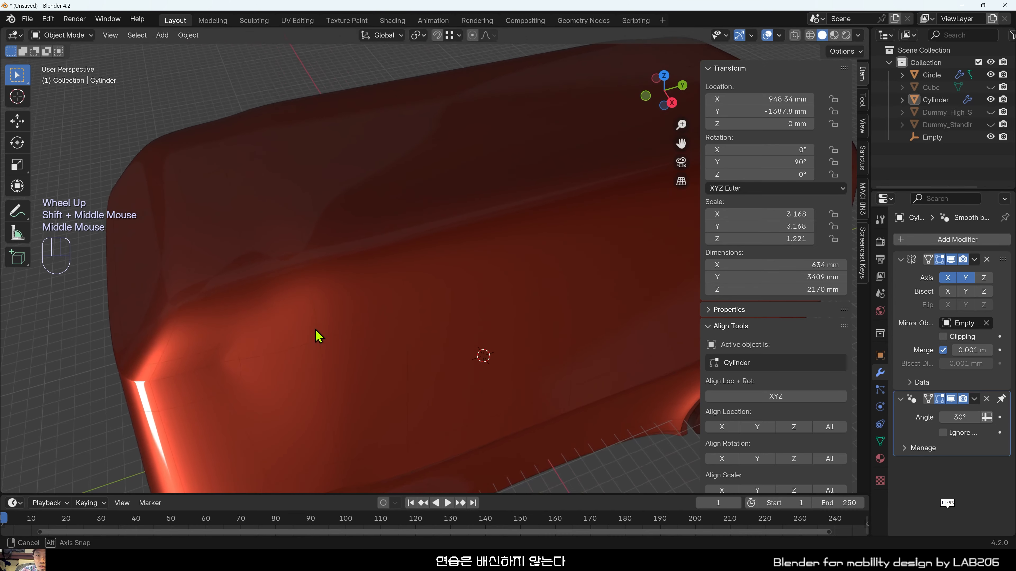
pyautogui.scroll(3, 192, 391)
pyautogui.keyDown('shift'); pyautogui.moveTo(136, 431); pyautogui.dragTo(379, 326, button='middle'); pyautogui.keyUp('shift')
pyautogui.scroll(-1, 404, 270)
pyautogui.moveTo(380, 327); pyautogui.dragTo(328, 415, button='middle')
pyautogui.scroll(-1, 374, 273)
pyautogui.moveTo(325, 371); pyautogui.dragTo(377, 200, button='middle')
pyautogui.scroll(-1, 483, 259)
pyautogui.moveTo(484, 260); pyautogui.dragTo(487, 320, button='middle')
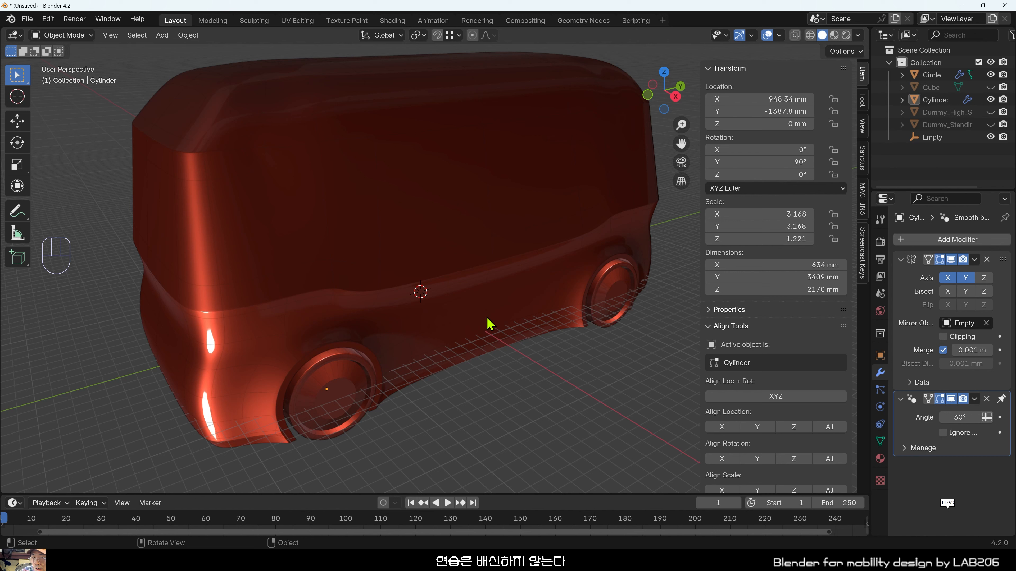
pyautogui.moveTo(488, 335)
pyautogui.mouseDown(button='middle')
pyautogui.moveTo(481, 316)
pyautogui.moveTo(495, 317)
pyautogui.mouseUp(button='middle')
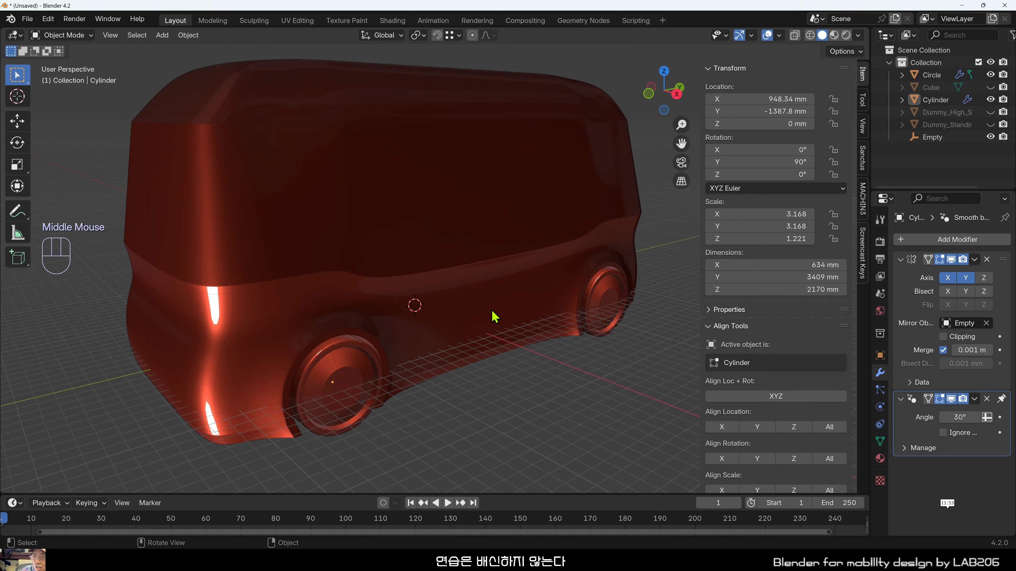